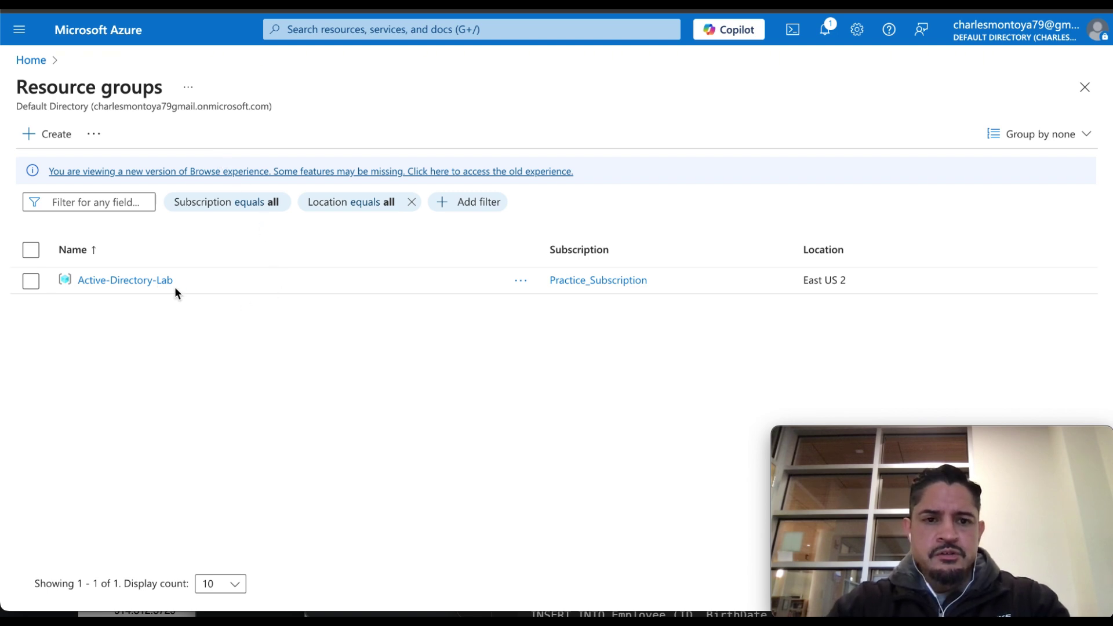
Bring the two TextEdit lab-notes windows to the front using the Dock.
{"action": "mouse_move", "coordinate": [536, 588]}
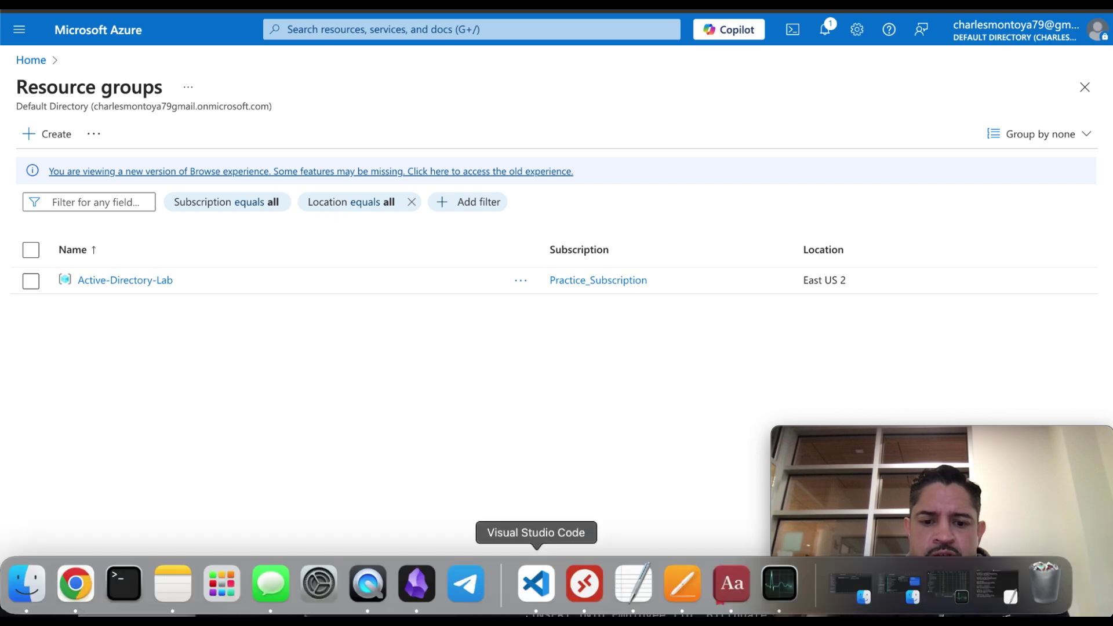
{"action": "left_click", "coordinate": [638, 585]}
Read through both TextEdit lab notes, then return to the Azure Resource groups page.
{"action": "scroll", "coordinate": [399, 279], "scroll_direction": "up", "scroll_amount": 15}
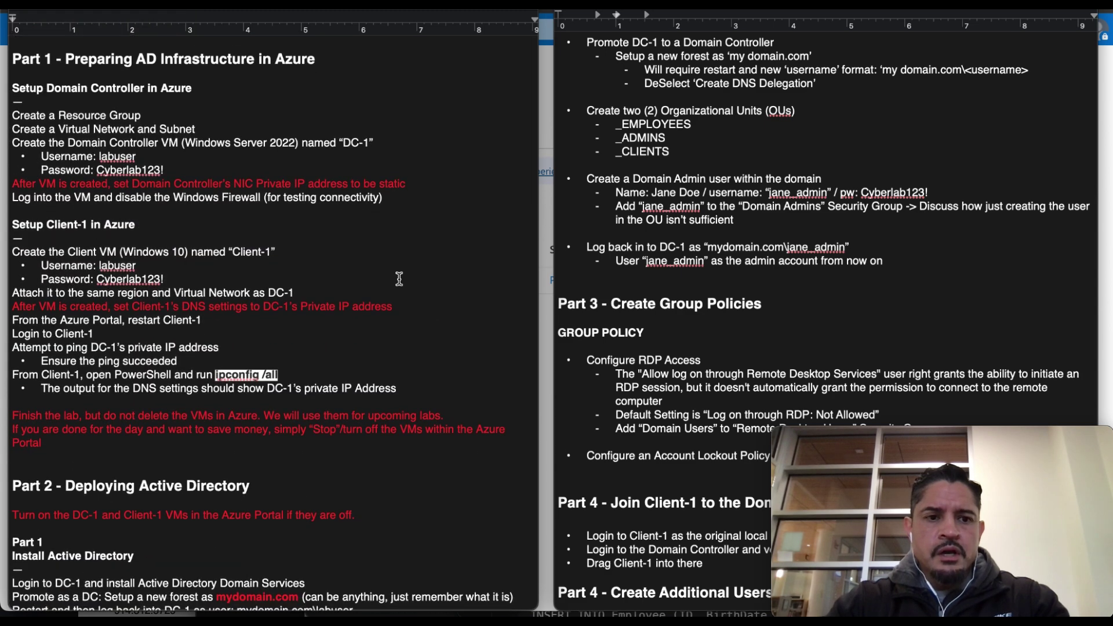
{"action": "scroll", "coordinate": [707, 251], "scroll_direction": "up", "scroll_amount": 4}
{"action": "scroll", "coordinate": [707, 249], "scroll_direction": "up", "scroll_amount": 10}
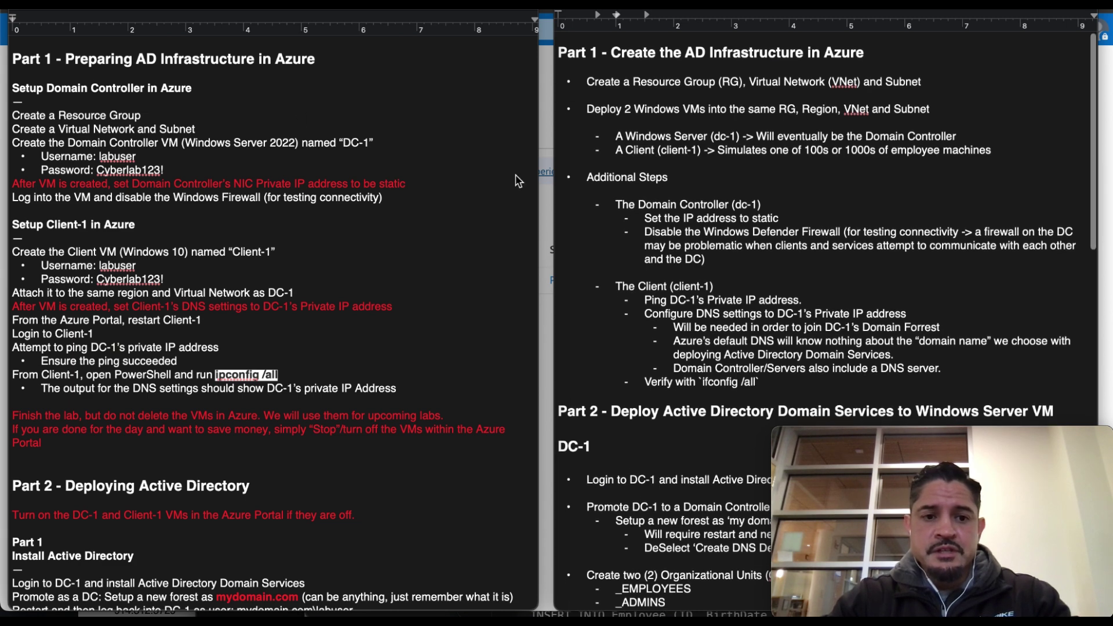
{"action": "scroll", "coordinate": [306, 317], "scroll_direction": "down", "scroll_amount": 15}
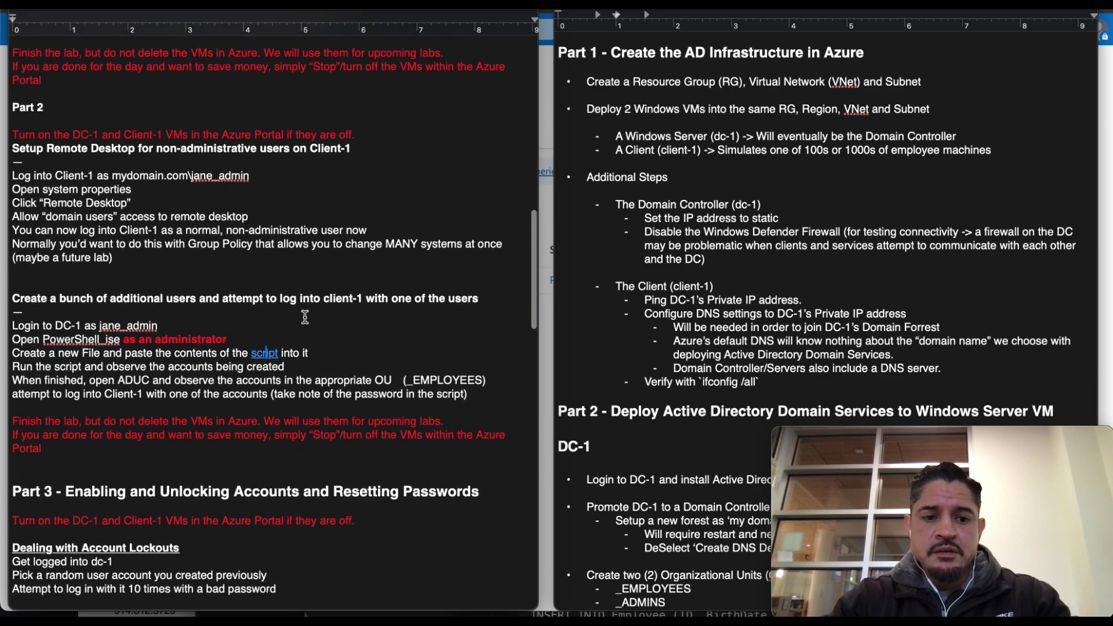
{"action": "scroll", "coordinate": [305, 318], "scroll_direction": "up", "scroll_amount": 15}
{"action": "scroll", "coordinate": [648, 287], "scroll_direction": "down", "scroll_amount": 1}
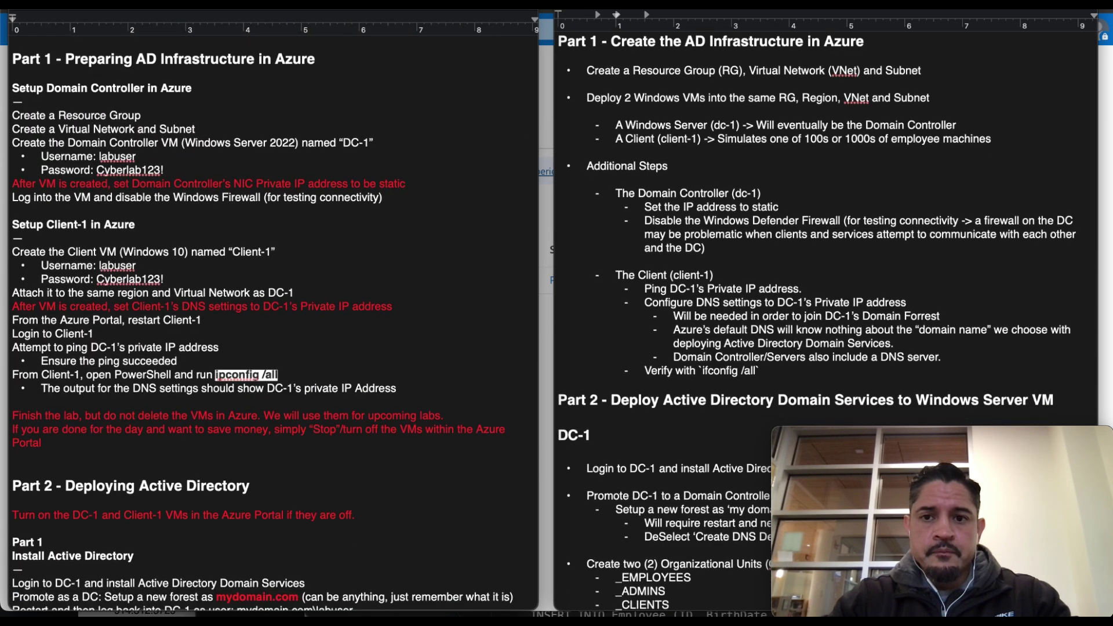
{"action": "key", "text": "alt+Tab"}
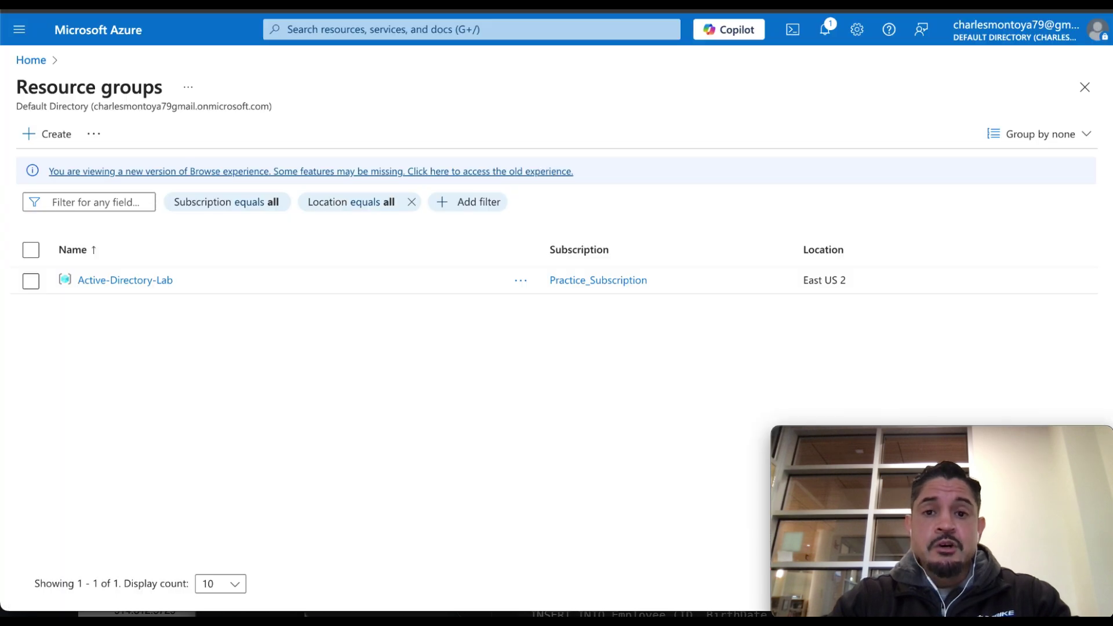
Switch from the Azure portal back to the TextEdit lab notes.
{"action": "key", "text": "alt+Tab"}
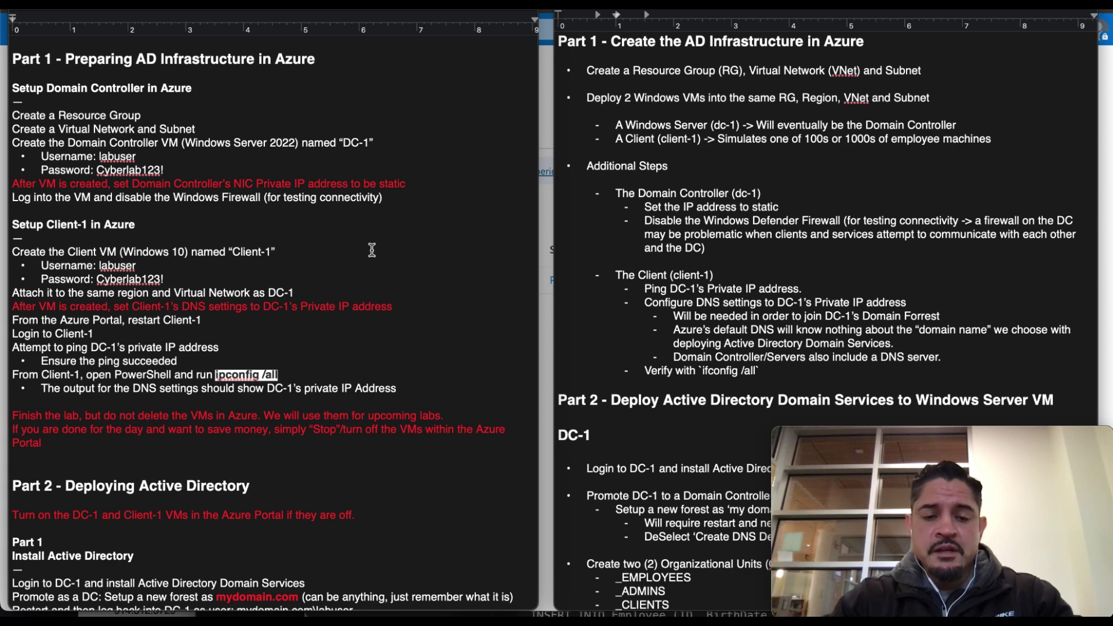
Review the Part 1 AD infrastructure setup steps in both notes, then return to Azure.
{"action": "scroll", "coordinate": [373, 246], "scroll_direction": "down", "scroll_amount": 2}
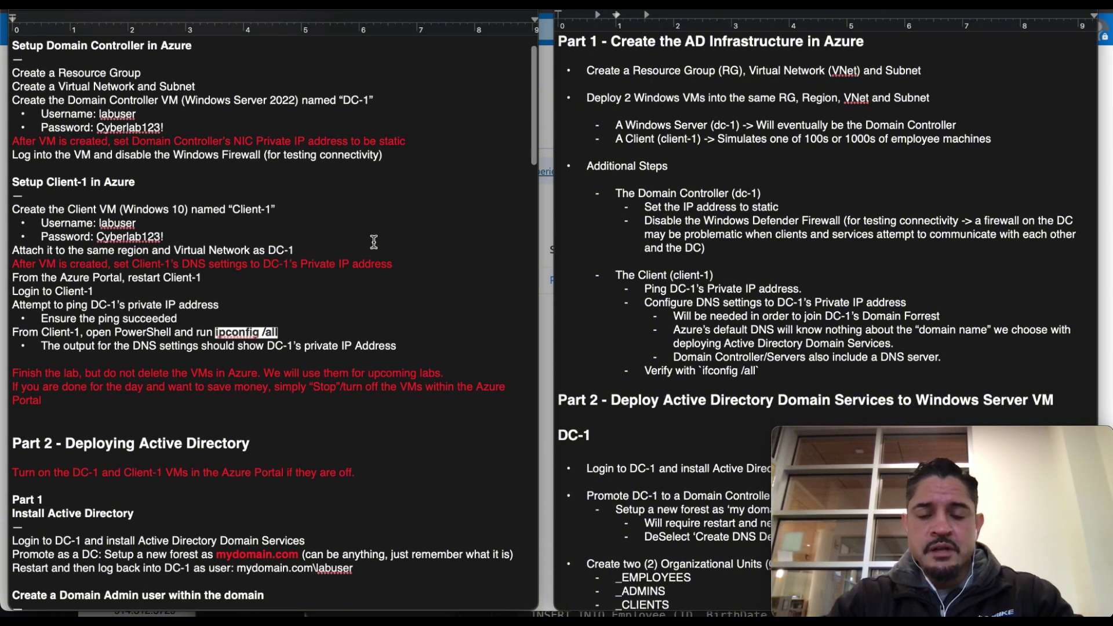
{"action": "scroll", "coordinate": [726, 205], "scroll_direction": "up", "scroll_amount": 1}
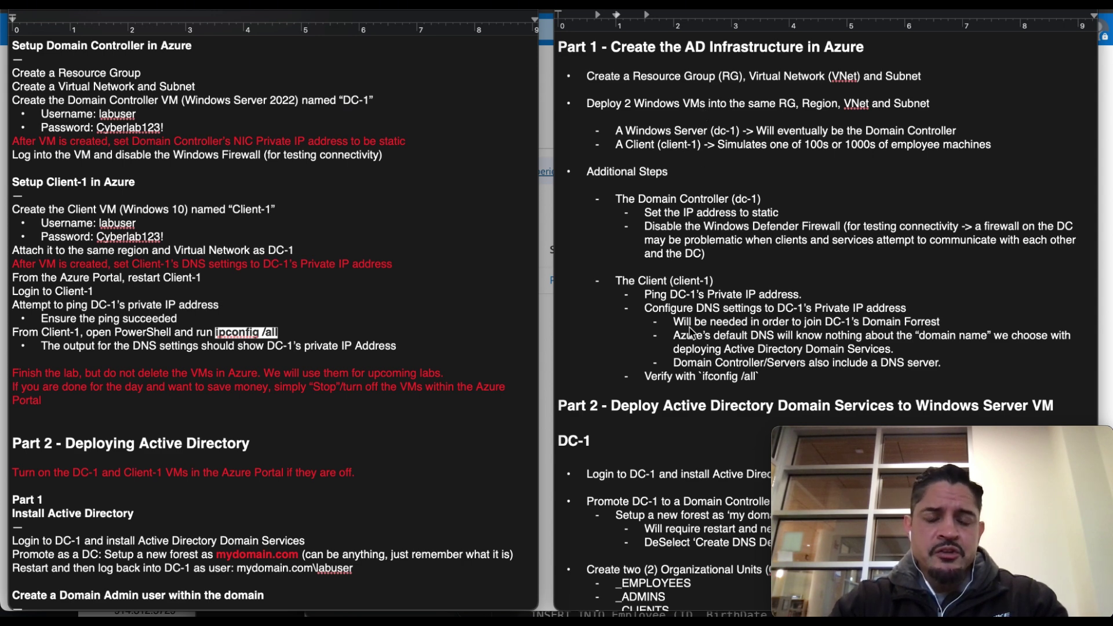
{"action": "scroll", "coordinate": [690, 333], "scroll_direction": "down", "scroll_amount": 5}
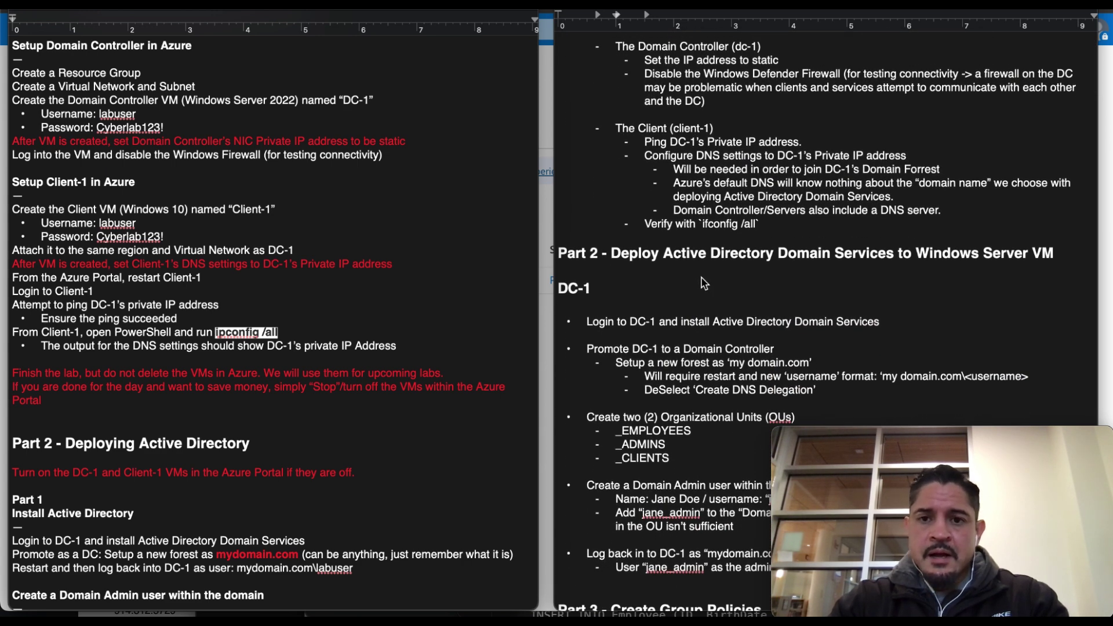
{"action": "scroll", "coordinate": [704, 283], "scroll_direction": "up", "scroll_amount": 1}
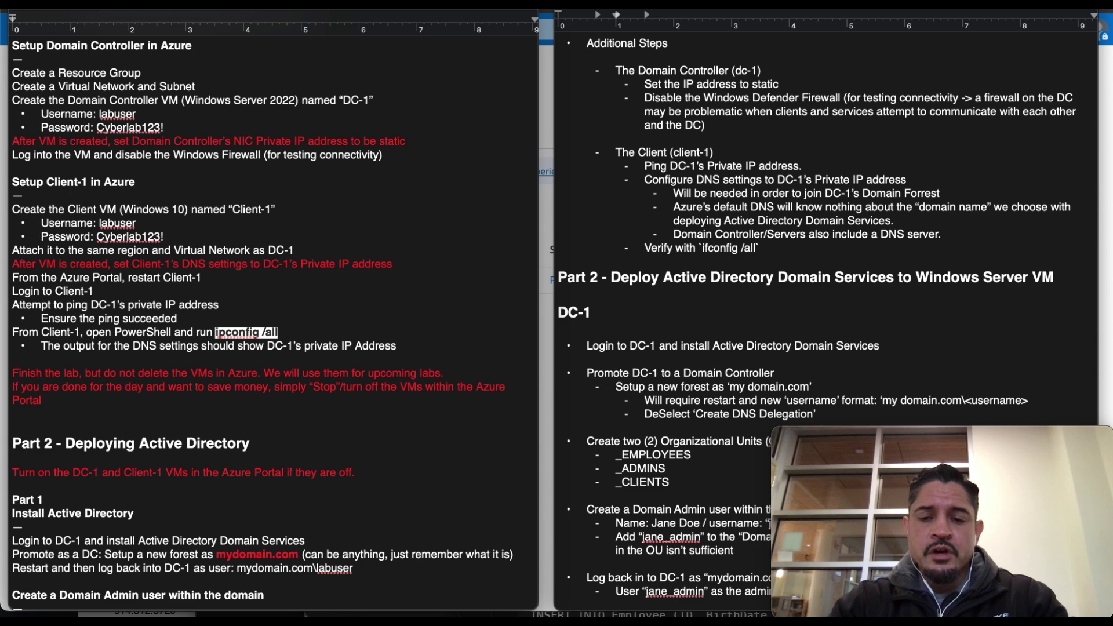
{"action": "key", "text": "super+Tab"}
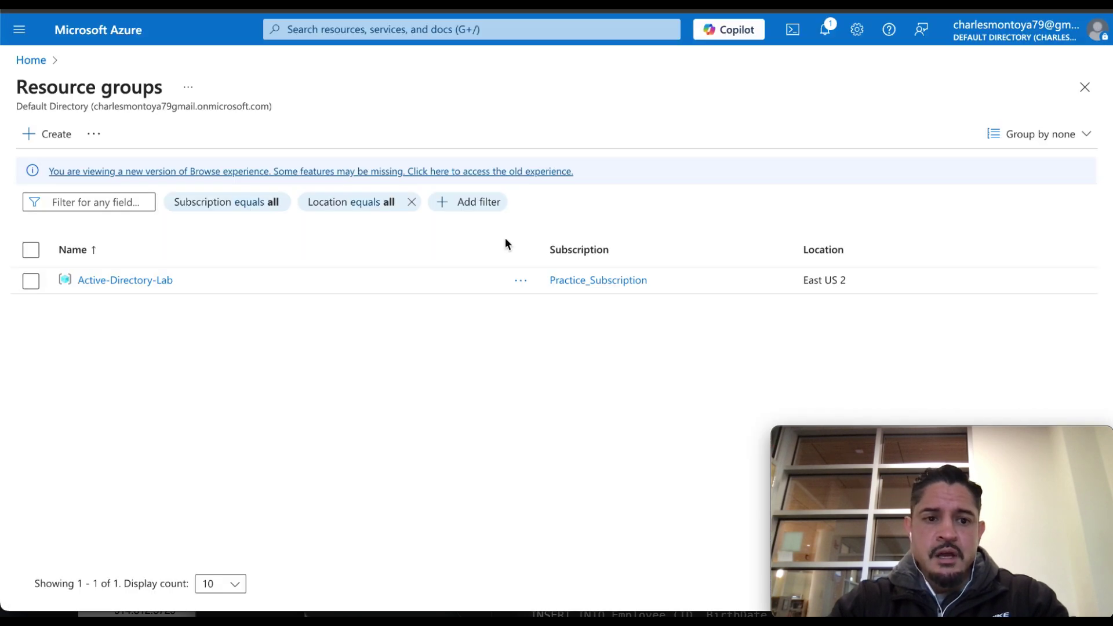
Go to Virtual machines through portal search and open the Create menu.
{"action": "left_click", "coordinate": [334, 33]}
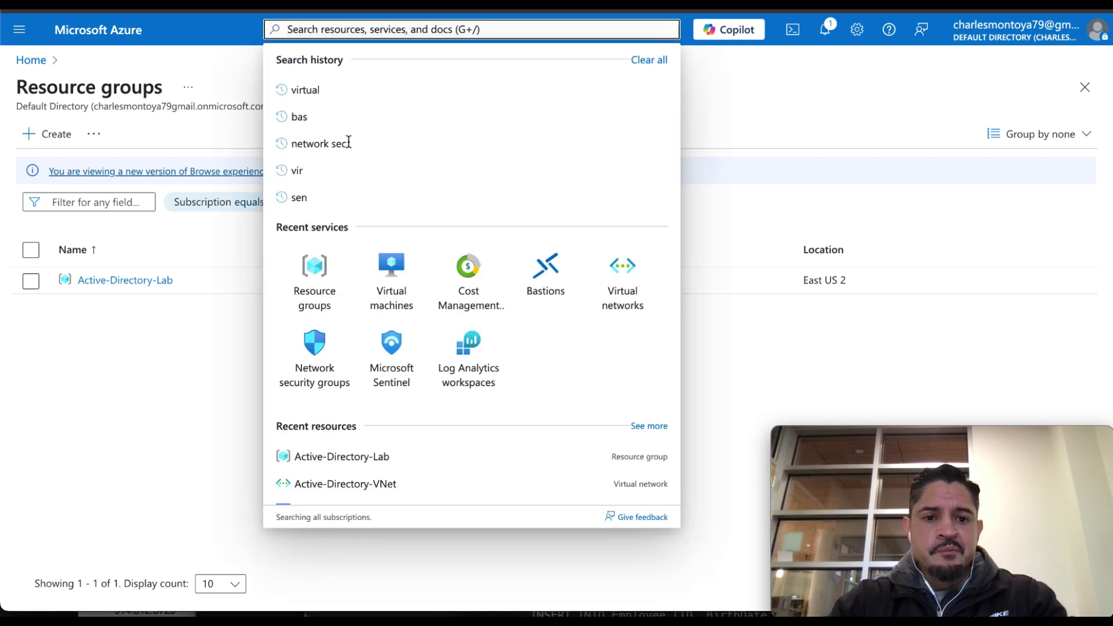
{"action": "left_click", "coordinate": [393, 287]}
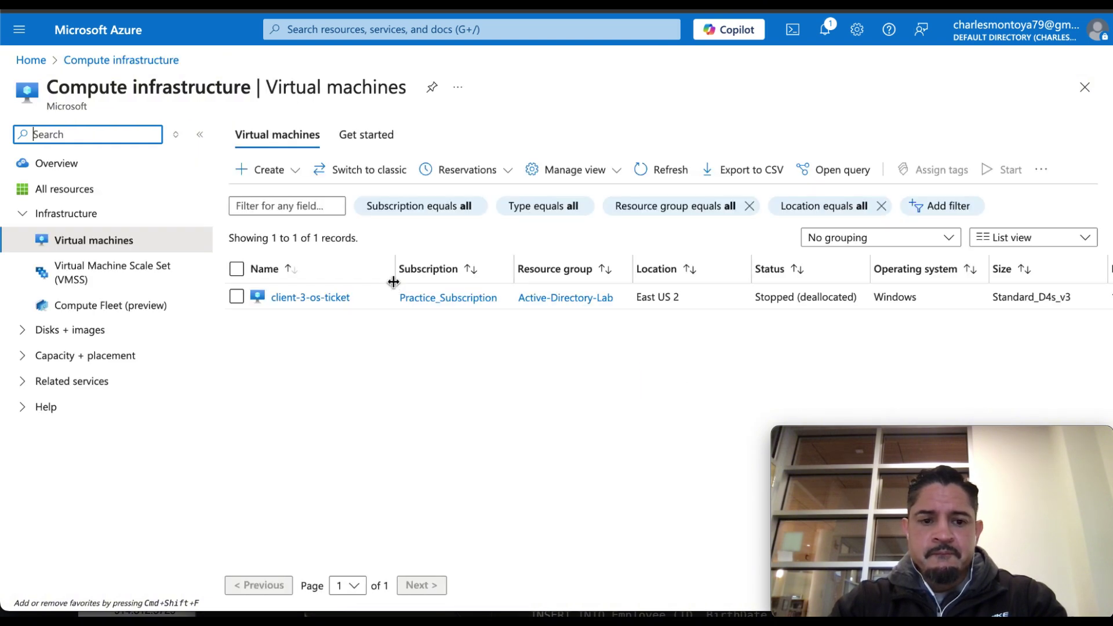
{"action": "left_click", "coordinate": [295, 173]}
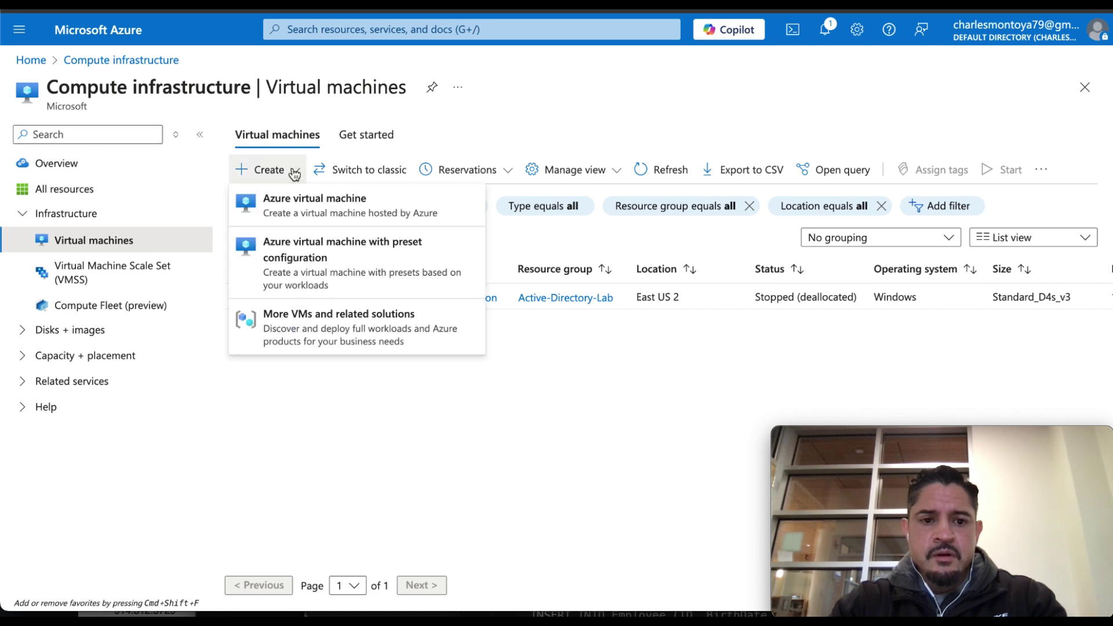
Start a new Azure virtual machine named dc-1 in resource group Active-Directory-Lab.
{"action": "left_click", "coordinate": [296, 208]}
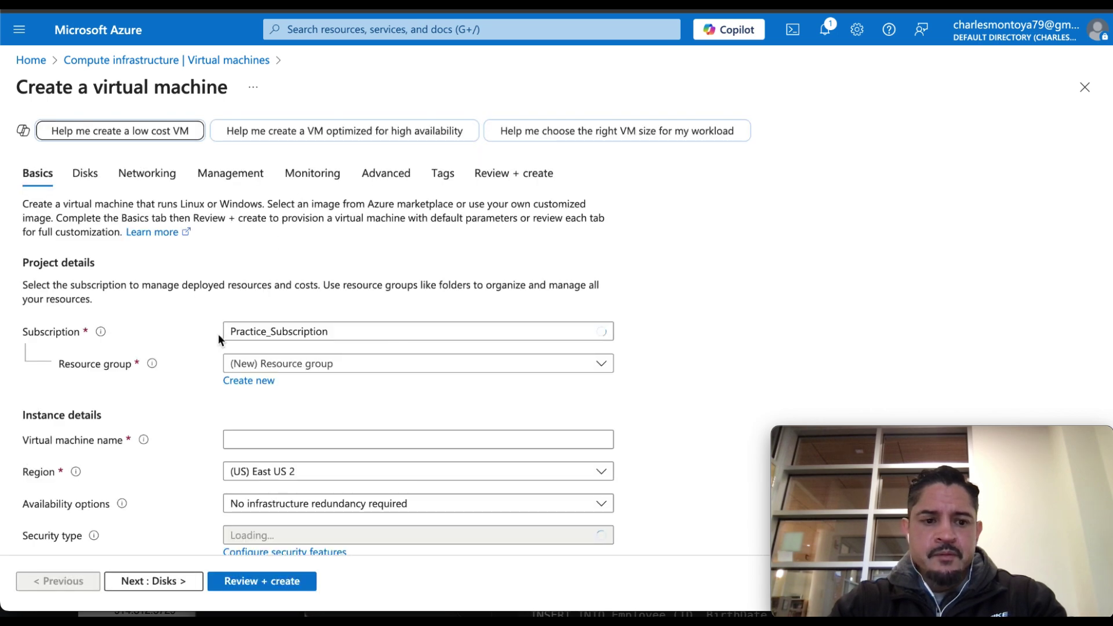
{"action": "scroll", "coordinate": [218, 334], "scroll_direction": "down", "scroll_amount": 2}
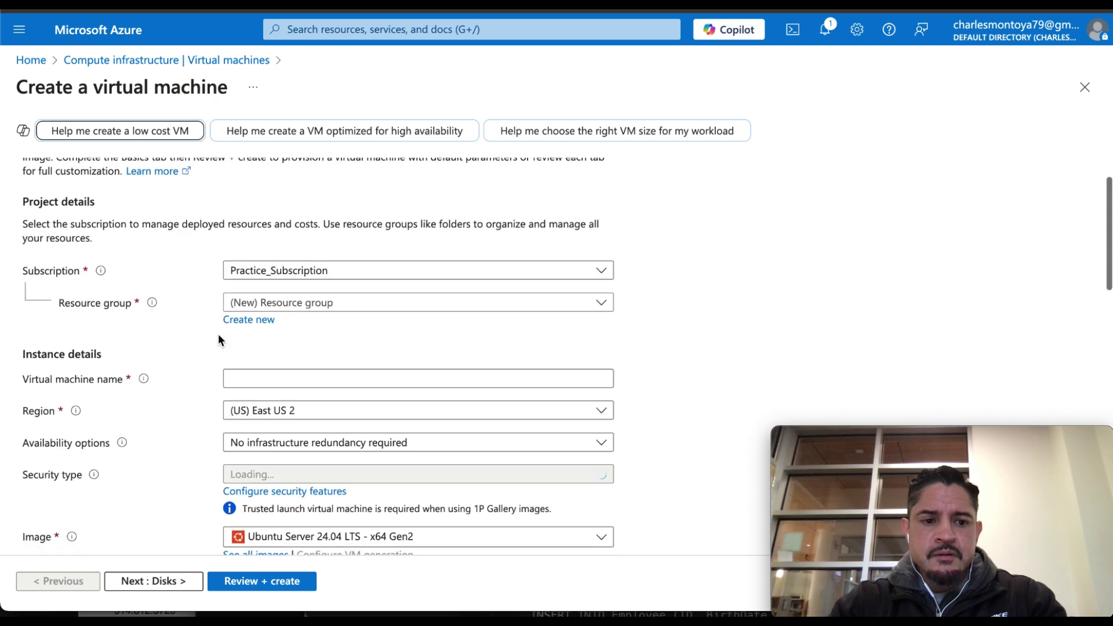
{"action": "scroll", "coordinate": [224, 331], "scroll_direction": "down", "scroll_amount": 1}
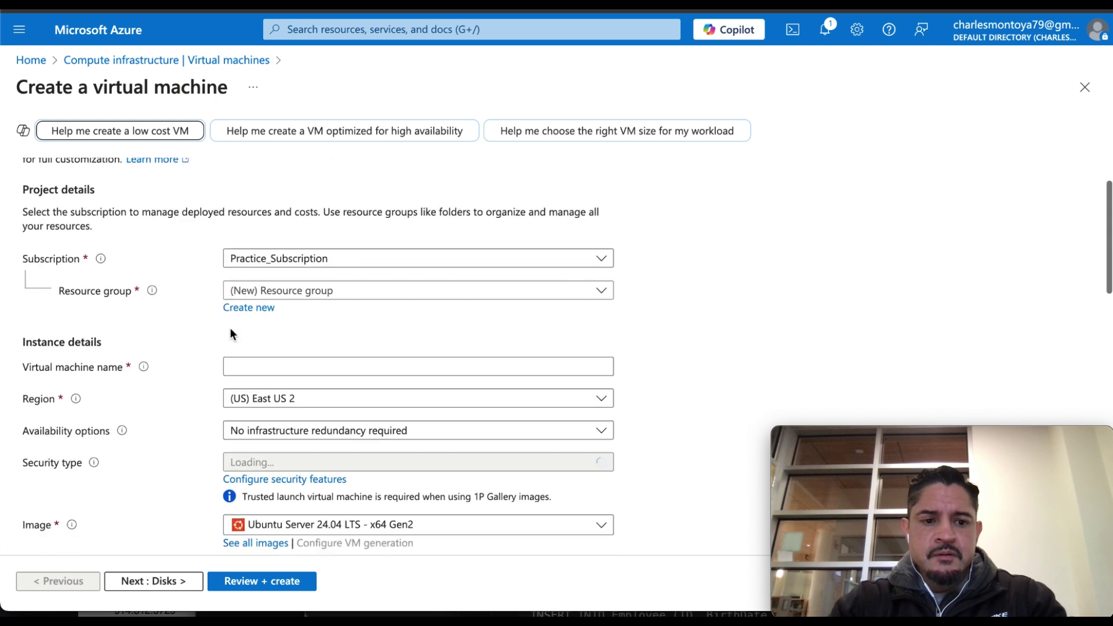
{"action": "left_click", "coordinate": [308, 292]}
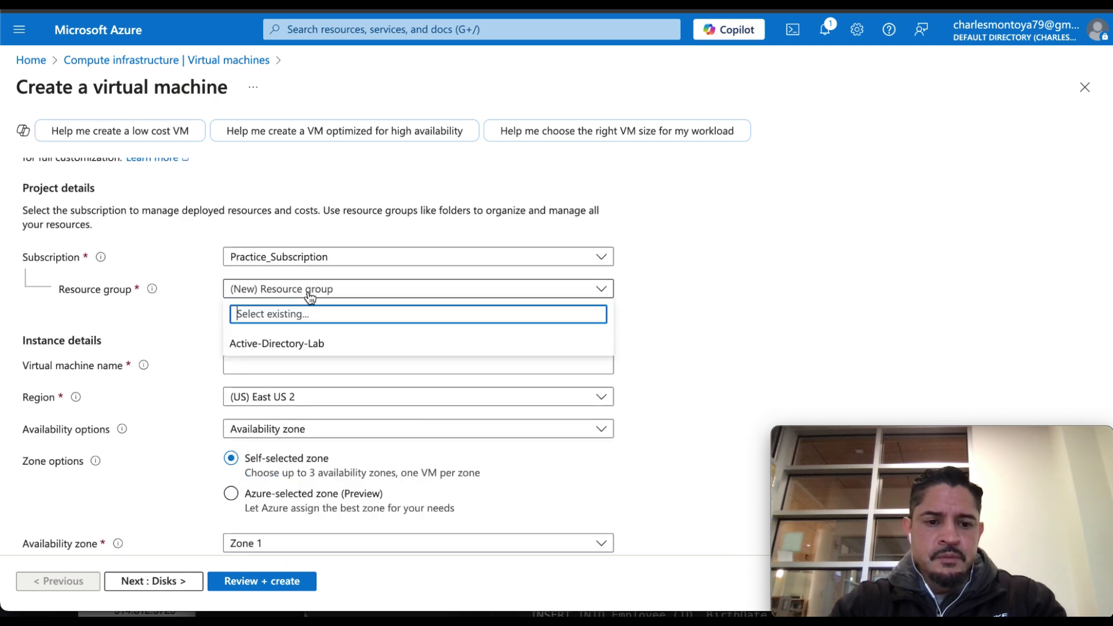
{"action": "left_click", "coordinate": [302, 343]}
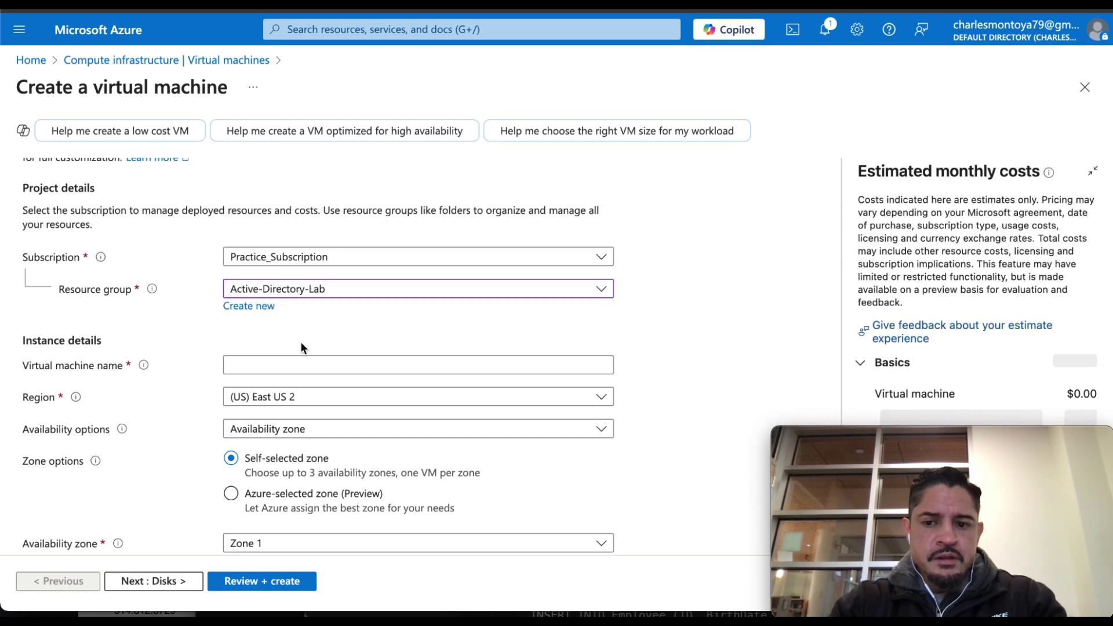
{"action": "left_click", "coordinate": [274, 365]}
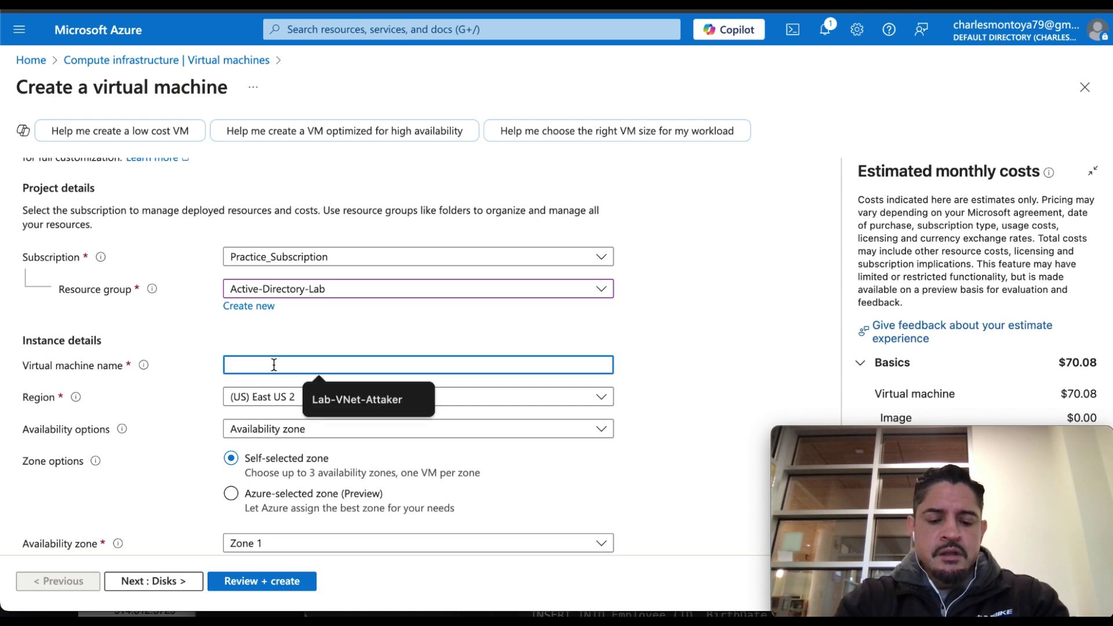
{"action": "type", "text": "dc-1"}
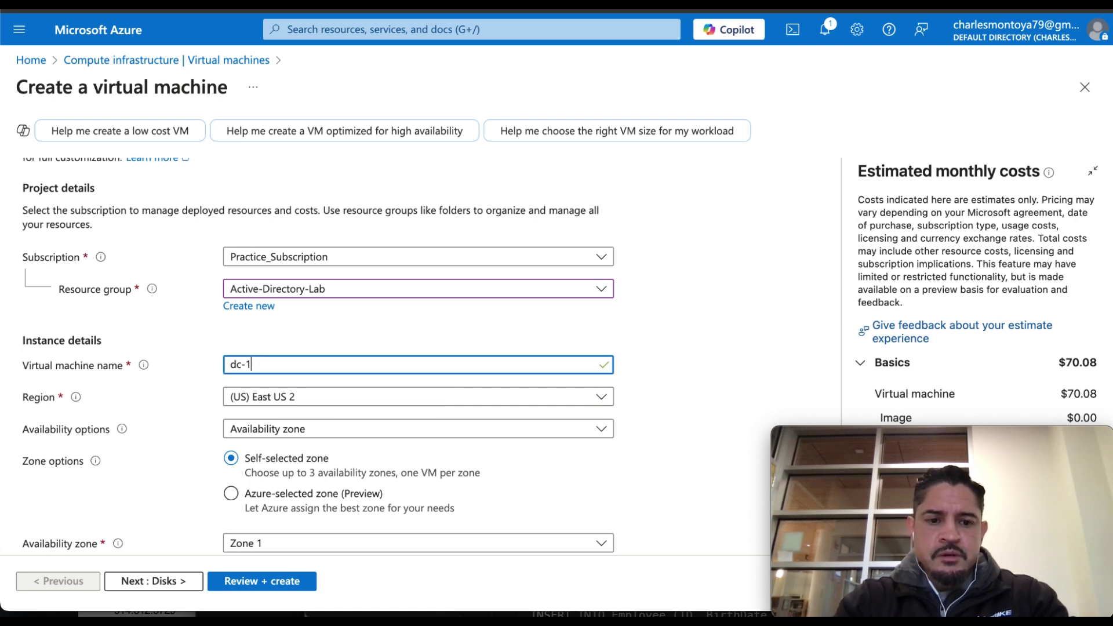
Select the Windows Server 2022 Datacenter: Azure Edition image for dc-1.
{"action": "scroll", "coordinate": [191, 351], "scroll_direction": "down", "scroll_amount": 3}
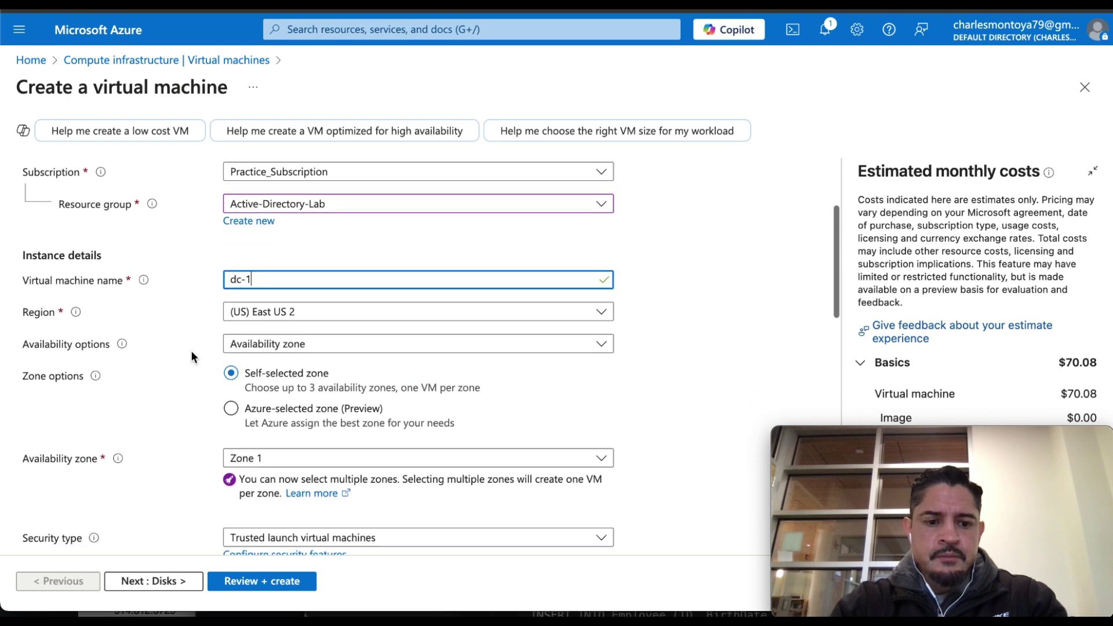
{"action": "scroll", "coordinate": [191, 352], "scroll_direction": "down", "scroll_amount": 4}
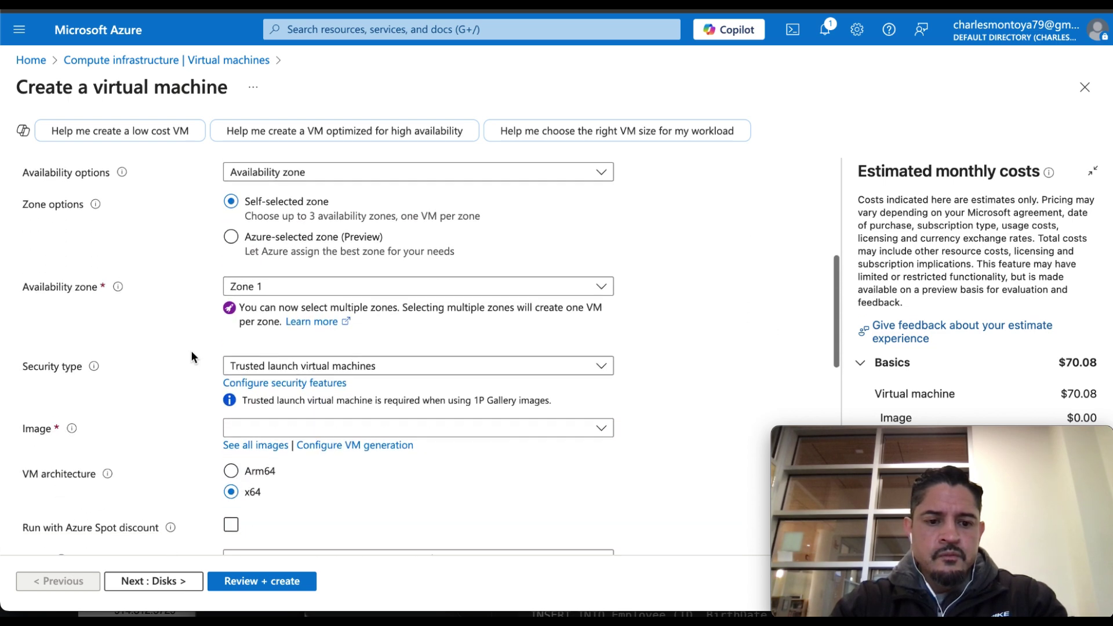
{"action": "left_click", "coordinate": [243, 422]}
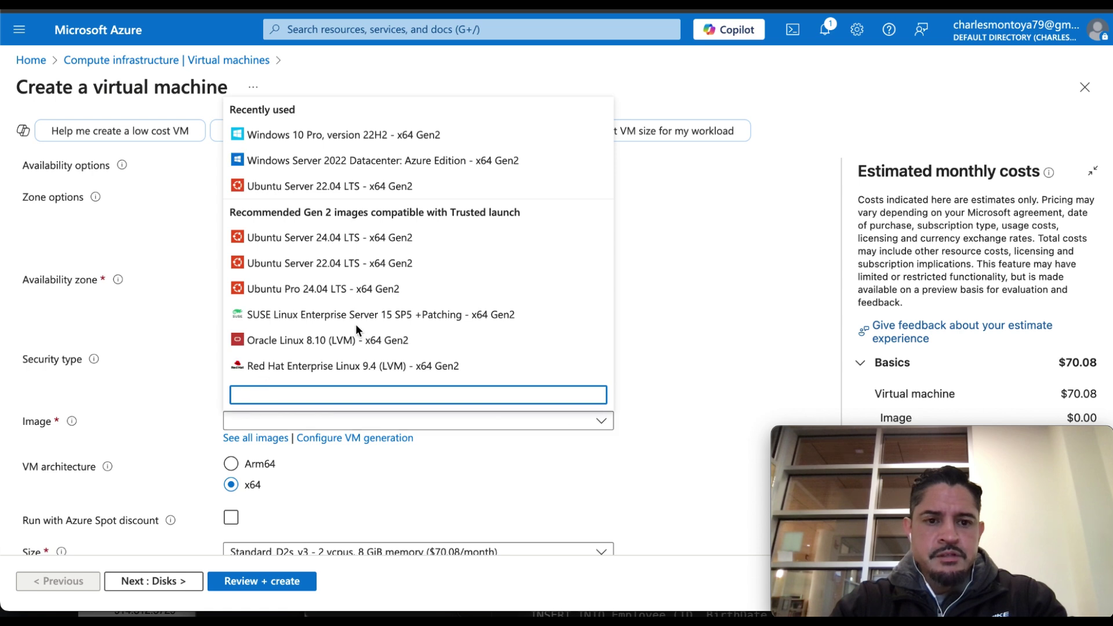
{"action": "left_click", "coordinate": [360, 167]}
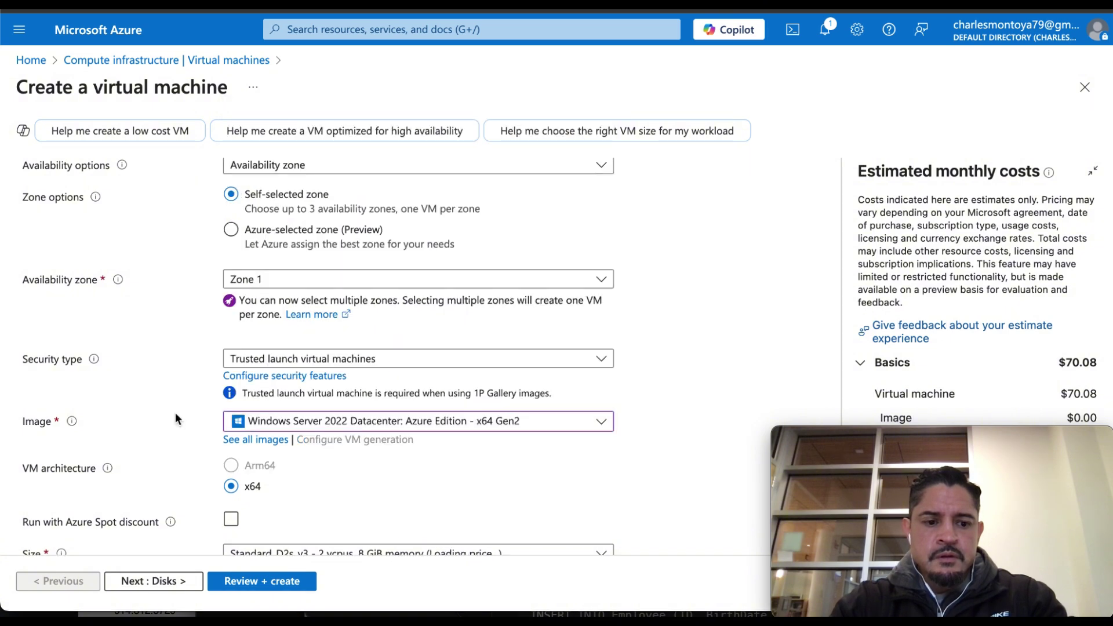
{"action": "scroll", "coordinate": [175, 413], "scroll_direction": "down", "scroll_amount": 2}
Set administrator username labuser, then enter and confirm the account password.
{"action": "scroll", "coordinate": [175, 412], "scroll_direction": "down", "scroll_amount": 5}
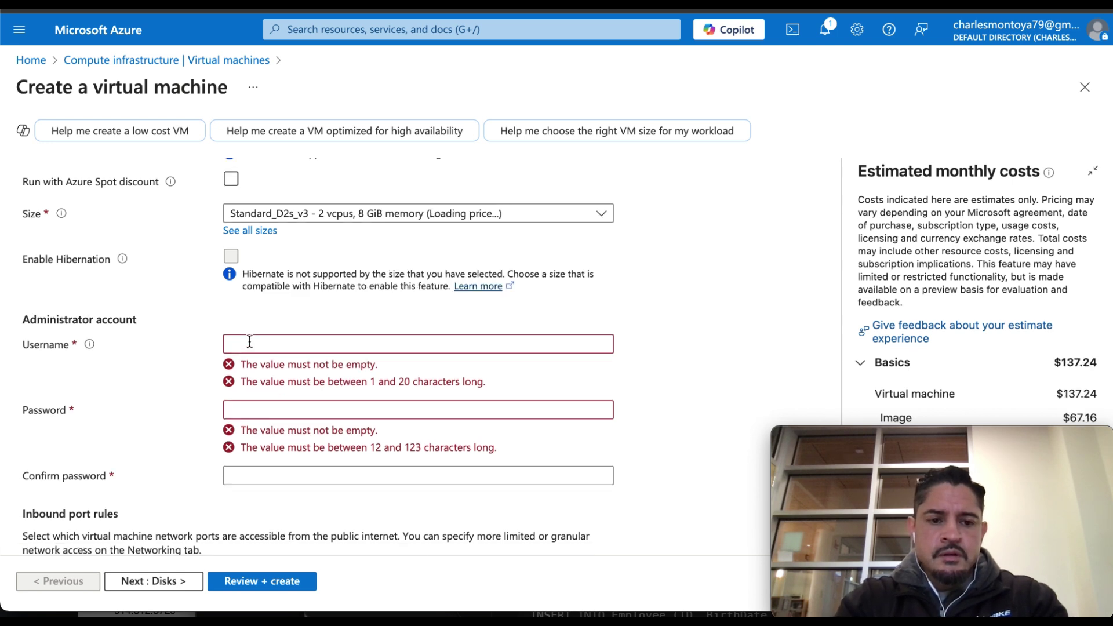
{"action": "left_click", "coordinate": [250, 342]}
{"action": "type", "text": "labu"}
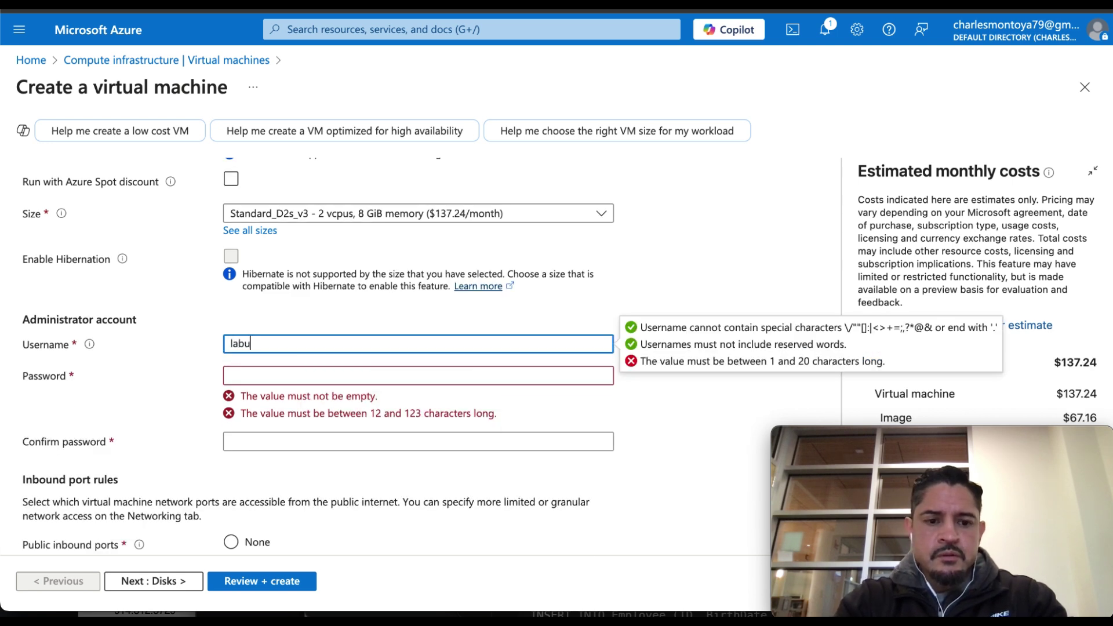
{"action": "type", "text": "ser"}
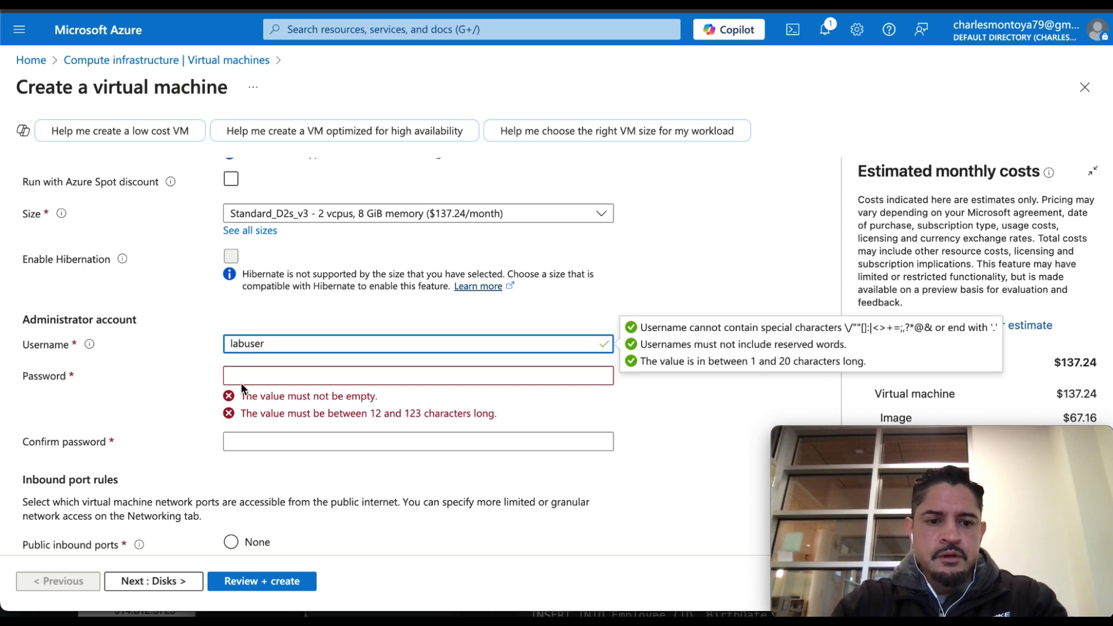
{"action": "left_click", "coordinate": [243, 376]}
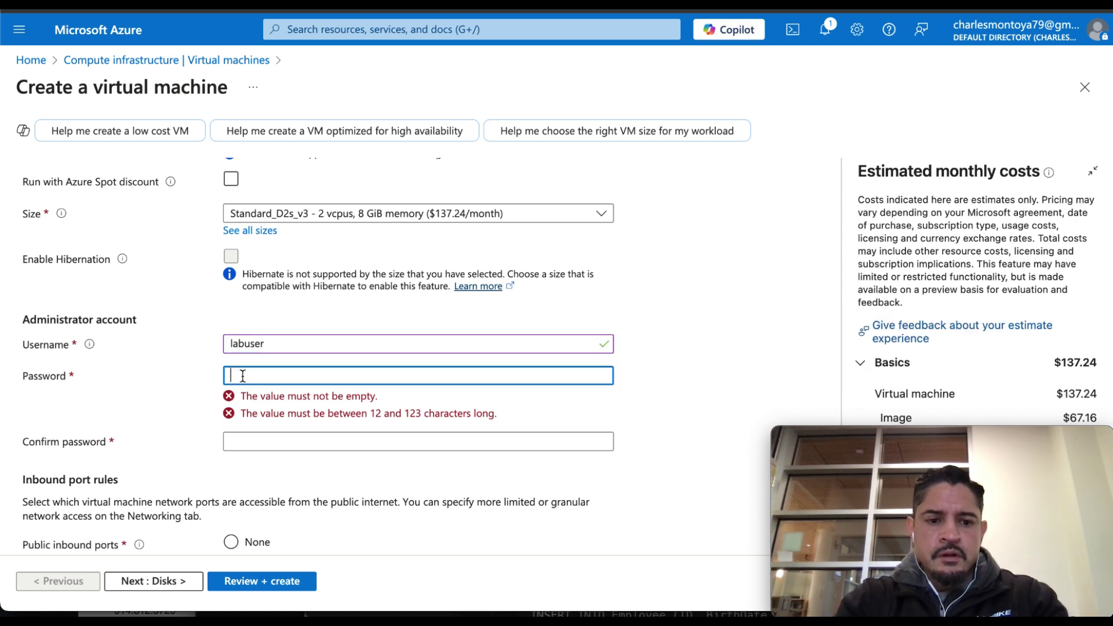
{"action": "type", "text": "•••••••••••"}
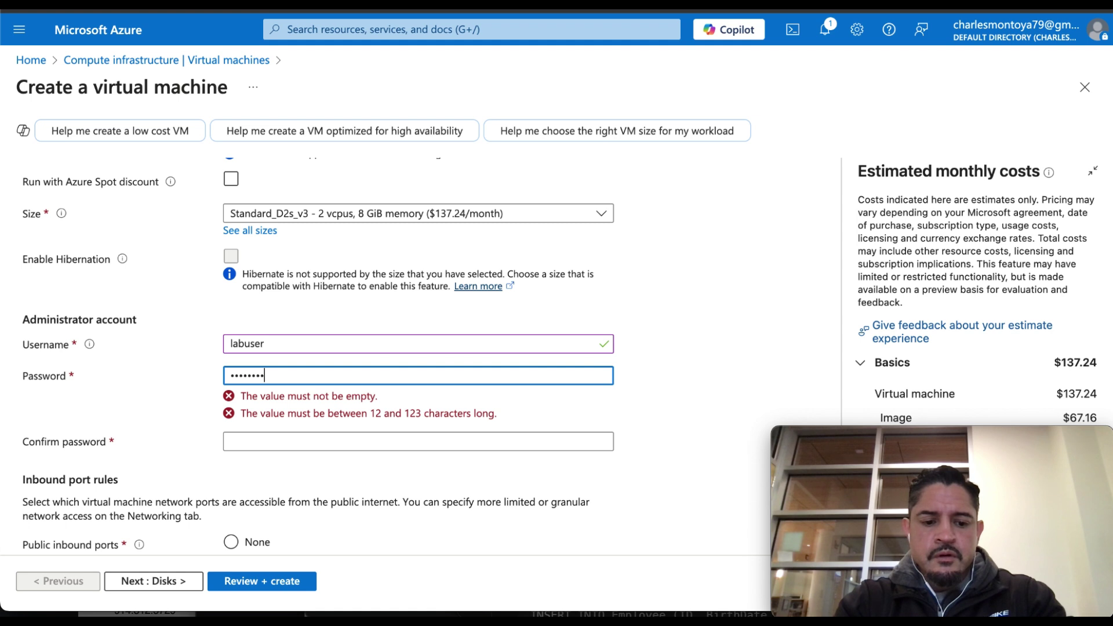
{"action": "type", "text": "•"}
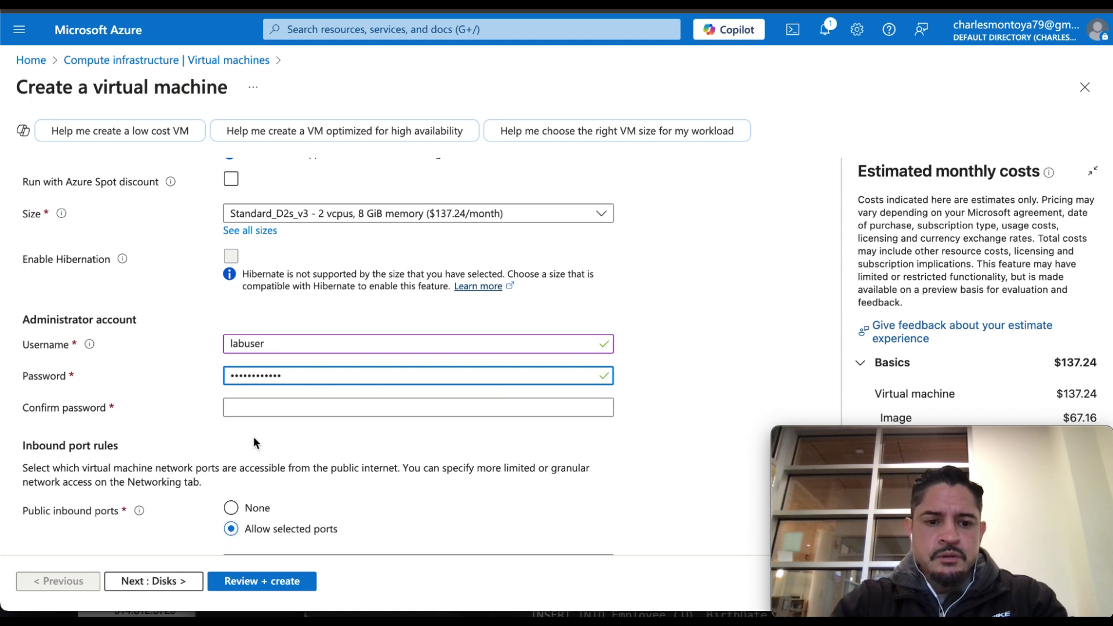
{"action": "left_click", "coordinate": [248, 414]}
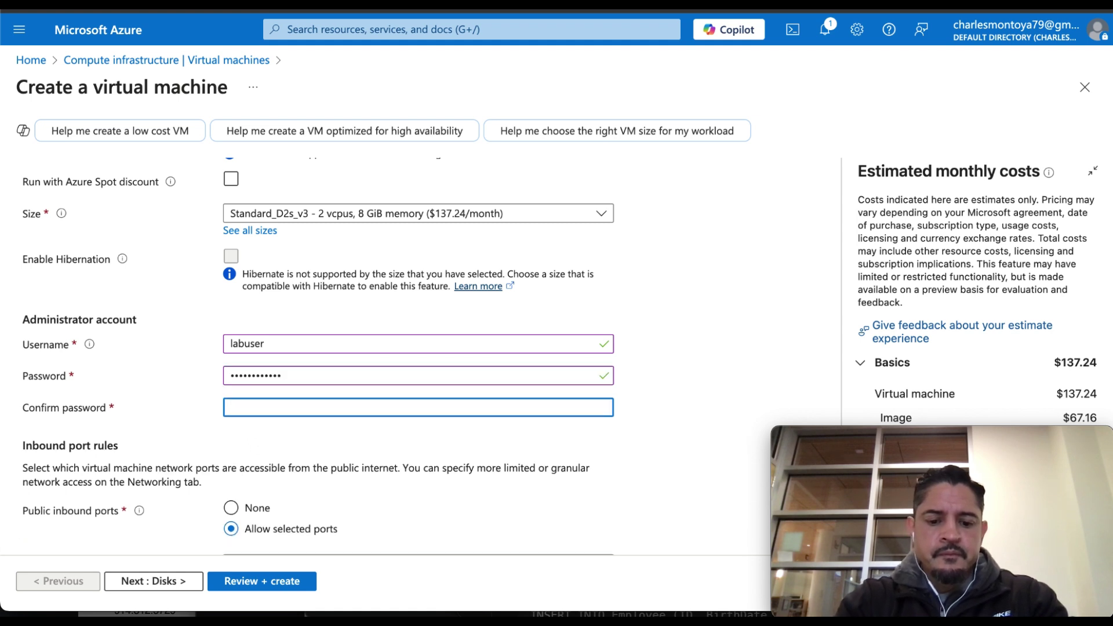
{"action": "type", "text": "••••••••••"}
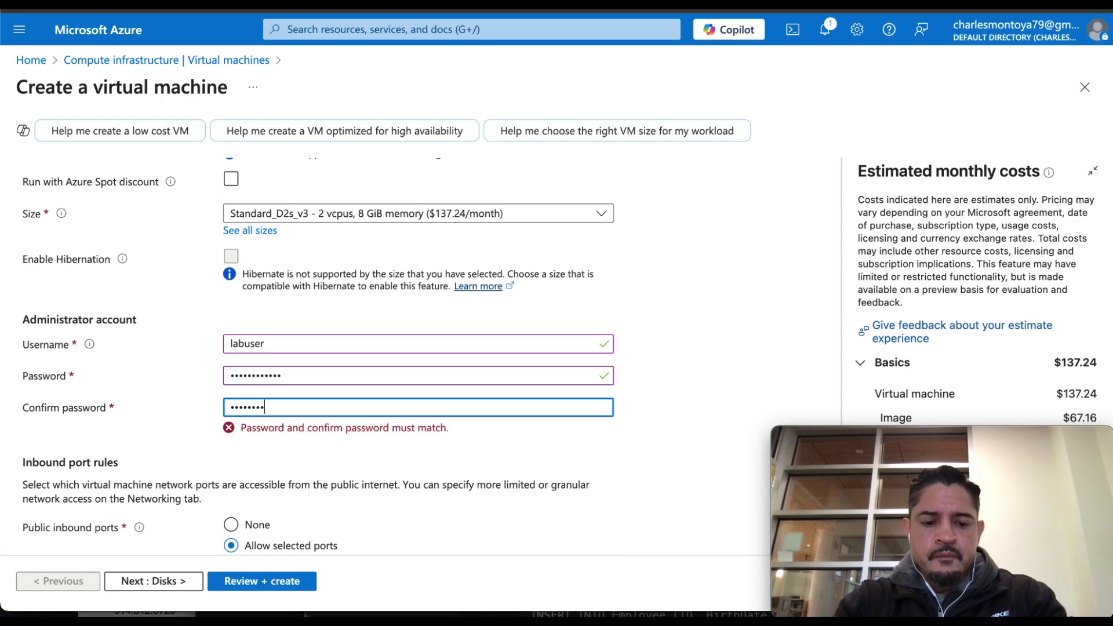
{"action": "type", "text": "••"}
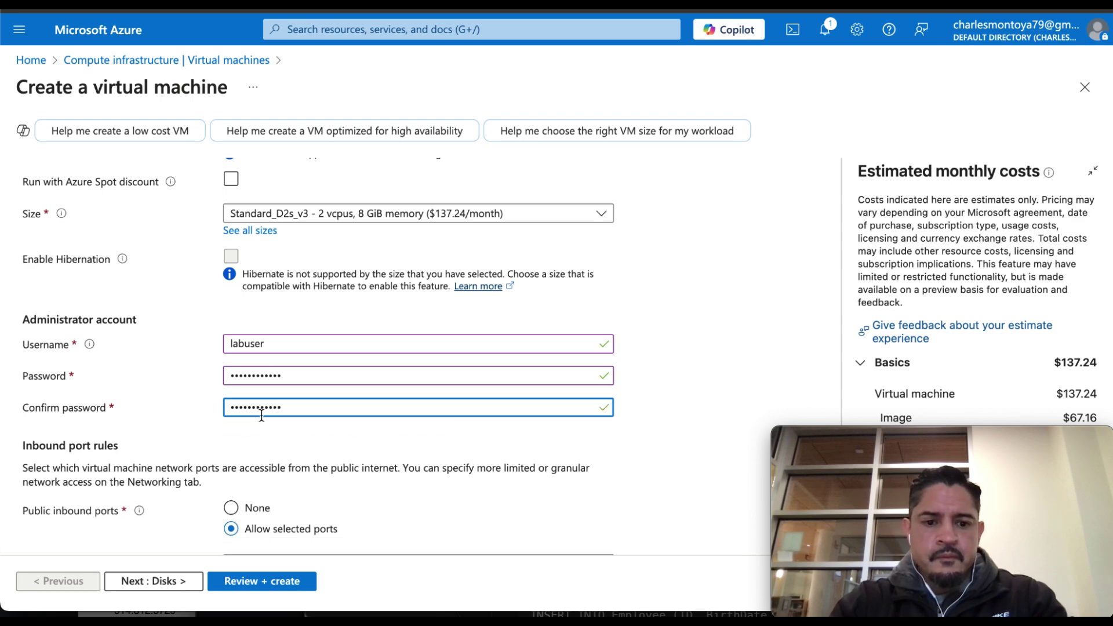
Review the inbound RDP (3389) port and licensing settings further down the form.
{"action": "scroll", "coordinate": [234, 440], "scroll_direction": "down", "scroll_amount": 2}
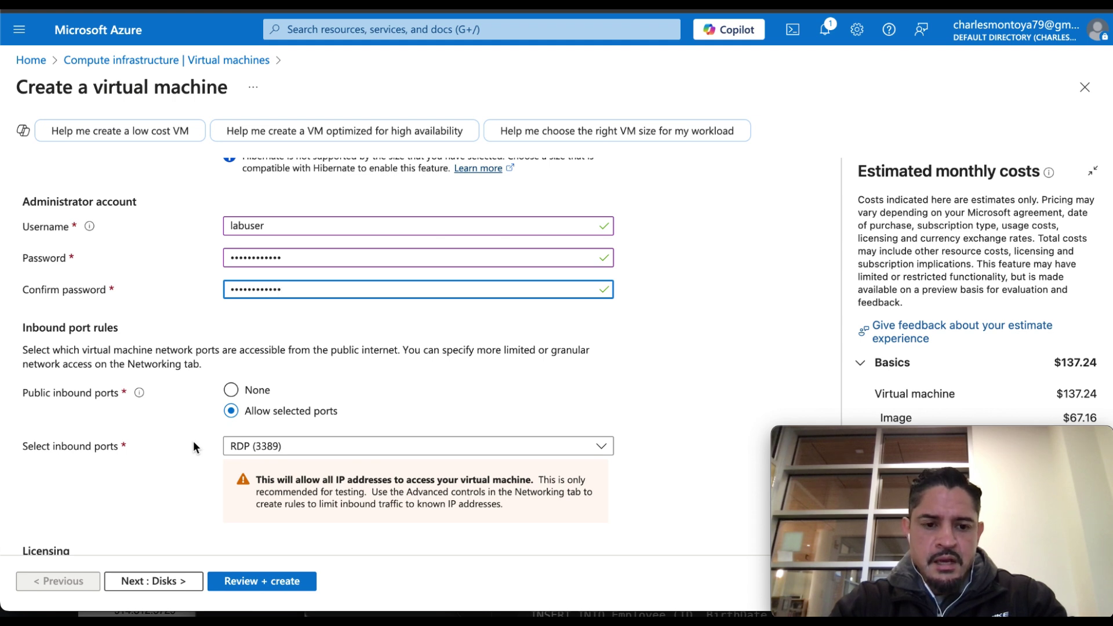
{"action": "scroll", "coordinate": [194, 441], "scroll_direction": "down", "scroll_amount": 1}
{"action": "scroll", "coordinate": [193, 440], "scroll_direction": "down", "scroll_amount": 1}
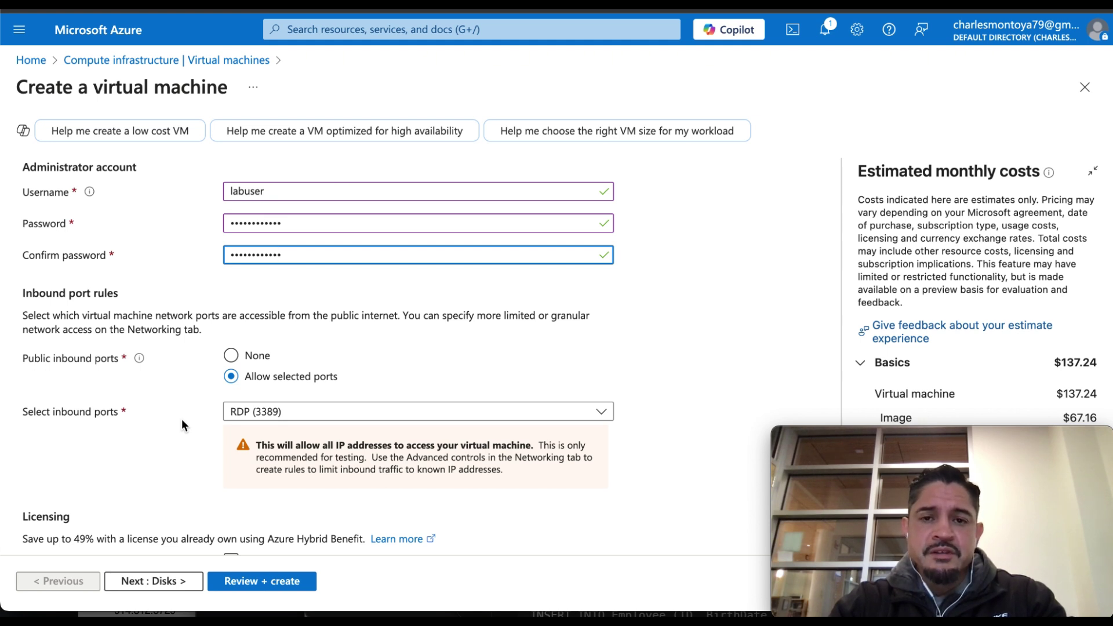
{"action": "scroll", "coordinate": [182, 422], "scroll_direction": "down", "scroll_amount": 2}
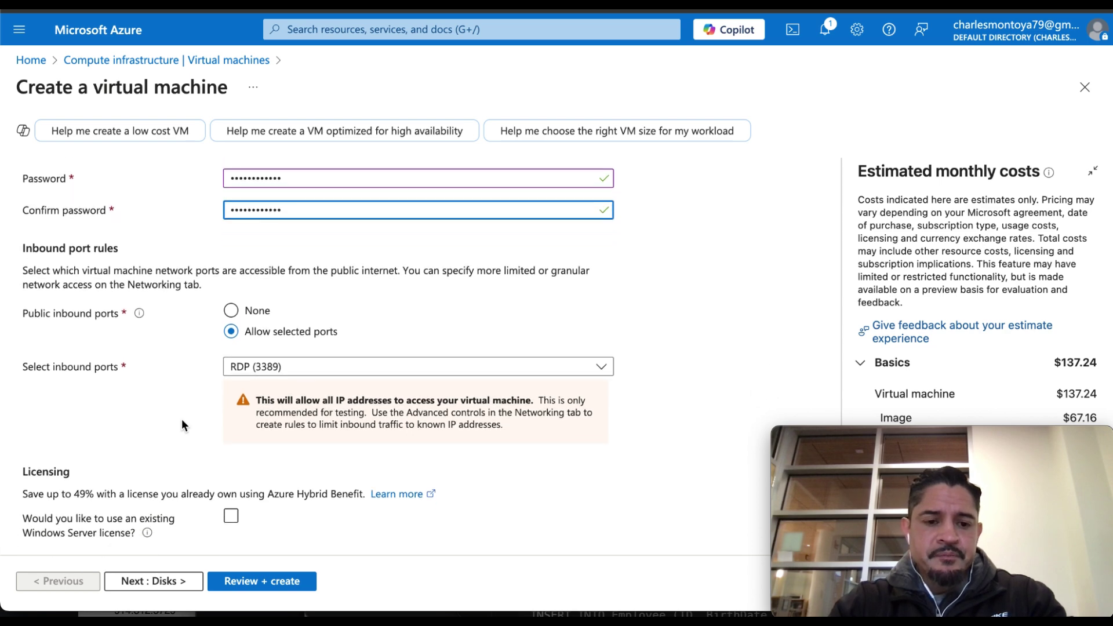
{"action": "scroll", "coordinate": [182, 420], "scroll_direction": "down", "scroll_amount": 1}
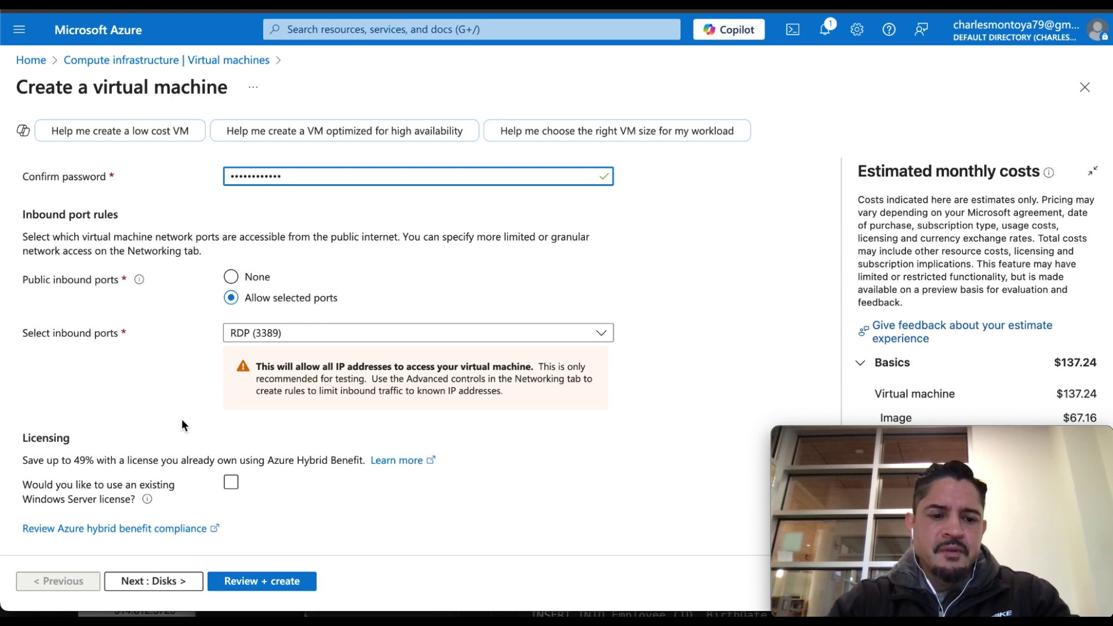
{"action": "scroll", "coordinate": [182, 419], "scroll_direction": "up", "scroll_amount": 1}
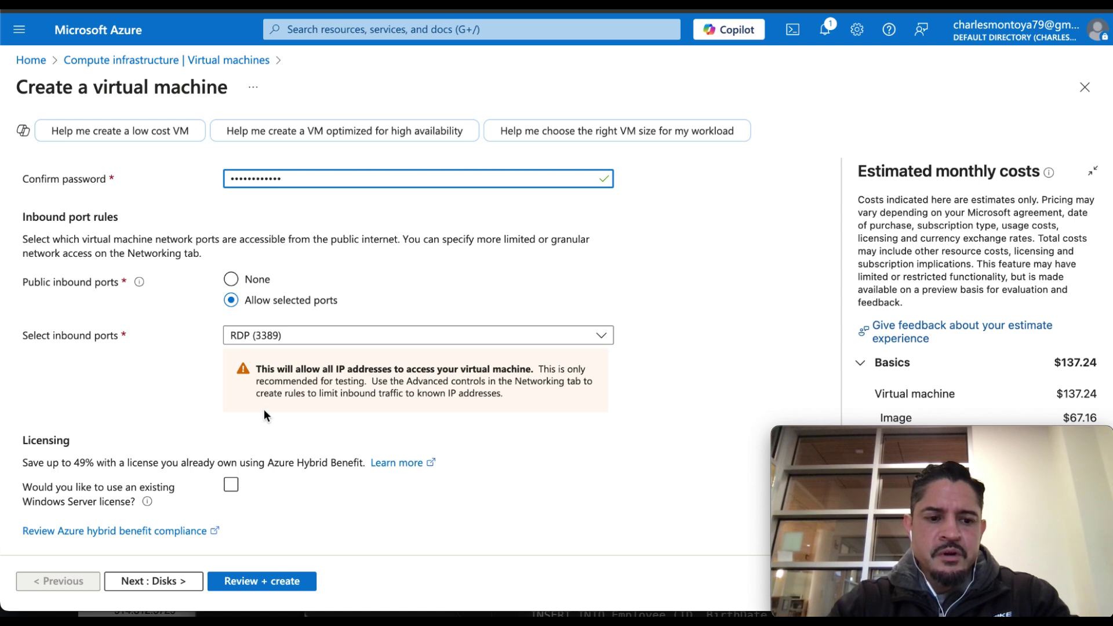
Pass through the Disks tab (127 GiB Premium SSD) on to Networking.
{"action": "left_click", "coordinate": [170, 586]}
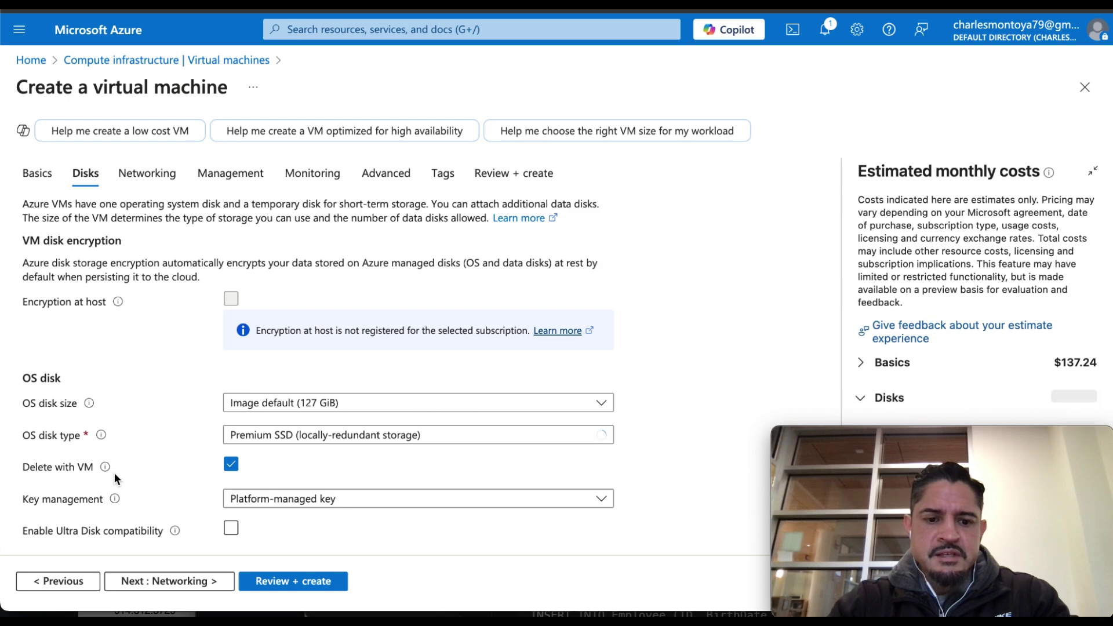
{"action": "scroll", "coordinate": [113, 472], "scroll_direction": "down", "scroll_amount": 1}
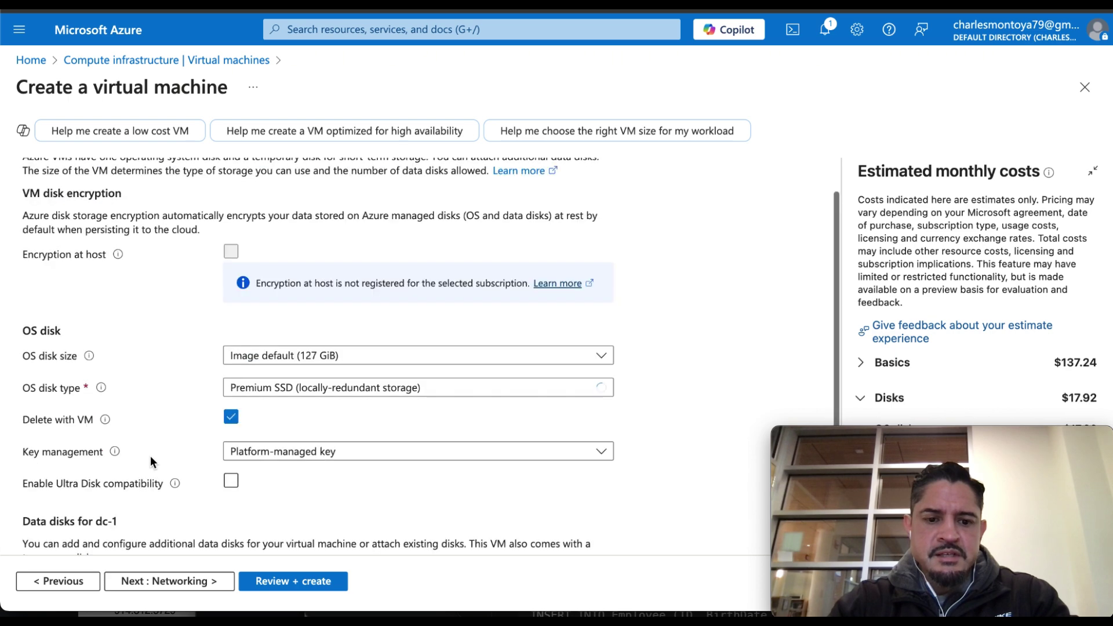
{"action": "left_click", "coordinate": [179, 581]}
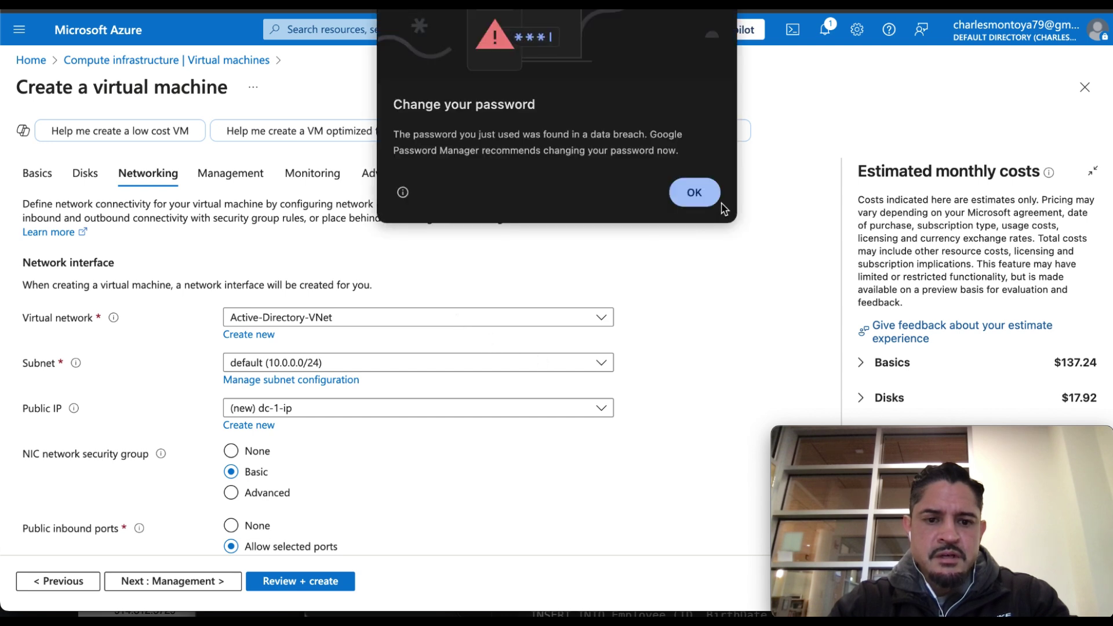
Dismiss the password breach warning and set the virtual network to Active-Directory-VNet.
{"action": "left_click", "coordinate": [704, 200]}
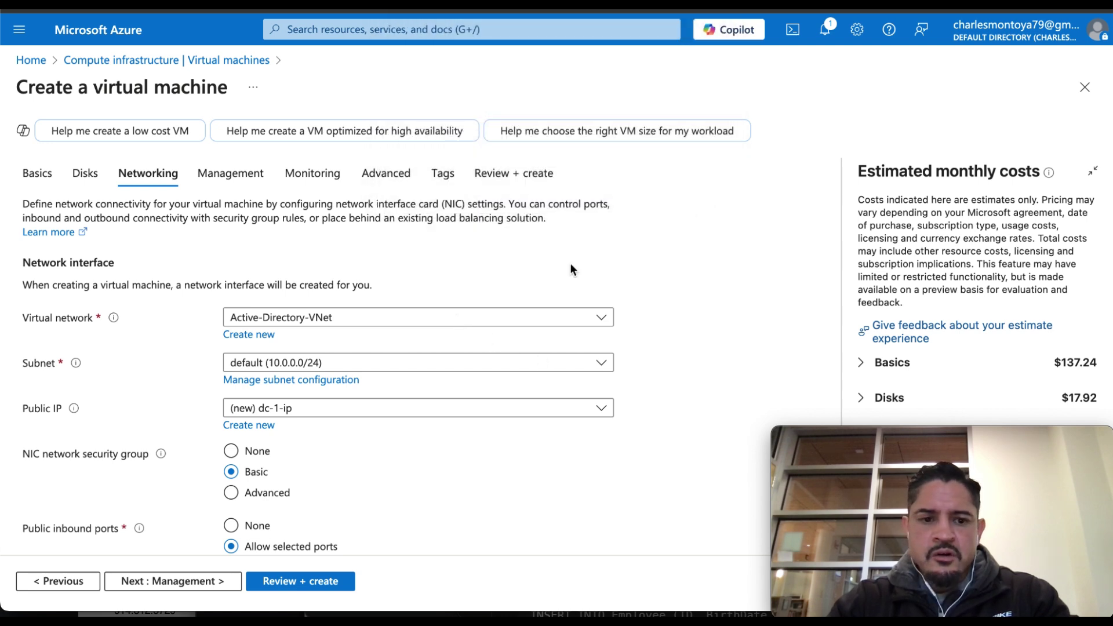
{"action": "left_click", "coordinate": [603, 319]}
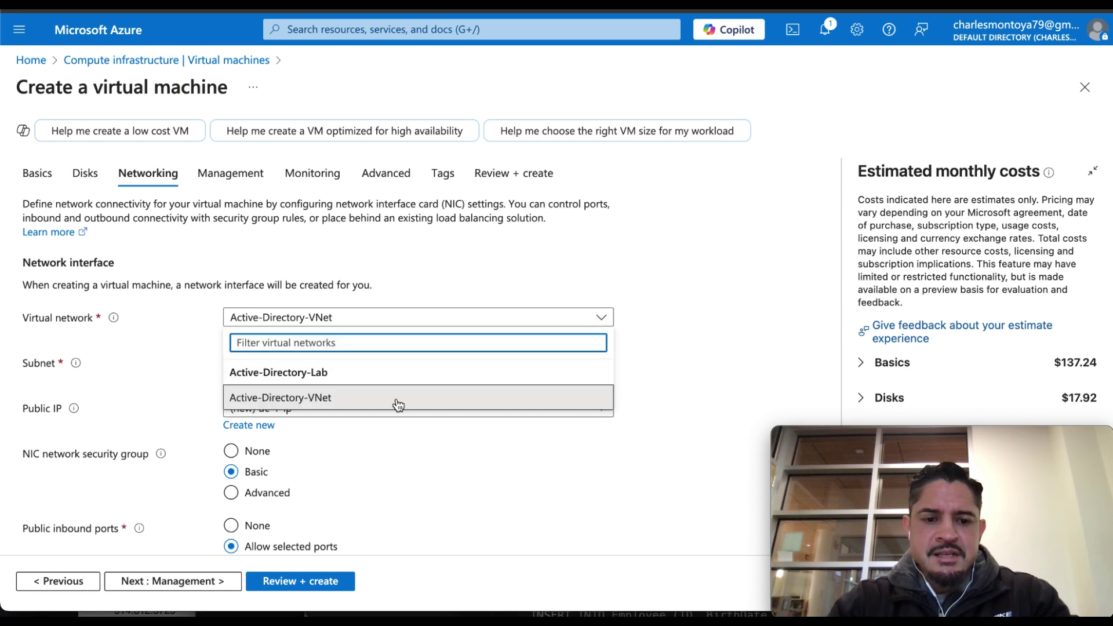
{"action": "left_click", "coordinate": [317, 399]}
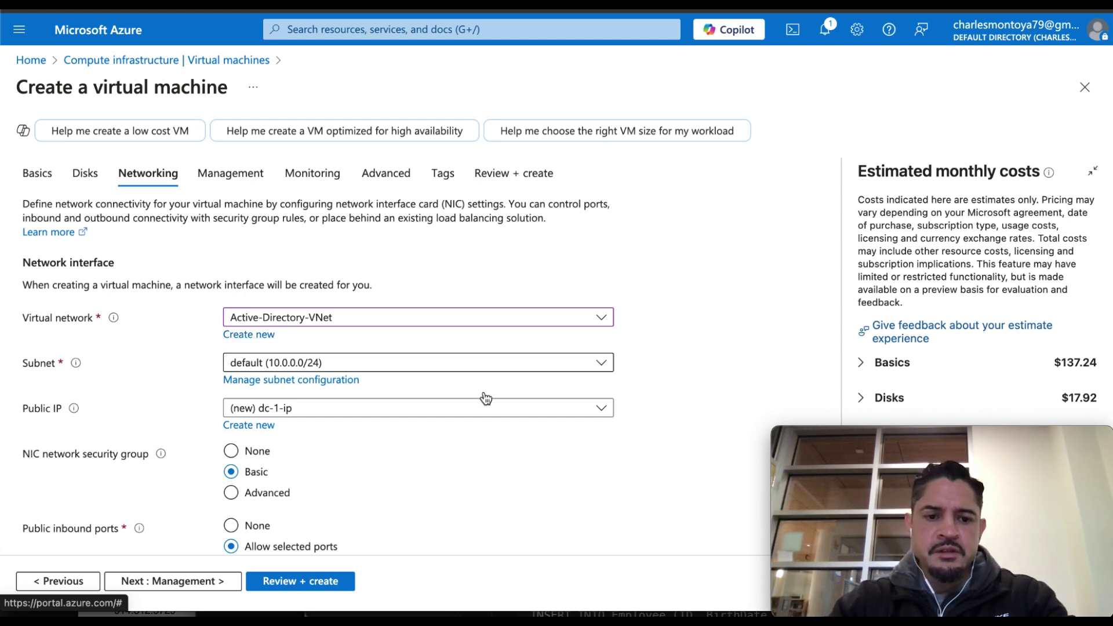
Review the remaining Networking settings and run Review + create validation.
{"action": "scroll", "coordinate": [504, 422], "scroll_direction": "down", "scroll_amount": 2}
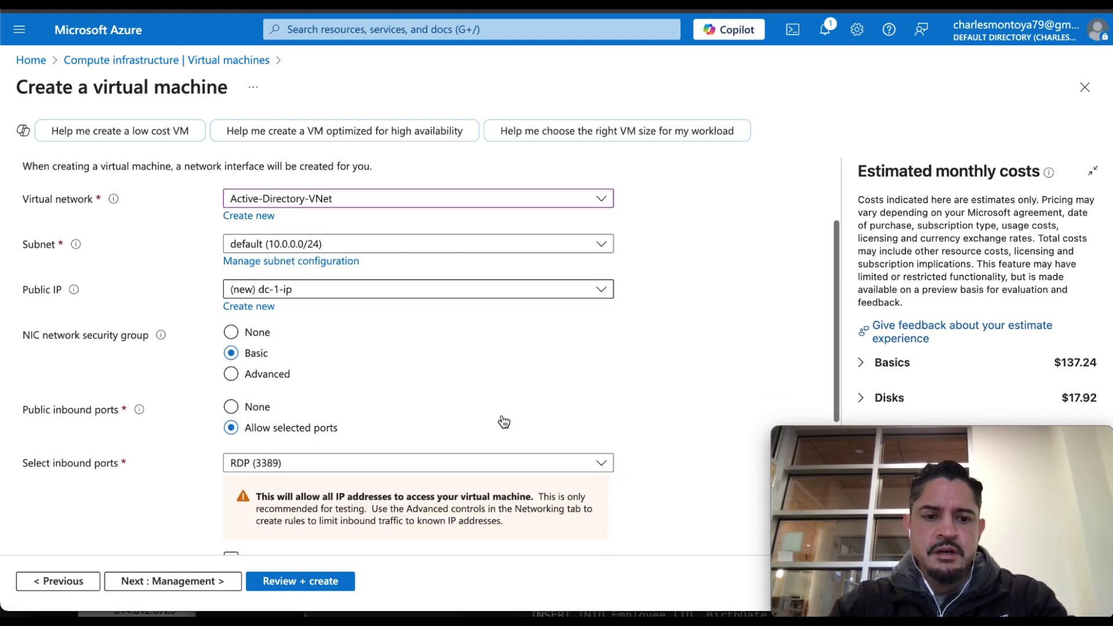
{"action": "scroll", "coordinate": [504, 422], "scroll_direction": "down", "scroll_amount": 2}
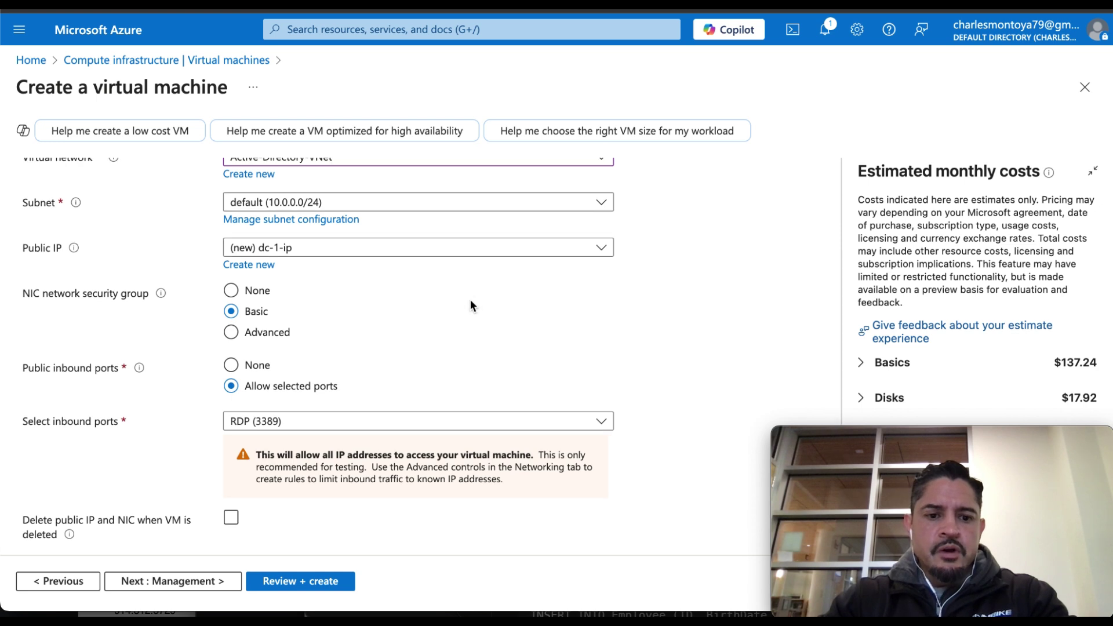
{"action": "scroll", "coordinate": [471, 302], "scroll_direction": "down", "scroll_amount": 2}
{"action": "scroll", "coordinate": [471, 301], "scroll_direction": "down", "scroll_amount": 2}
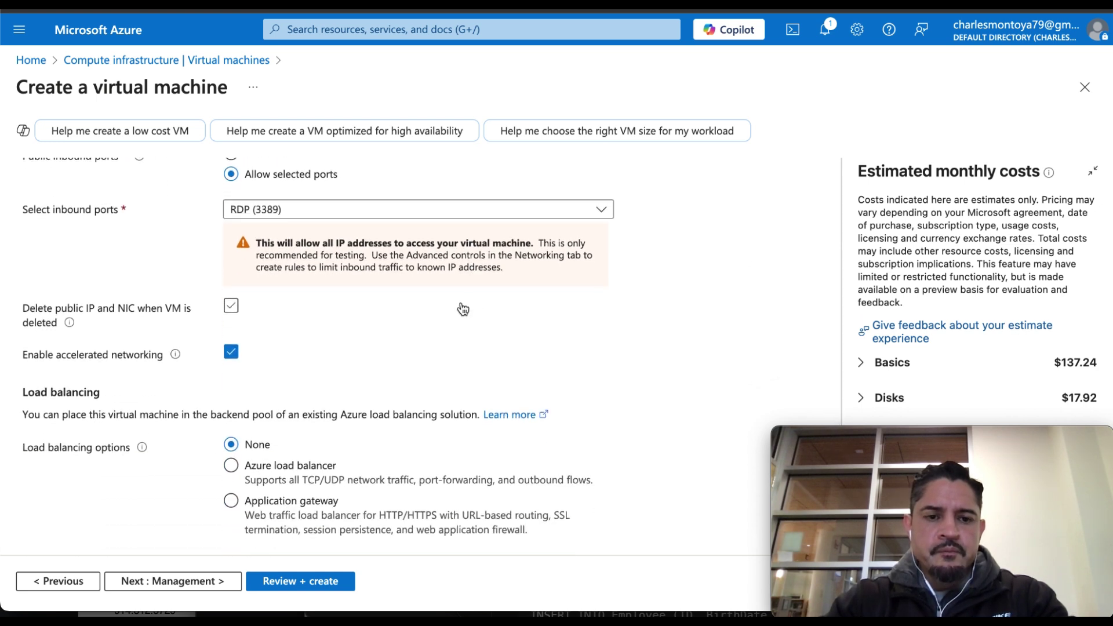
{"action": "scroll", "coordinate": [467, 305], "scroll_direction": "up", "scroll_amount": 4}
{"action": "scroll", "coordinate": [463, 308], "scroll_direction": "down", "scroll_amount": 2}
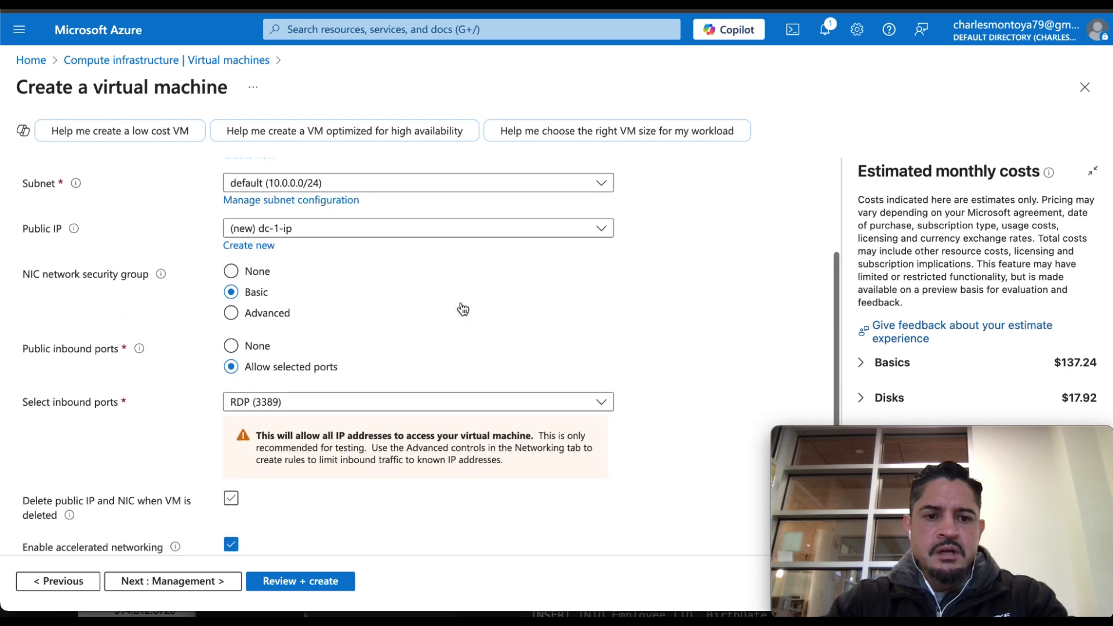
{"action": "scroll", "coordinate": [463, 309], "scroll_direction": "down", "scroll_amount": 3}
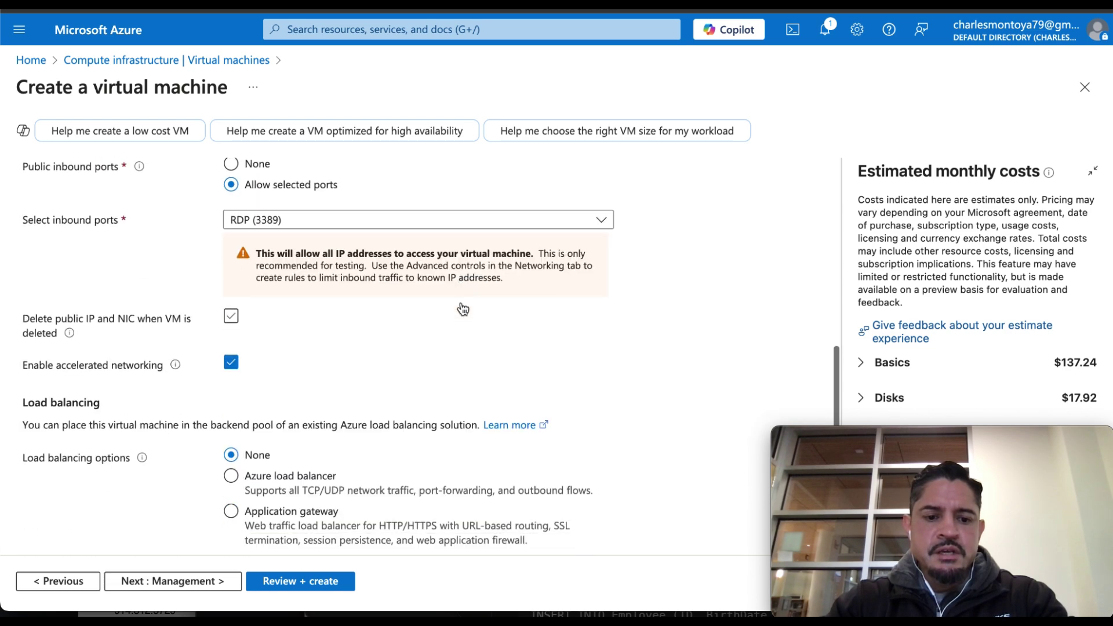
{"action": "left_click", "coordinate": [316, 583]}
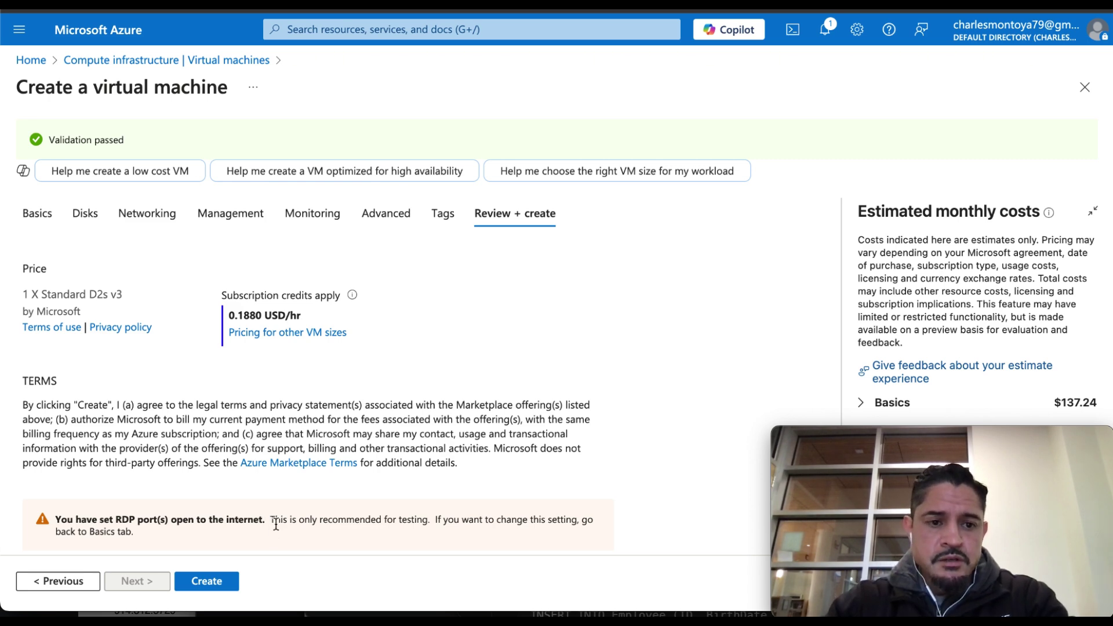
Scroll the dc-1 review summary: Practice_Subscription, Active-Directory-Lab, 0.1880 USD/hr.
{"action": "scroll", "coordinate": [276, 524], "scroll_direction": "down", "scroll_amount": 2}
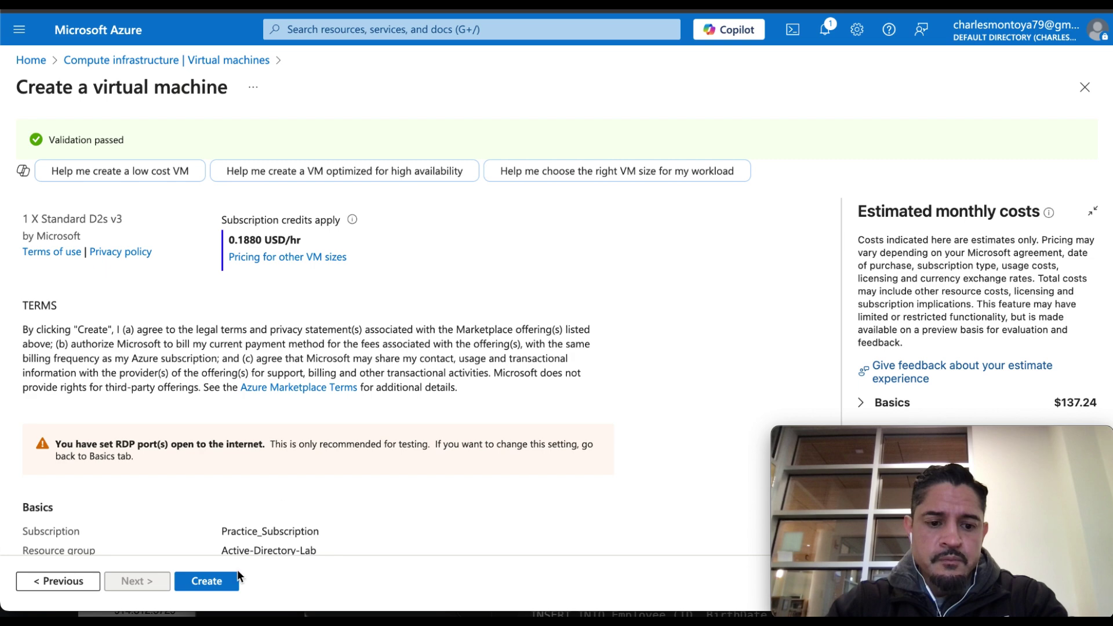
{"action": "scroll", "coordinate": [232, 577], "scroll_direction": "down", "scroll_amount": 3}
Deploy the dc-1 virtual machine, dismiss the success notice, and begin another VM.
{"action": "left_click", "coordinate": [217, 582]}
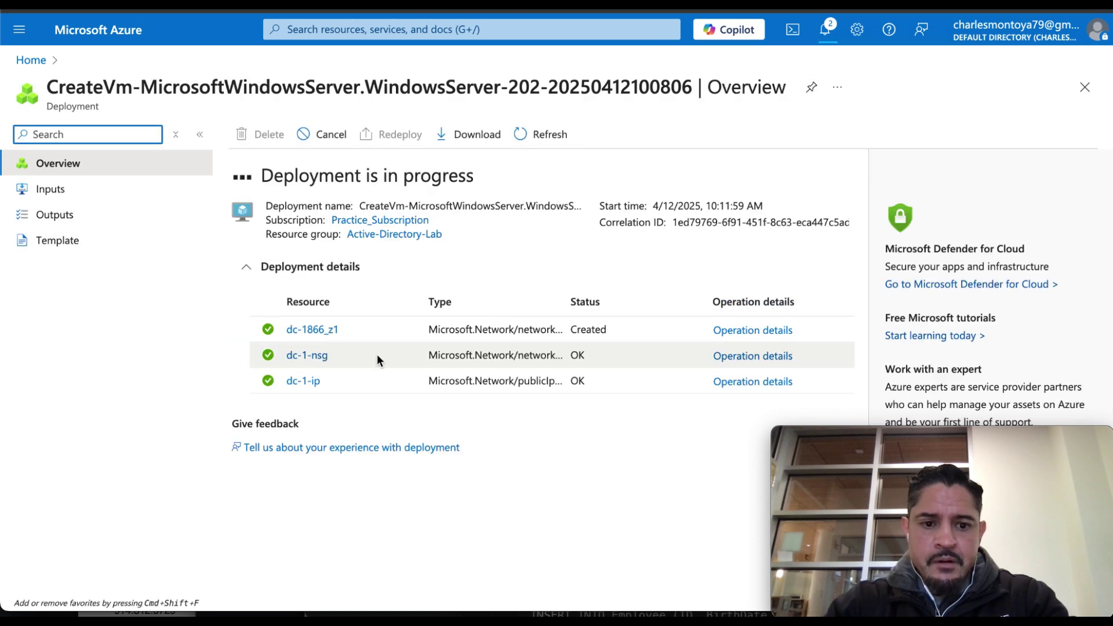
{"action": "left_click", "coordinate": [303, 384]}
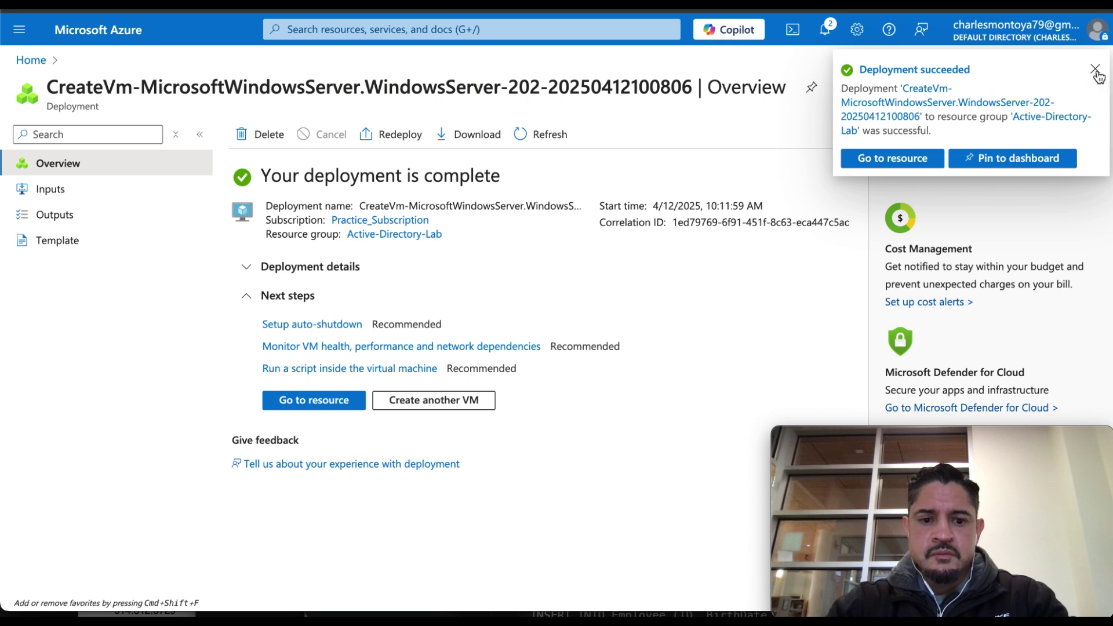
{"action": "left_click", "coordinate": [1096, 71]}
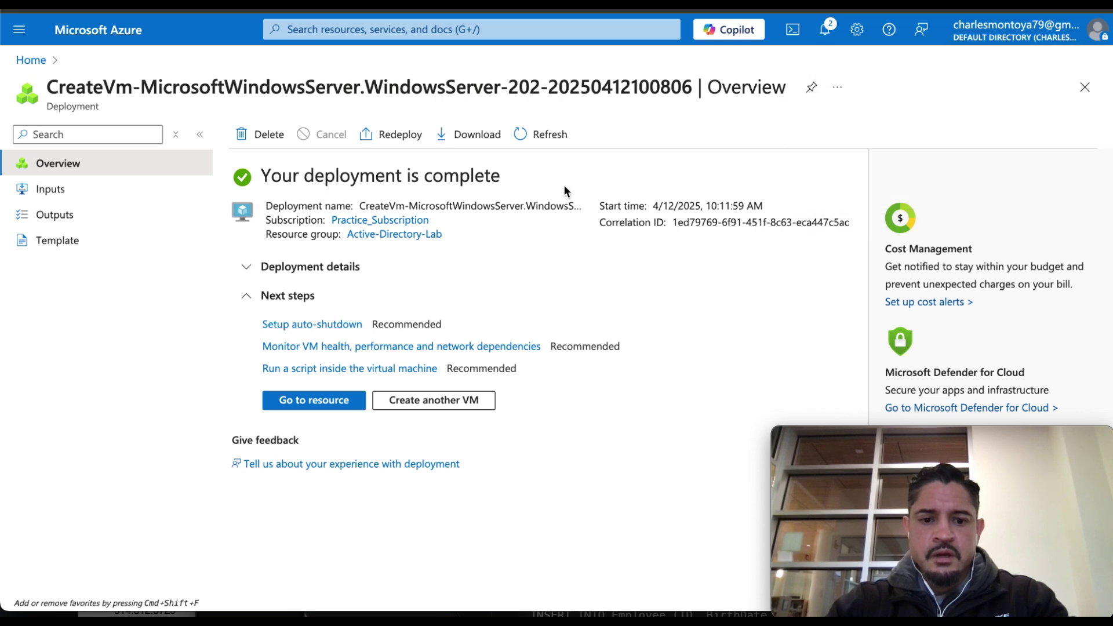
{"action": "left_click", "coordinate": [423, 405]}
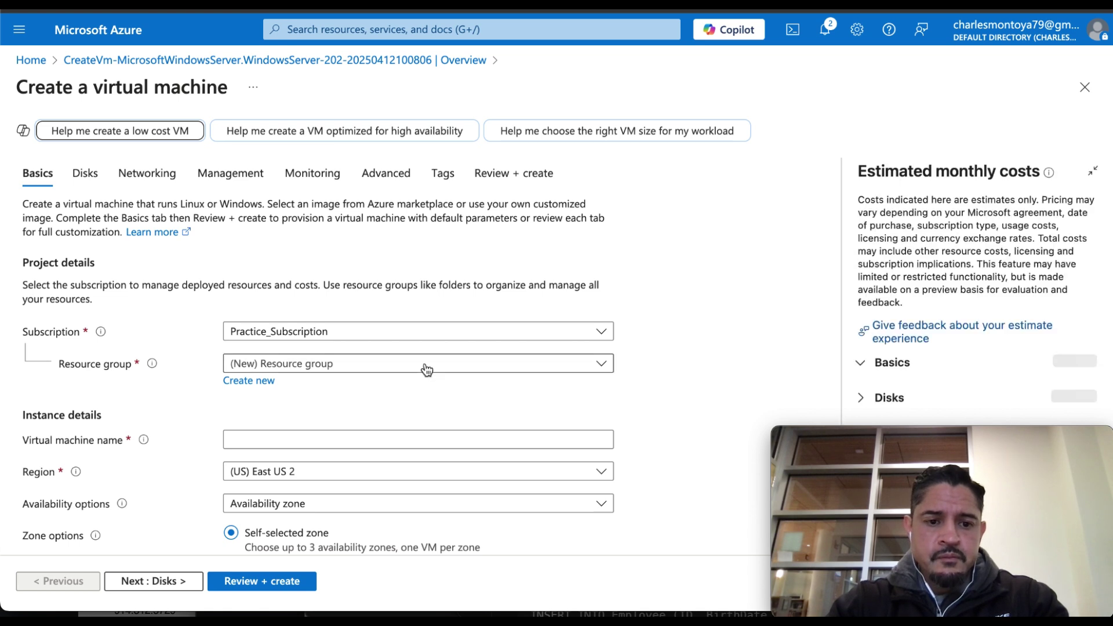
Place the new VM in resource group Active-Directory-Lab and name it client-1.
{"action": "left_click", "coordinate": [426, 370]}
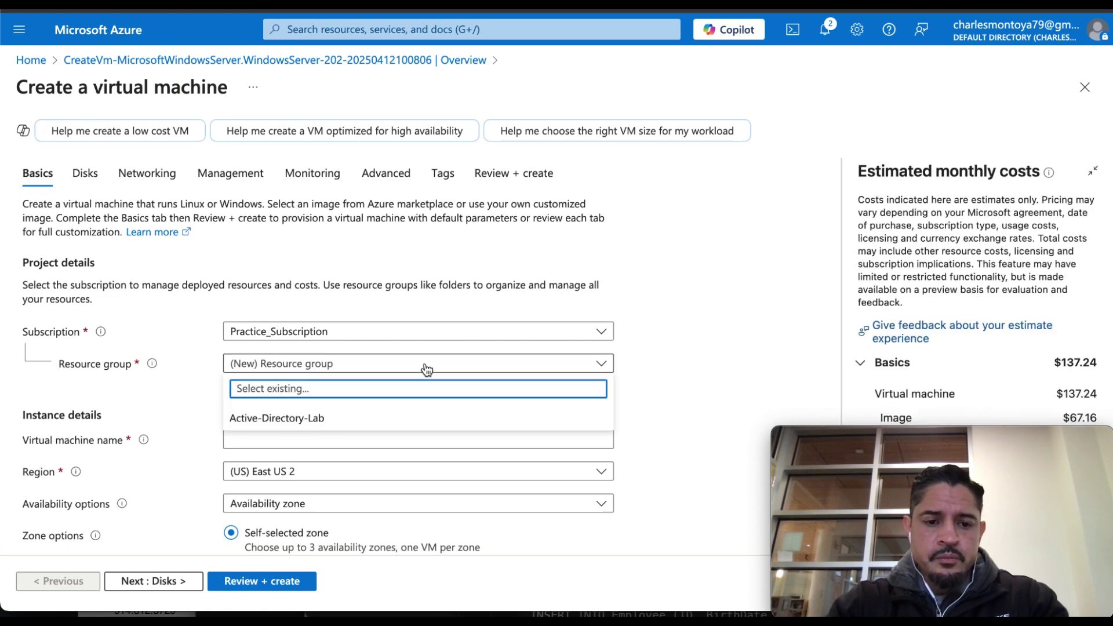
{"action": "left_click", "coordinate": [322, 419]}
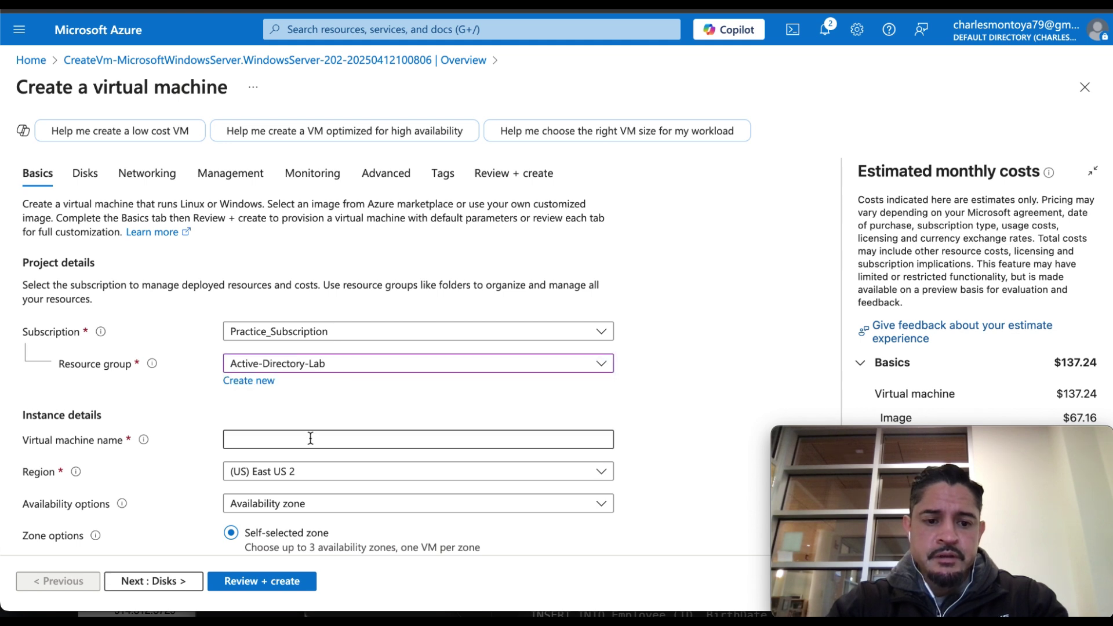
{"action": "left_click", "coordinate": [311, 440]}
{"action": "type", "text": "client-1"}
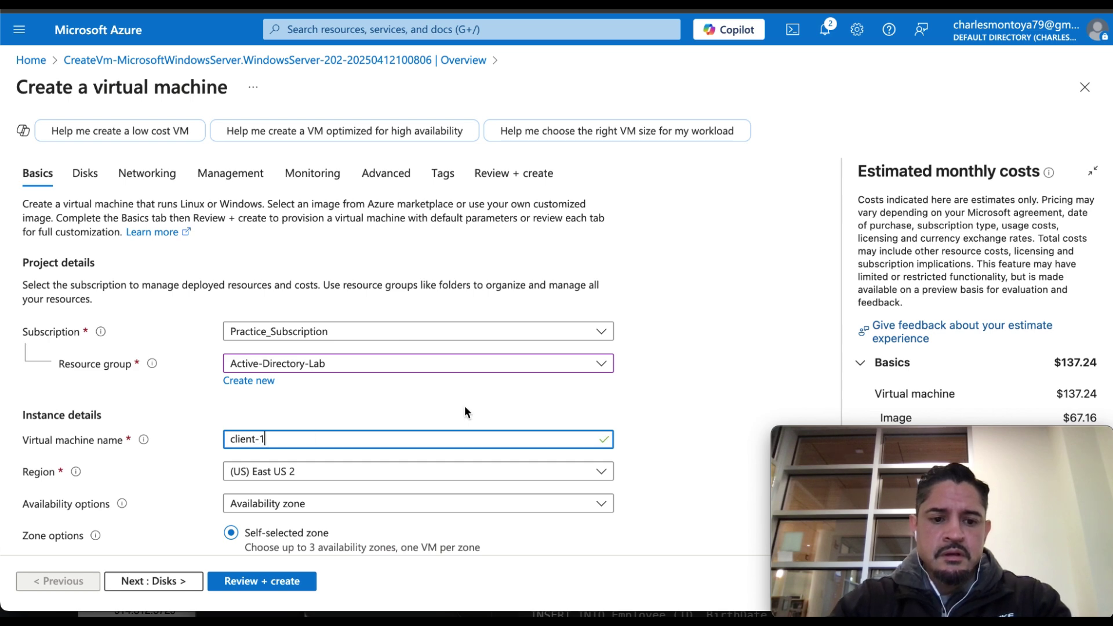
{"action": "left_click", "coordinate": [579, 397]}
{"action": "scroll", "coordinate": [578, 397], "scroll_direction": "down", "scroll_amount": 5}
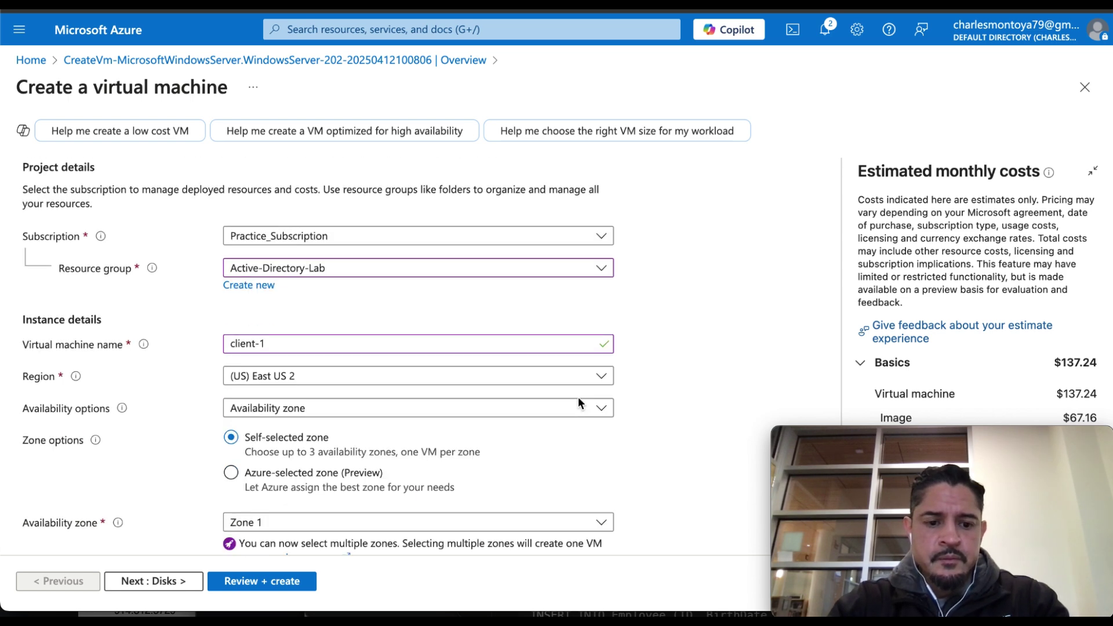
{"action": "scroll", "coordinate": [578, 397], "scroll_direction": "down", "scroll_amount": 2}
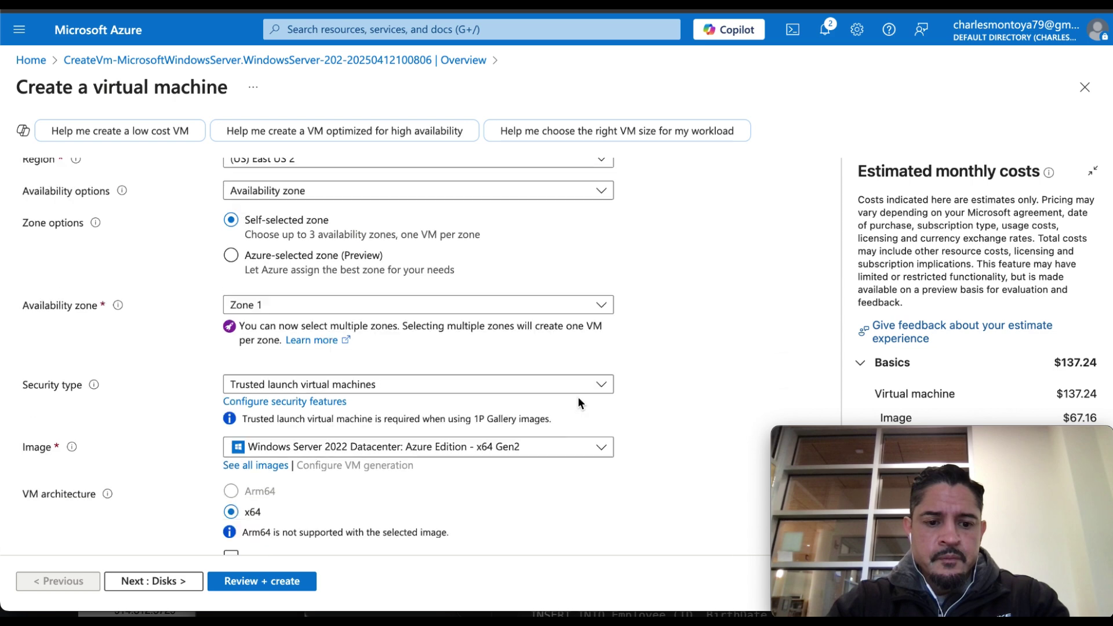
Choose the Windows 10 Pro, version 22H2 image for client-1.
{"action": "left_click", "coordinate": [552, 420]}
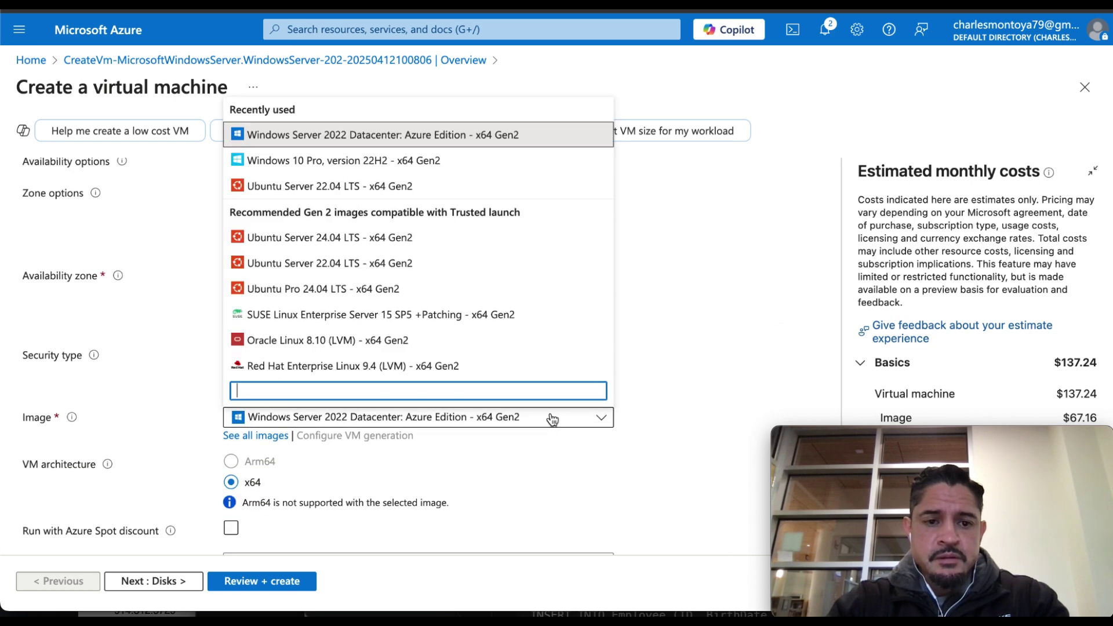
{"action": "left_click", "coordinate": [370, 162]}
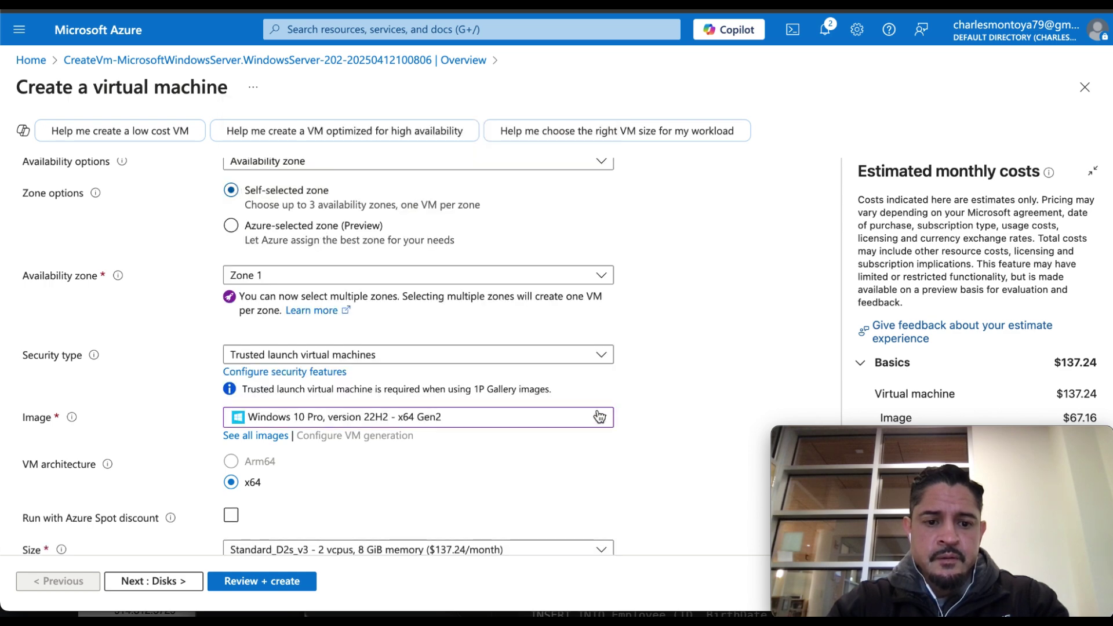
{"action": "scroll", "coordinate": [607, 483], "scroll_direction": "down", "scroll_amount": 1}
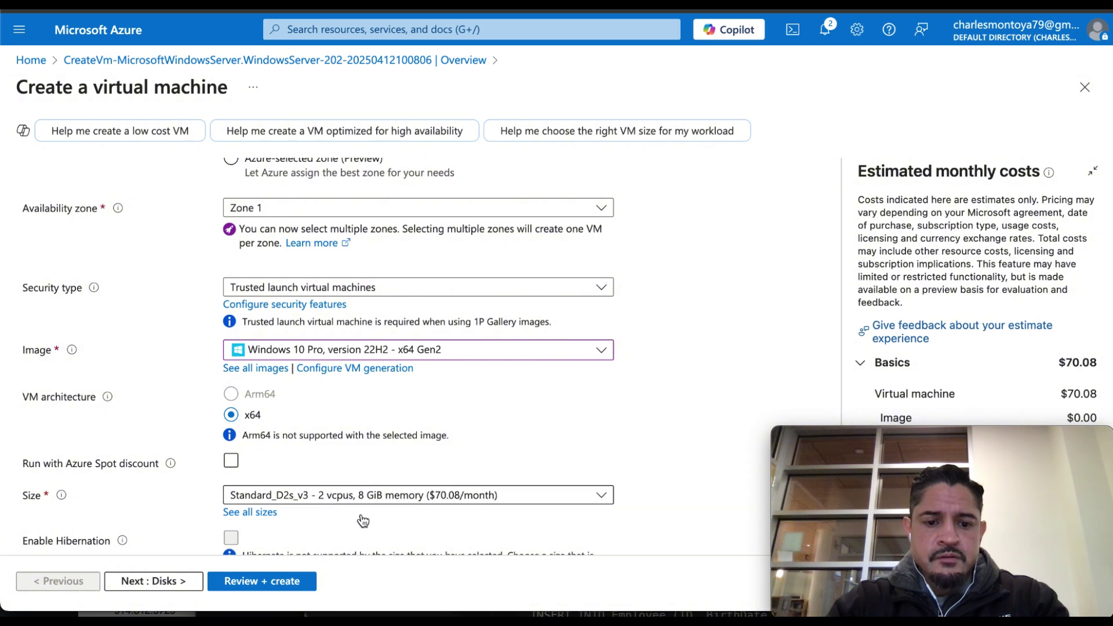
{"action": "scroll", "coordinate": [390, 506], "scroll_direction": "down", "scroll_amount": 1}
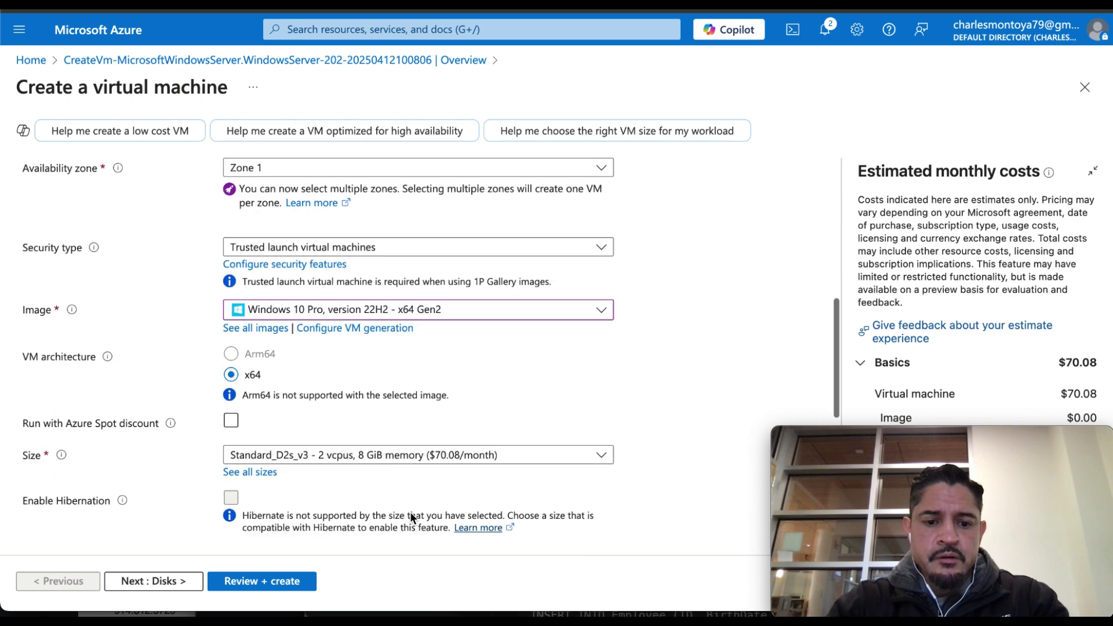
{"action": "scroll", "coordinate": [534, 470], "scroll_direction": "down", "scroll_amount": 3}
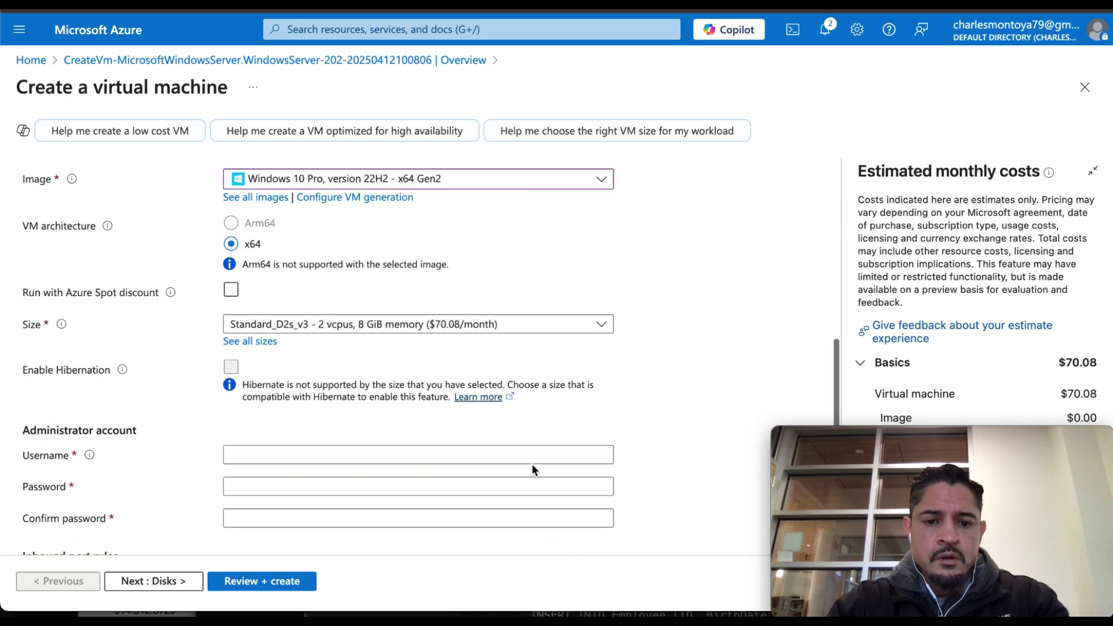
{"action": "scroll", "coordinate": [534, 470], "scroll_direction": "down", "scroll_amount": 1}
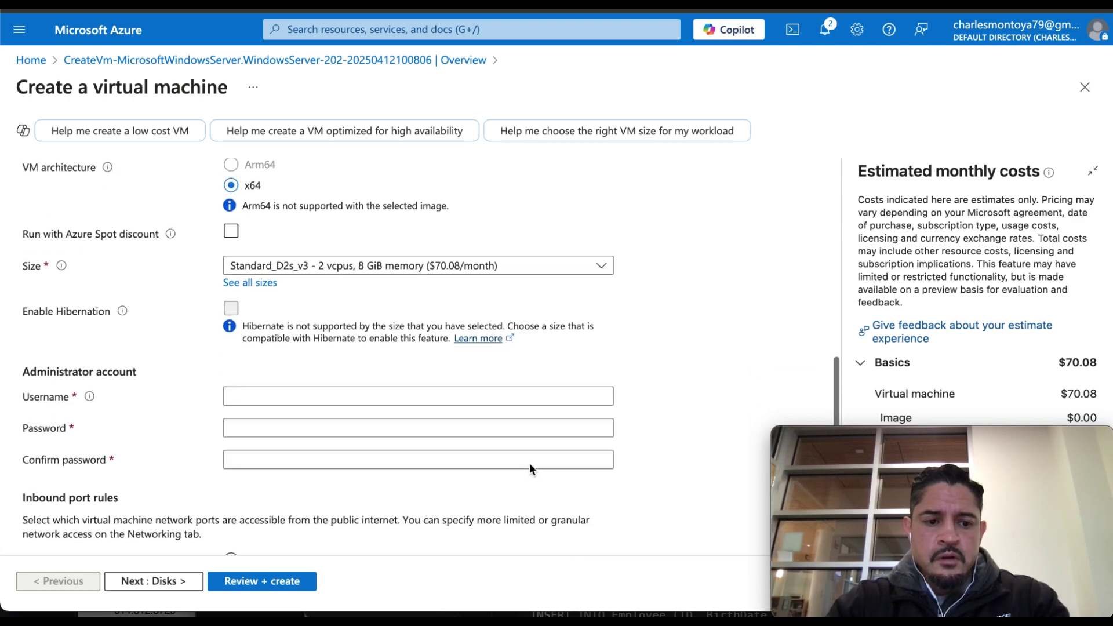
Set the administrator username to labuser with a matching confirmed password.
{"action": "left_click", "coordinate": [454, 400]}
{"action": "type", "text": "la"}
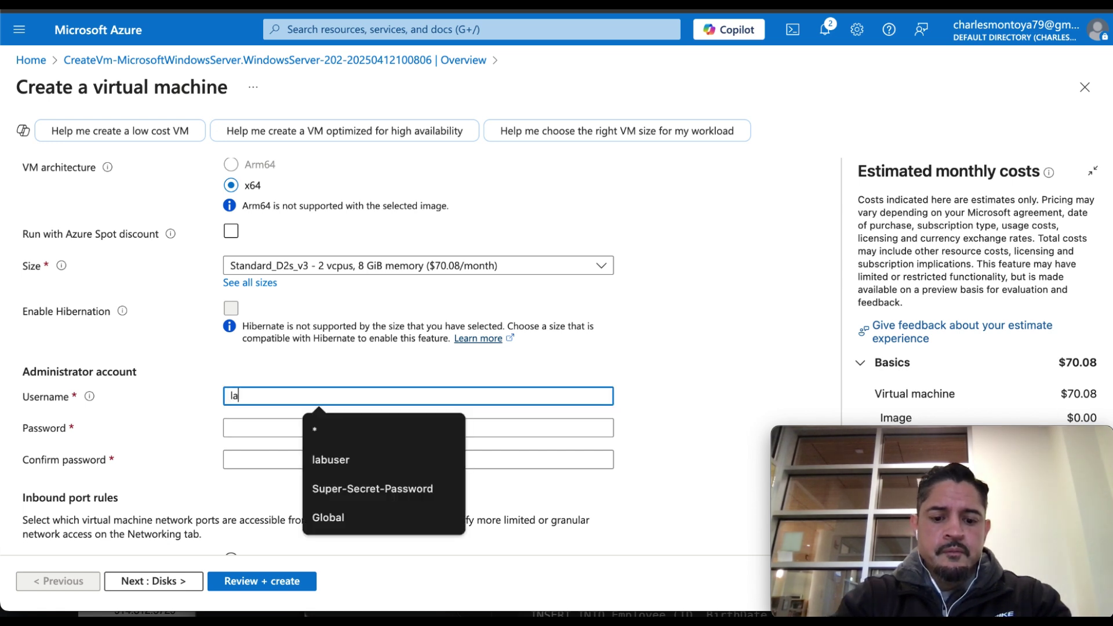
{"action": "type", "text": "buser"}
{"action": "key", "text": "Tab"}
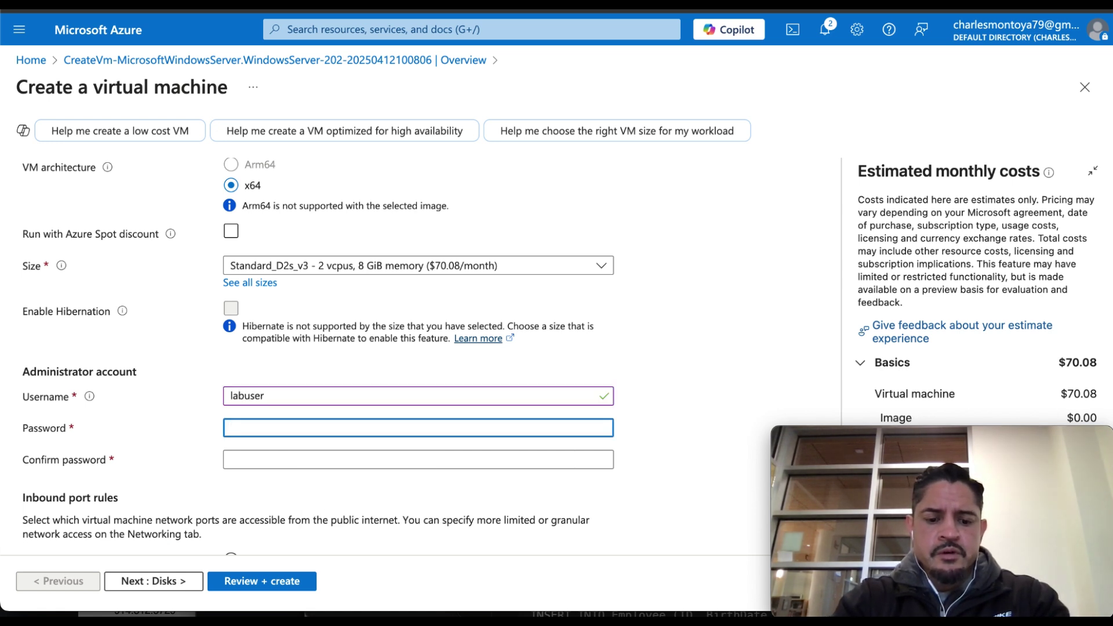
{"action": "type", "text": "•••••••••••"}
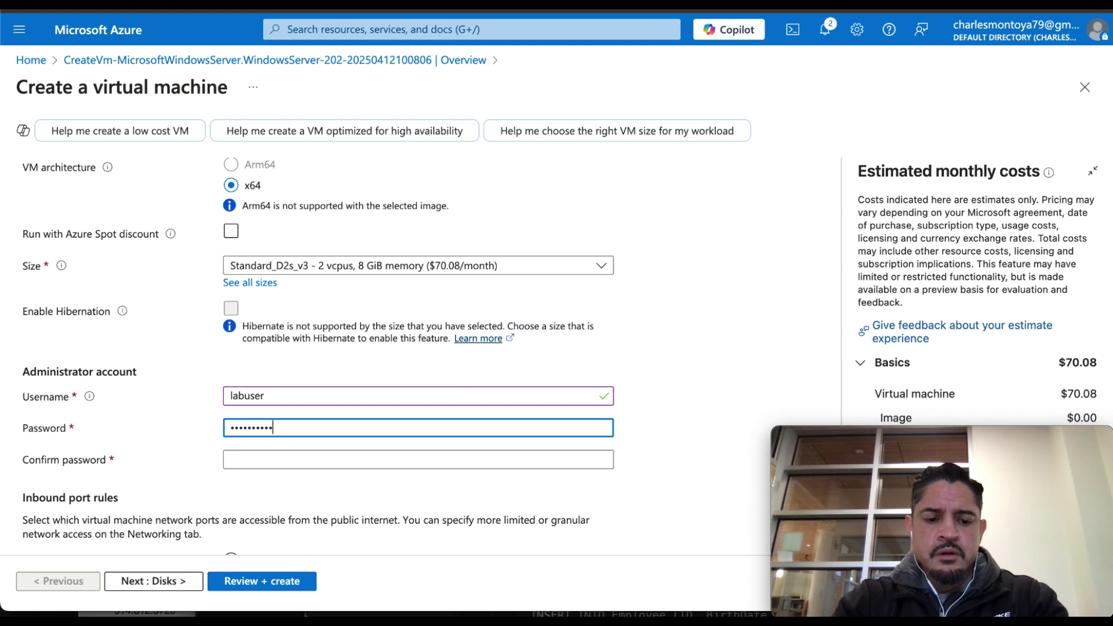
{"action": "type", "text": "•"}
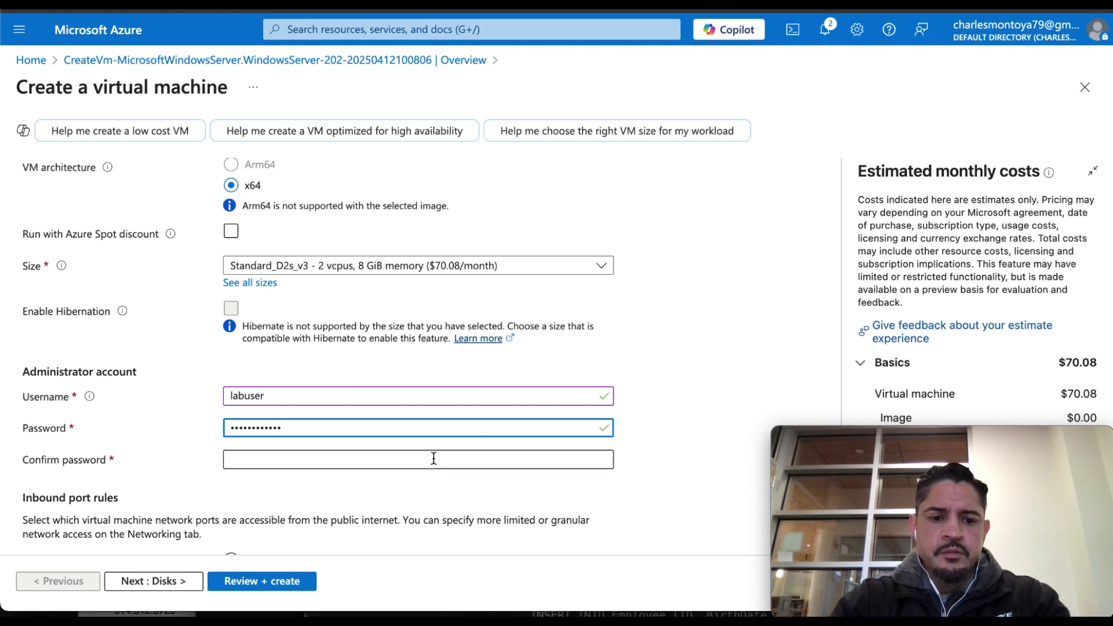
{"action": "left_click", "coordinate": [433, 459]}
{"action": "type", "text": "••••••••••••"}
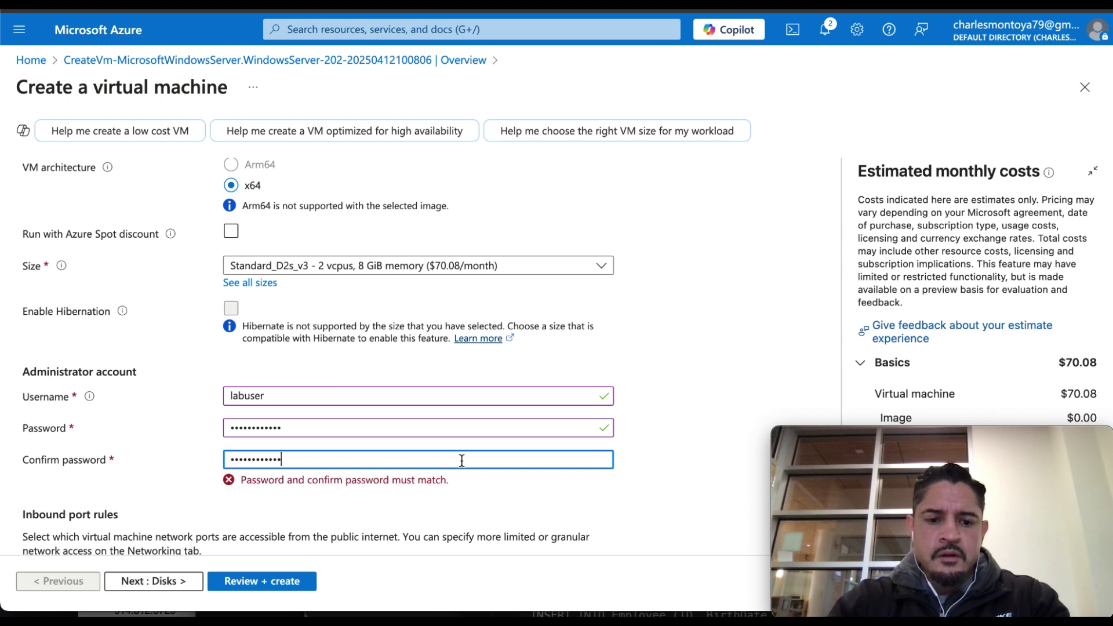
{"action": "scroll", "coordinate": [436, 513], "scroll_direction": "down", "scroll_amount": 4}
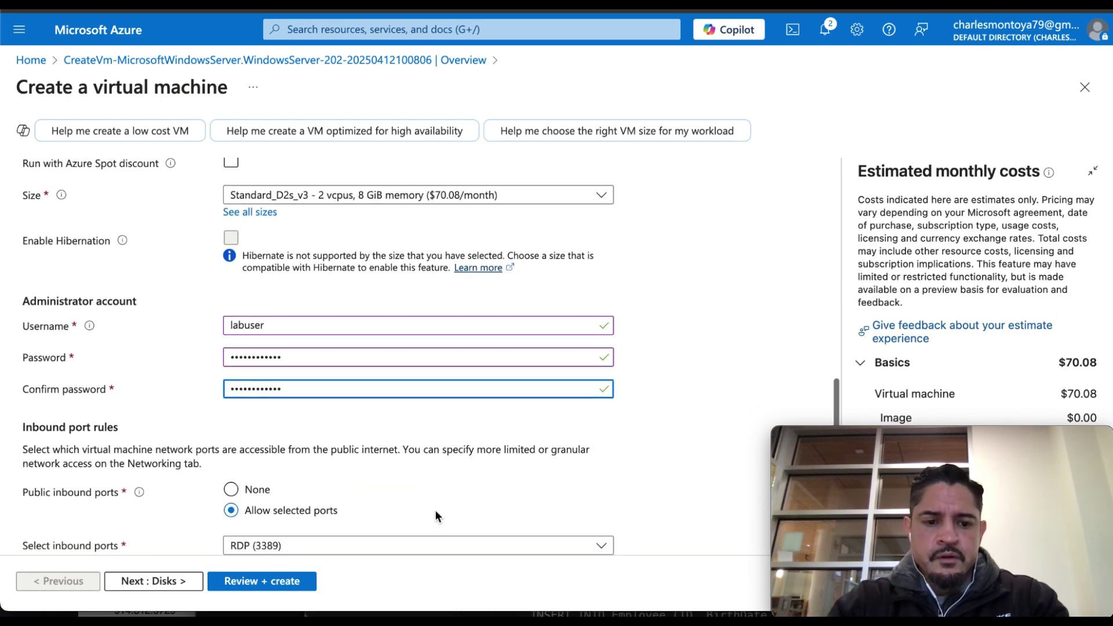
{"action": "scroll", "coordinate": [436, 514], "scroll_direction": "down", "scroll_amount": 1}
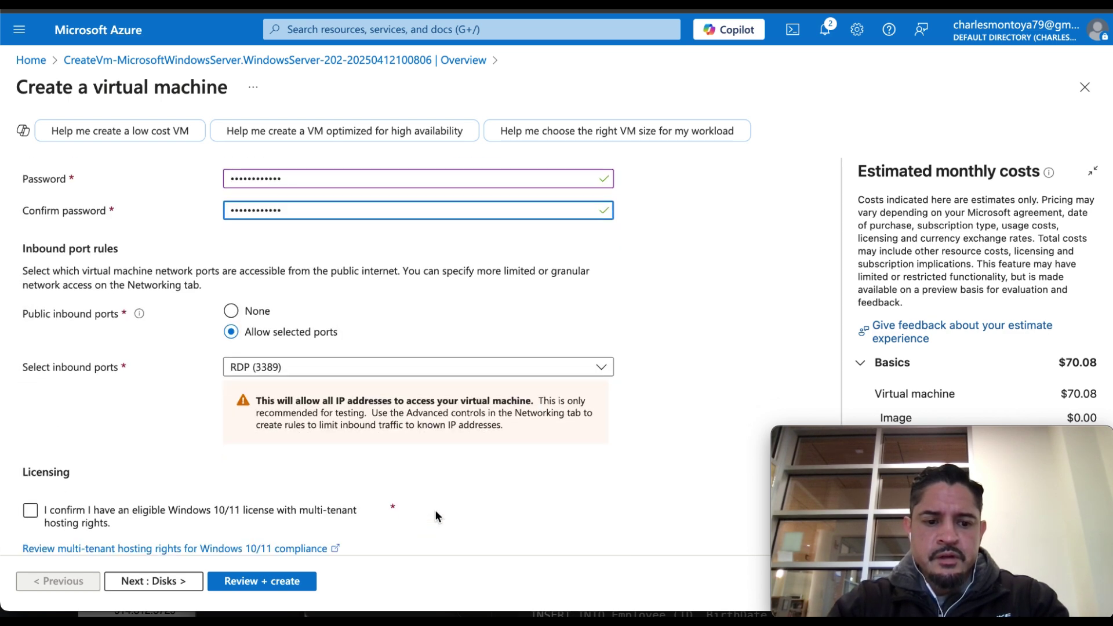
Review the OS disk settings on Disks, then advance to the Networking settings.
{"action": "left_click", "coordinate": [167, 588]}
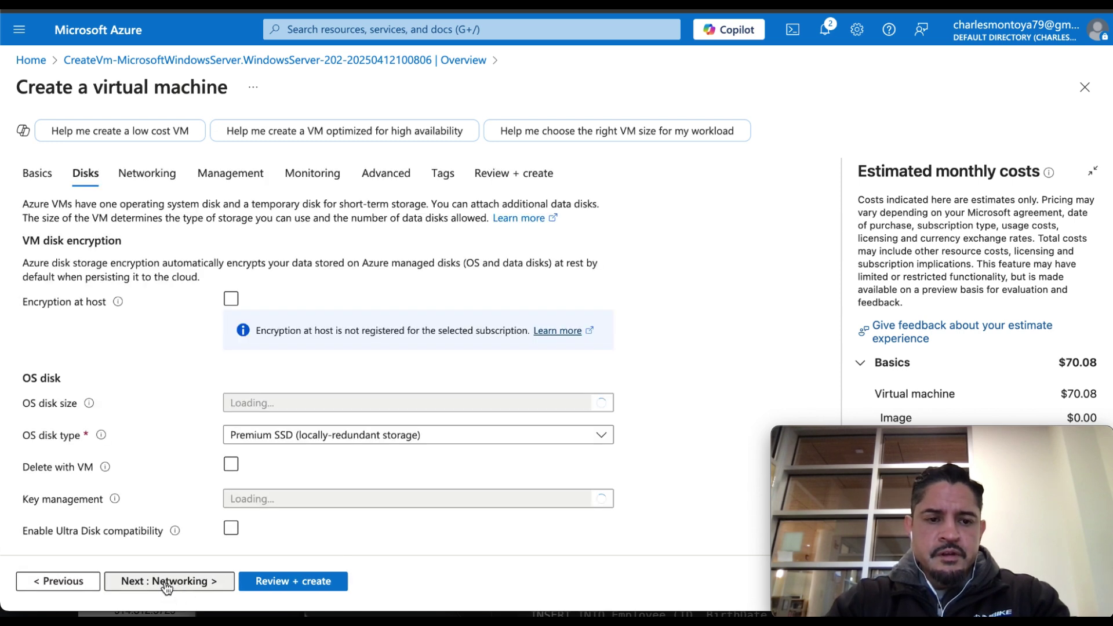
{"action": "scroll", "coordinate": [145, 499], "scroll_direction": "down", "scroll_amount": 3}
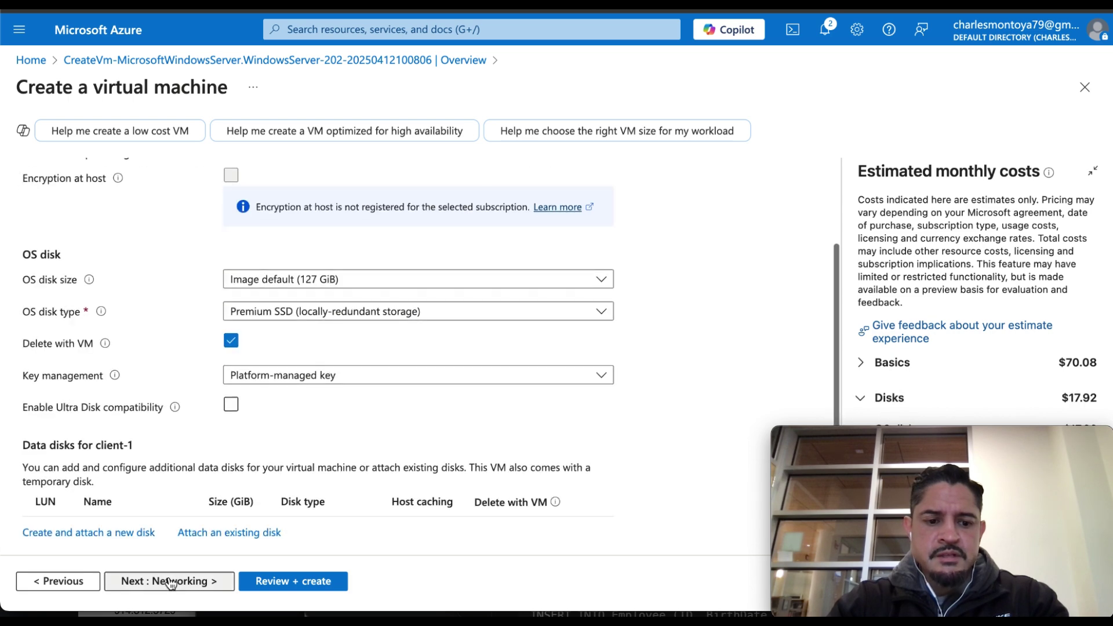
{"action": "left_click", "coordinate": [170, 581]}
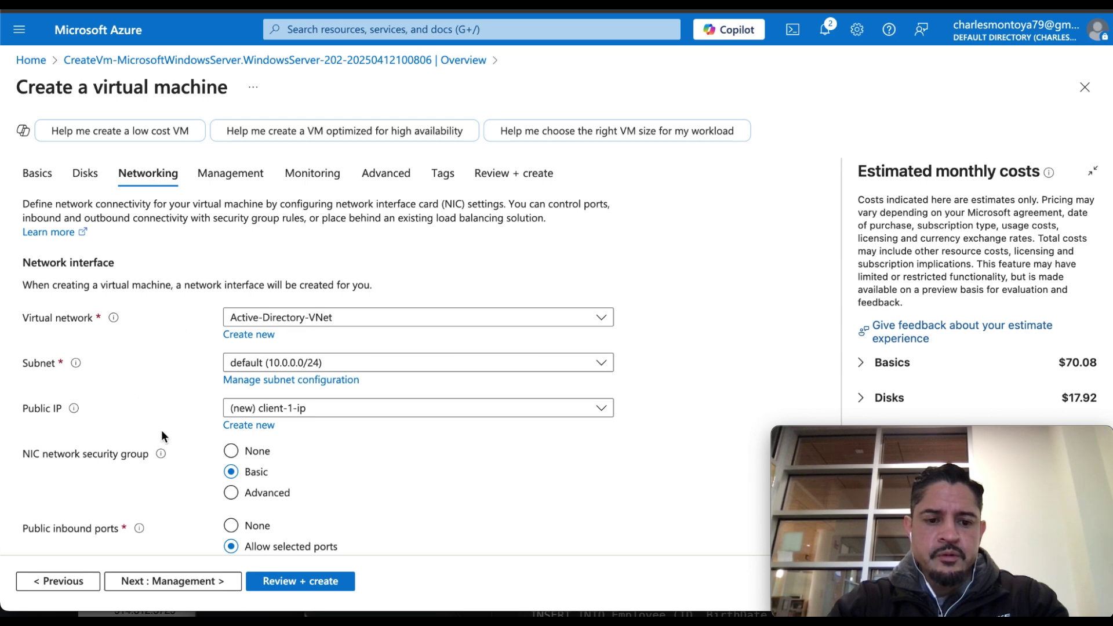
Check the Networking settings and send client-1 to Review + create.
{"action": "scroll", "coordinate": [163, 435], "scroll_direction": "down", "scroll_amount": 5}
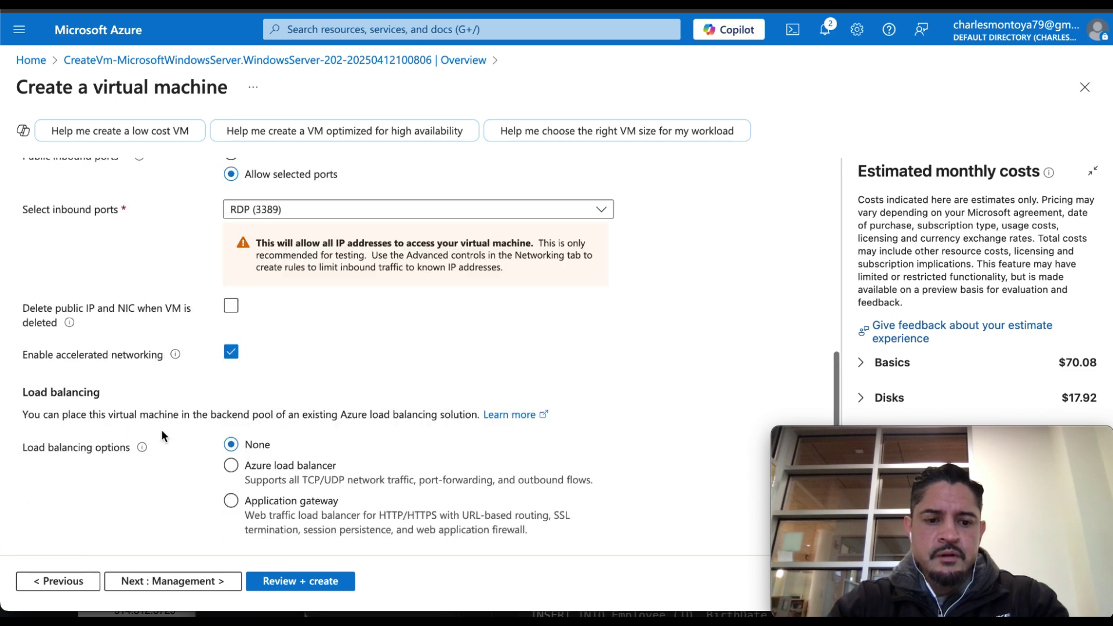
{"action": "left_click", "coordinate": [292, 585]}
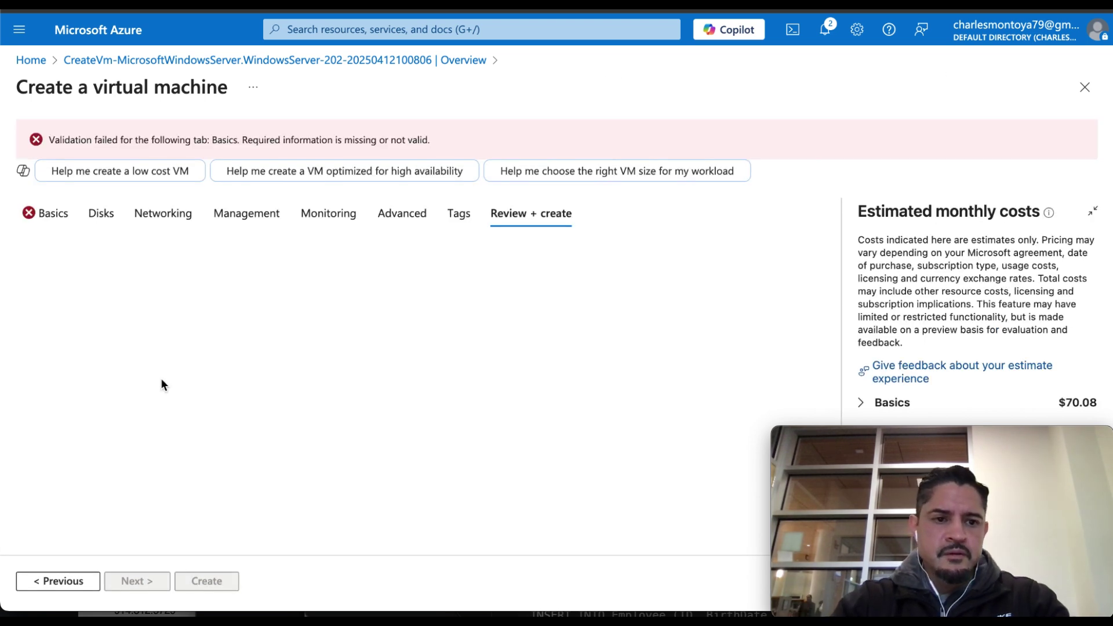
Confirm the eligible Windows 10/11 license on Basics, pass validation, and deploy client-1.
{"action": "left_click", "coordinate": [52, 214]}
{"action": "scroll", "coordinate": [136, 437], "scroll_direction": "down", "scroll_amount": 10}
{"action": "scroll", "coordinate": [136, 441], "scroll_direction": "down", "scroll_amount": 2}
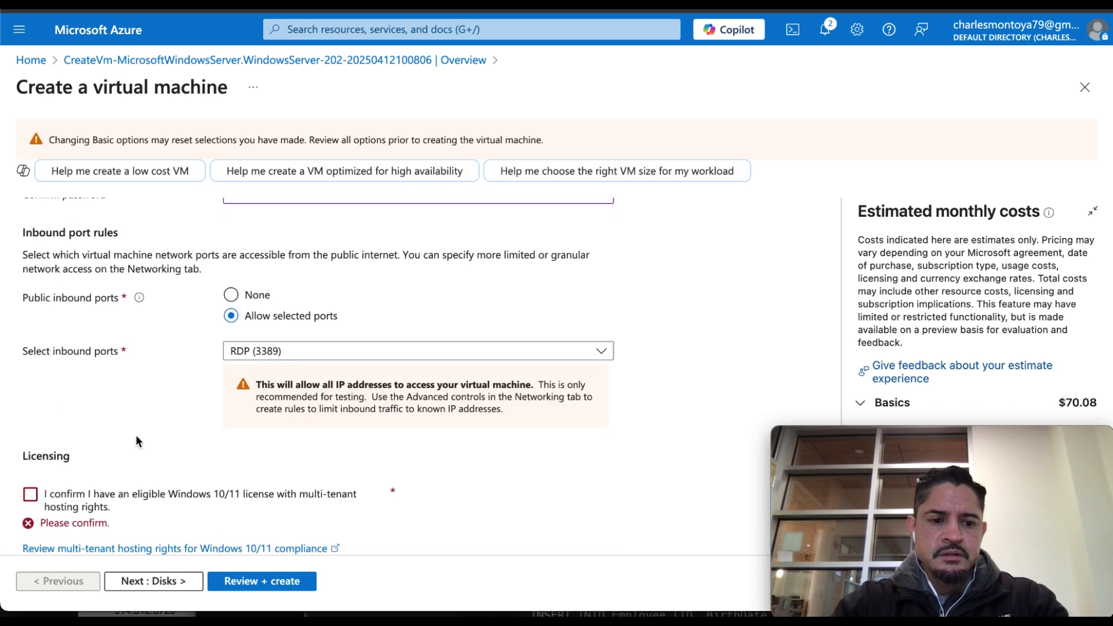
{"action": "left_click", "coordinate": [30, 495]}
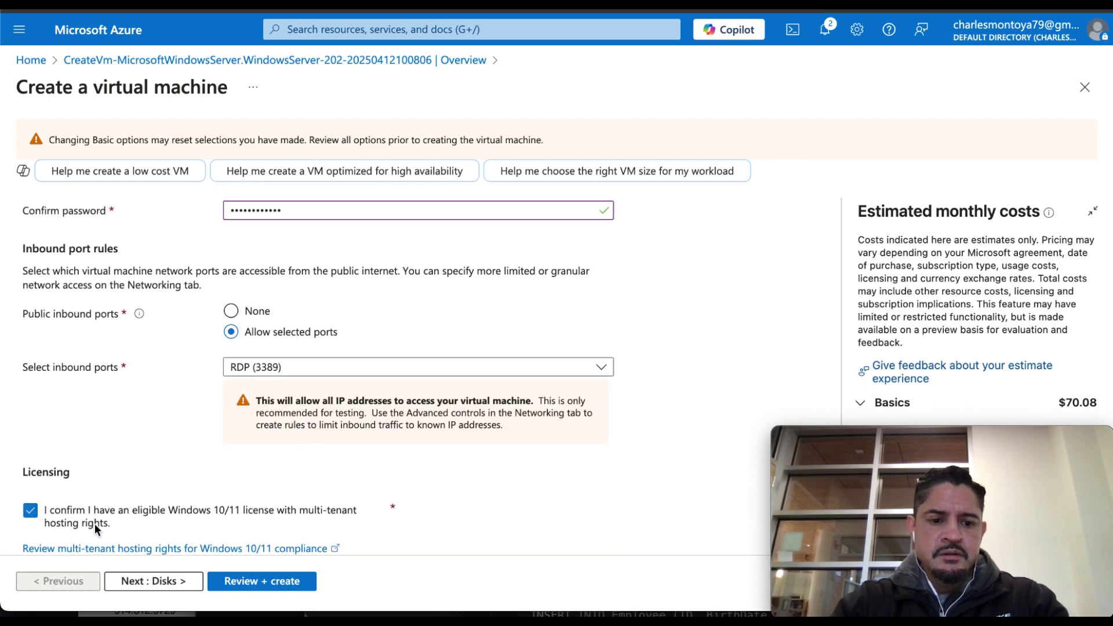
{"action": "left_click", "coordinate": [217, 583]}
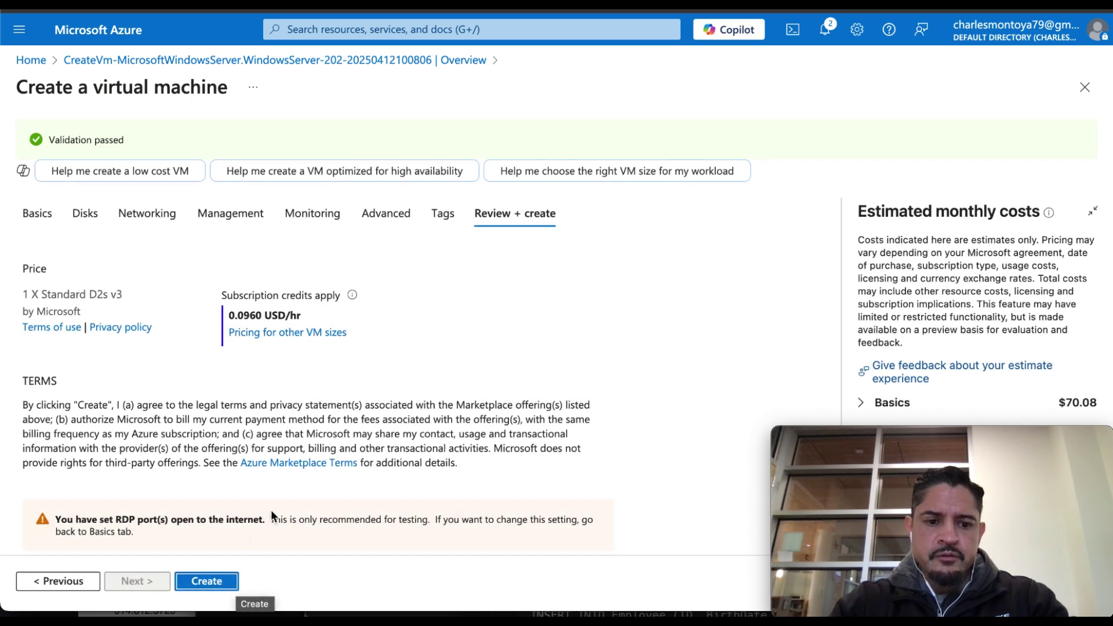
{"action": "scroll", "coordinate": [270, 510], "scroll_direction": "down", "scroll_amount": 9}
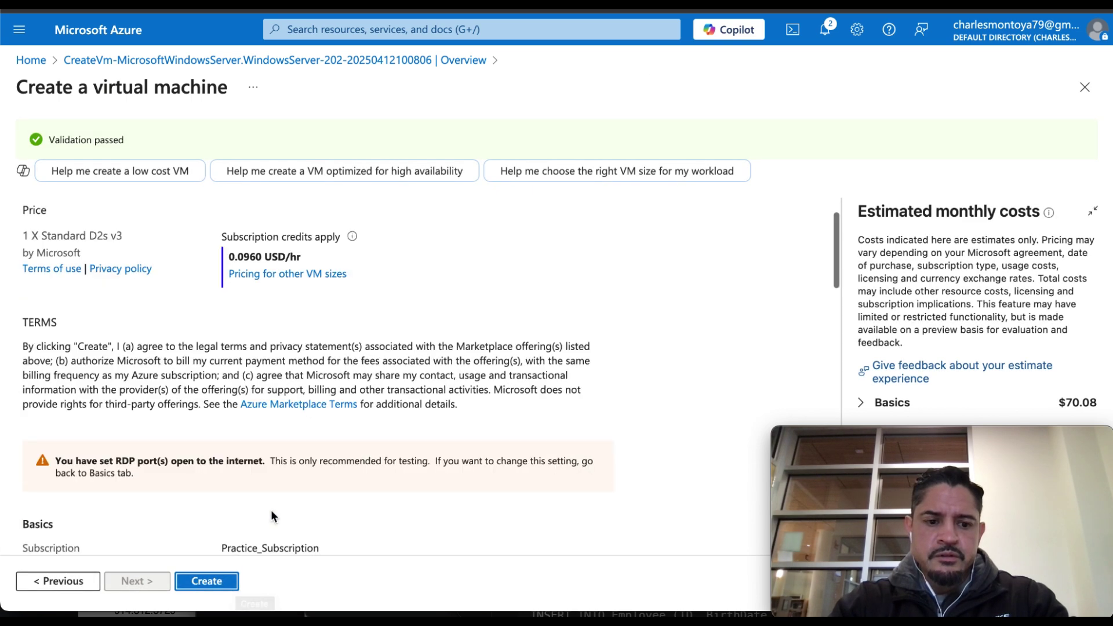
{"action": "left_click", "coordinate": [217, 581]}
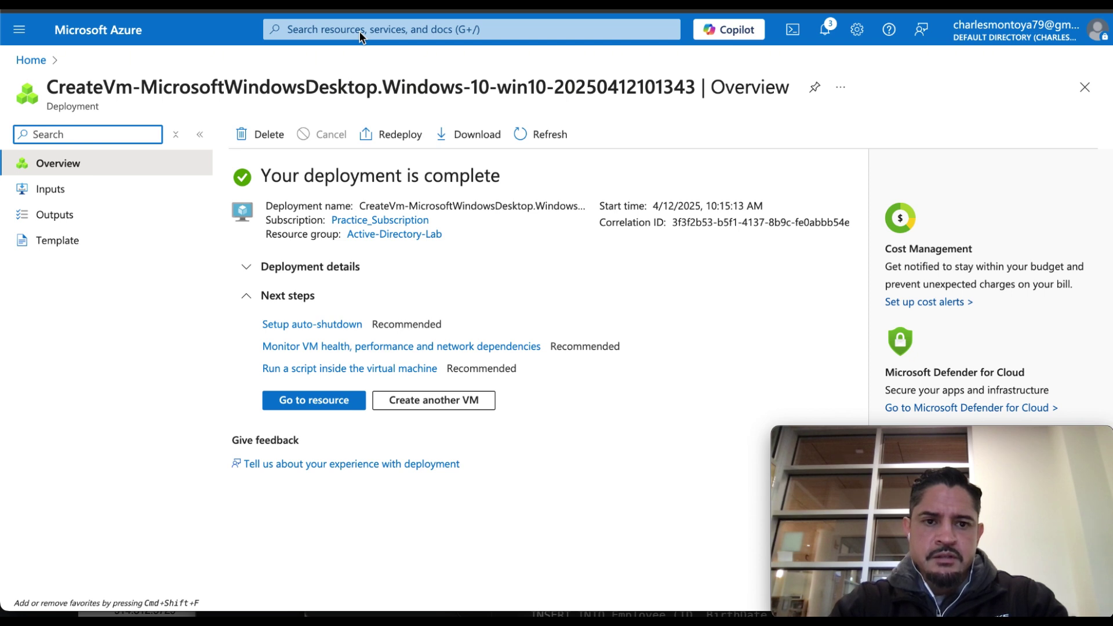
Open the Virtual machines list and reveal its Public IP address column.
{"action": "left_click", "coordinate": [360, 30]}
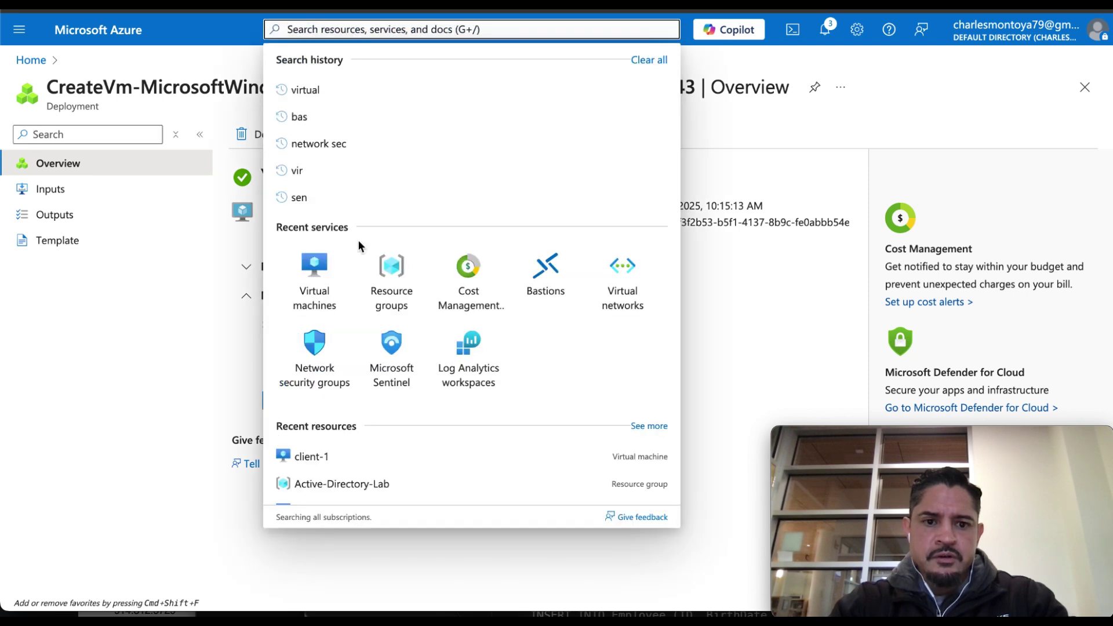
{"action": "left_click", "coordinate": [315, 298]}
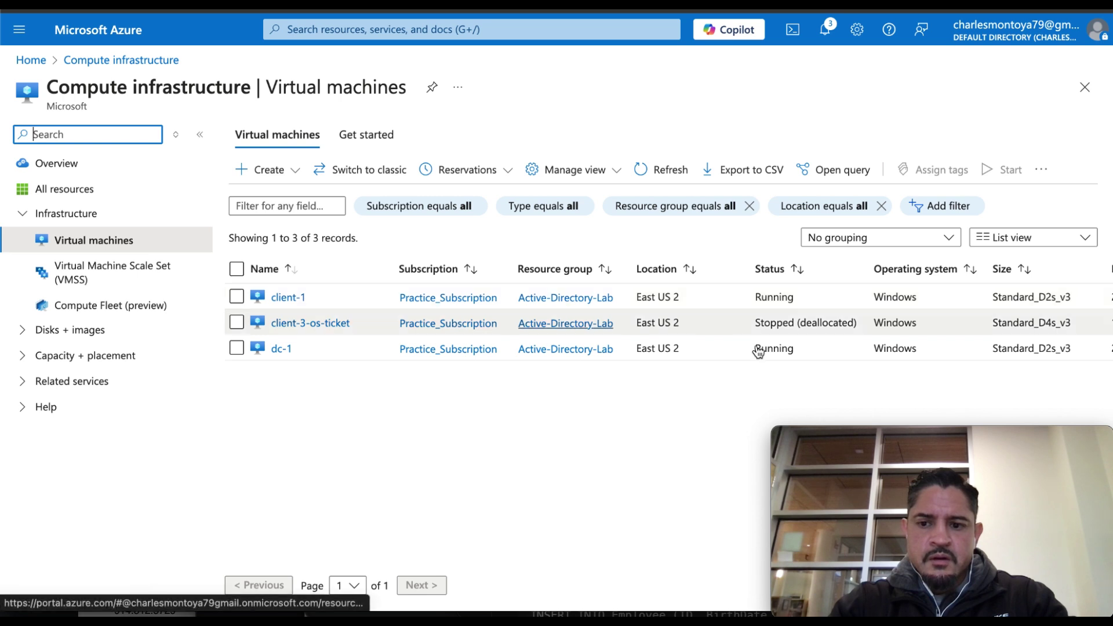
{"action": "scroll", "coordinate": [350, 311], "scroll_direction": "right", "scroll_amount": 1}
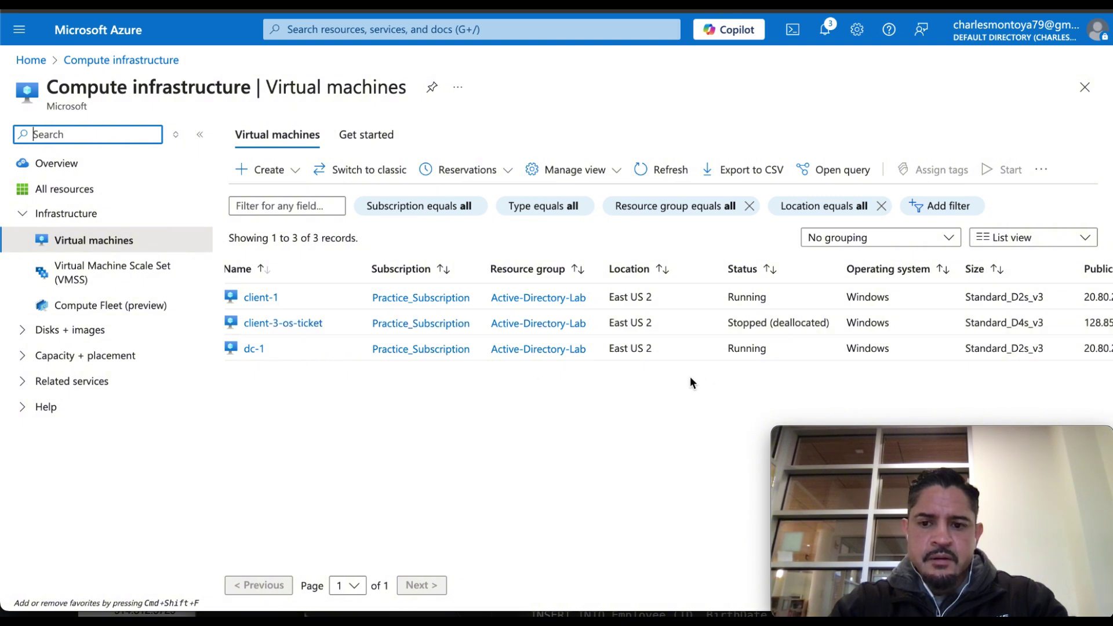
{"action": "scroll", "coordinate": [861, 348], "scroll_direction": "right", "scroll_amount": 4}
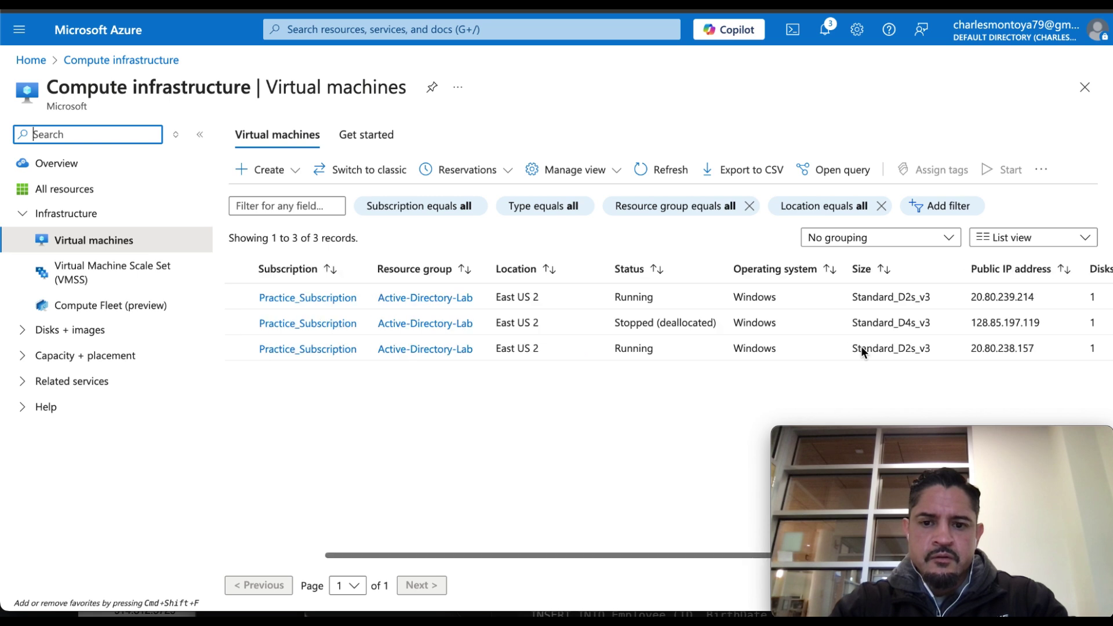
{"action": "scroll", "coordinate": [861, 346], "scroll_direction": "right", "scroll_amount": 3}
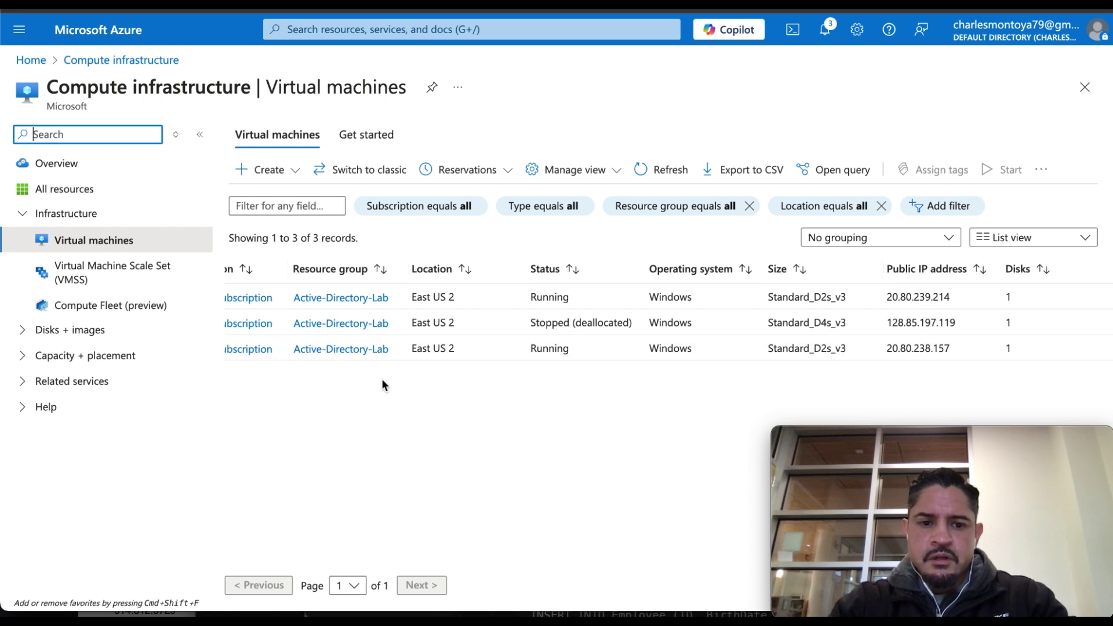
{"action": "scroll", "coordinate": [382, 385], "scroll_direction": "left", "scroll_amount": 5}
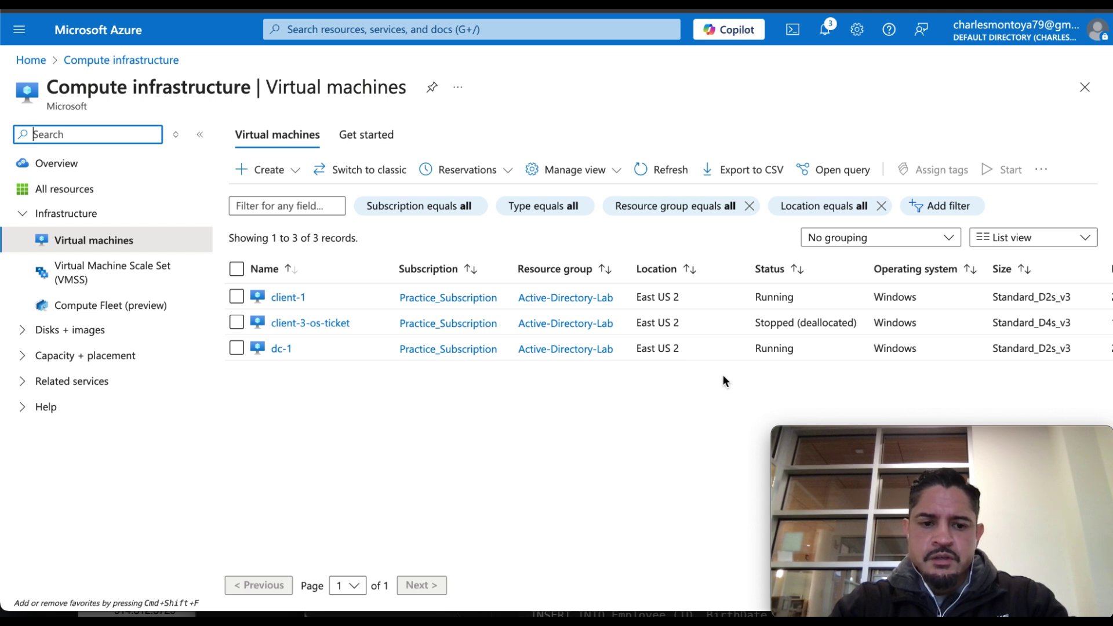
{"action": "scroll", "coordinate": [723, 377], "scroll_direction": "right", "scroll_amount": 5}
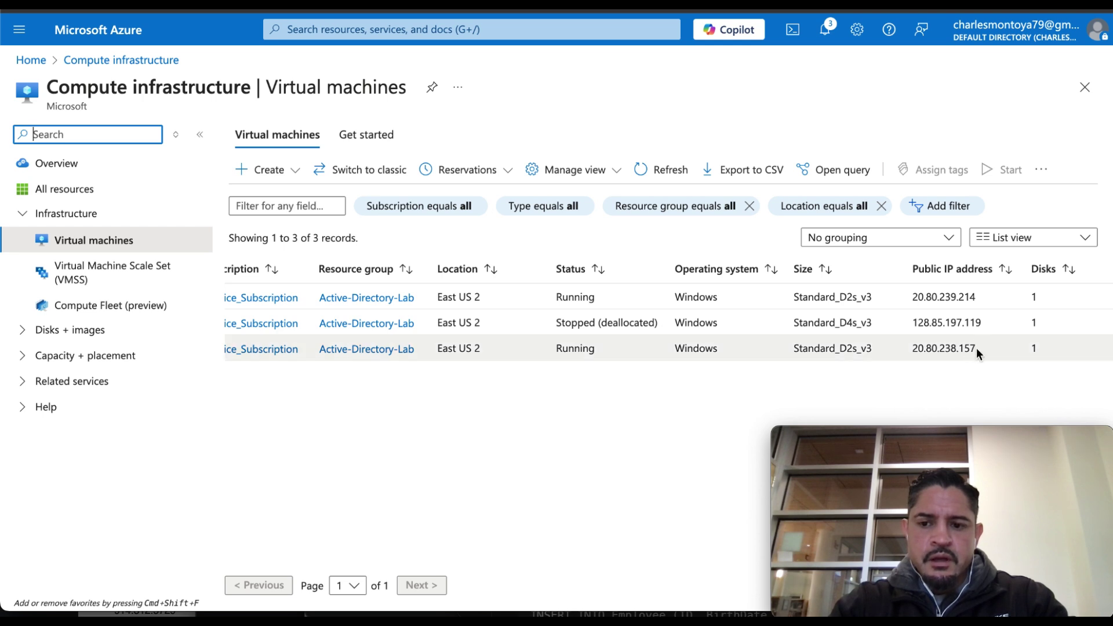
Copy dc-1's IP 20.80.238.157 into its saved Remote Desktop connection and save it.
{"action": "left_click", "coordinate": [910, 346]}
{"action": "double_click", "coordinate": [909, 345]}
{"action": "key", "text": "super+c"}
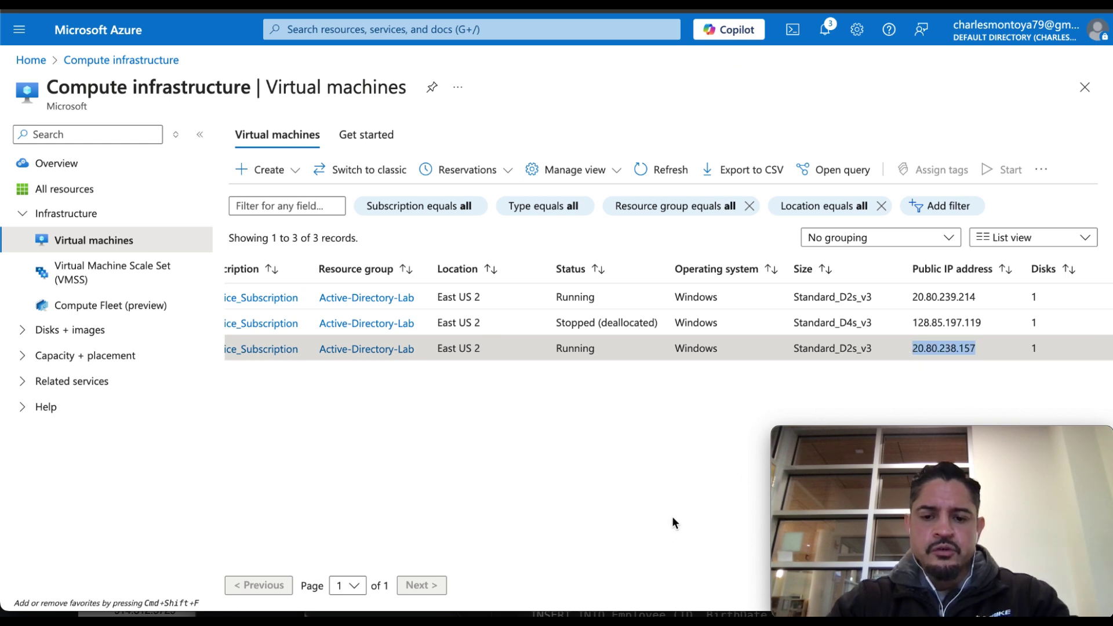
{"action": "mouse_move", "coordinate": [650, 611]}
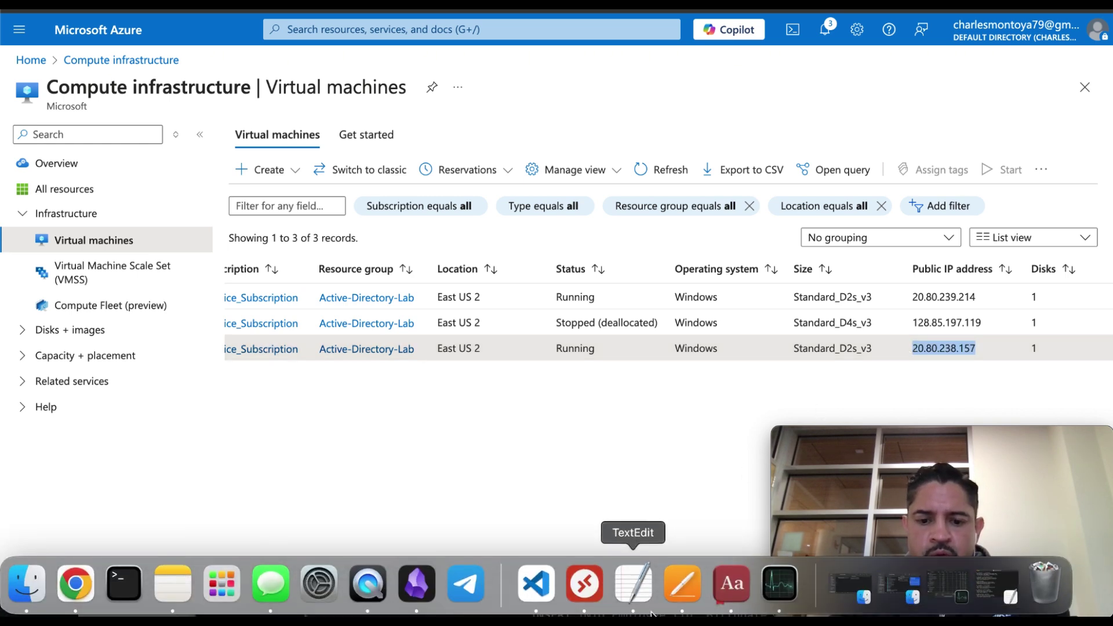
{"action": "left_click", "coordinate": [586, 592]}
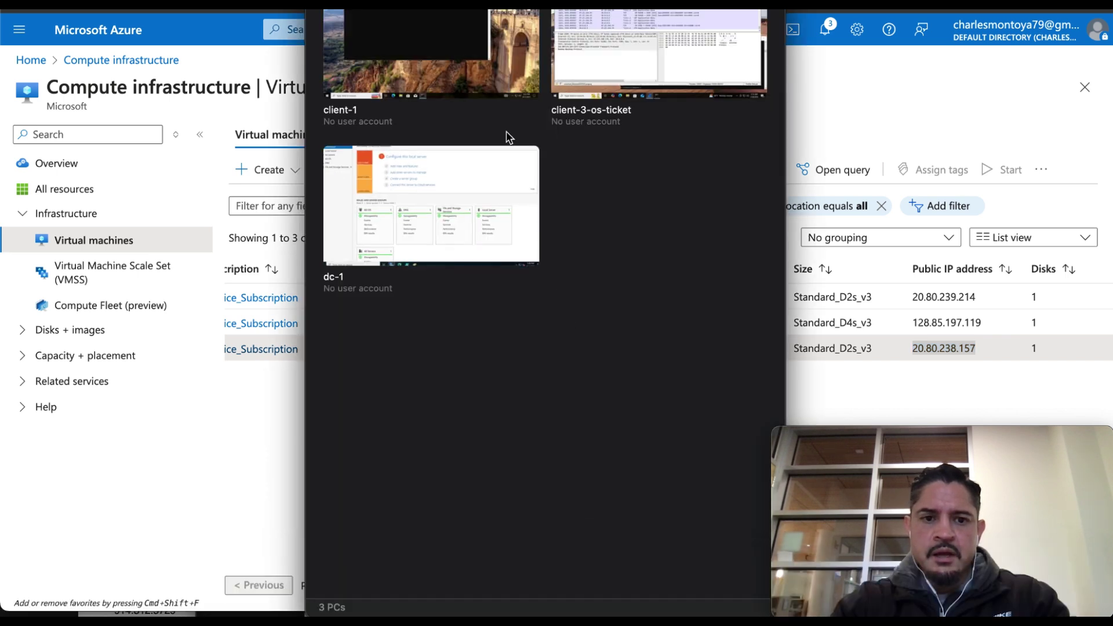
{"action": "mouse_move", "coordinate": [524, 165]}
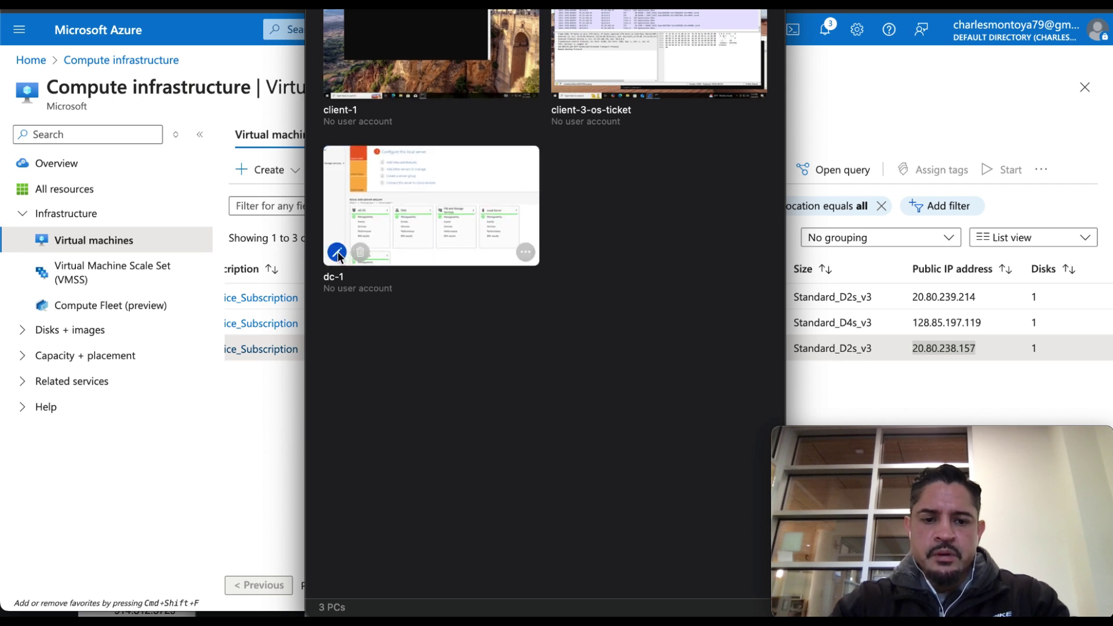
{"action": "left_click", "coordinate": [337, 253]}
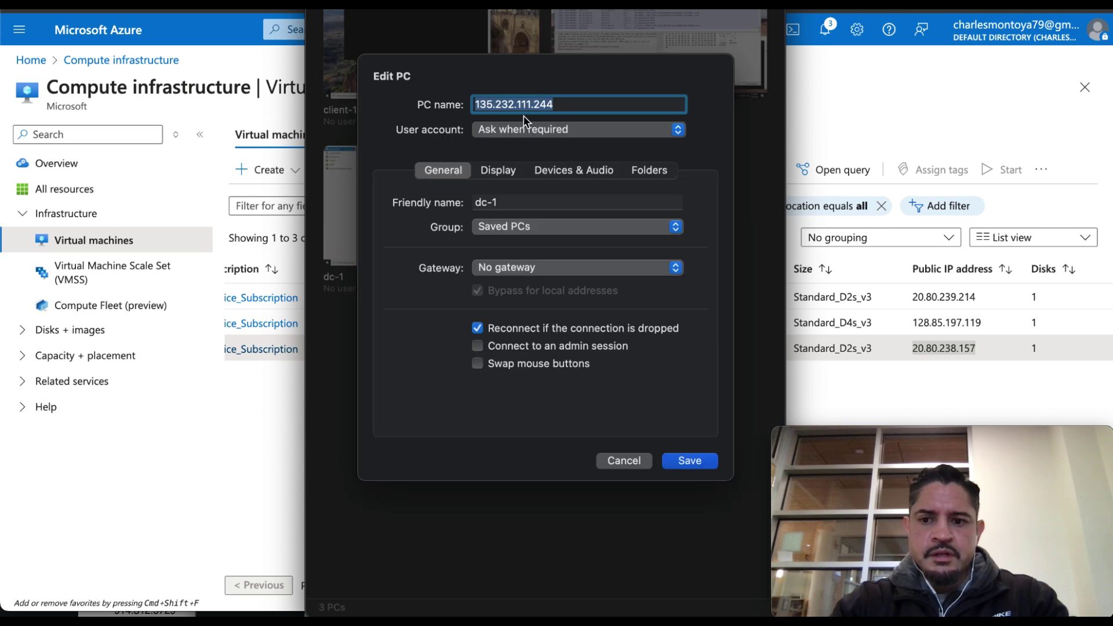
{"action": "key", "text": "super+v"}
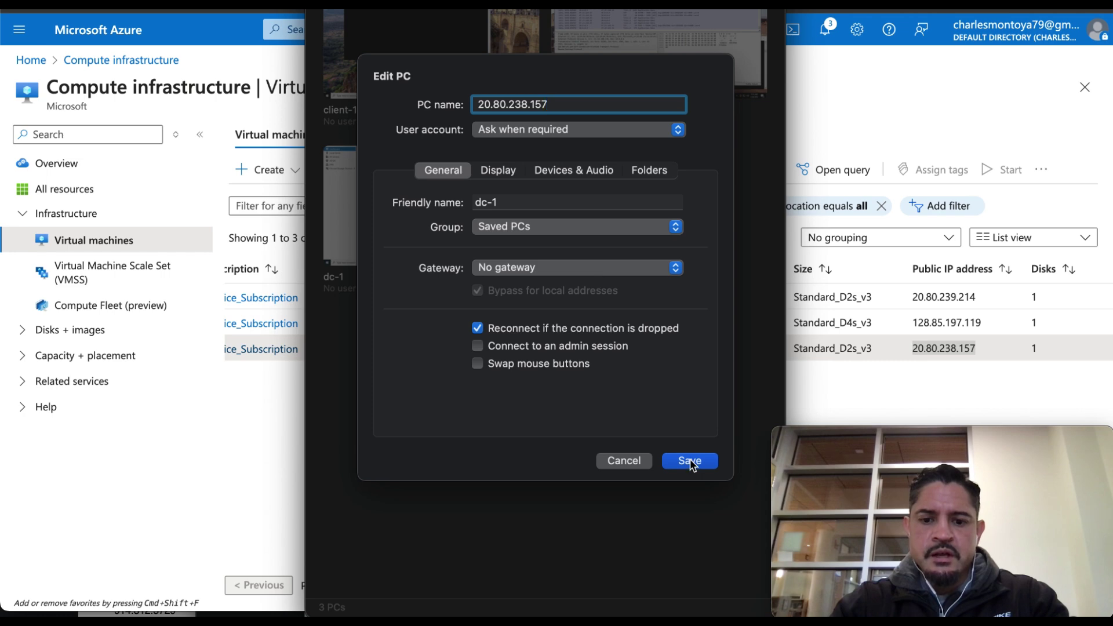
{"action": "left_click", "coordinate": [690, 462]}
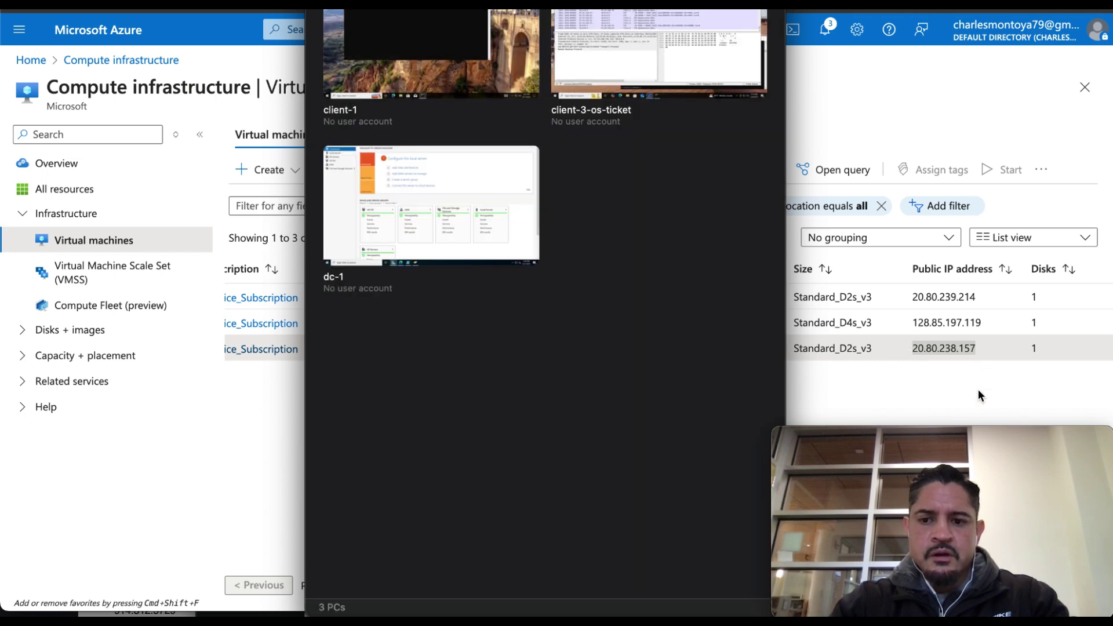
{"action": "key", "text": "super+Tab"}
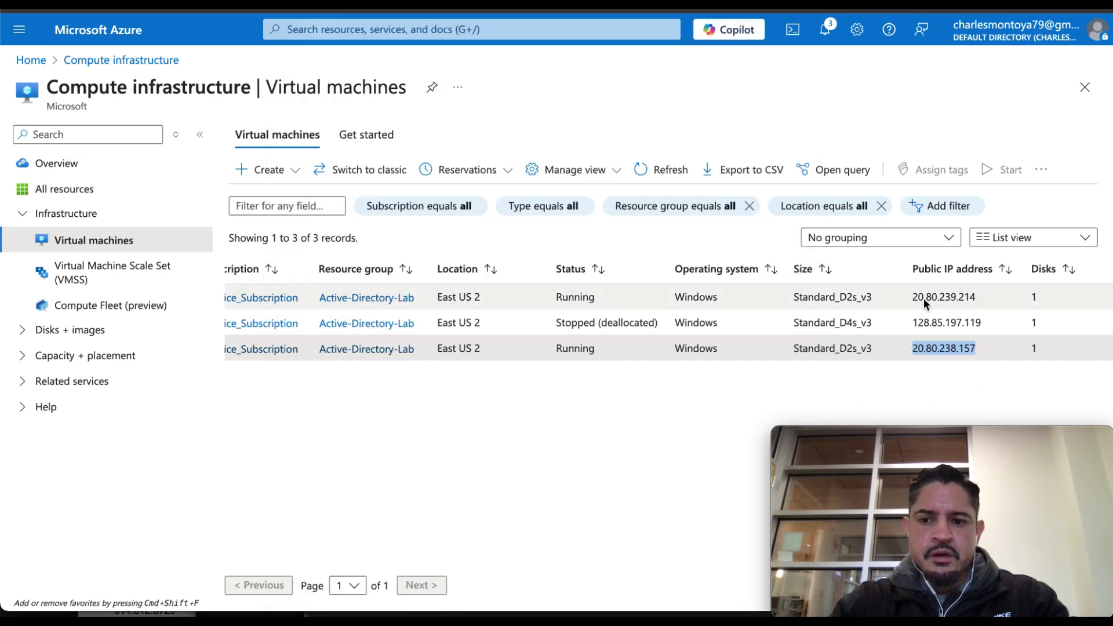
Copy client-1's IP 20.80.239.214 into its saved Remote Desktop connection and save it.
{"action": "left_click_drag", "start_coordinate": [917, 298], "coordinate": [984, 296]}
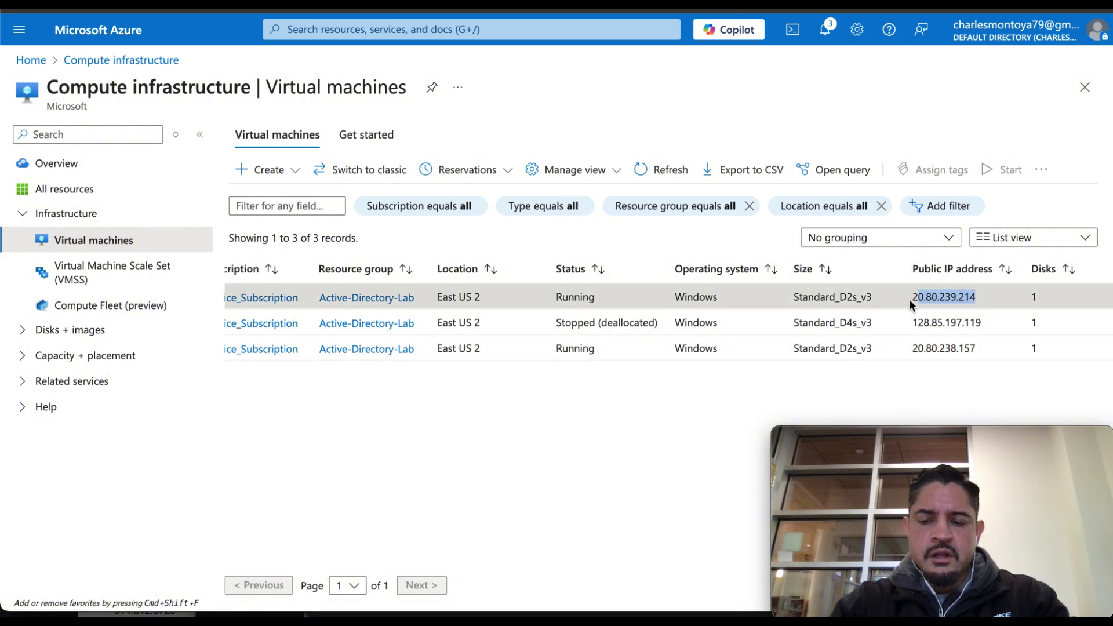
{"action": "left_click_drag", "start_coordinate": [910, 300], "coordinate": [913, 386]}
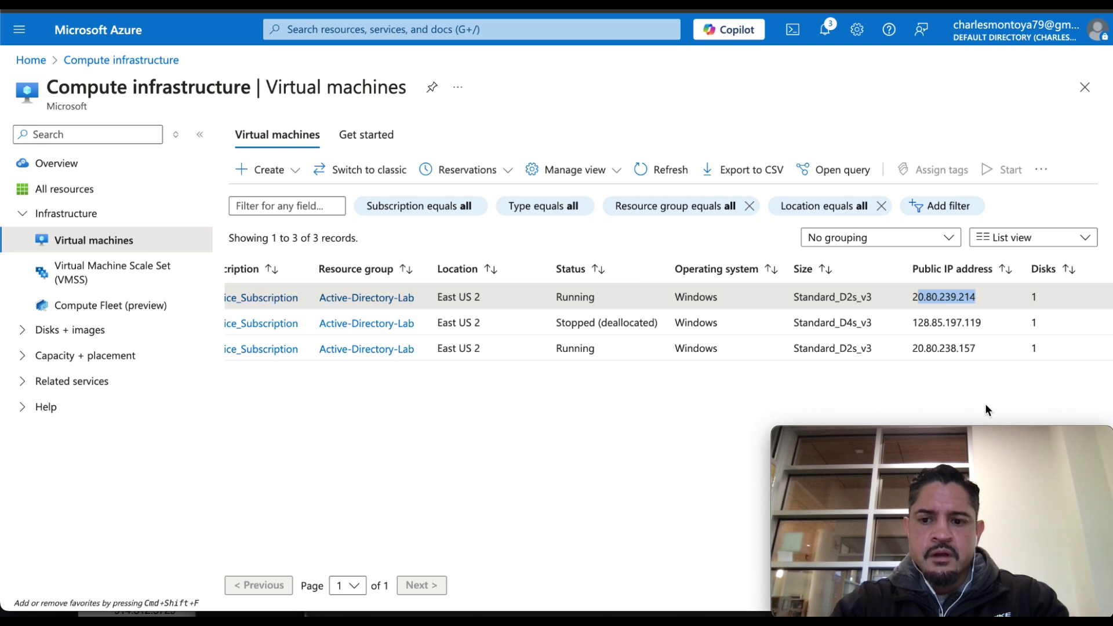
{"action": "left_click", "coordinate": [991, 298]}
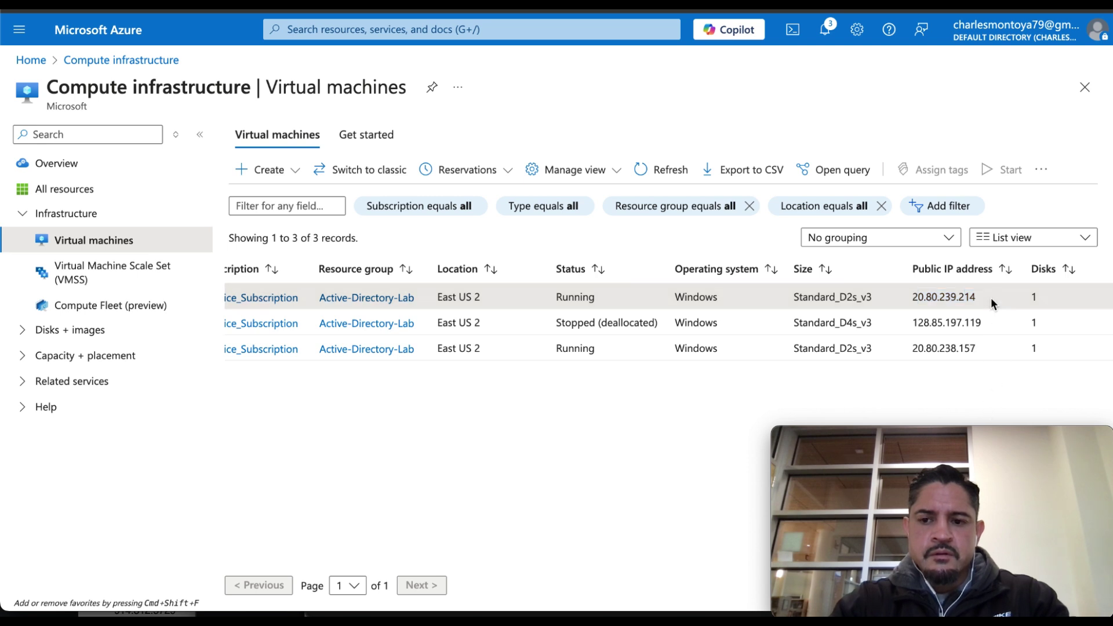
{"action": "double_click", "coordinate": [913, 297]}
{"action": "key", "text": "super+c"}
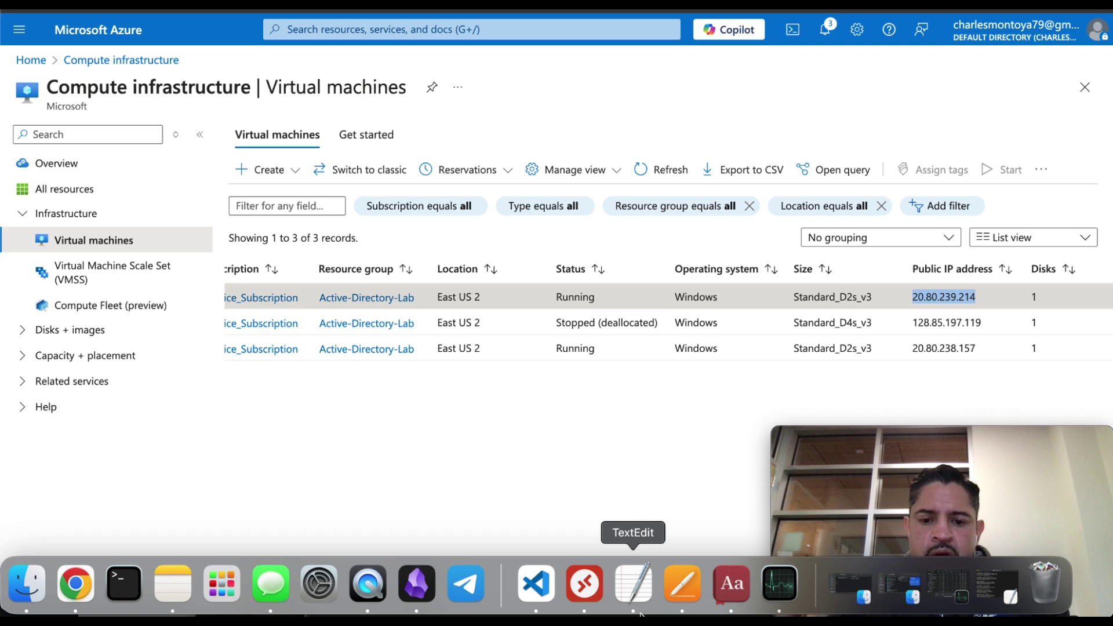
{"action": "left_click", "coordinate": [584, 583]}
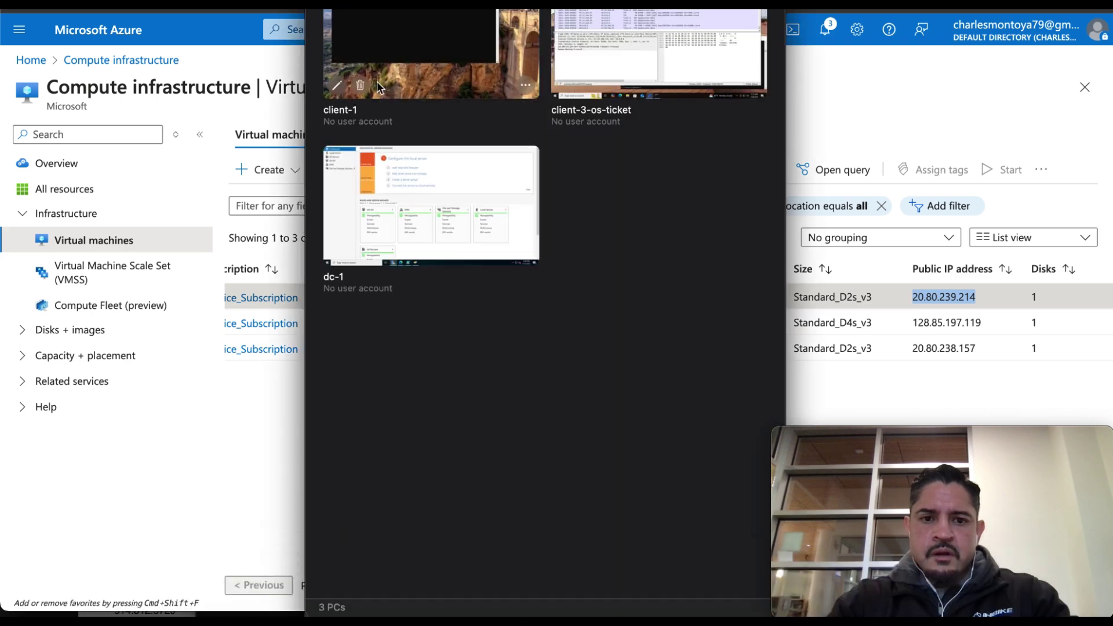
{"action": "left_click", "coordinate": [338, 87]}
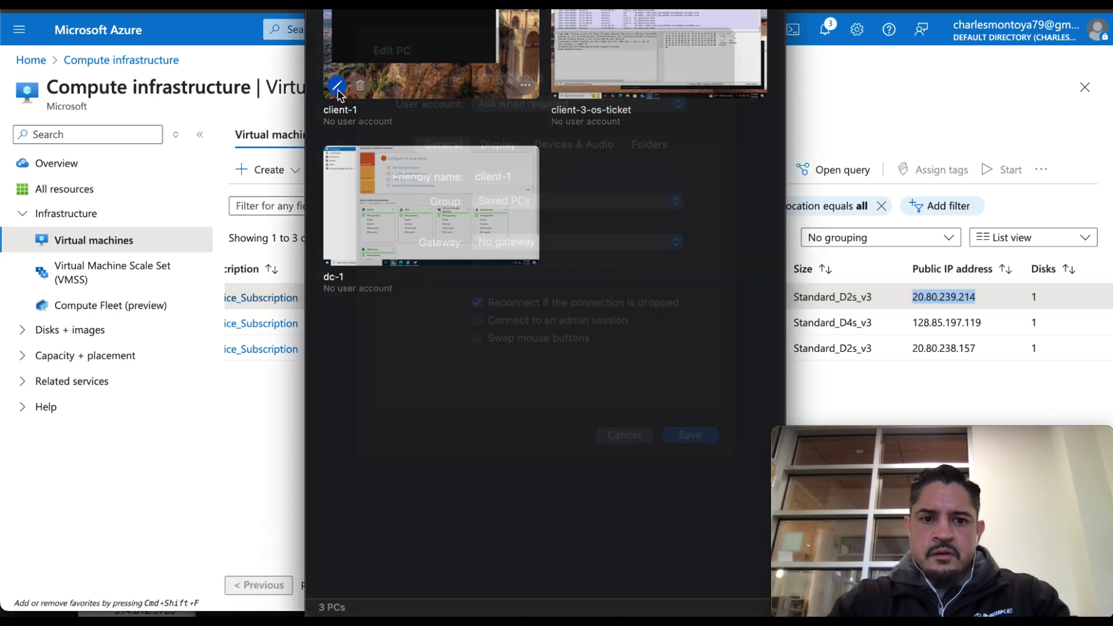
{"action": "key", "text": "super+v"}
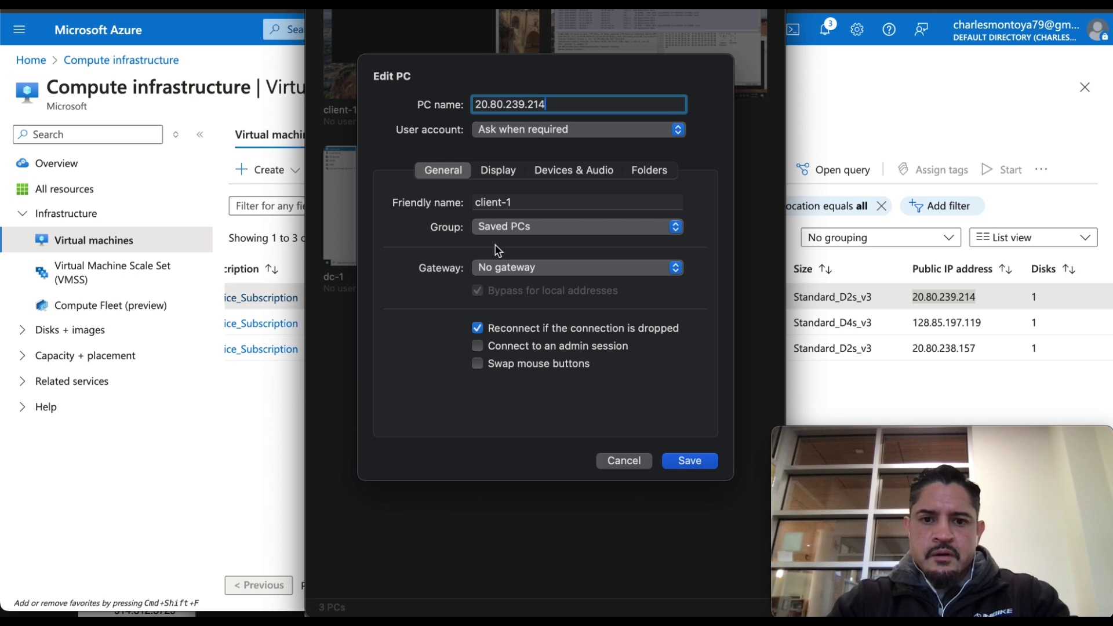
{"action": "left_click", "coordinate": [680, 459]}
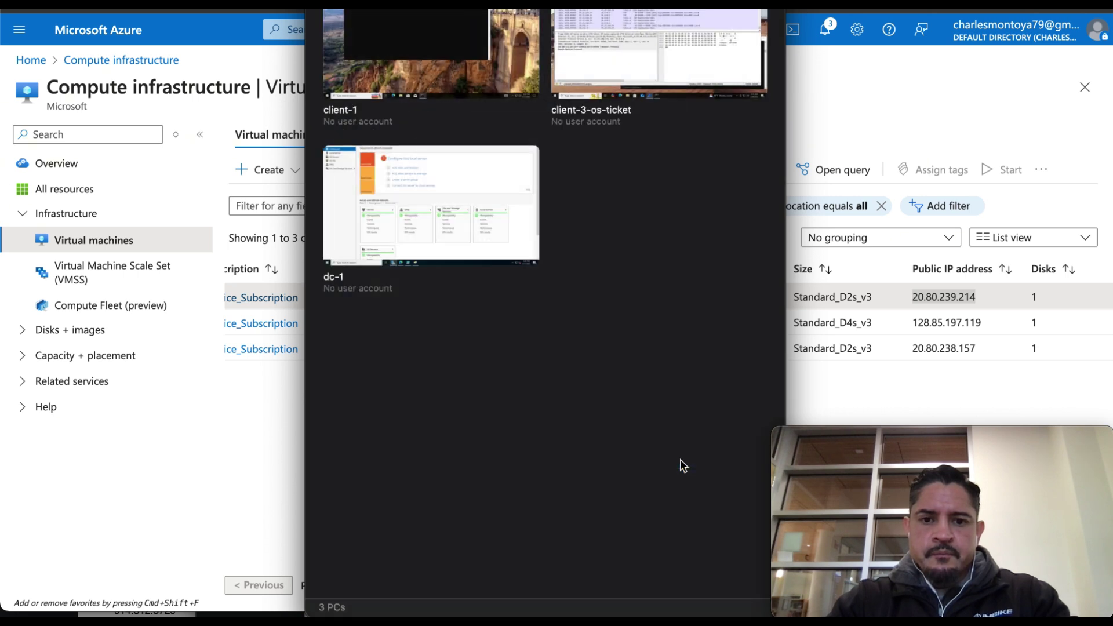
{"action": "double_click", "coordinate": [468, 217]}
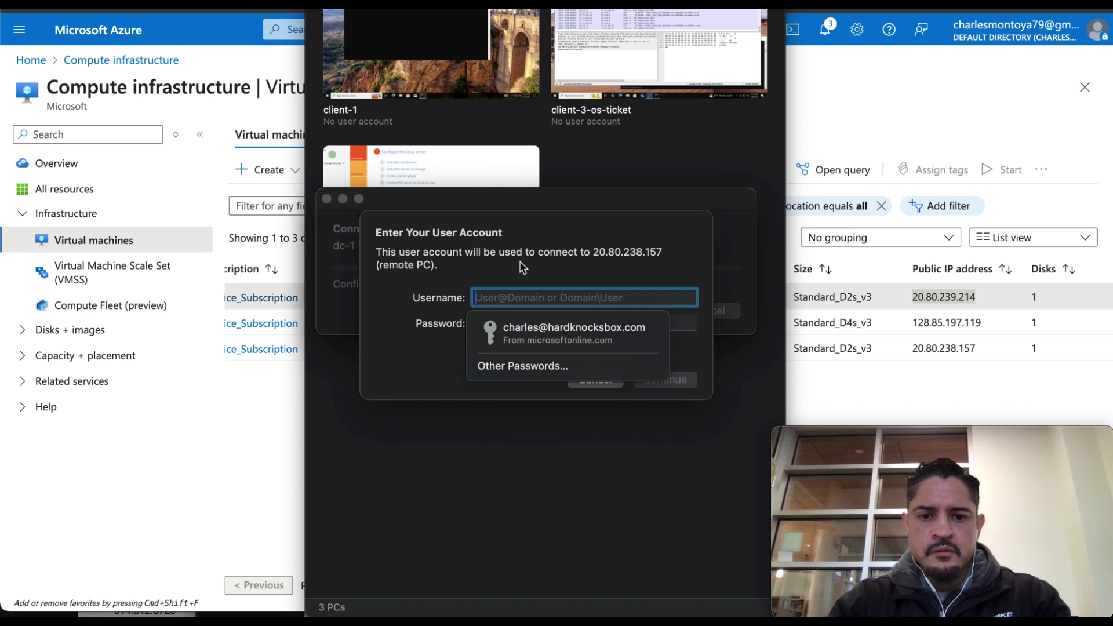
Sign in to dc-1 with the labuser account and its password.
{"action": "key", "text": "Down"}
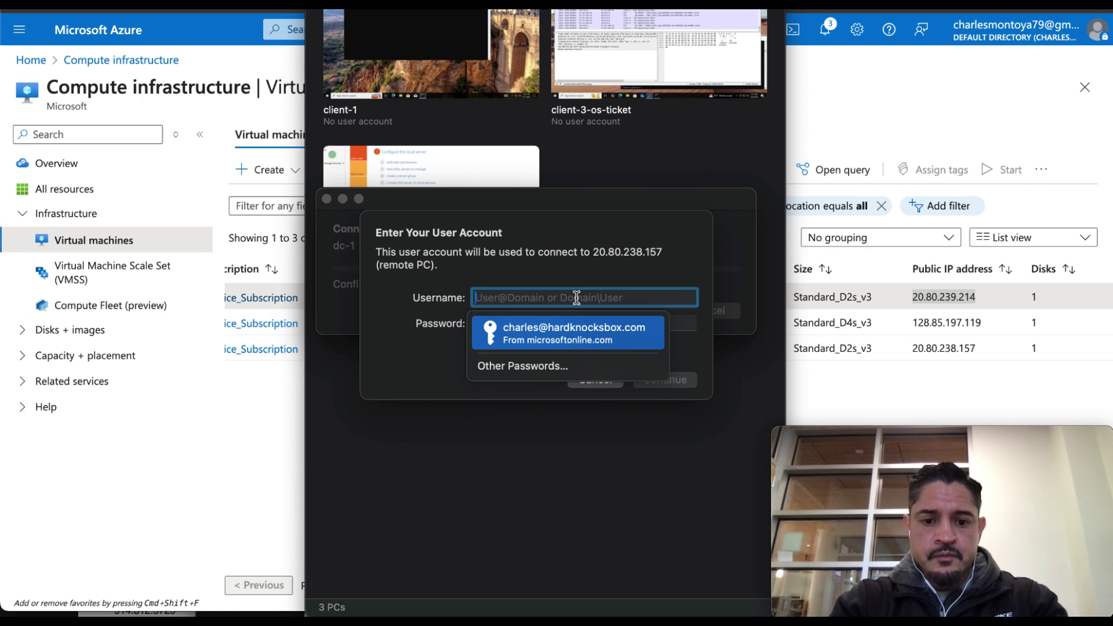
{"action": "type", "text": "labuser"}
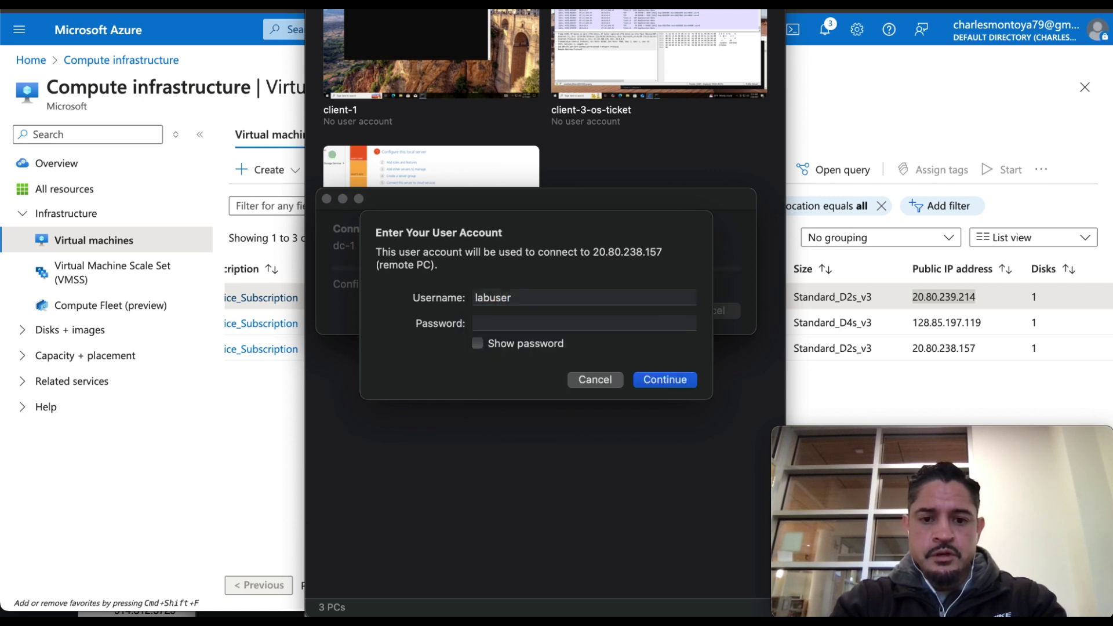
{"action": "left_click", "coordinate": [584, 323]}
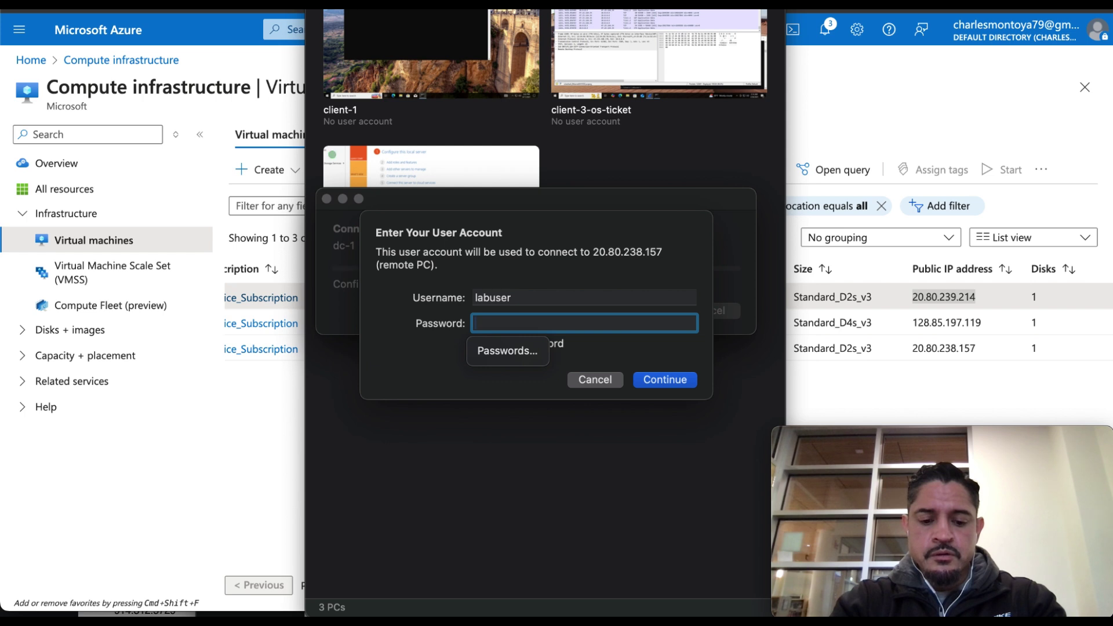
{"action": "type", "text": "**********"}
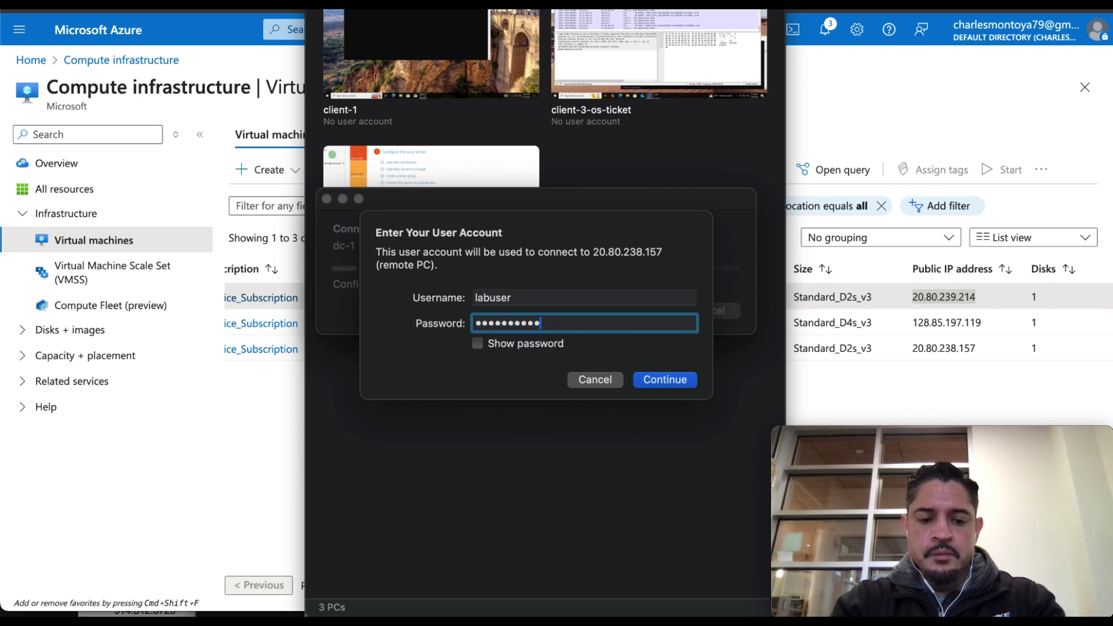
{"action": "type", "text": "**"}
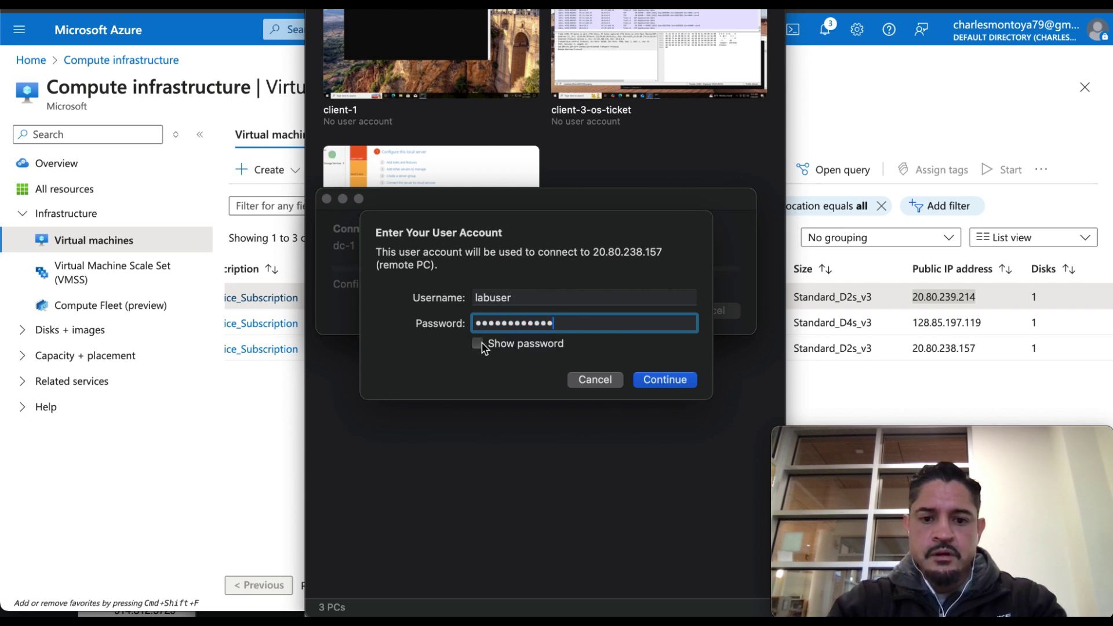
{"action": "left_click", "coordinate": [650, 379]}
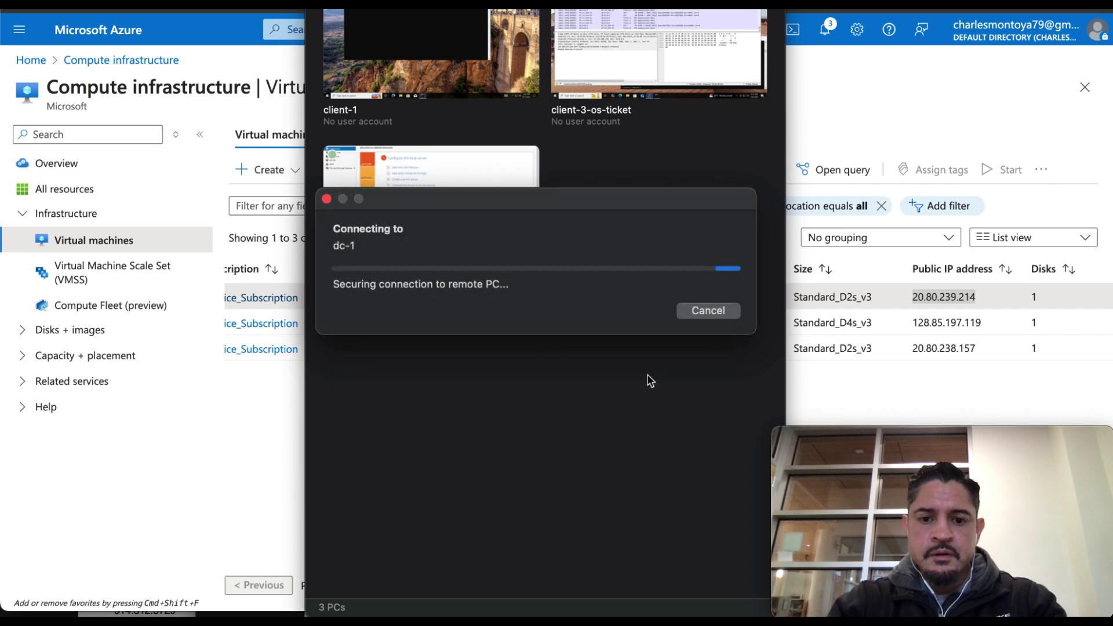
Finish connecting to dc-1: accept the certificate, allow network discovery, and dismiss the Admin Center notice.
{"action": "left_click", "coordinate": [725, 326]}
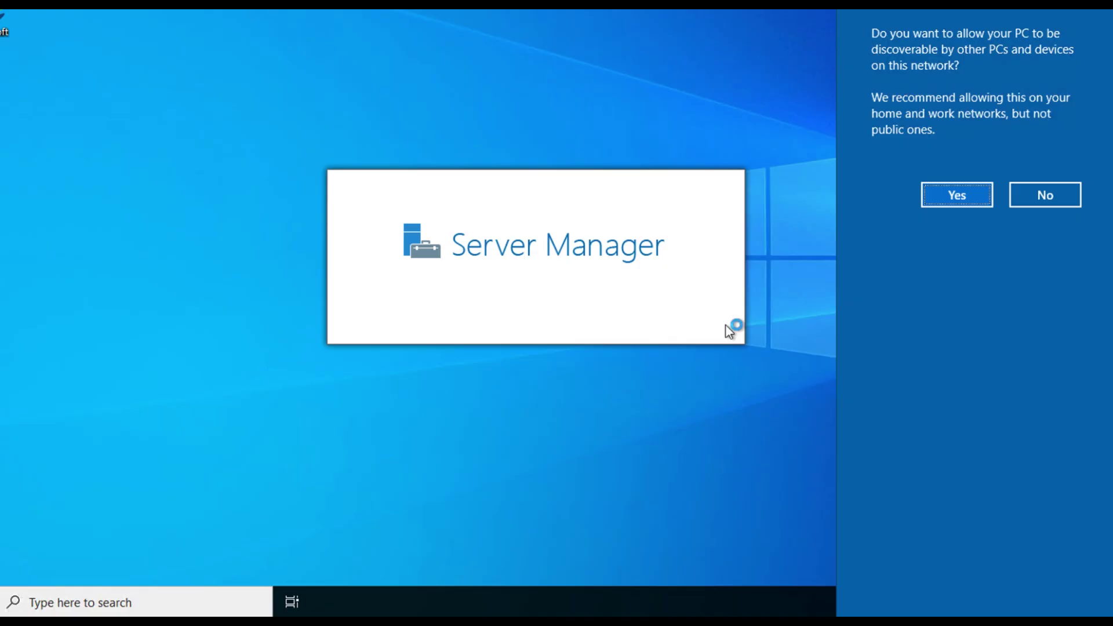
{"action": "left_click", "coordinate": [943, 200]}
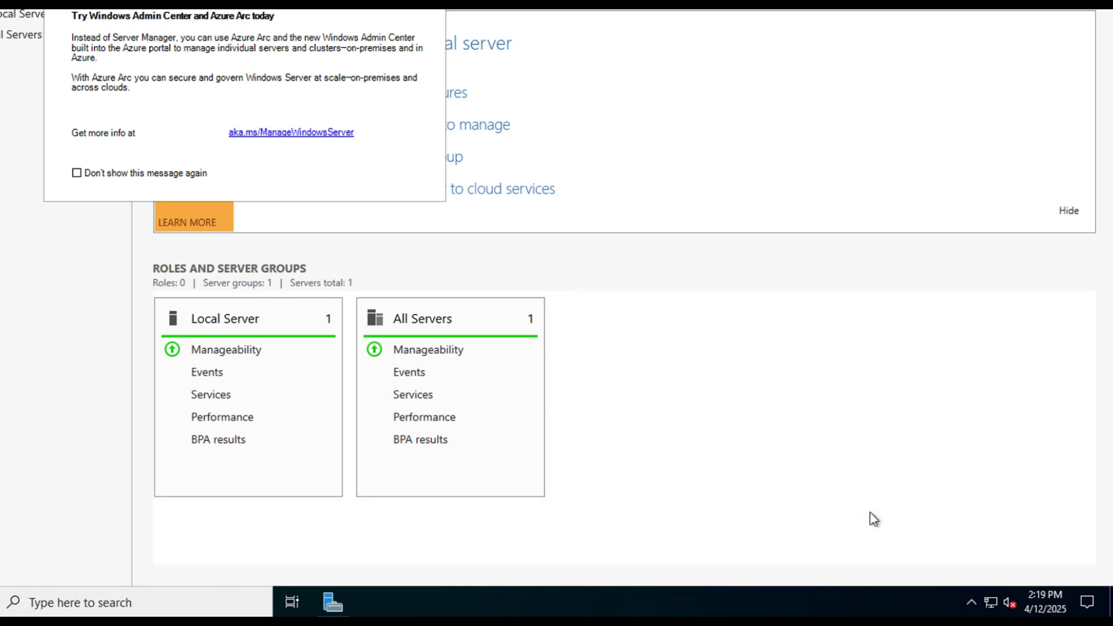
{"action": "mouse_move", "coordinate": [899, 585]}
{"action": "mouse_move", "coordinate": [368, 586]}
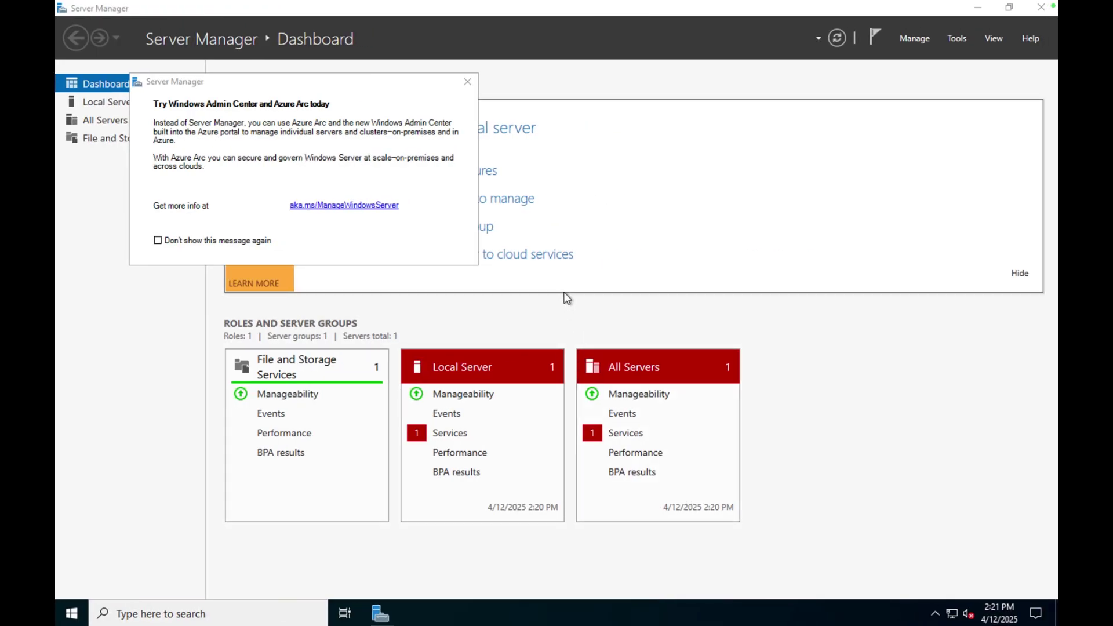
{"action": "left_click", "coordinate": [468, 82]}
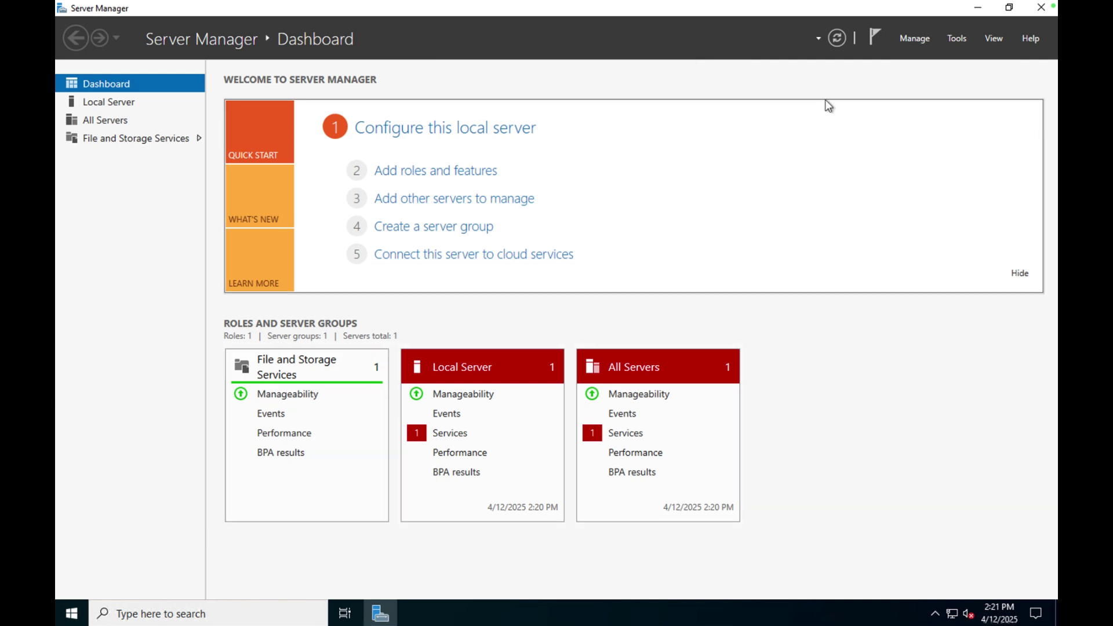
{"action": "left_click", "coordinate": [948, 40]}
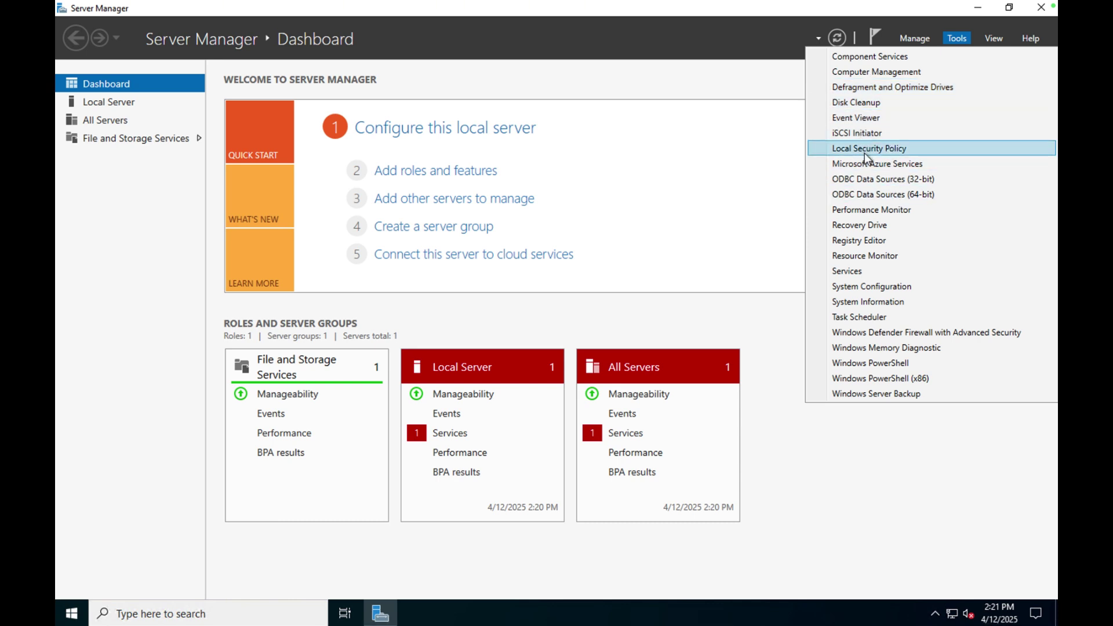
{"action": "left_click", "coordinate": [745, 77]}
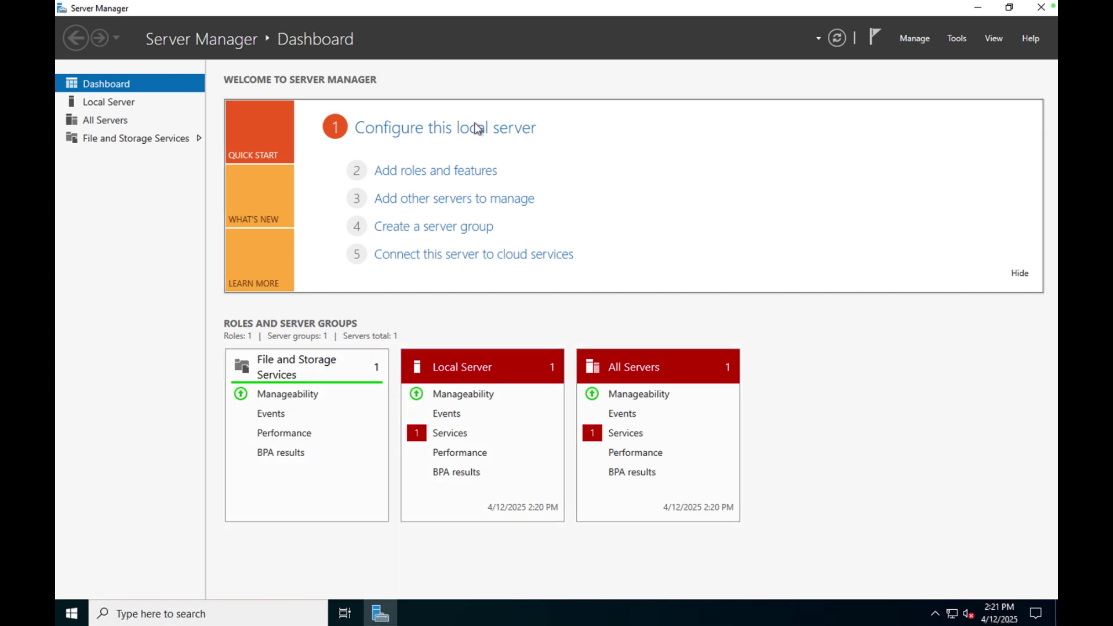
In Add Roles and Features, select Active Directory Domain Services with its management features for dc-1.
{"action": "left_click", "coordinate": [459, 175]}
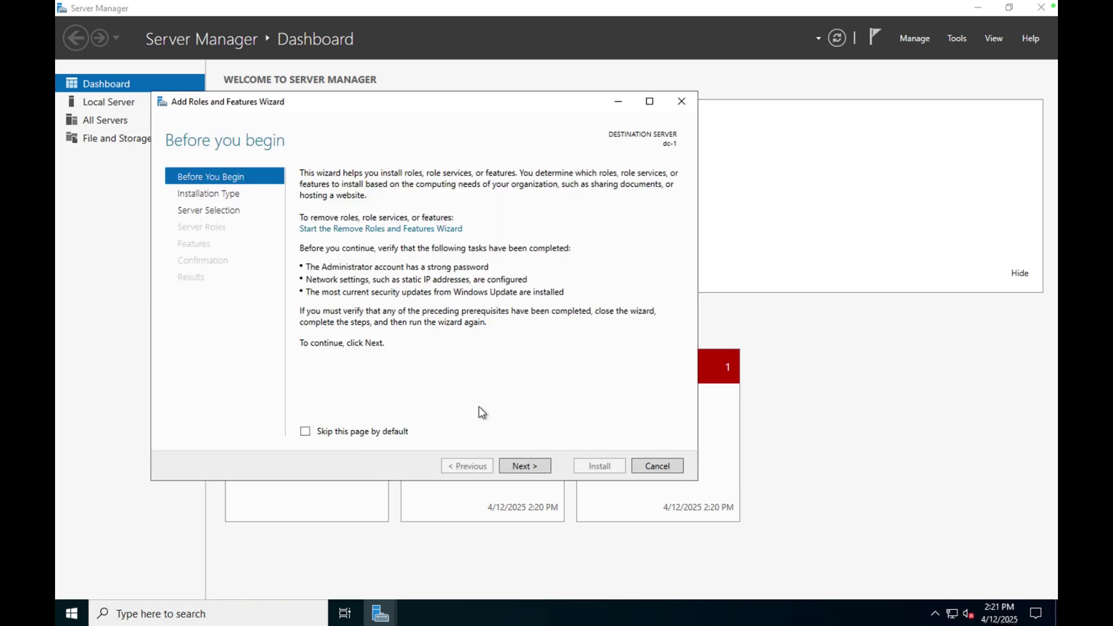
{"action": "left_click", "coordinate": [520, 464]}
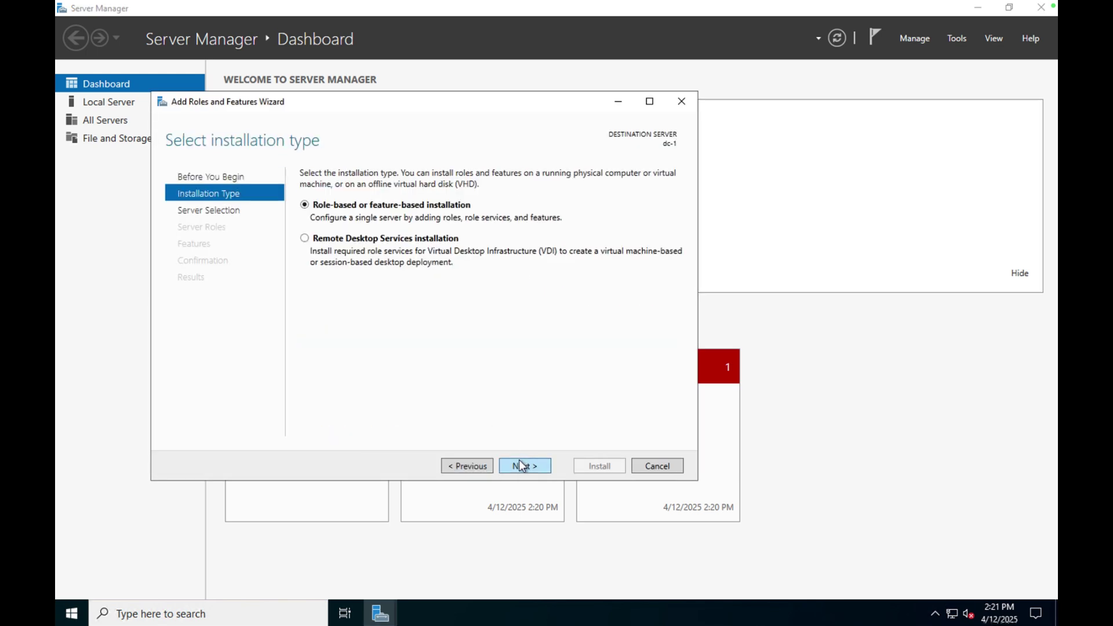
{"action": "left_click", "coordinate": [519, 461]}
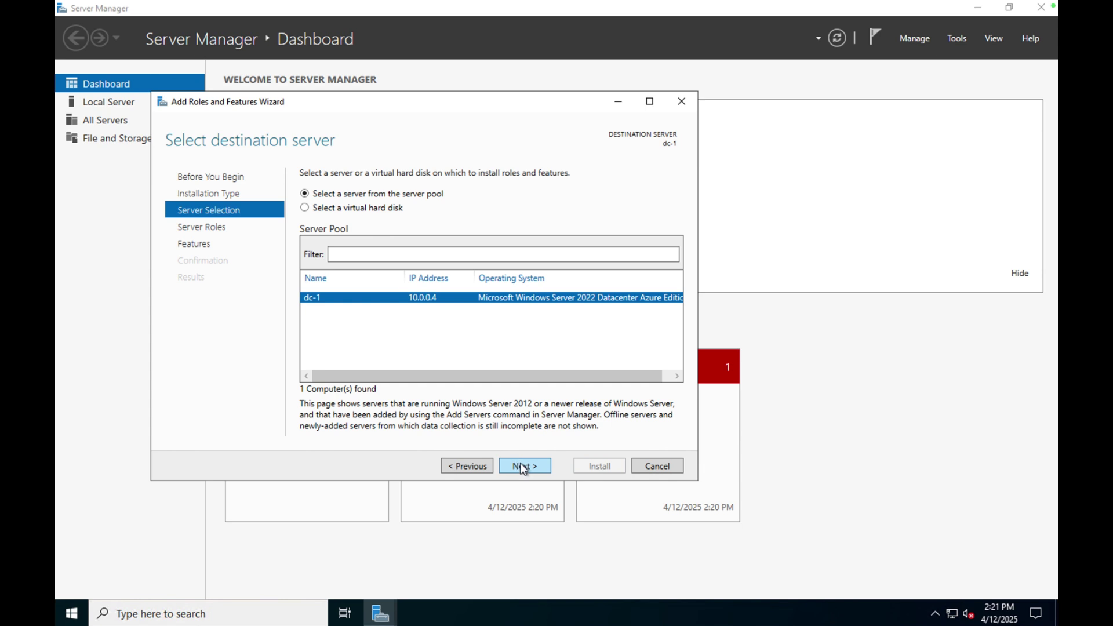
{"action": "left_click", "coordinate": [521, 465]}
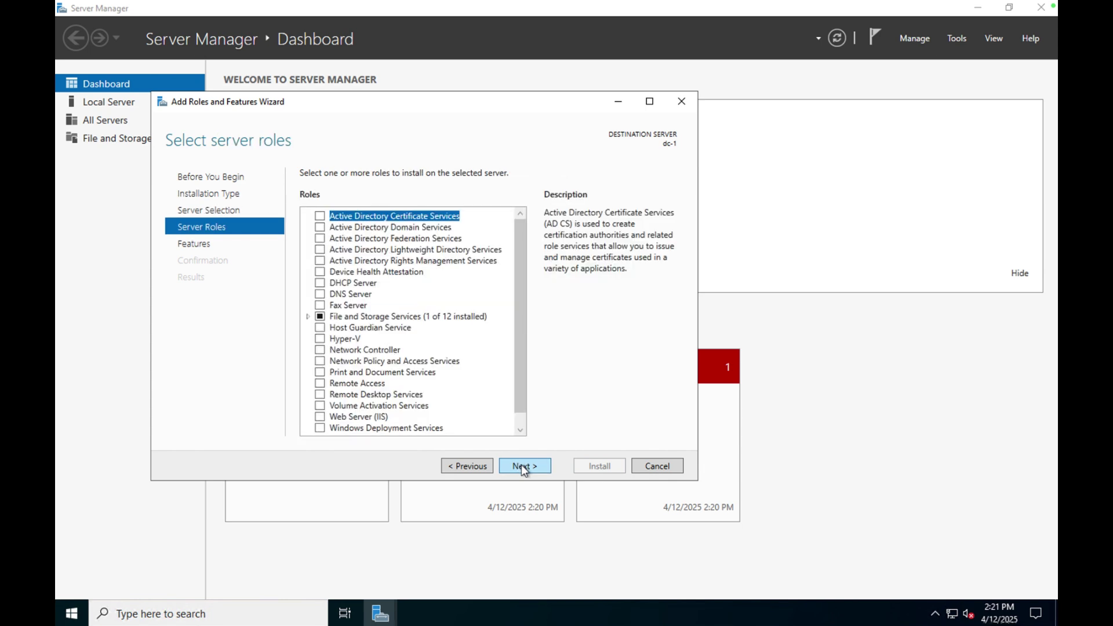
{"action": "left_click", "coordinate": [320, 228]}
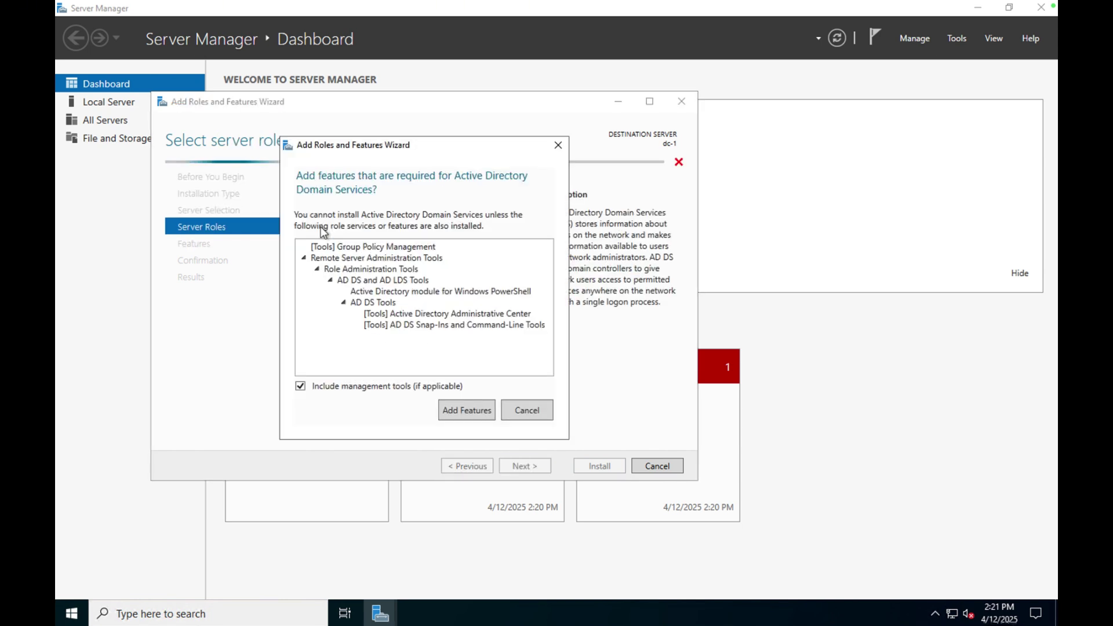
{"action": "left_click", "coordinate": [473, 407]}
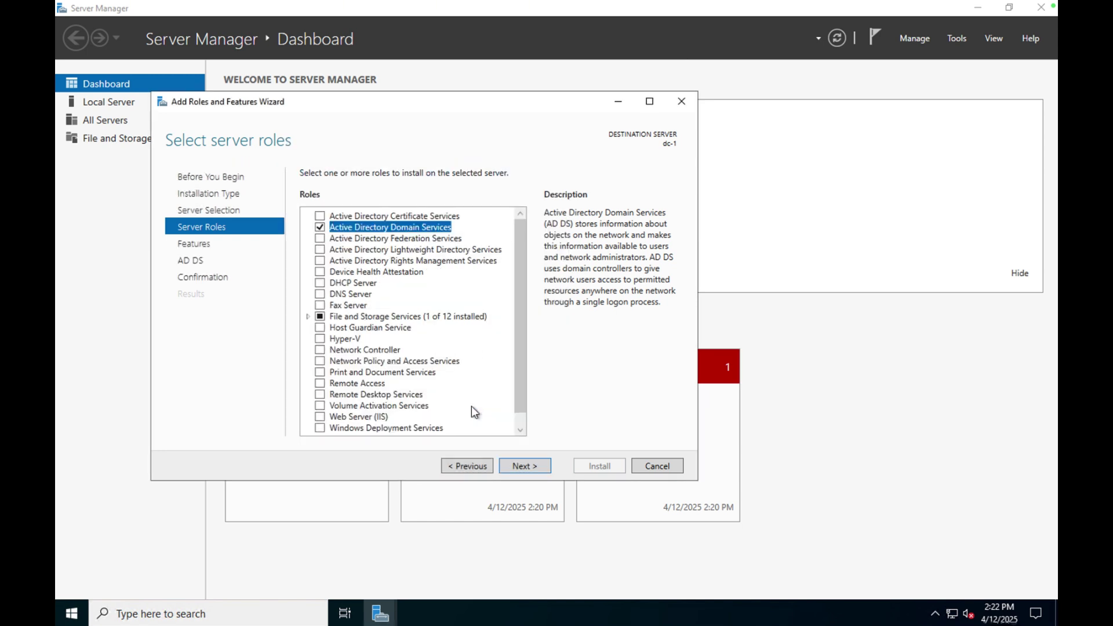
{"action": "left_click", "coordinate": [515, 467]}
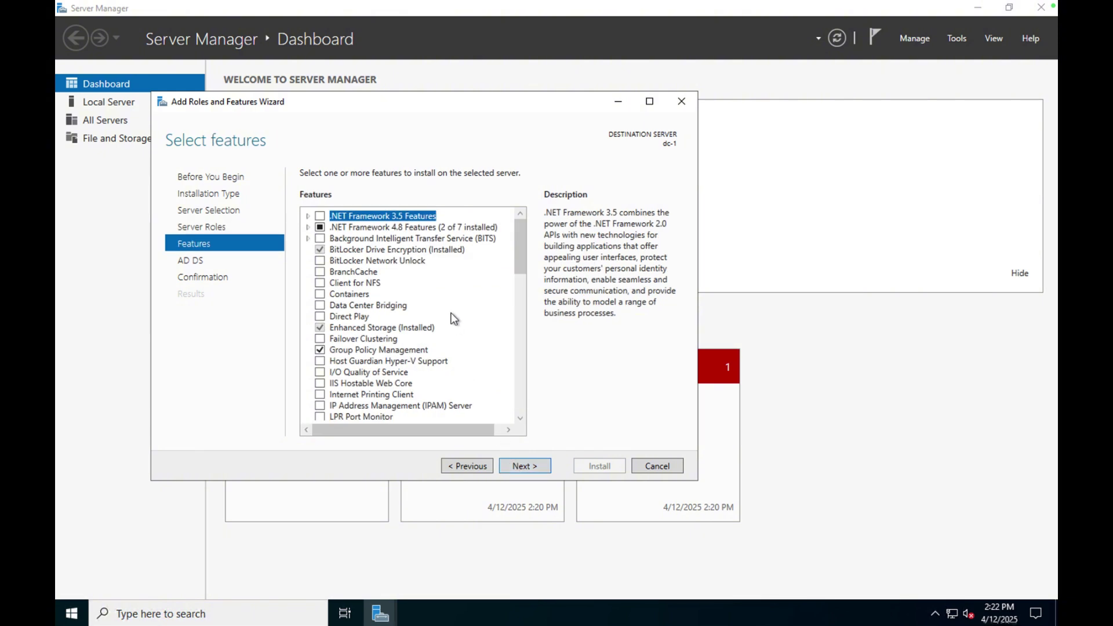
Allow automatic restart, install the AD DS role, and close the finished wizard.
{"action": "left_click", "coordinate": [539, 467]}
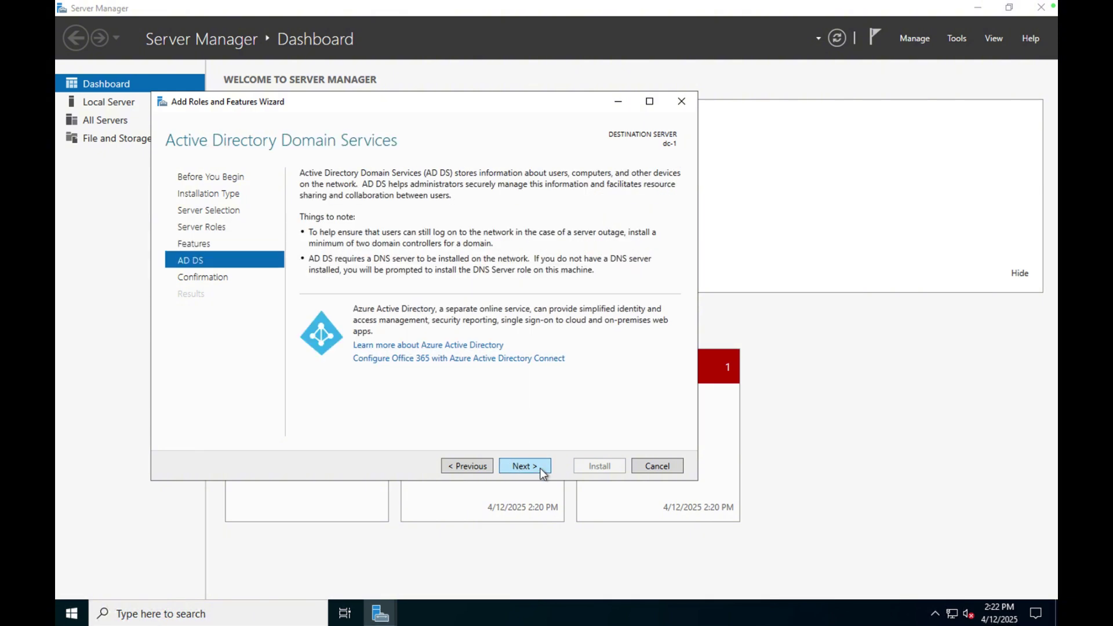
{"action": "left_click", "coordinate": [540, 468]}
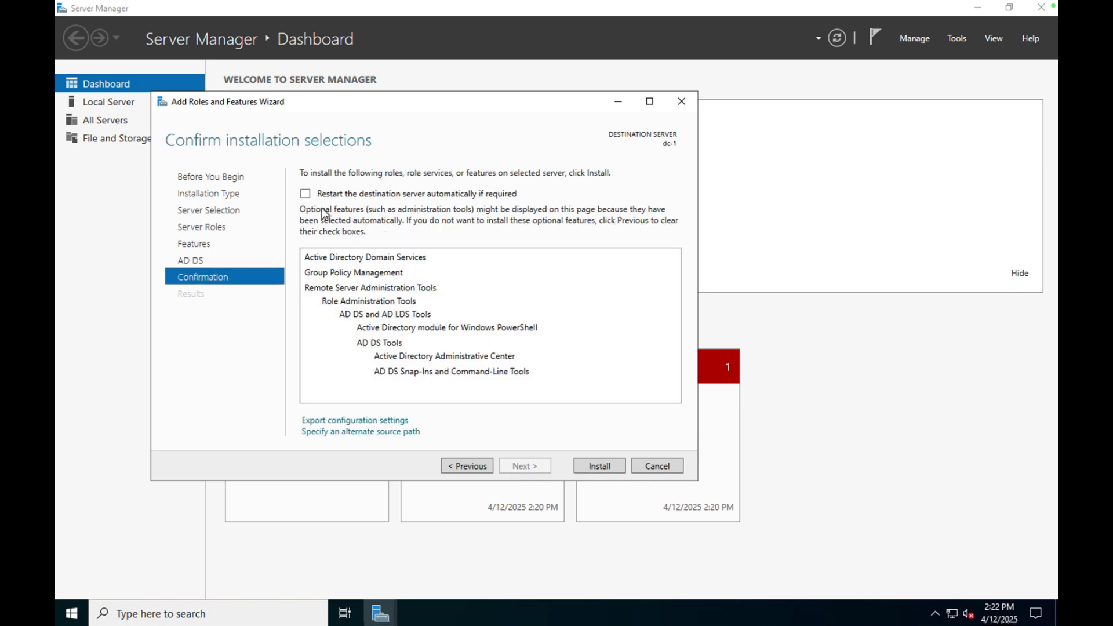
{"action": "left_click", "coordinate": [306, 195]}
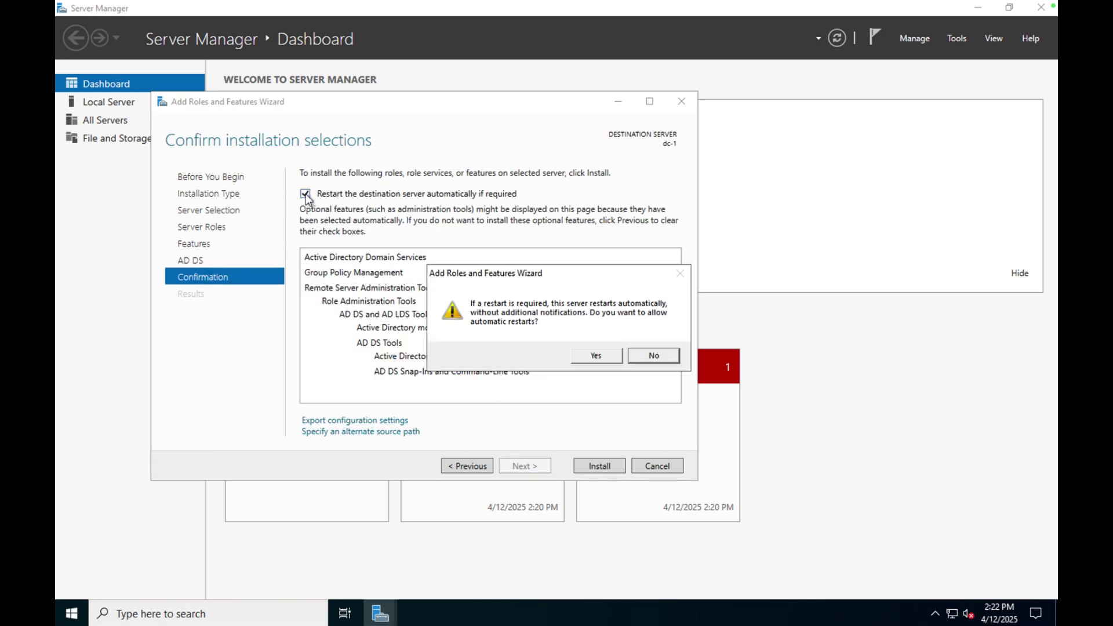
{"action": "left_click", "coordinate": [609, 355]}
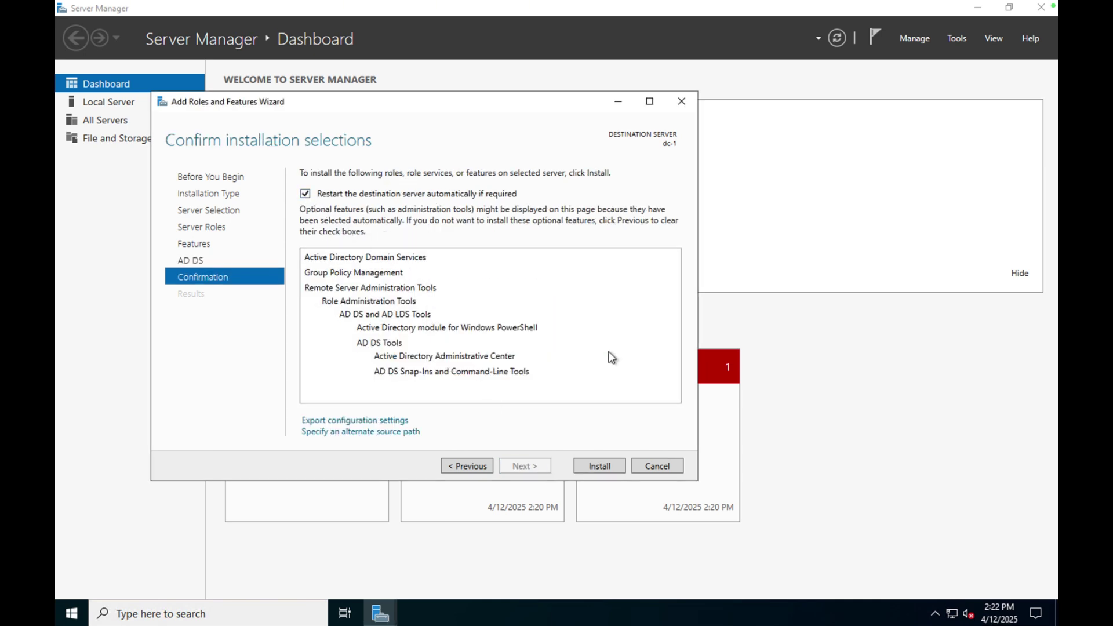
{"action": "left_click", "coordinate": [597, 466]}
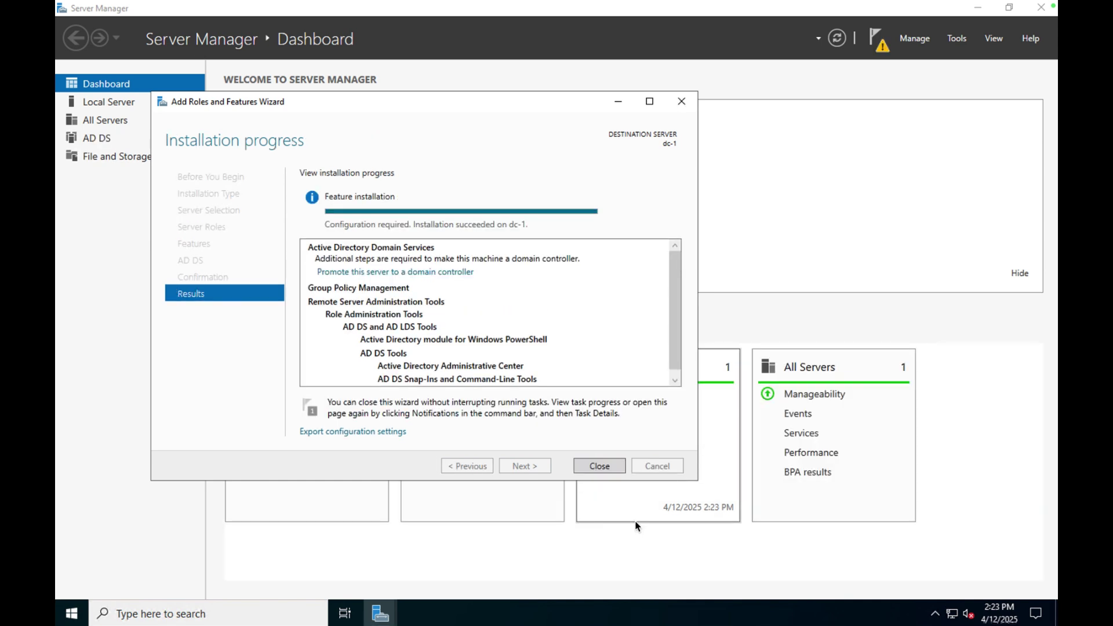
{"action": "scroll", "coordinate": [412, 258], "scroll_direction": "down", "scroll_amount": 1}
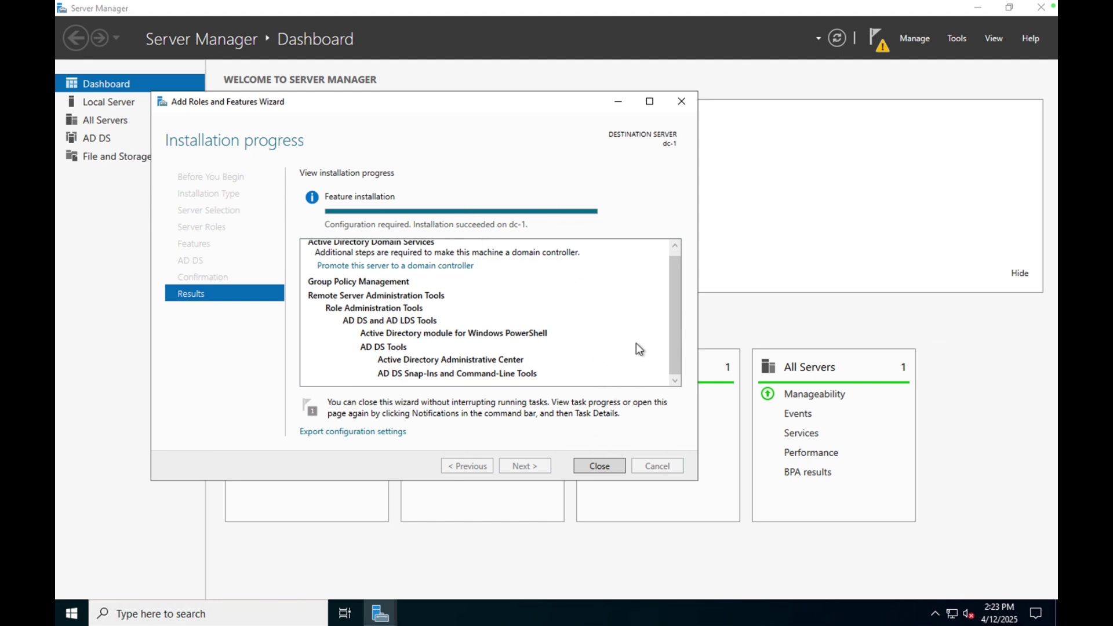
{"action": "left_click", "coordinate": [591, 466]}
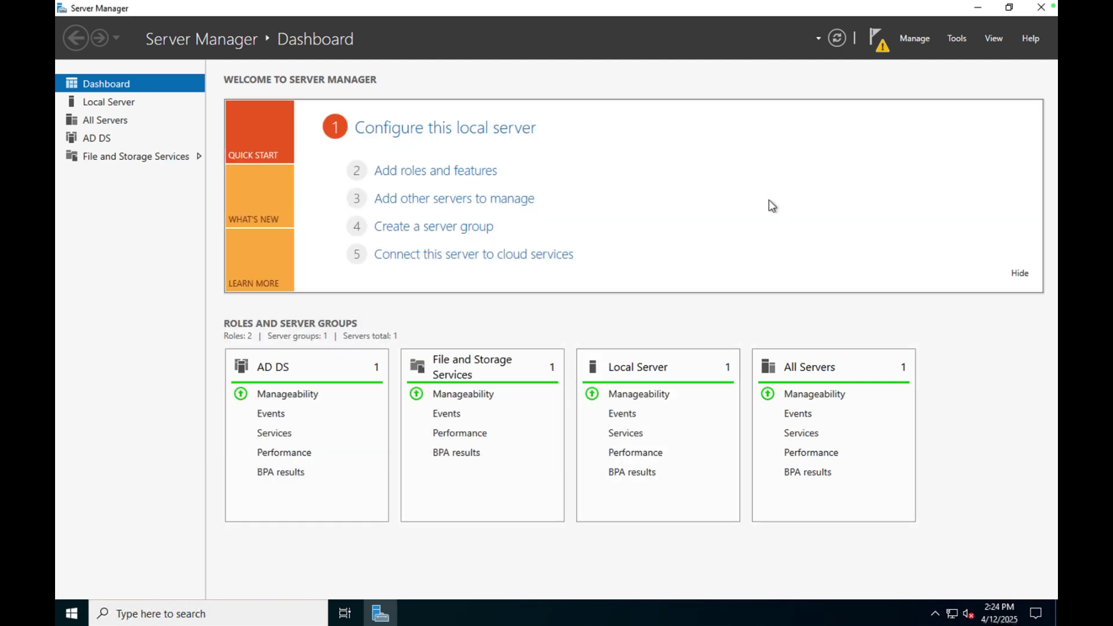
Promote dc-1 to a domain controller in a new forest with root domain mydomain.com.
{"action": "left_click", "coordinate": [879, 44]}
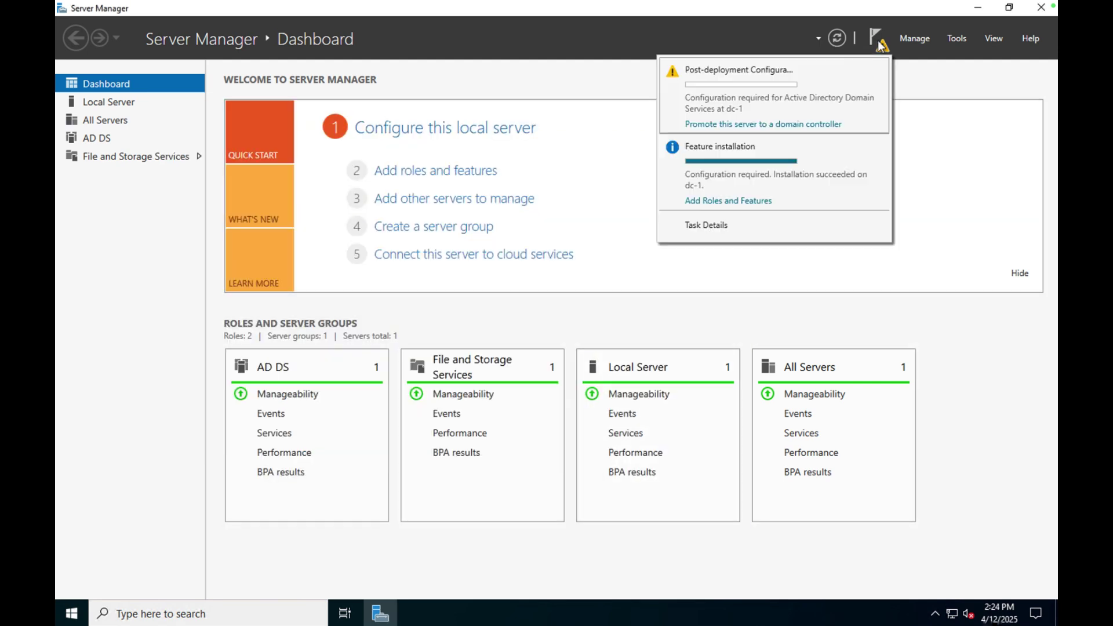
{"action": "left_click", "coordinate": [769, 125]}
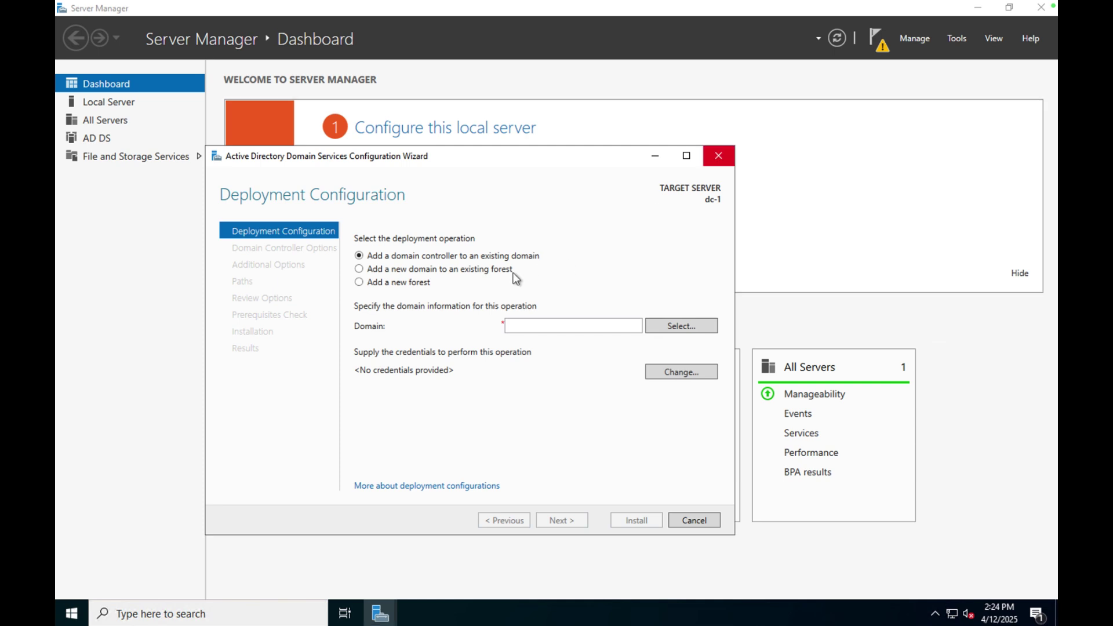
{"action": "left_click", "coordinate": [363, 280]}
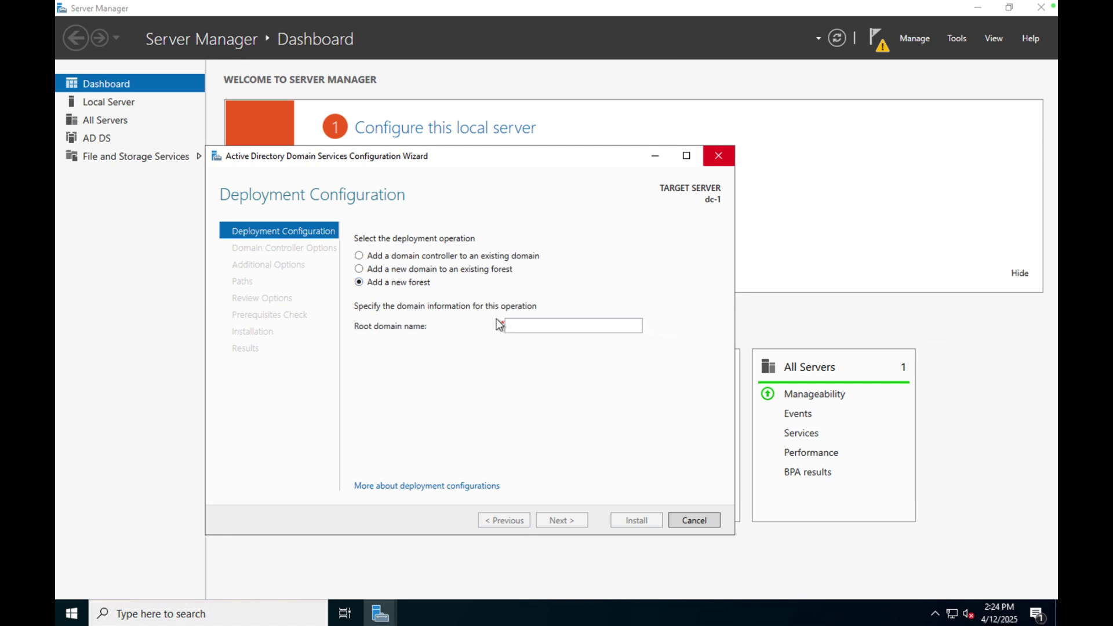
{"action": "left_click", "coordinate": [524, 328]}
{"action": "type", "text": "m"}
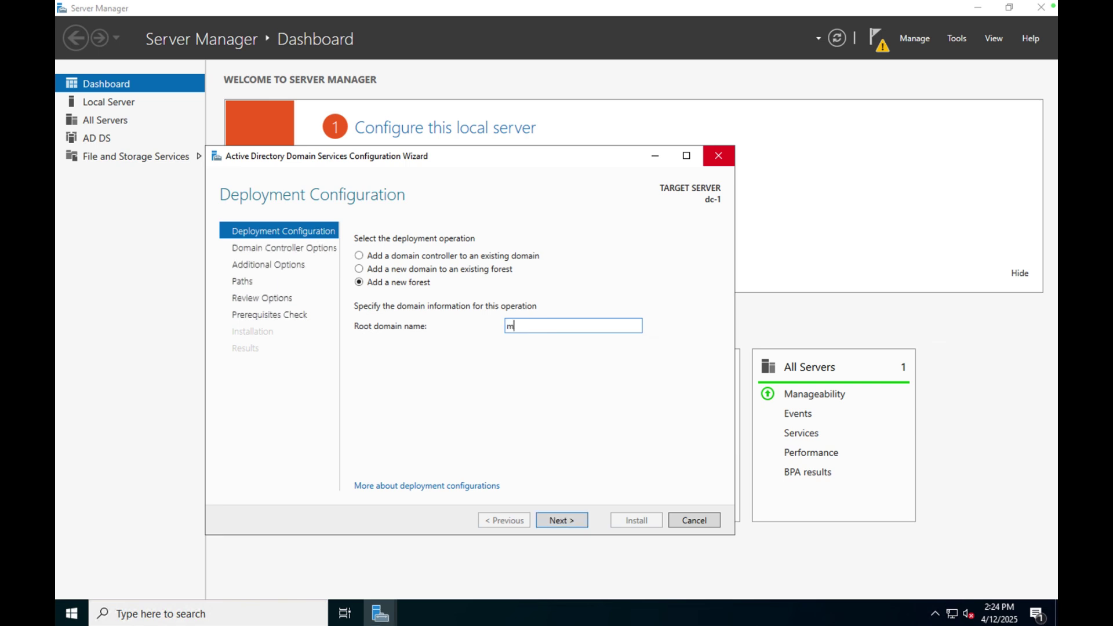
{"action": "type", "text": "ydomain"}
{"action": "key", "text": "BackSpace"}
{"action": "key", "text": "BackSpace"}
{"action": "key", "text": "BackSpace"}
{"action": "key", "text": "BackSpace"}
{"action": "type", "text": "main.com"}
{"action": "left_click", "coordinate": [574, 526]}
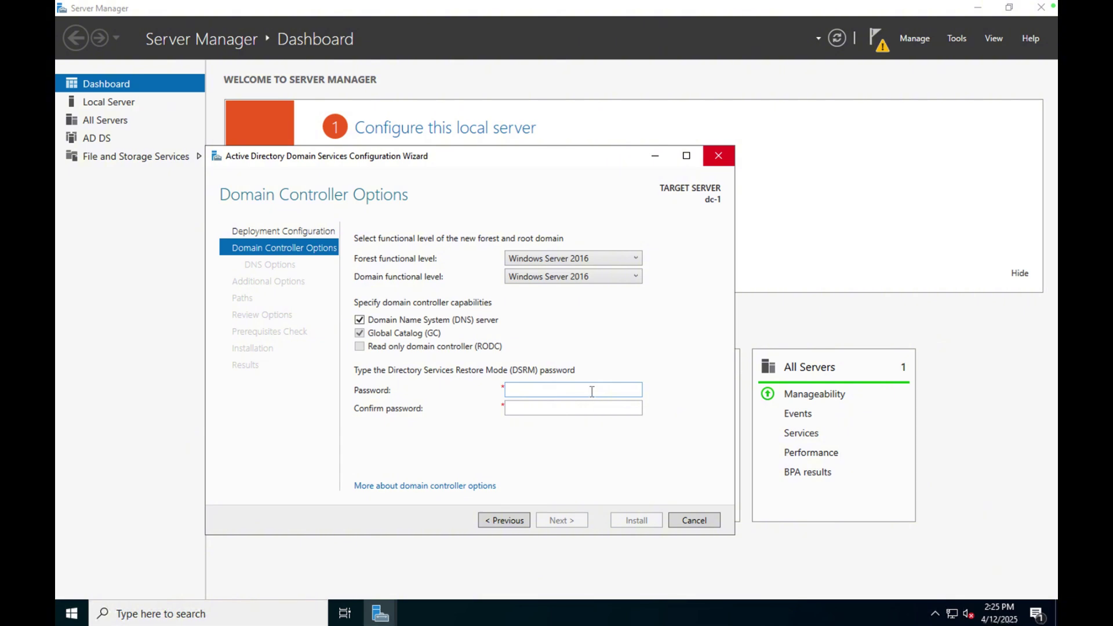
Enter and confirm the DSRM password, then turn off DNS delegation.
{"action": "left_click", "coordinate": [592, 392]}
{"action": "key", "text": "Tab"}
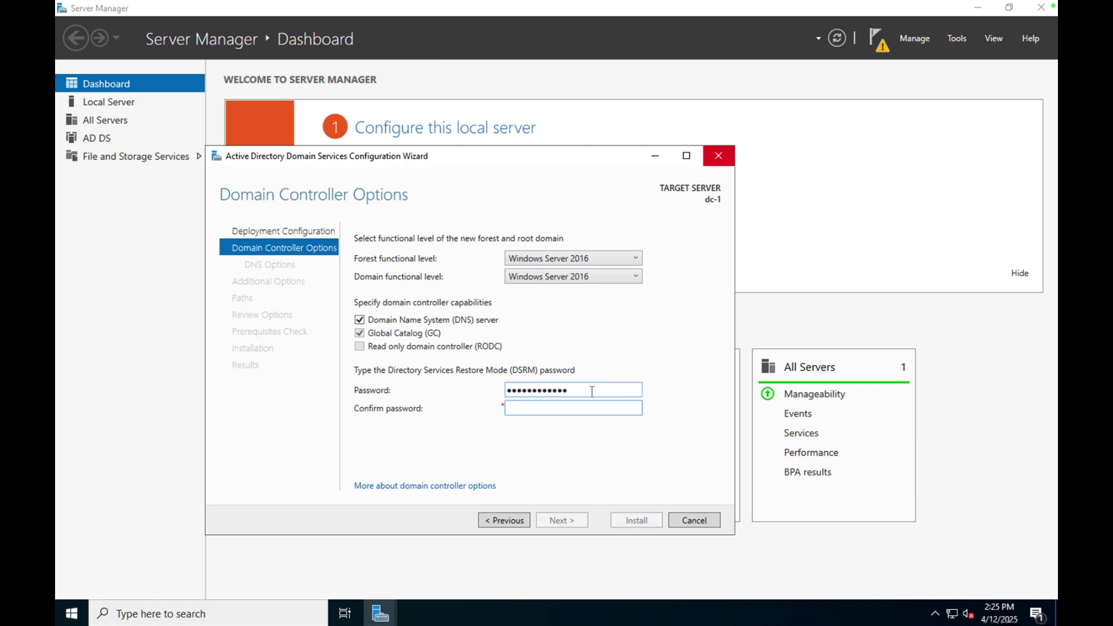
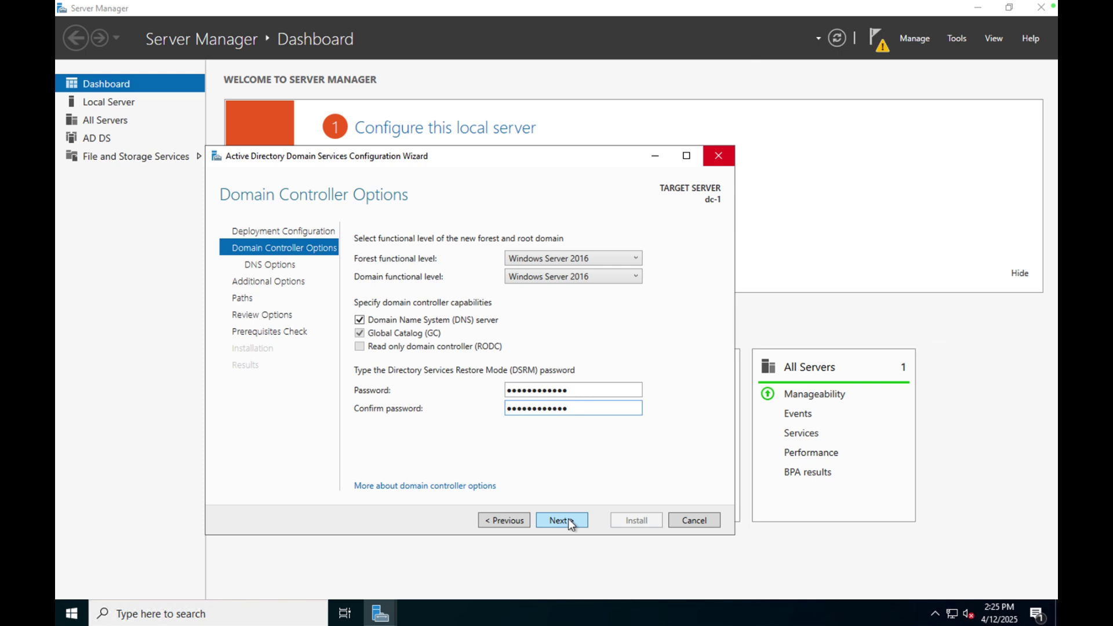
{"action": "left_click", "coordinate": [568, 520]}
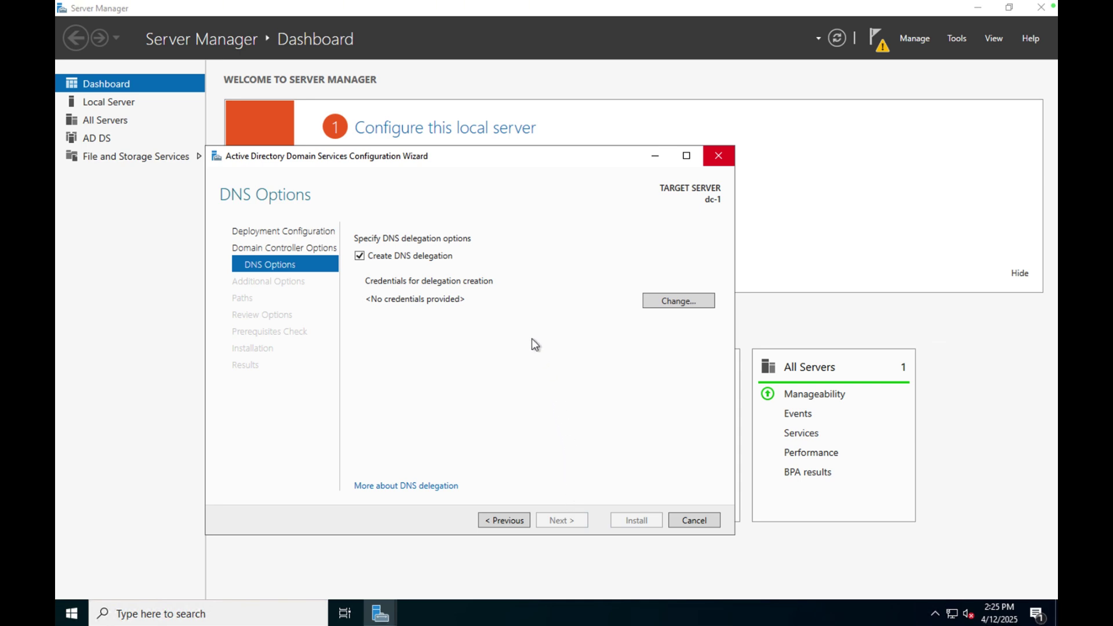
{"action": "left_click", "coordinate": [360, 256]}
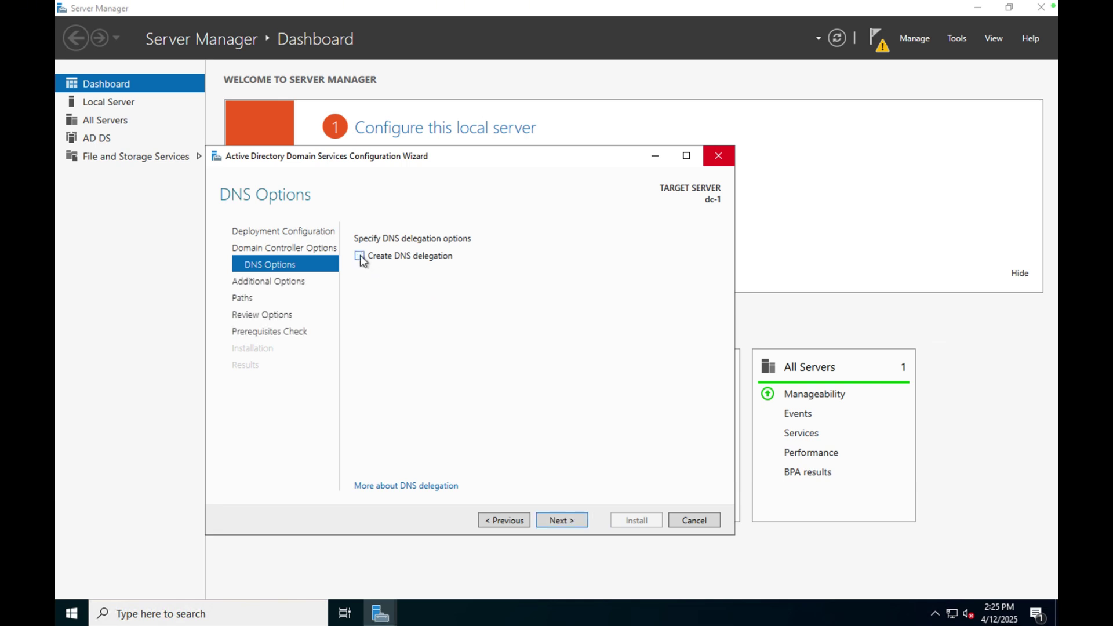
{"action": "left_click", "coordinate": [559, 520]}
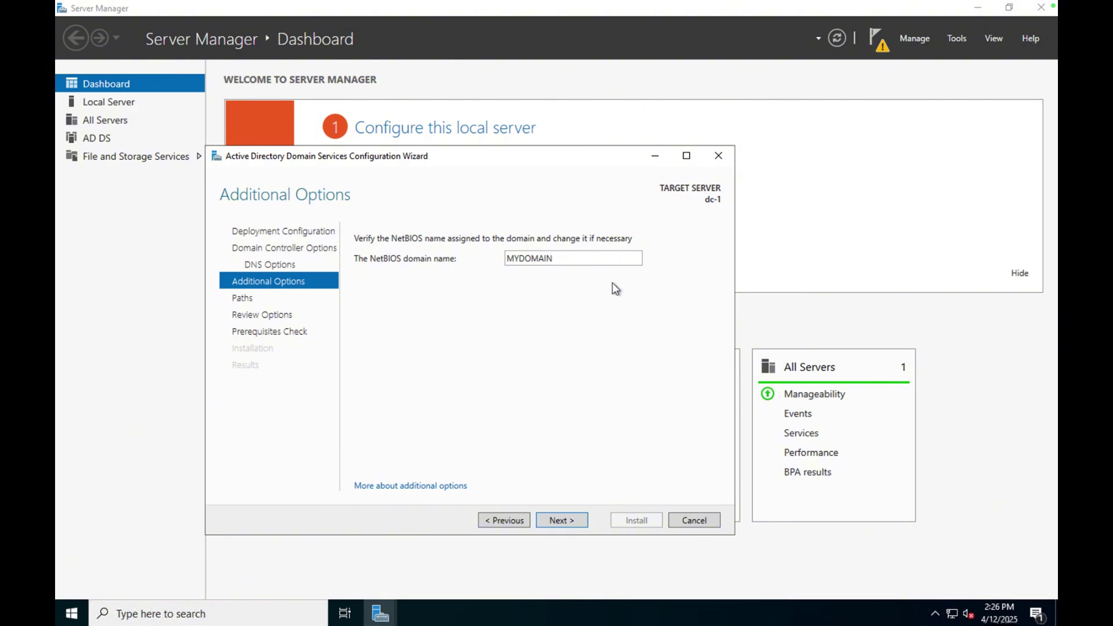
Set the NetBIOS name to cjm, keep default folders, pass prerequisites, and install AD DS.
{"action": "left_click_drag", "start_coordinate": [567, 258], "coordinate": [502, 257]}
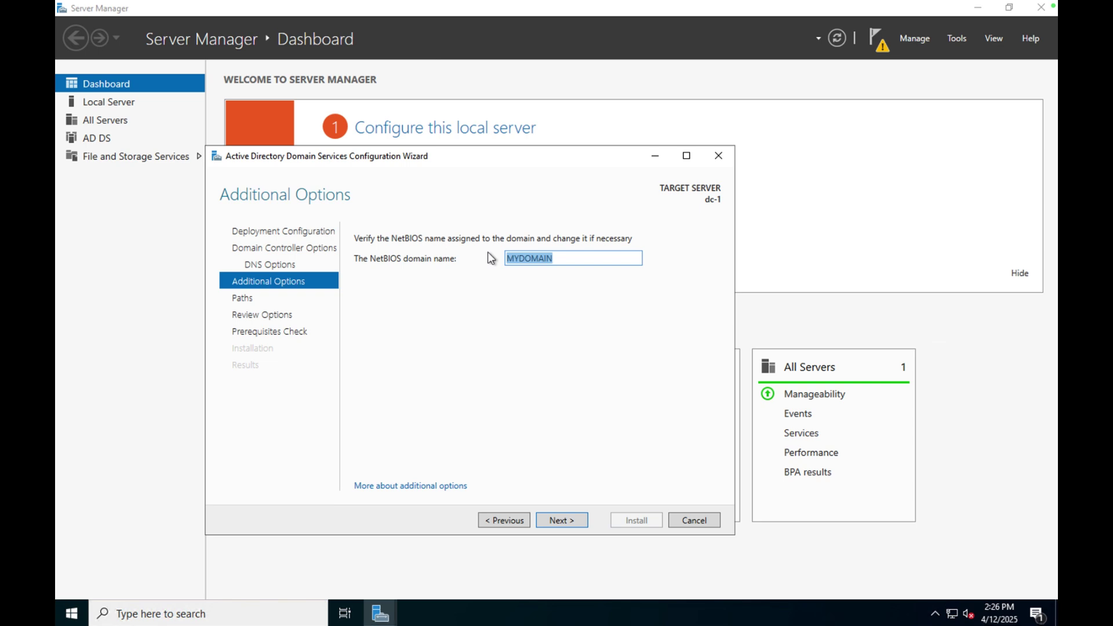
{"action": "type", "text": "cjm"}
{"action": "left_click", "coordinate": [569, 516]}
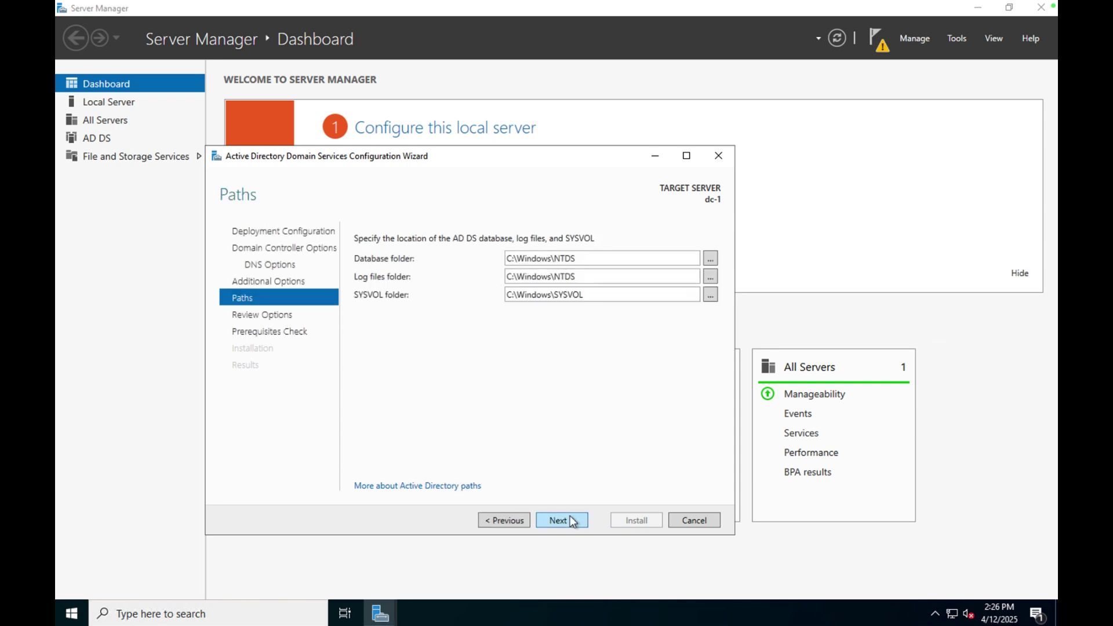
{"action": "left_click", "coordinate": [569, 520]}
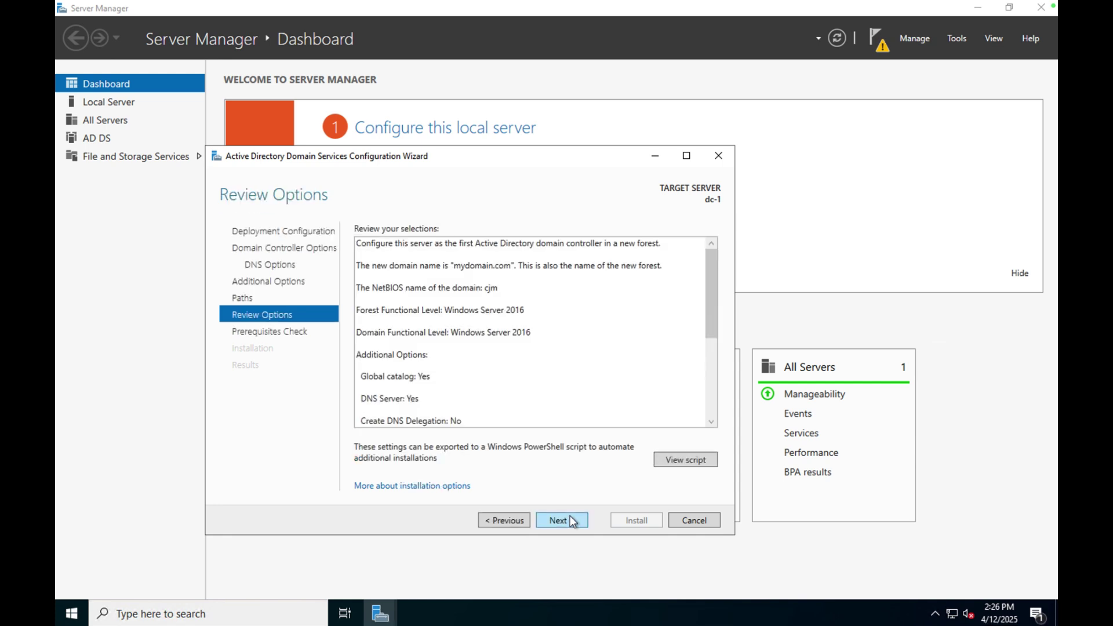
{"action": "left_click", "coordinate": [711, 392]}
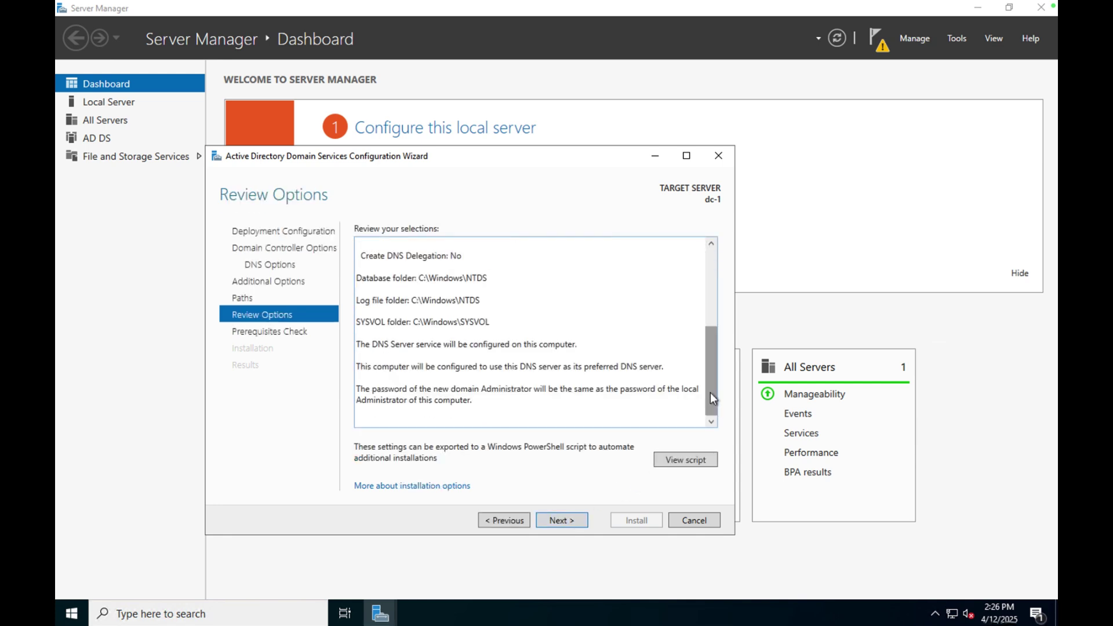
{"action": "left_click", "coordinate": [556, 521]}
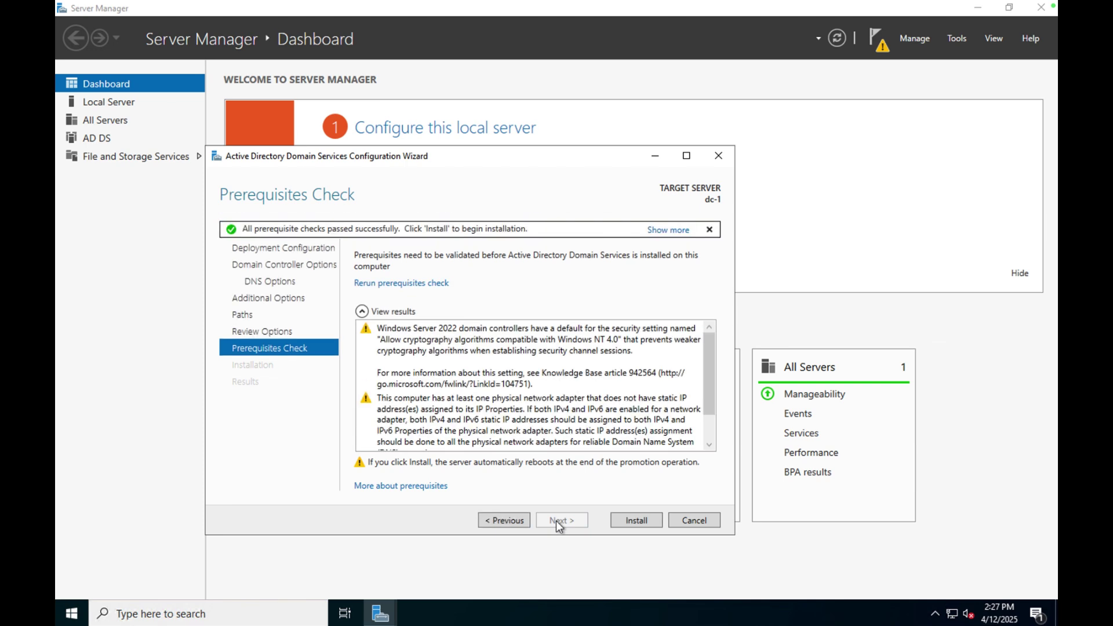
{"action": "left_click", "coordinate": [645, 522]}
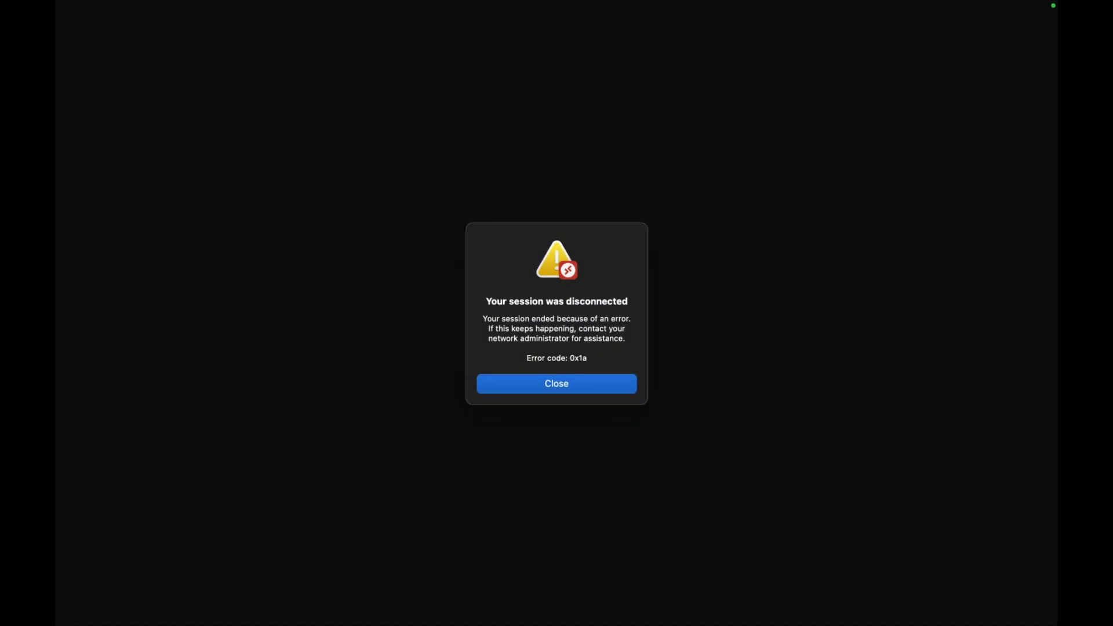
Close the disconnect notice and bring the TextEdit project checklist notes to the front.
{"action": "left_click", "coordinate": [554, 385]}
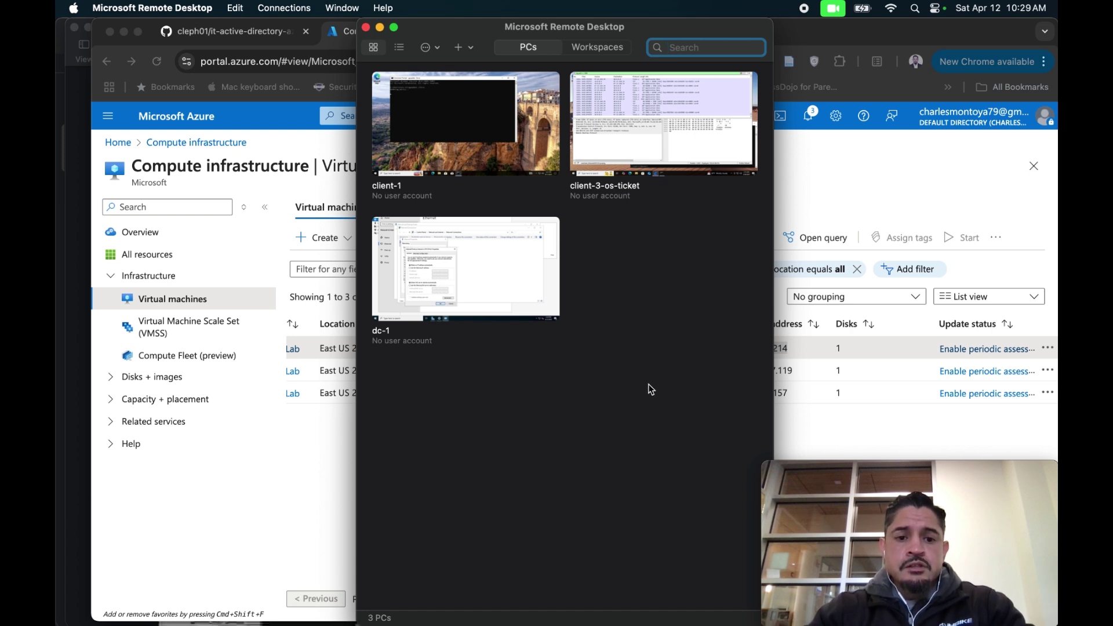
{"action": "left_click", "coordinate": [324, 451]}
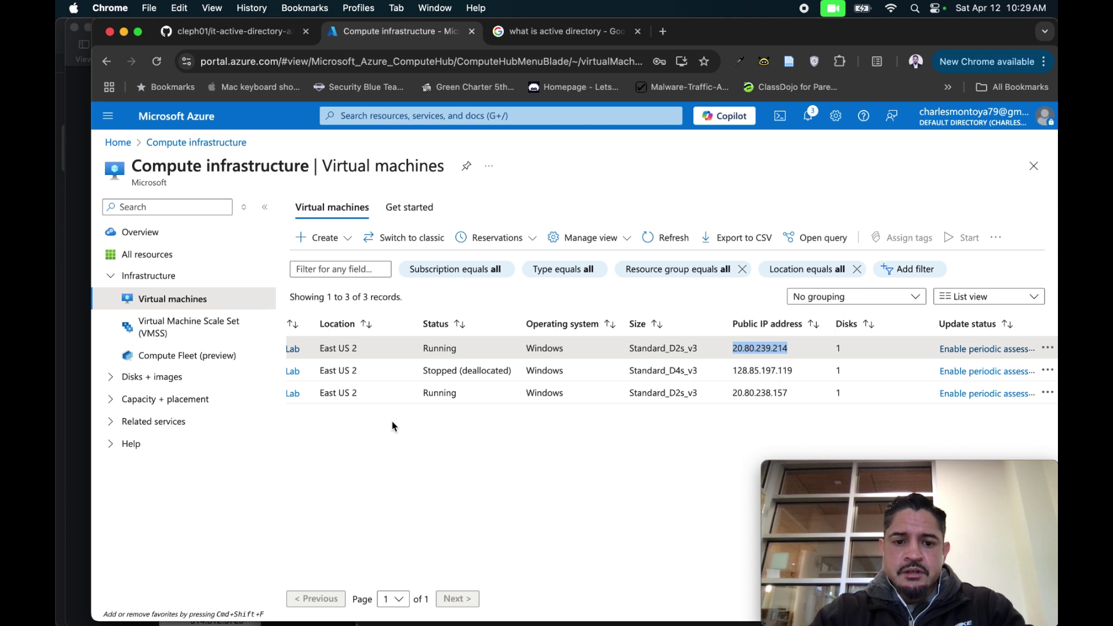
{"action": "scroll", "coordinate": [392, 426], "scroll_direction": "left", "scroll_amount": 5}
{"action": "scroll", "coordinate": [392, 427], "scroll_direction": "left", "scroll_amount": 2}
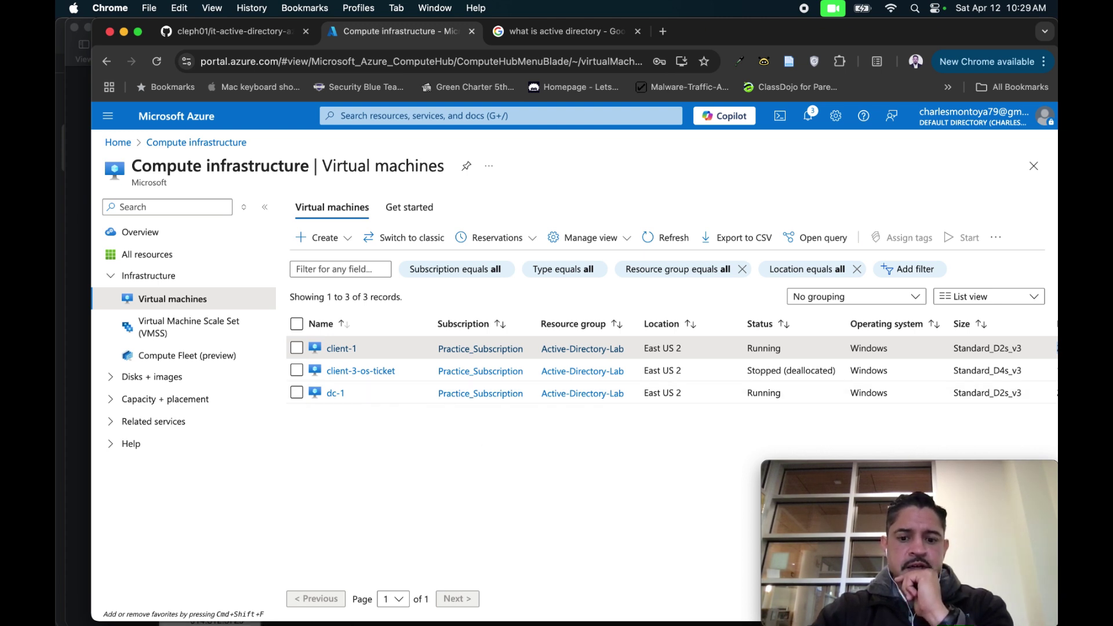
{"action": "mouse_move", "coordinate": [713, 620]}
{"action": "left_click", "coordinate": [642, 598]}
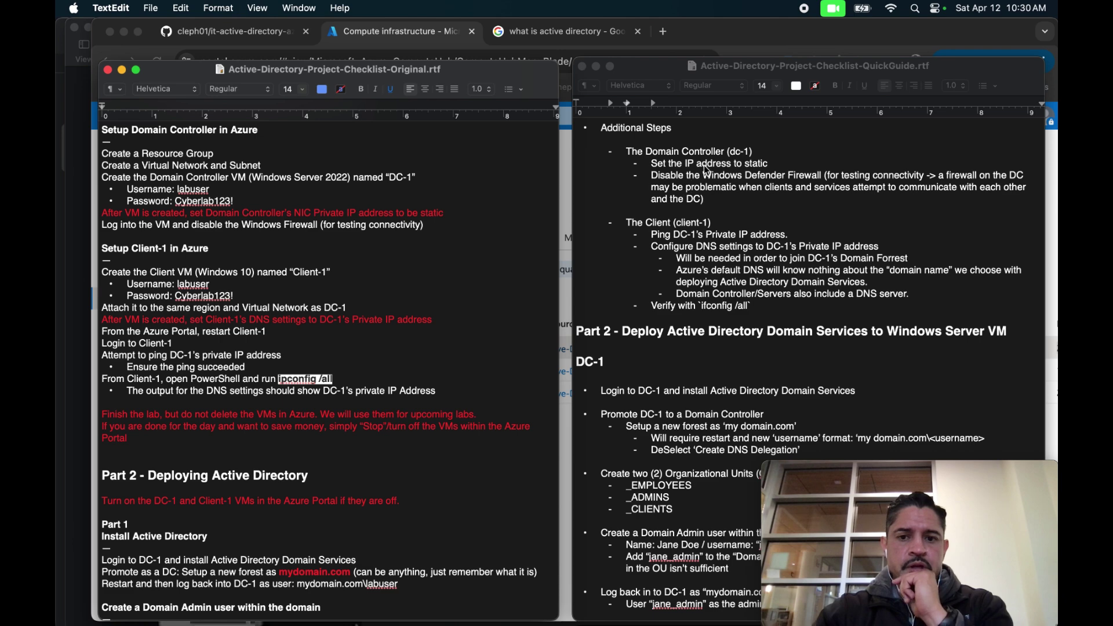
Review Part 1 of the QuickGuide checklist, then return to the Azure virtual machines list.
{"action": "scroll", "coordinate": [707, 172], "scroll_direction": "up", "scroll_amount": 5}
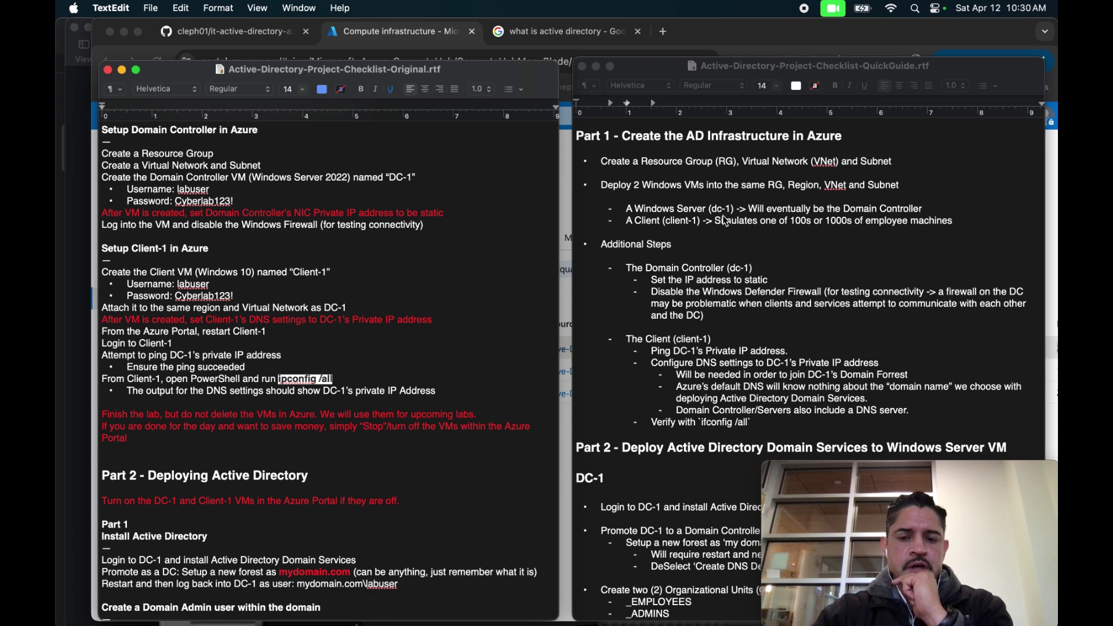
{"action": "scroll", "coordinate": [725, 221], "scroll_direction": "down", "scroll_amount": 1}
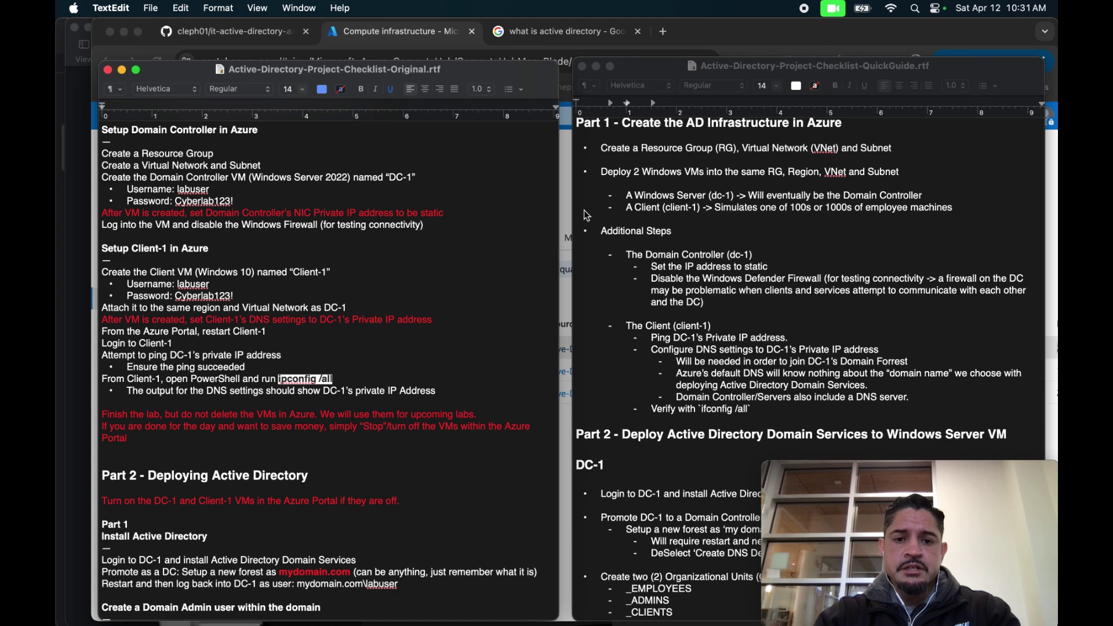
{"action": "left_click", "coordinate": [567, 198]}
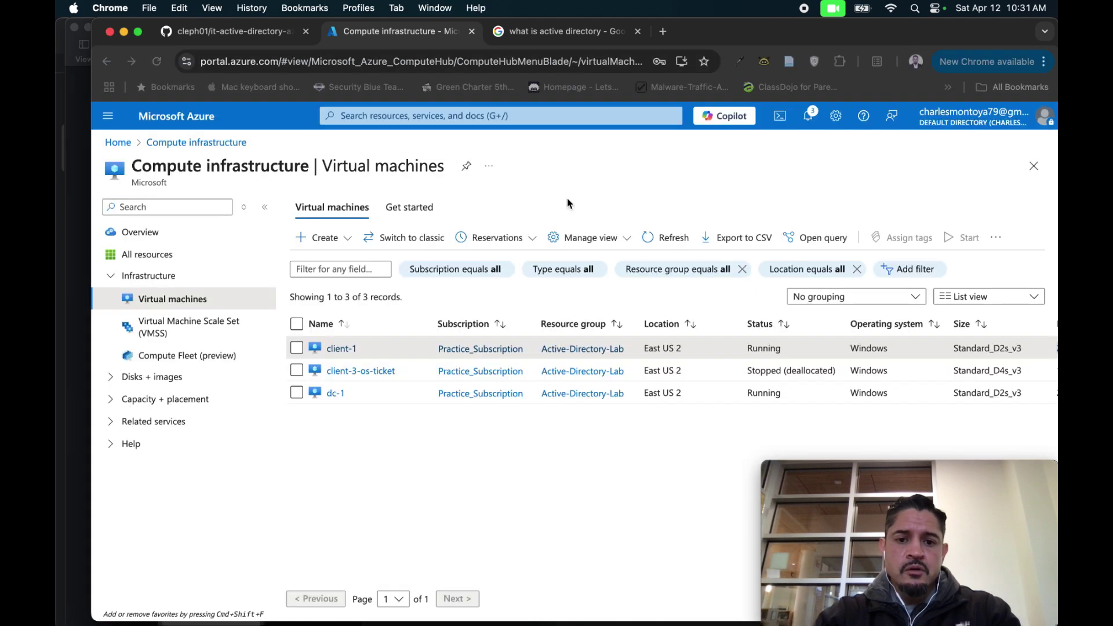
Open the dc-1 virtual machine from the Virtual machines list.
{"action": "left_click", "coordinate": [335, 395]}
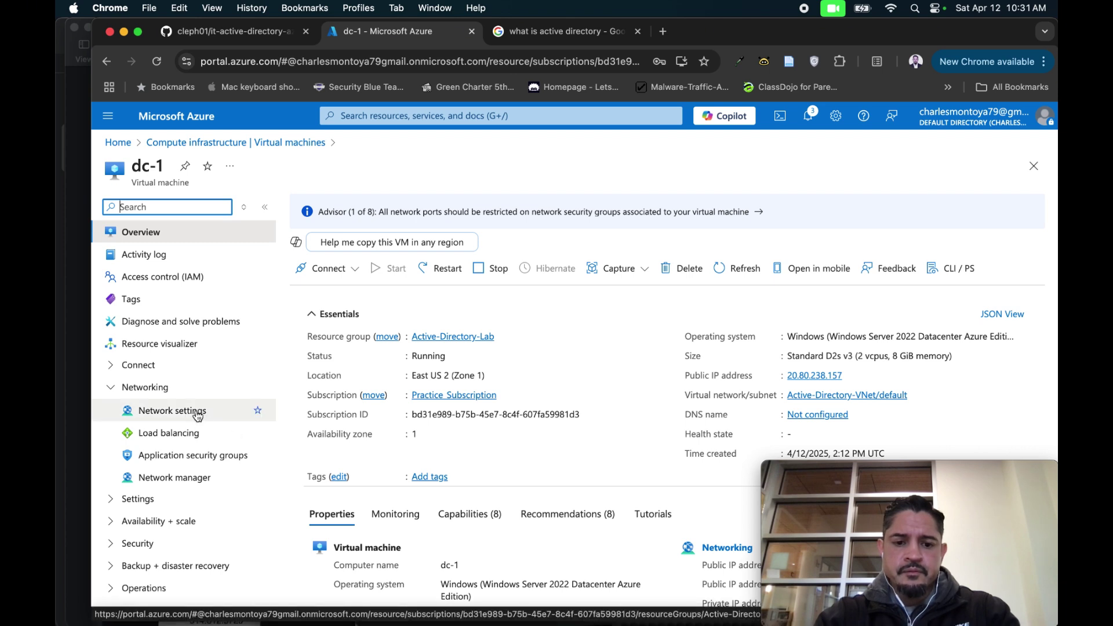
Show the IP configurations of dc-1's network interface dc-1866_z1 from its network settings.
{"action": "left_click", "coordinate": [197, 414]}
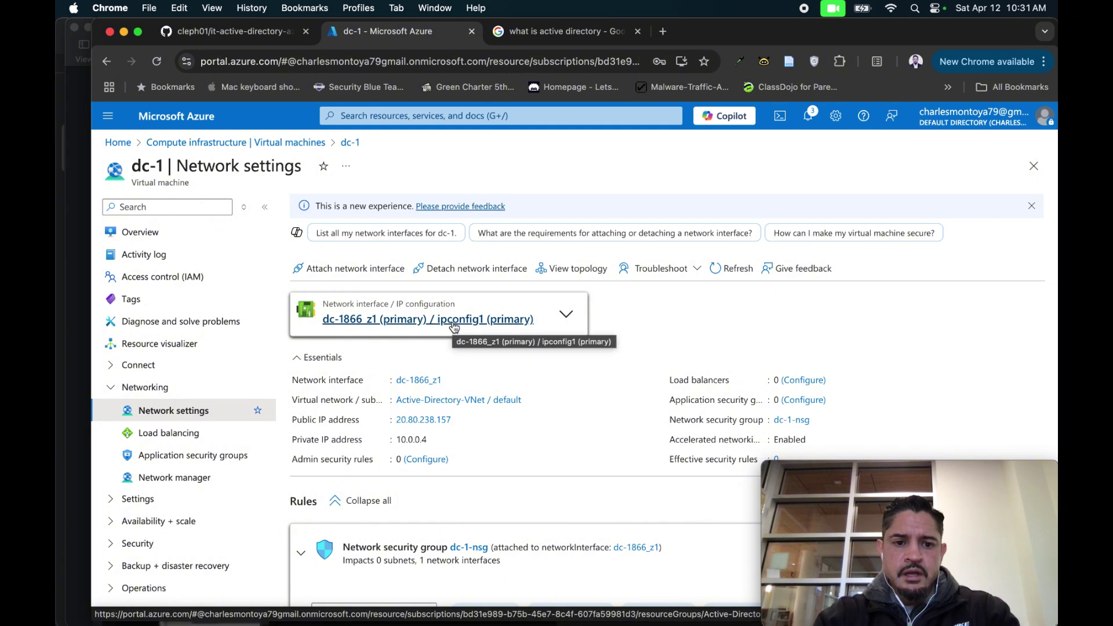
{"action": "left_click", "coordinate": [454, 327]}
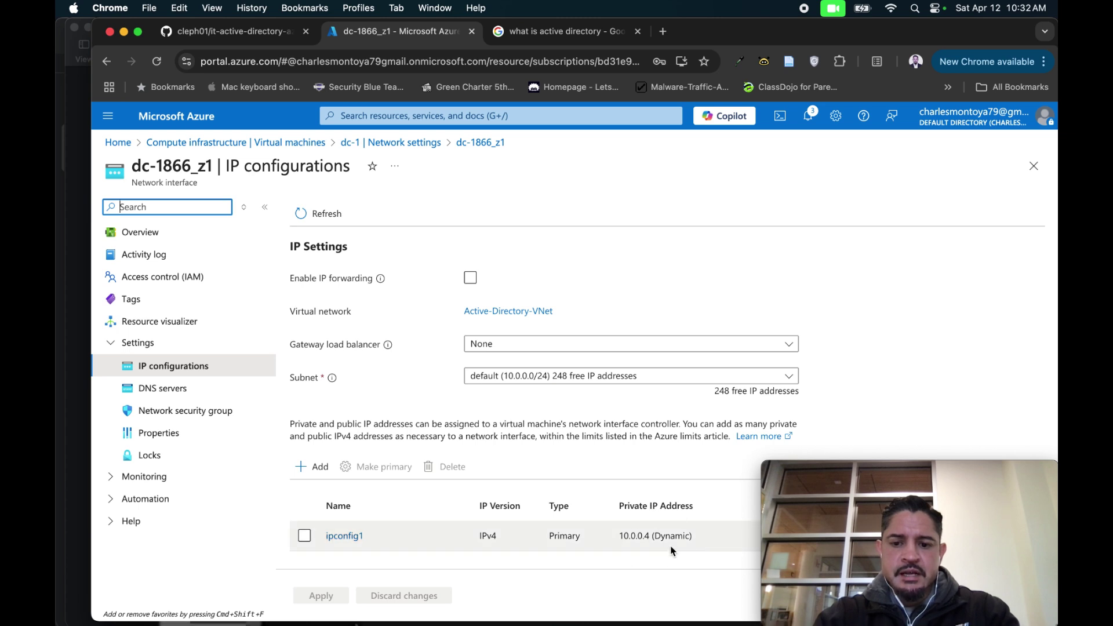
Change ipconfig1's private IP 10.0.0.4 allocation to Static and save it.
{"action": "mouse_move", "coordinate": [841, 486]}
{"action": "left_click_drag", "start_coordinate": [852, 471], "coordinate": [830, 298]}
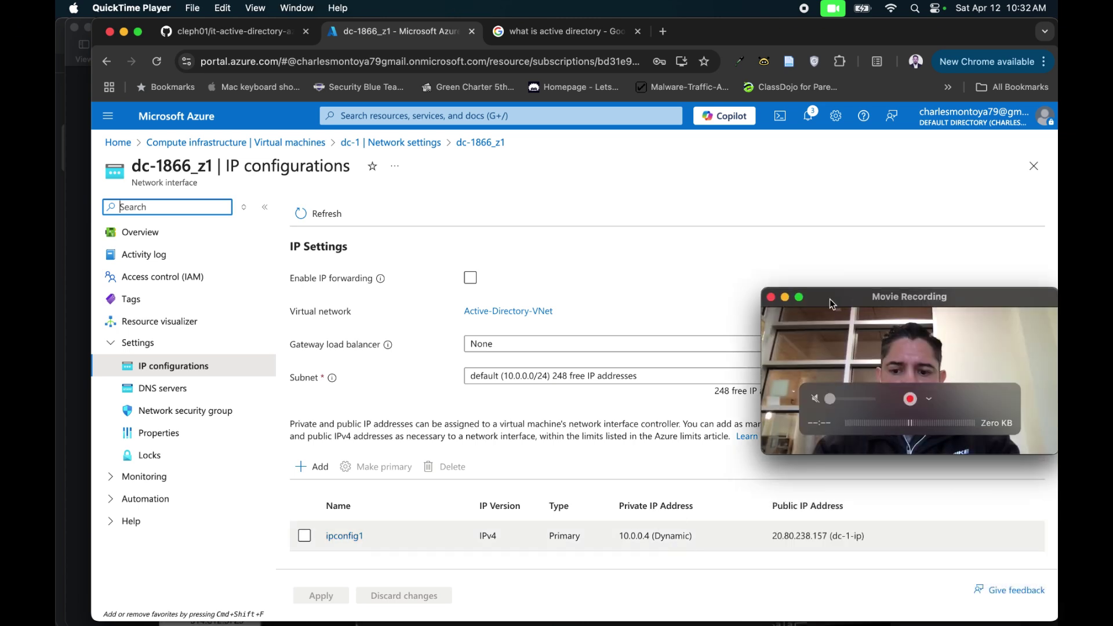
{"action": "scroll", "coordinate": [836, 542], "scroll_direction": "down", "scroll_amount": 1}
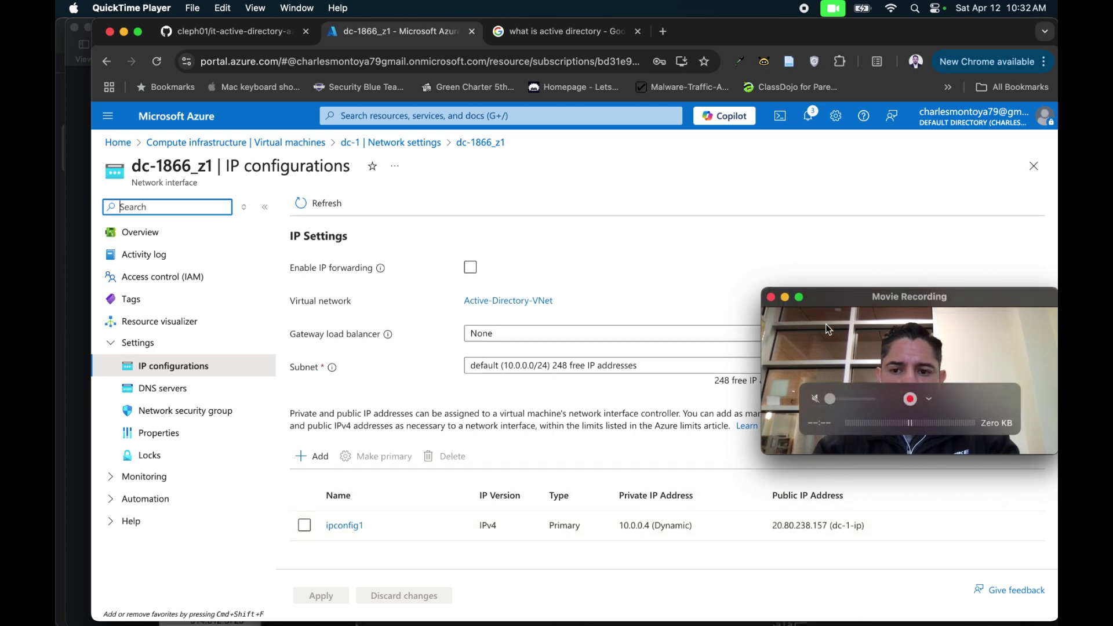
{"action": "left_click_drag", "start_coordinate": [843, 297], "coordinate": [840, 456]}
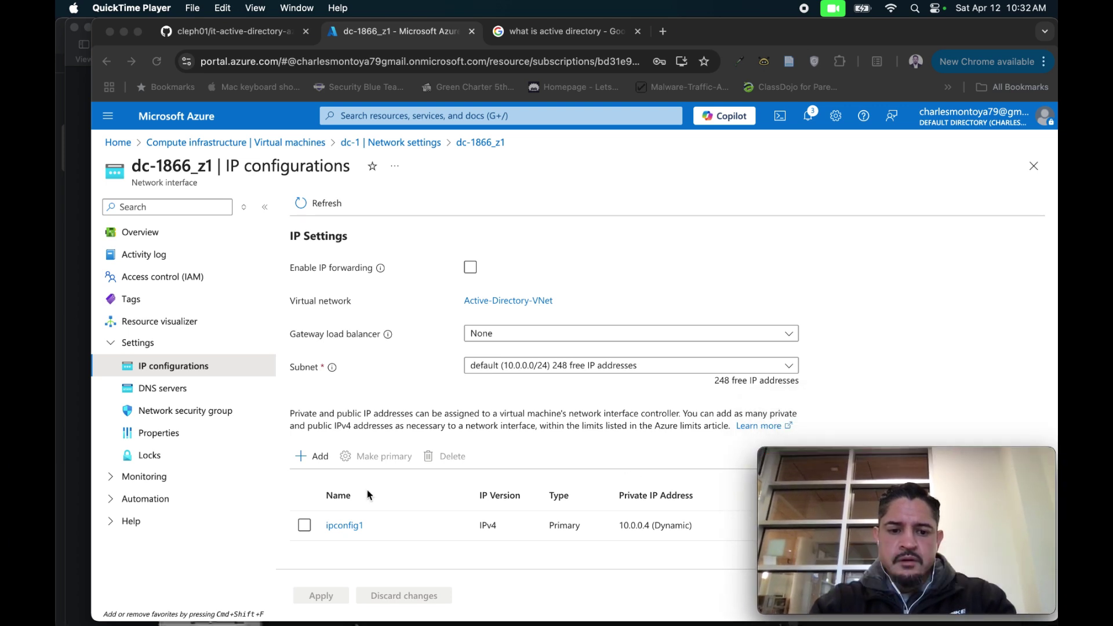
{"action": "left_click", "coordinate": [350, 527]}
{"action": "left_click", "coordinate": [353, 526]}
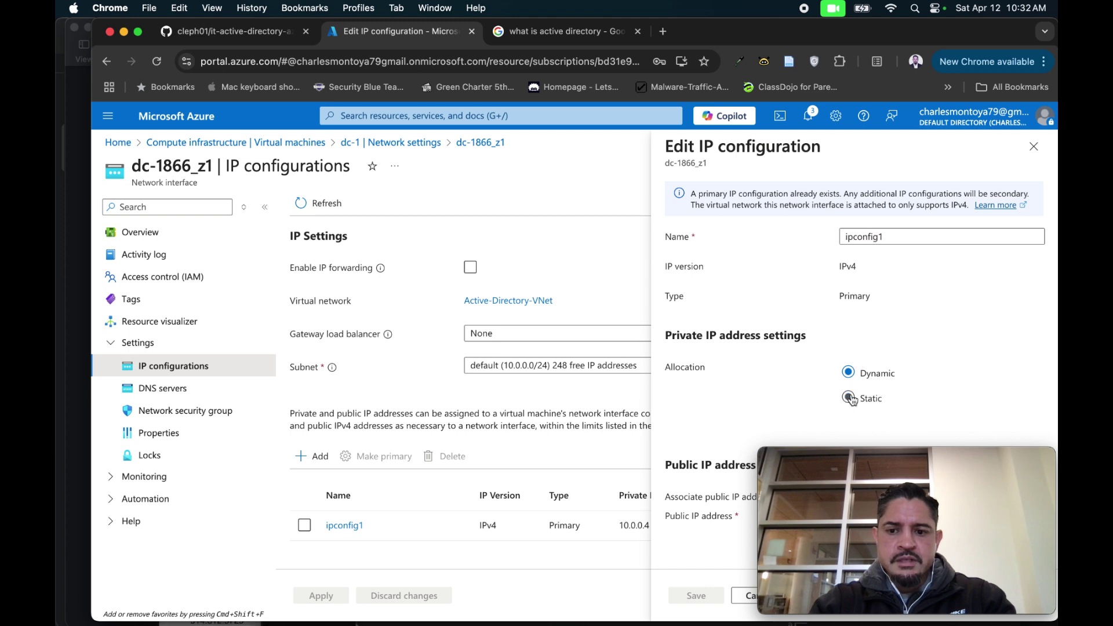
{"action": "left_click", "coordinate": [850, 398]}
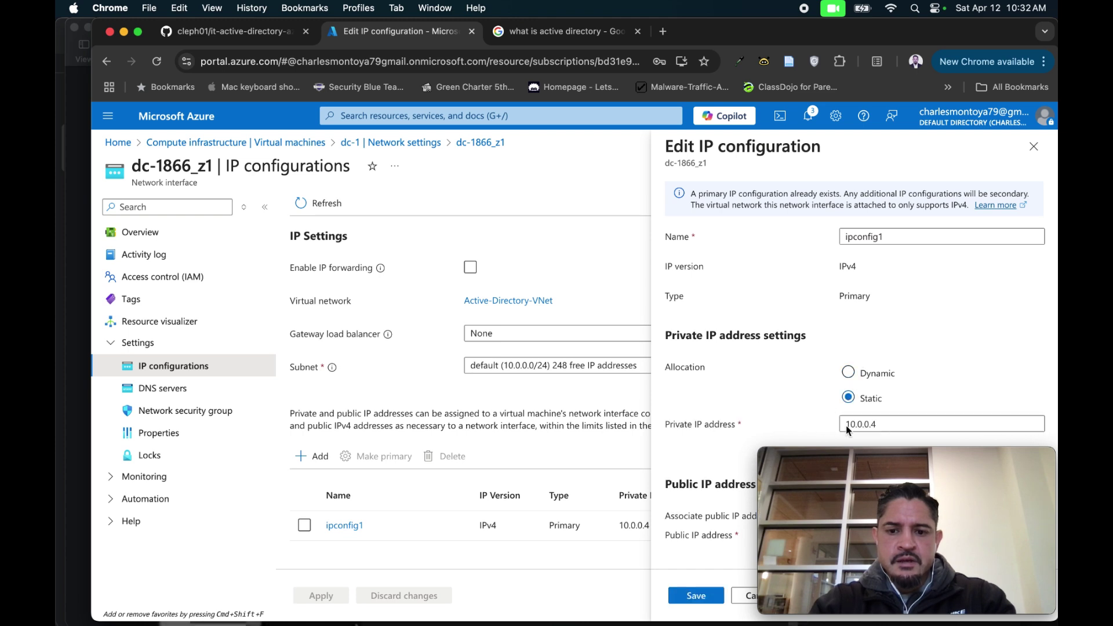
{"action": "left_click", "coordinate": [877, 428]}
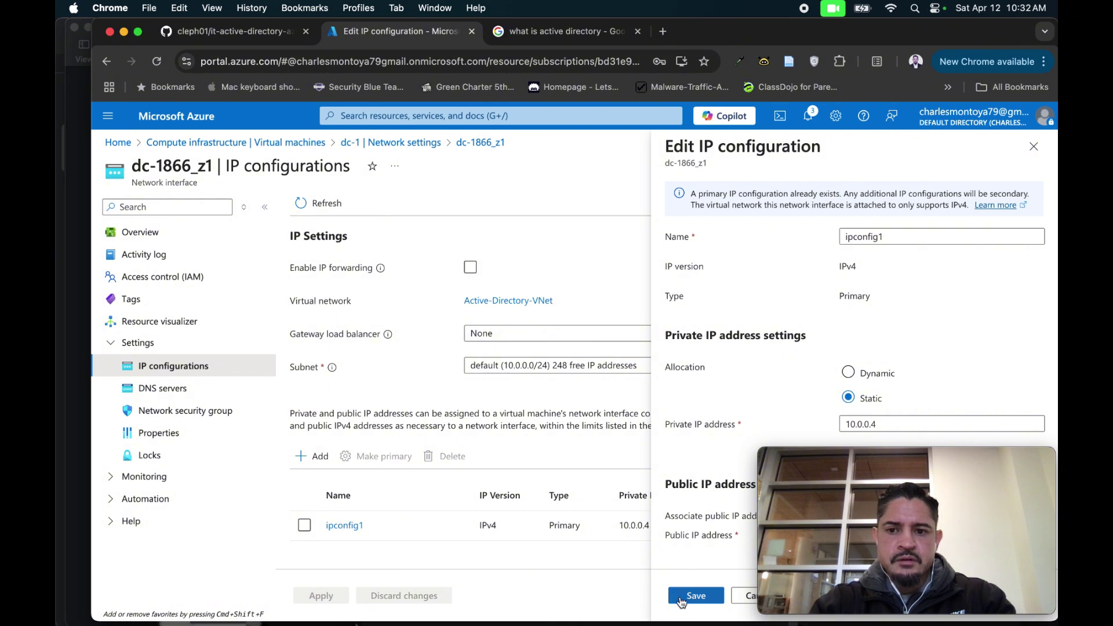
{"action": "left_click", "coordinate": [682, 602]}
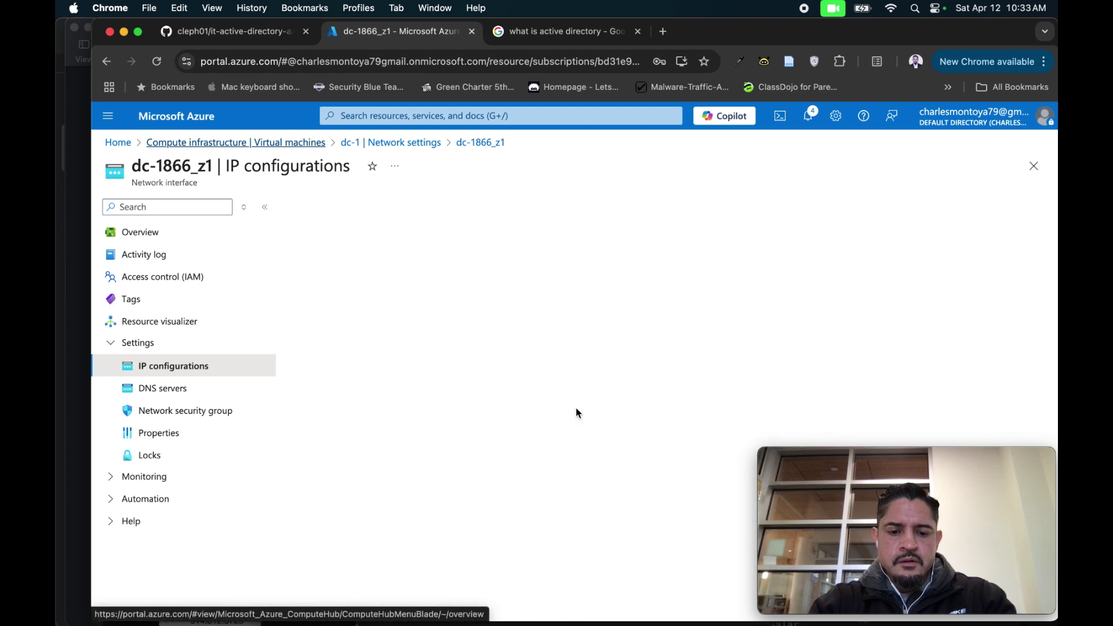
{"action": "mouse_move", "coordinate": [497, 603]}
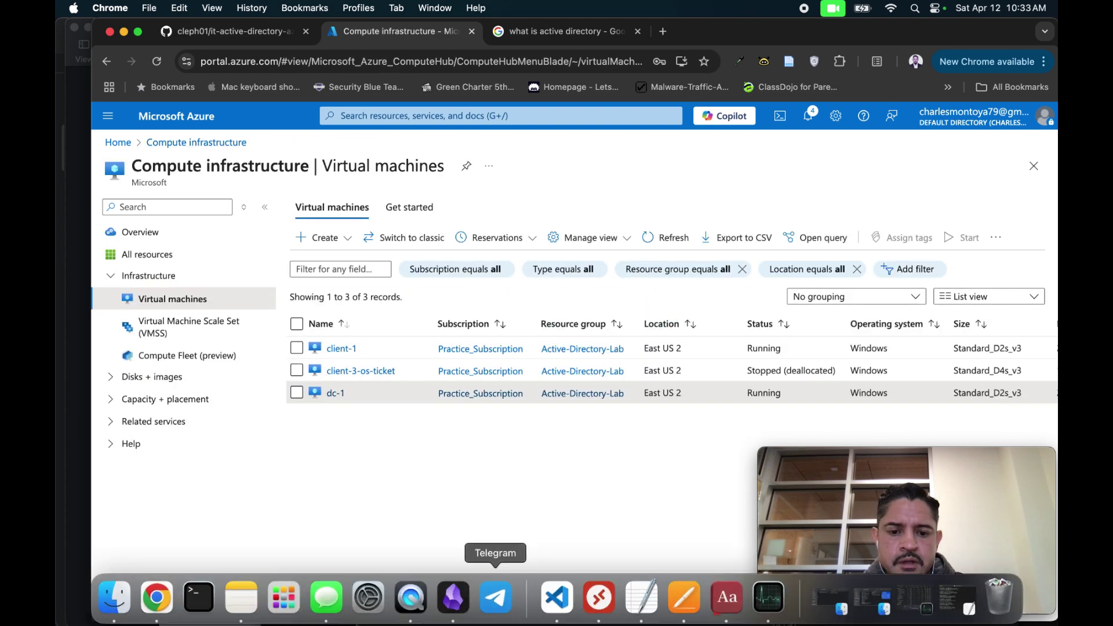
Launch Microsoft Remote Desktop, start connecting to dc-1, and enter username labuser.
{"action": "left_click", "coordinate": [599, 604]}
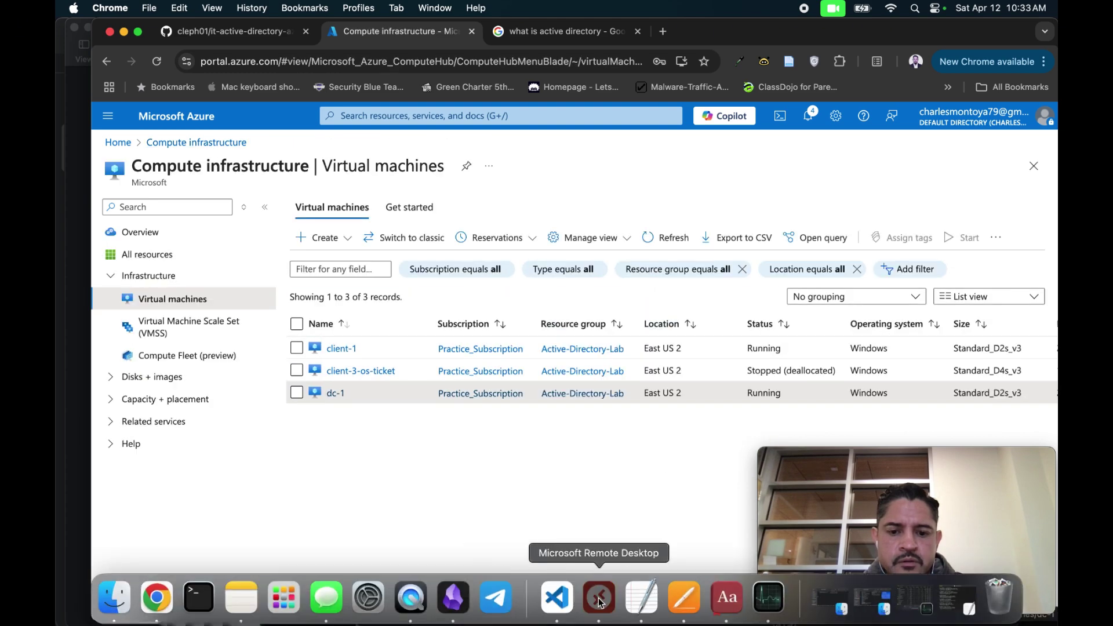
{"action": "left_click", "coordinate": [513, 290]}
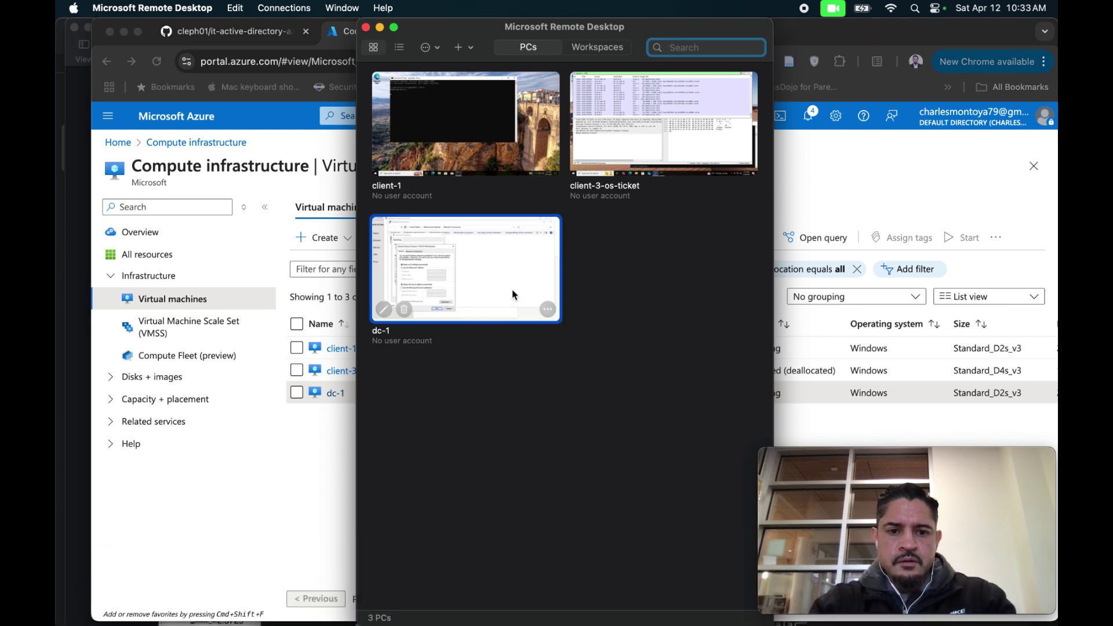
{"action": "double_click", "coordinate": [512, 290]}
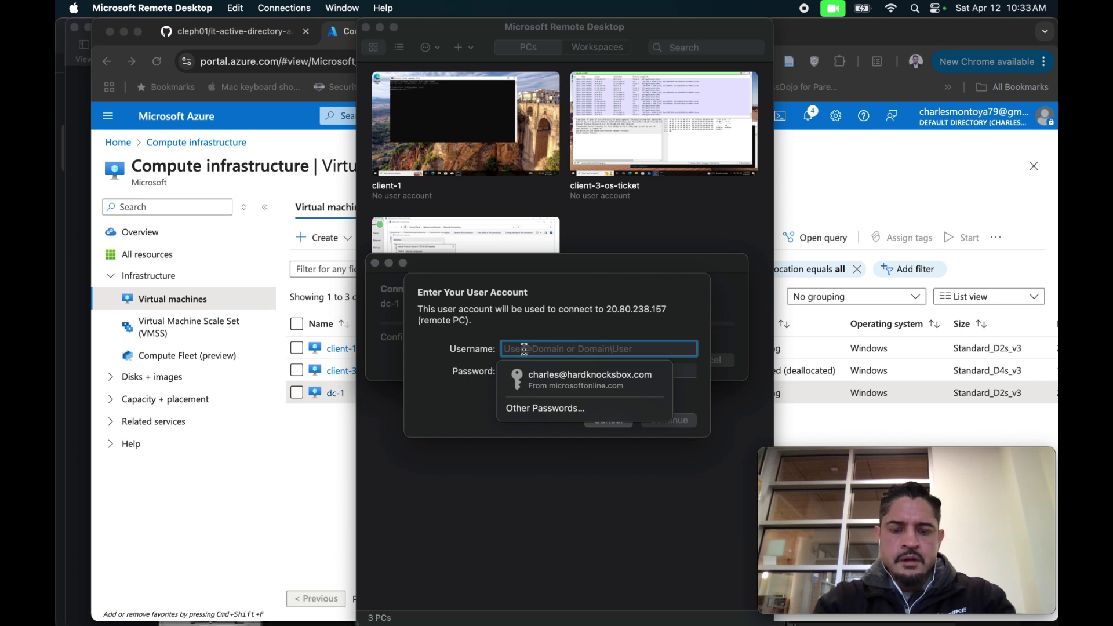
{"action": "type", "text": "labuyser"}
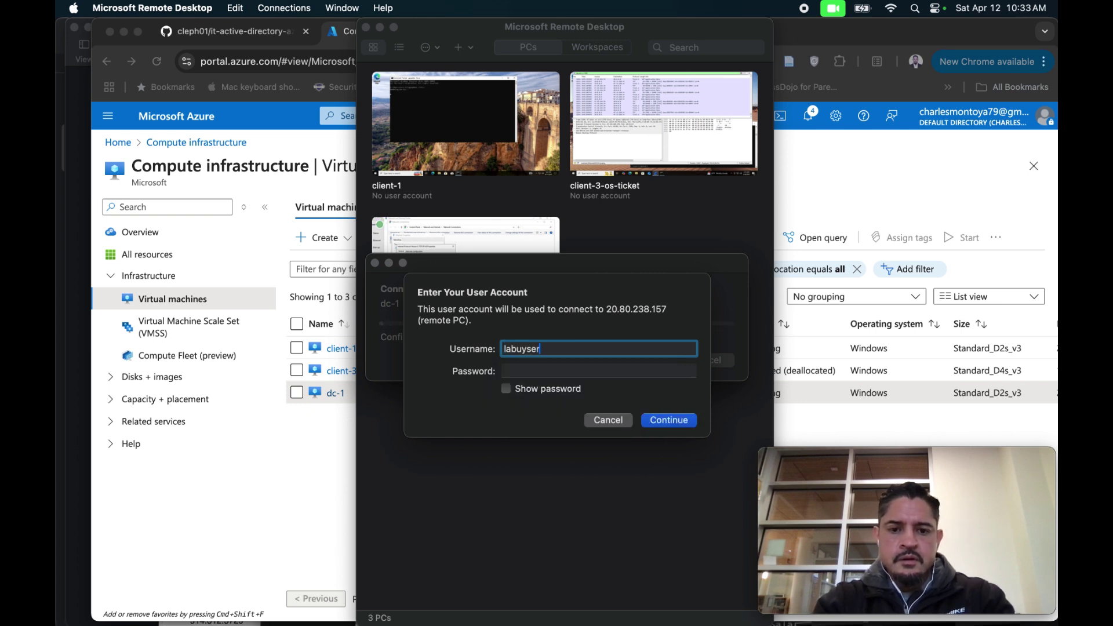
{"action": "key", "text": "BackSpace"}
{"action": "key", "text": "BackSpace"}
{"action": "key", "text": "BackSpace"}
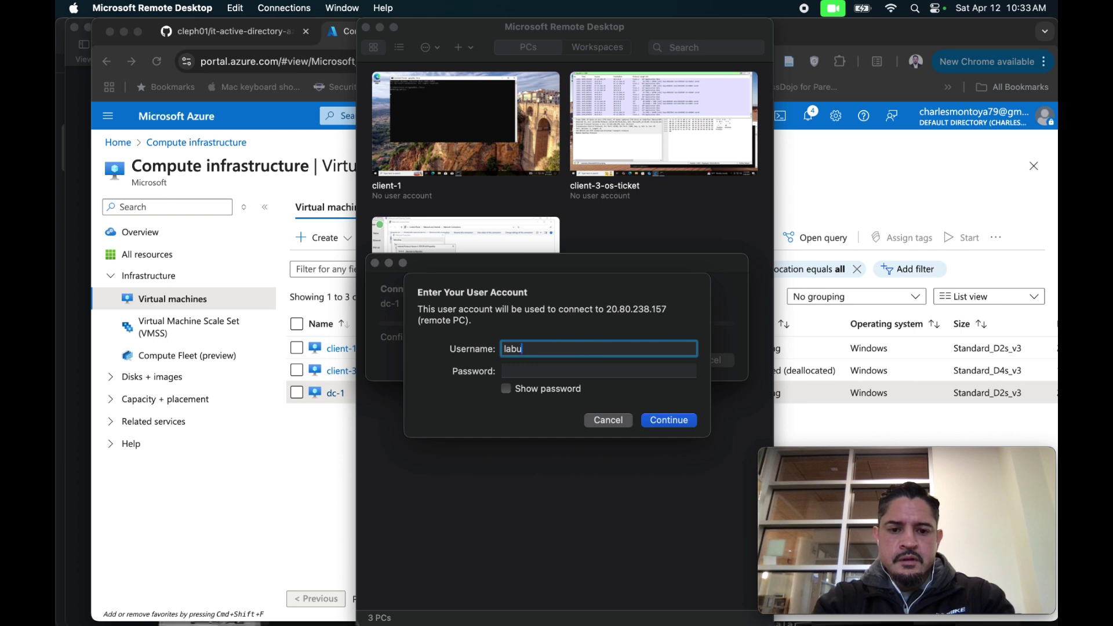
{"action": "type", "text": "ser"}
Enter the labuser password, submit, and accept dc-1's certificate warning.
{"action": "key", "text": "Tab"}
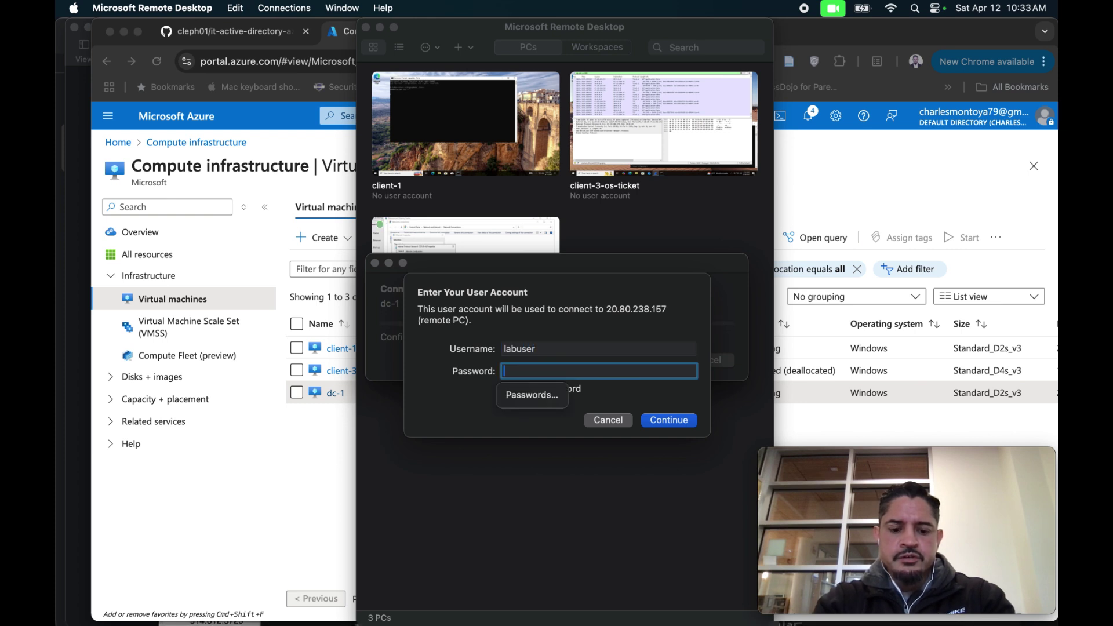
{"action": "type", "text": "Cy••"}
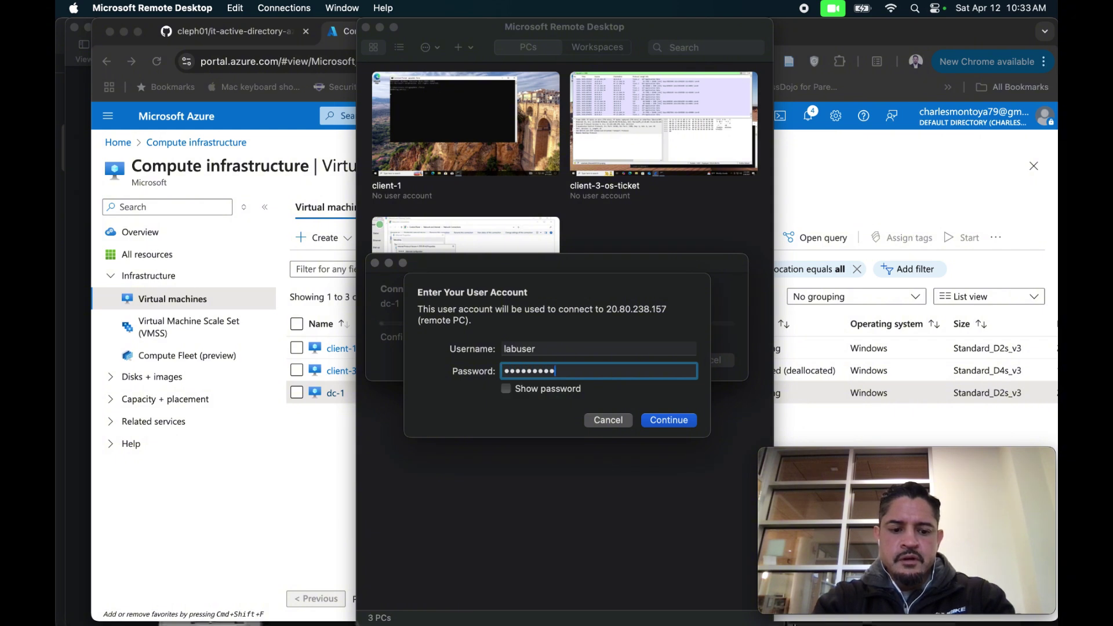
{"action": "key", "text": "BackSpace"}
{"action": "key", "text": "BackSpace"}
{"action": "key", "text": "BackSpace"}
{"action": "key", "text": "BackSpace"}
{"action": "key", "text": "BackSpace"}
{"action": "key", "text": "BackSpace"}
{"action": "key", "text": "BackSpace"}
{"action": "key", "text": "BackSpace"}
{"action": "key", "text": "BackSpace"}
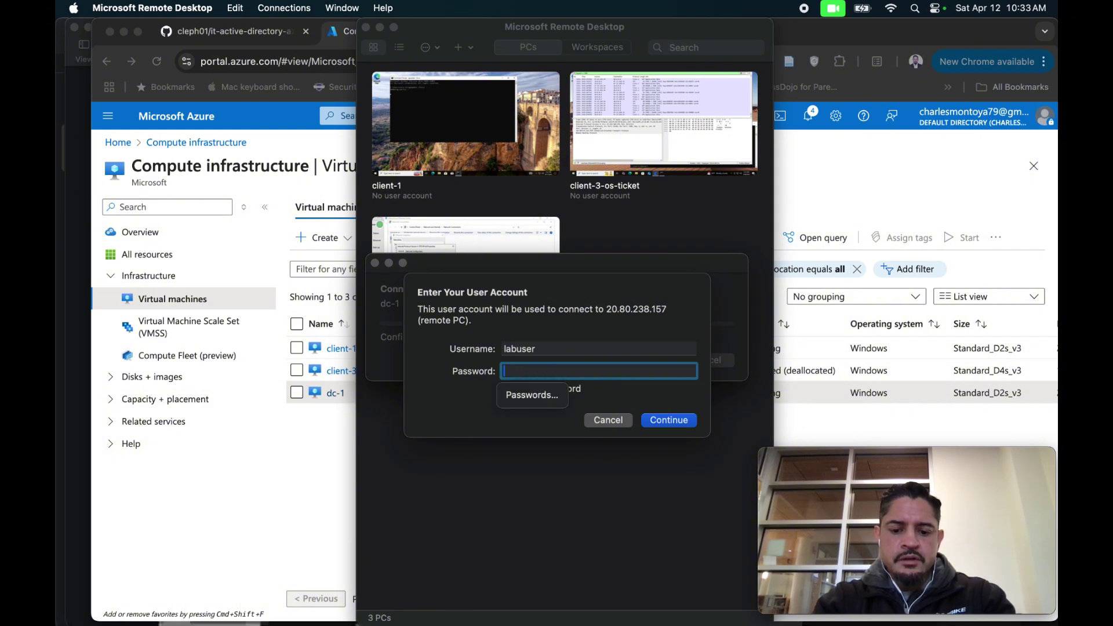
{"action": "type", "text": "••••••••"}
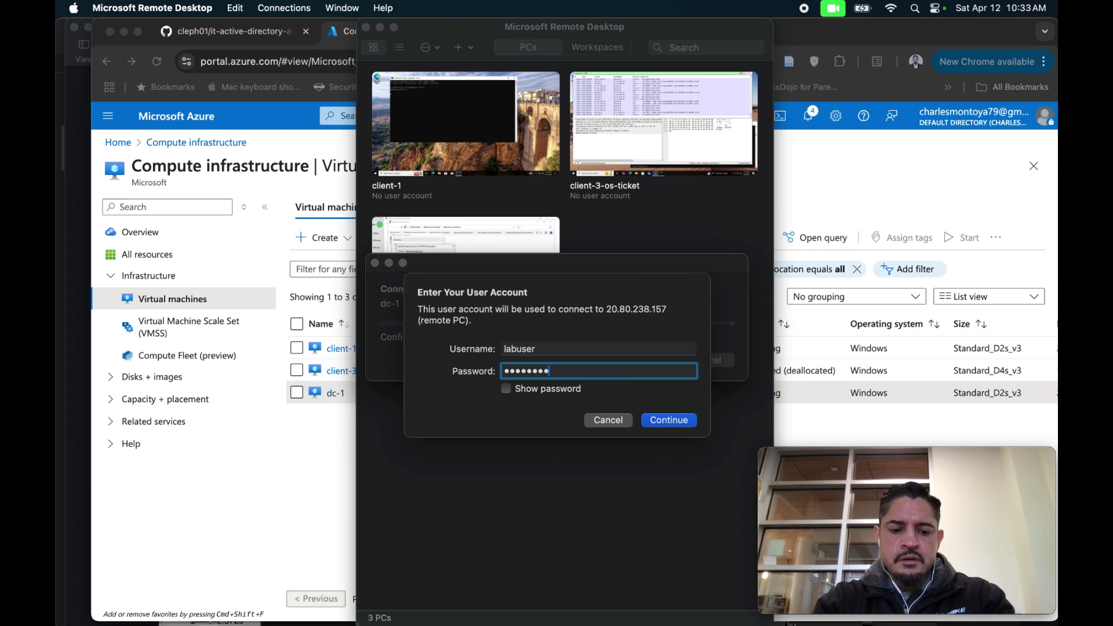
{"action": "type", "text": "••"}
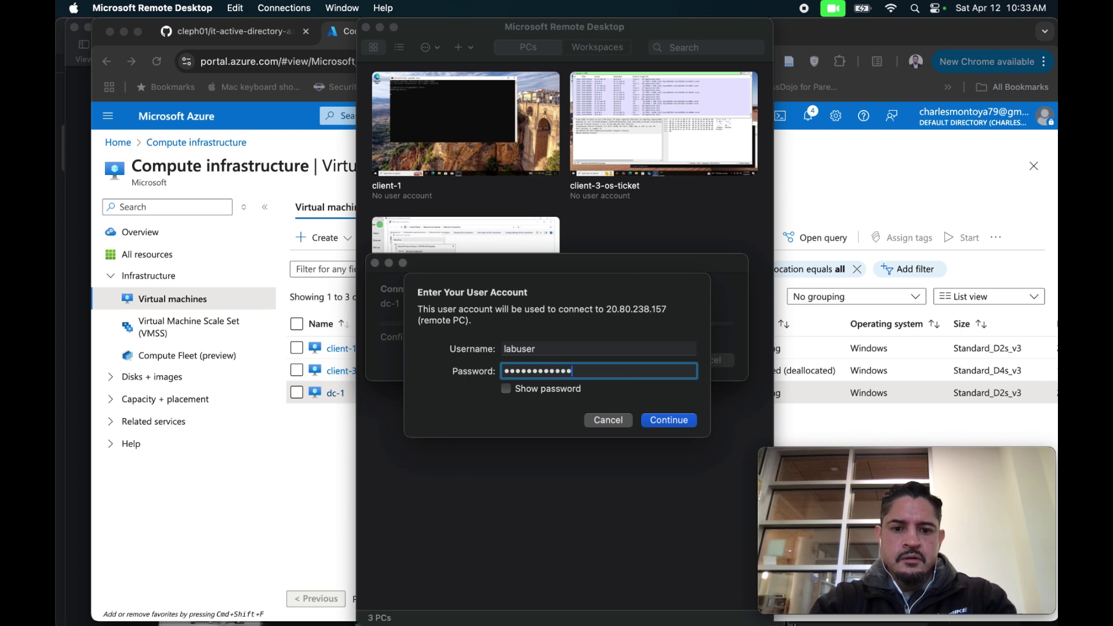
{"action": "left_click", "coordinate": [660, 423]}
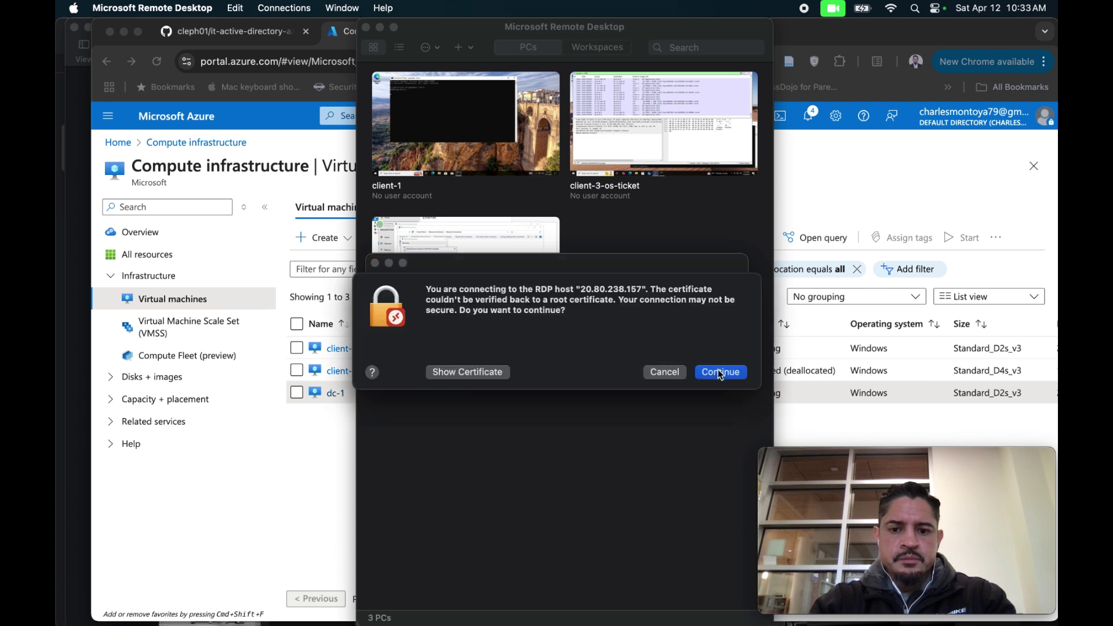
{"action": "left_click", "coordinate": [719, 372]}
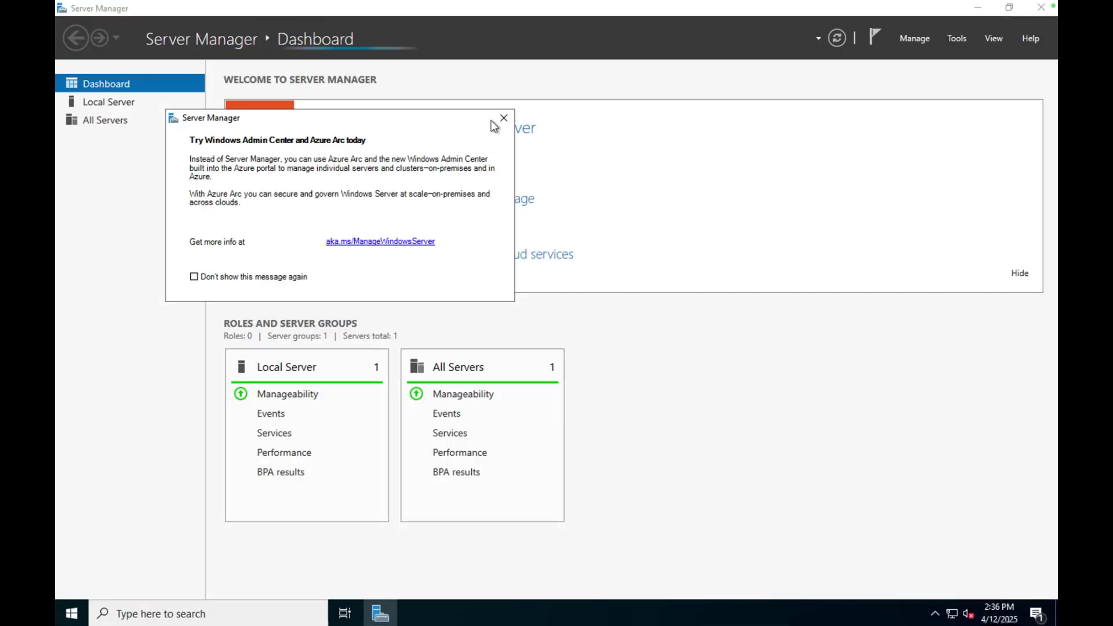
Close the Windows Admin Center promo and show Server Manager's Tools list.
{"action": "left_click", "coordinate": [503, 117]}
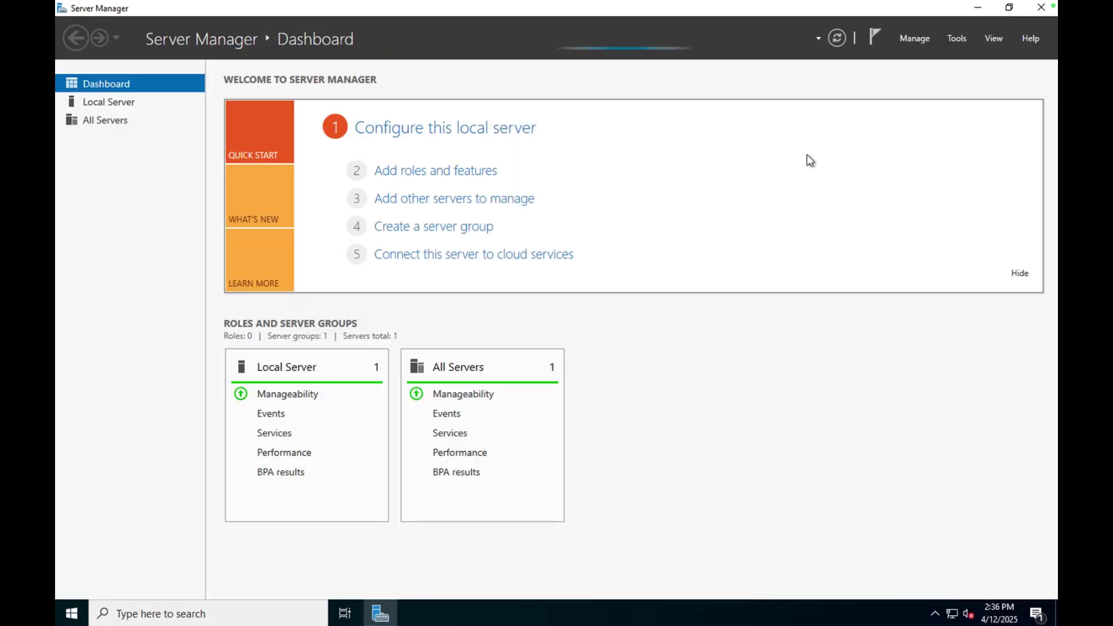
{"action": "left_click", "coordinate": [964, 42]}
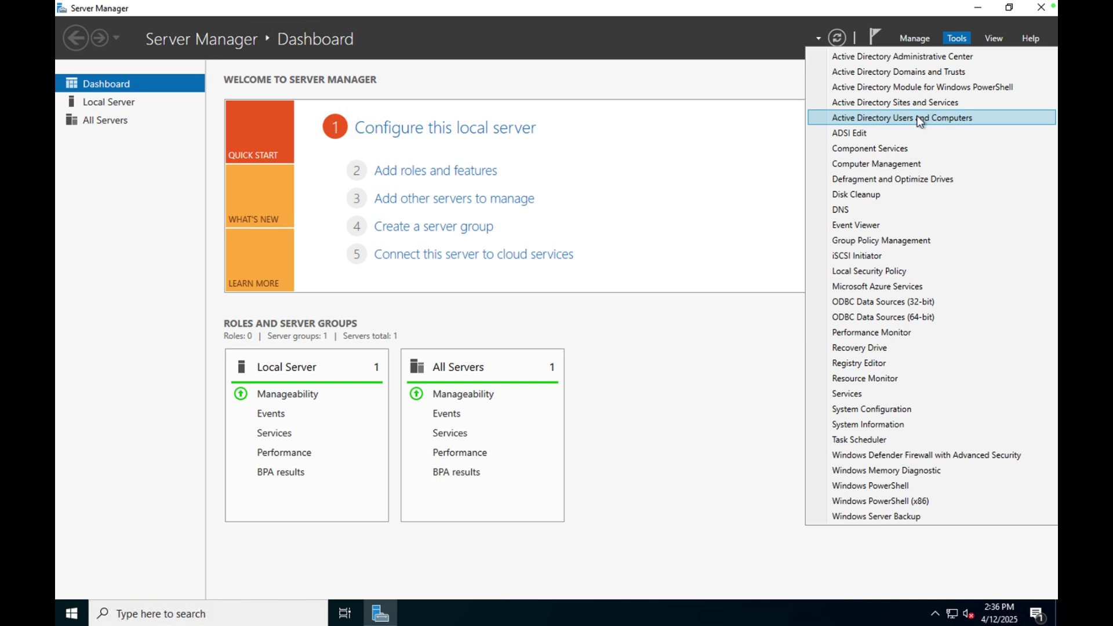
Launch Active Directory Users and Computers and expand the mydomain.com domain.
{"action": "left_click", "coordinate": [920, 119]}
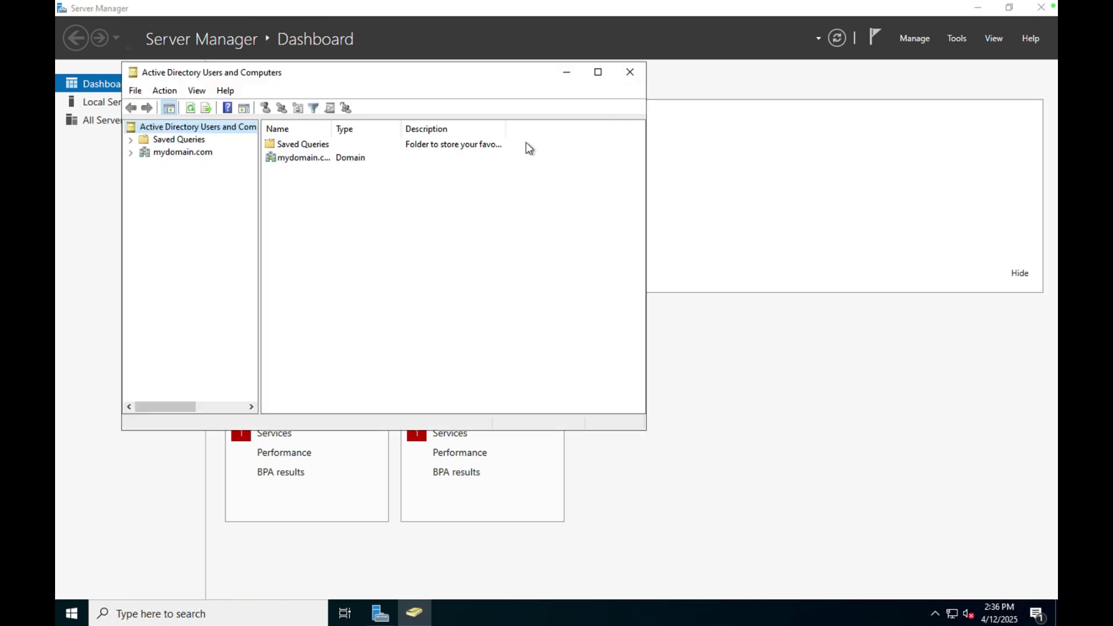
{"action": "left_click", "coordinate": [129, 153]}
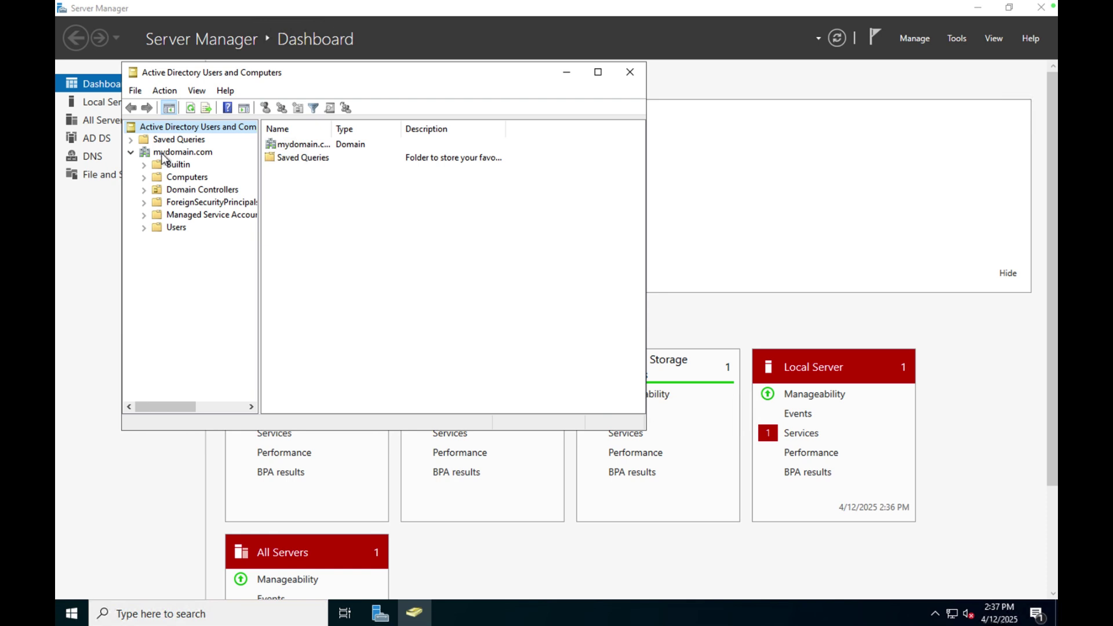
Create organizational units _ADMINS and _CLIENTS under mydomain.com.
{"action": "right_click", "coordinate": [163, 154]}
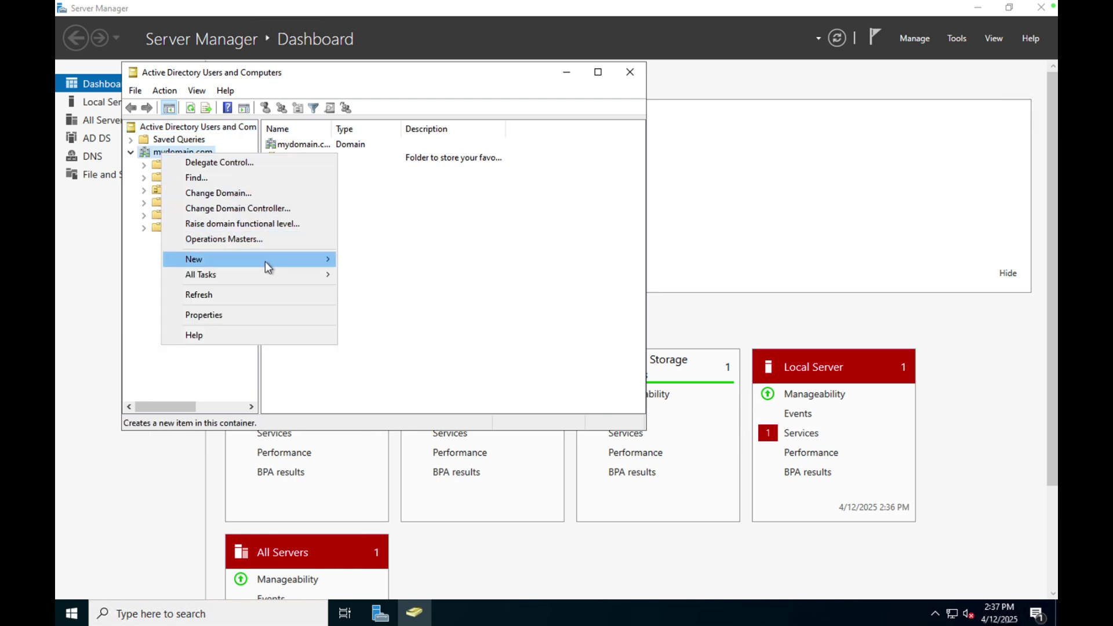
{"action": "mouse_move", "coordinate": [269, 263]}
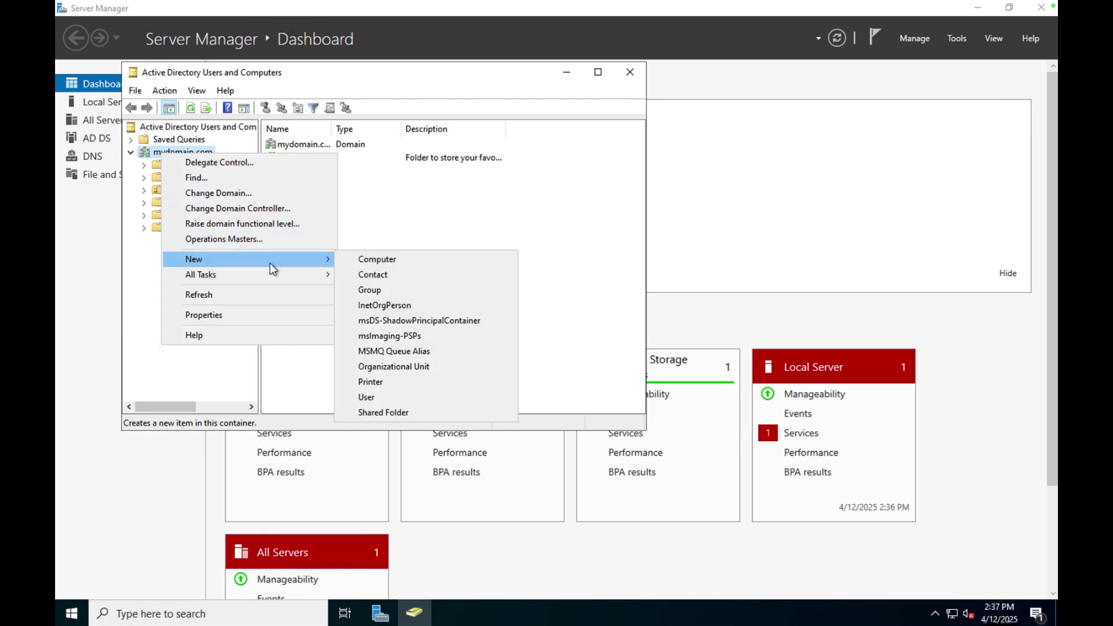
{"action": "left_click", "coordinate": [393, 366]}
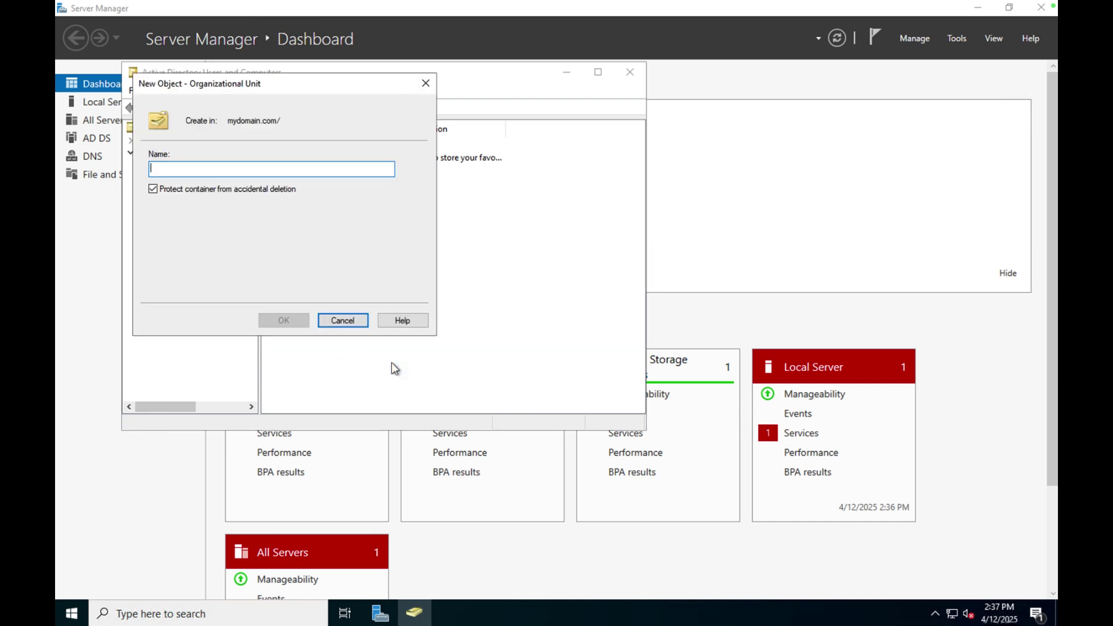
{"action": "type", "text": "_ADMINS"}
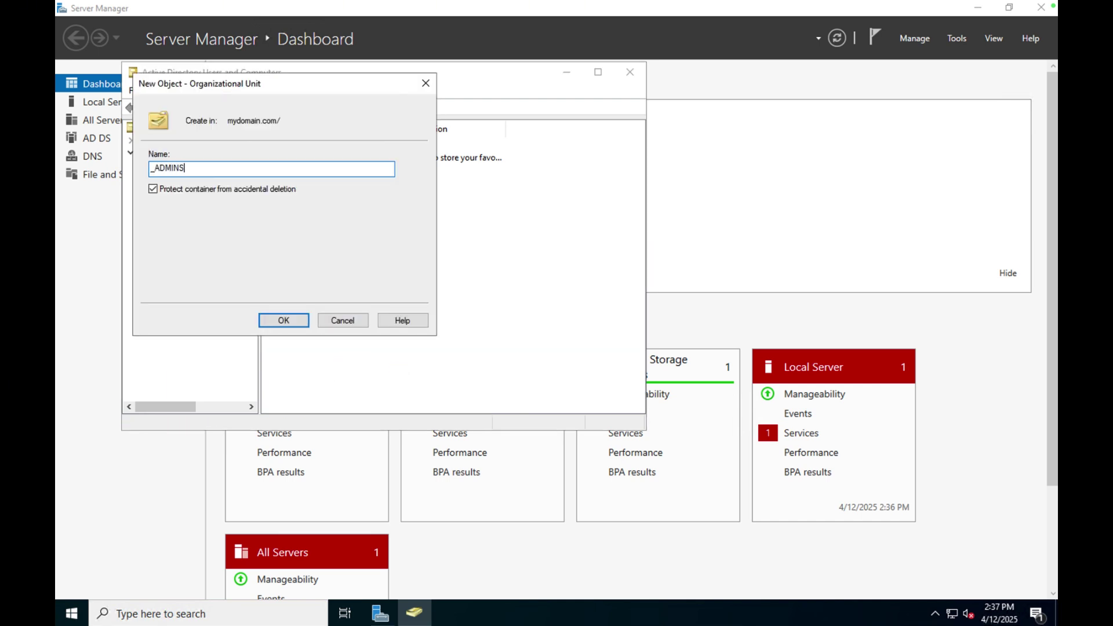
{"action": "left_click", "coordinate": [278, 321]}
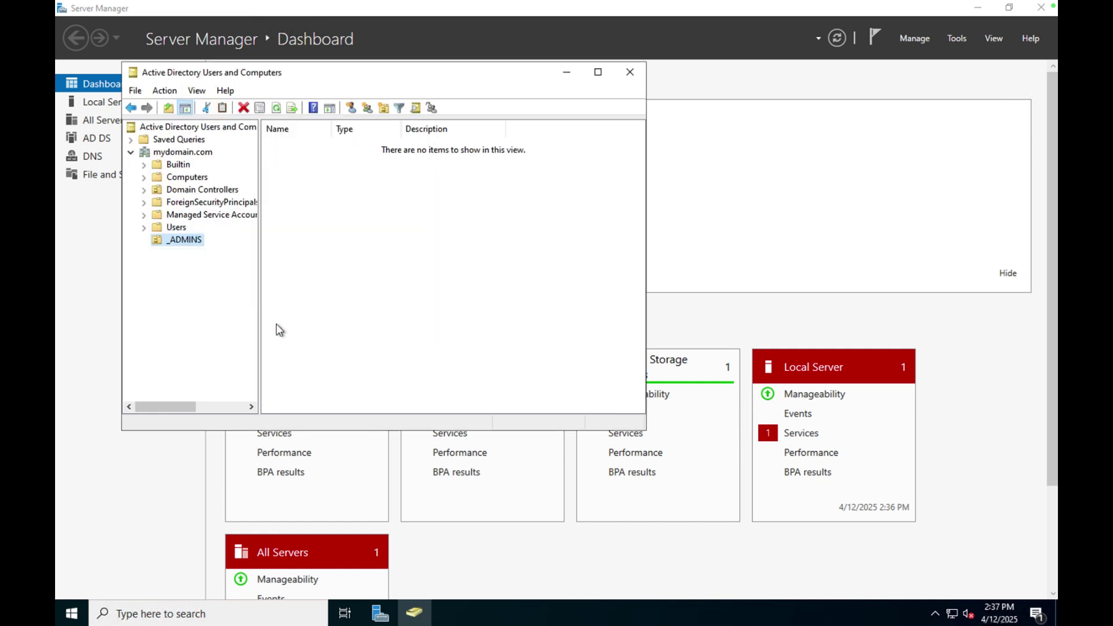
{"action": "right_click", "coordinate": [190, 155]}
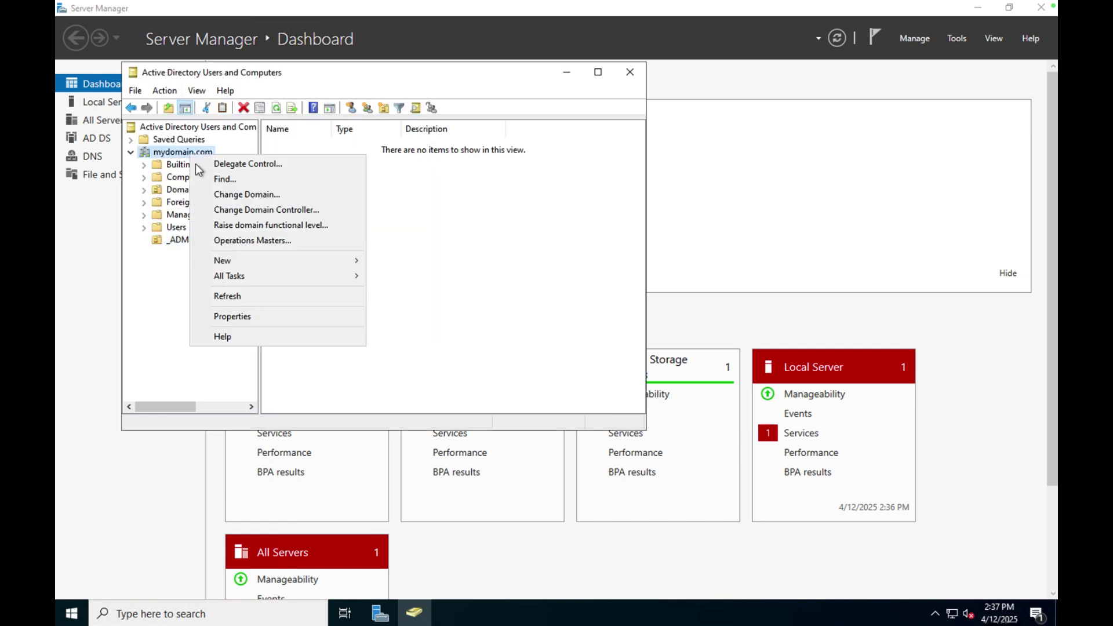
{"action": "mouse_move", "coordinate": [247, 263]}
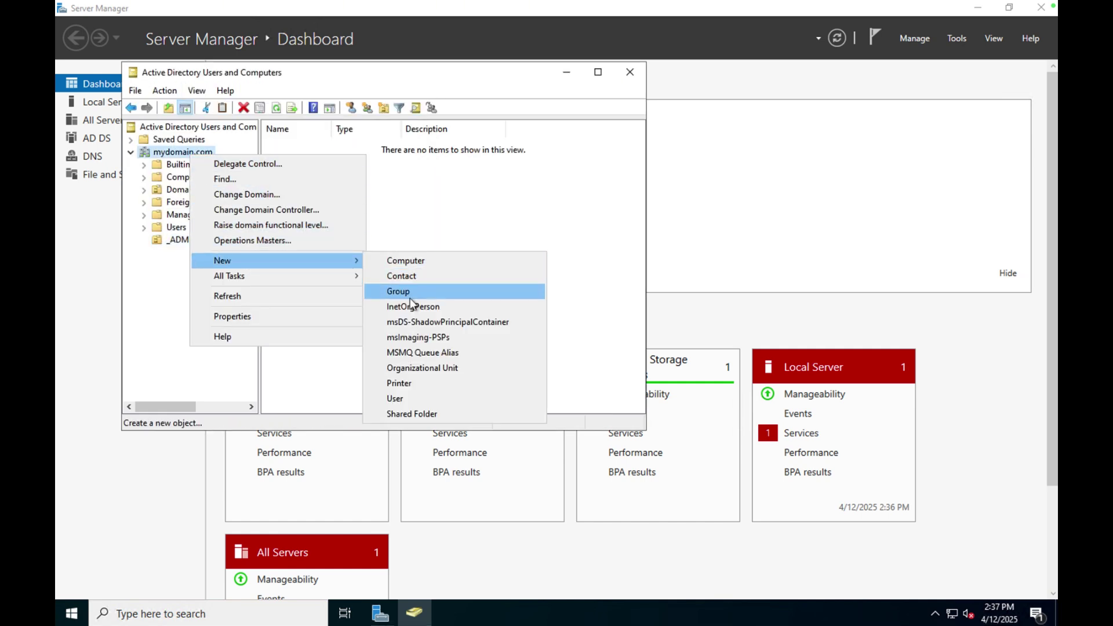
{"action": "left_click", "coordinate": [417, 370]}
{"action": "type", "text": "_"}
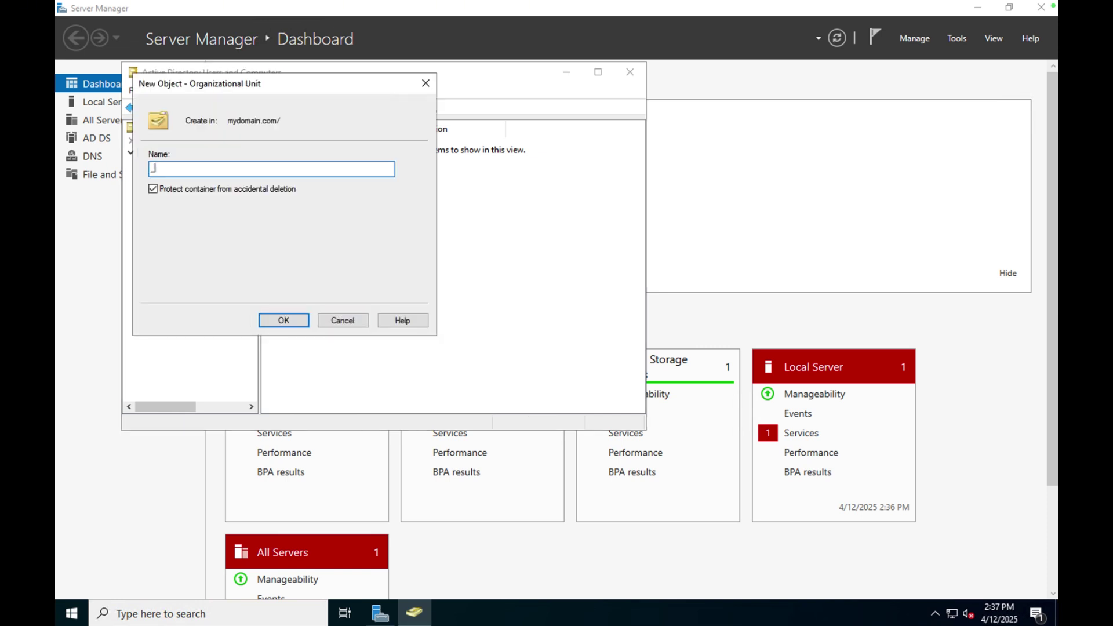
{"action": "type", "text": "CLIENTS"}
{"action": "left_click", "coordinate": [293, 320]}
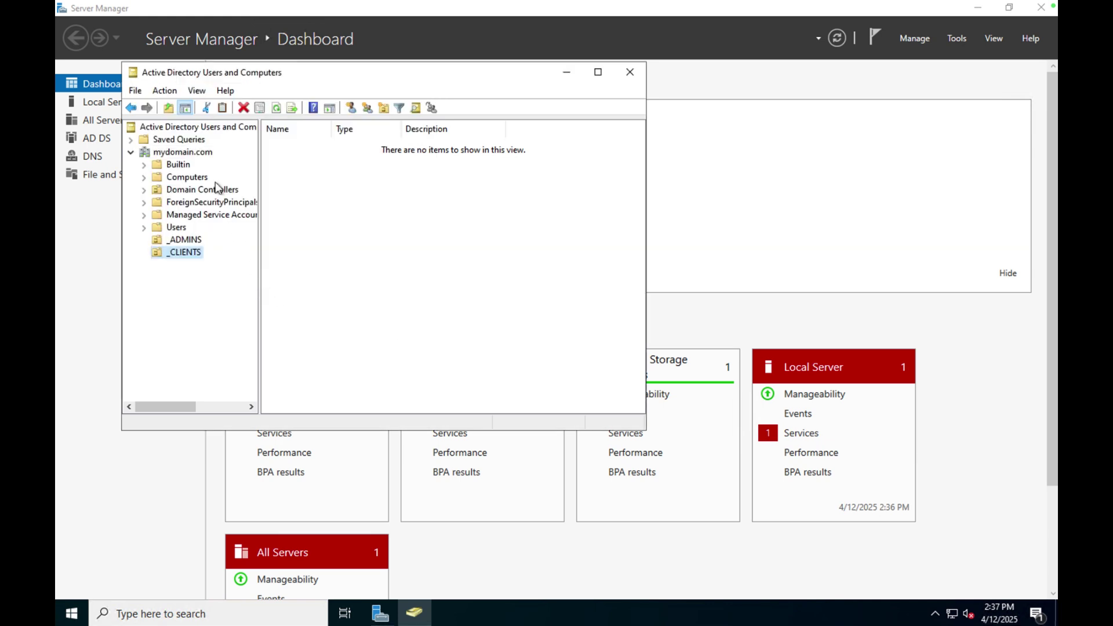
Create the _EMPLOYEES organizational unit and refresh mydomain.com to list all three.
{"action": "left_click", "coordinate": [199, 153]}
{"action": "right_click", "coordinate": [198, 153]}
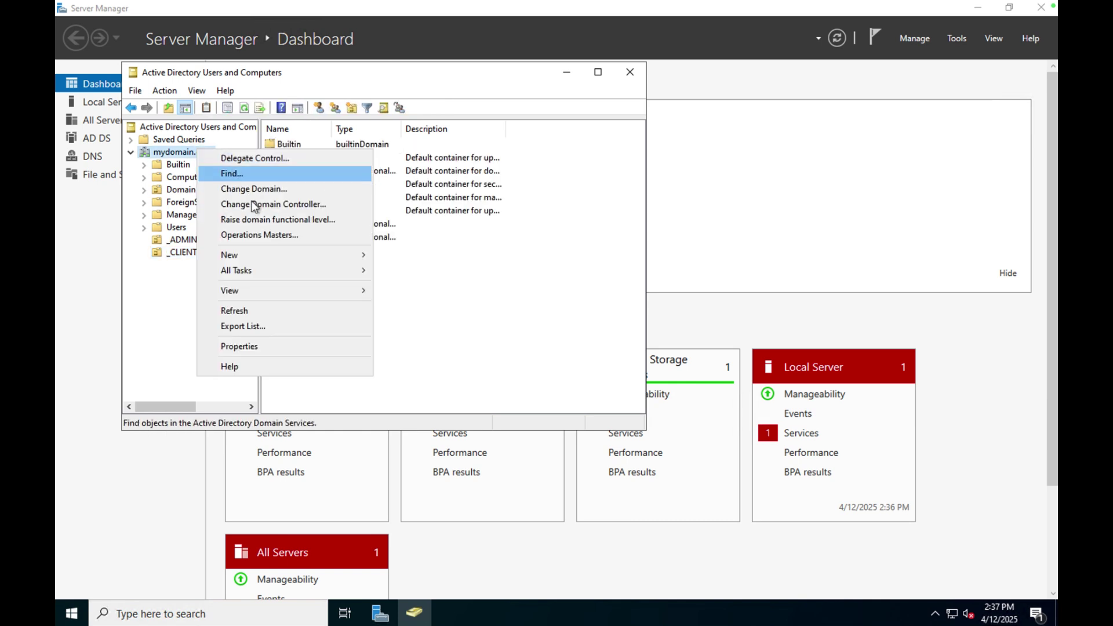
{"action": "mouse_move", "coordinate": [305, 258]}
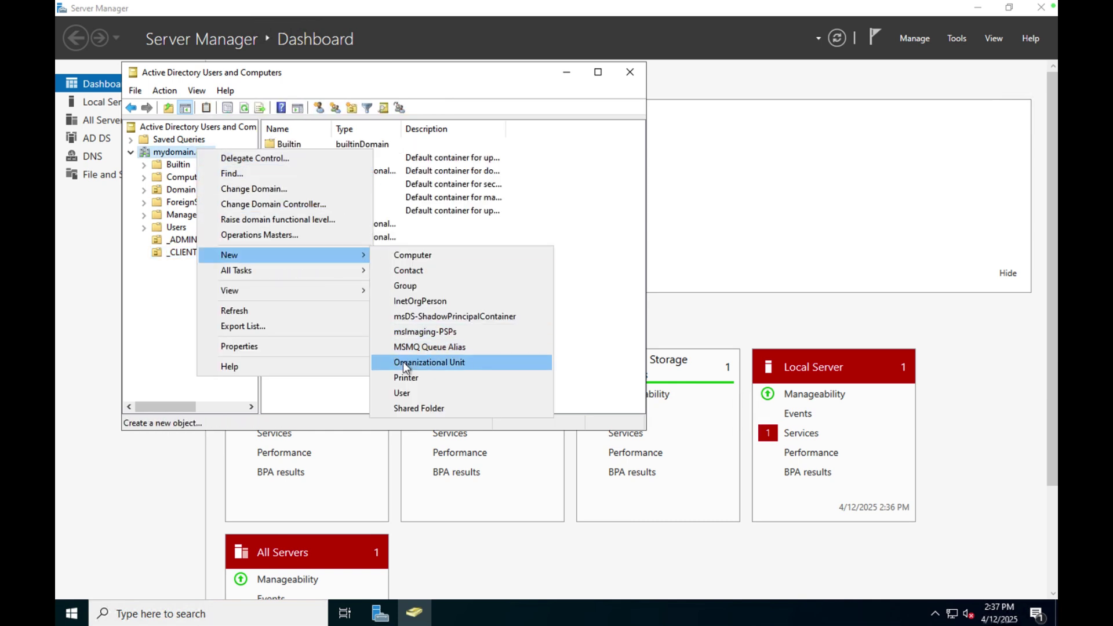
{"action": "left_click", "coordinate": [405, 363]}
{"action": "type", "text": "_EMP"}
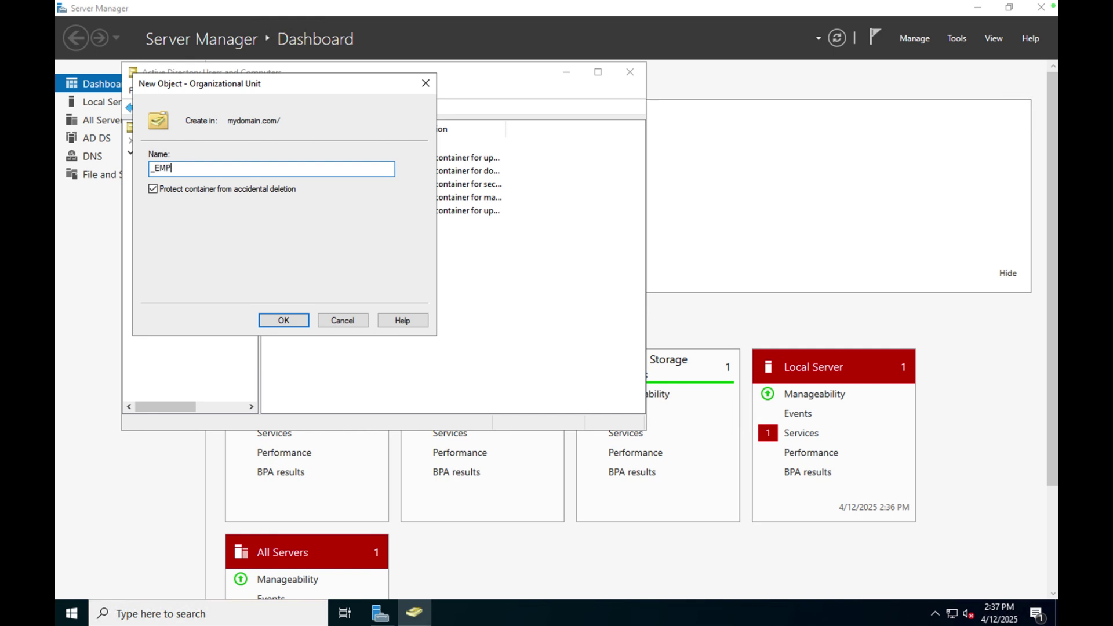
{"action": "type", "text": "LOYEES"}
{"action": "left_click", "coordinate": [291, 323]}
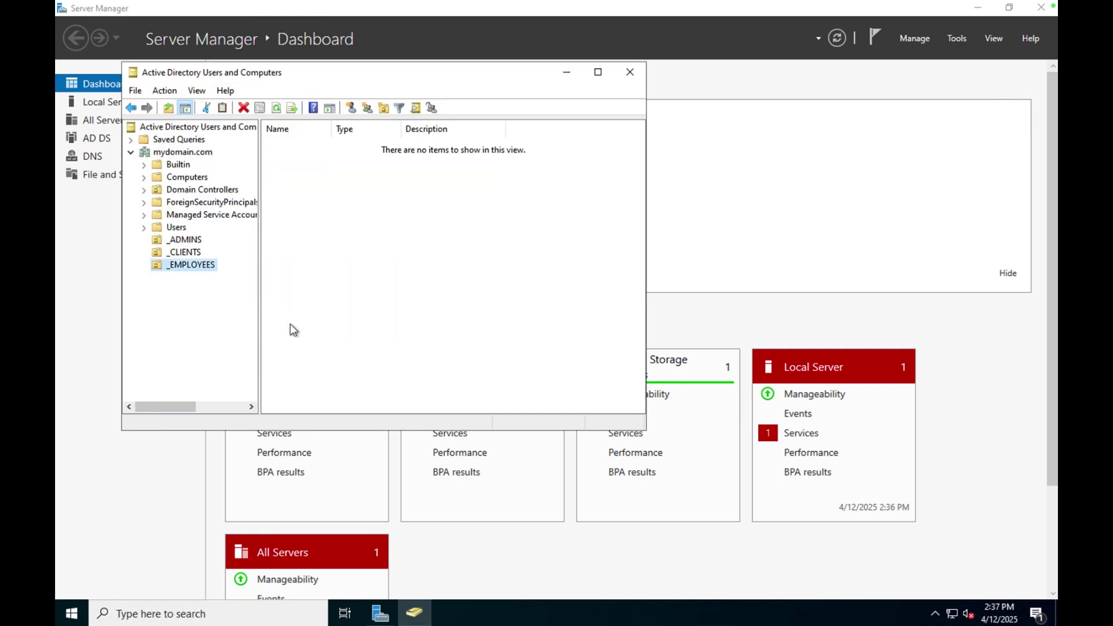
{"action": "right_click", "coordinate": [194, 155]}
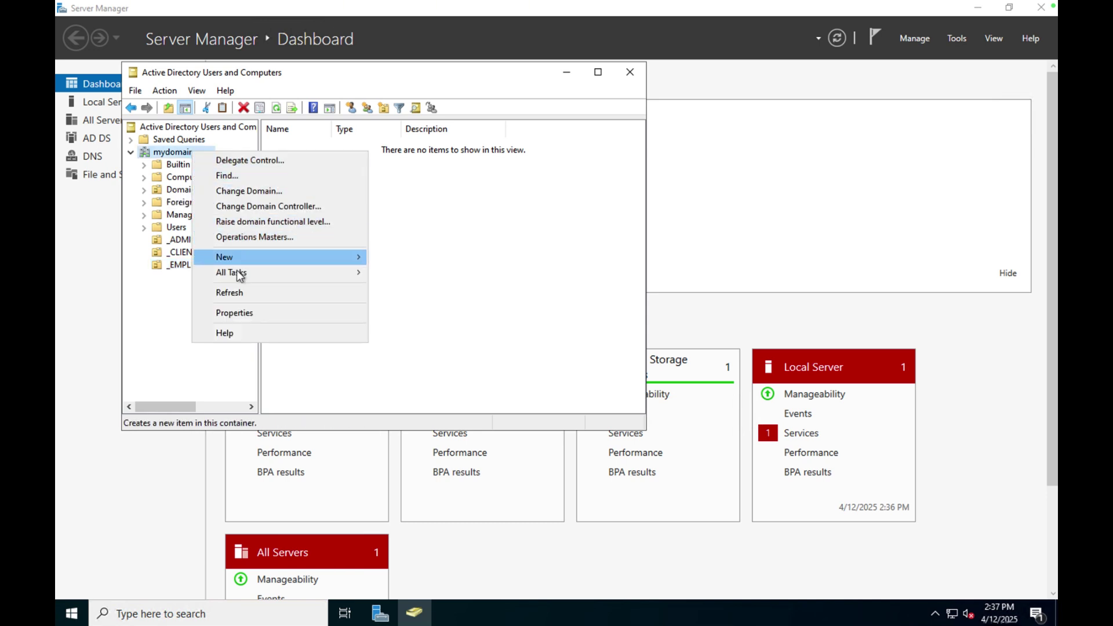
{"action": "left_click", "coordinate": [237, 295]}
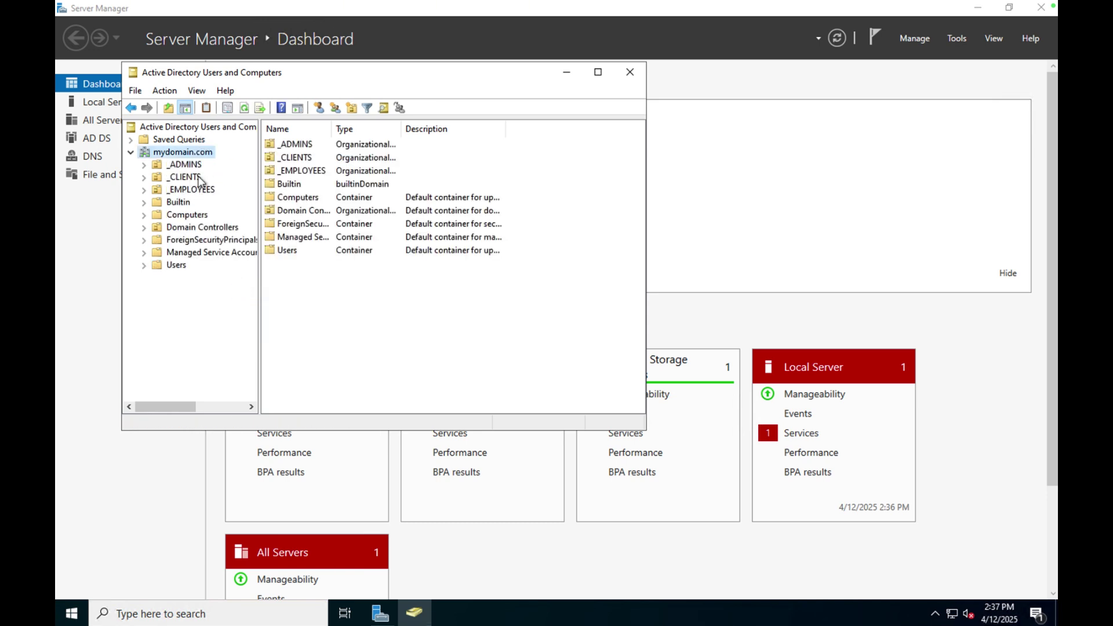
Start a new user in _ADMINS with first name, last name and logon name jane_admin.
{"action": "left_click", "coordinate": [185, 165]}
{"action": "right_click", "coordinate": [189, 167]}
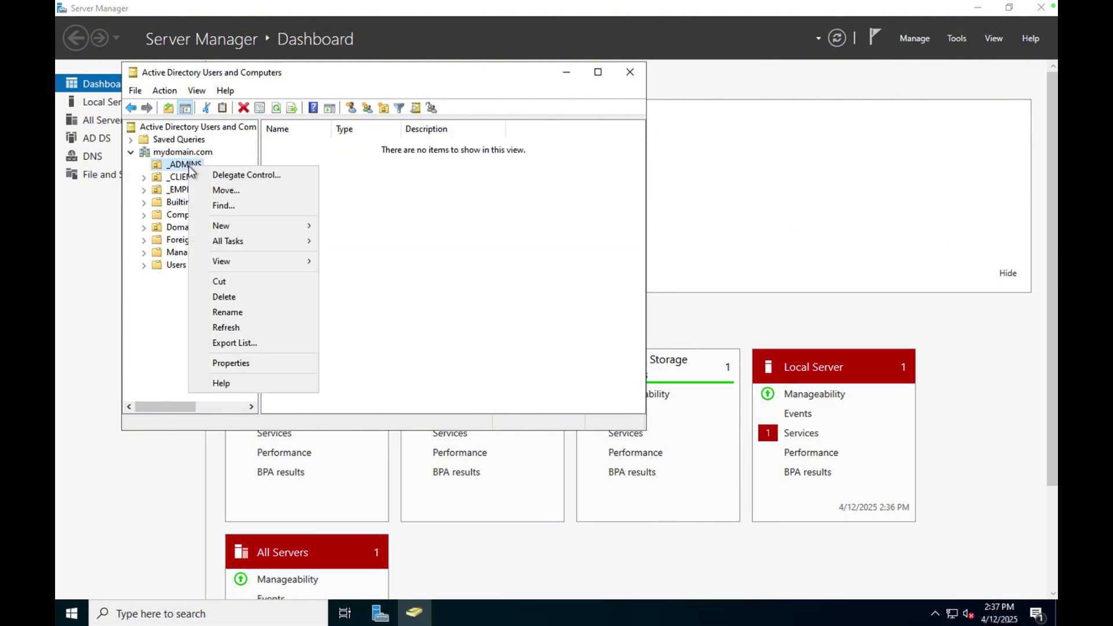
{"action": "mouse_move", "coordinate": [259, 234]}
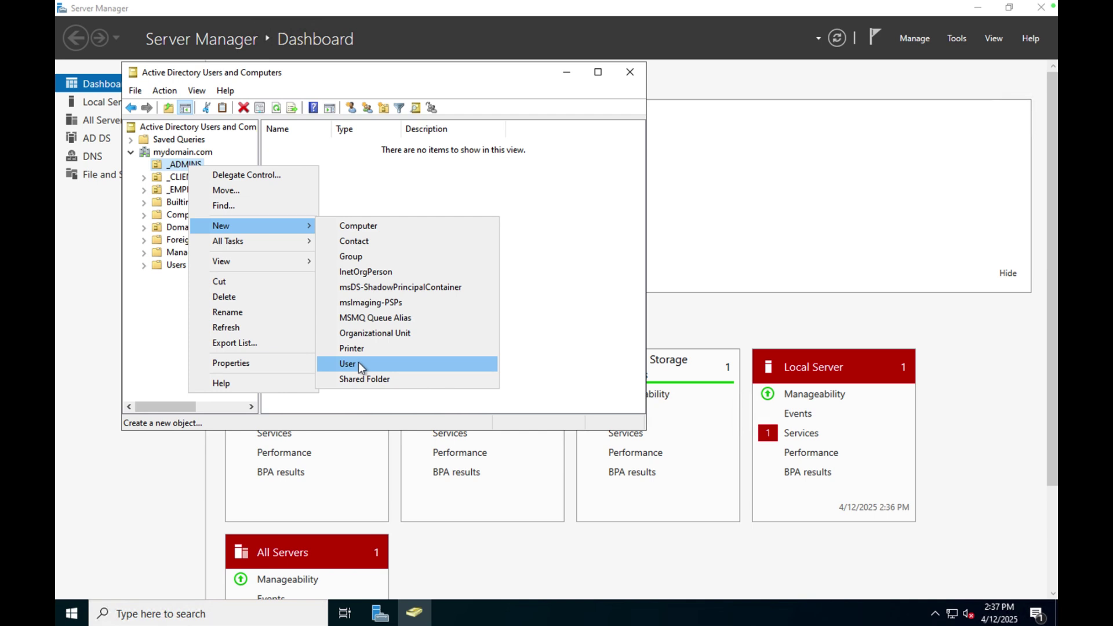
{"action": "left_click", "coordinate": [348, 364]}
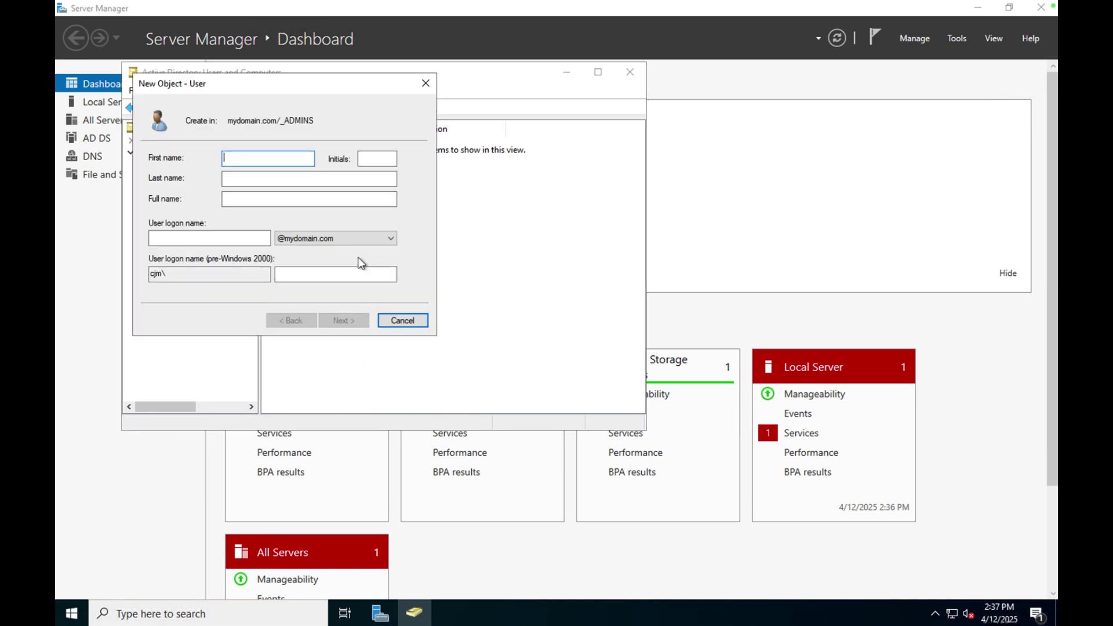
{"action": "type", "text": "Jane"}
{"action": "key", "text": "Tab"}
{"action": "key", "text": "Tab"}
{"action": "type", "text": "Doe"}
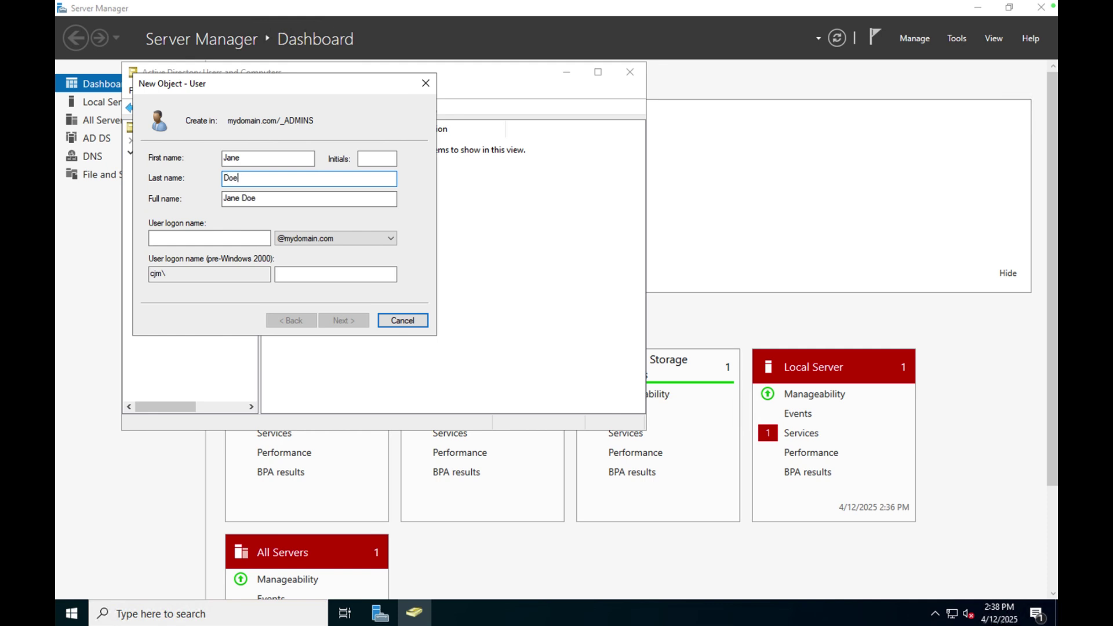
{"action": "left_click", "coordinate": [238, 238]}
{"action": "type", "text": "i"}
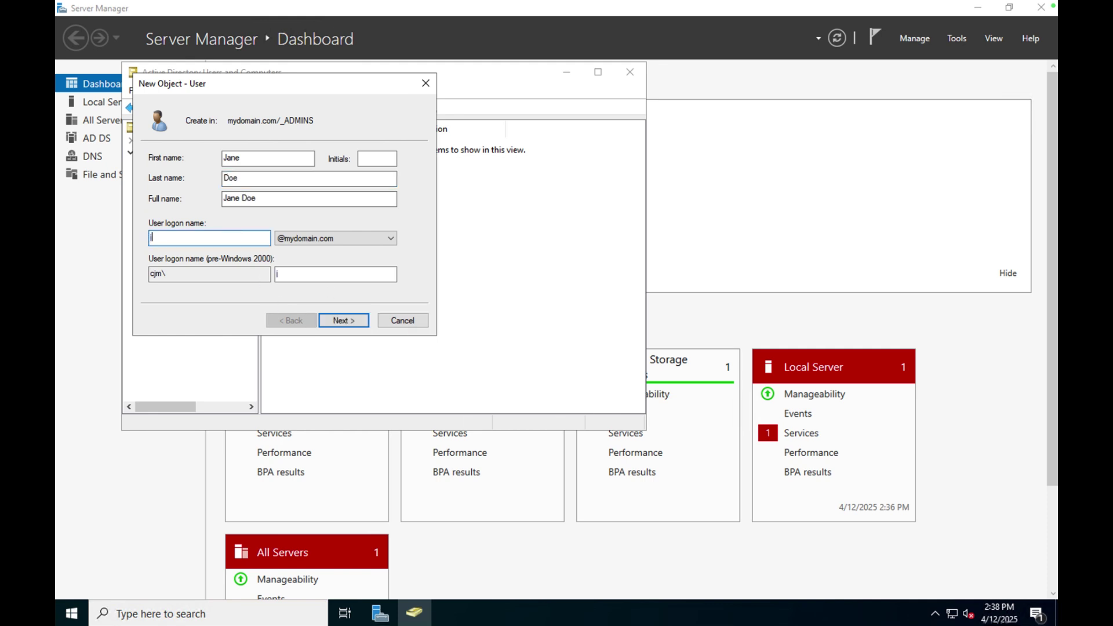
{"action": "type", "text": "ane_admin"}
On the password page, turn off the change-at-next-logon requirement and enter a password.
{"action": "left_click", "coordinate": [343, 320]}
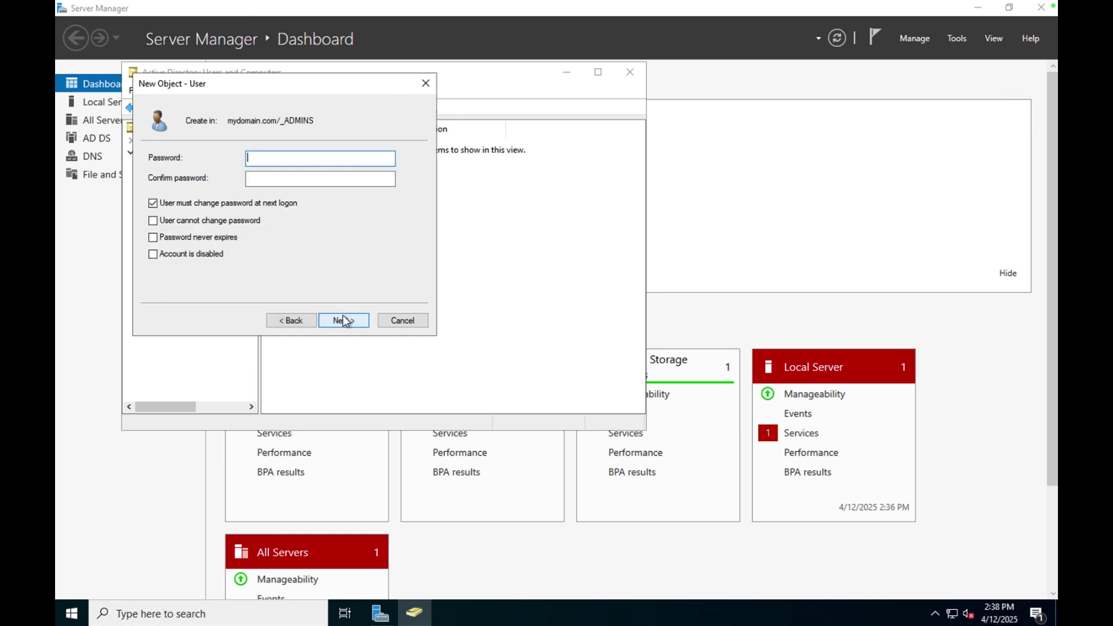
{"action": "left_click", "coordinate": [150, 203]}
{"action": "type", "text": "•••••••••••••"}
{"action": "key", "text": "Tab"}
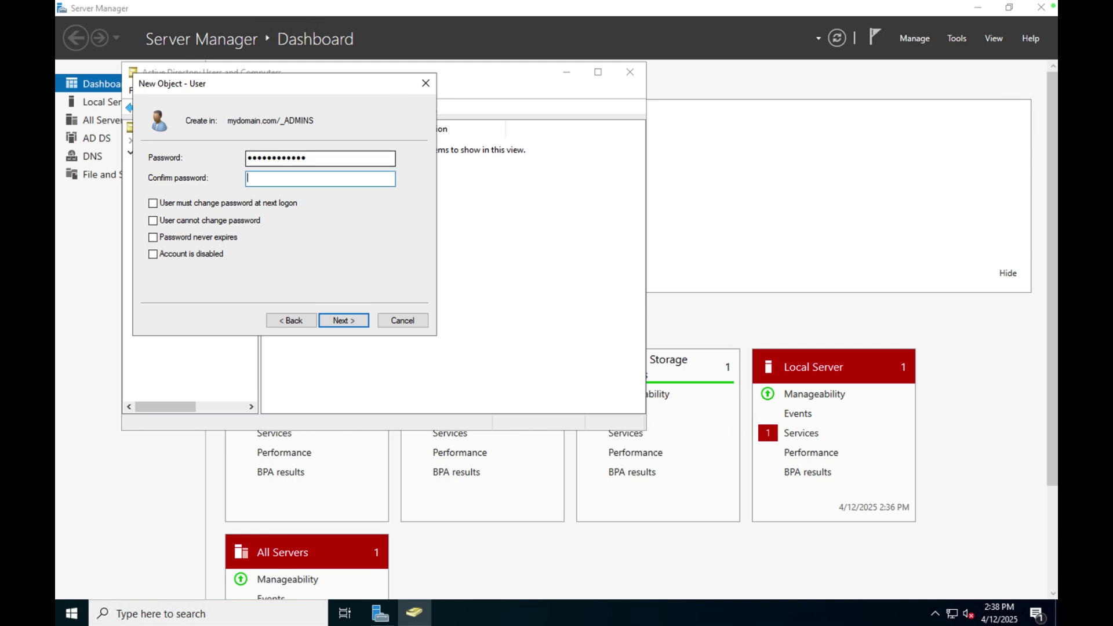
{"action": "type", "text": "•••••••••••••"}
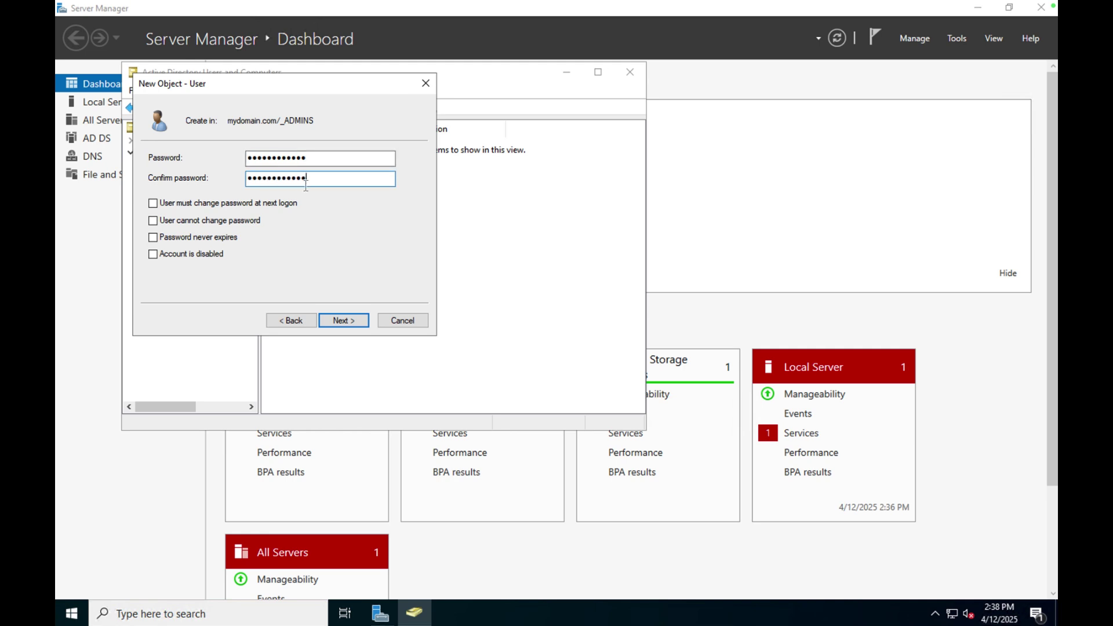
{"action": "left_click", "coordinate": [338, 321]}
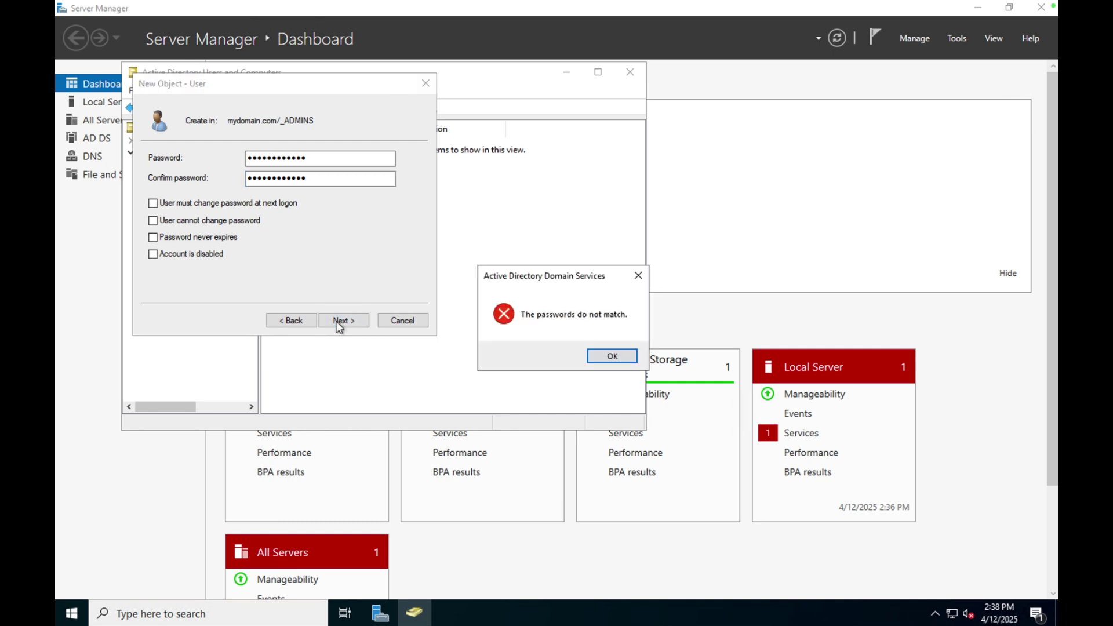
Dismiss the mismatch error, re-enter matching passwords, and finish creating the user.
{"action": "left_click", "coordinate": [608, 362]}
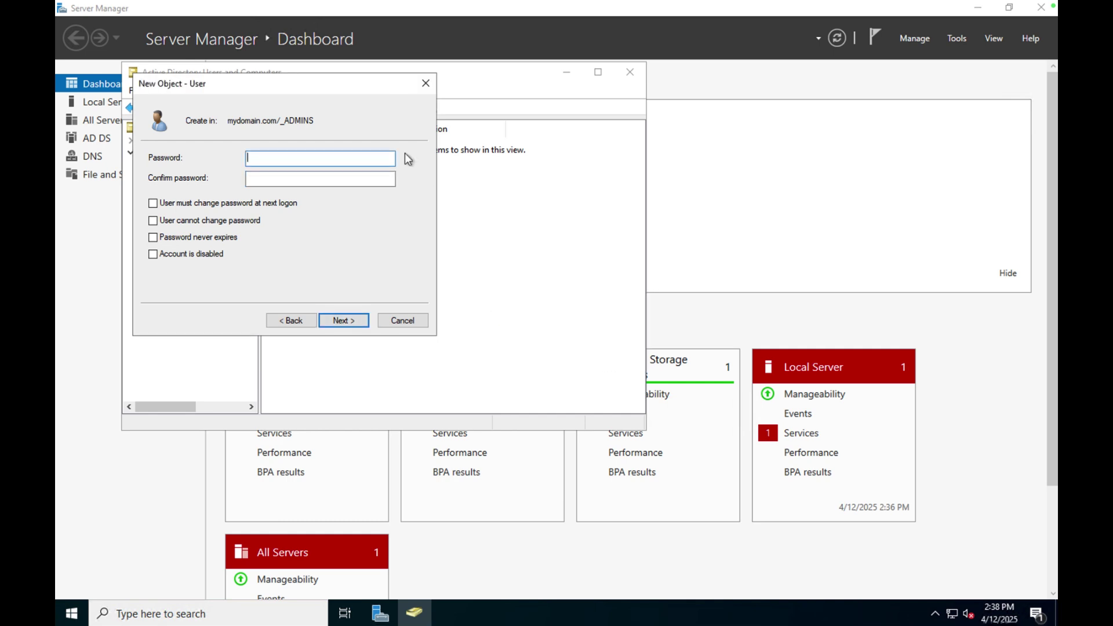
{"action": "type", "text": "••••••••"}
{"action": "key", "text": "BackSpace"}
{"action": "key", "text": "BackSpace"}
{"action": "key", "text": "BackSpace"}
{"action": "key", "text": "BackSpace"}
{"action": "key", "text": "BackSpace"}
{"action": "key", "text": "BackSpace"}
{"action": "key", "text": "BackSpace"}
{"action": "key", "text": "BackSpace"}
{"action": "type", "text": "•••••••••••••"}
{"action": "key", "text": "Tab"}
{"action": "type", "text": "••••••••••••"}
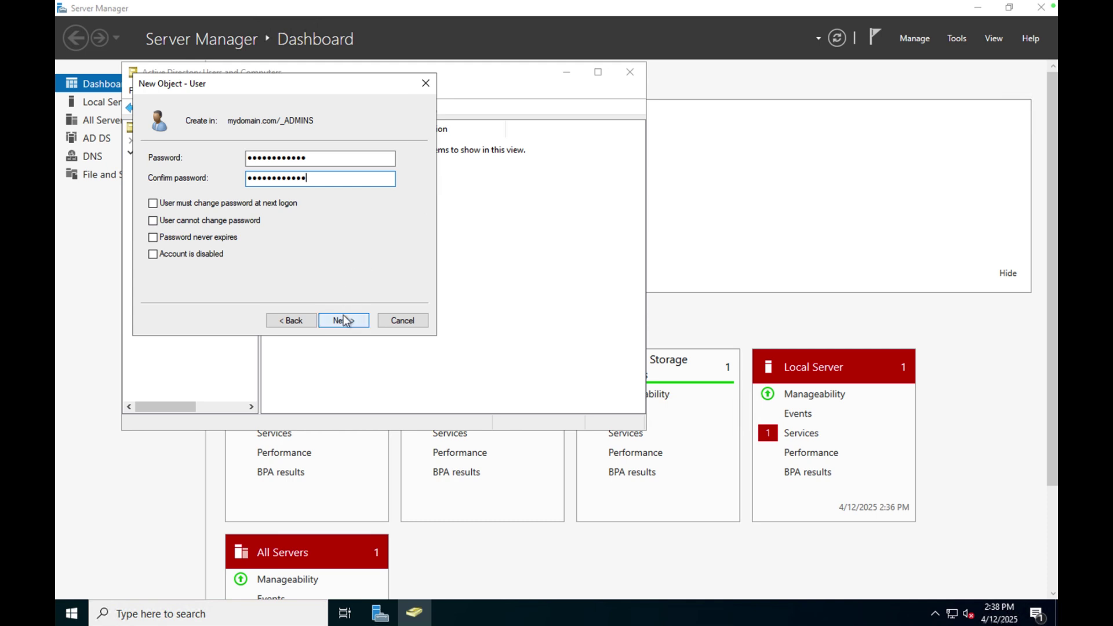
{"action": "left_click", "coordinate": [345, 320]}
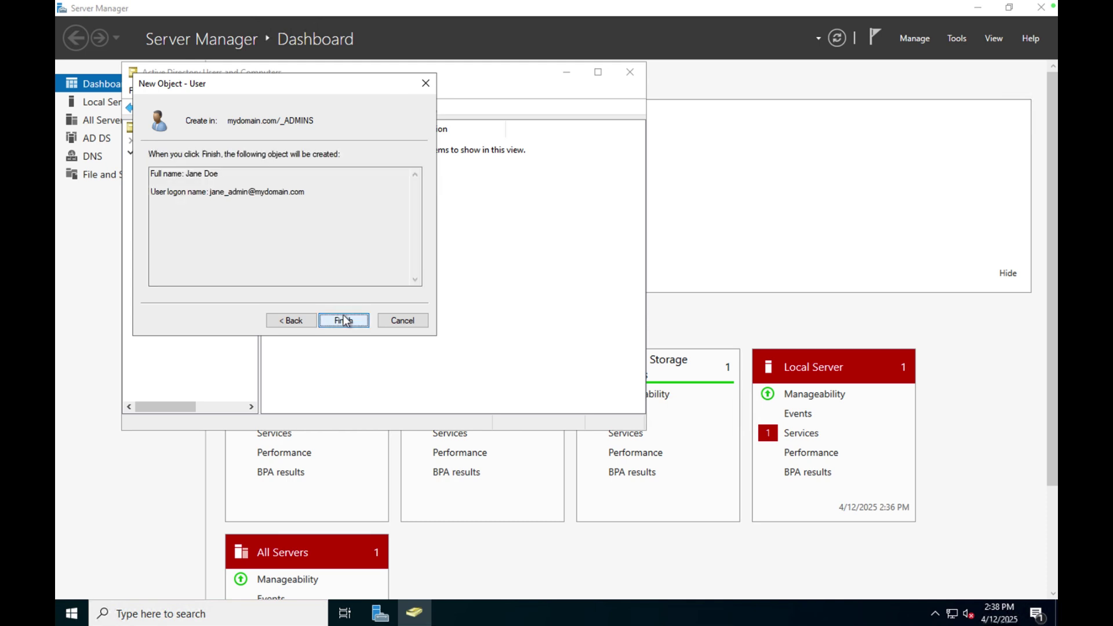
{"action": "left_click", "coordinate": [346, 321]}
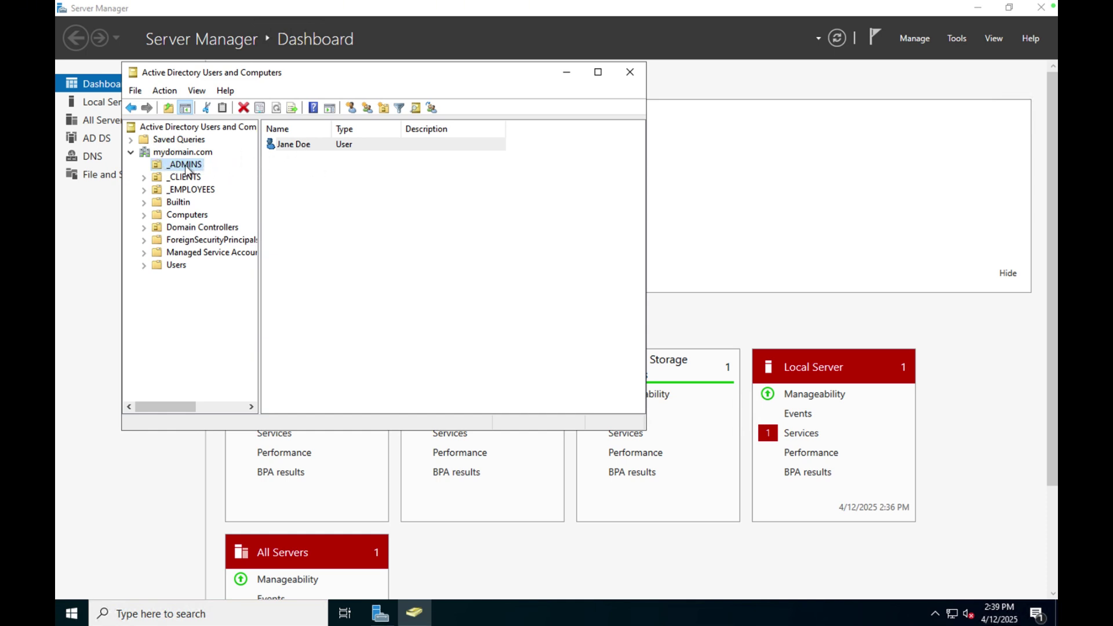
Check the new user's current group memberships in its Properties.
{"action": "right_click", "coordinate": [307, 150]}
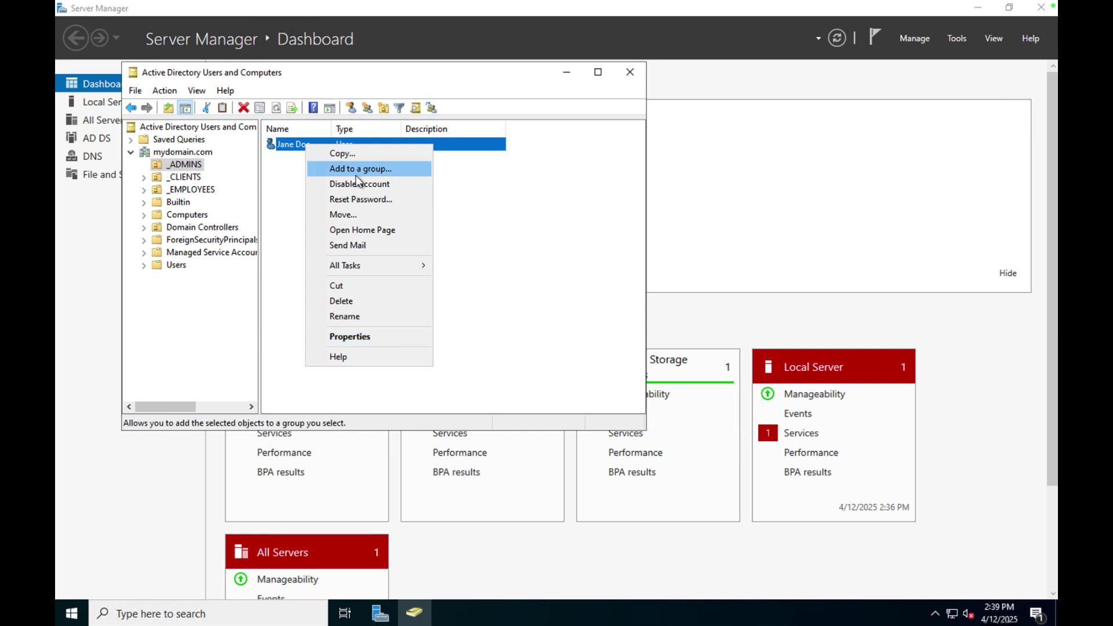
{"action": "left_click", "coordinate": [351, 338]}
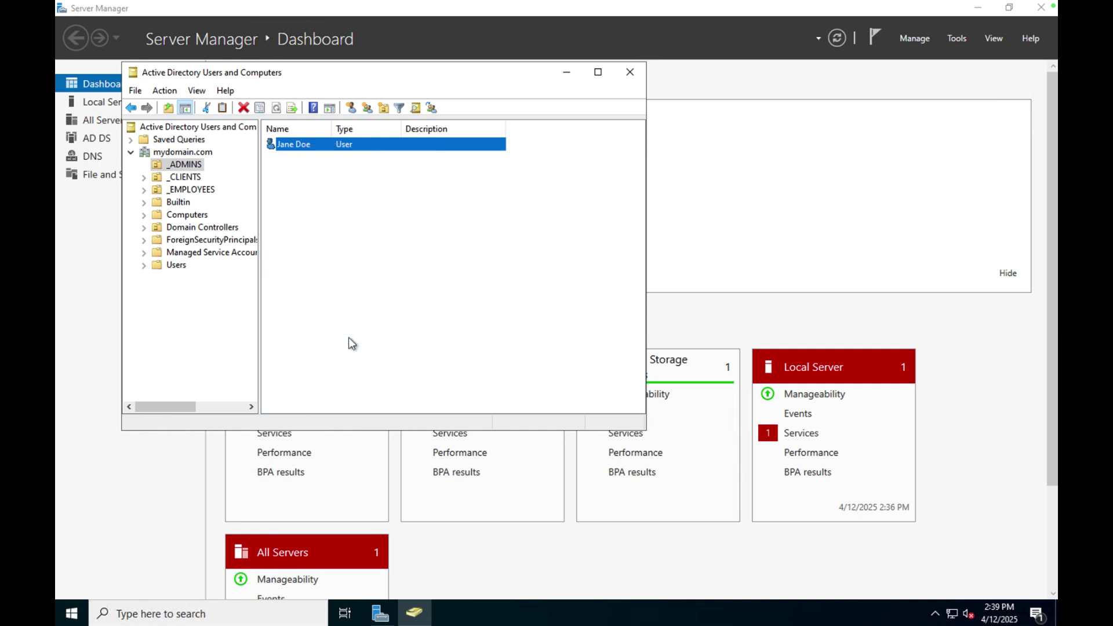
{"action": "left_click", "coordinate": [286, 93]}
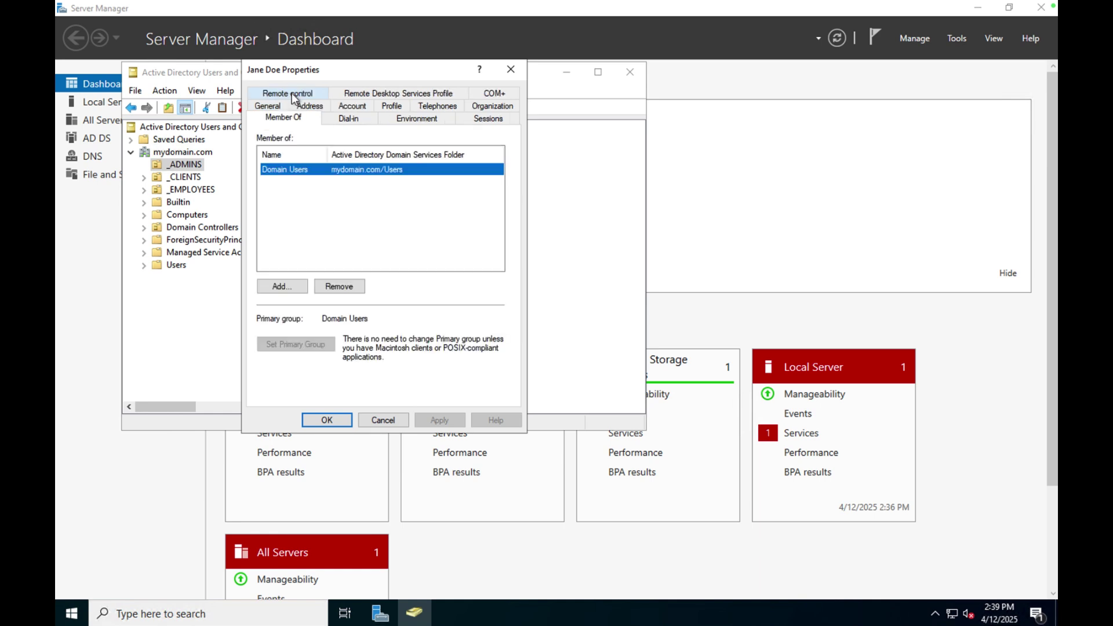
{"action": "left_click", "coordinate": [380, 420]}
Add the new user to the Domain Admins group.
{"action": "right_click", "coordinate": [314, 148]}
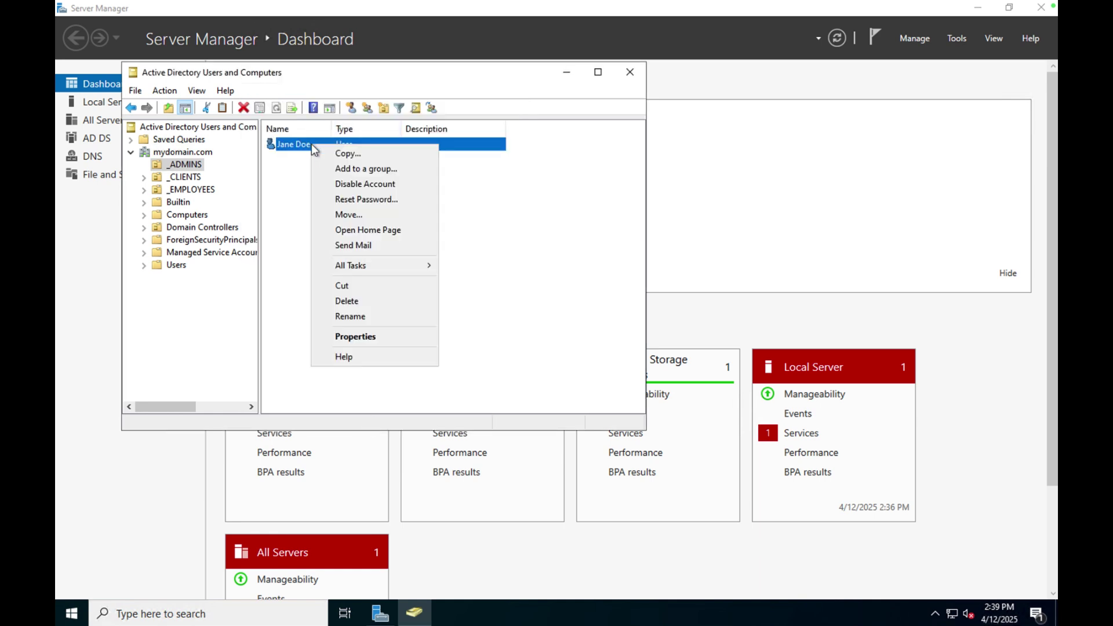
{"action": "left_click", "coordinate": [331, 167]}
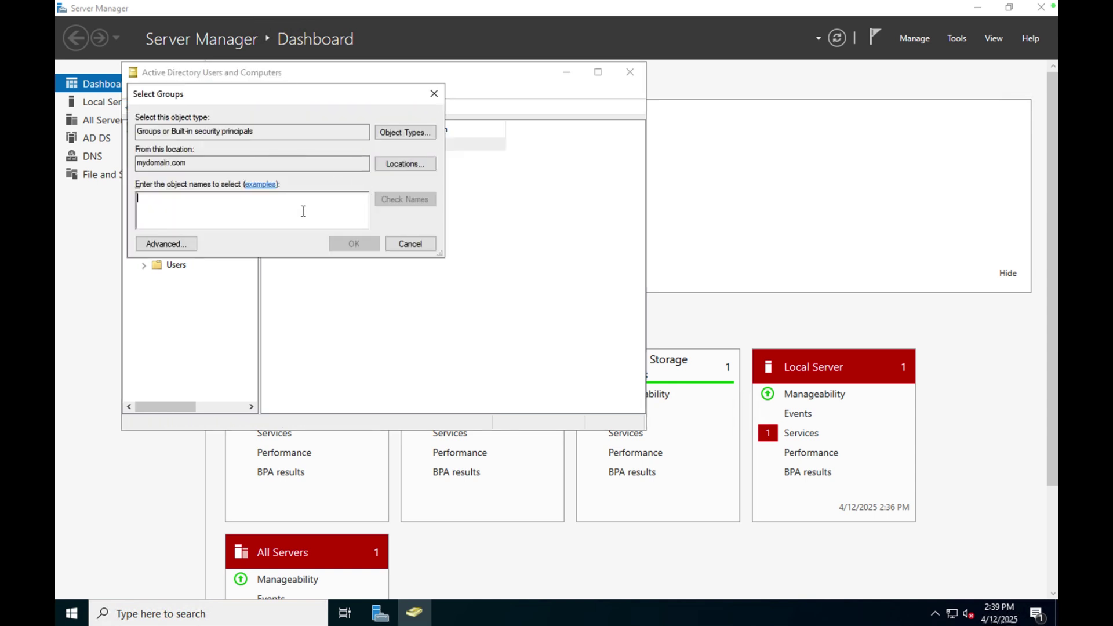
{"action": "type", "text": "domain admin"}
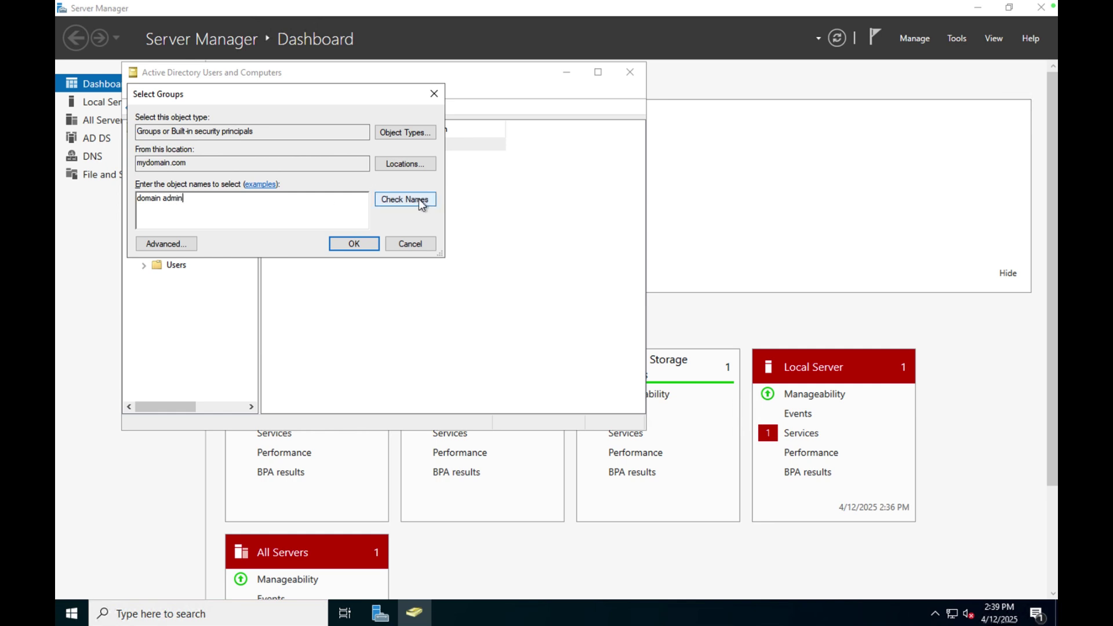
{"action": "left_click", "coordinate": [419, 200]}
{"action": "left_click", "coordinate": [354, 244]}
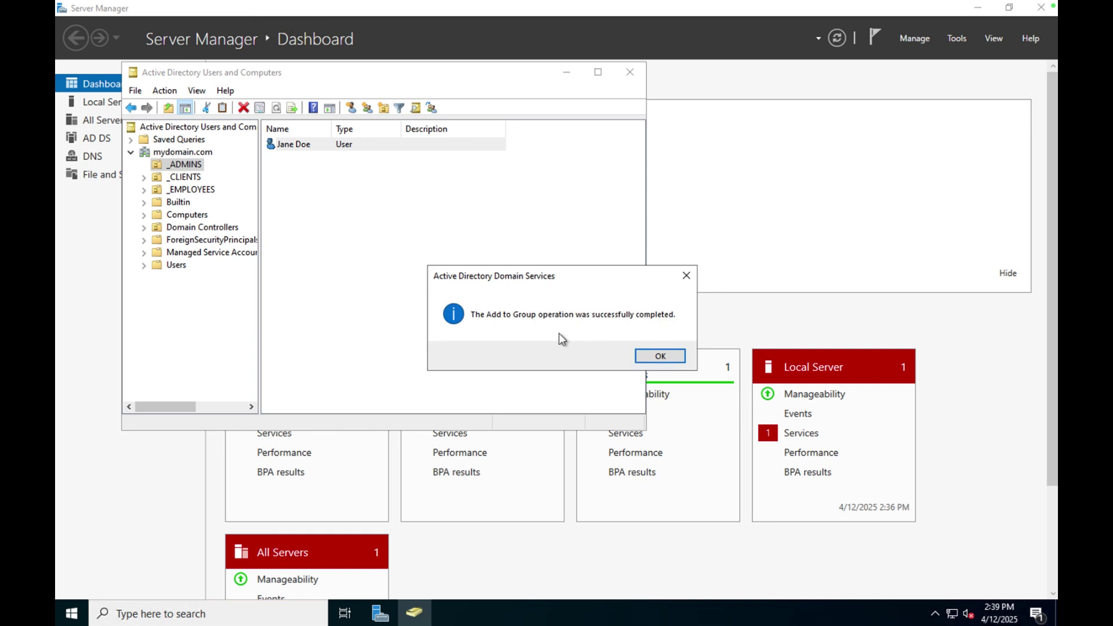
{"action": "left_click", "coordinate": [660, 355]}
Confirm Domain Admins appears under Member Of, then close Active Directory Users and Computers.
{"action": "right_click", "coordinate": [304, 147]}
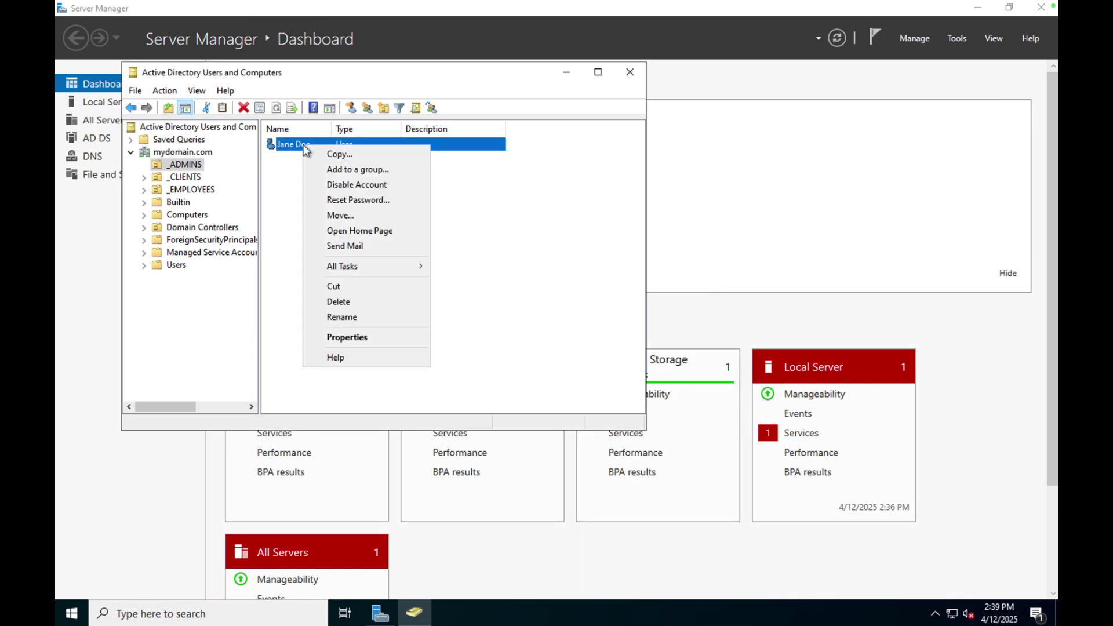
{"action": "left_click", "coordinate": [342, 337]}
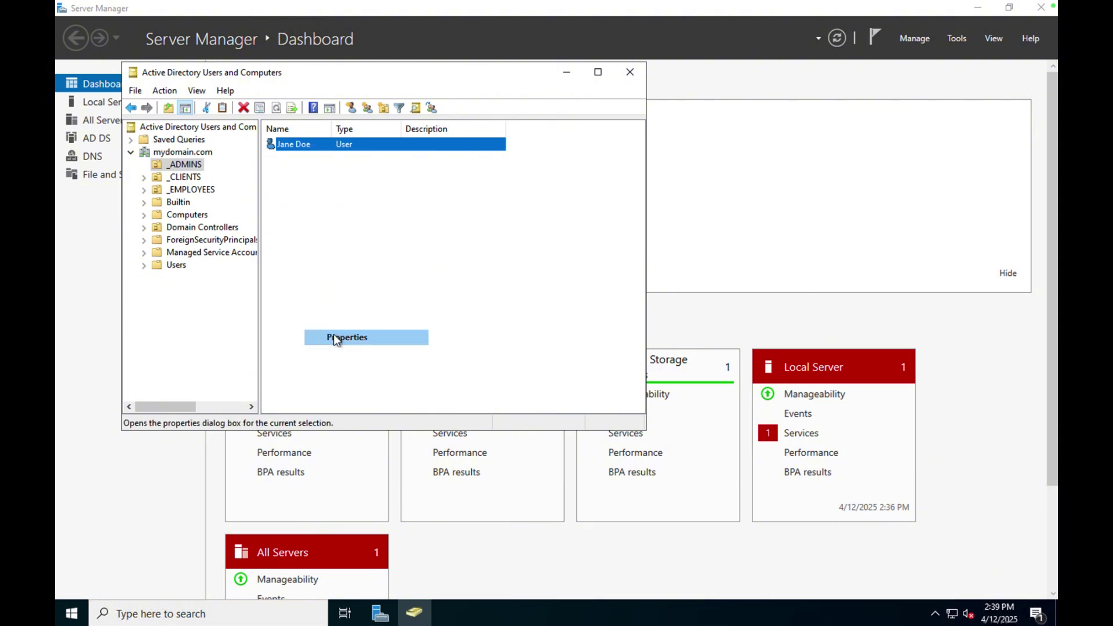
{"action": "left_click", "coordinate": [287, 94]}
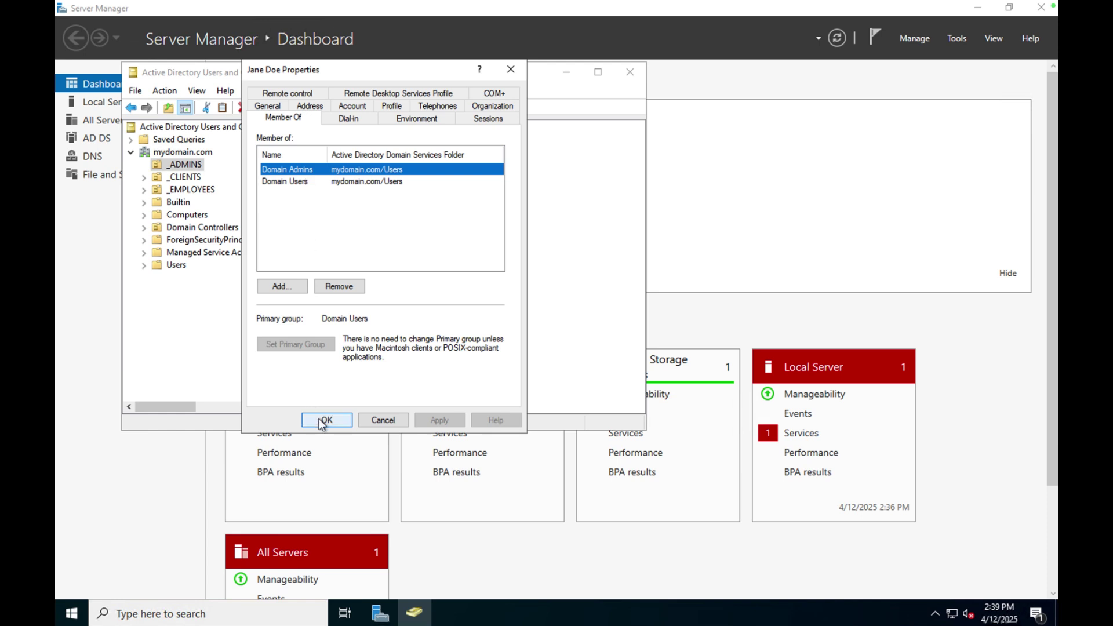
{"action": "left_click", "coordinate": [325, 420]}
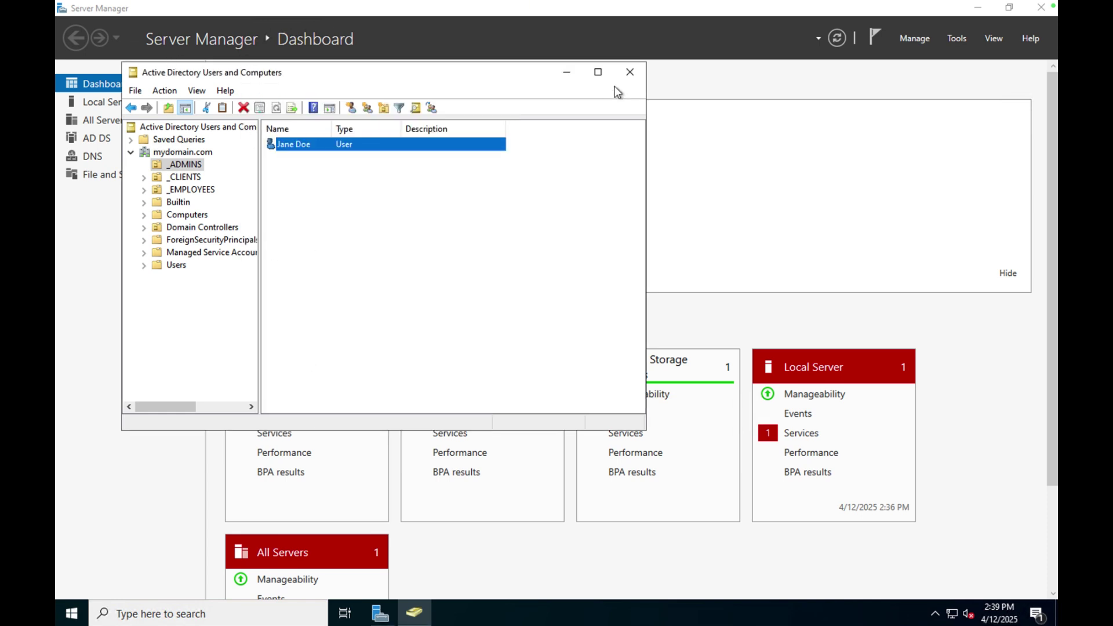
{"action": "left_click", "coordinate": [630, 72]}
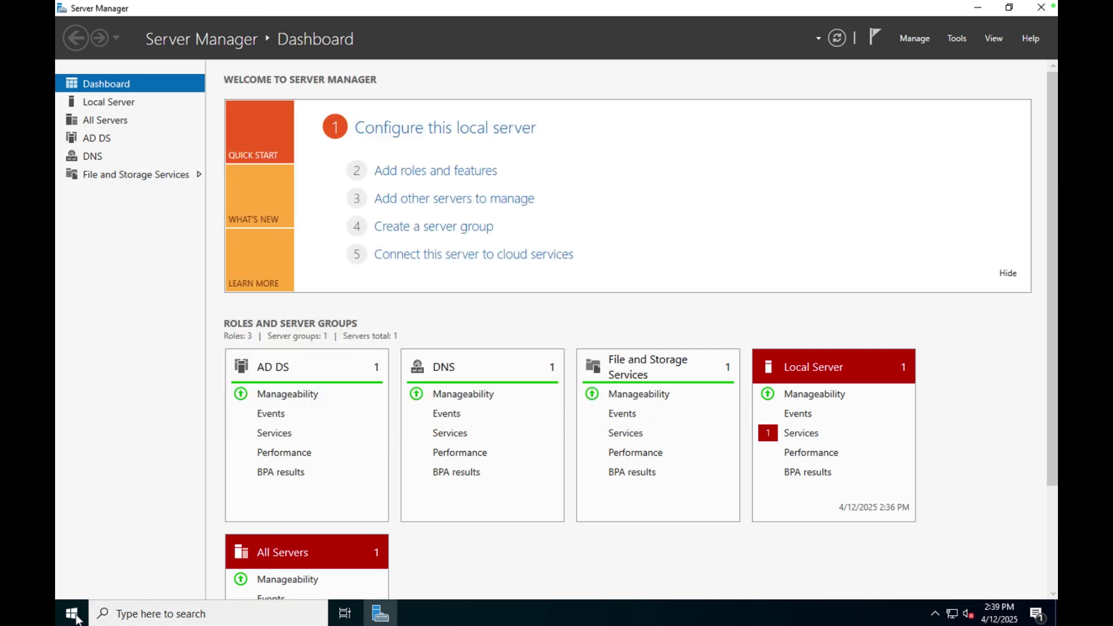
Sign out of dc-1 through the Start menu's account options.
{"action": "left_click", "coordinate": [72, 615]}
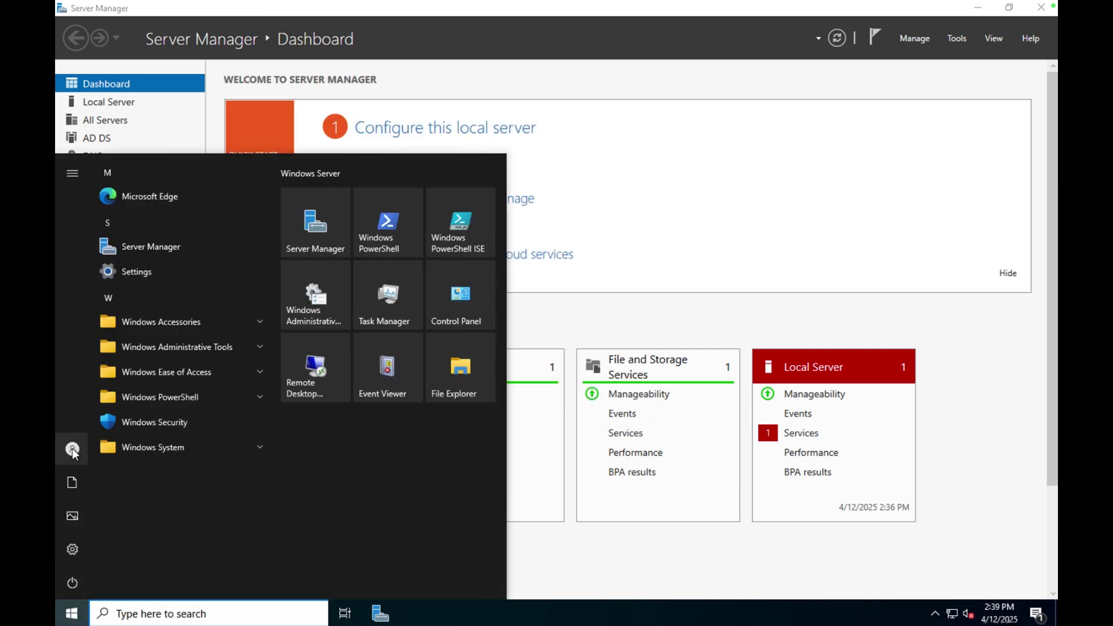
{"action": "left_click", "coordinate": [72, 450]}
{"action": "left_click", "coordinate": [92, 415]}
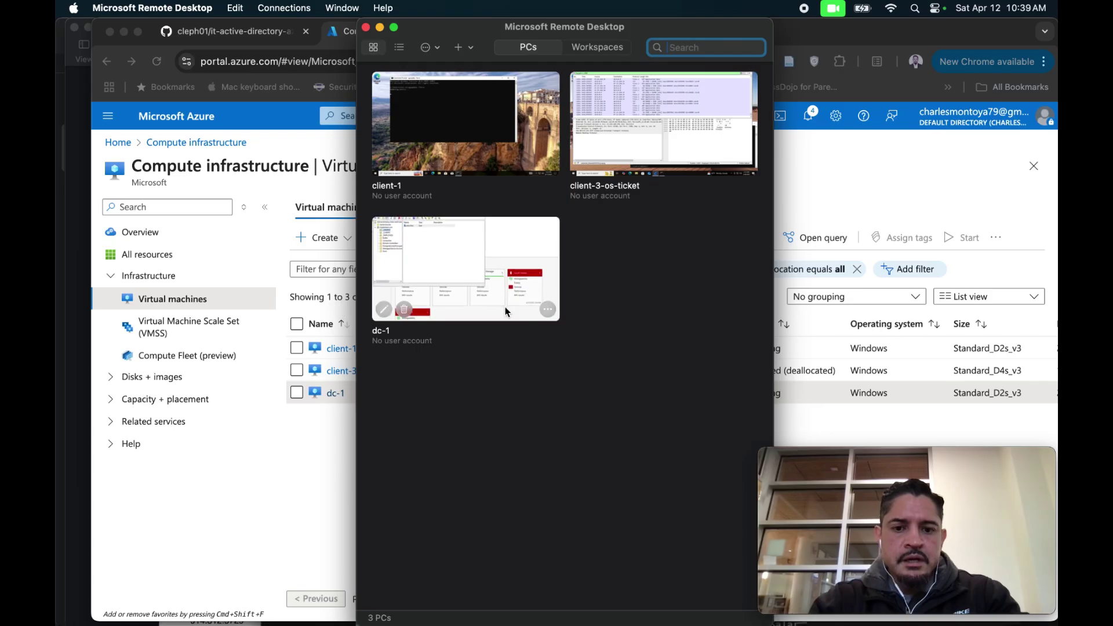
Connect to dc-1 as jane_admin with its password and accept the certificate warning.
{"action": "double_click", "coordinate": [505, 312]}
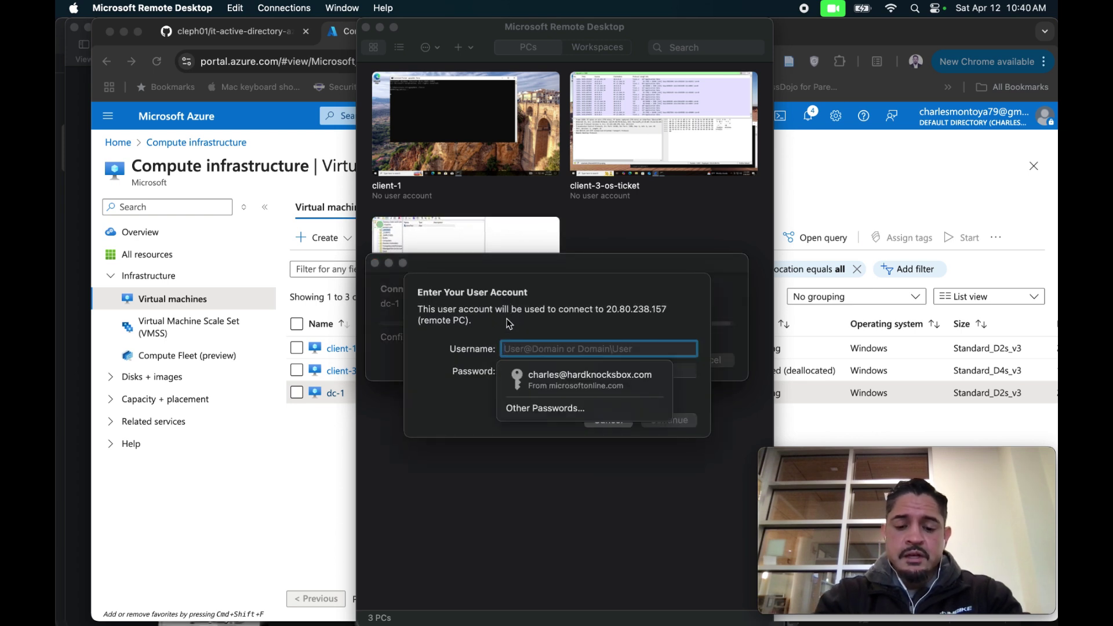
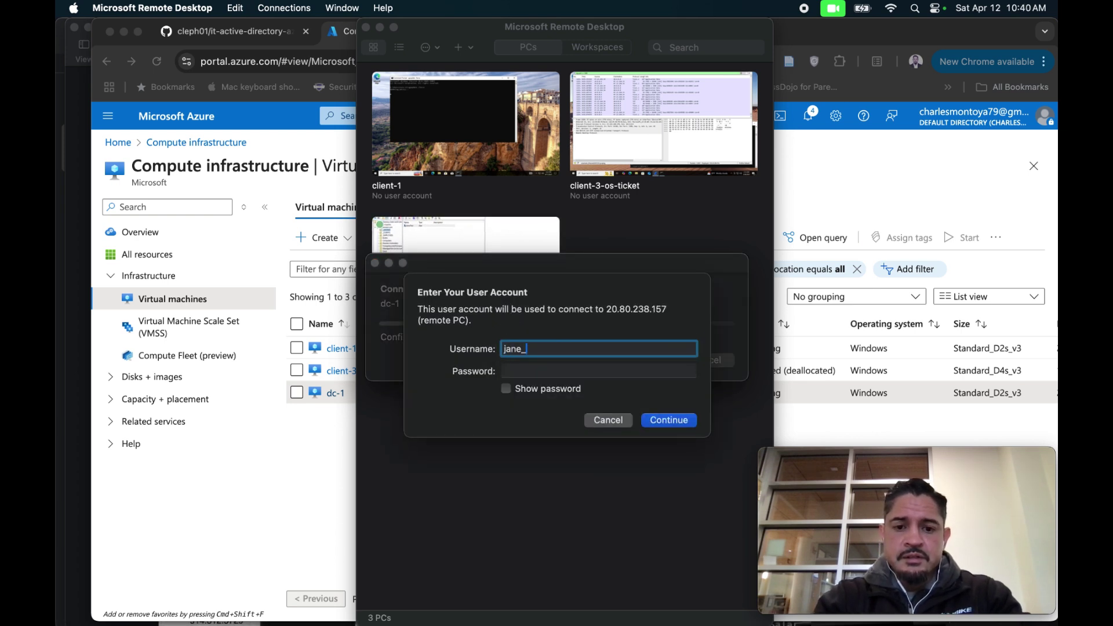
{"action": "key", "text": "Tab"}
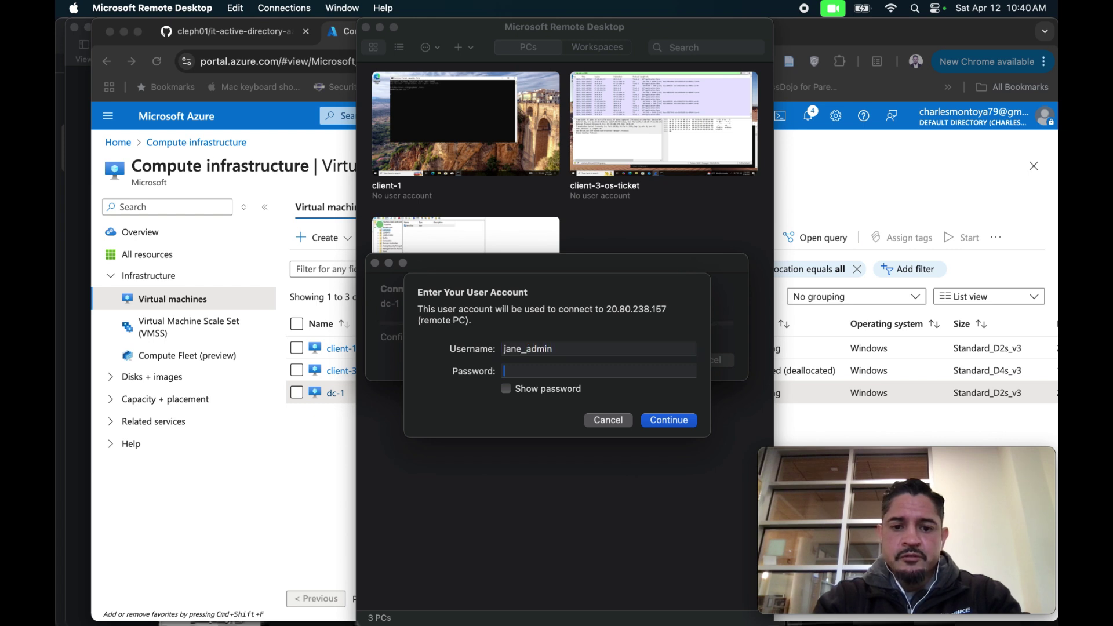
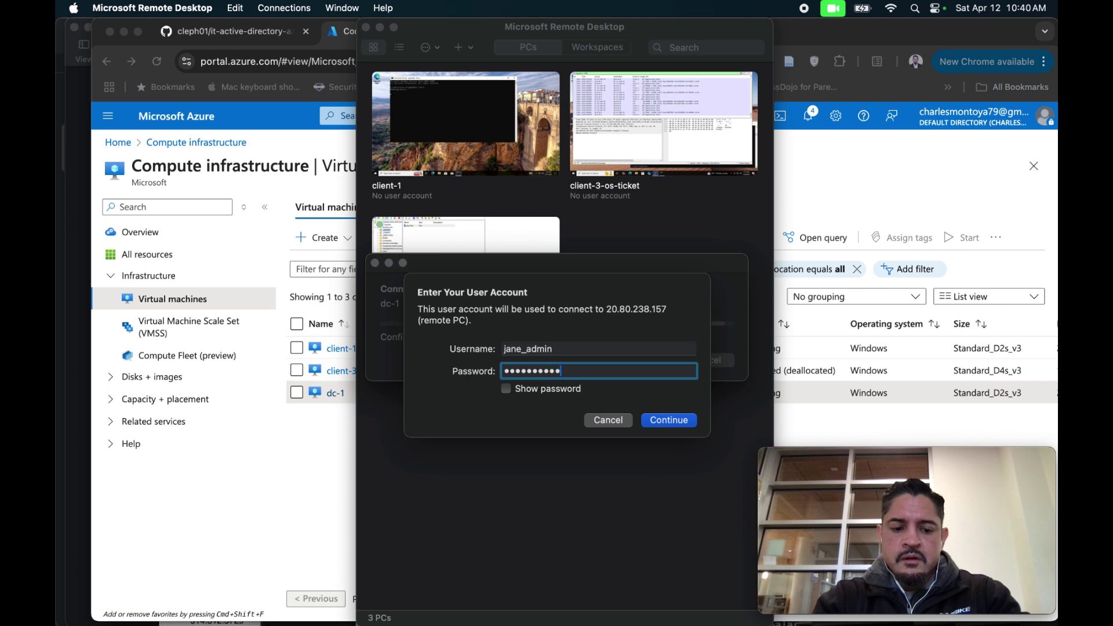
{"action": "left_click", "coordinate": [506, 389]}
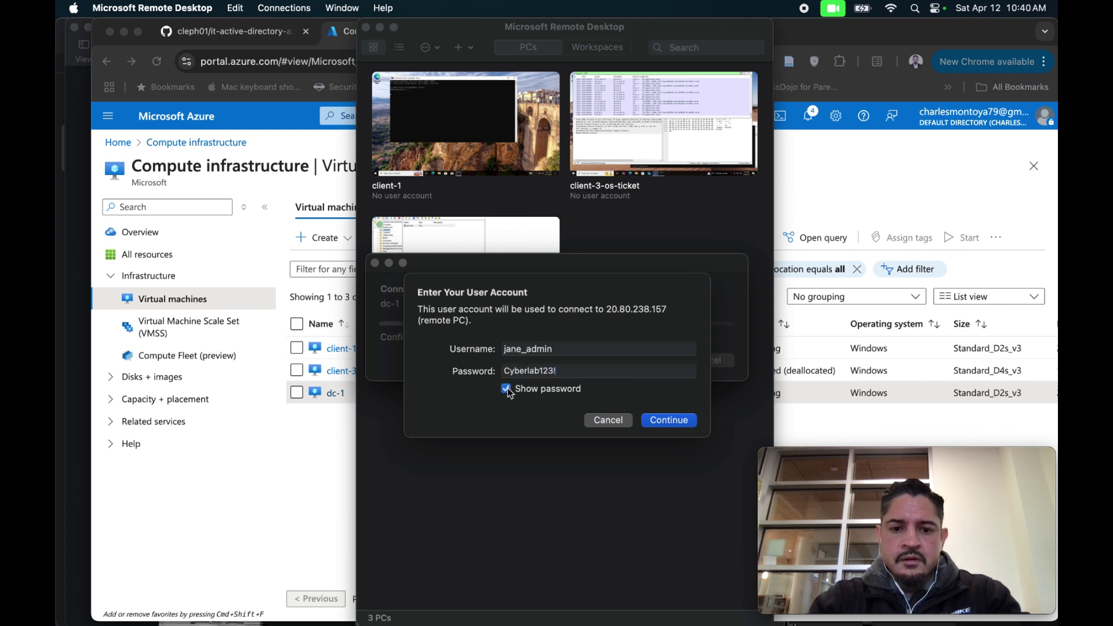
{"action": "left_click", "coordinate": [515, 377]}
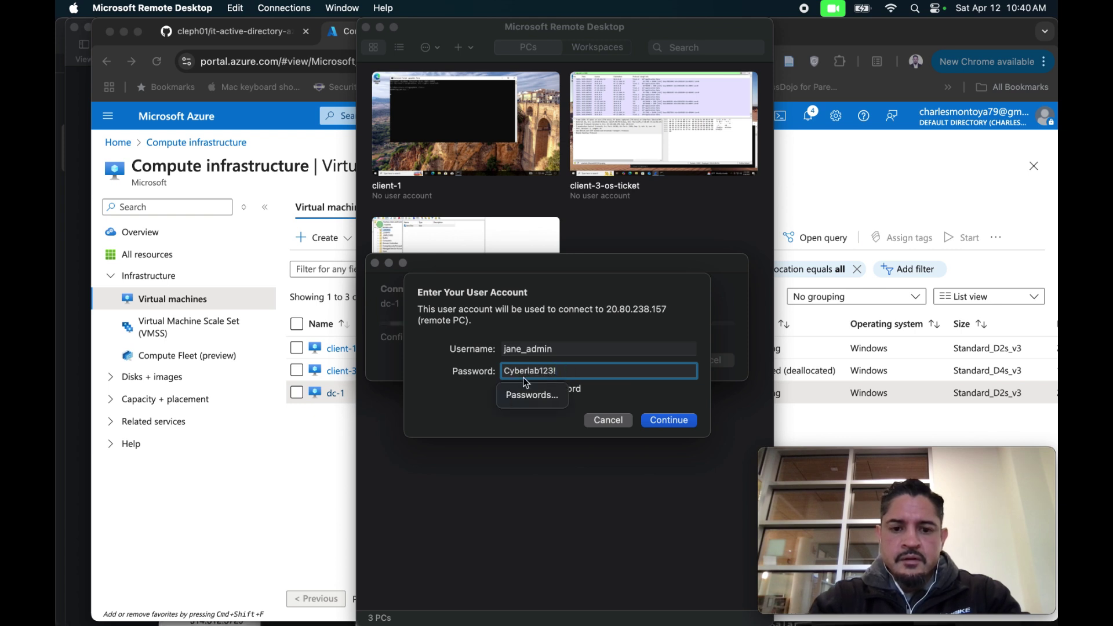
{"action": "left_click", "coordinate": [663, 421]}
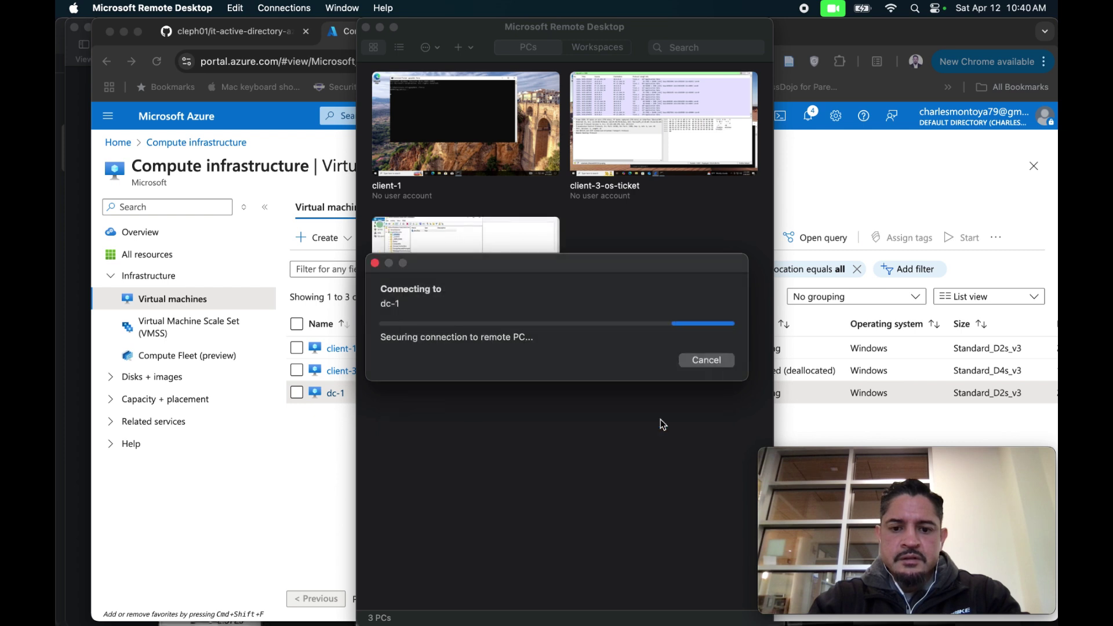
{"action": "left_click", "coordinate": [716, 374]}
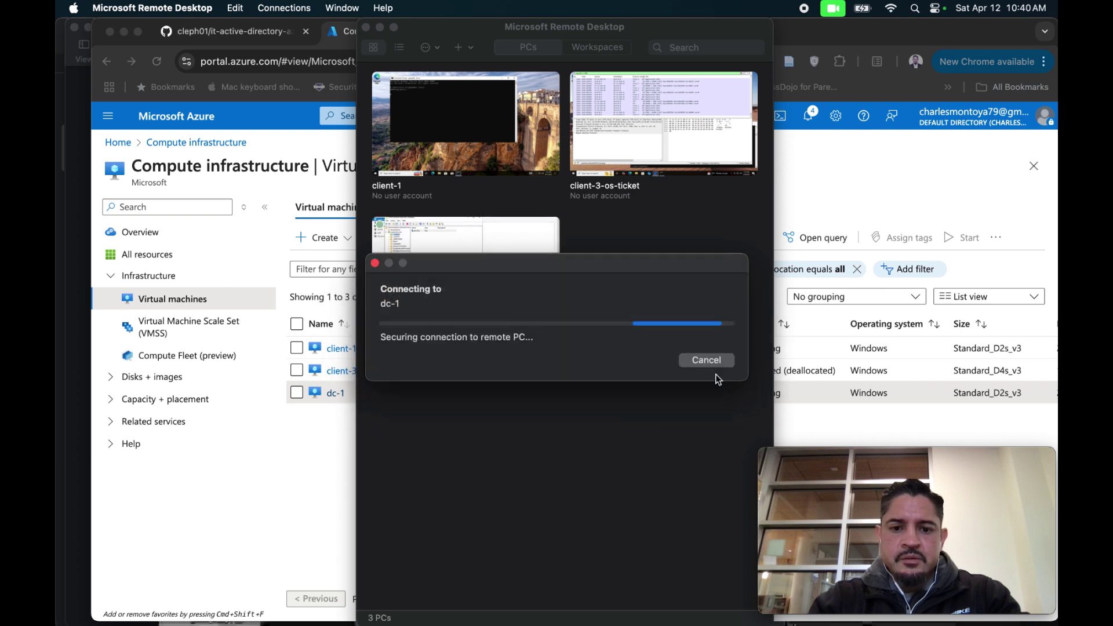
{"action": "left_click", "coordinate": [696, 368]}
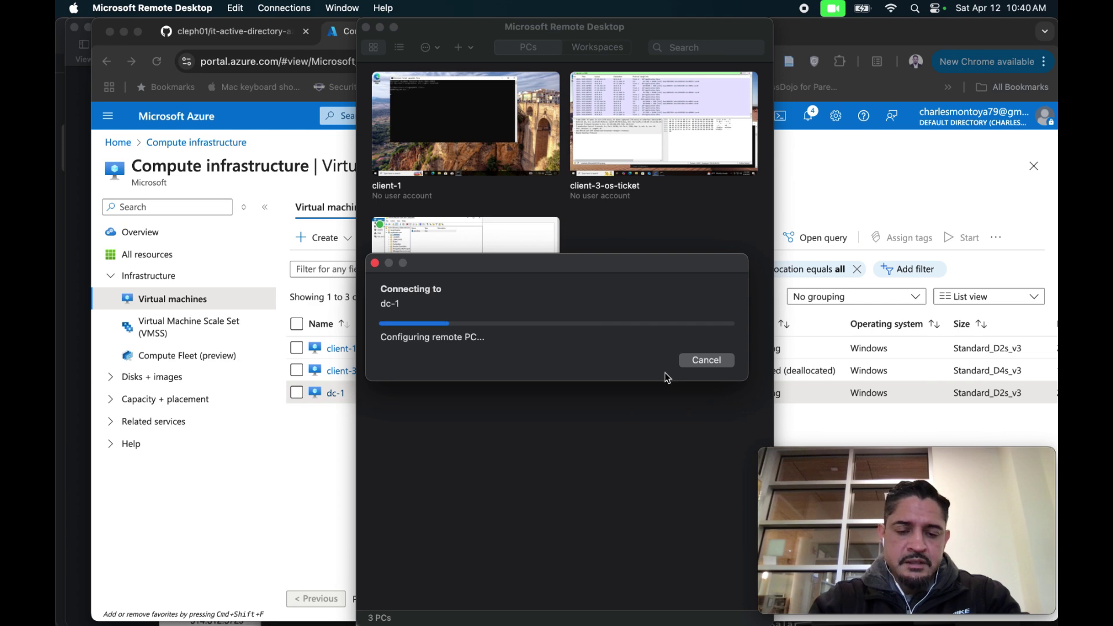
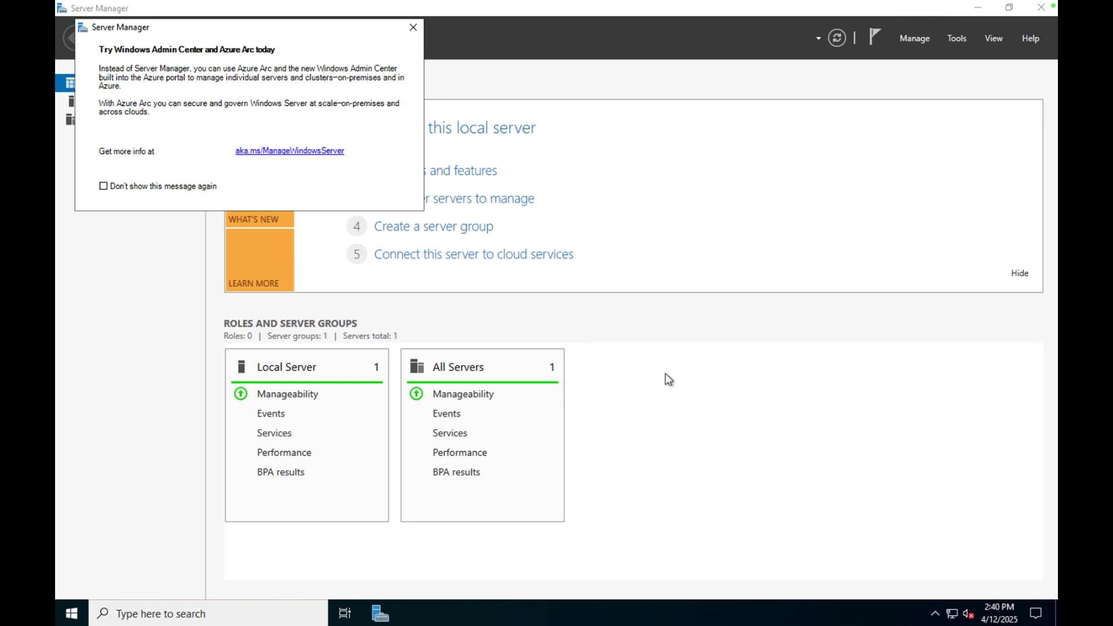
Dismiss the Windows Admin Center popup and launch Active Directory Users and Computers from Tools.
{"action": "left_click", "coordinate": [413, 26]}
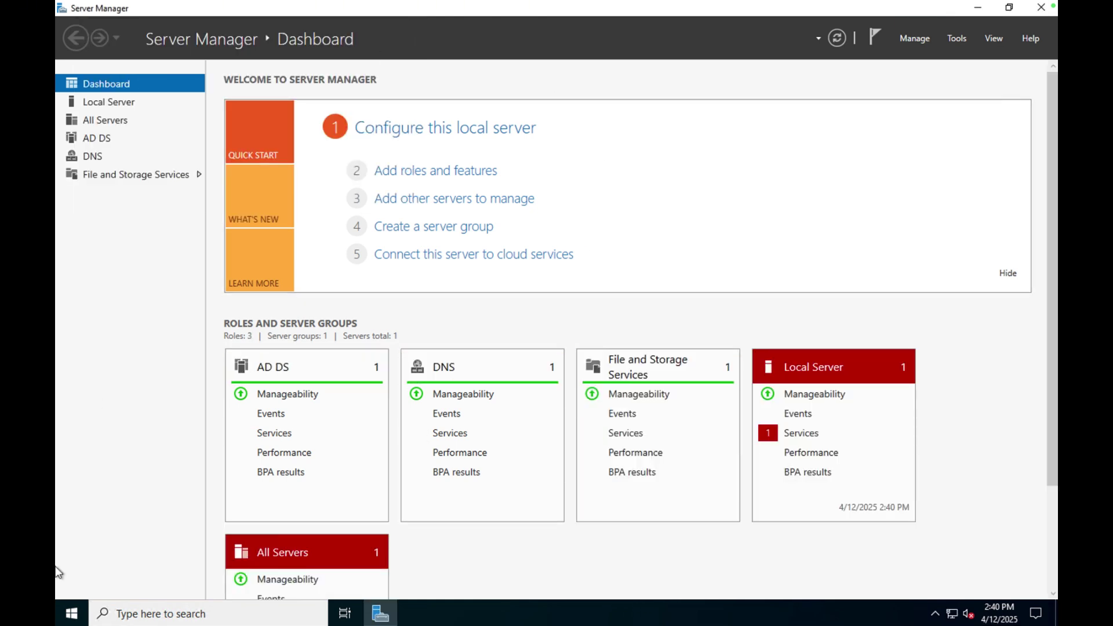
{"action": "left_click", "coordinate": [72, 614]}
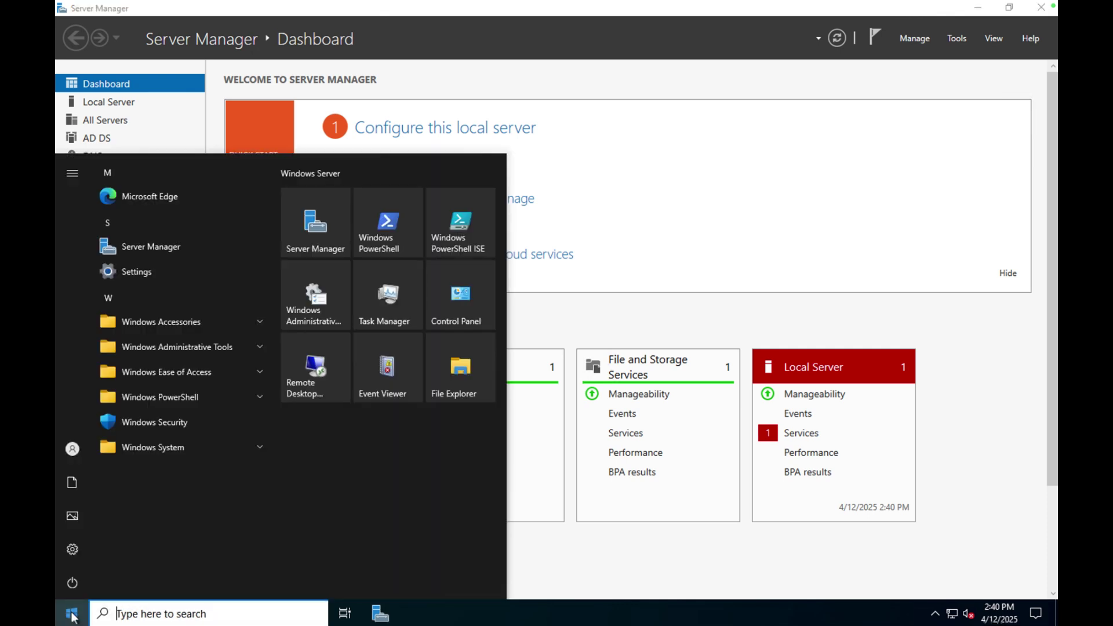
{"action": "mouse_move", "coordinate": [74, 449]}
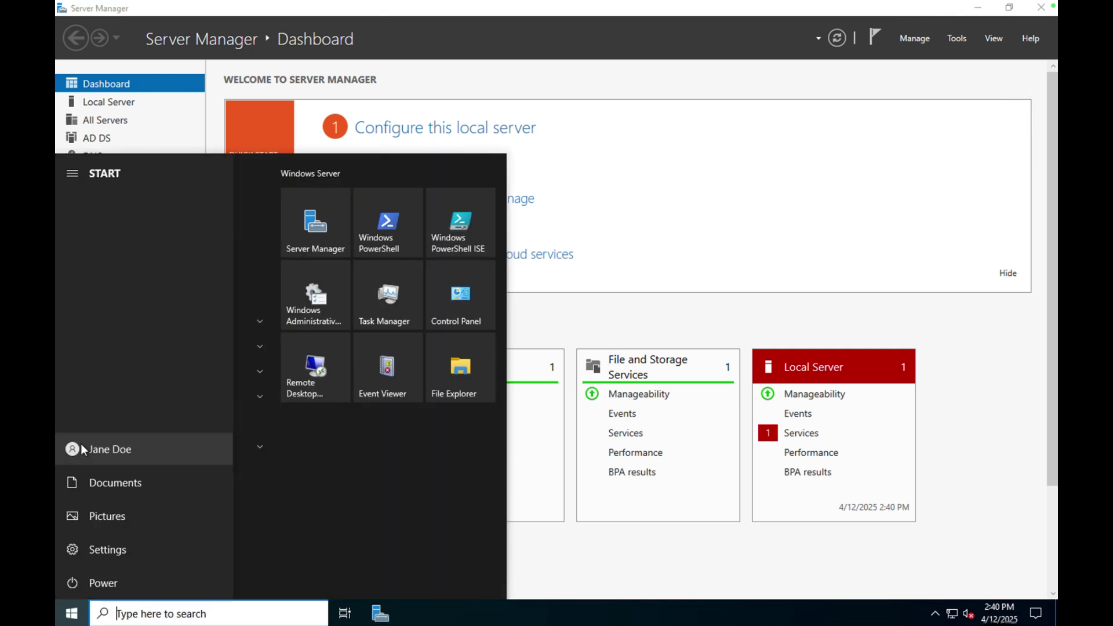
{"action": "left_click", "coordinate": [657, 329]}
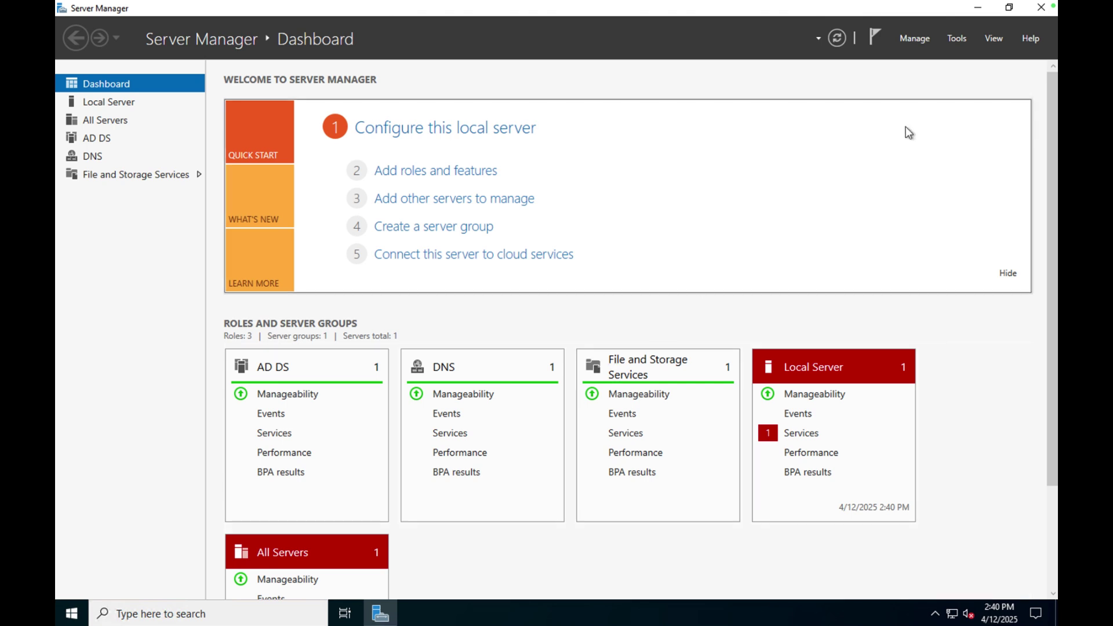
{"action": "left_click", "coordinate": [957, 38]}
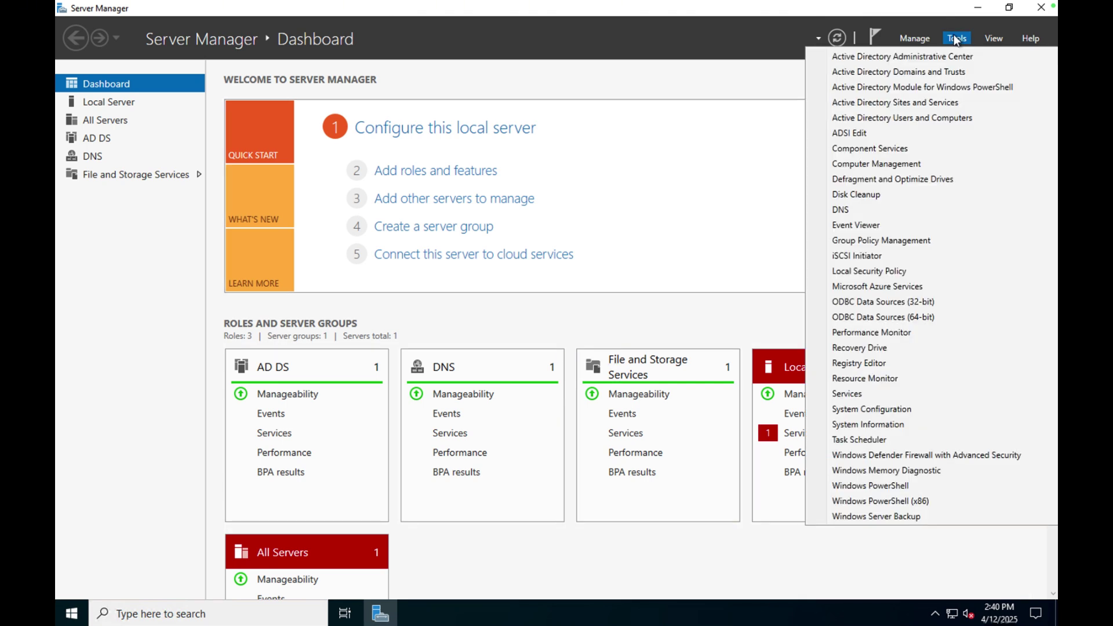
{"action": "left_click", "coordinate": [894, 119]}
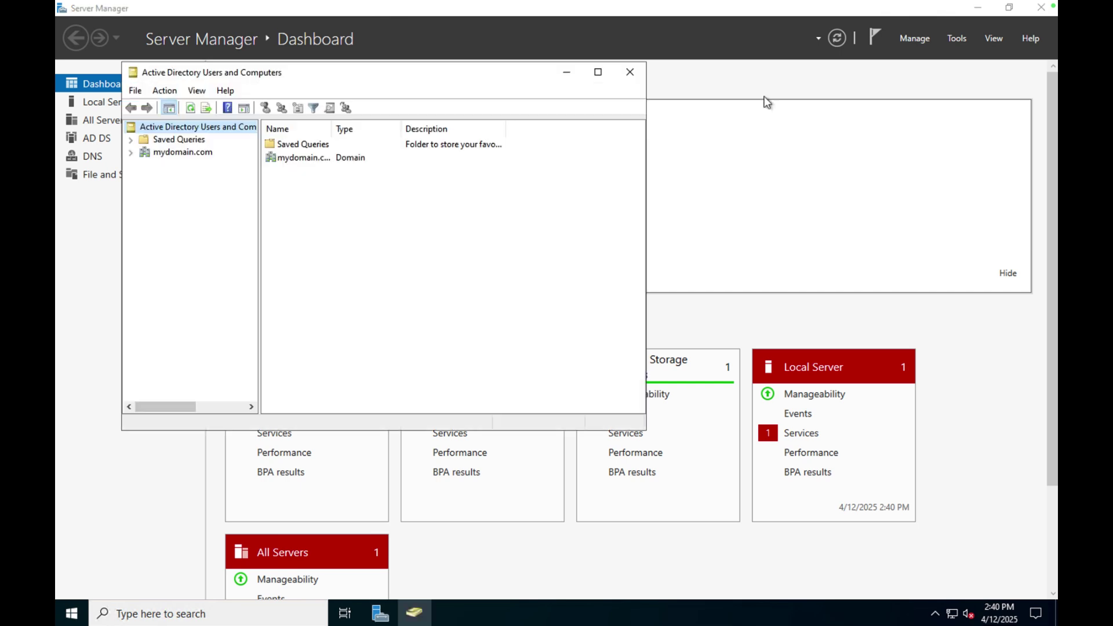
Expand mydomain.com to view the one admin user in _ADMINS, then switch to the Mac desktop.
{"action": "left_click", "coordinate": [131, 153]}
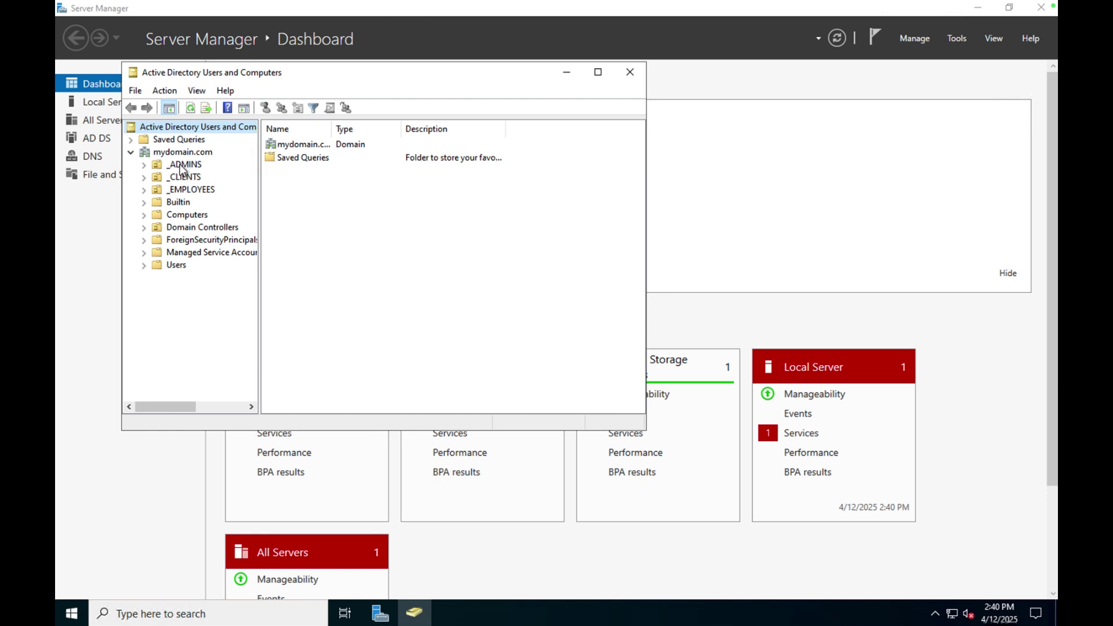
{"action": "left_click", "coordinate": [182, 167]}
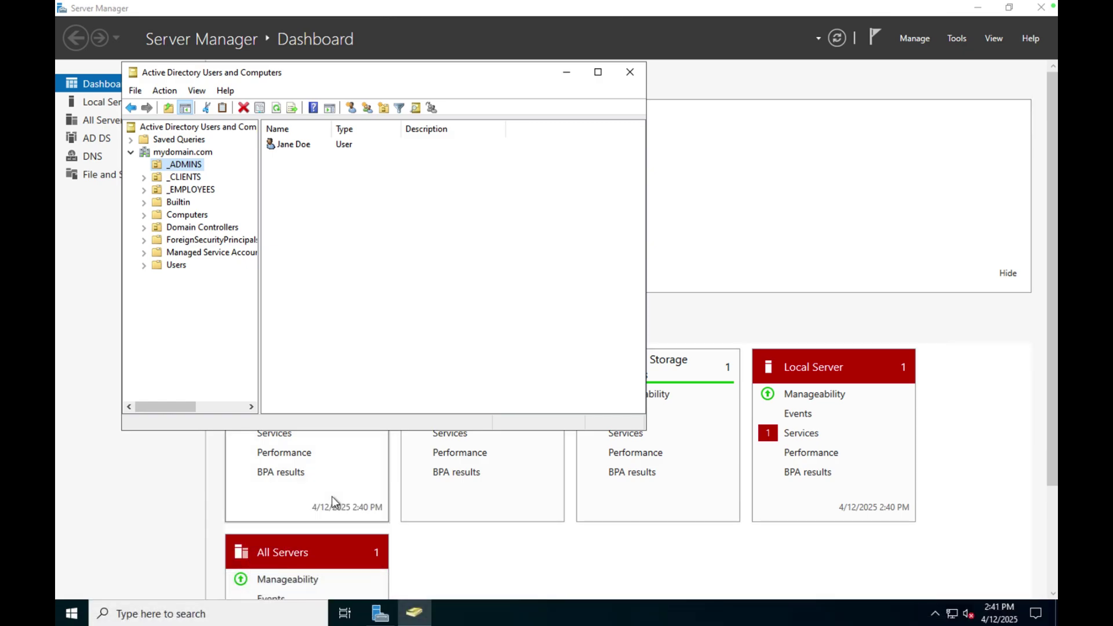
{"action": "key", "text": "ctrl+Left"}
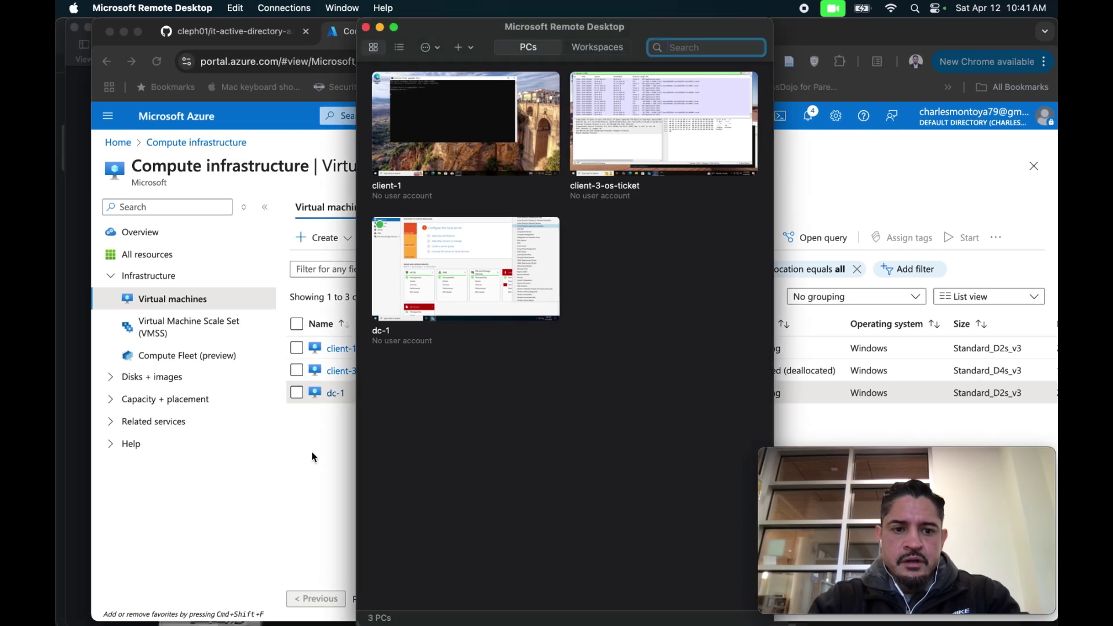
In the TextEdit checklist's Part 2, follow the 'script' link to Generate-Names-Create-Users.ps1 on GitHub.
{"action": "left_click", "coordinate": [311, 451]}
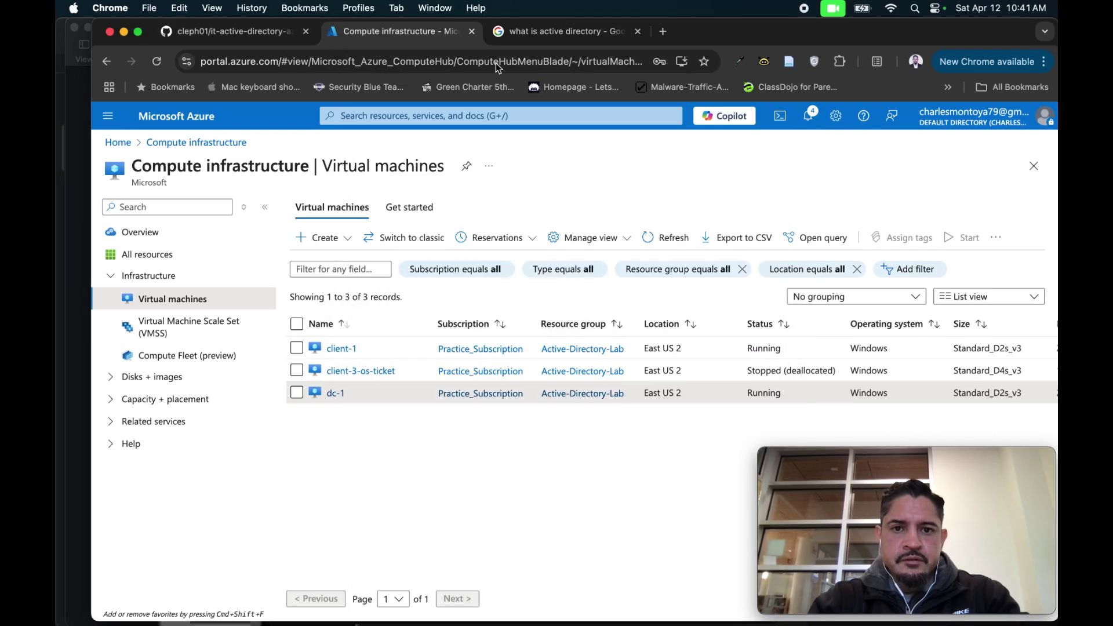
{"action": "left_click", "coordinate": [288, 39]}
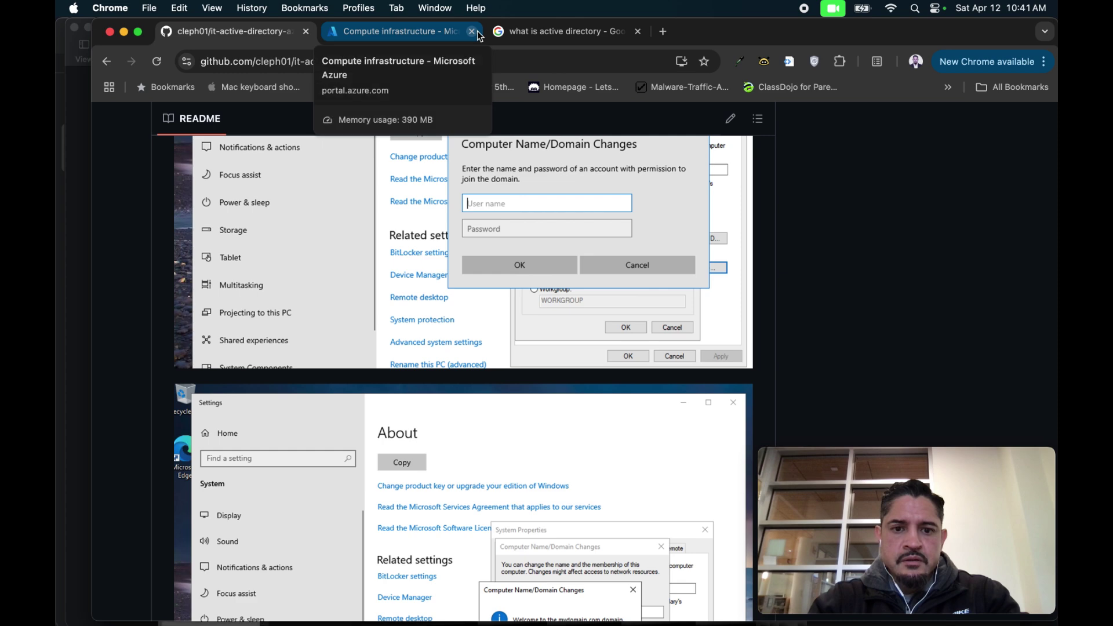
{"action": "left_click", "coordinate": [641, 609]}
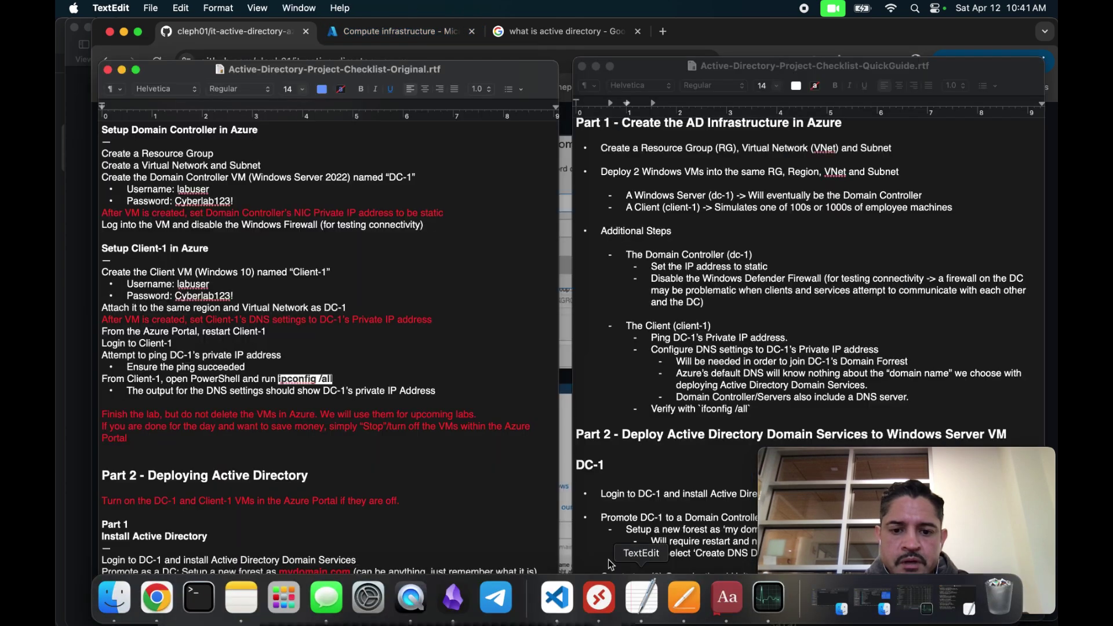
{"action": "scroll", "coordinate": [335, 318], "scroll_direction": "up", "scroll_amount": 2}
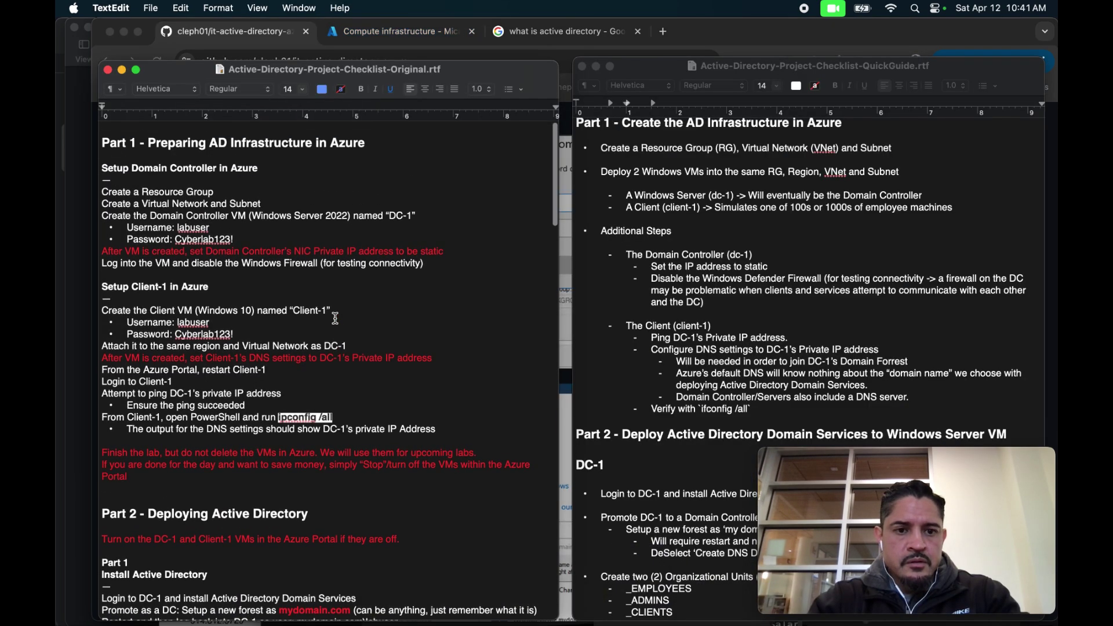
{"action": "scroll", "coordinate": [335, 318], "scroll_direction": "down", "scroll_amount": 12}
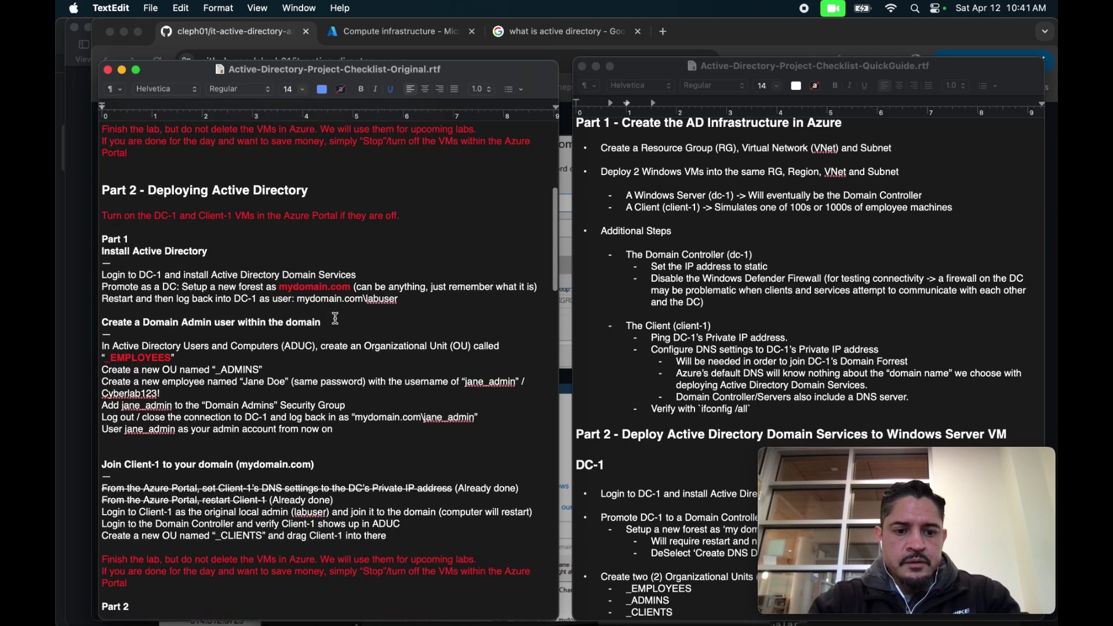
{"action": "scroll", "coordinate": [335, 318], "scroll_direction": "down", "scroll_amount": 4}
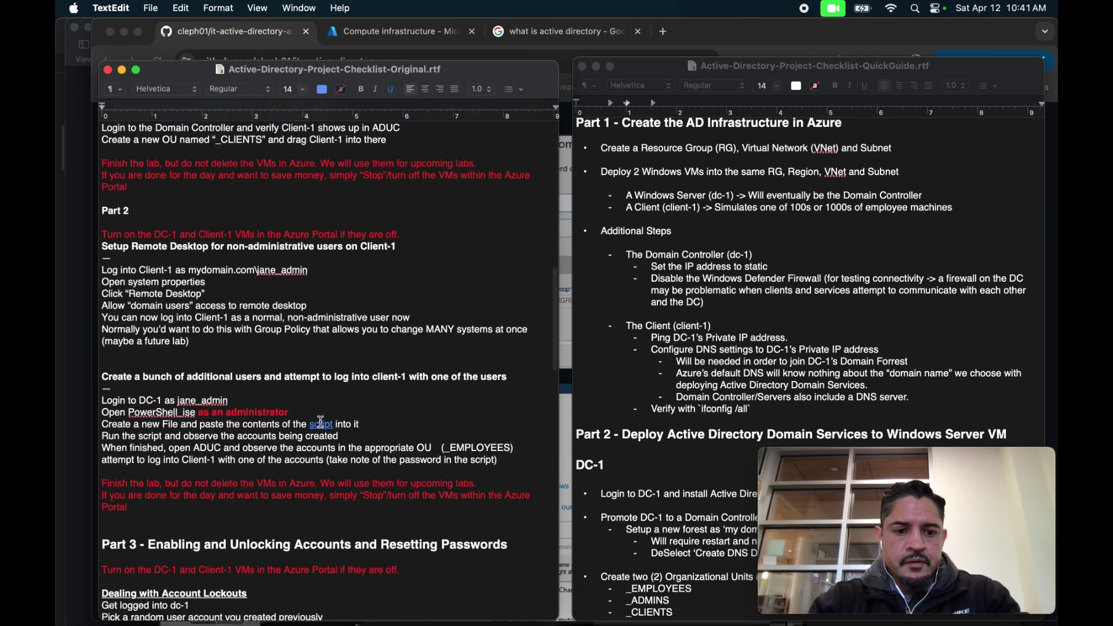
{"action": "left_click", "coordinate": [322, 426]}
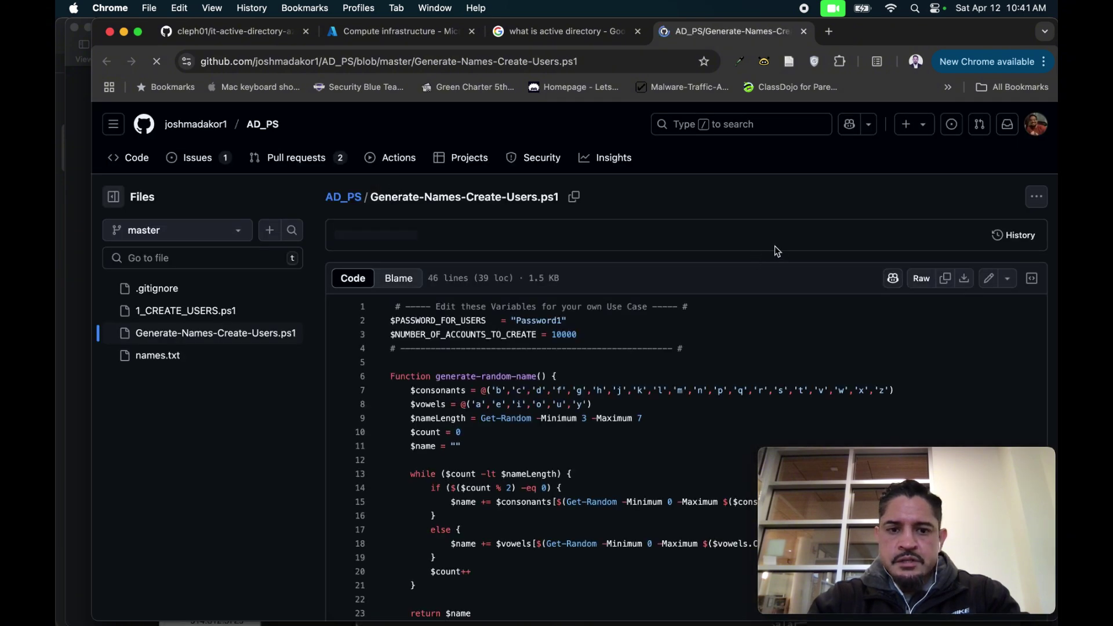
Copy the script page URL, load it in Edge on dc-1, and copy the raw file contents.
{"action": "left_click", "coordinate": [579, 62]}
{"action": "left_click", "coordinate": [579, 61]}
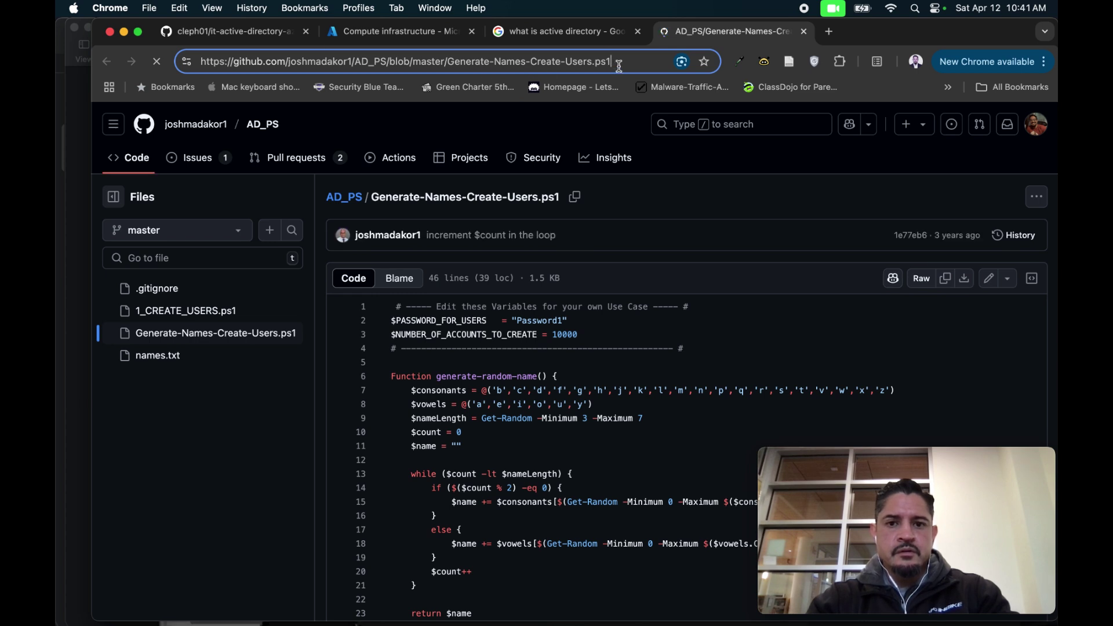
{"action": "left_click", "coordinate": [196, 64]}
{"action": "key", "text": "ctrl+c"}
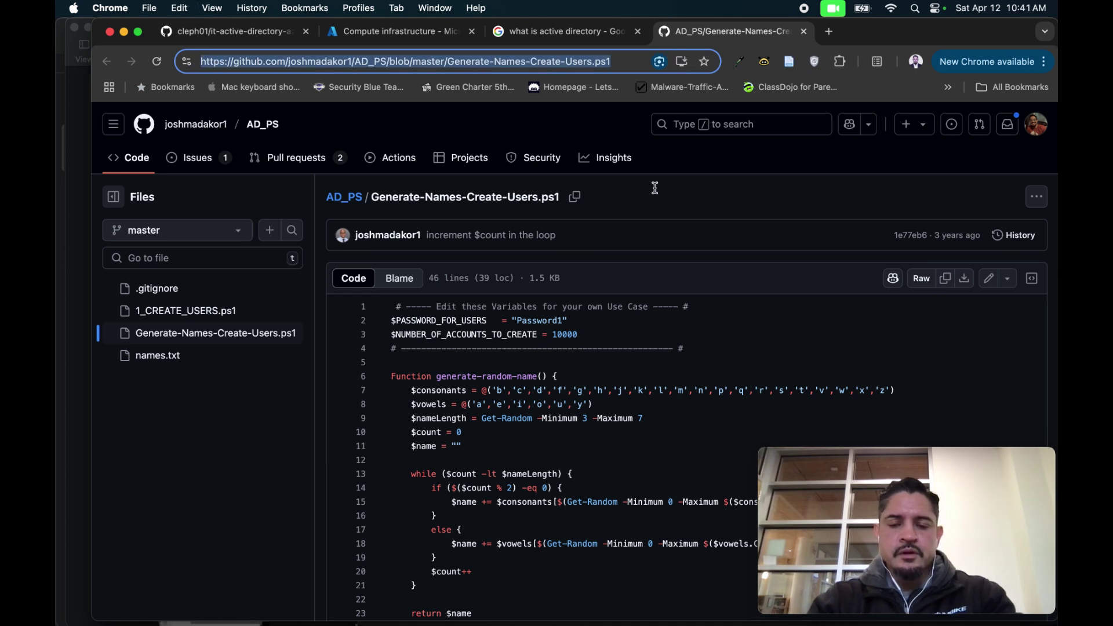
{"action": "left_click", "coordinate": [693, 235]}
{"action": "key", "text": "ctrl+Right"}
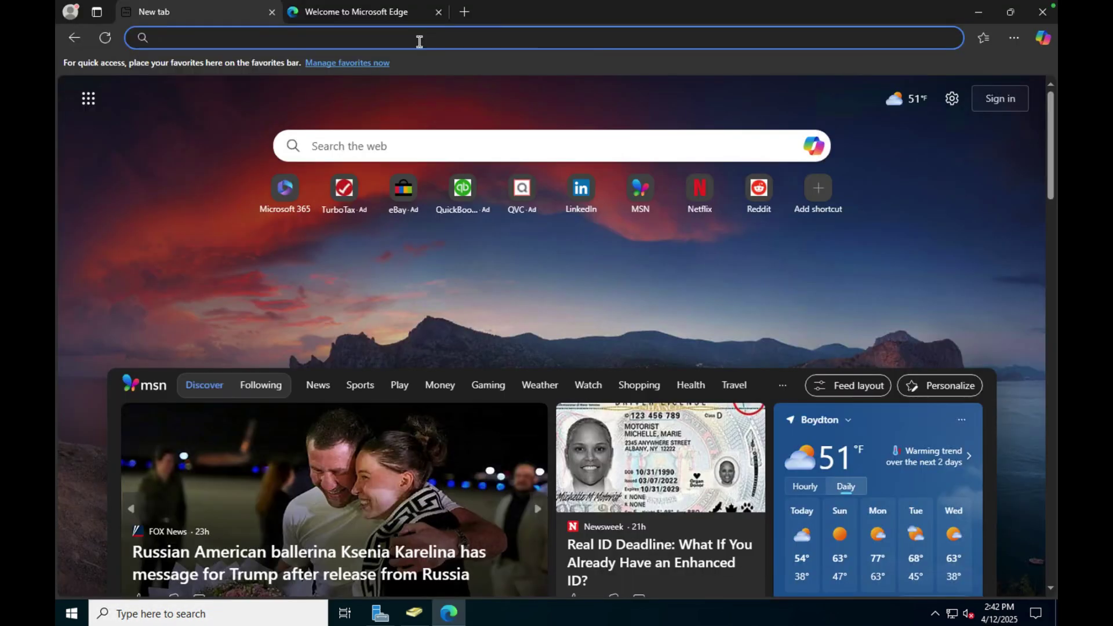
{"action": "key", "text": "ctrl+v"}
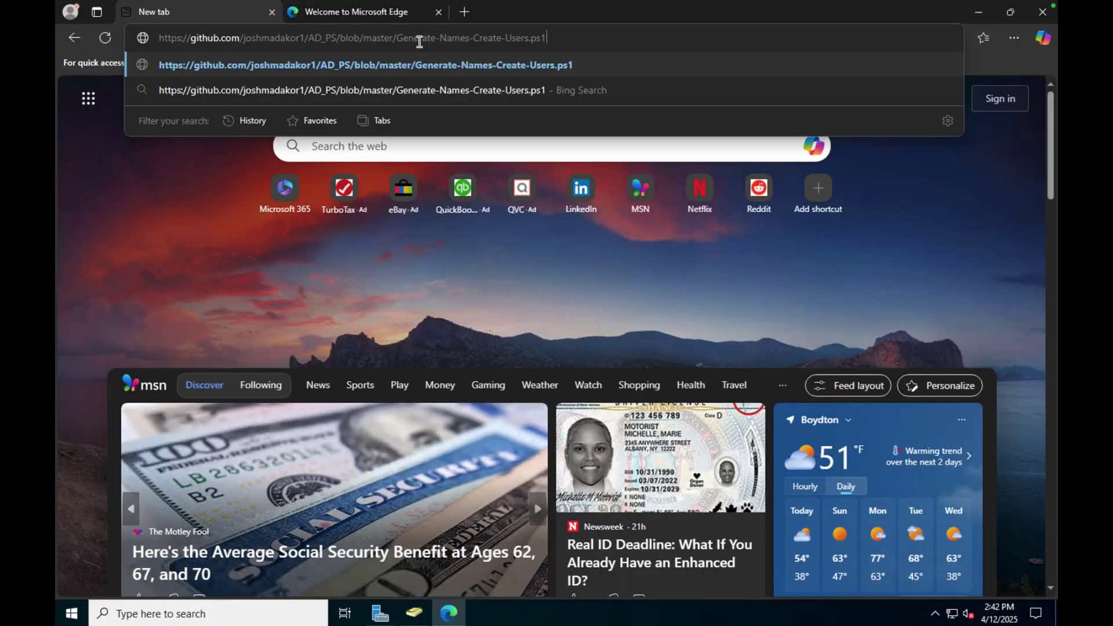
{"action": "key", "text": "Return"}
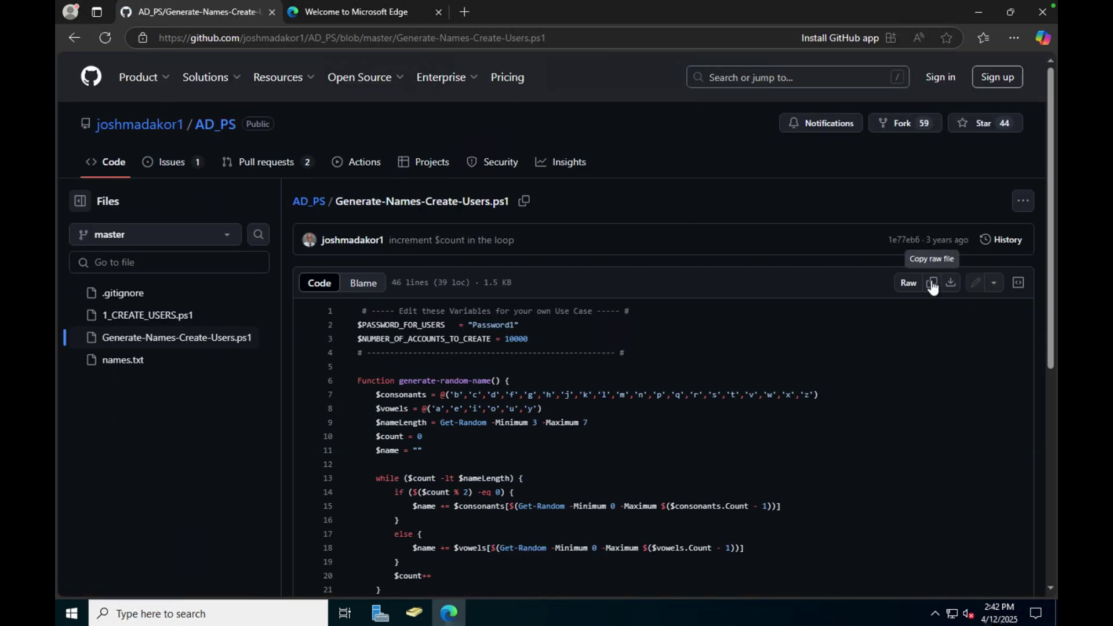
{"action": "left_click", "coordinate": [932, 284]}
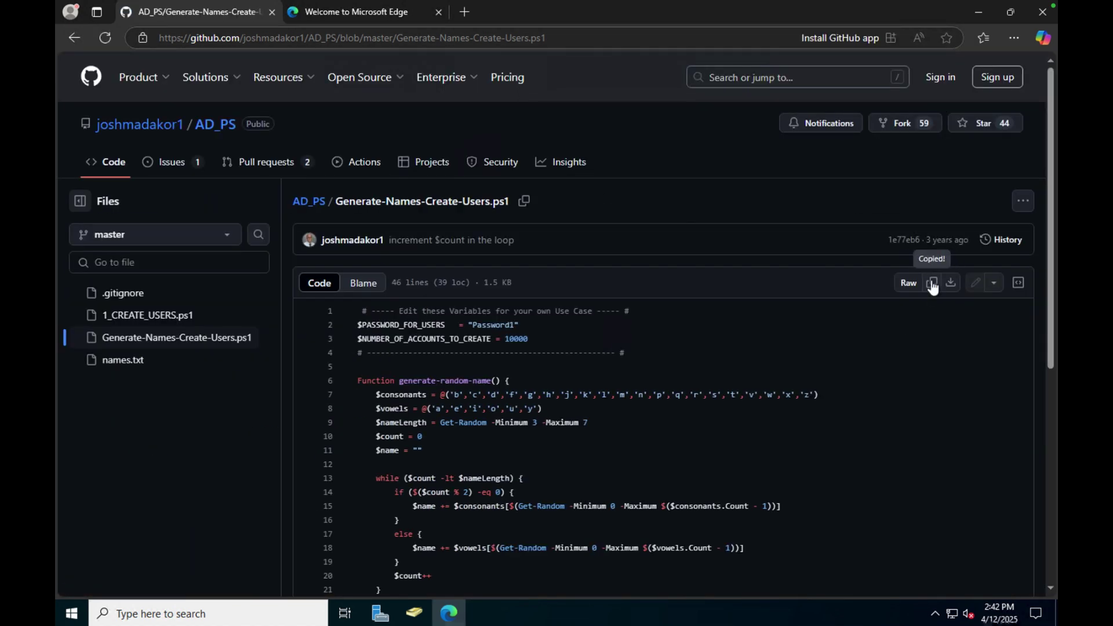
Launch Windows PowerShell ISE as administrator and start a new blank script.
{"action": "left_click", "coordinate": [203, 613]}
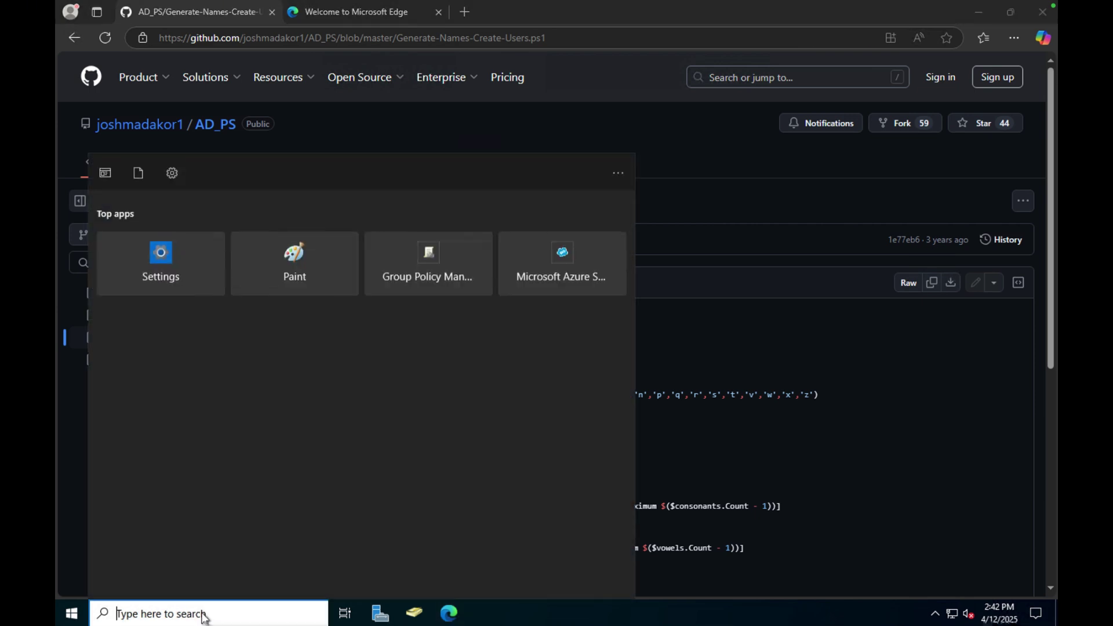
{"action": "type", "text": "power"}
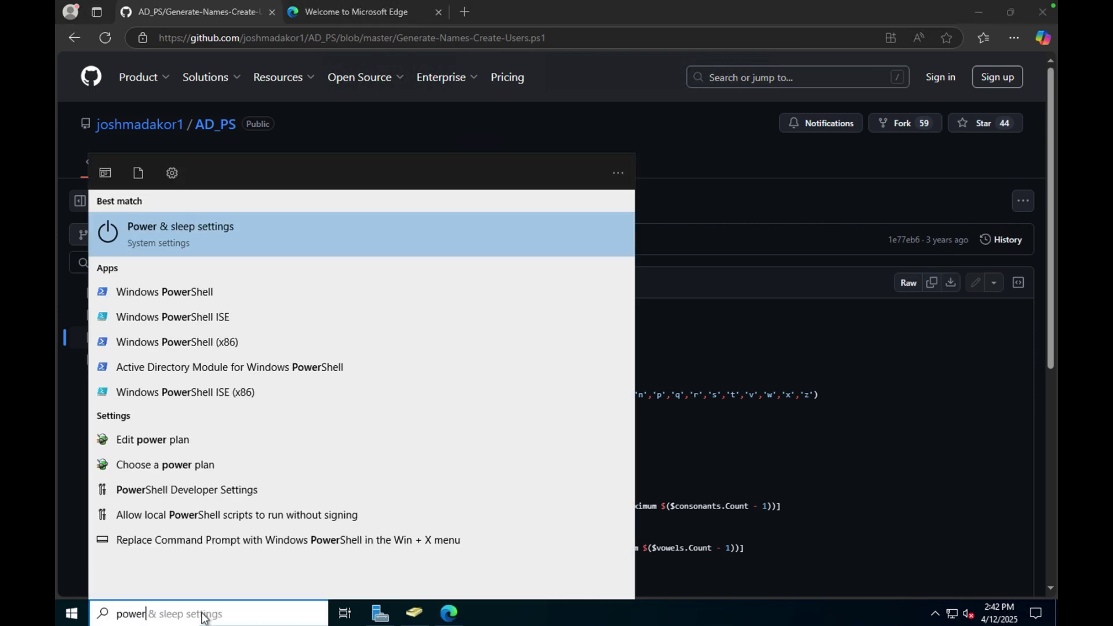
{"action": "left_click", "coordinate": [181, 316]}
{"action": "right_click", "coordinate": [181, 318]}
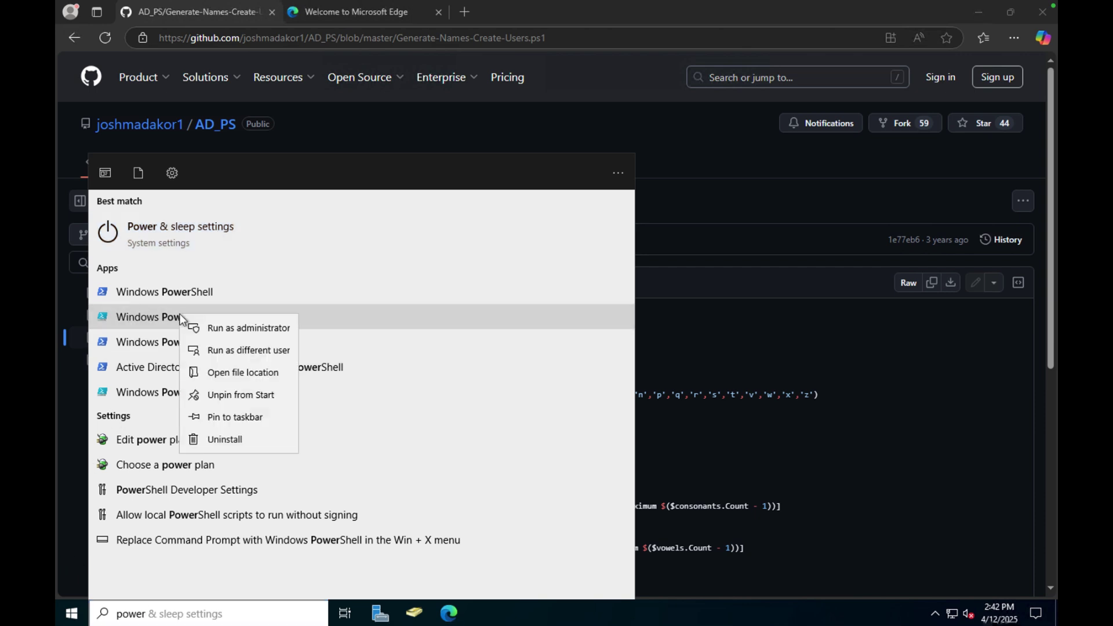
{"action": "left_click", "coordinate": [211, 328]}
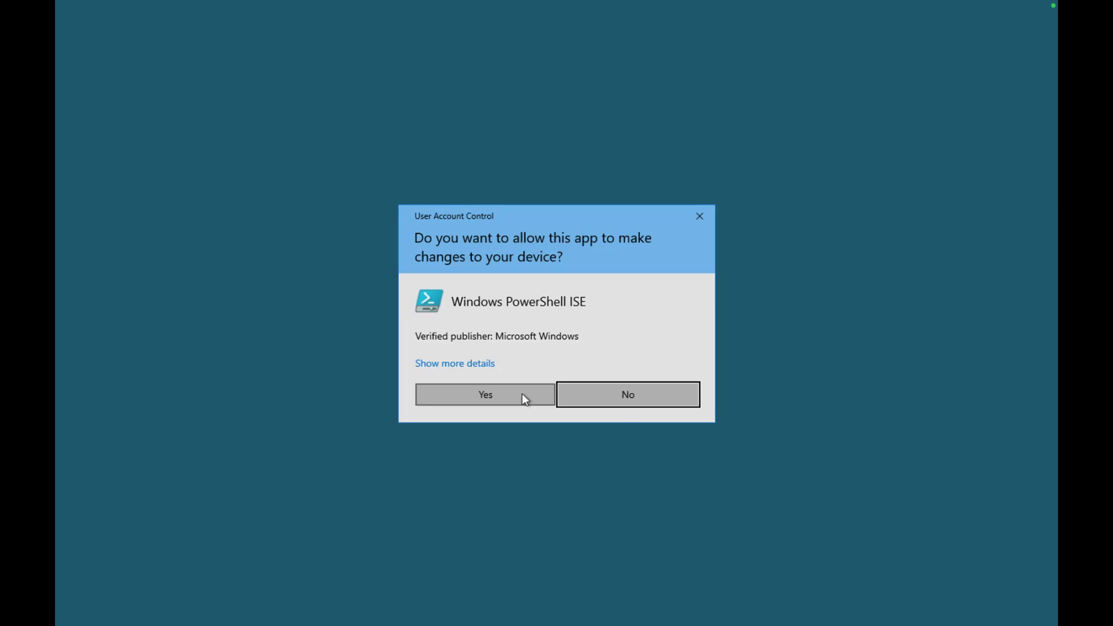
{"action": "left_click", "coordinate": [525, 399]}
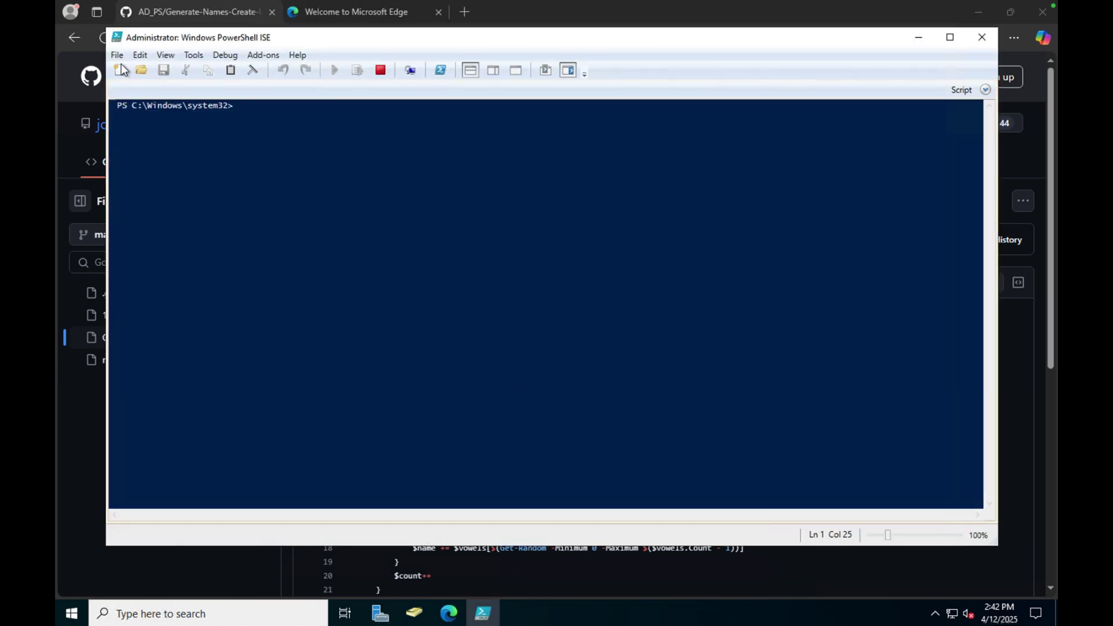
{"action": "left_click", "coordinate": [120, 70]}
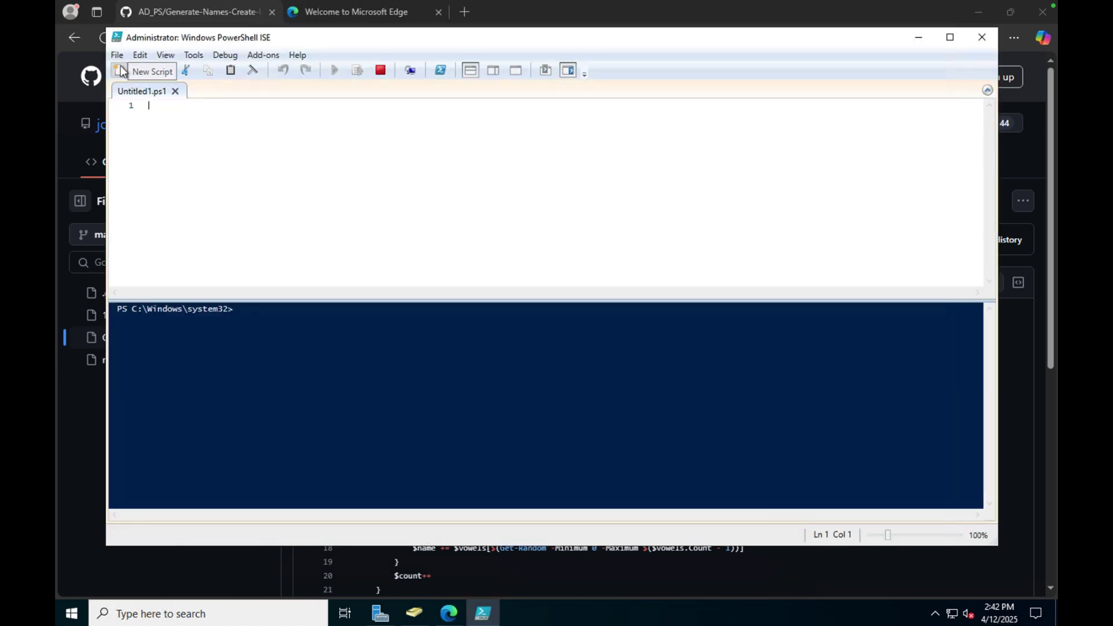
Paste the user-creation script into Untitled1.ps1 and look through its contents.
{"action": "key", "text": "ctrl+v"}
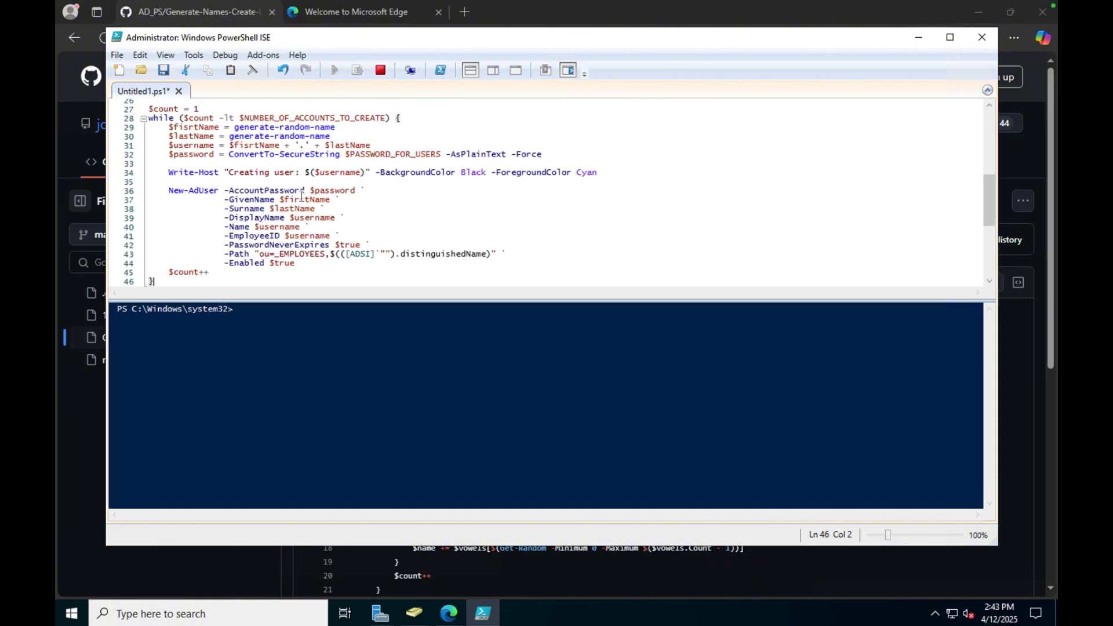
{"action": "scroll", "coordinate": [302, 197], "scroll_direction": "up", "scroll_amount": 2}
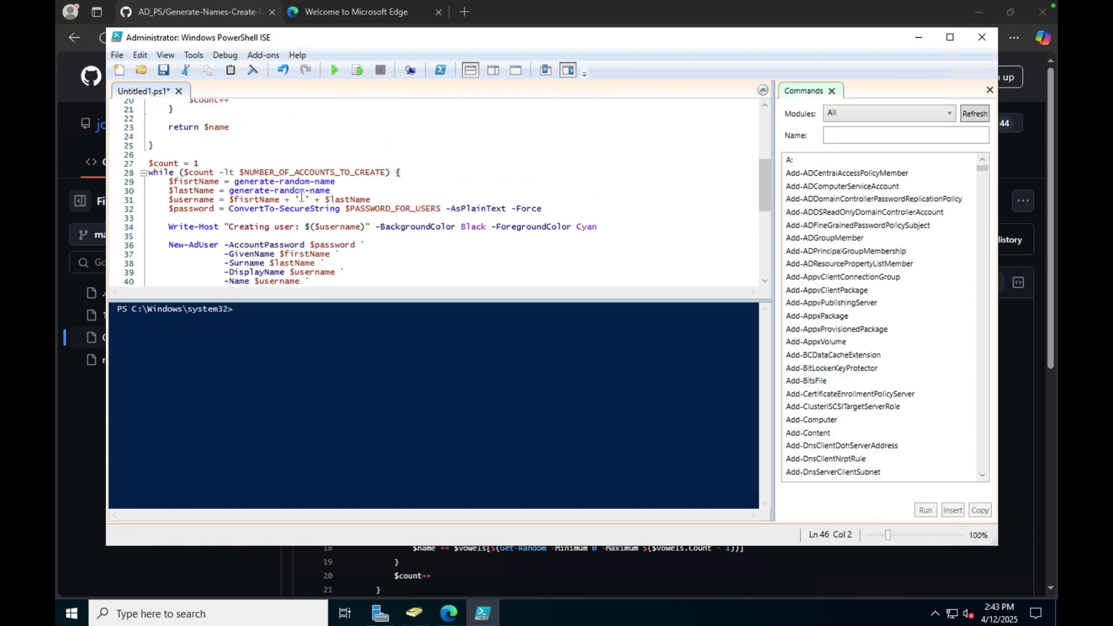
{"action": "scroll", "coordinate": [302, 197], "scroll_direction": "up", "scroll_amount": 6}
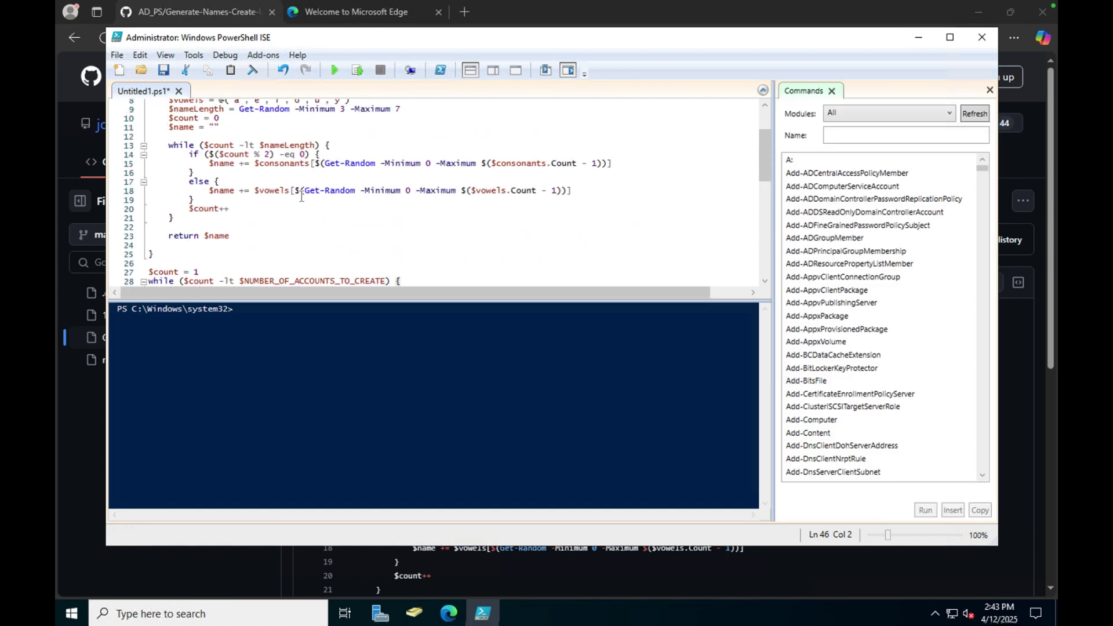
{"action": "scroll", "coordinate": [301, 197], "scroll_direction": "up", "scroll_amount": 1}
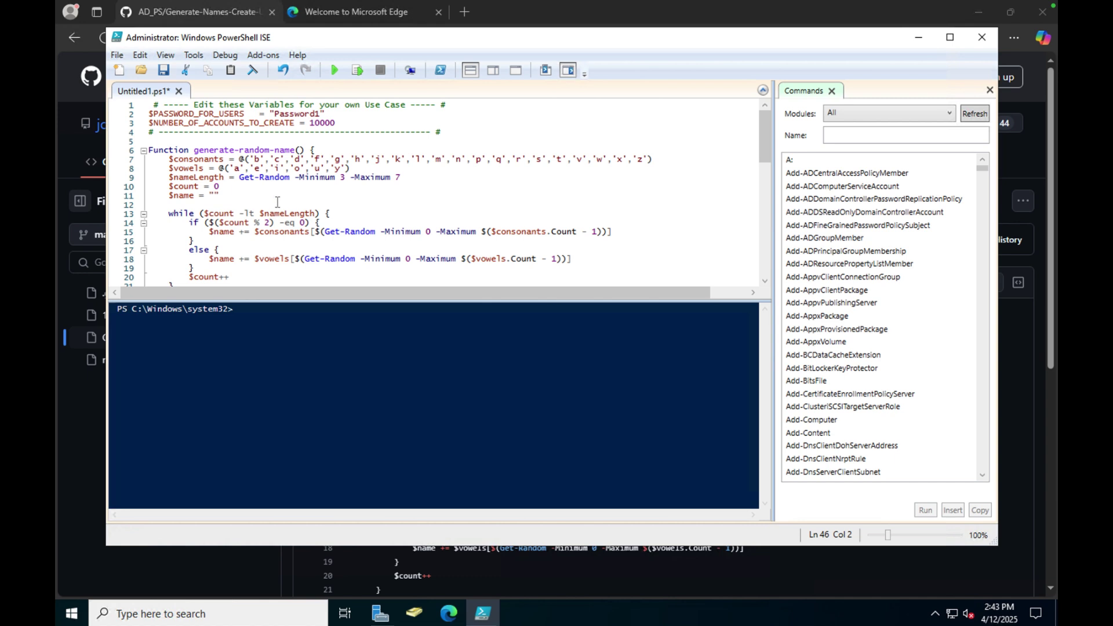
{"action": "scroll", "coordinate": [277, 201], "scroll_direction": "down", "scroll_amount": 1}
{"action": "scroll", "coordinate": [277, 201], "scroll_direction": "down", "scroll_amount": 1}
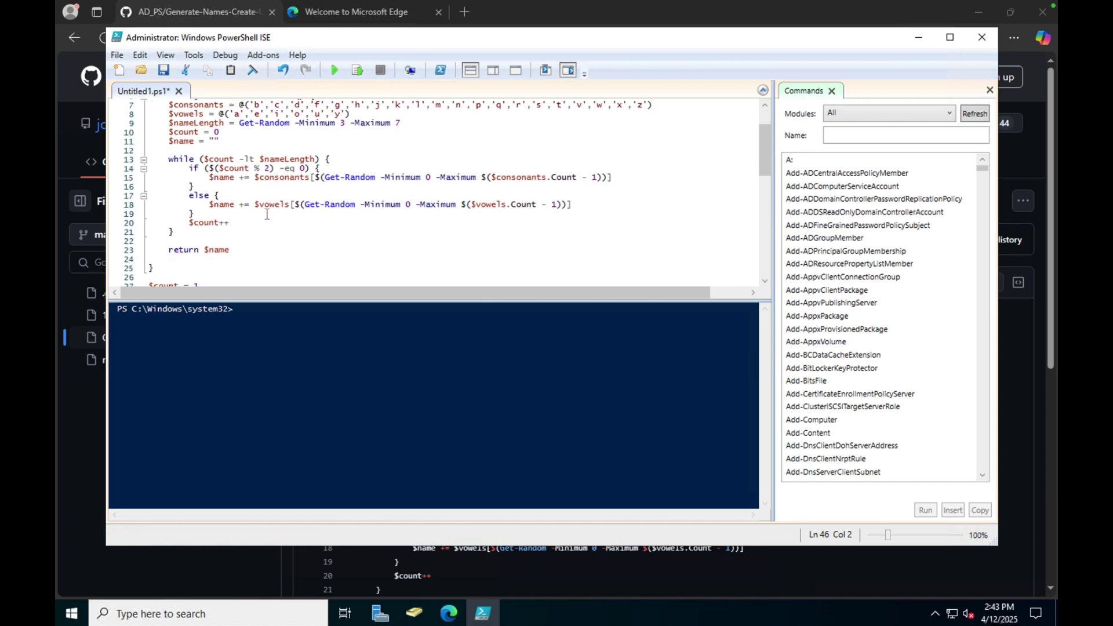
{"action": "scroll", "coordinate": [266, 214], "scroll_direction": "down", "scroll_amount": 2}
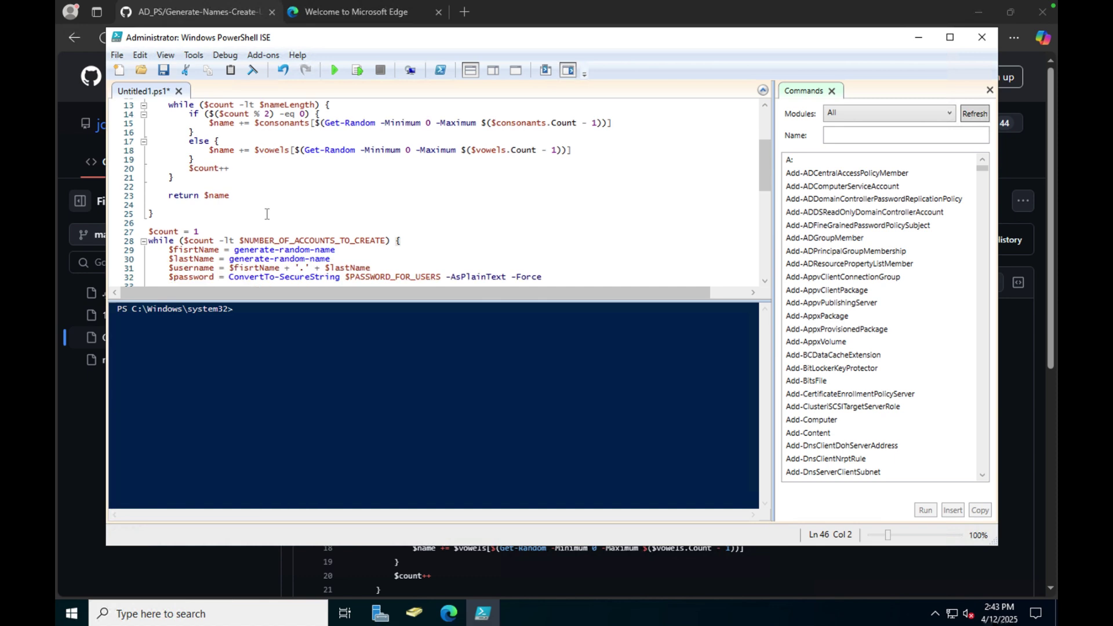
{"action": "scroll", "coordinate": [267, 214], "scroll_direction": "down", "scroll_amount": 1}
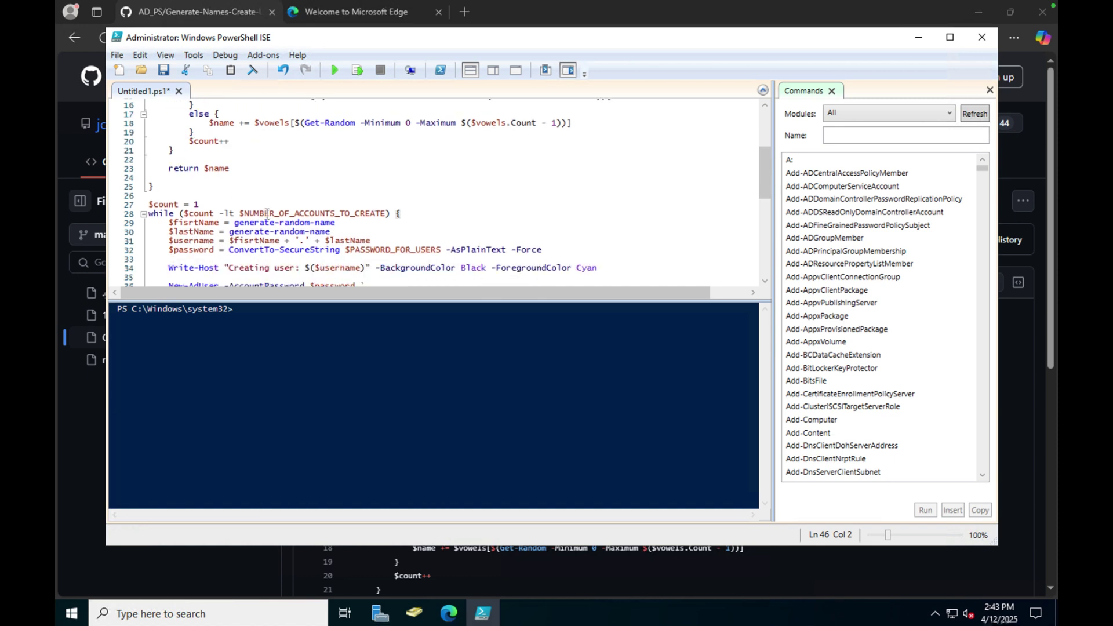
{"action": "scroll", "coordinate": [268, 242], "scroll_direction": "down", "scroll_amount": 1}
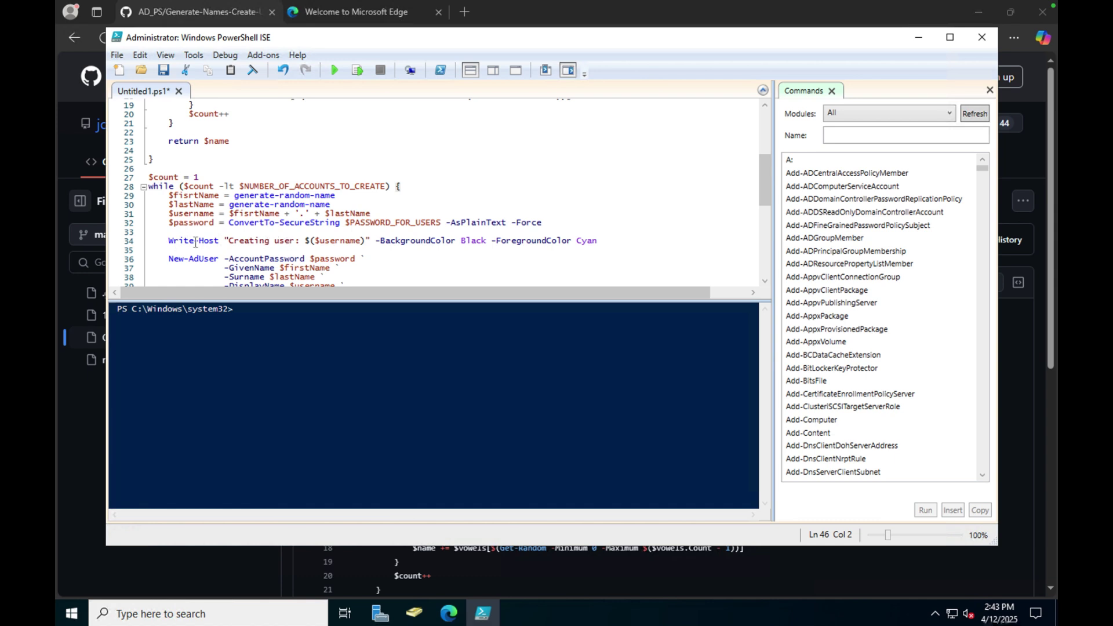
{"action": "scroll", "coordinate": [356, 250], "scroll_direction": "up", "scroll_amount": 6}
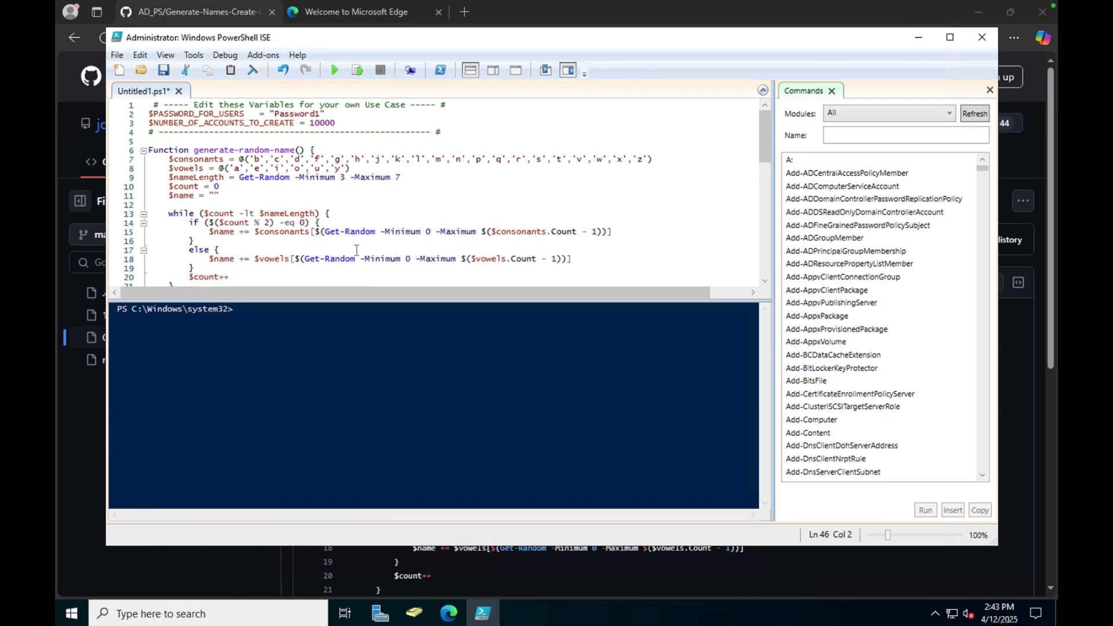
Change $NUMBER_OF_ACCOUNTS_TO_CREATE from 10000 to 10 and run the script.
{"action": "left_click", "coordinate": [338, 124]}
{"action": "key", "text": "BackSpace"}
{"action": "key", "text": "BackSpace"}
{"action": "key", "text": "BackSpace"}
{"action": "left_click", "coordinate": [335, 72]}
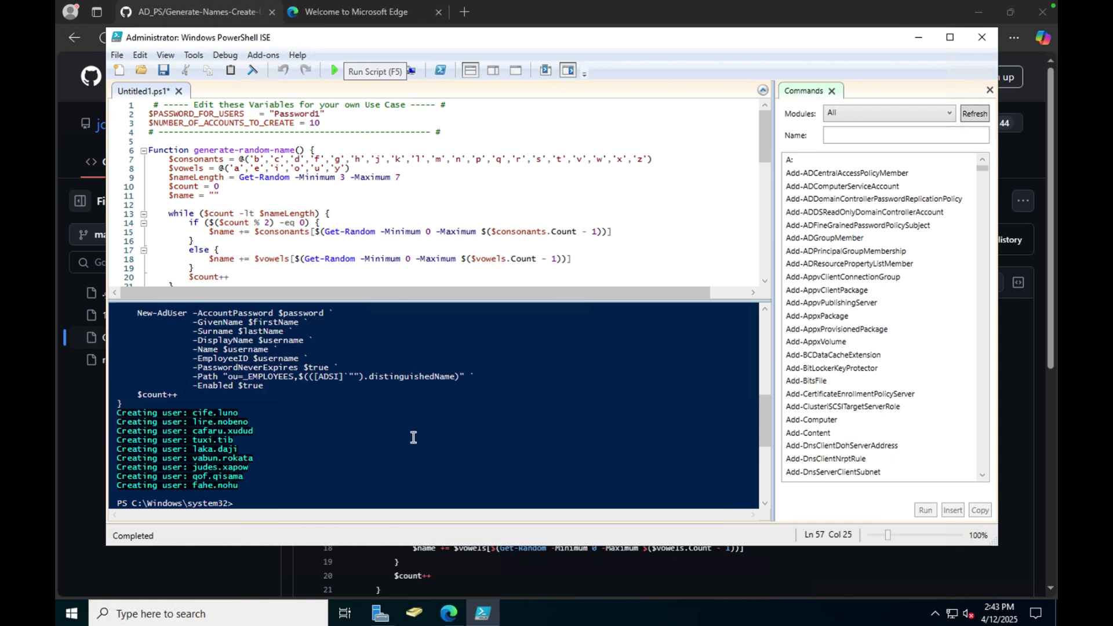
{"action": "left_click", "coordinate": [415, 611]}
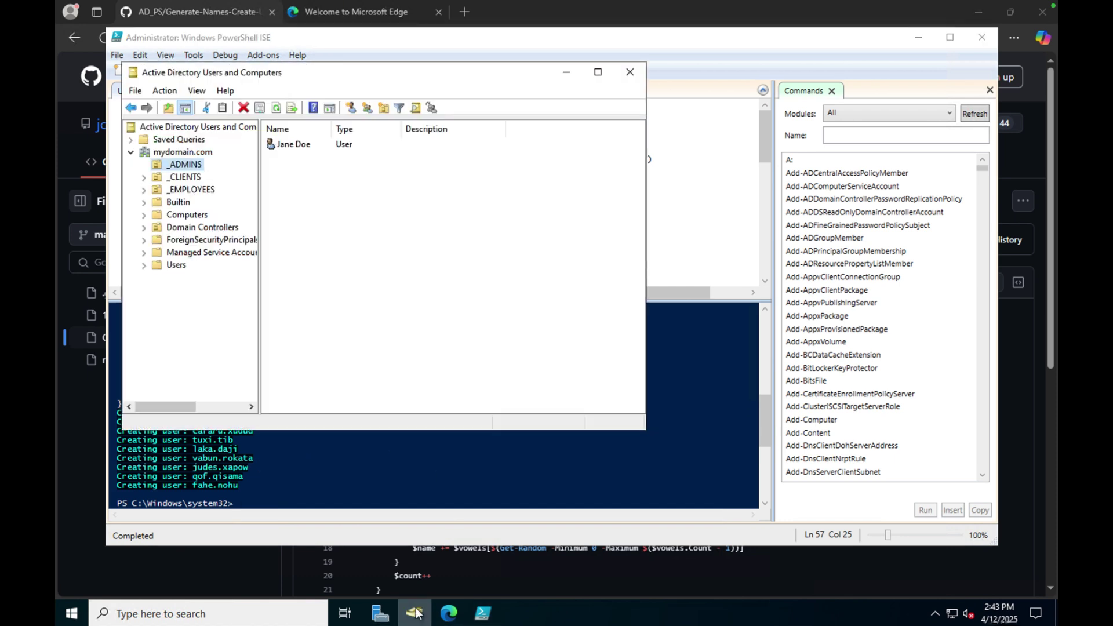
Confirm the new users in _EMPLOYEES, check _ADMINS and the empty _CLIENTS, then return to the Mac.
{"action": "left_click", "coordinate": [201, 190]}
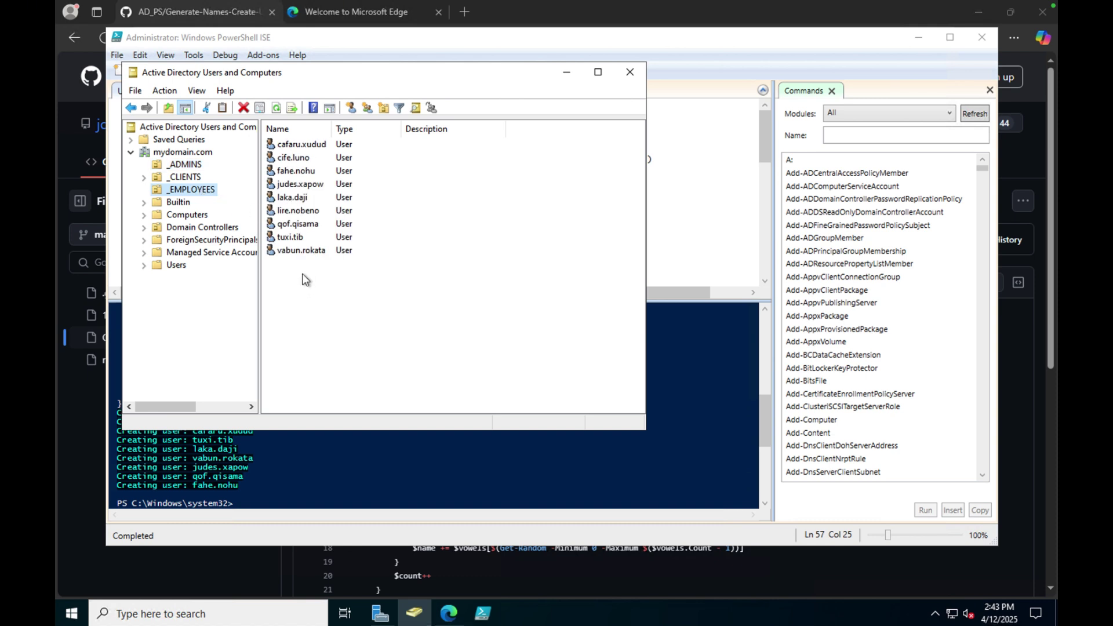
{"action": "left_click", "coordinate": [194, 165]}
{"action": "left_click", "coordinate": [194, 178]}
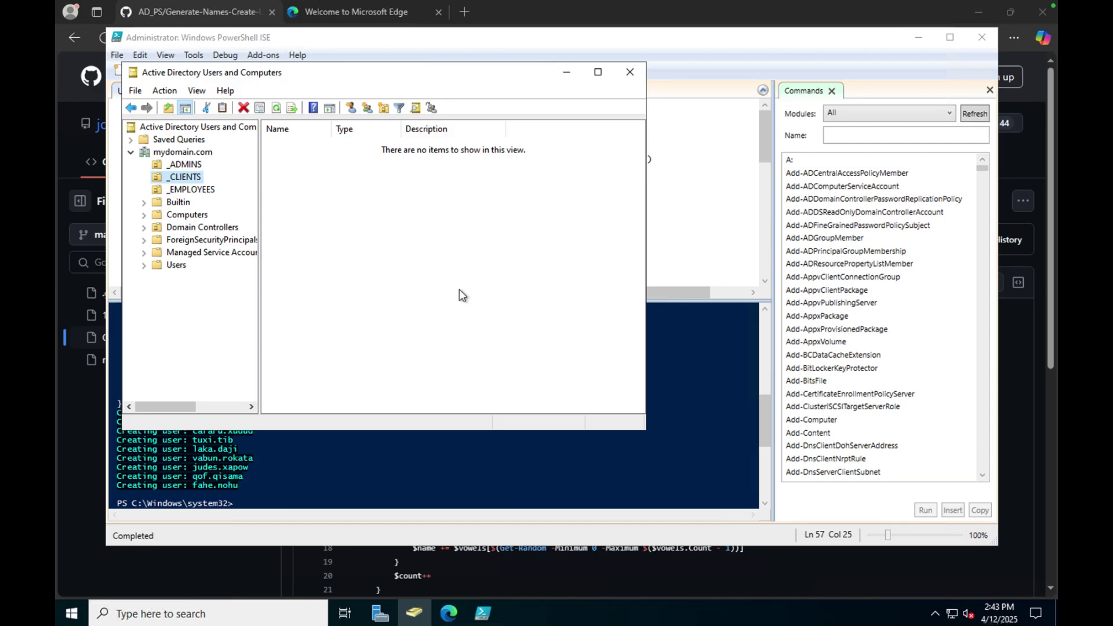
{"action": "key", "text": "ctrl+Left"}
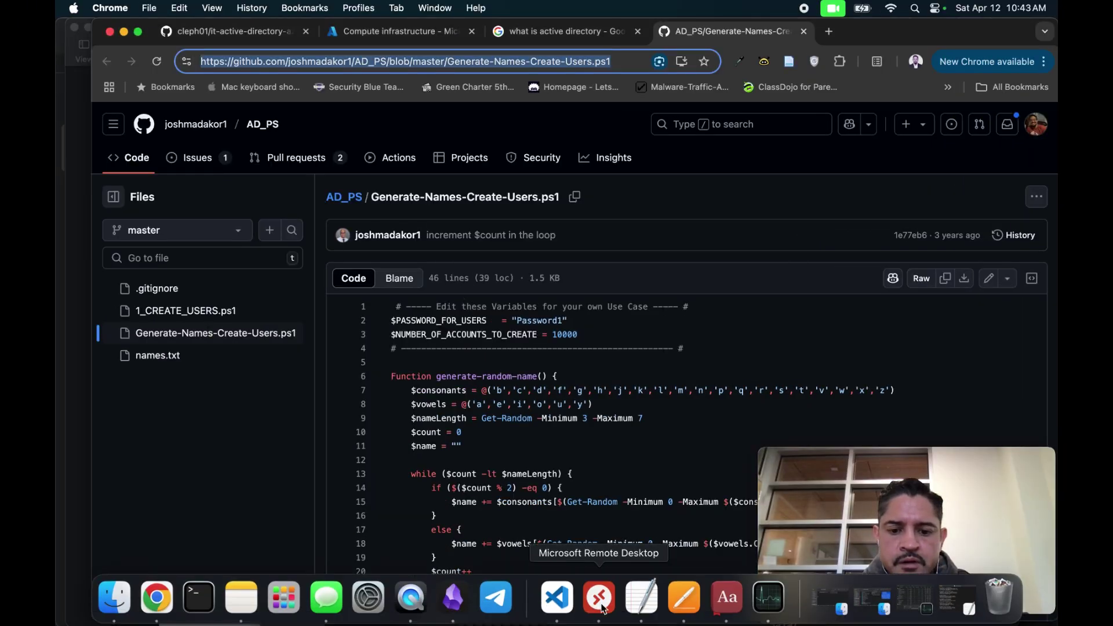
Connect to client-1 as jane_admin with its password and accept the certificate warning.
{"action": "left_click", "coordinate": [602, 606]}
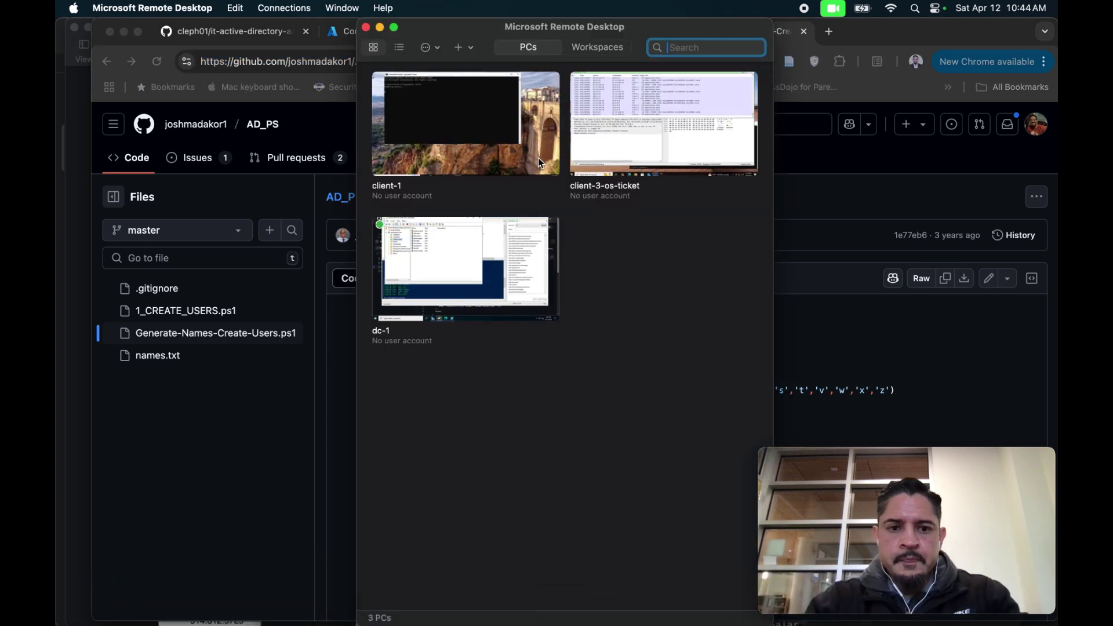
{"action": "double_click", "coordinate": [505, 157]}
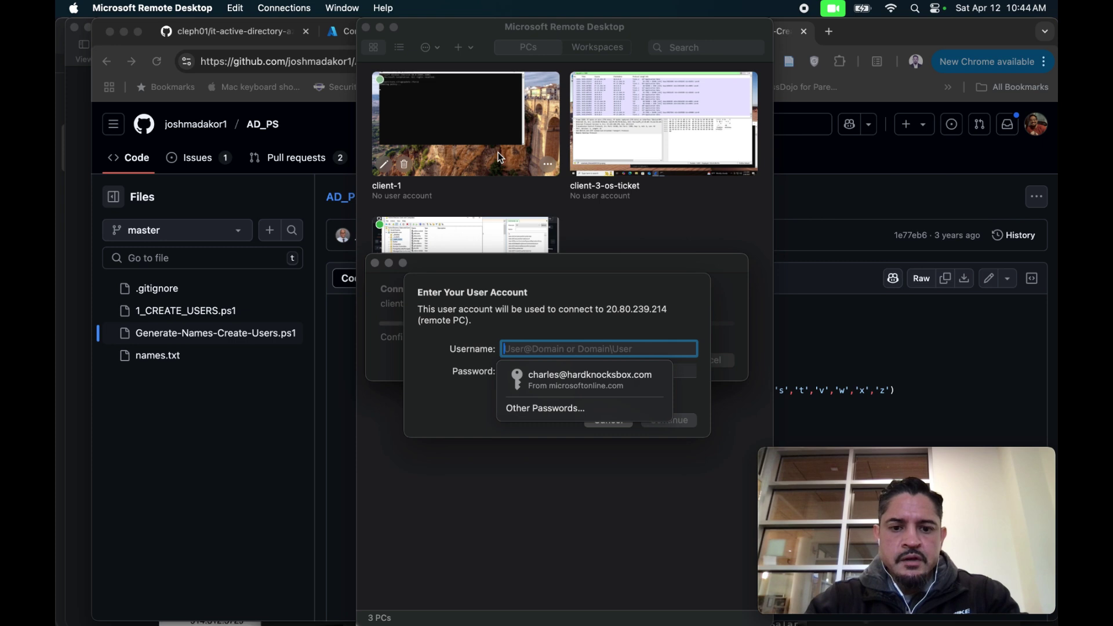
{"action": "key", "text": "Escape"}
{"action": "type", "text": "jane"}
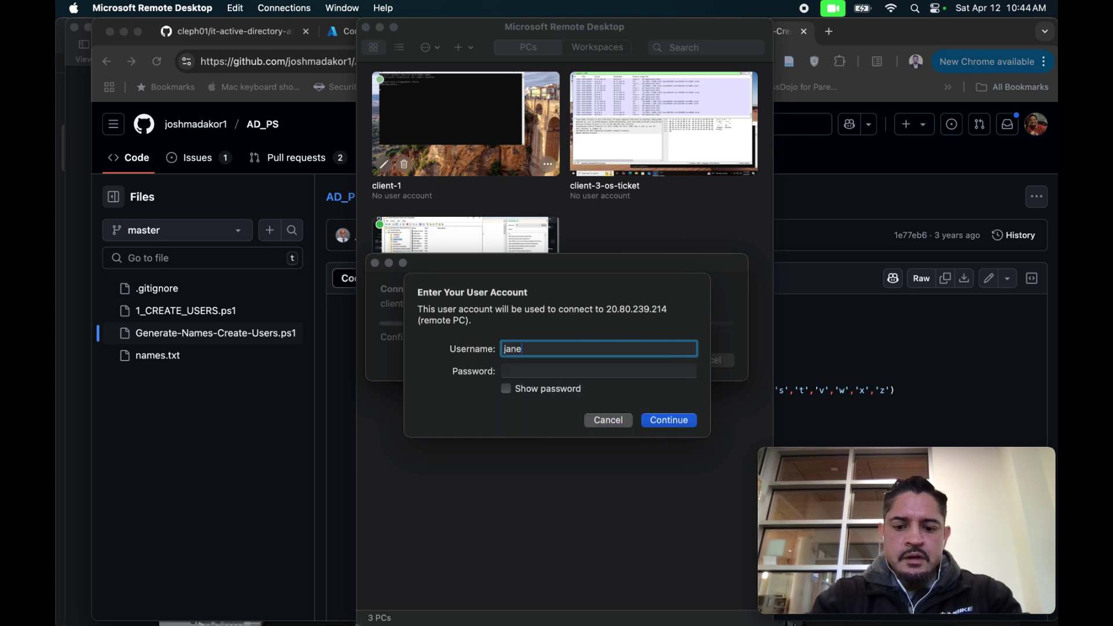
{"action": "type", "text": "_admin"}
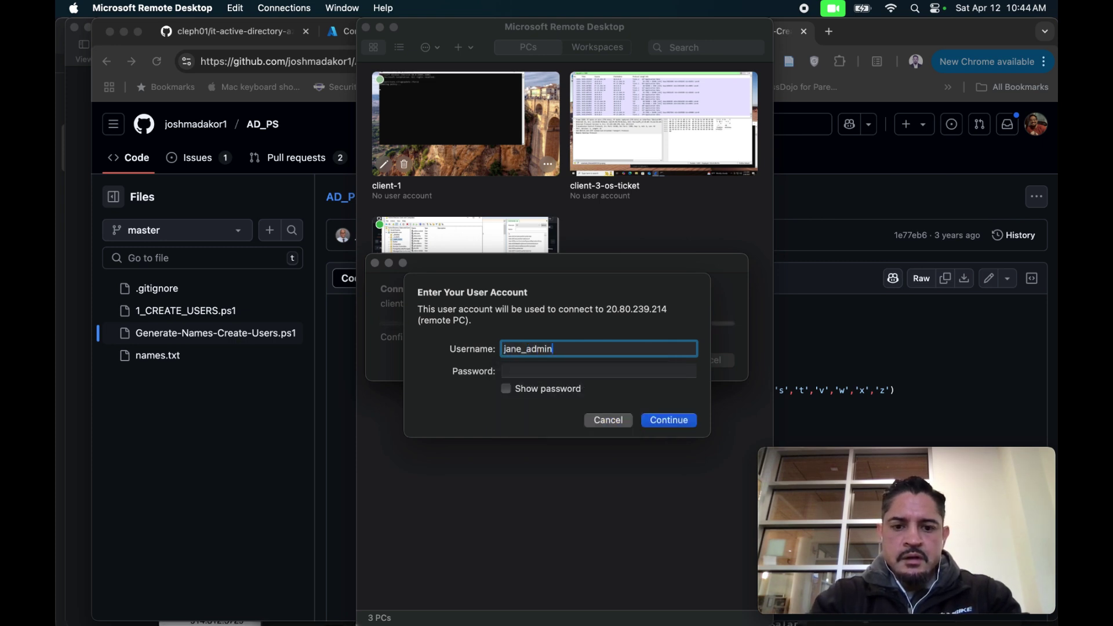
{"action": "key", "text": "Tab"}
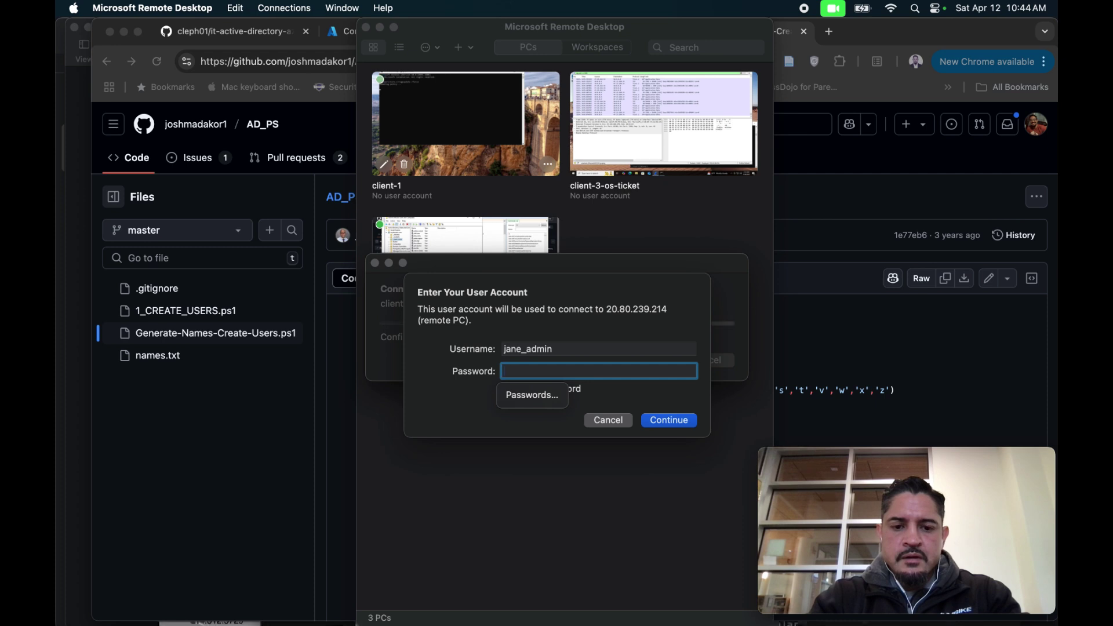
{"action": "type", "text": "•••••"}
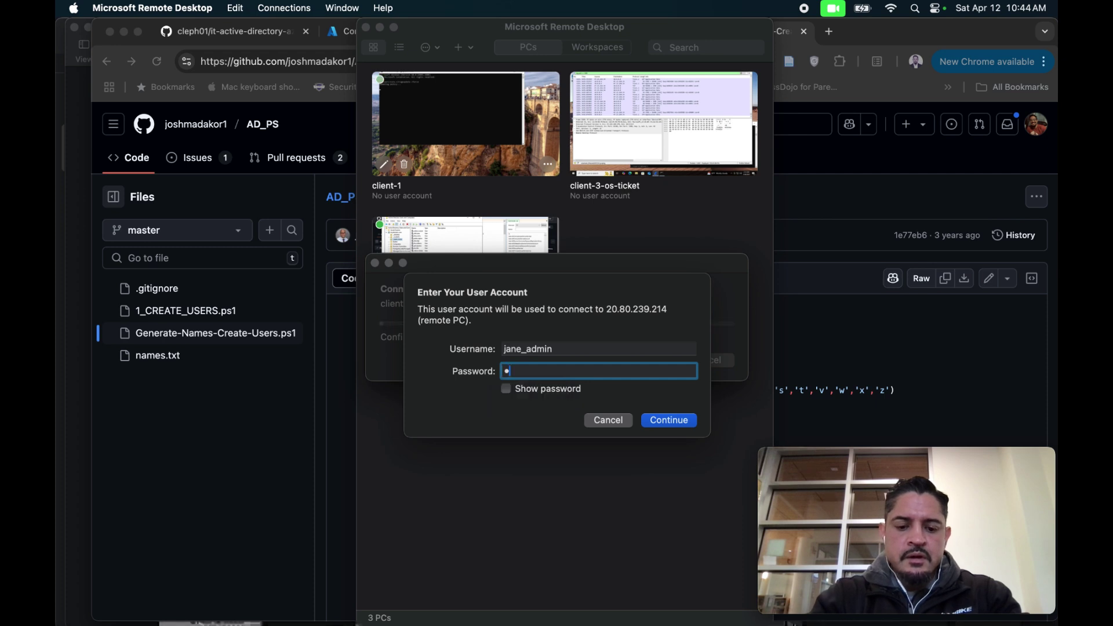
{"action": "type", "text": "••••••"}
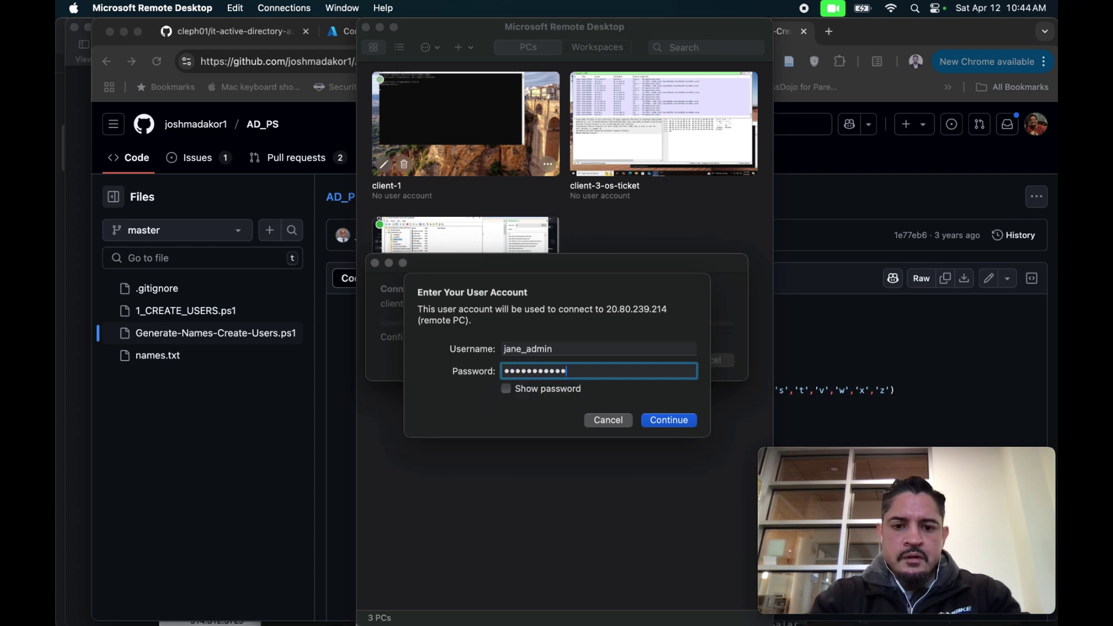
{"action": "type", "text": "•"}
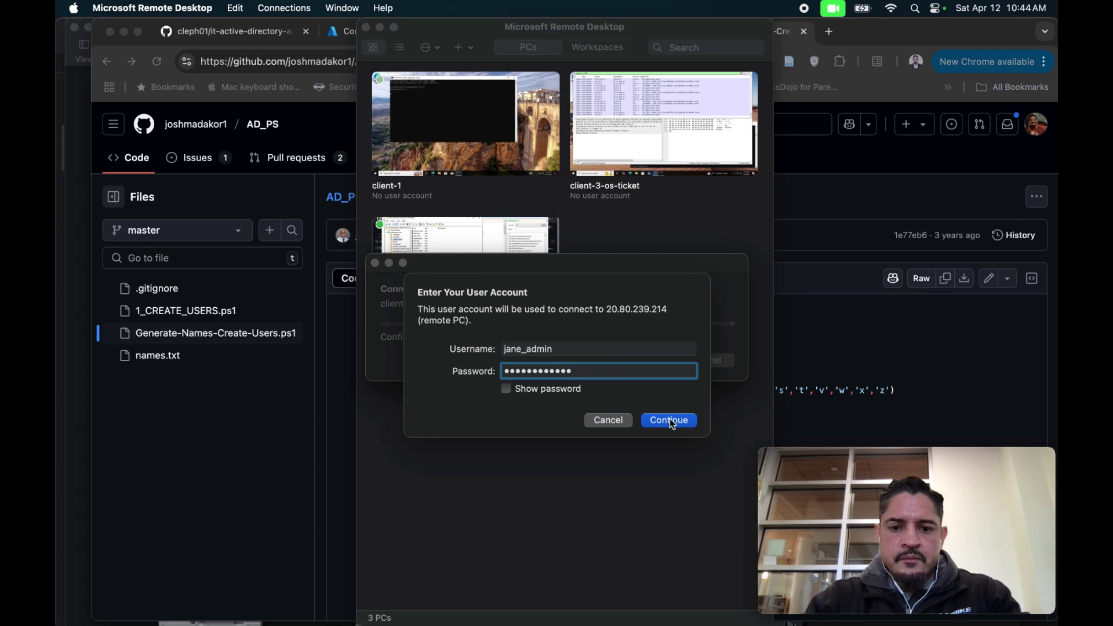
{"action": "left_click", "coordinate": [669, 421]}
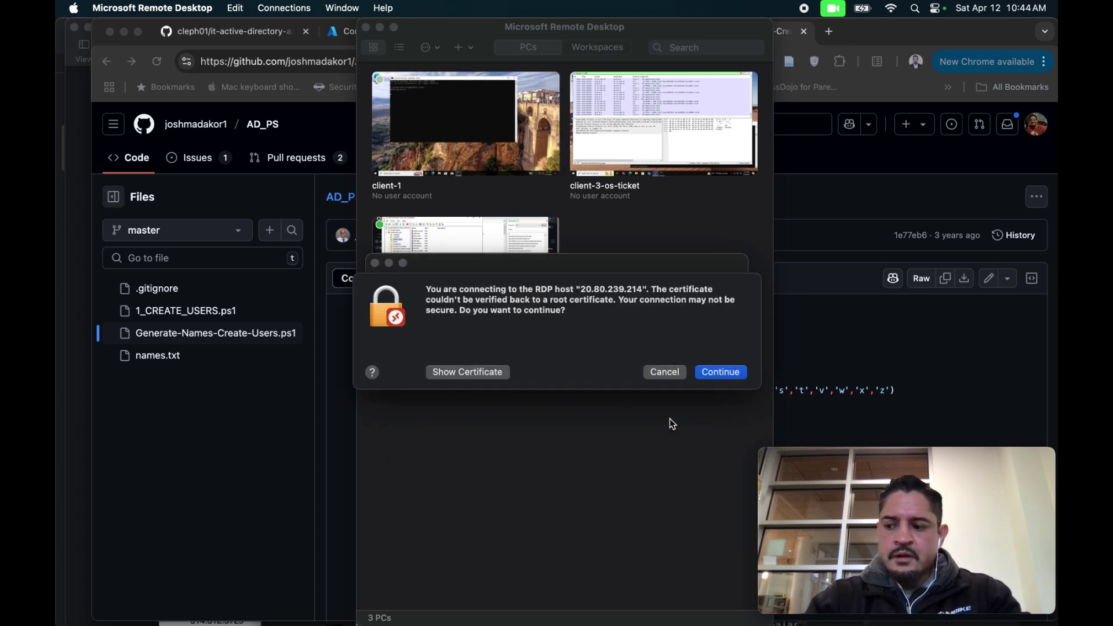
{"action": "left_click", "coordinate": [713, 380]}
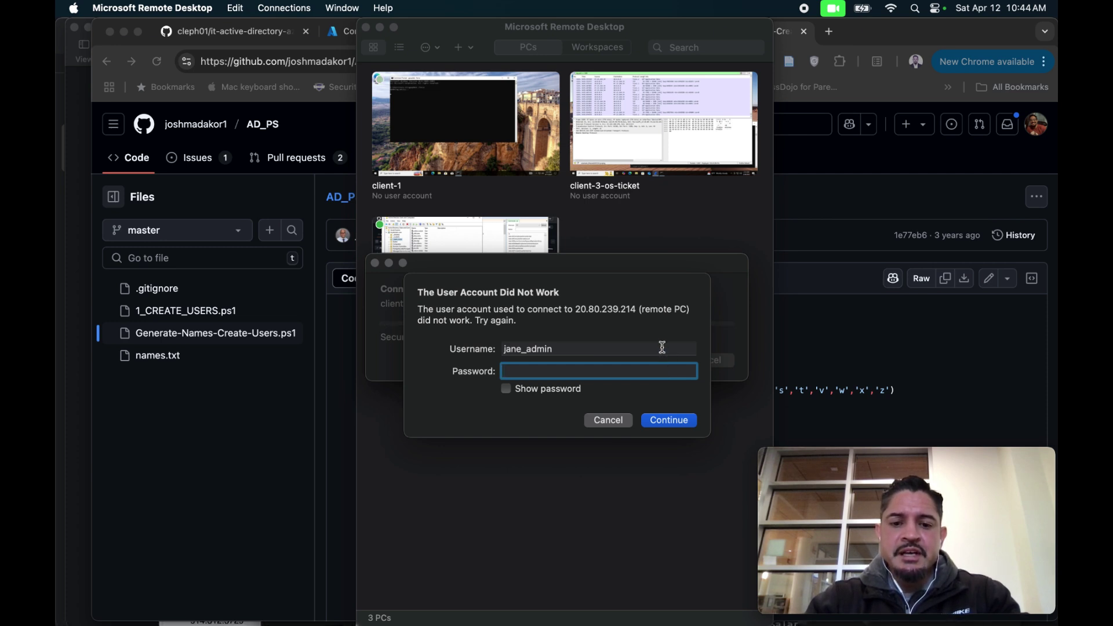
Re-enter the password, reveal it to verify, and retry the client-1 connection.
{"action": "left_click", "coordinate": [662, 347]}
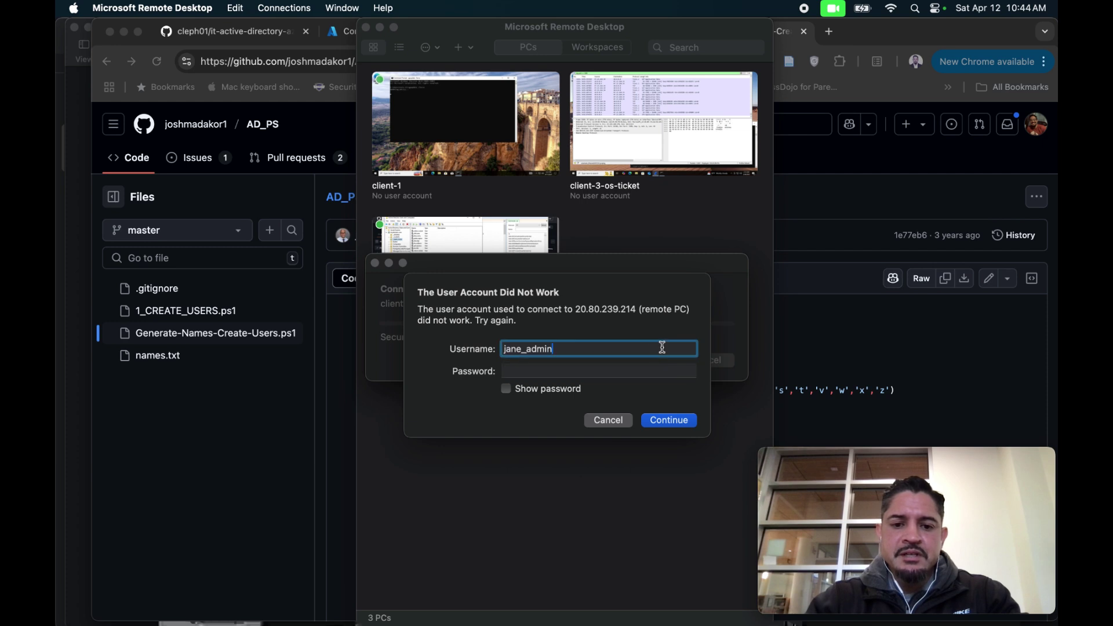
{"action": "left_click", "coordinate": [604, 371]}
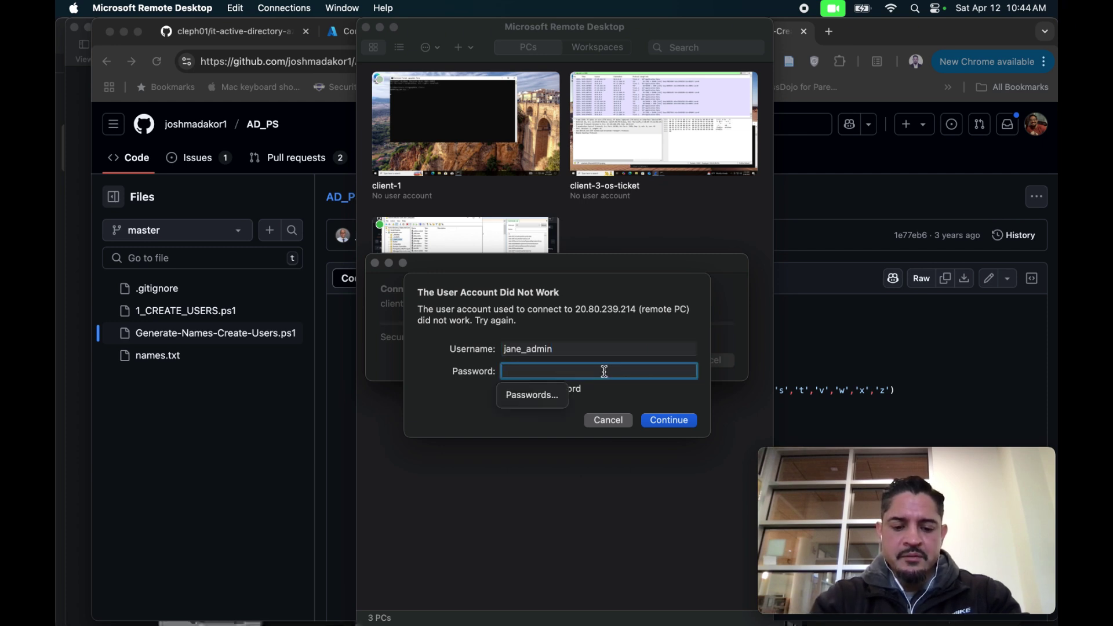
{"action": "type", "text": "*****"}
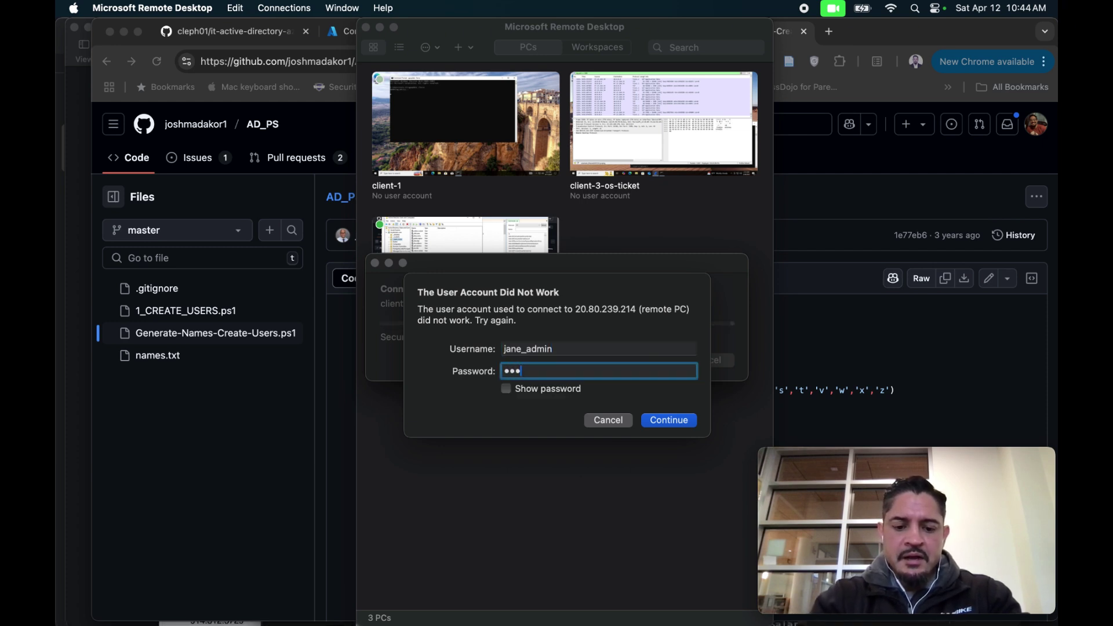
{"action": "type", "text": "*******"}
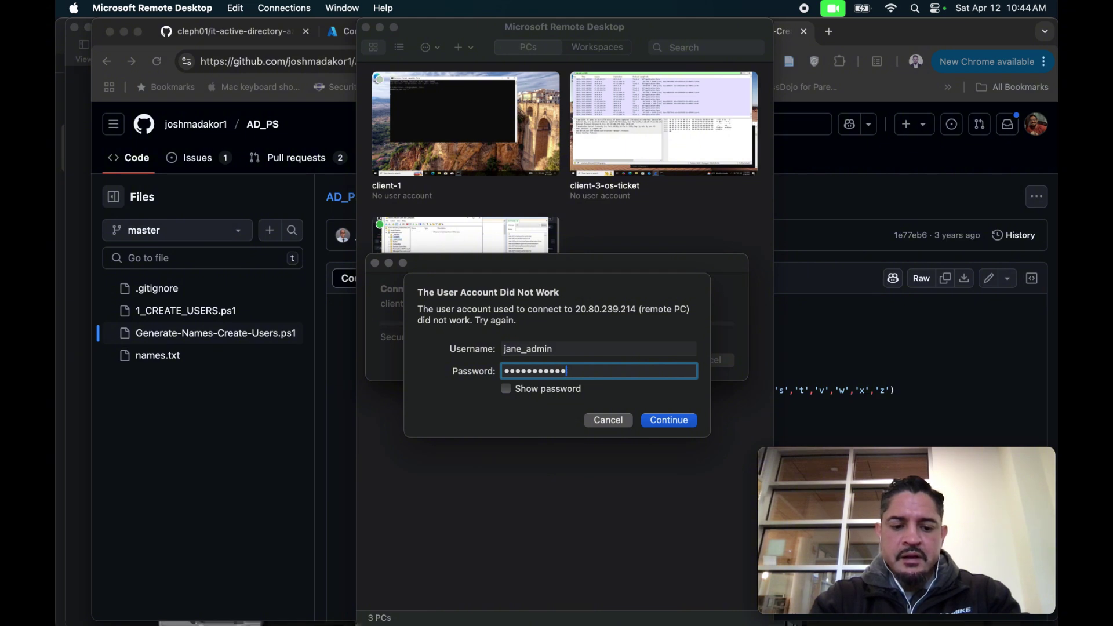
{"action": "left_click", "coordinate": [511, 391]}
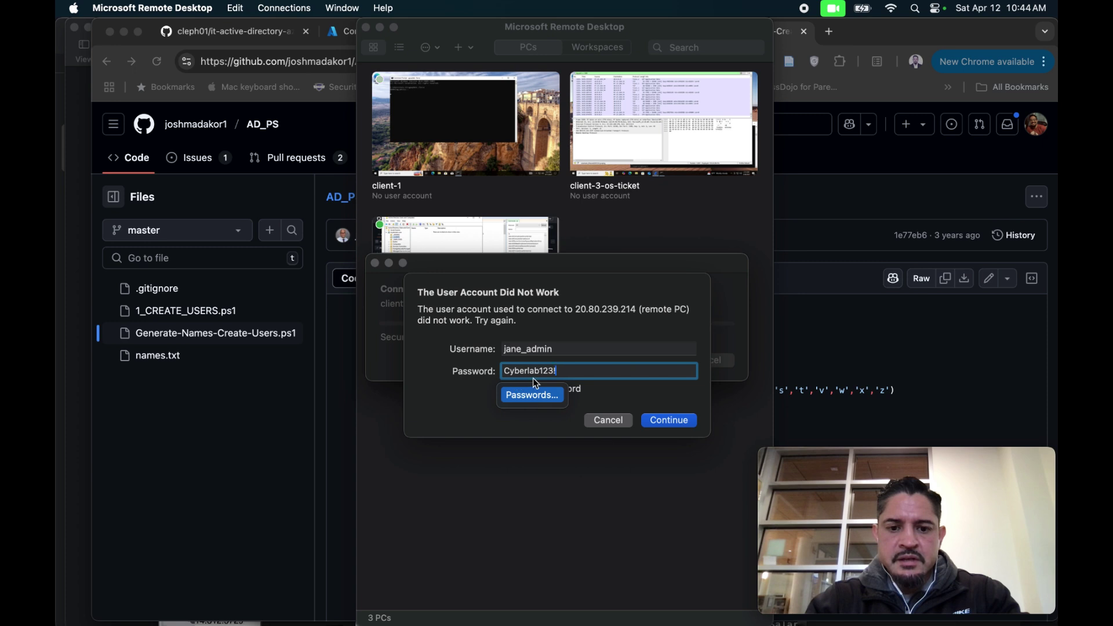
{"action": "left_click", "coordinate": [668, 421]}
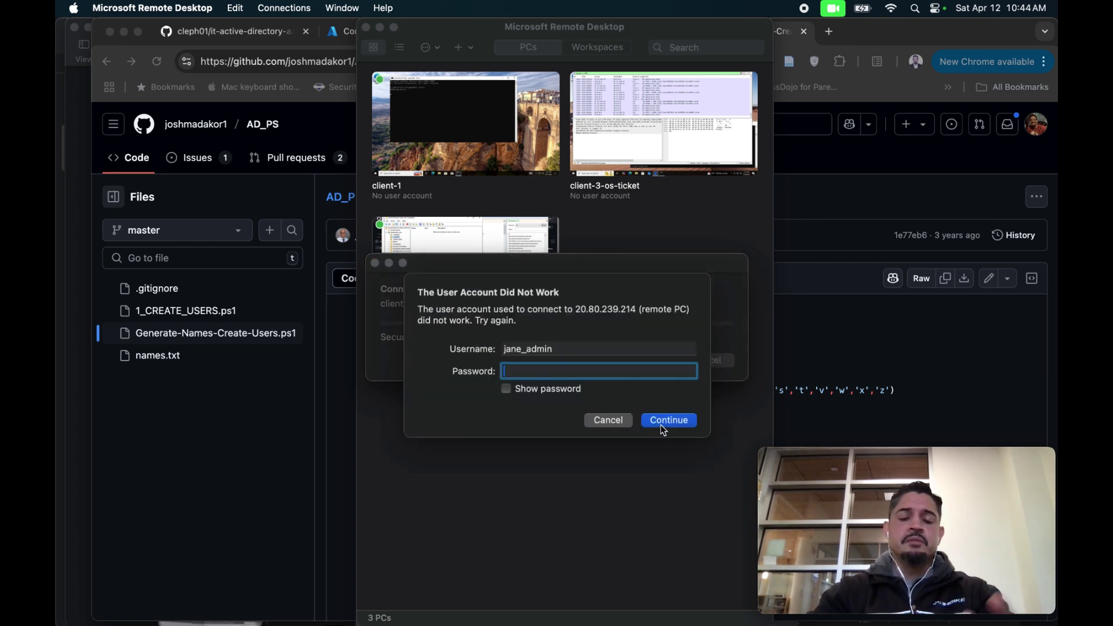
Replace the credentials with the lab user's username and password, check the password, and connect.
{"action": "left_click_drag", "start_coordinate": [575, 348], "coordinate": [478, 341]}
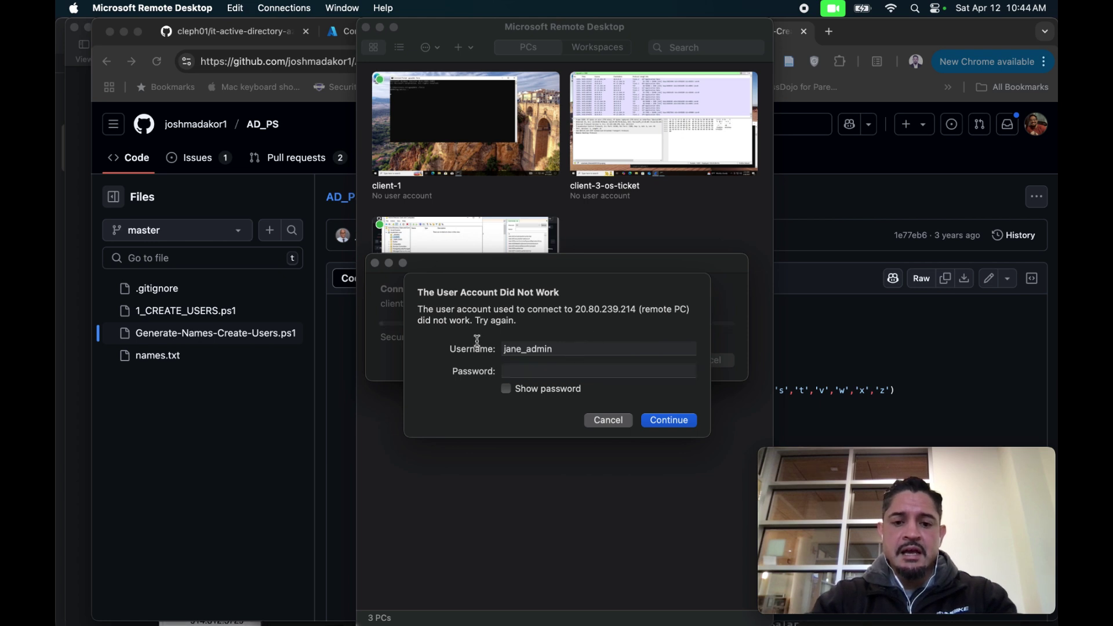
{"action": "key", "text": "Tab"}
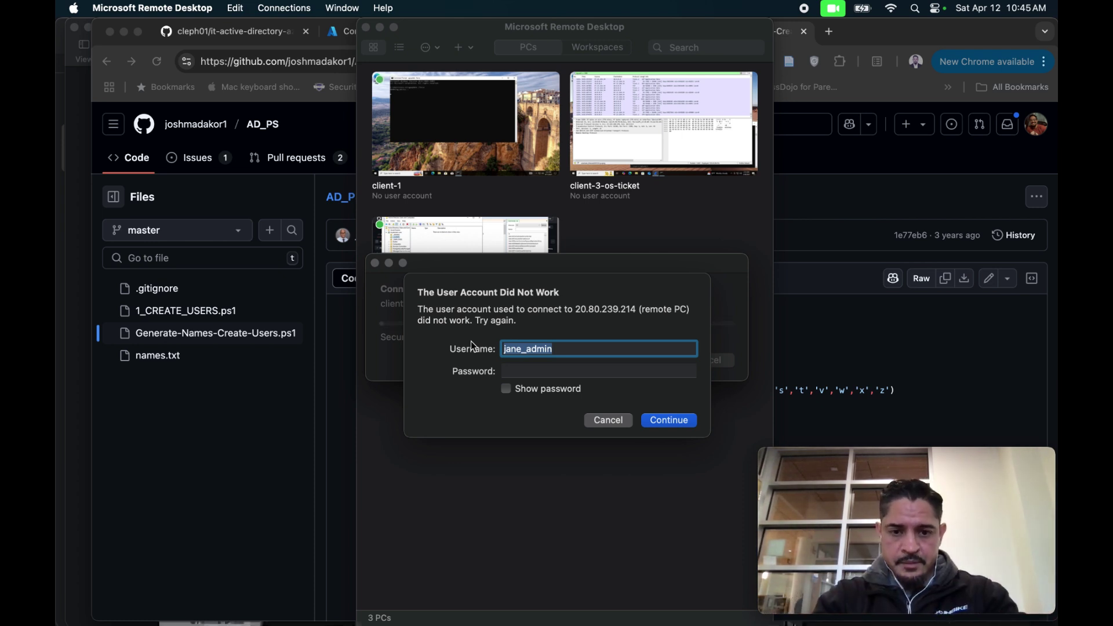
{"action": "type", "text": "labus"}
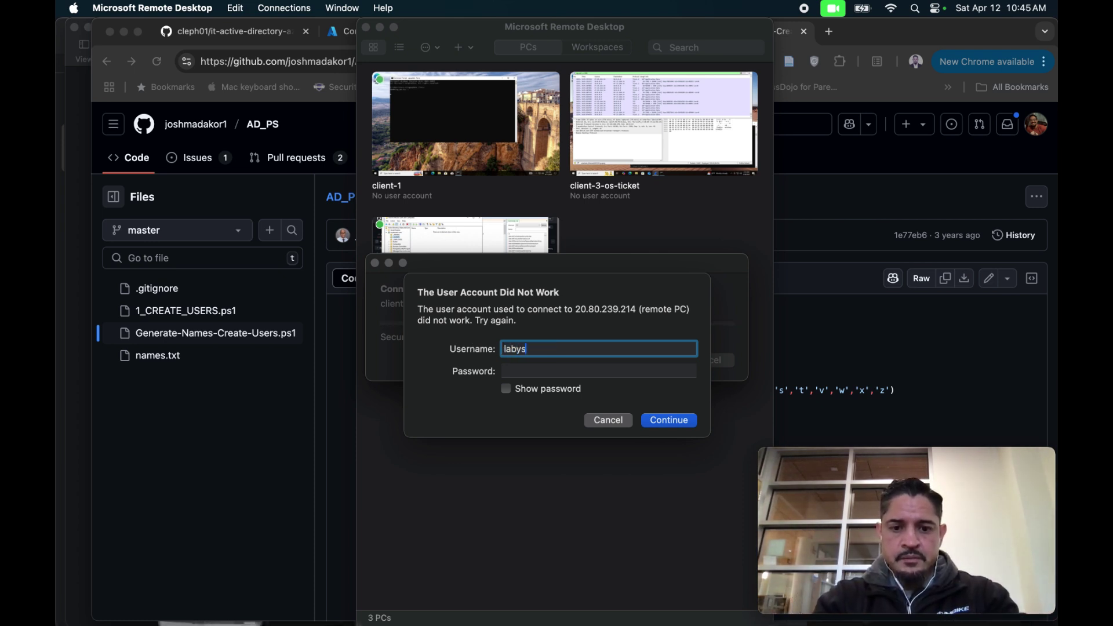
{"action": "key", "text": "BackSpace"}
{"action": "key", "text": "BackSpace"}
{"action": "type", "text": "user"}
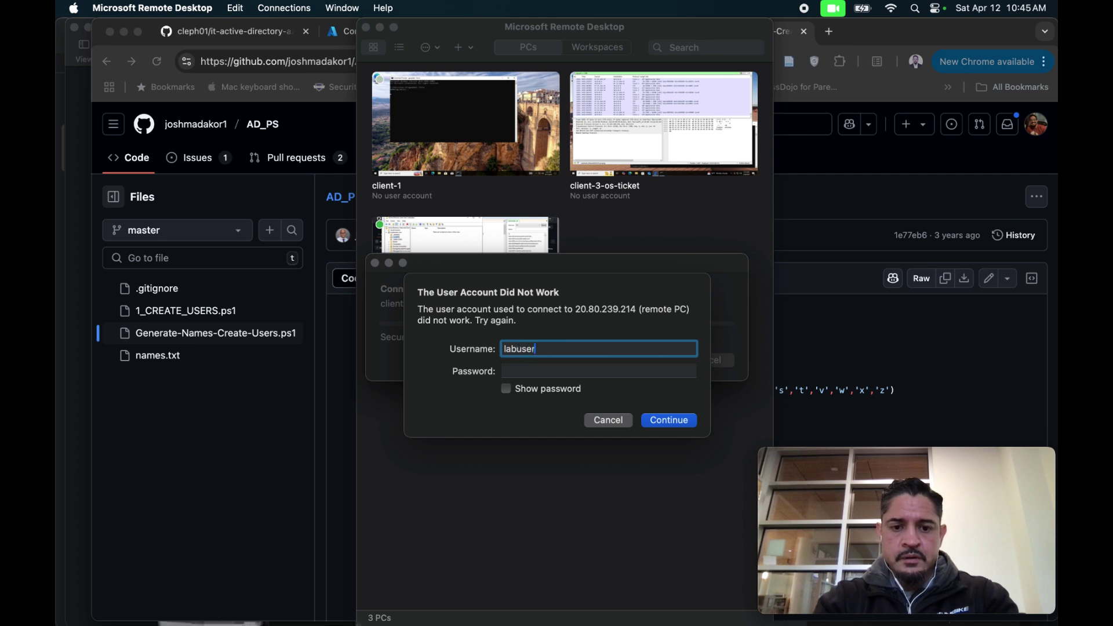
{"action": "key", "text": "Tab"}
{"action": "type", "text": "•••"}
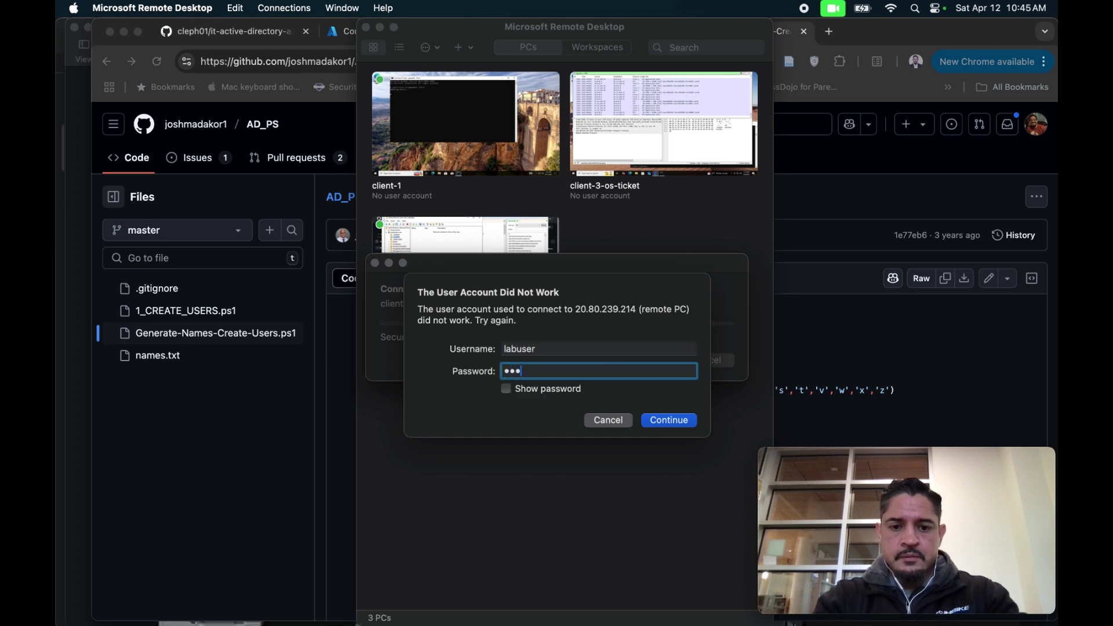
{"action": "type", "text": "•••••"}
{"action": "key", "text": "BackSpace"}
{"action": "key", "text": "BackSpace"}
{"action": "key", "text": "BackSpace"}
{"action": "key", "text": "BackSpace"}
{"action": "key", "text": "BackSpace"}
{"action": "key", "text": "BackSpace"}
{"action": "key", "text": "BackSpace"}
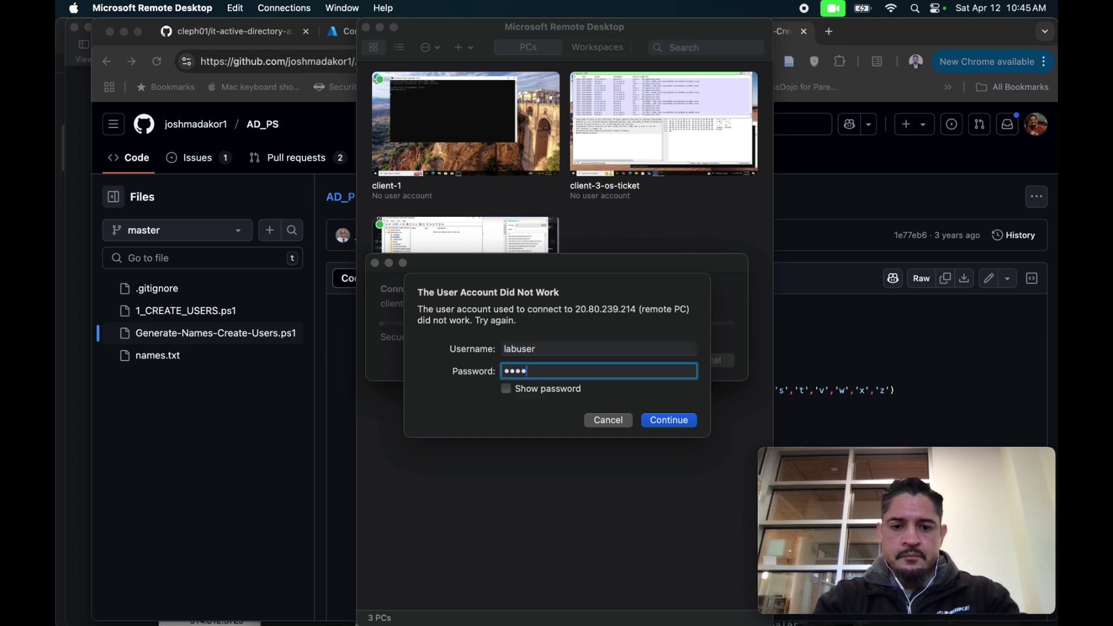
{"action": "key", "text": "BackSpace"}
{"action": "type", "text": "••••••••••••"}
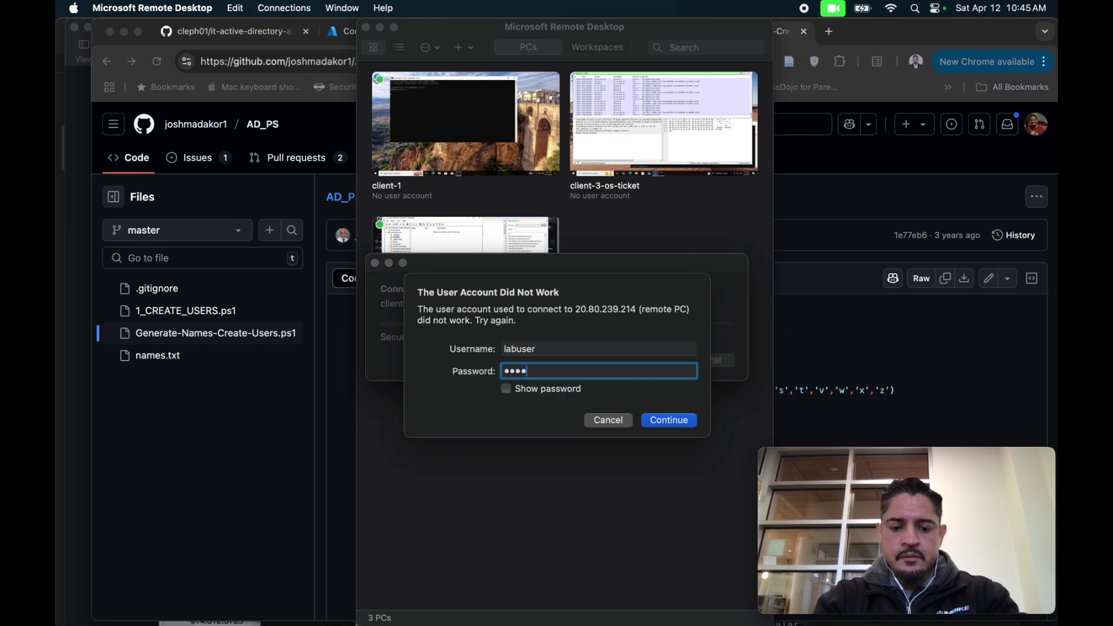
{"action": "type", "text": "•"}
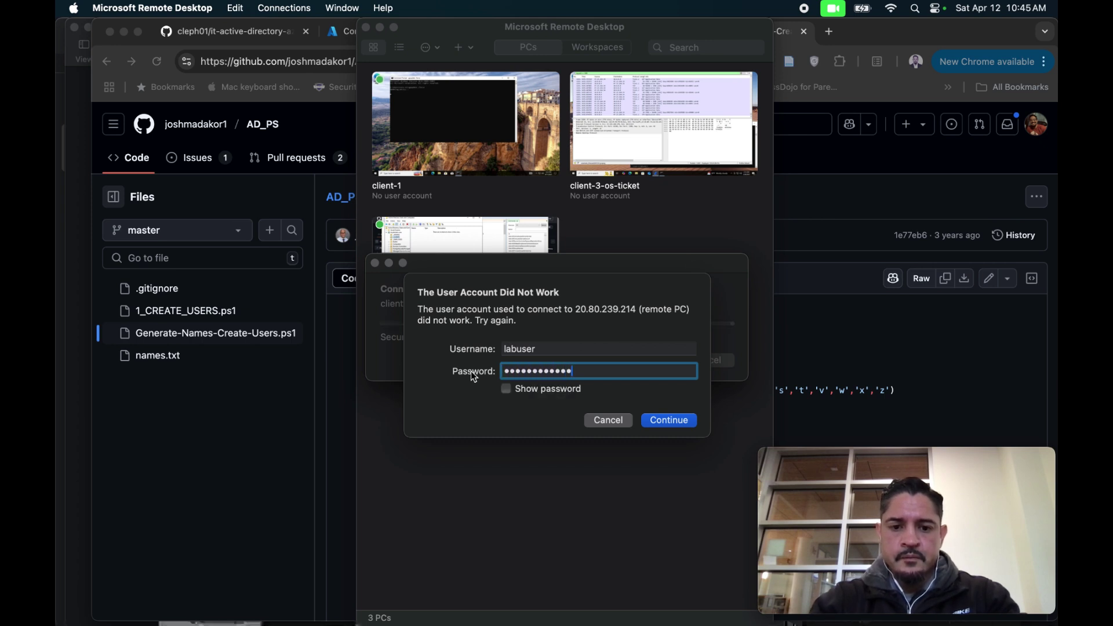
{"action": "left_click", "coordinate": [506, 390]}
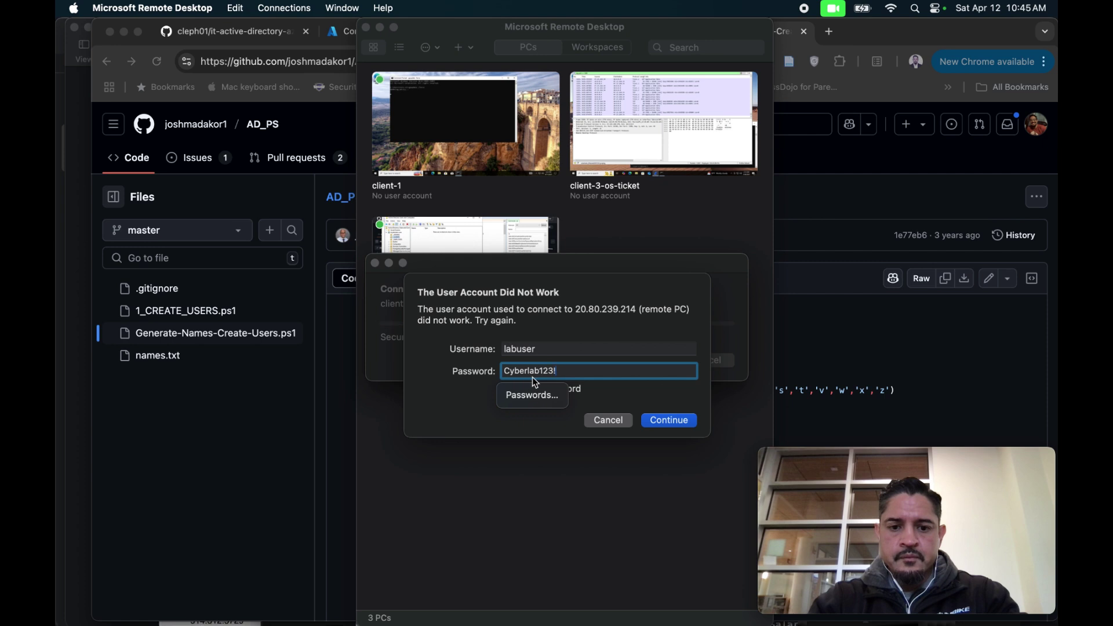
{"action": "left_click", "coordinate": [667, 420]}
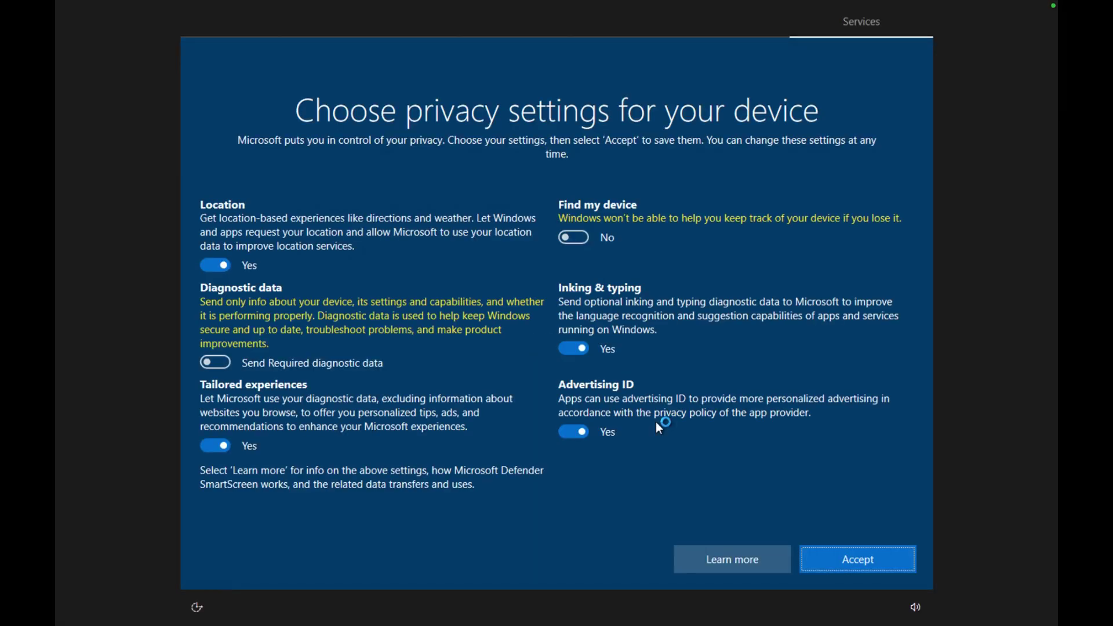
Accept the privacy settings, allow network discovery, and close the Edge welcome screen.
{"action": "left_click", "coordinate": [825, 565]}
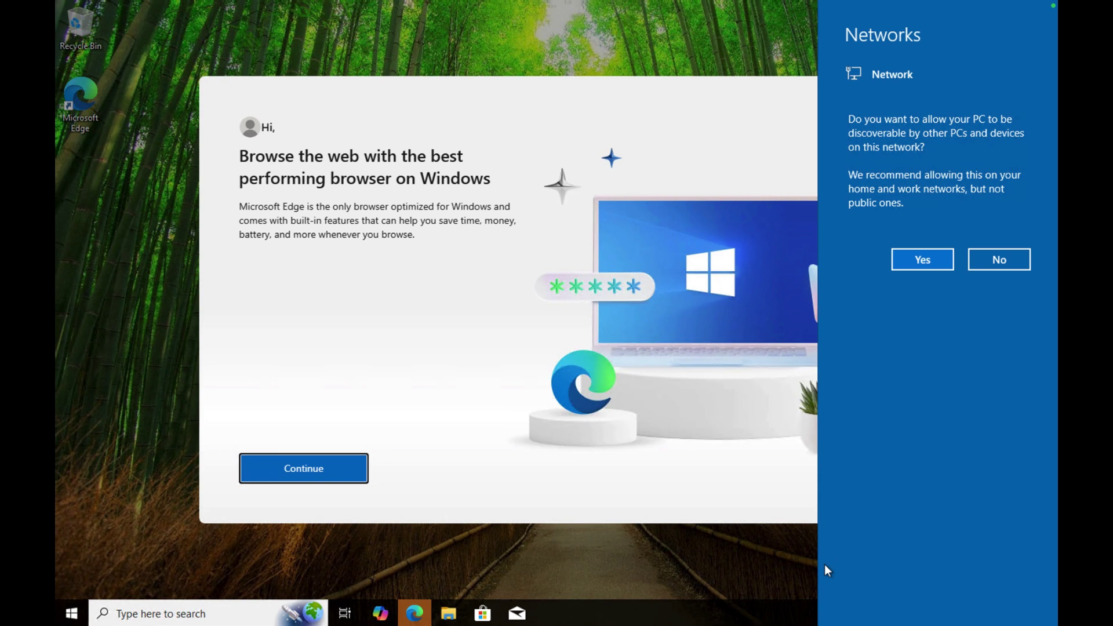
{"action": "left_click", "coordinate": [930, 262]}
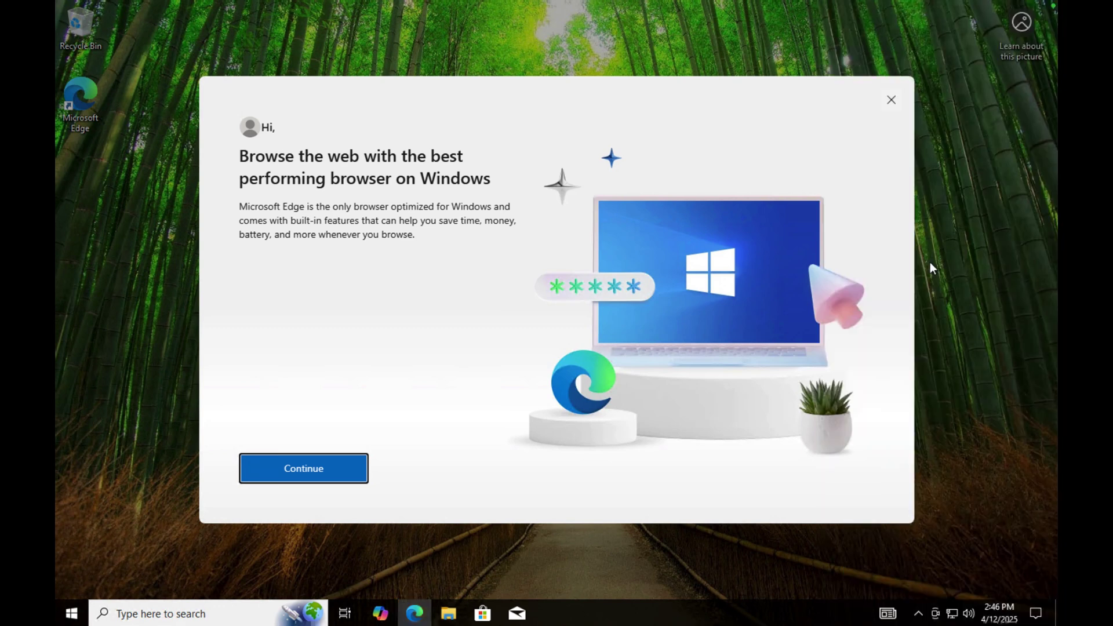
{"action": "left_click", "coordinate": [892, 106]}
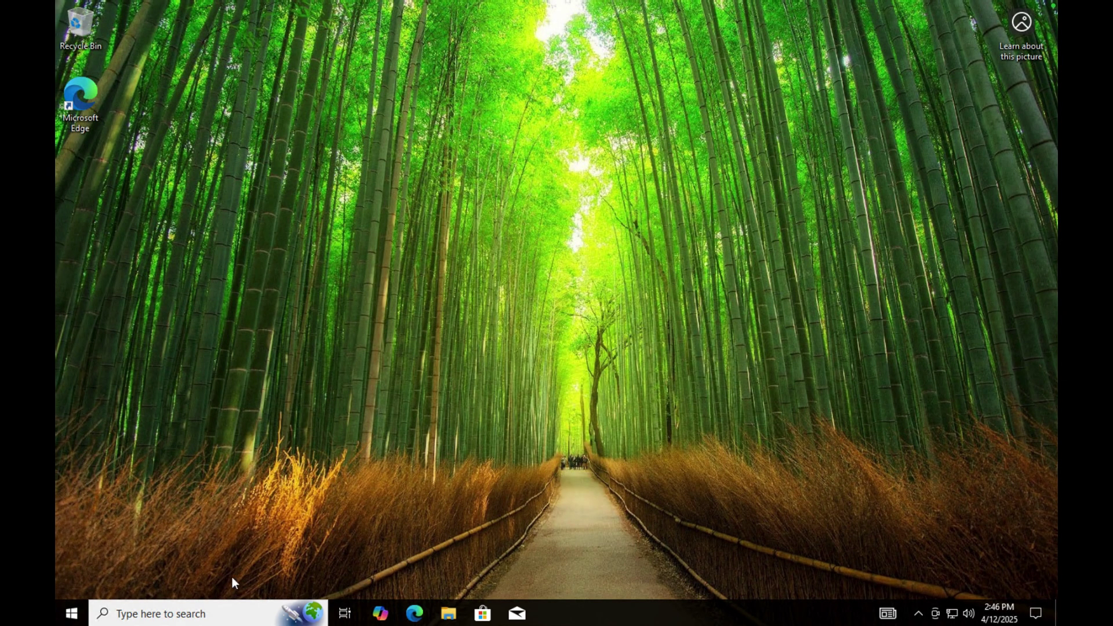
{"action": "left_click", "coordinate": [147, 613]}
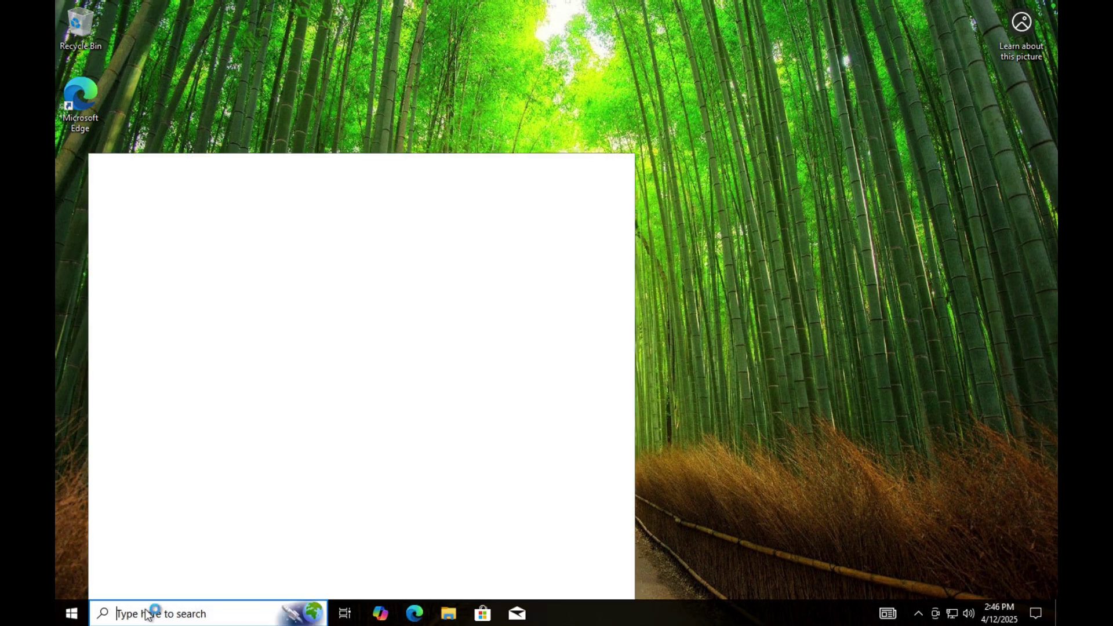
Run ipconfig /all in an administrator Command Prompt showing IPv4 10.0.0.5, then open Settings.
{"action": "type", "text": "cmd"}
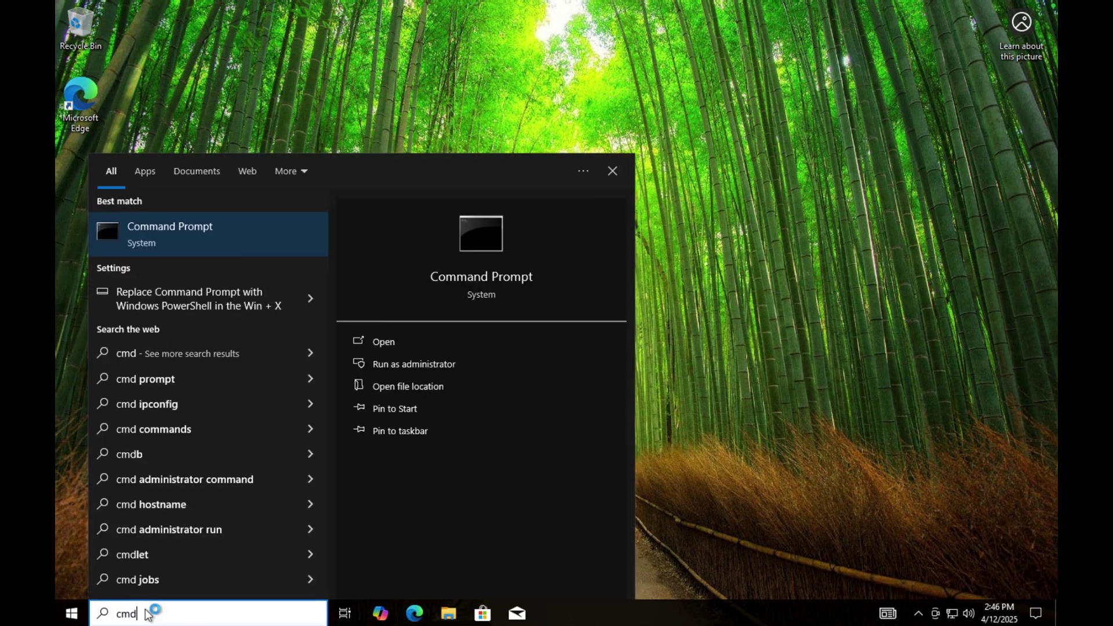
{"action": "left_click", "coordinate": [386, 364]}
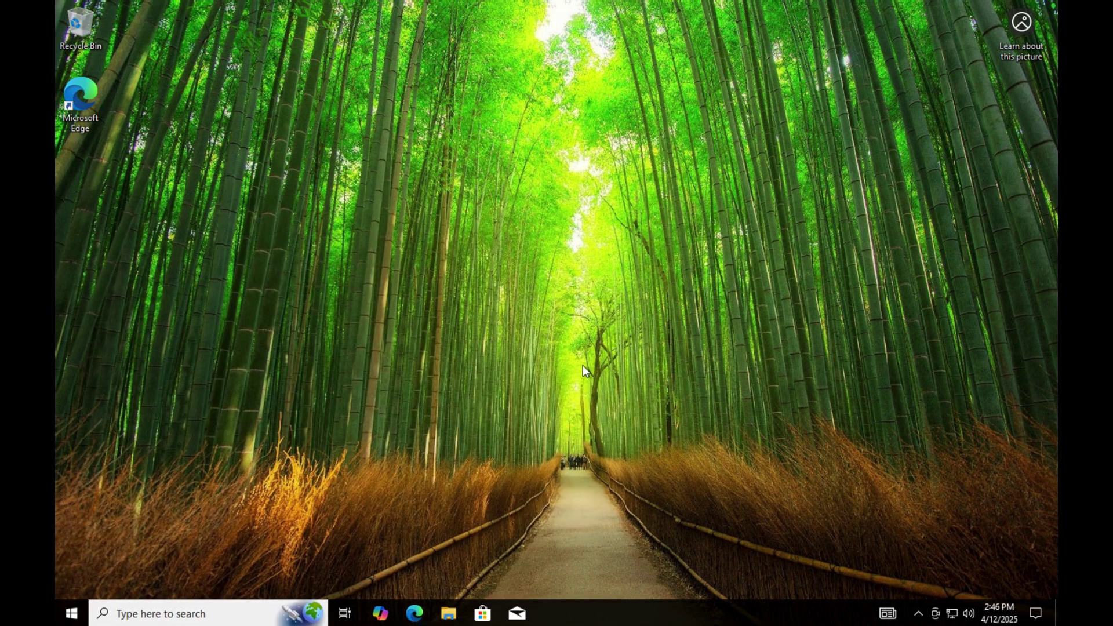
{"action": "type", "text": "ipconfig"}
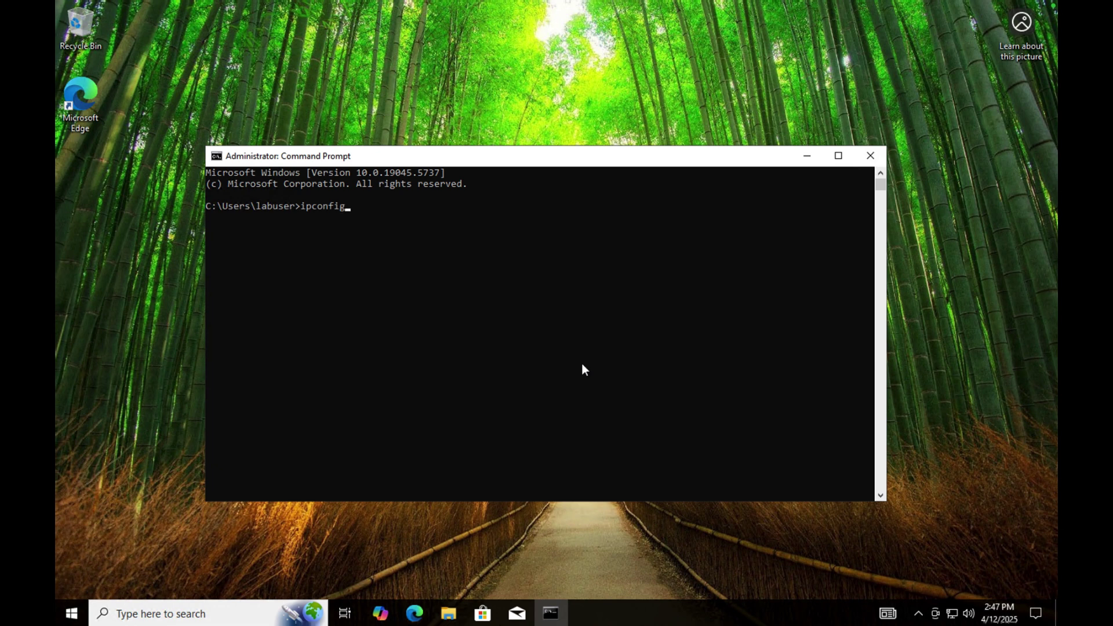
{"action": "type", "text": " /all"}
{"action": "key", "text": "Return"}
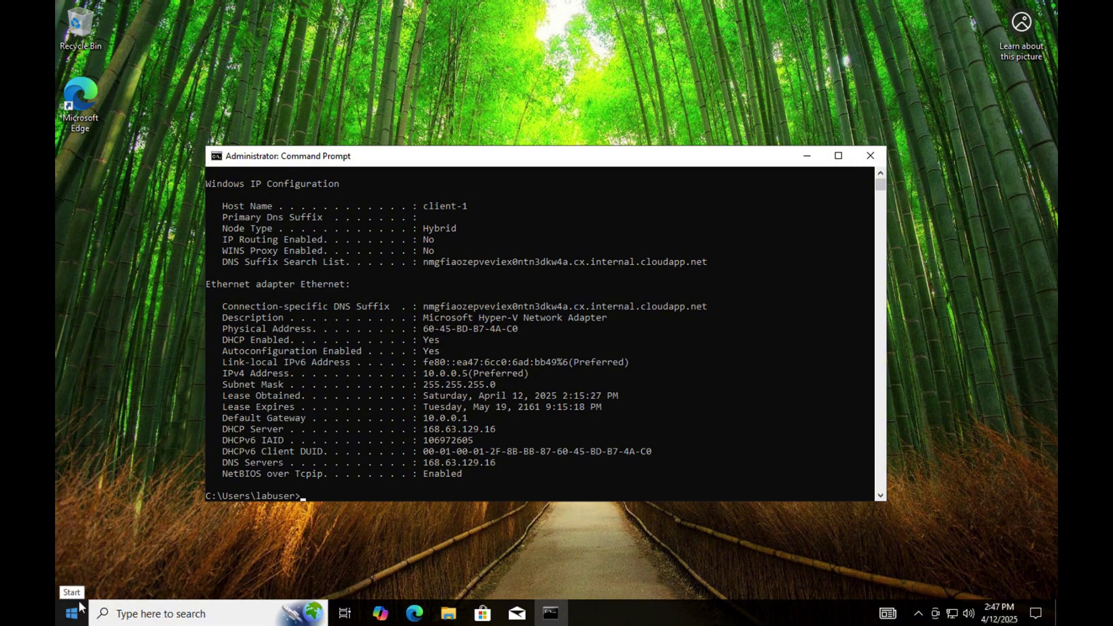
{"action": "left_click", "coordinate": [63, 621]}
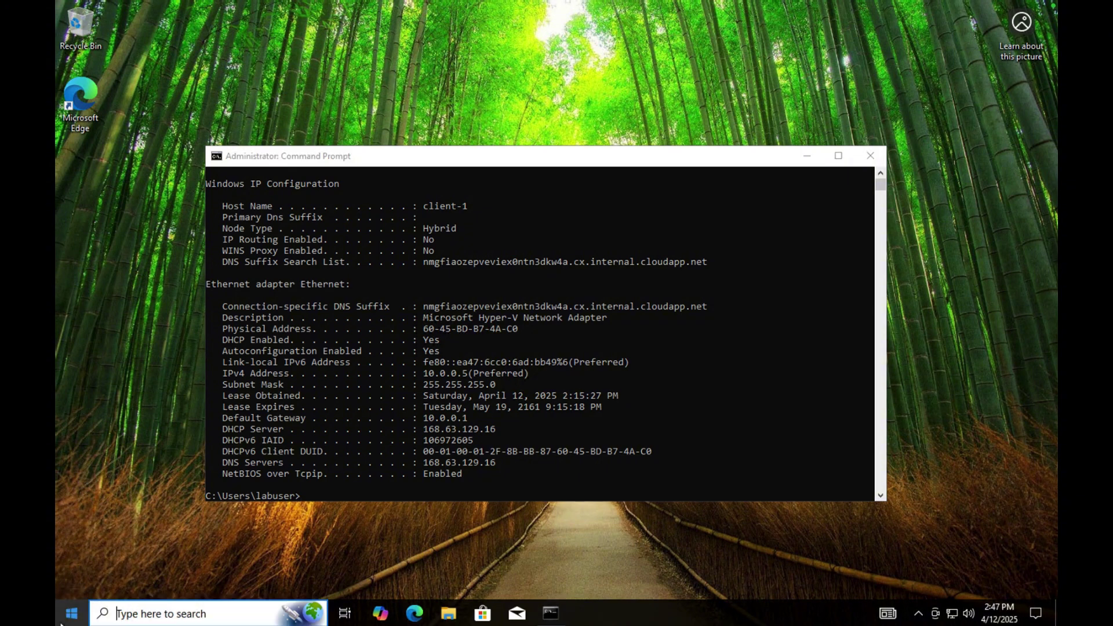
{"action": "left_click", "coordinate": [72, 550]}
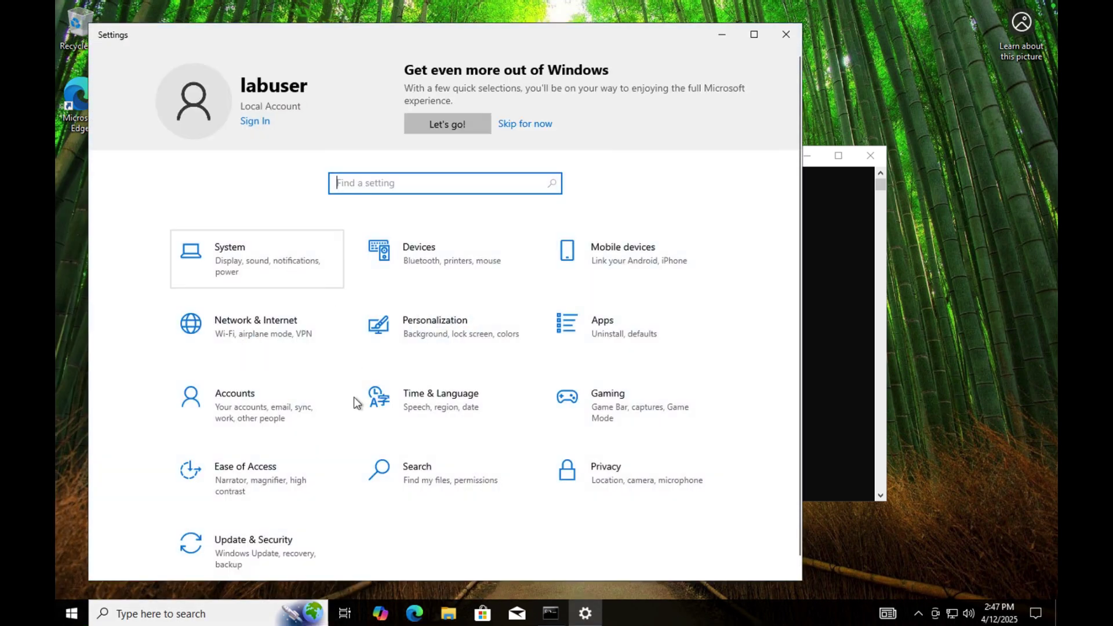
Browse from Network & Internet settings to the System About page.
{"action": "left_click", "coordinate": [253, 326]}
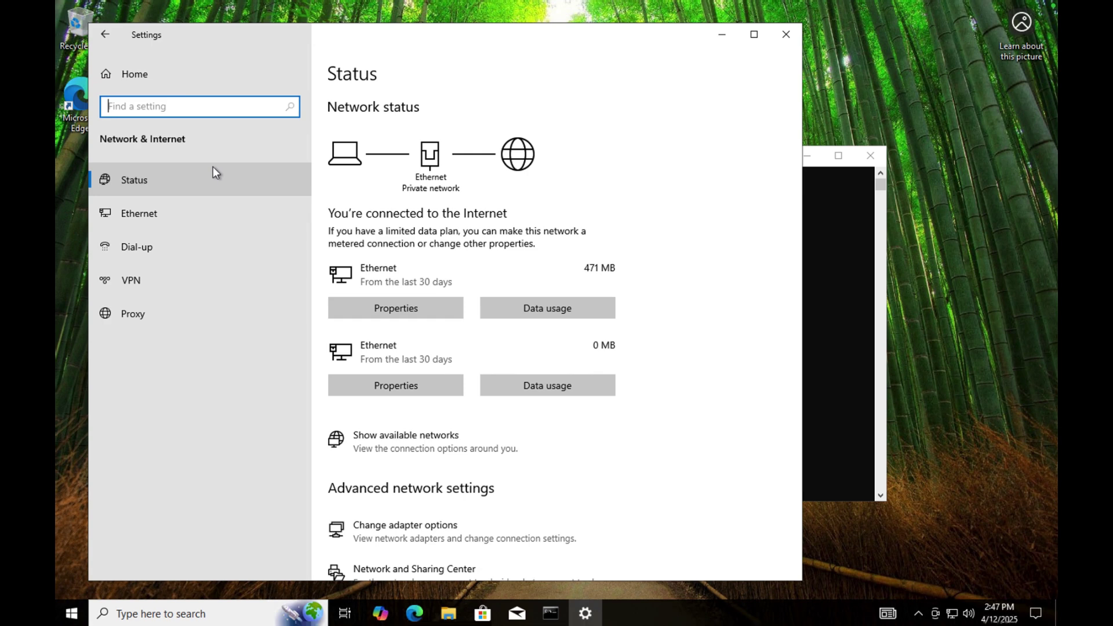
{"action": "left_click", "coordinate": [105, 35]}
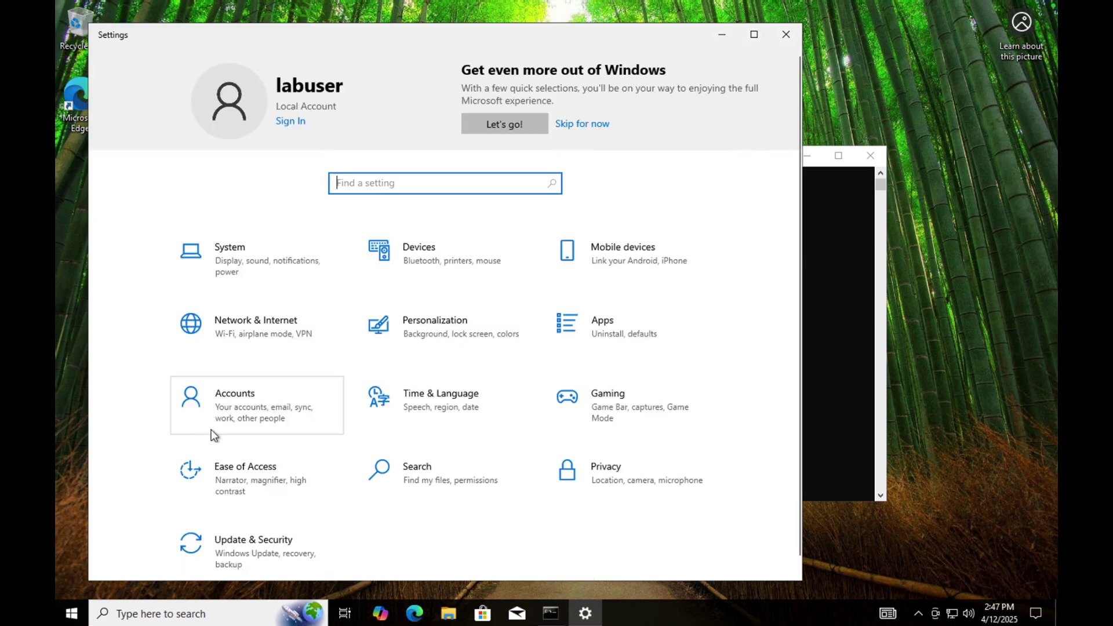
{"action": "scroll", "coordinate": [211, 430], "scroll_direction": "down", "scroll_amount": 1}
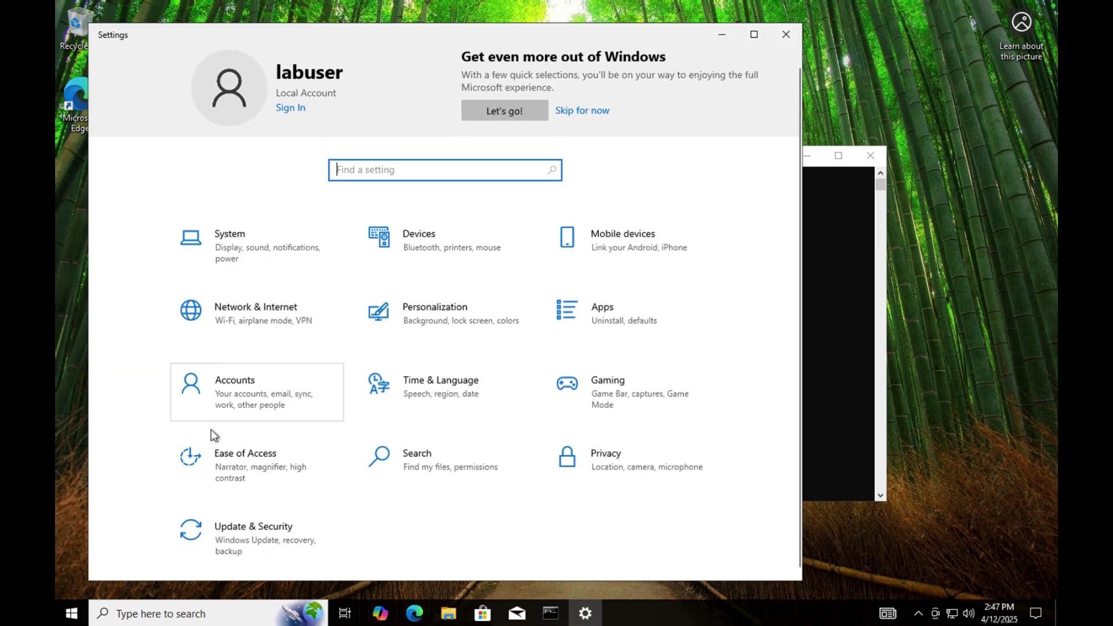
{"action": "left_click", "coordinate": [219, 235]}
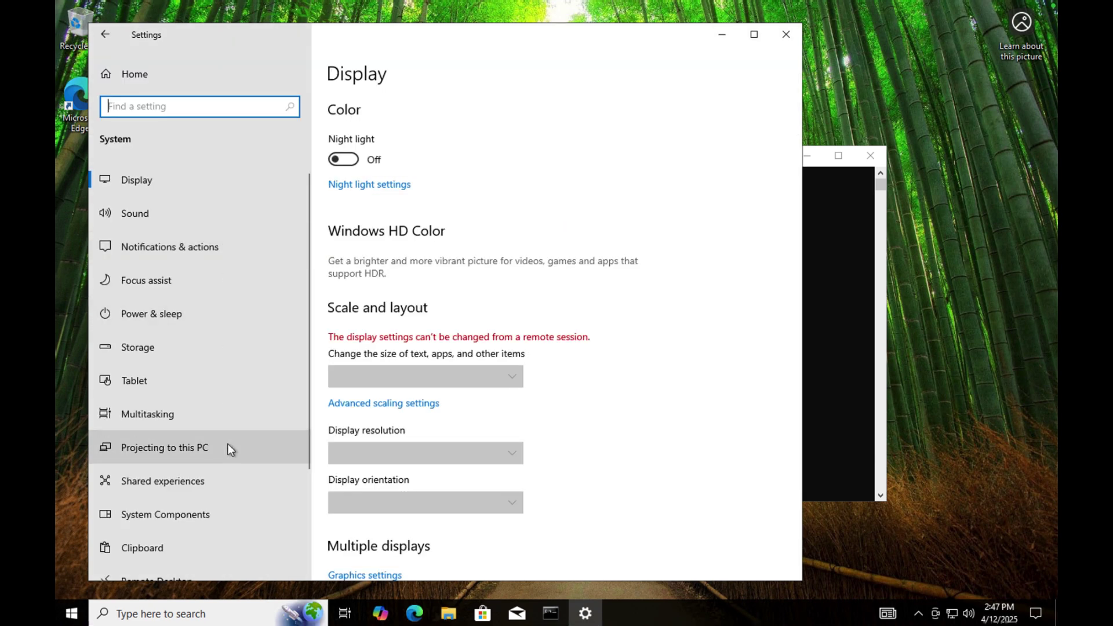
{"action": "scroll", "coordinate": [228, 444], "scroll_direction": "down", "scroll_amount": 3}
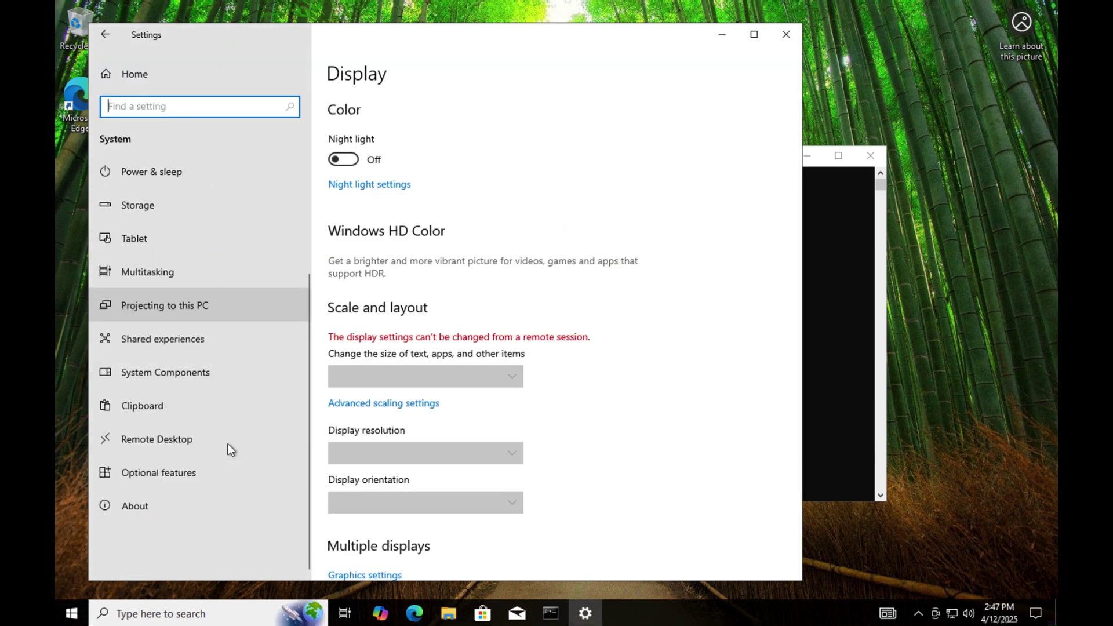
{"action": "left_click", "coordinate": [132, 508]}
{"action": "scroll", "coordinate": [440, 420], "scroll_direction": "down", "scroll_amount": 3}
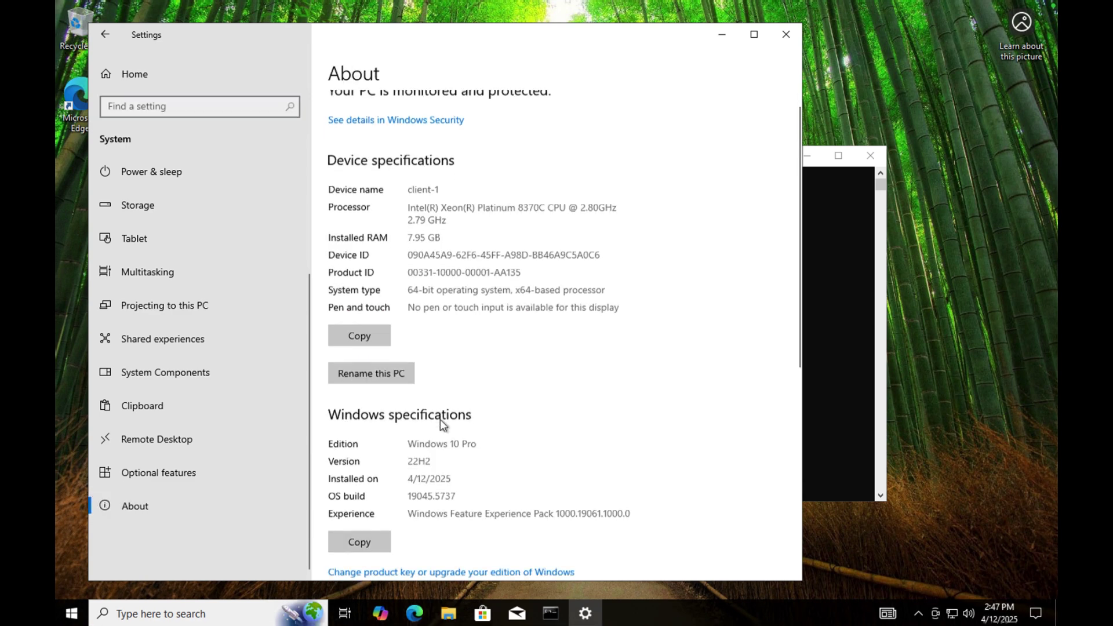
Return to System > About and open Advanced system settings.
{"action": "left_click", "coordinate": [109, 40]}
{"action": "left_click", "coordinate": [225, 250]}
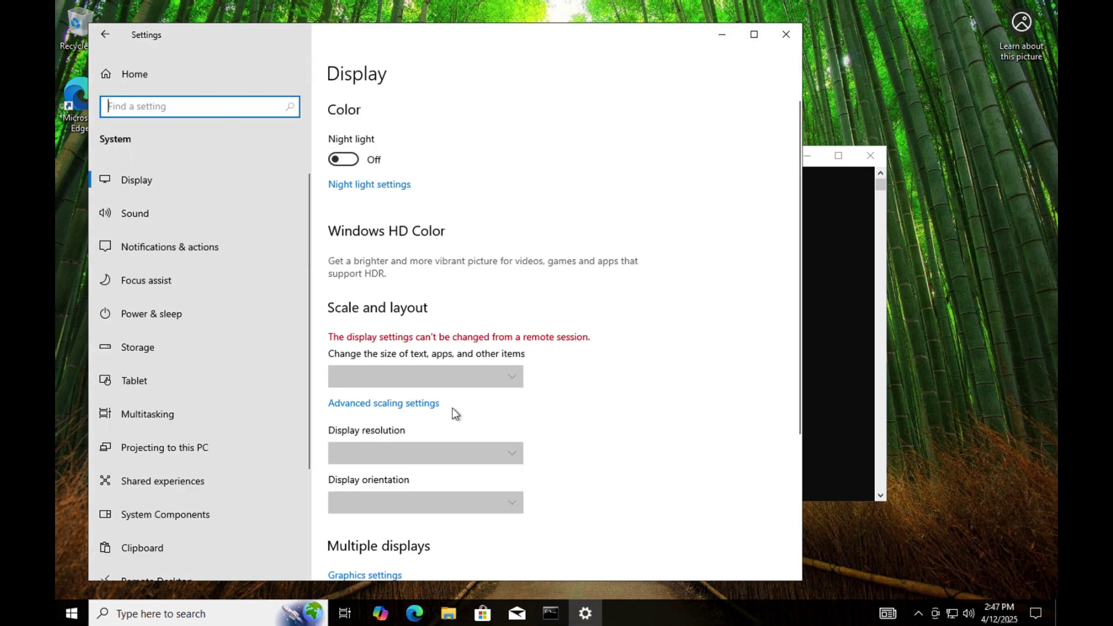
{"action": "scroll", "coordinate": [452, 408], "scroll_direction": "down", "scroll_amount": 4}
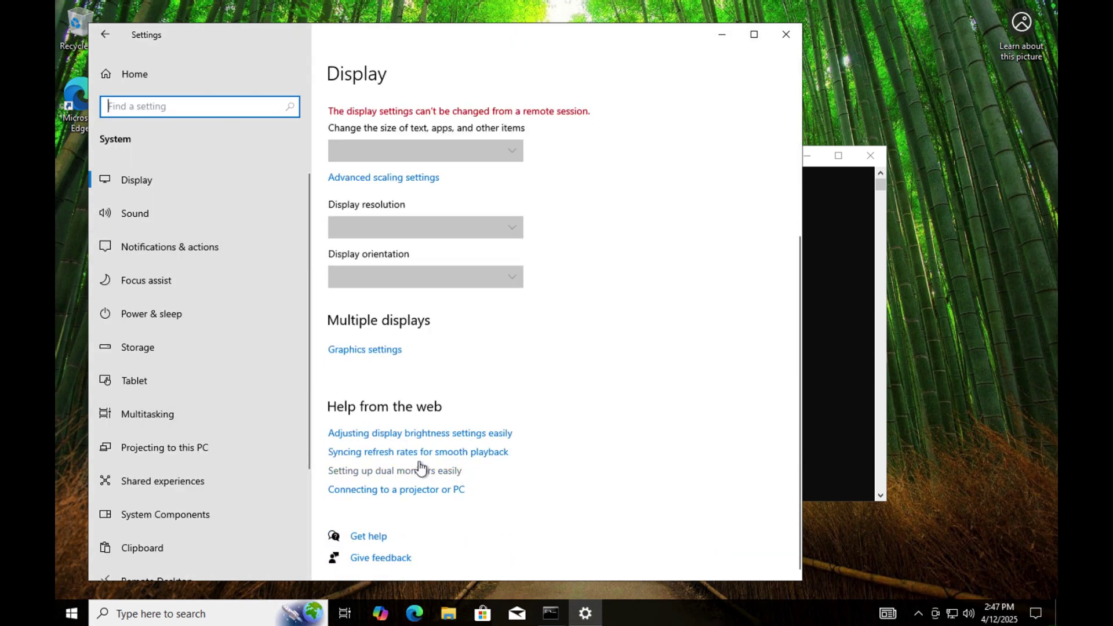
{"action": "scroll", "coordinate": [232, 359], "scroll_direction": "down", "scroll_amount": 1}
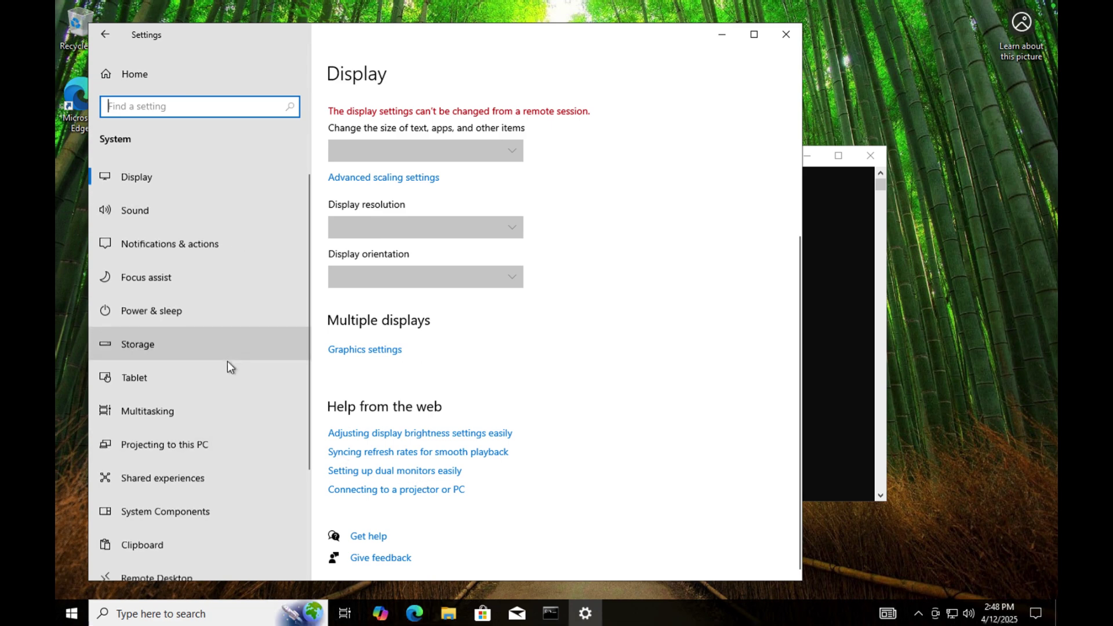
{"action": "scroll", "coordinate": [228, 361], "scroll_direction": "down", "scroll_amount": 2}
{"action": "left_click", "coordinate": [138, 502]}
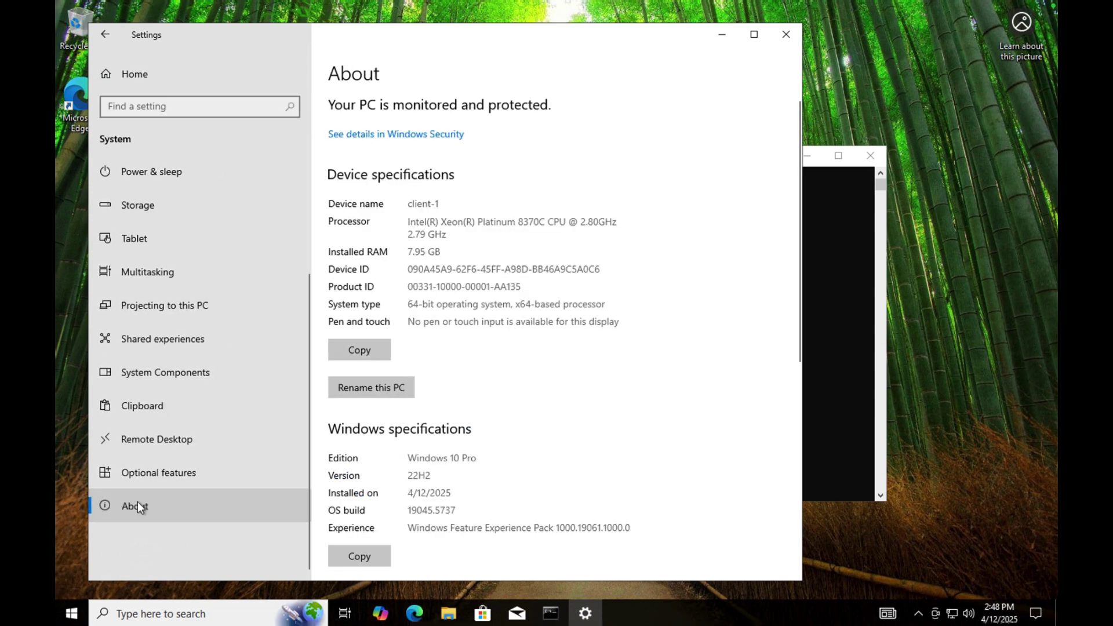
{"action": "scroll", "coordinate": [491, 481], "scroll_direction": "down", "scroll_amount": 6}
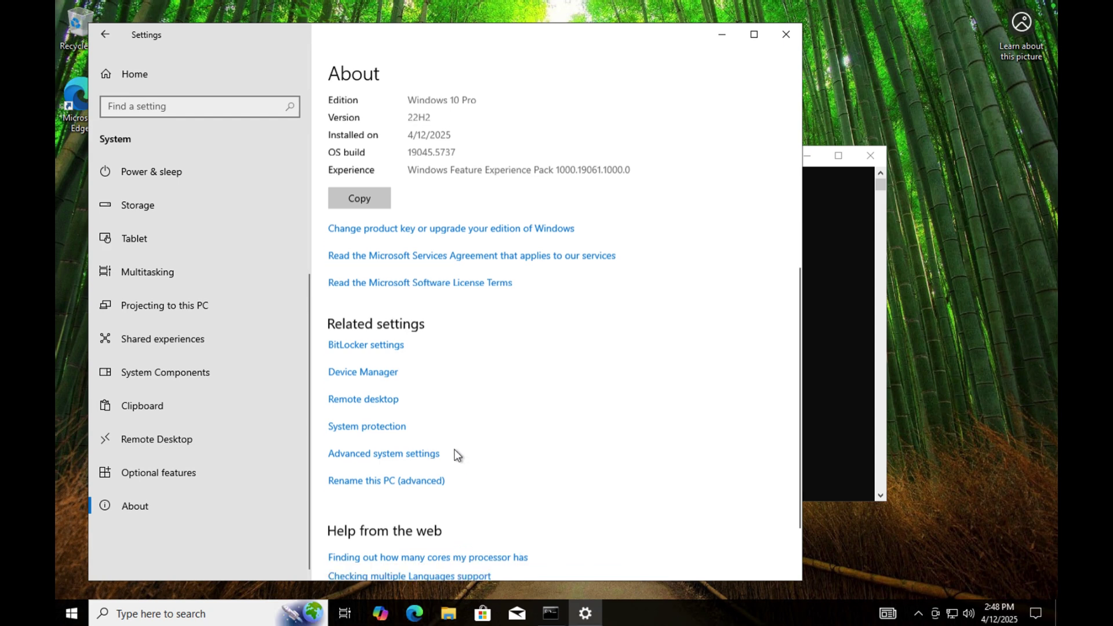
{"action": "left_click", "coordinate": [421, 458]}
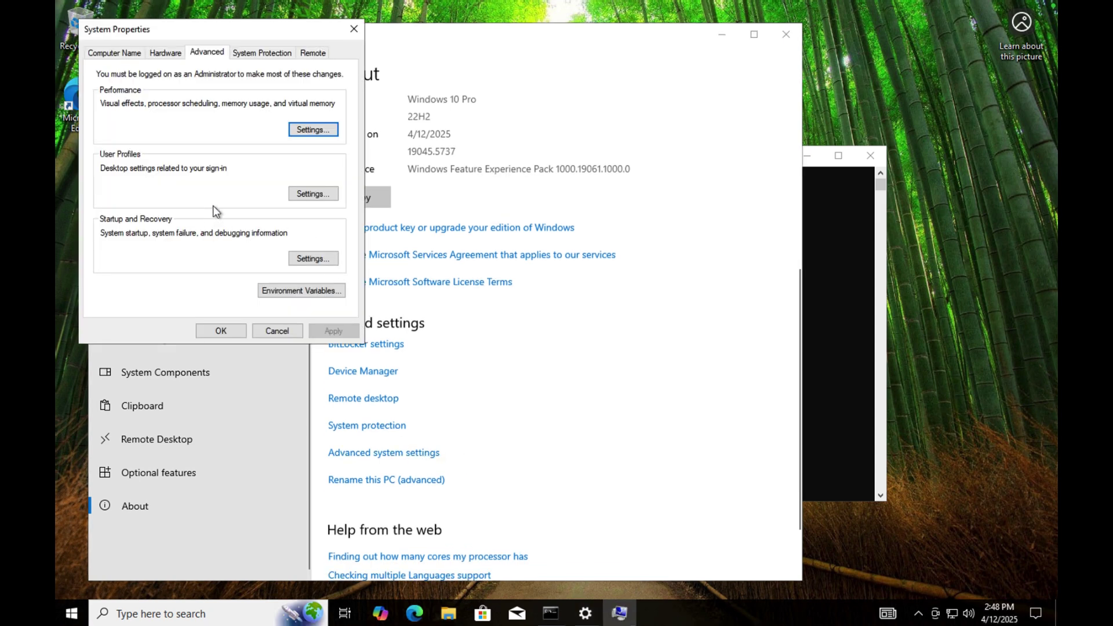
Try joining client-1 to the mydomain.com domain from System Properties' Computer Name settings.
{"action": "left_click", "coordinate": [119, 53]}
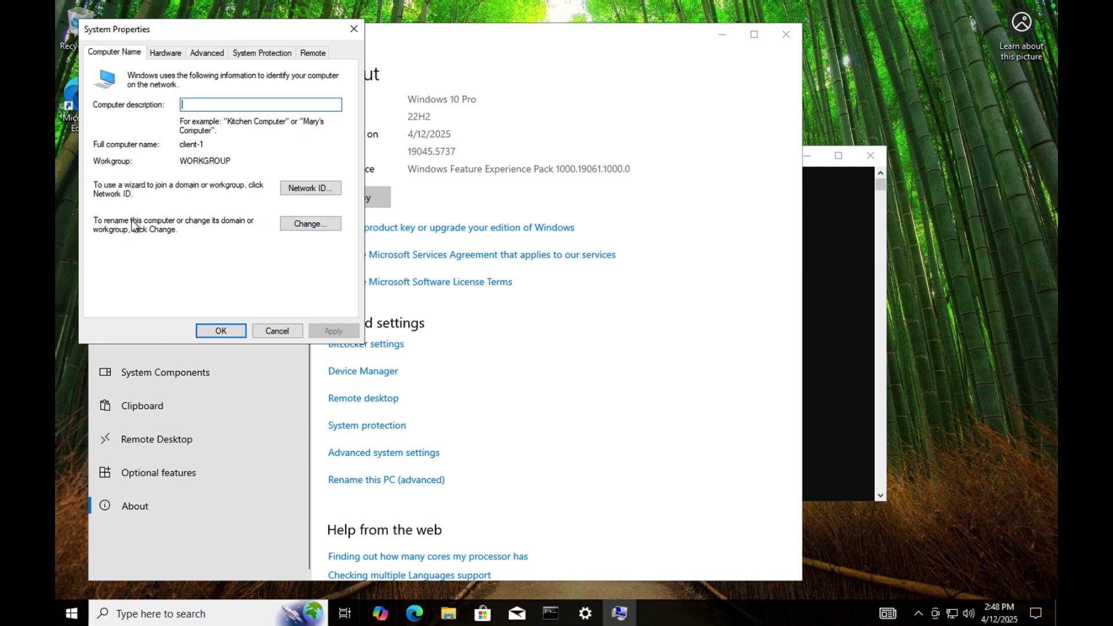
{"action": "left_click", "coordinate": [308, 225]}
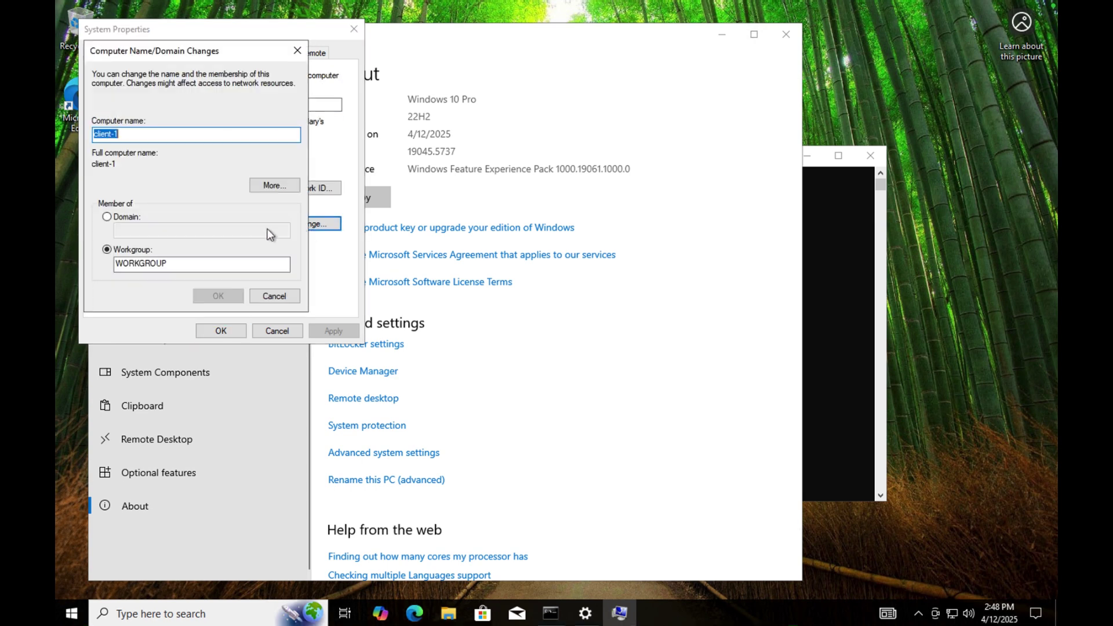
{"action": "left_click", "coordinate": [107, 217]}
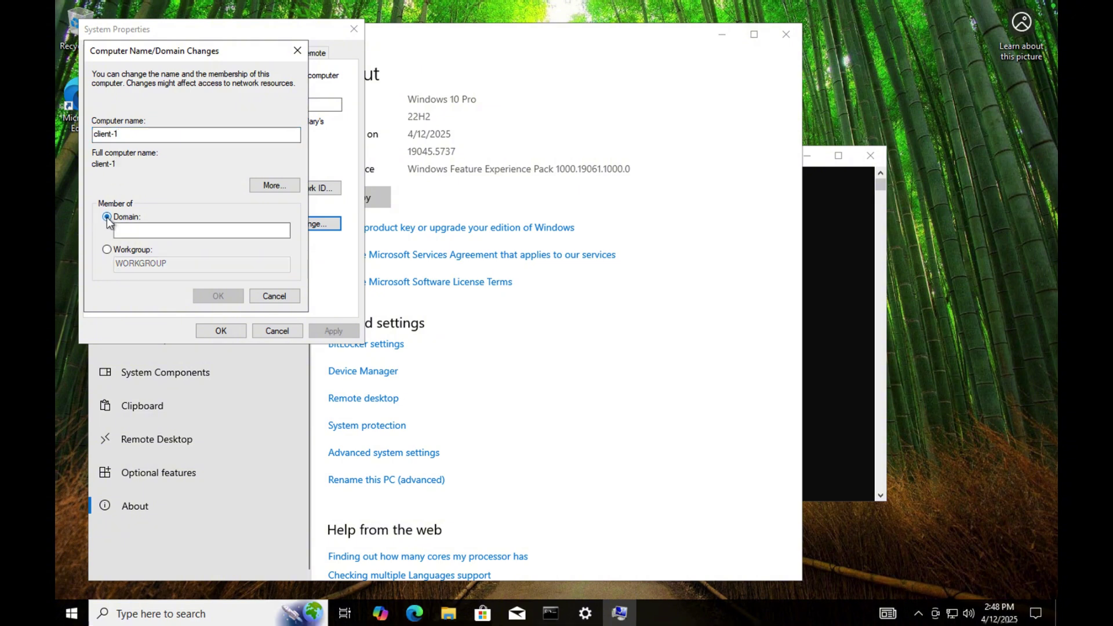
{"action": "left_click", "coordinate": [133, 230]}
{"action": "type", "text": "mydom"}
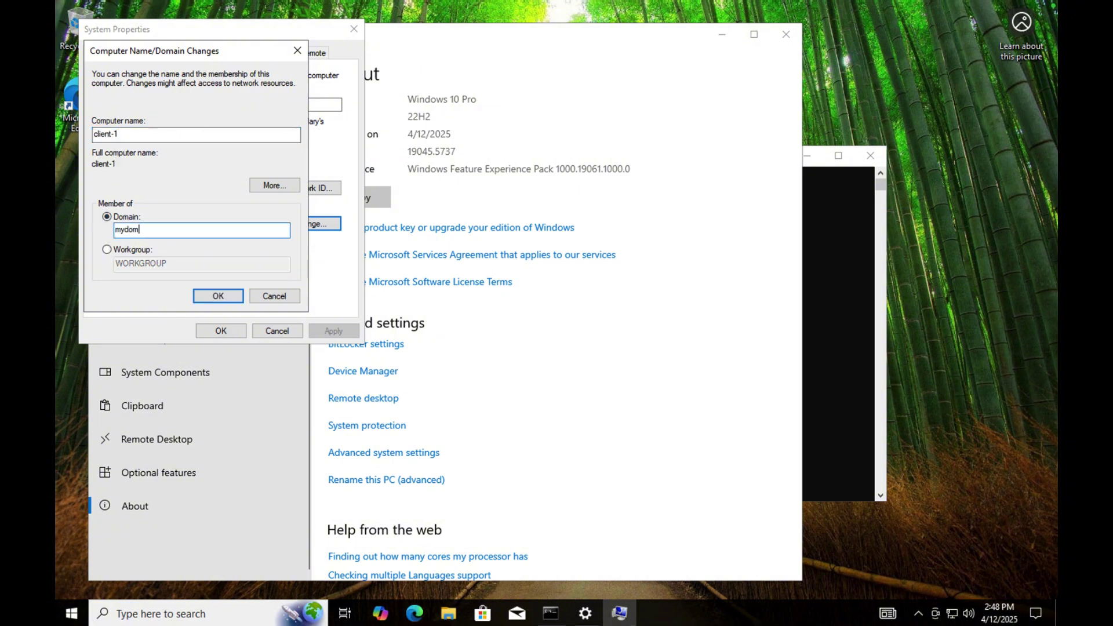
{"action": "type", "text": "ain.com"}
{"action": "left_click", "coordinate": [212, 294]}
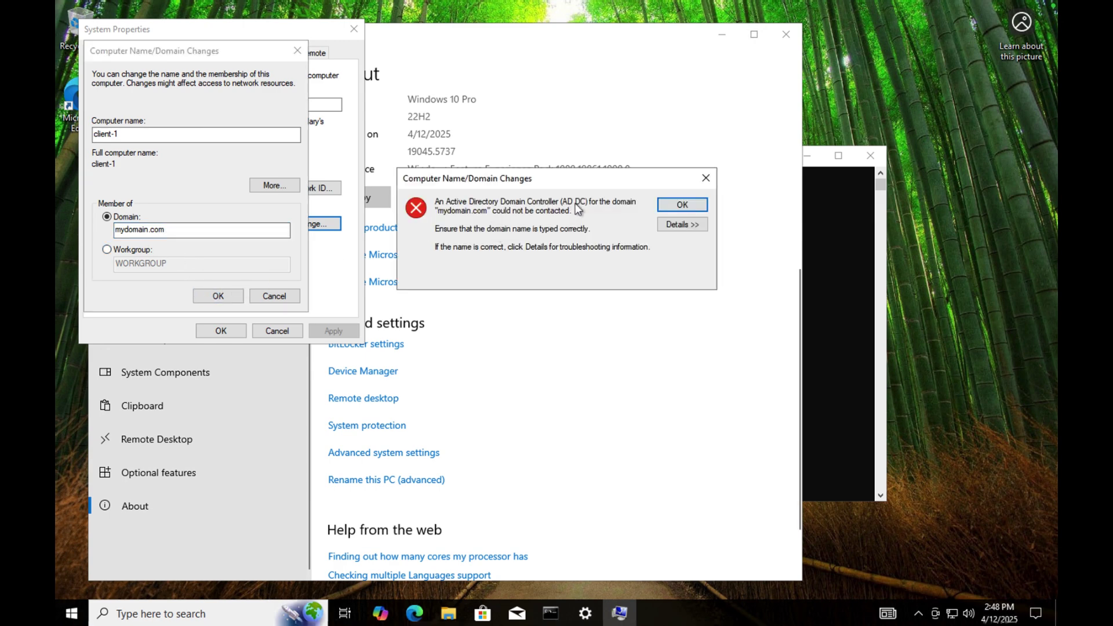
Check the ipconfig output, dismiss the domain controller error, and cancel both dialogs.
{"action": "left_click", "coordinate": [812, 326]}
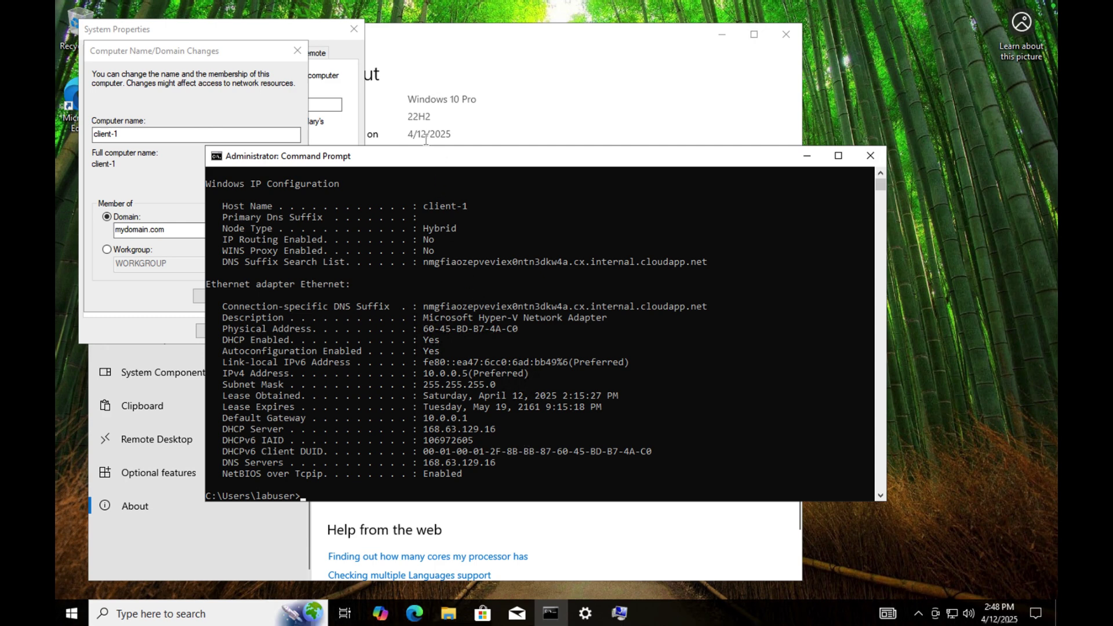
{"action": "left_click", "coordinate": [258, 54]}
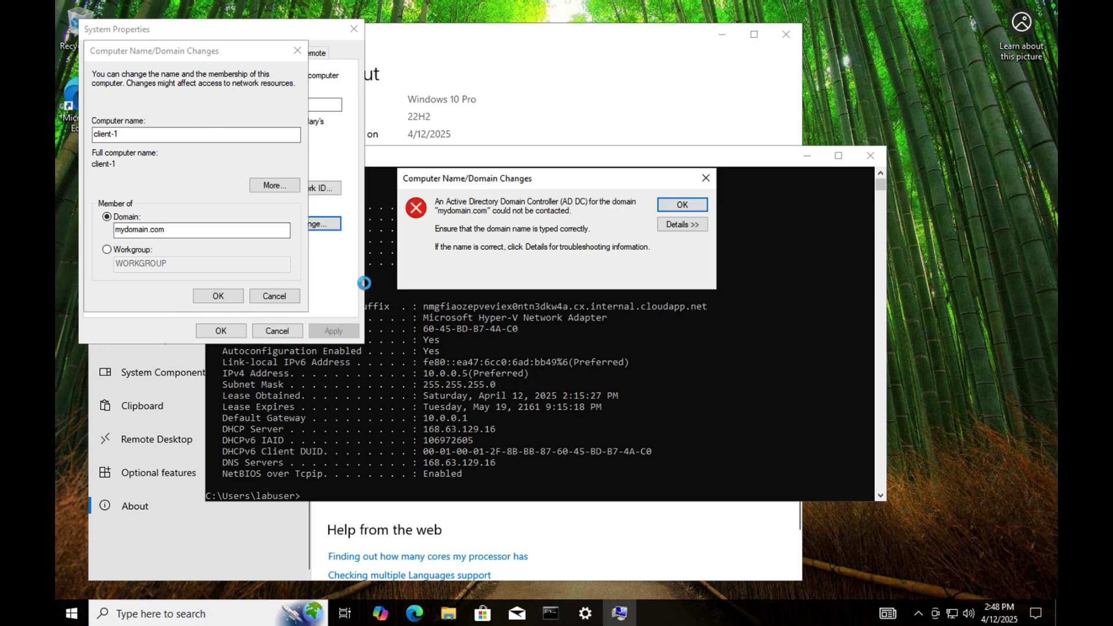
{"action": "left_click", "coordinate": [675, 209]}
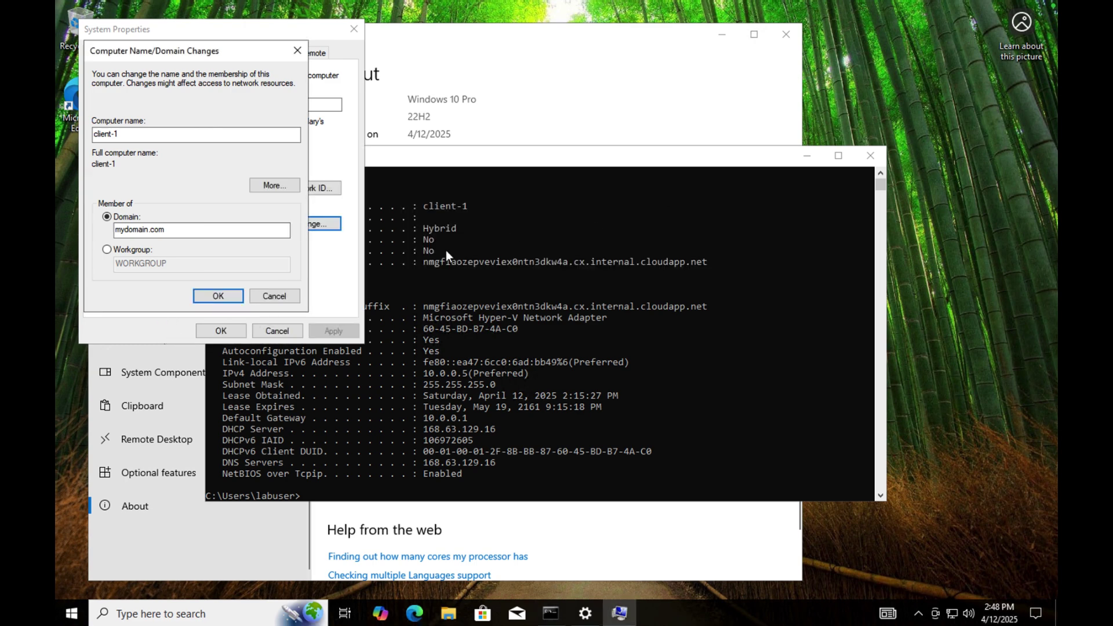
{"action": "left_click", "coordinate": [252, 297]}
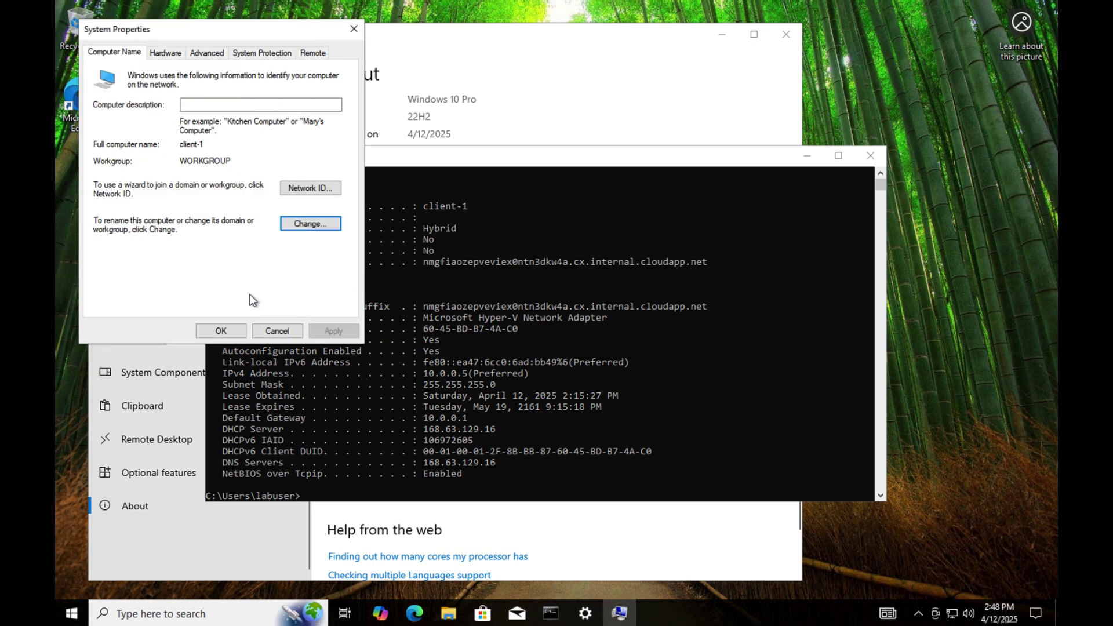
{"action": "left_click", "coordinate": [276, 331]}
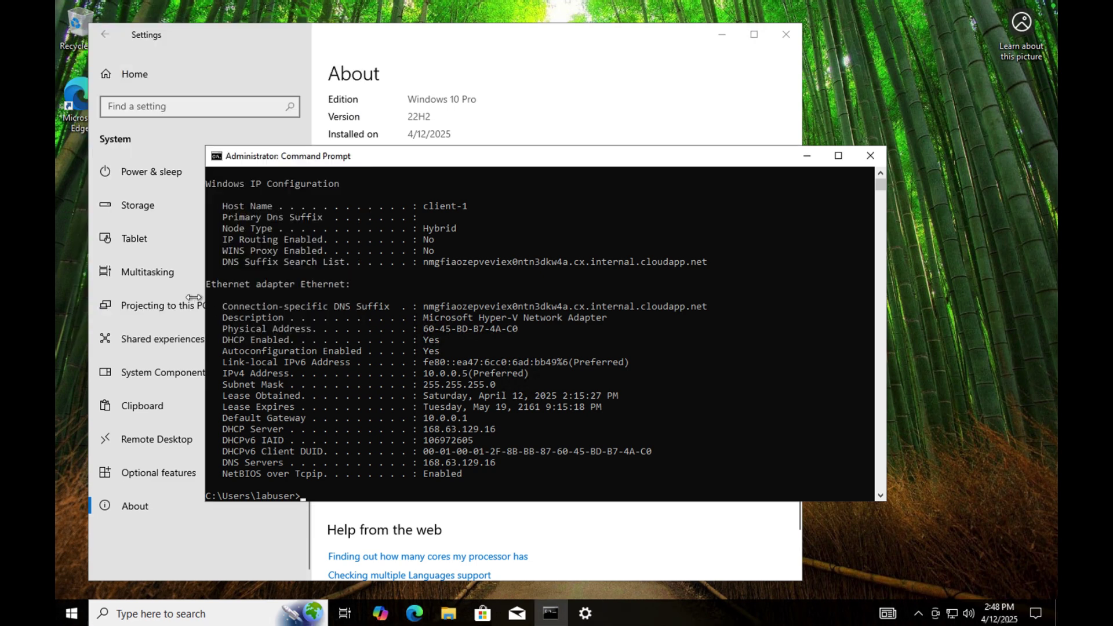
Go from Settings Home to Network & Internet and show the Ethernet page listing Ethernet 2 and Network.
{"action": "left_click", "coordinate": [297, 50]}
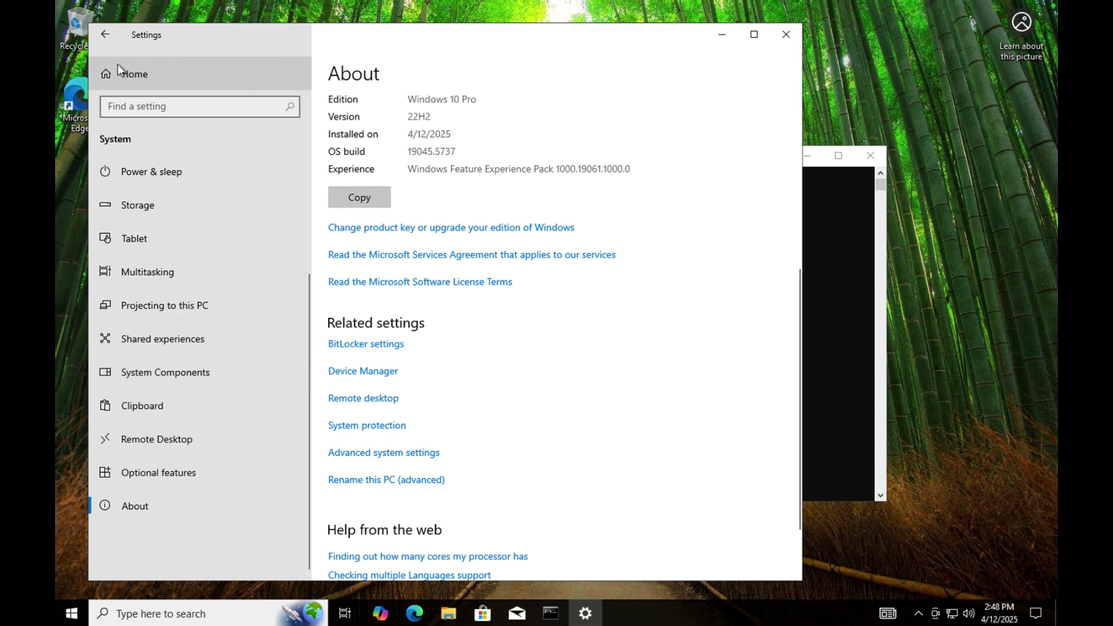
{"action": "left_click", "coordinate": [104, 35]}
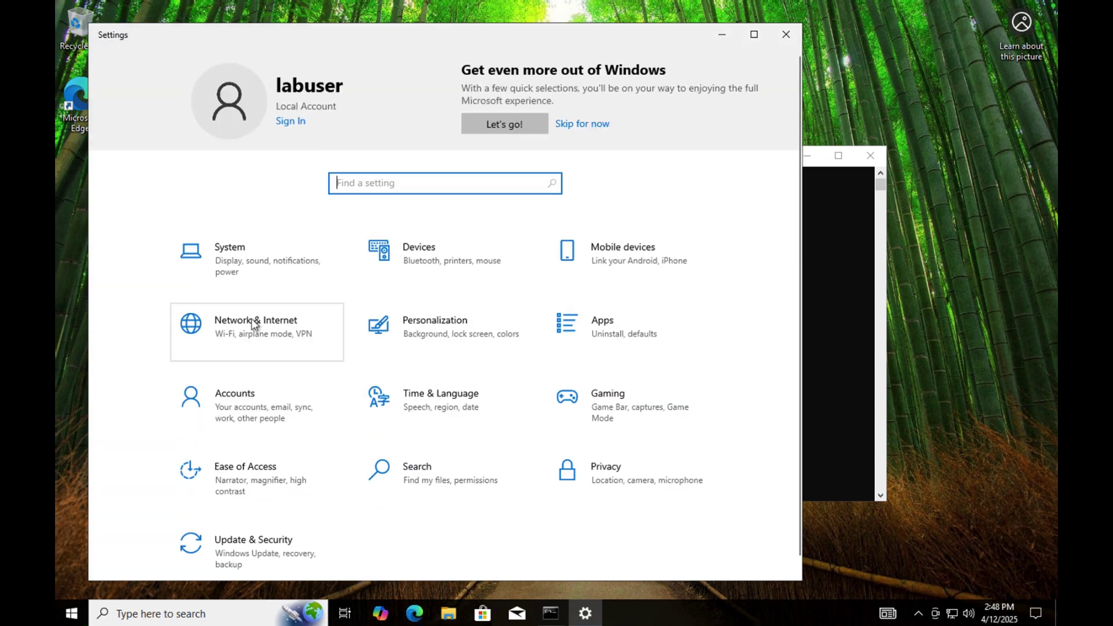
{"action": "left_click", "coordinate": [252, 322]}
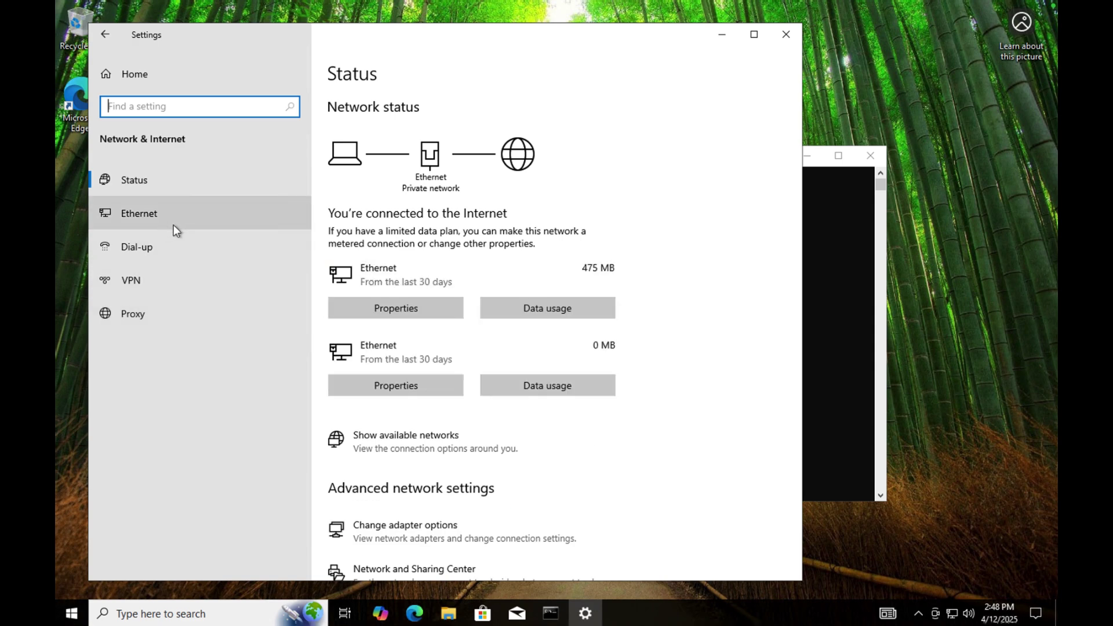
{"action": "scroll", "coordinate": [497, 494], "scroll_direction": "down", "scroll_amount": 3}
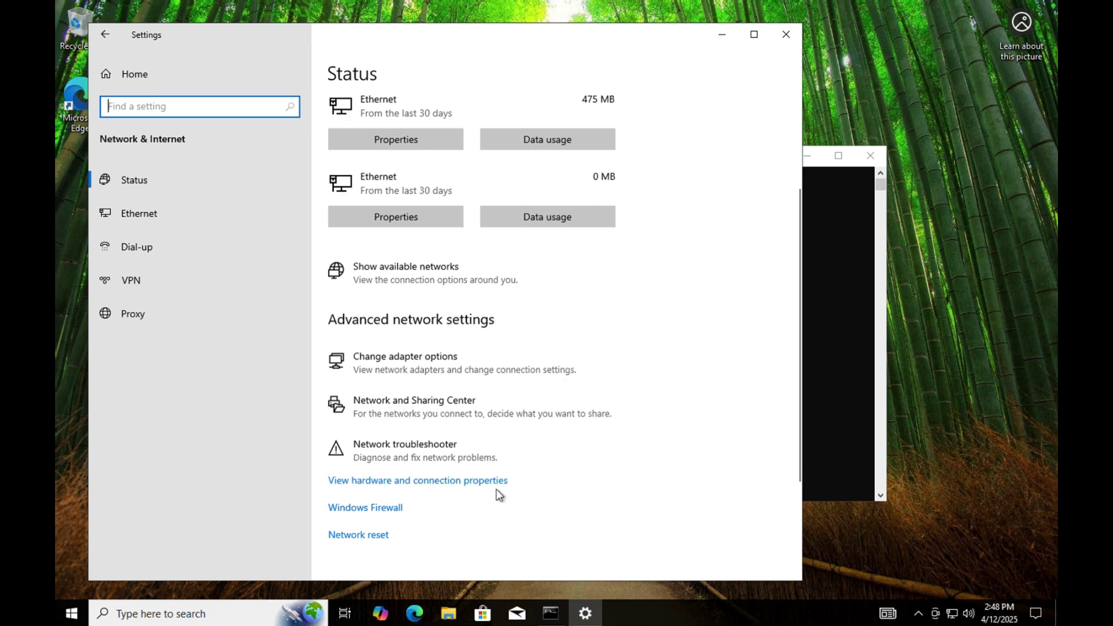
{"action": "scroll", "coordinate": [499, 495], "scroll_direction": "down", "scroll_amount": 3}
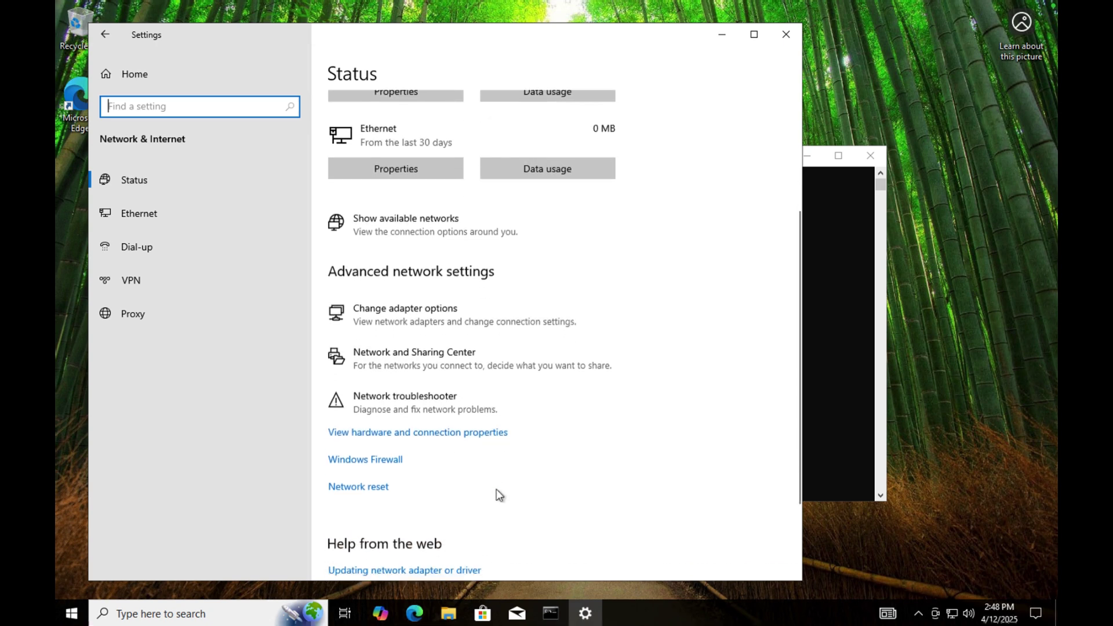
{"action": "scroll", "coordinate": [499, 495], "scroll_direction": "up", "scroll_amount": 3}
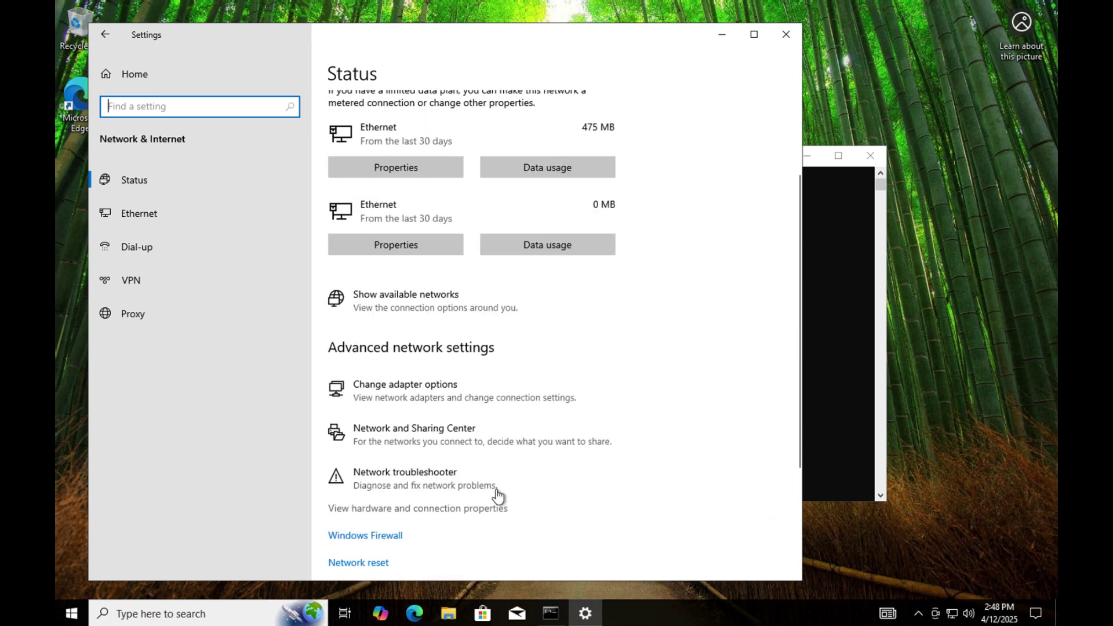
{"action": "left_click", "coordinate": [166, 211]}
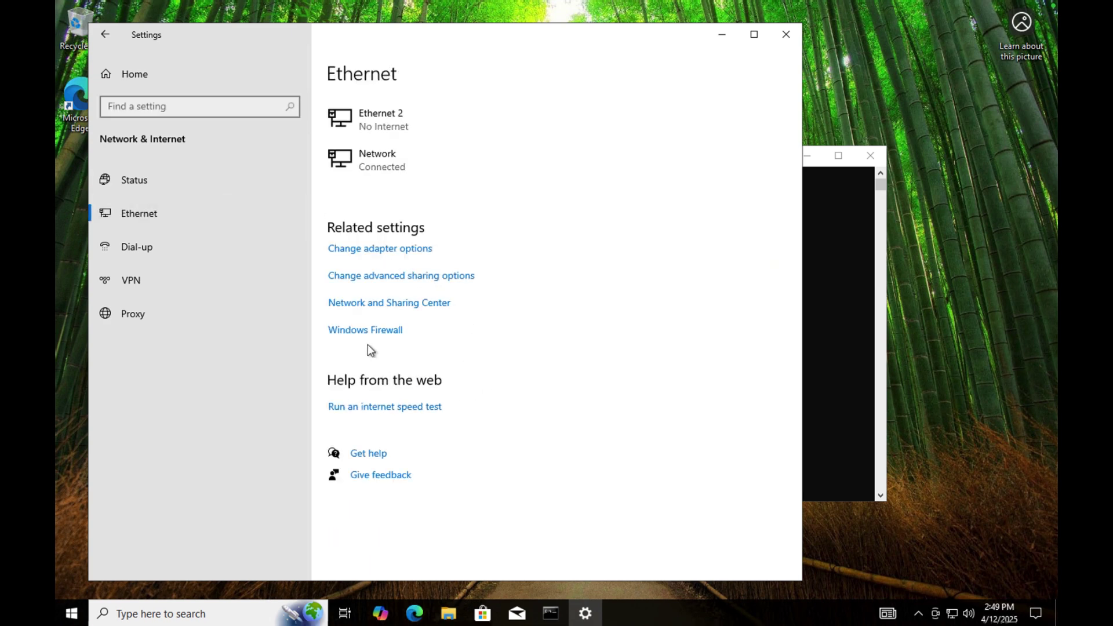
{"action": "left_click", "coordinate": [381, 303]}
Open the Ethernet adapter's properties via Network and Sharing Center's adapter settings.
{"action": "left_click", "coordinate": [393, 278]}
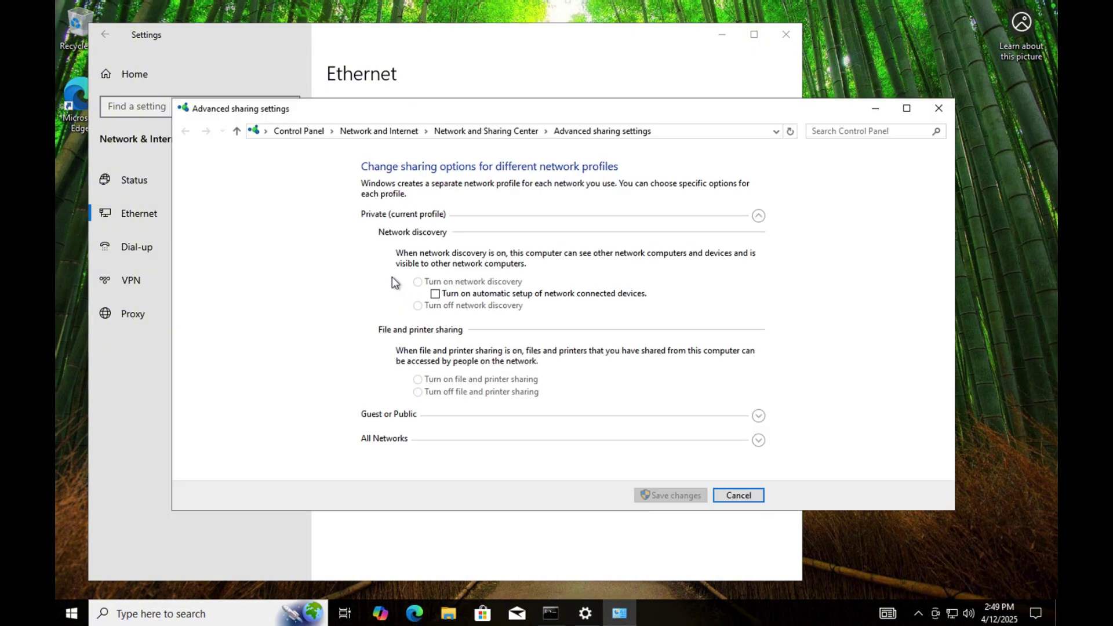
{"action": "left_click", "coordinate": [729, 496]}
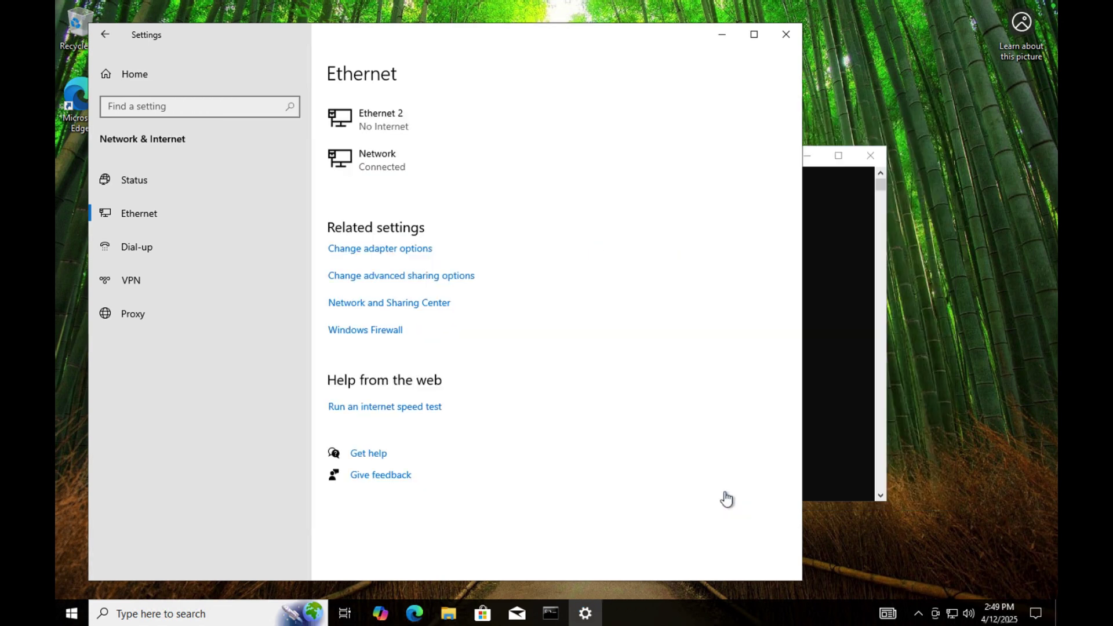
{"action": "left_click", "coordinate": [398, 304]}
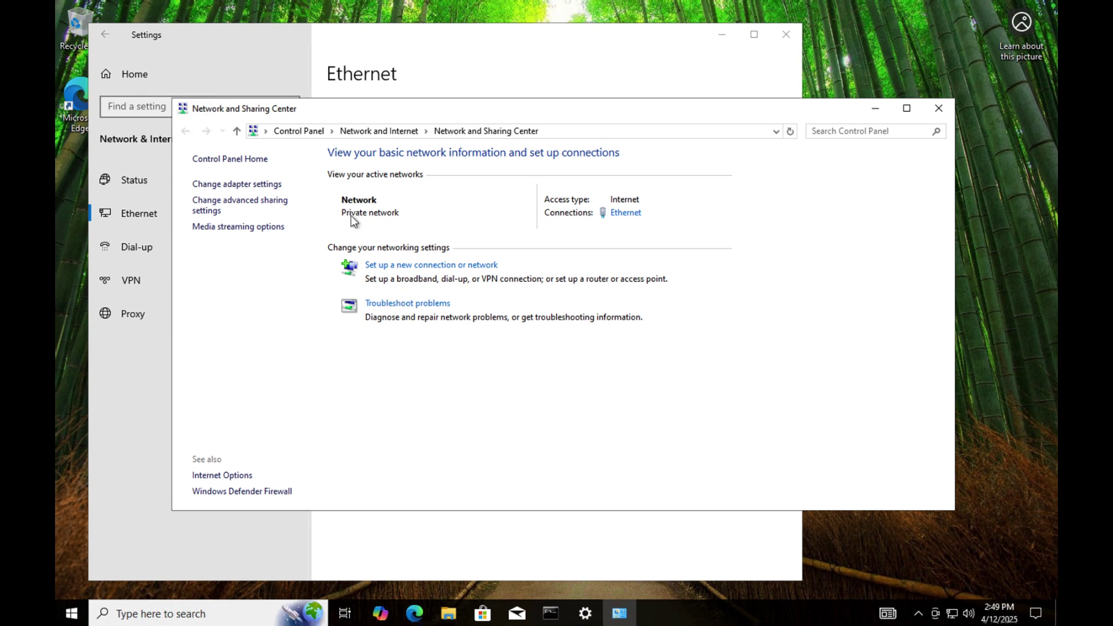
{"action": "left_click", "coordinate": [270, 186]}
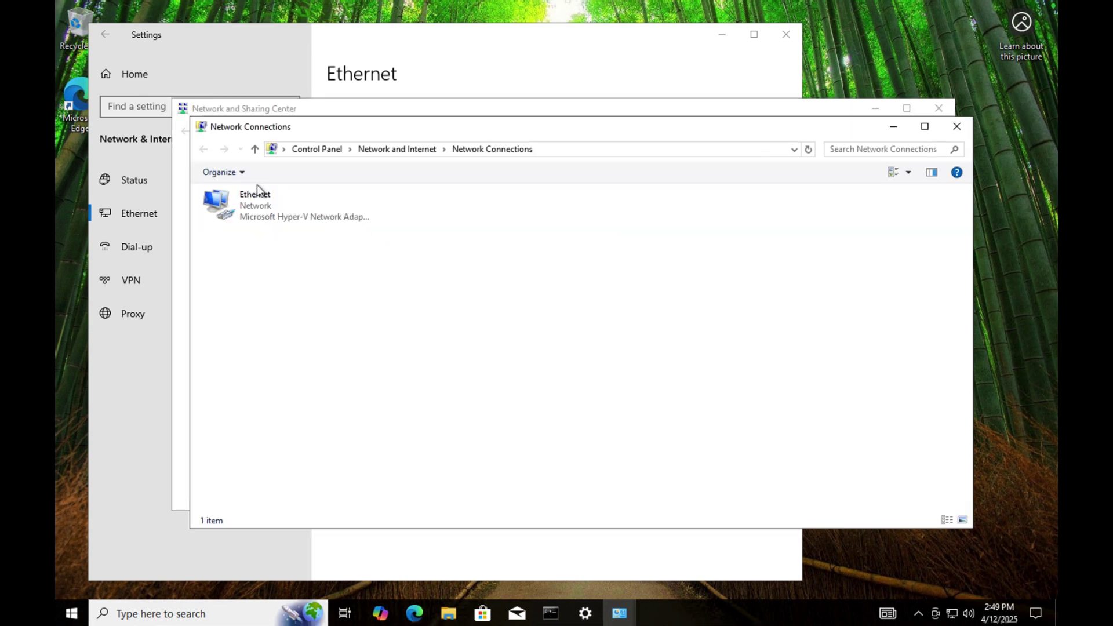
{"action": "left_click", "coordinate": [249, 210]}
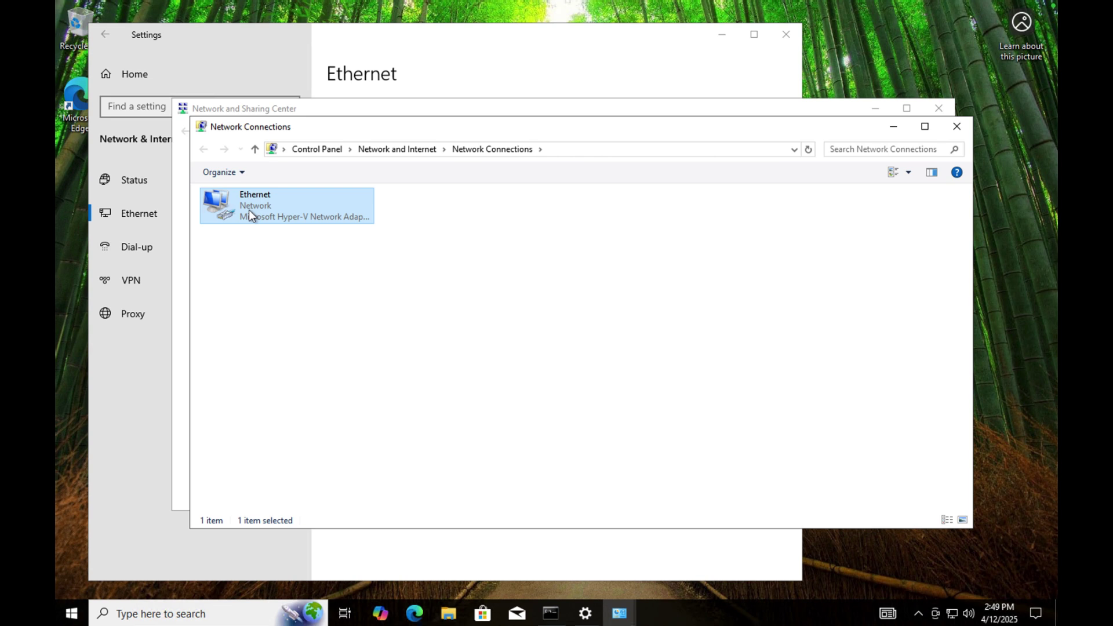
{"action": "right_click", "coordinate": [249, 210]}
{"action": "left_click", "coordinate": [289, 341]}
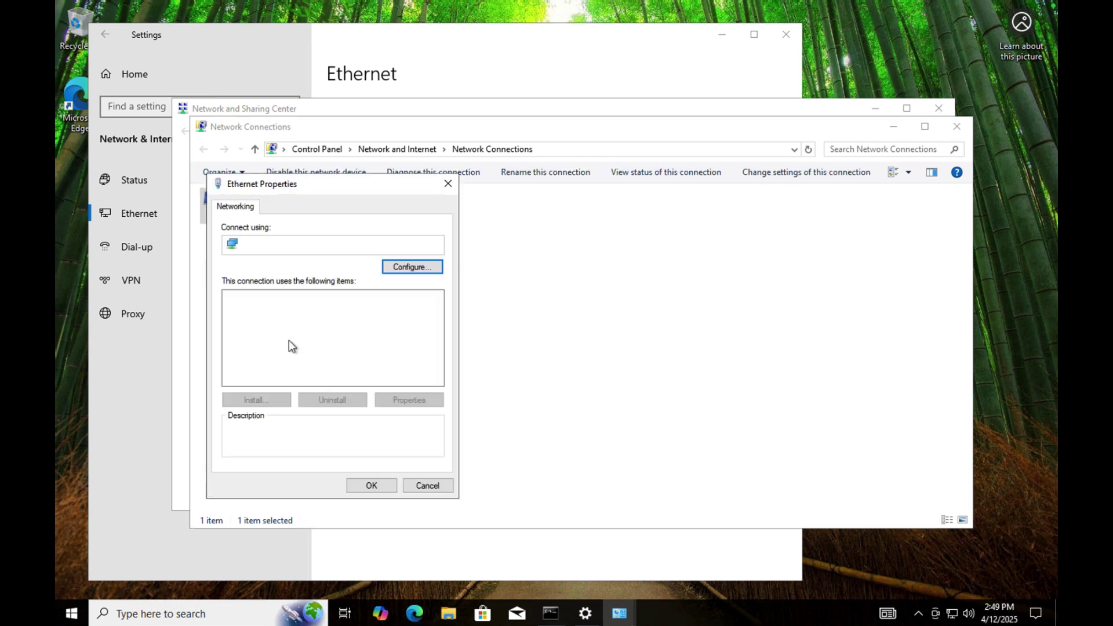
Set IPv4 to use the domain controller 10.0.0.4 as the preferred DNS server.
{"action": "left_click", "coordinate": [335, 332]}
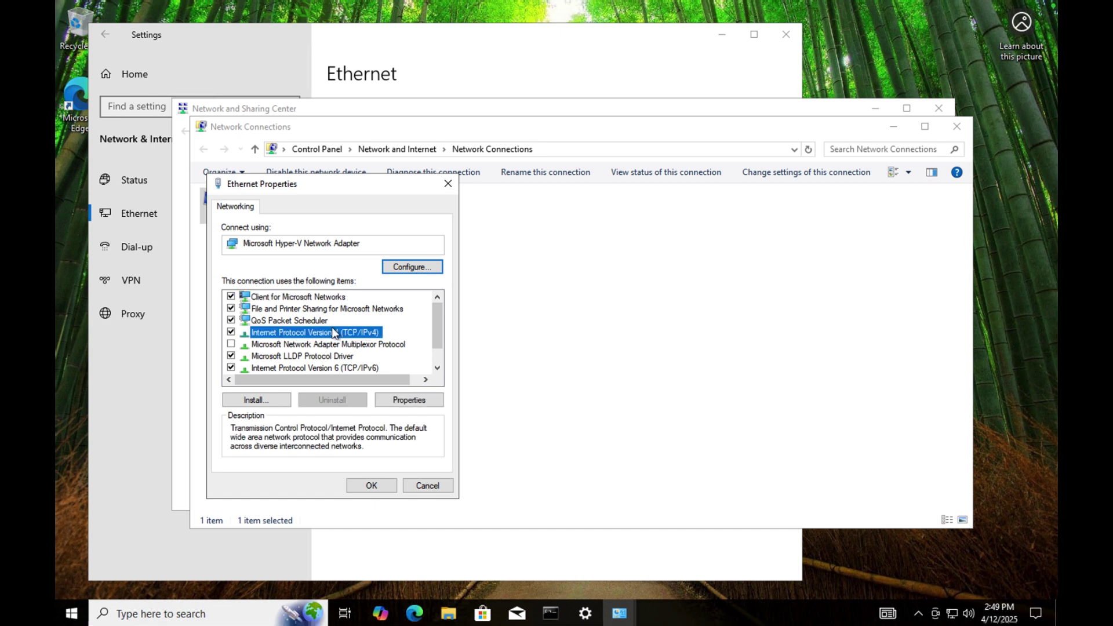
{"action": "left_click", "coordinate": [409, 400]}
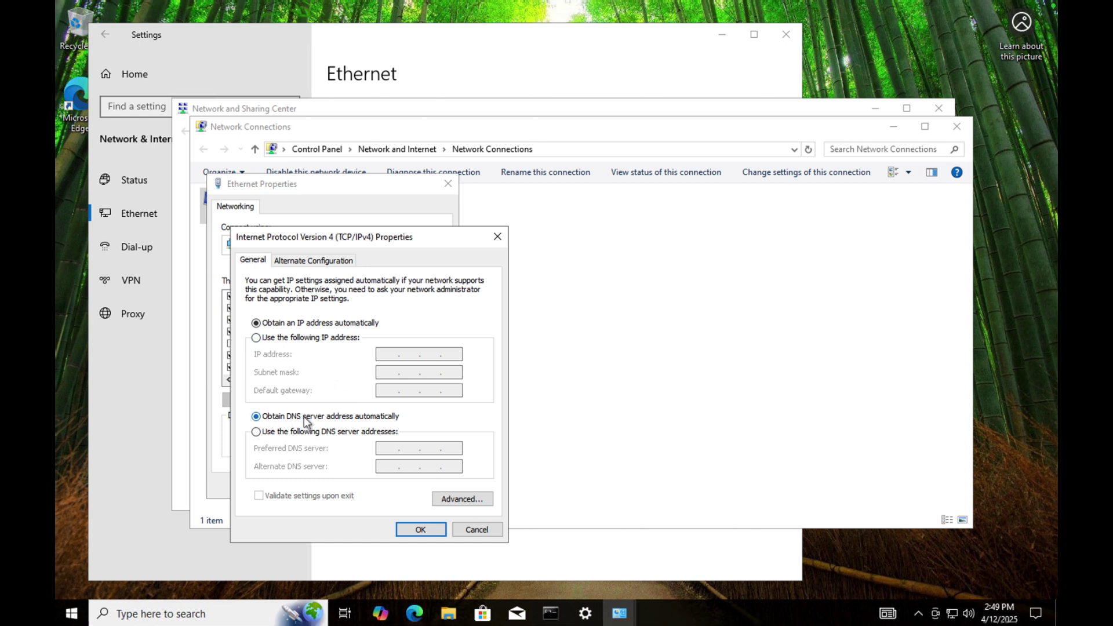
{"action": "left_click", "coordinate": [256, 432]}
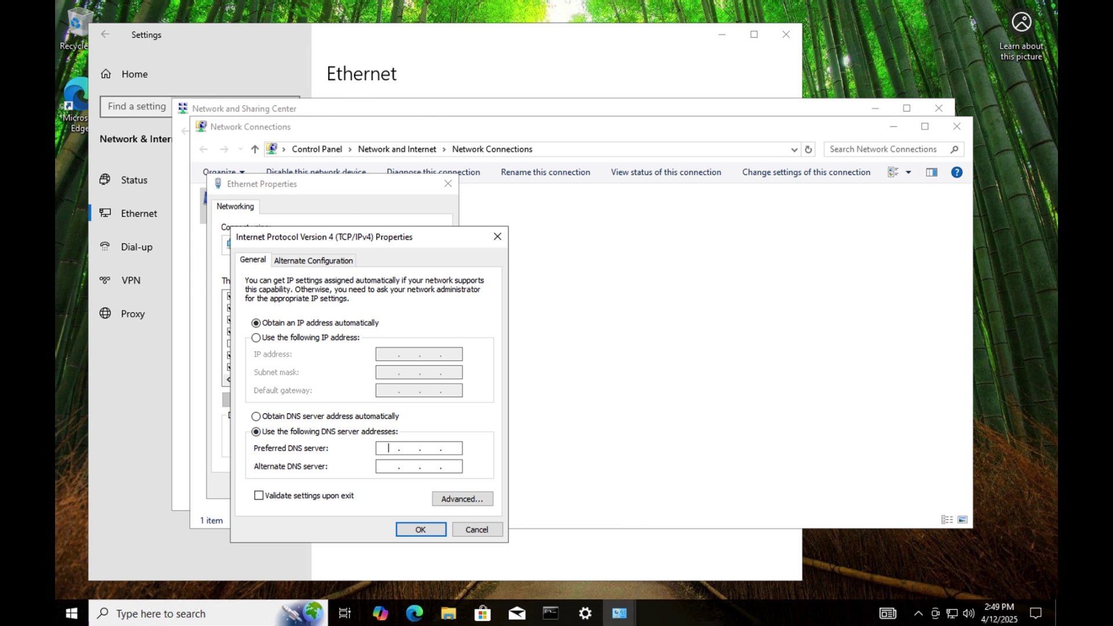
{"action": "type", "text": "10"}
{"action": "type", "text": "0.0"}
{"action": "type", "text": "1"}
{"action": "left_click", "coordinate": [421, 529]}
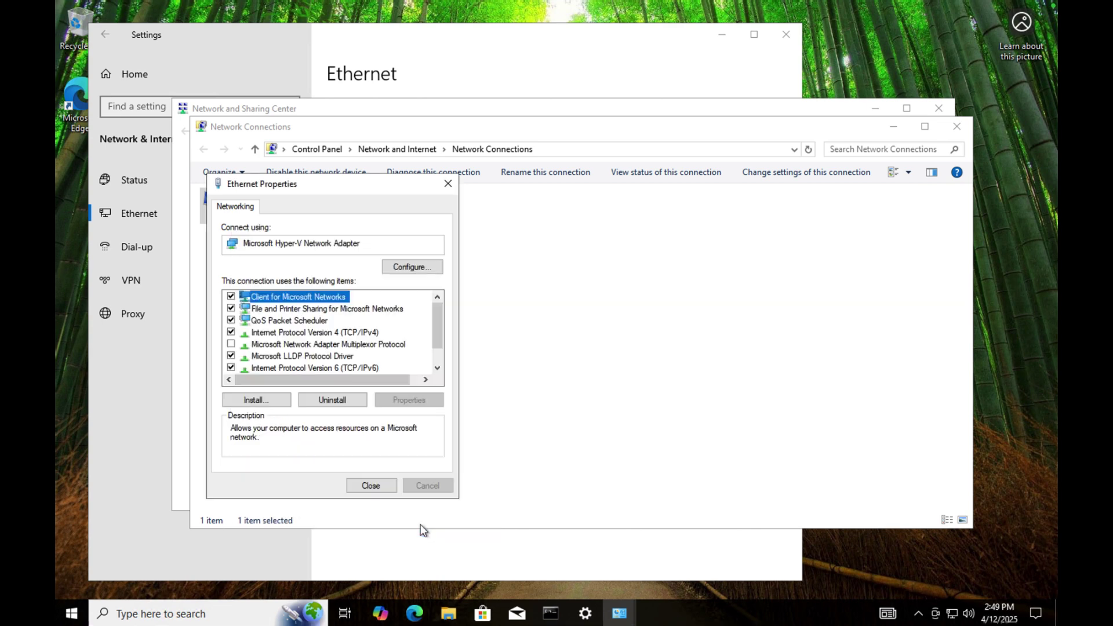
{"action": "left_click", "coordinate": [388, 490]}
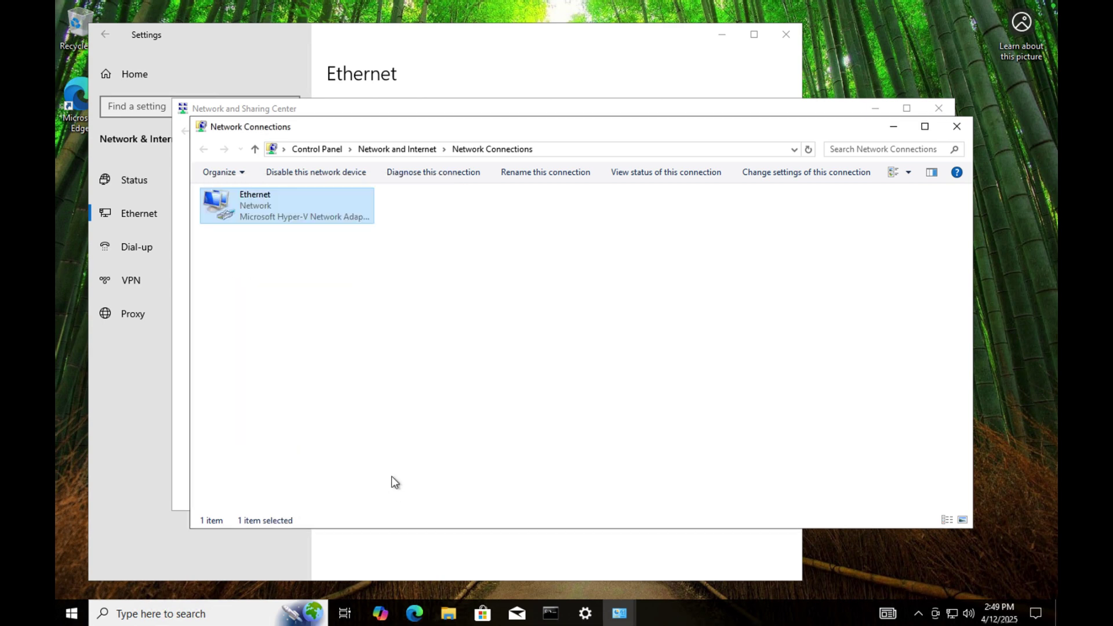
Rerun ipconfig to confirm the new DNS server, then close the network windows.
{"action": "left_click", "coordinate": [550, 617]}
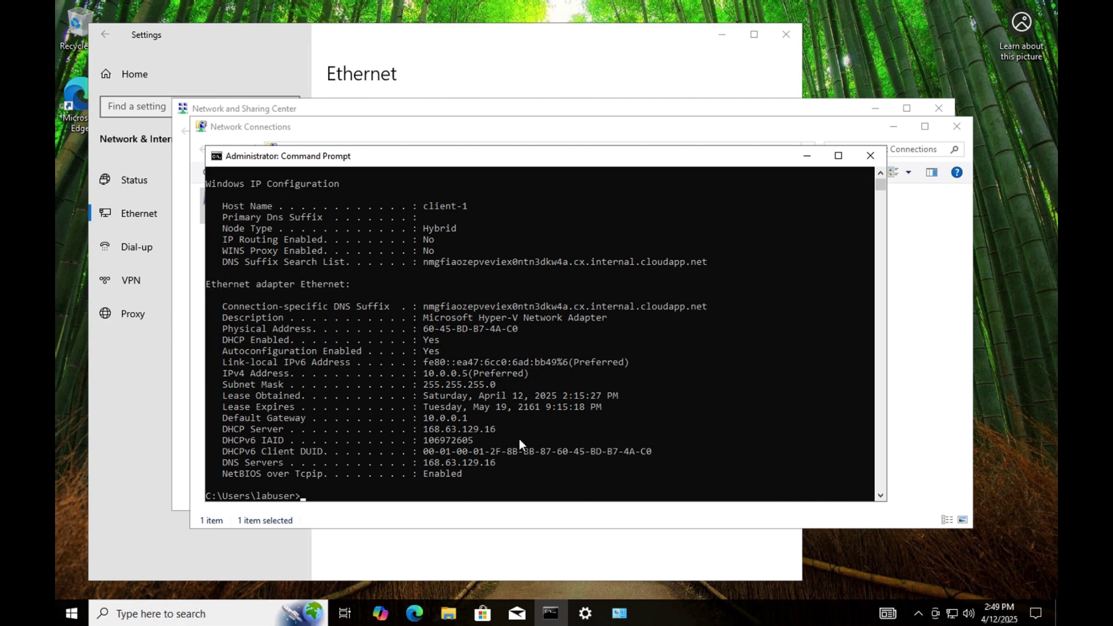
{"action": "key", "text": "Up"}
{"action": "key", "text": "Return"}
{"action": "left_click", "coordinate": [365, 127]}
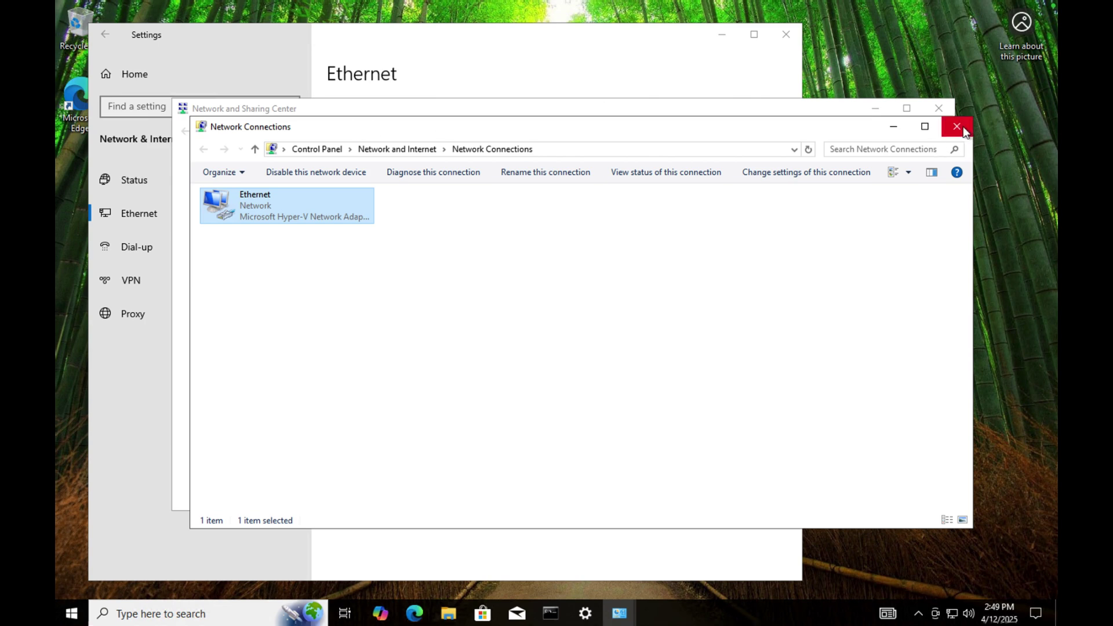
{"action": "left_click", "coordinate": [958, 127]}
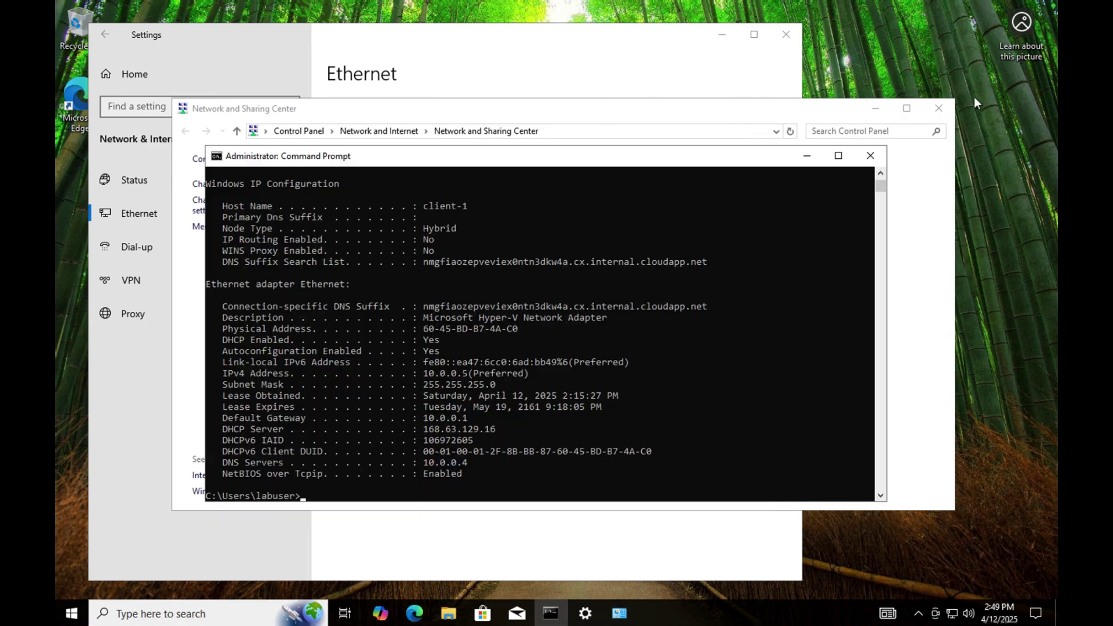
{"action": "left_click", "coordinate": [939, 109]}
Open Advanced system settings from Settings' System > About page.
{"action": "left_click", "coordinate": [136, 385]}
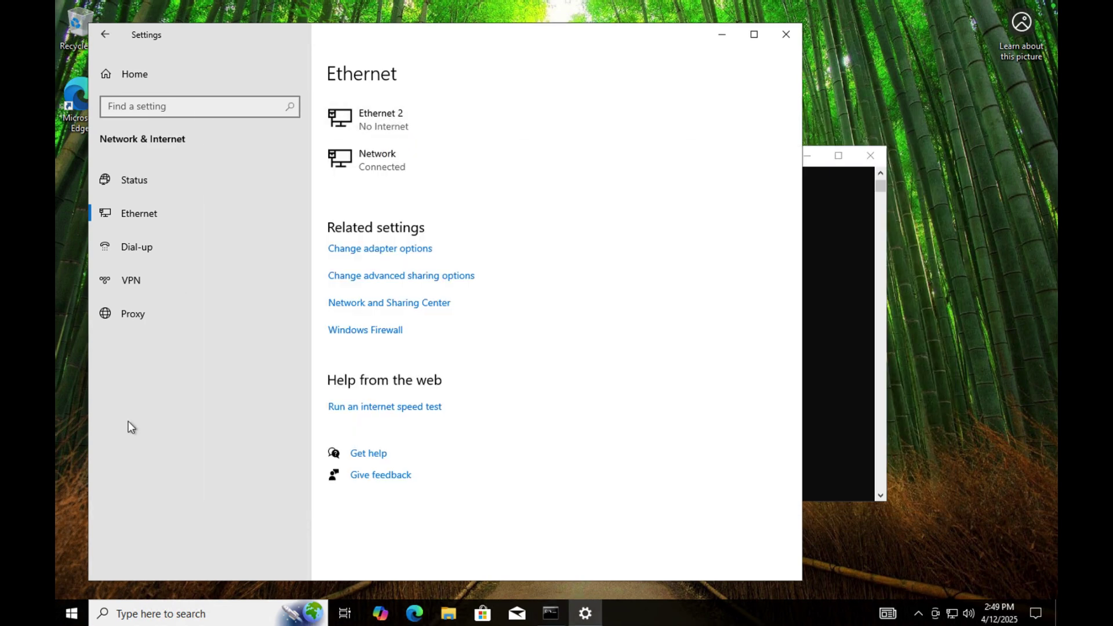
{"action": "left_click", "coordinate": [106, 74]}
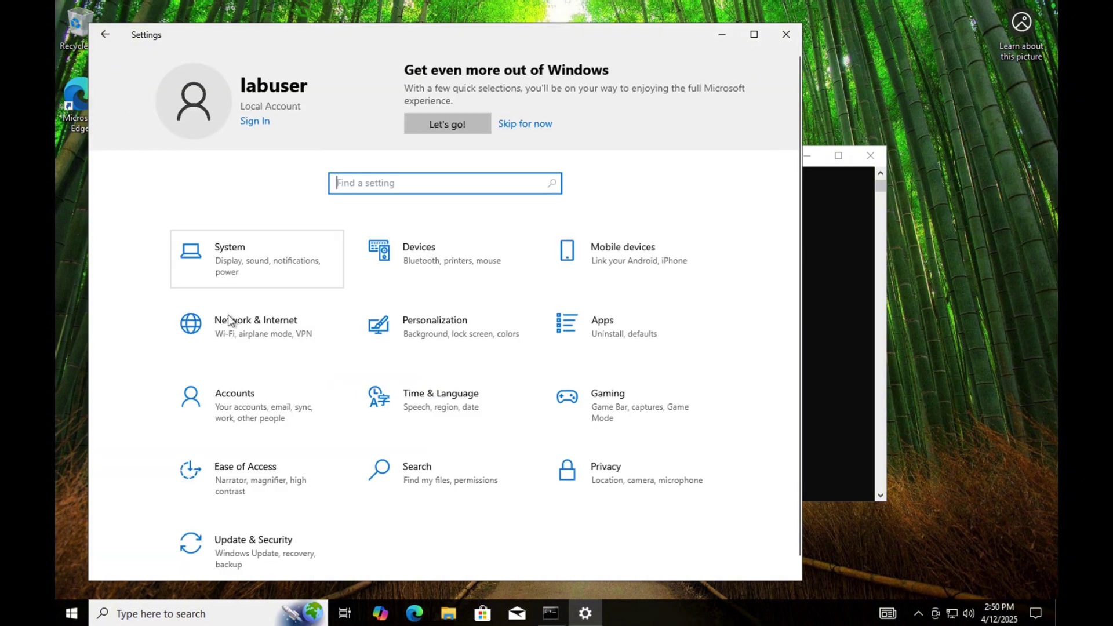
{"action": "left_click", "coordinate": [231, 255]}
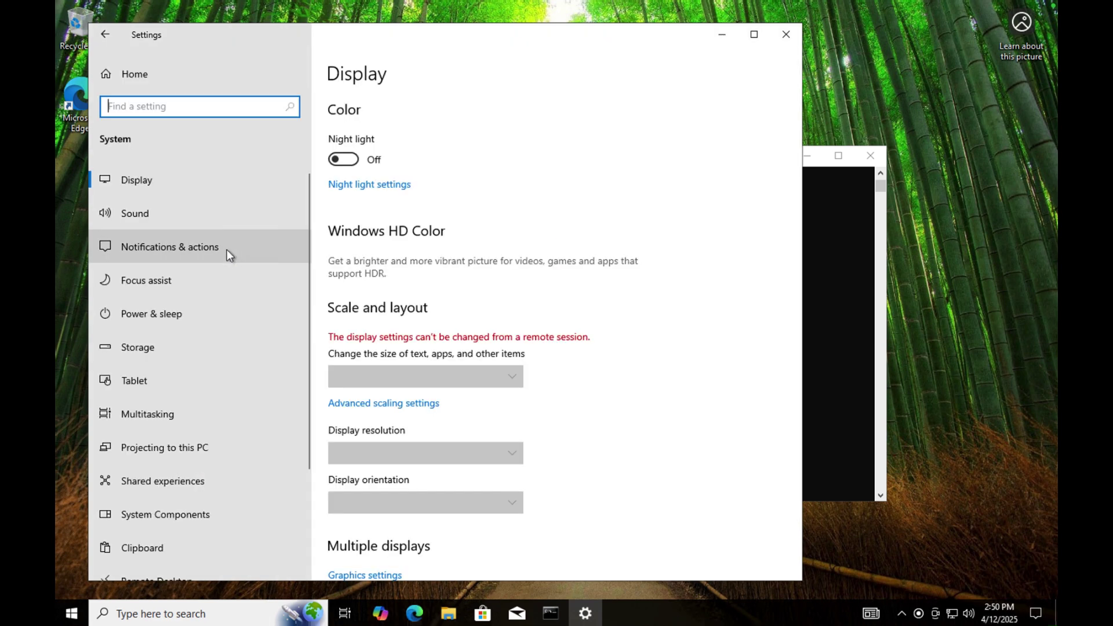
{"action": "scroll", "coordinate": [138, 482], "scroll_direction": "down", "scroll_amount": 3}
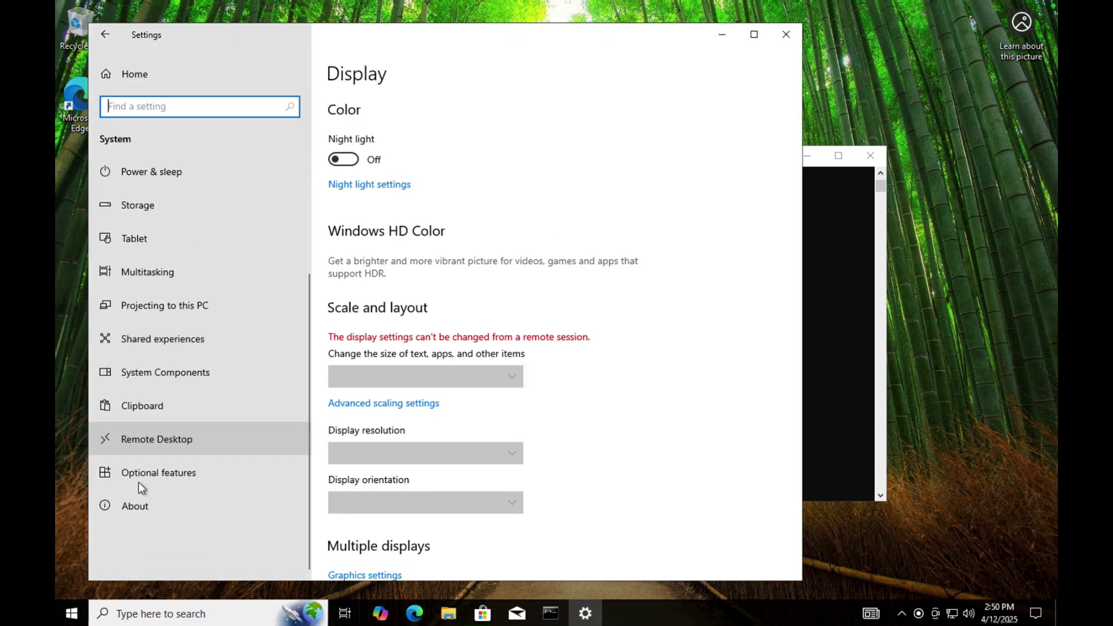
{"action": "left_click", "coordinate": [132, 502]}
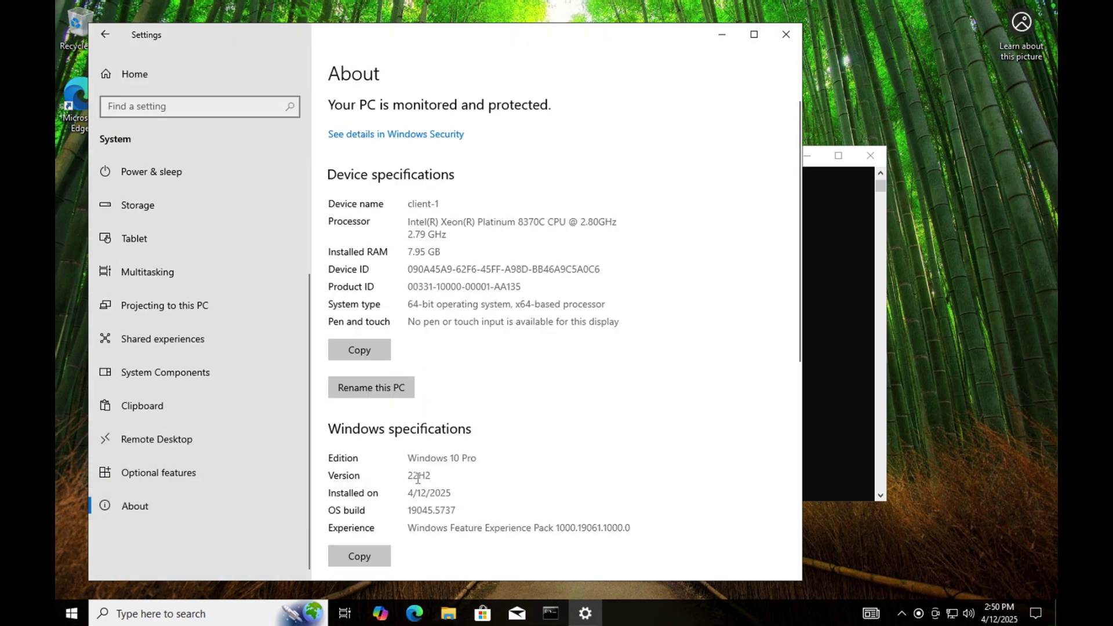
{"action": "scroll", "coordinate": [409, 458], "scroll_direction": "down", "scroll_amount": 5}
{"action": "left_click", "coordinate": [403, 369]}
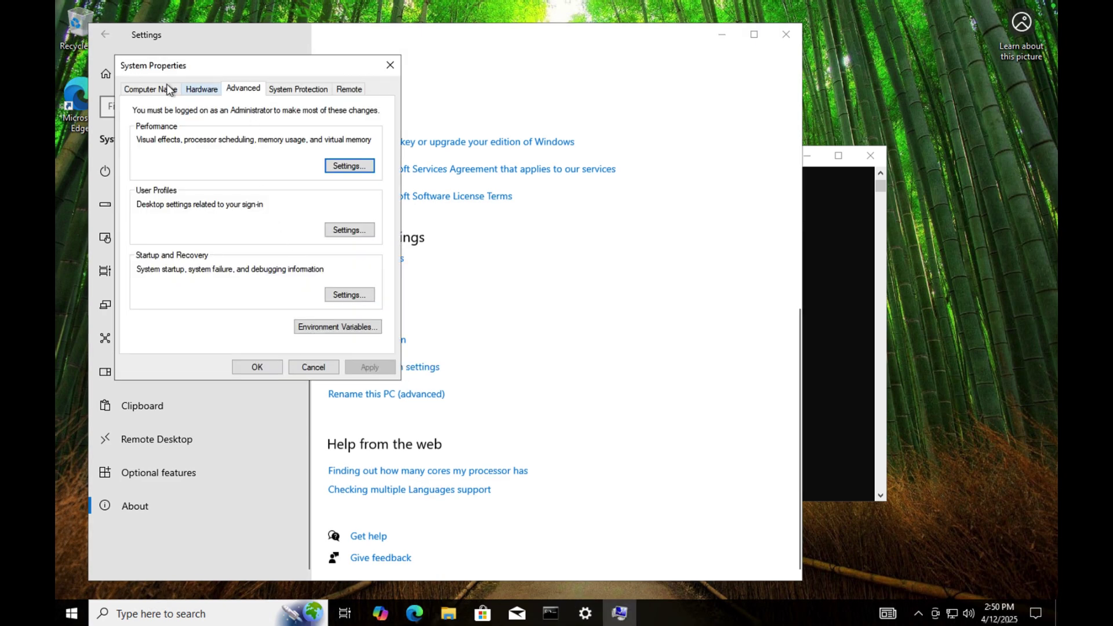
Request joining the PC to the mydomain.com domain from the Computer Name tab.
{"action": "left_click", "coordinate": [158, 89]}
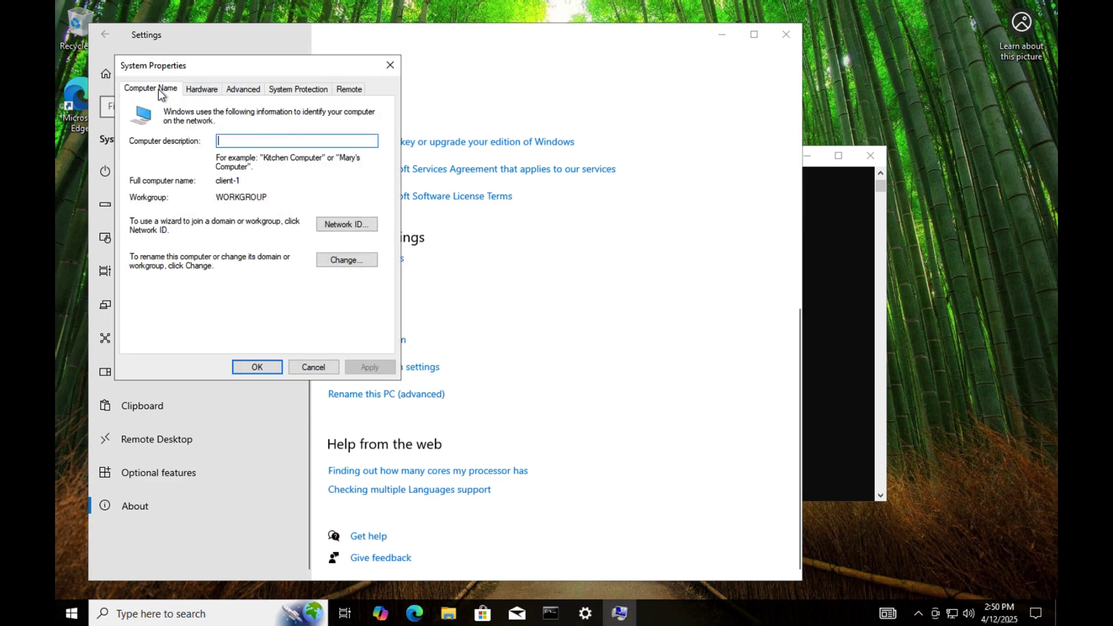
{"action": "left_click", "coordinate": [342, 260]}
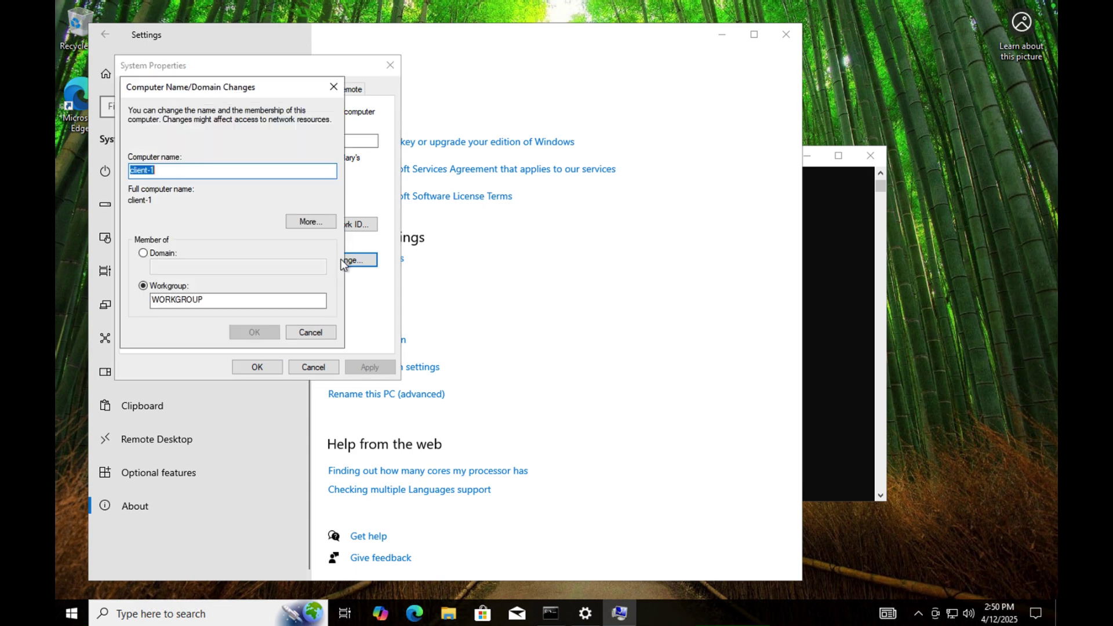
{"action": "left_click", "coordinate": [141, 254]}
{"action": "type", "text": "m"}
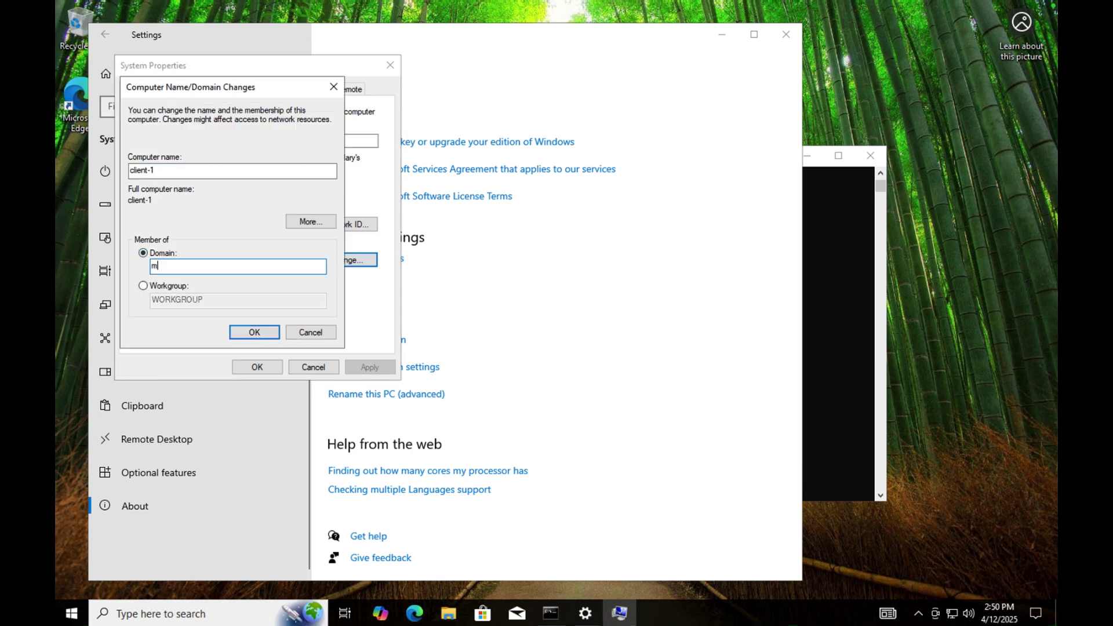
{"action": "type", "text": "ydomain.com"}
{"action": "left_click", "coordinate": [254, 330]}
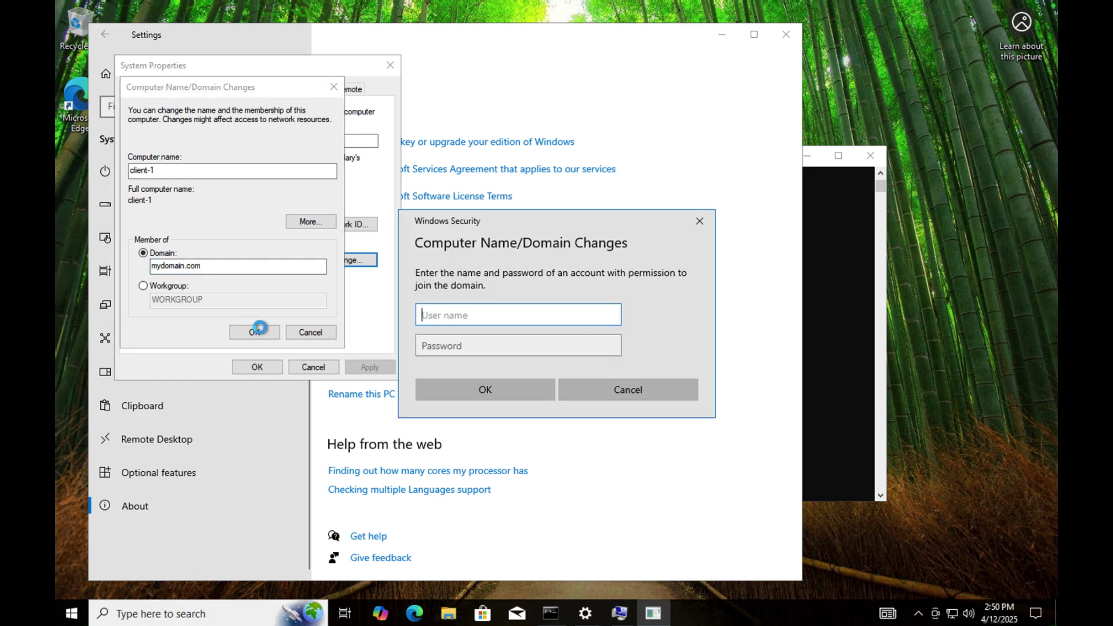
Authorize the domain join with the domain admin account name and password.
{"action": "type", "text": "ja"}
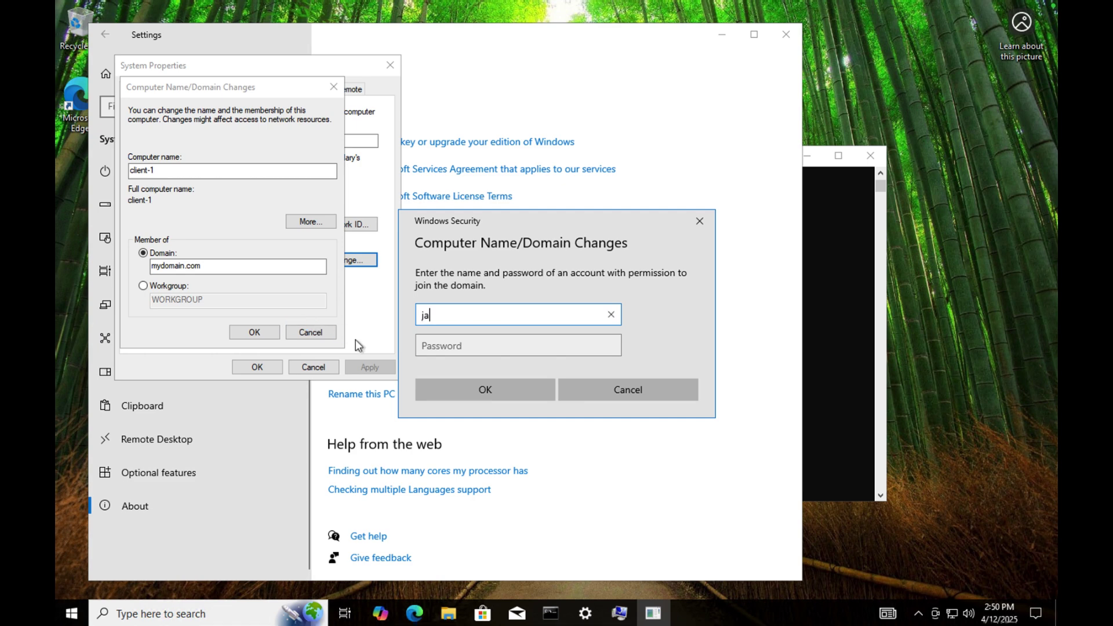
{"action": "type", "text": "ne_adm"}
{"action": "key", "text": "BackSpace"}
{"action": "type", "text": "dmin"}
{"action": "key", "text": "Tab"}
{"action": "type", "text": "•••••••"}
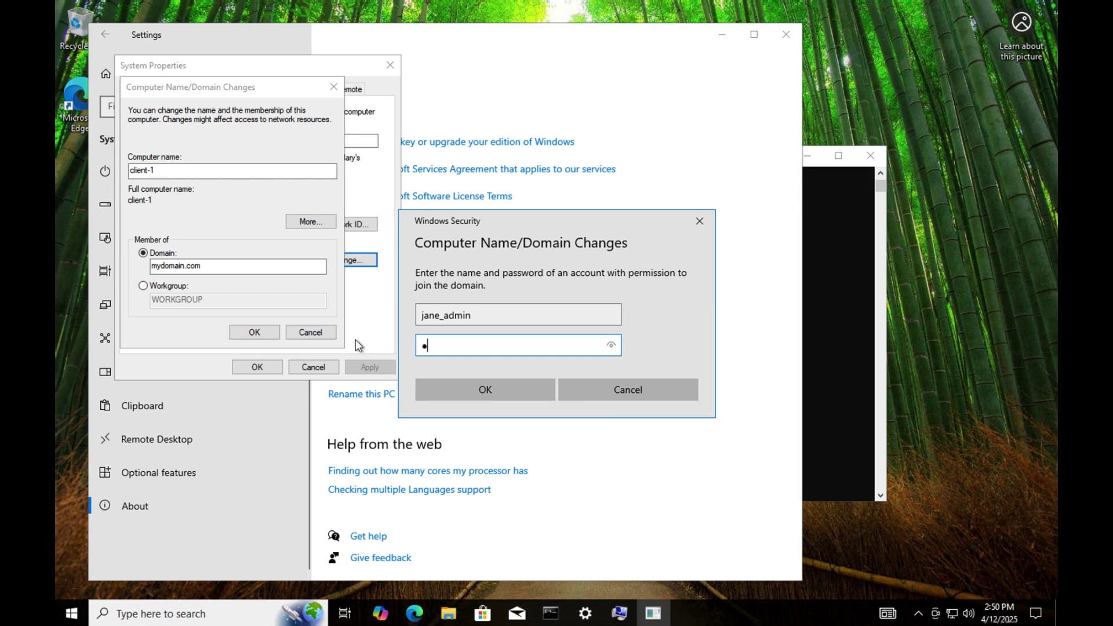
{"action": "type", "text": "•••••"}
{"action": "left_click", "coordinate": [613, 346]}
{"action": "left_click", "coordinate": [503, 389]}
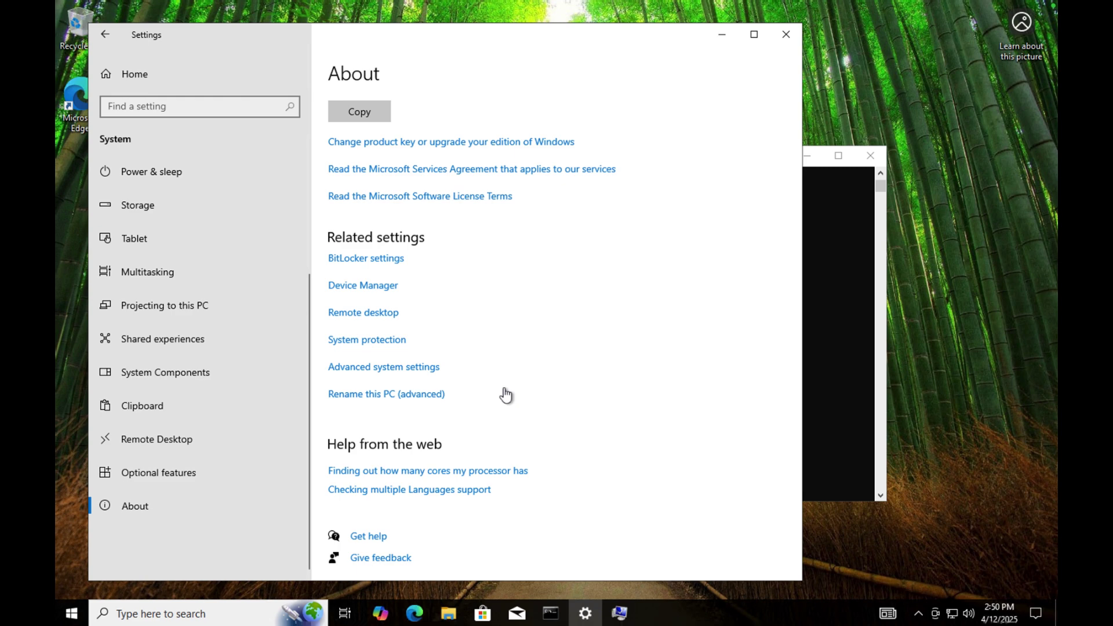
Acknowledge the domain welcome and restart-required messages, then close System Properties.
{"action": "left_click", "coordinate": [722, 36]}
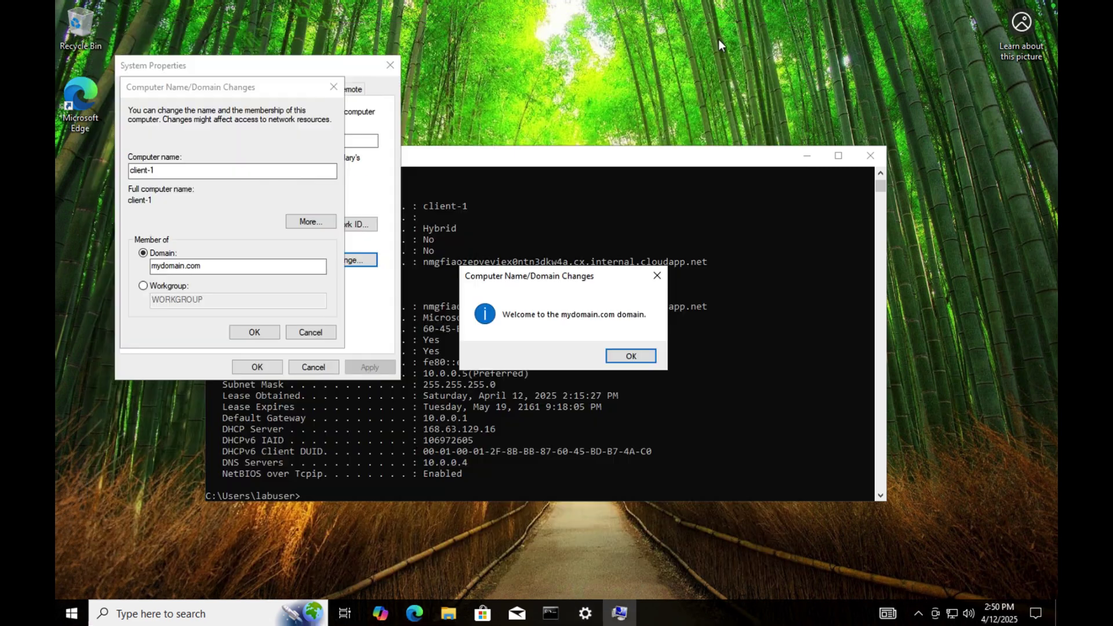
{"action": "left_click", "coordinate": [631, 355]}
{"action": "left_click", "coordinate": [264, 332]}
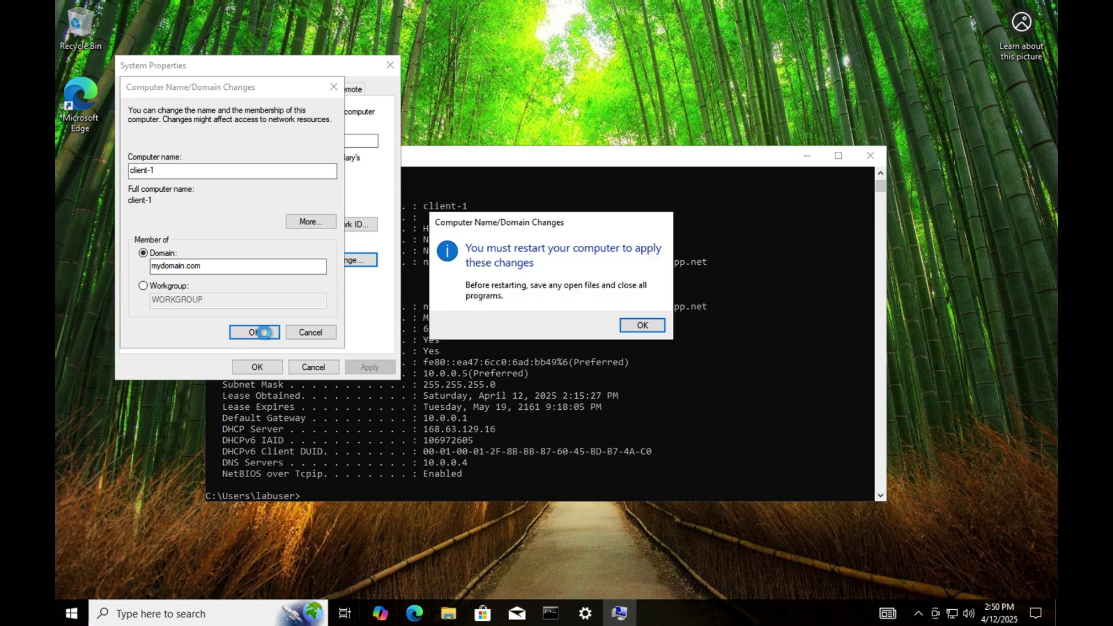
{"action": "left_click", "coordinate": [640, 324]}
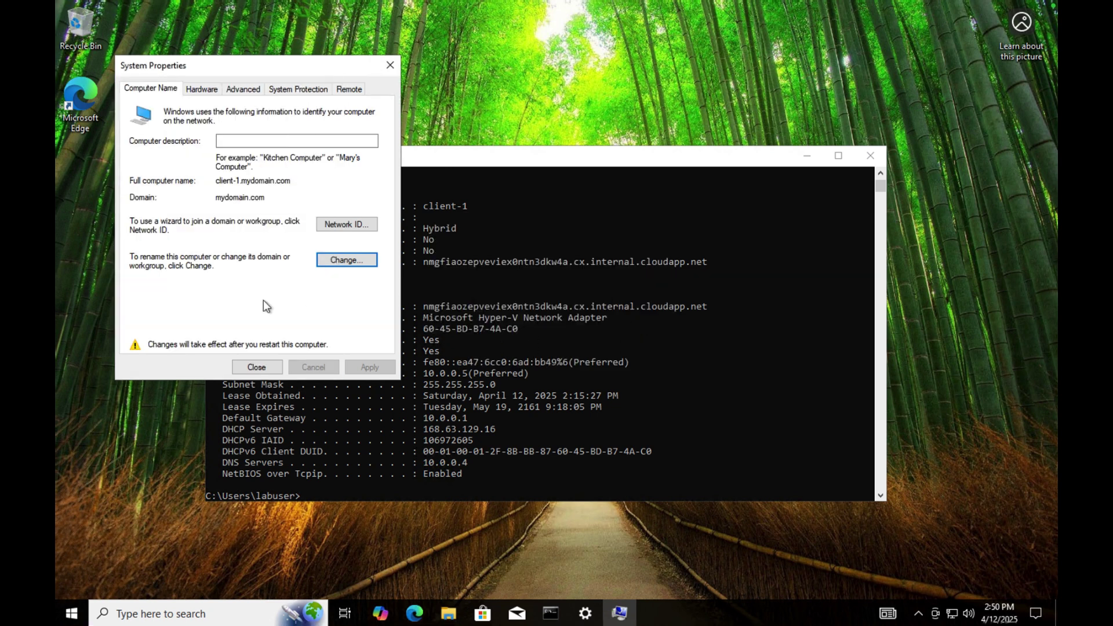
{"action": "left_click", "coordinate": [258, 367]}
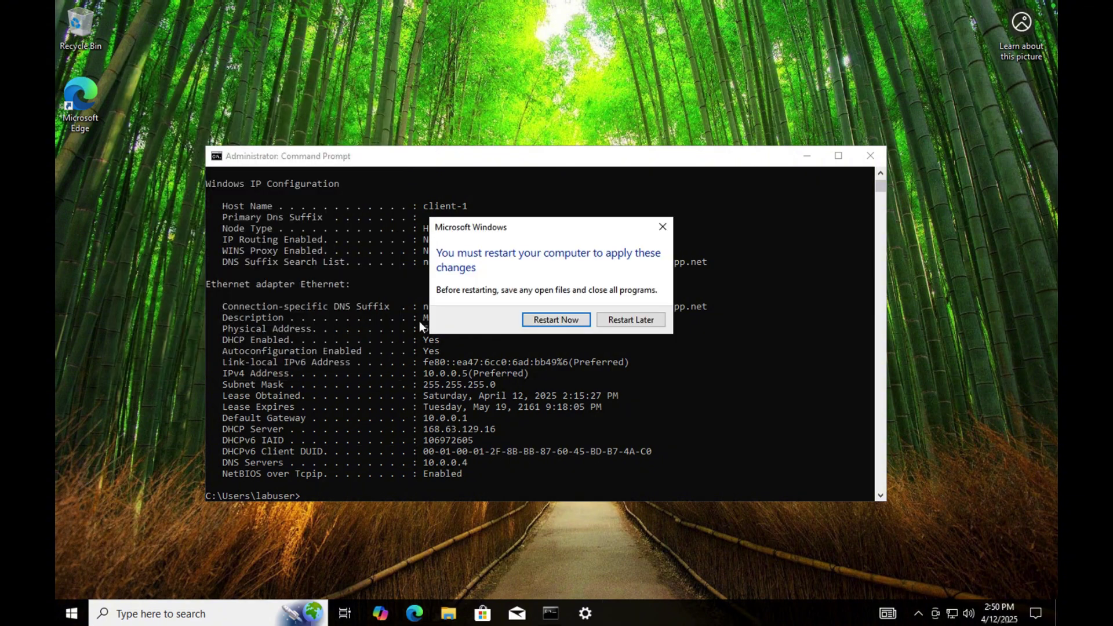
Restart client-1 now and bring Chrome's GitHub page back to the front.
{"action": "left_click", "coordinate": [556, 320]}
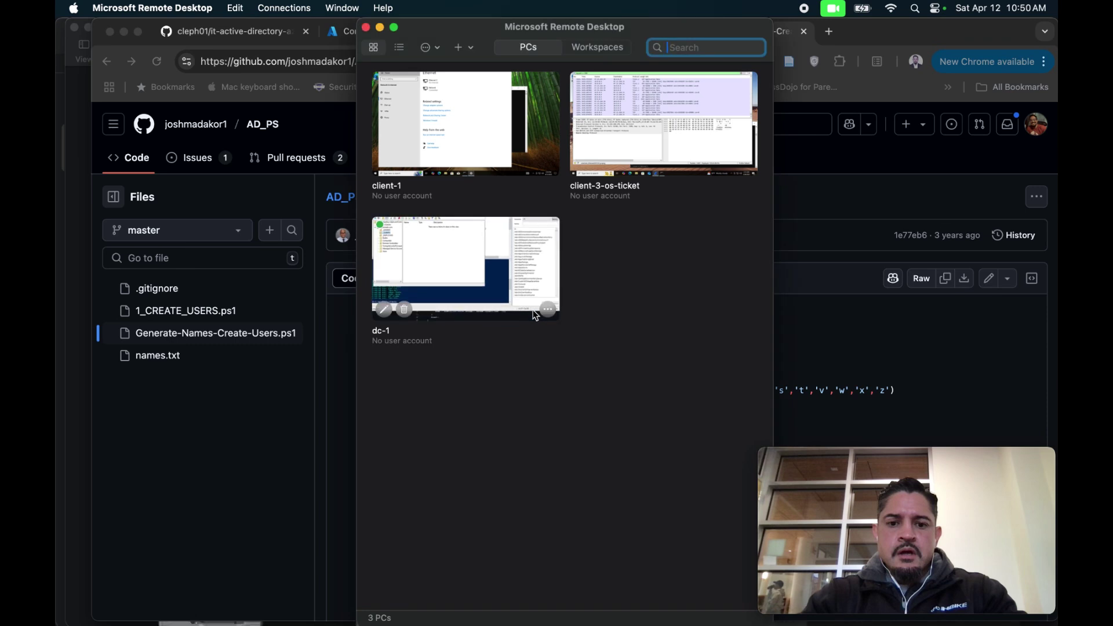
{"action": "mouse_move", "coordinate": [824, 499]}
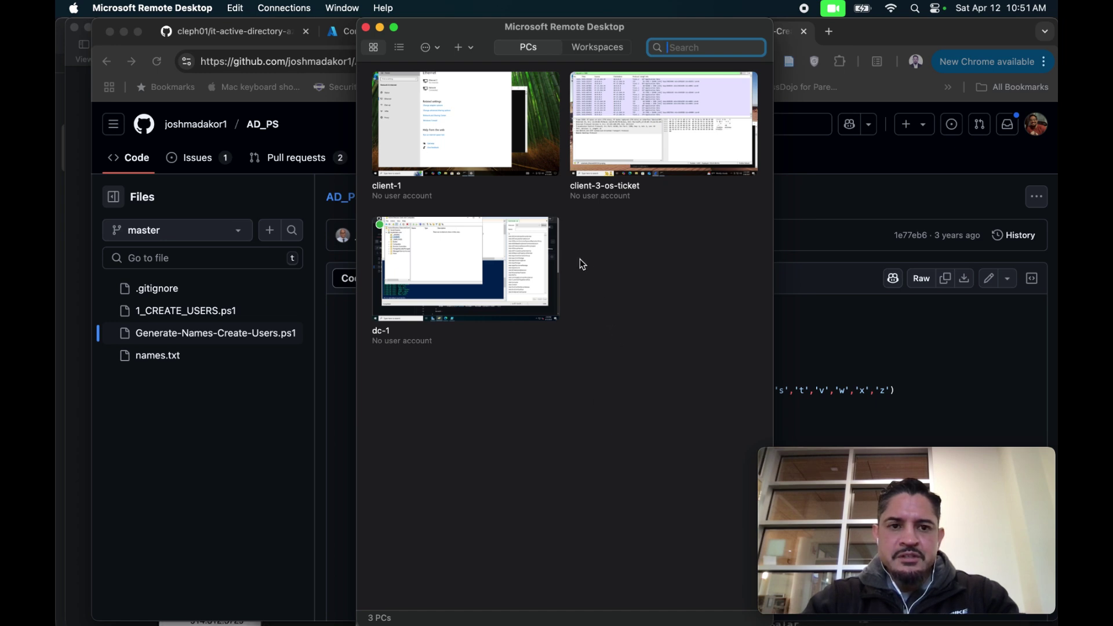
{"action": "left_click", "coordinate": [349, 35]}
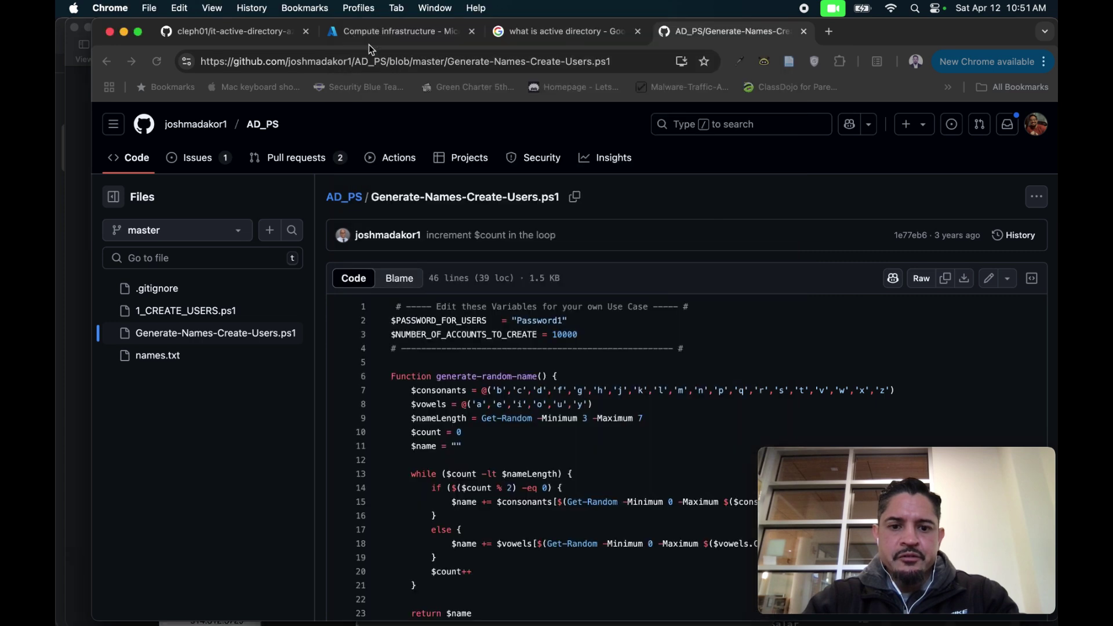
Refresh the Azure Virtual machines list, then switch to the full-screen dc-1 session.
{"action": "left_click", "coordinate": [371, 34]}
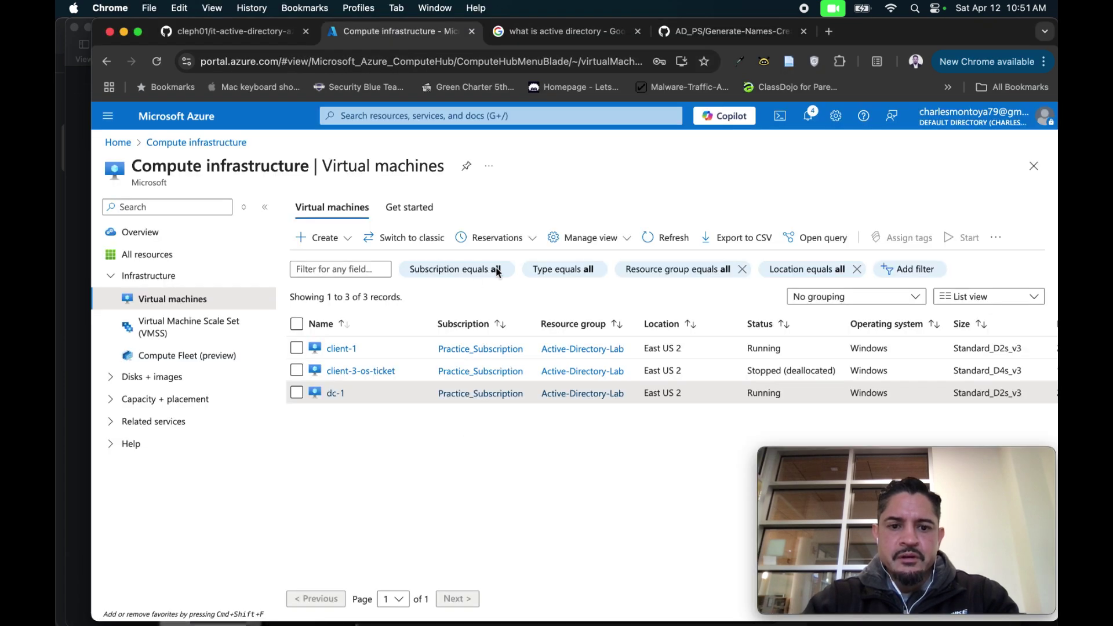
{"action": "left_click", "coordinate": [652, 240]}
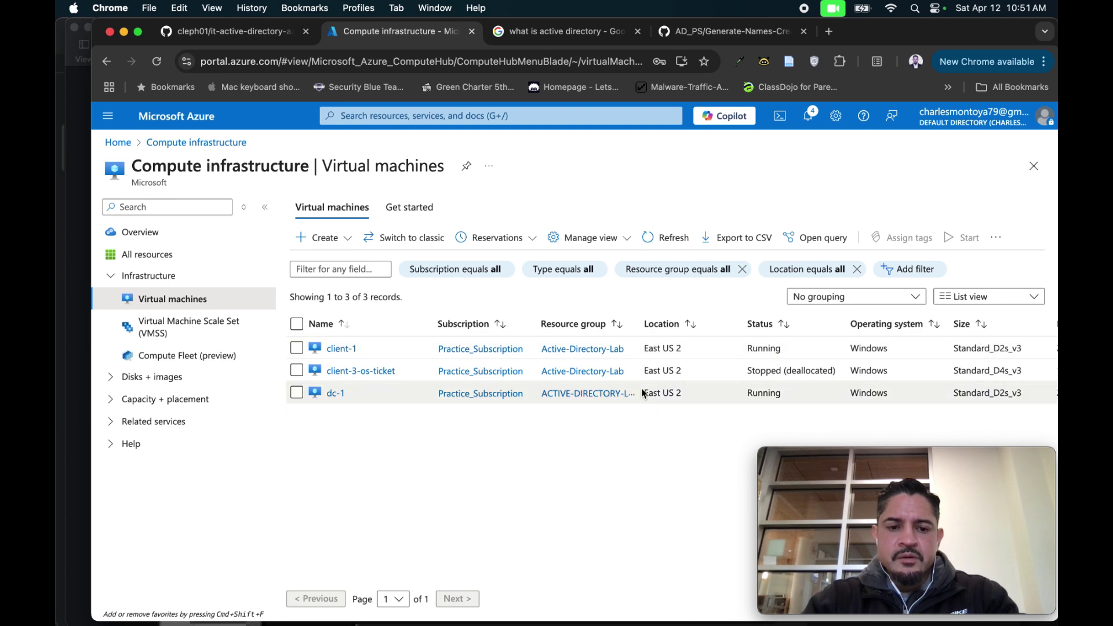
{"action": "key", "text": "ctrl+Right"}
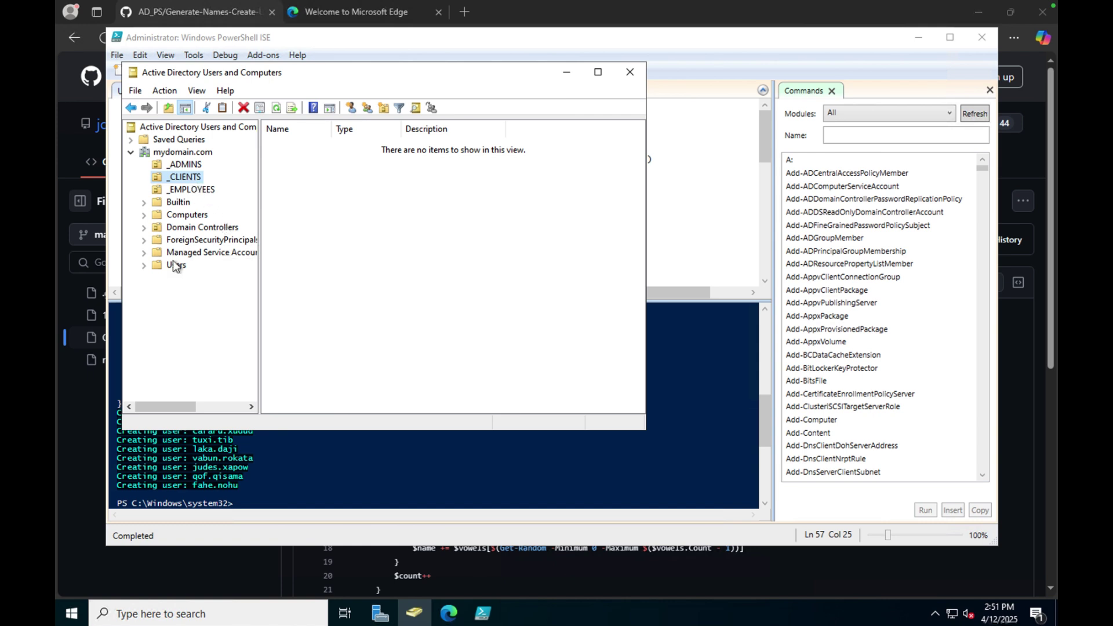
Drag client-1 from Computers into the _CLIENTS OU, confirm, and verify it's listed there.
{"action": "left_click", "coordinate": [179, 218]}
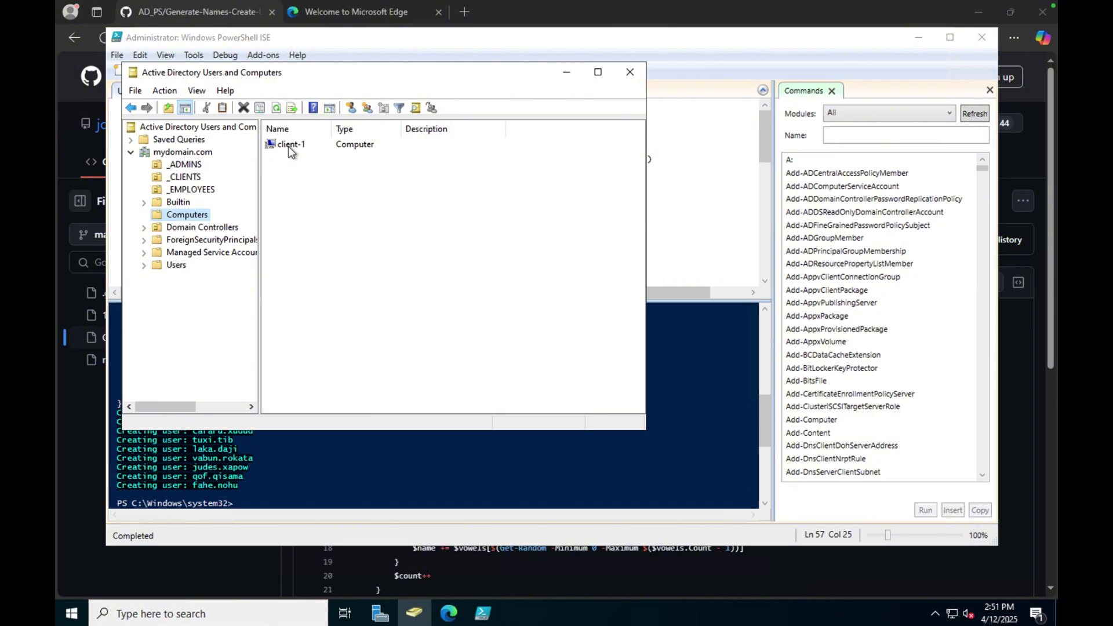
{"action": "left_click_drag", "start_coordinate": [289, 147], "coordinate": [194, 179]}
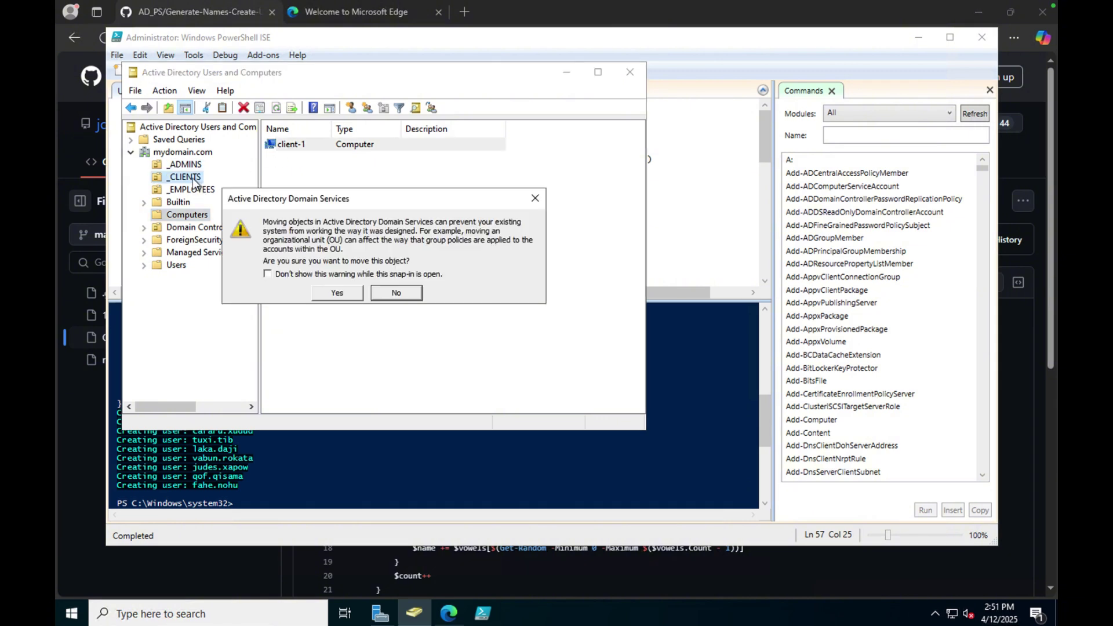
{"action": "left_click", "coordinate": [342, 294]}
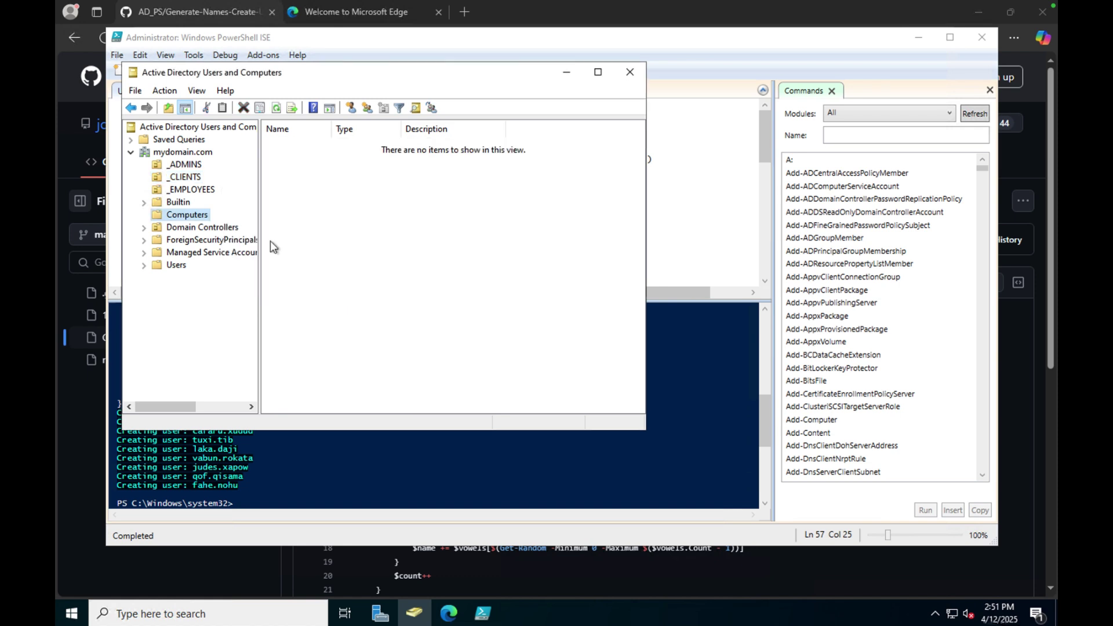
{"action": "left_click", "coordinate": [184, 178]}
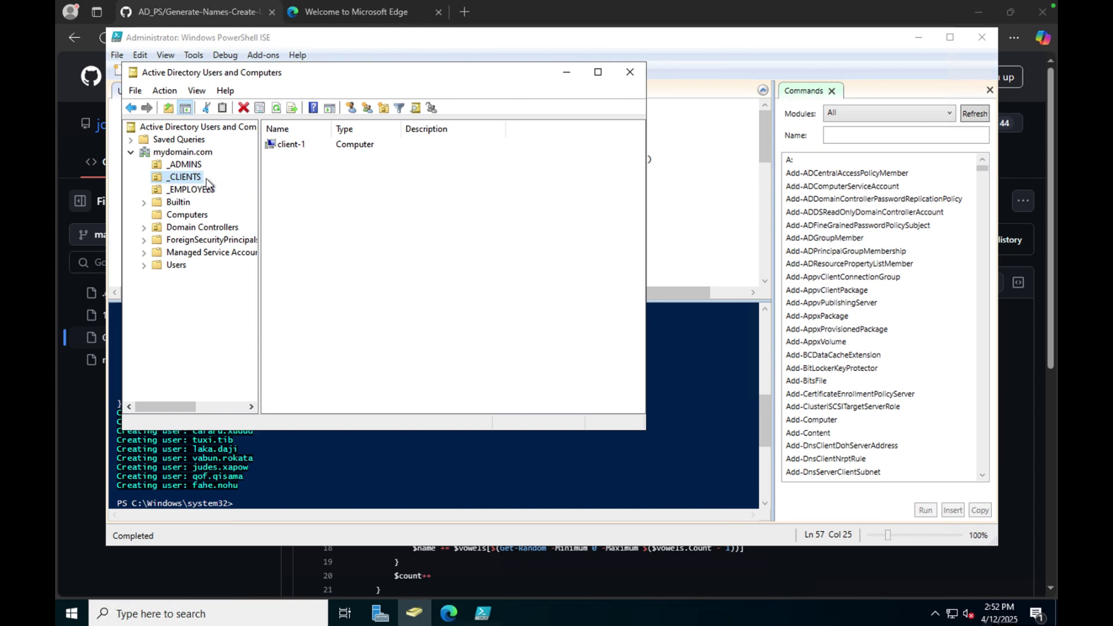
Connect to client-1 with the domain admin credentials and accept the certificate warning.
{"action": "key", "text": "ctrl+Left"}
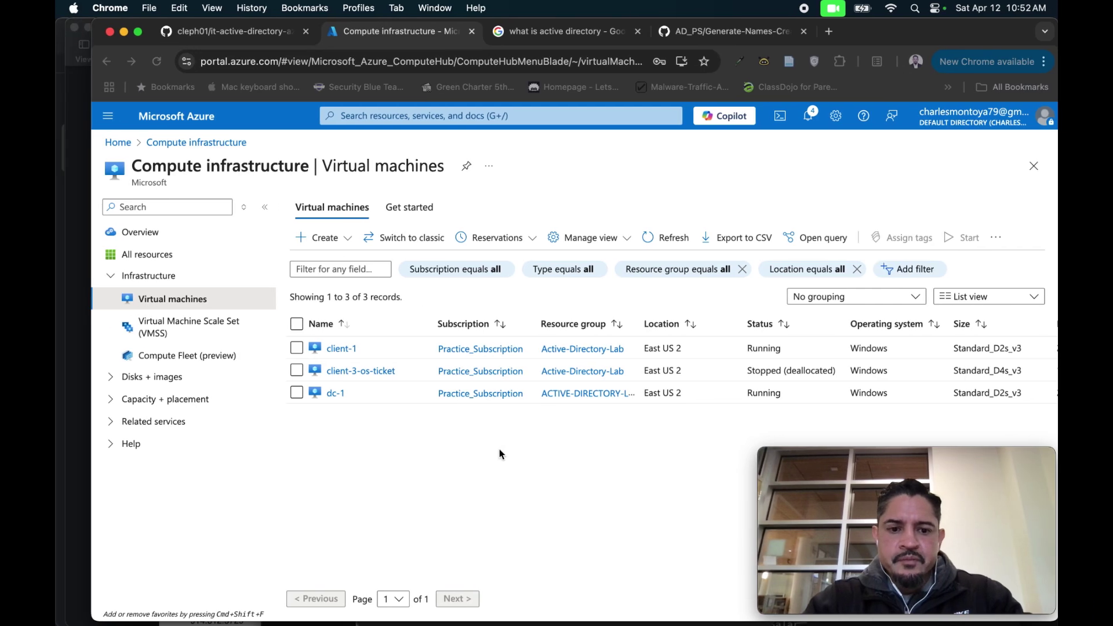
{"action": "left_click", "coordinate": [590, 597]}
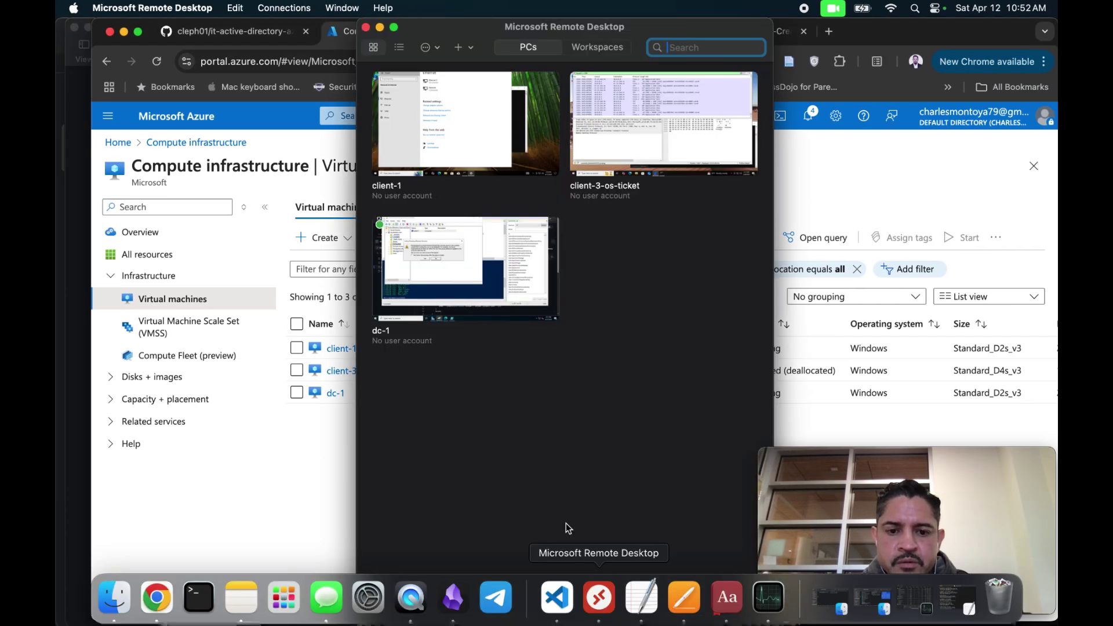
{"action": "double_click", "coordinate": [474, 152]}
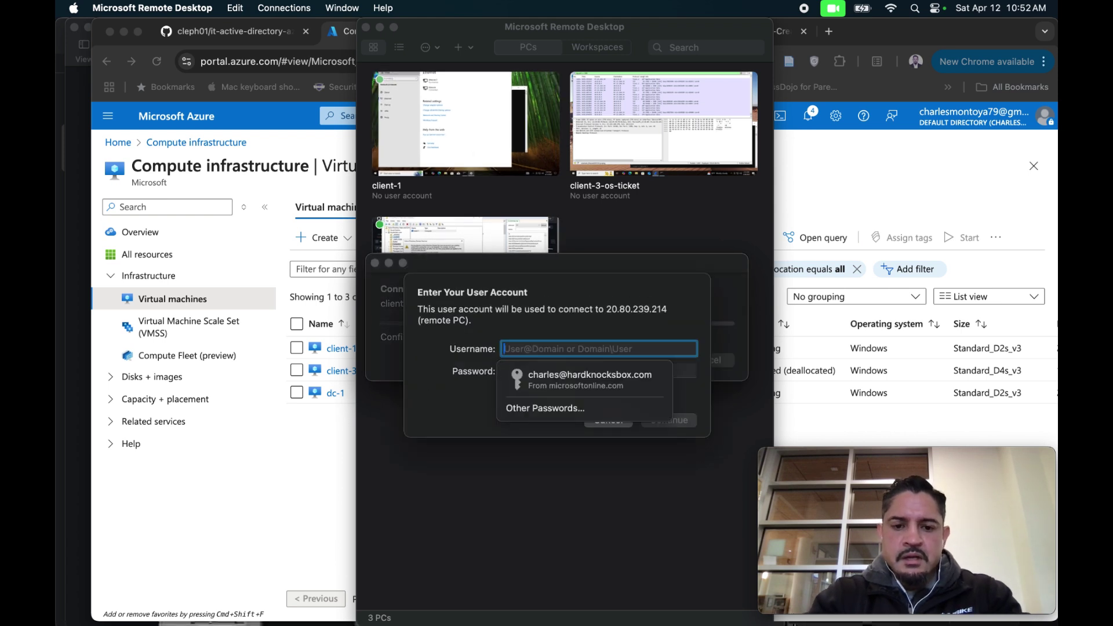
{"action": "type", "text": "jane"}
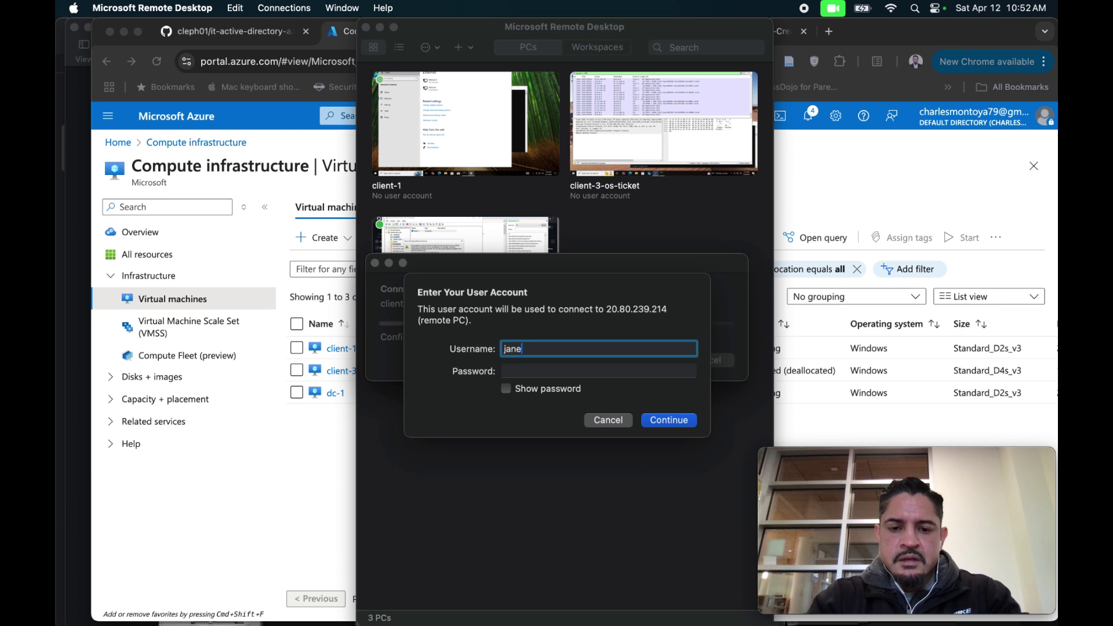
{"action": "type", "text": "_admin"}
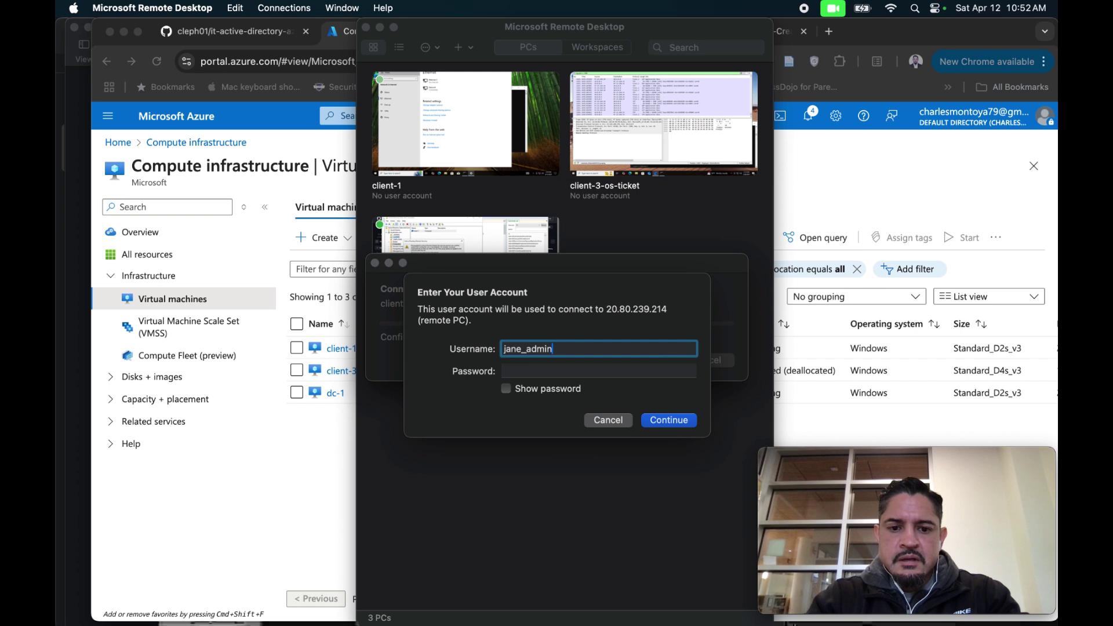
{"action": "key", "text": "Tab"}
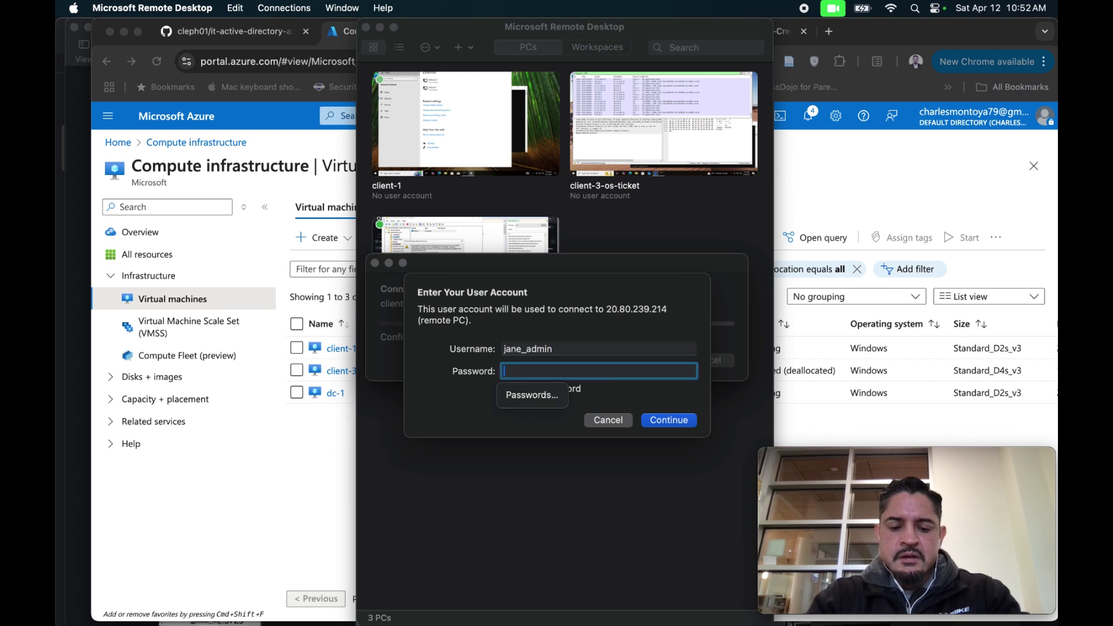
{"action": "type", "text": "•••••••••••••"}
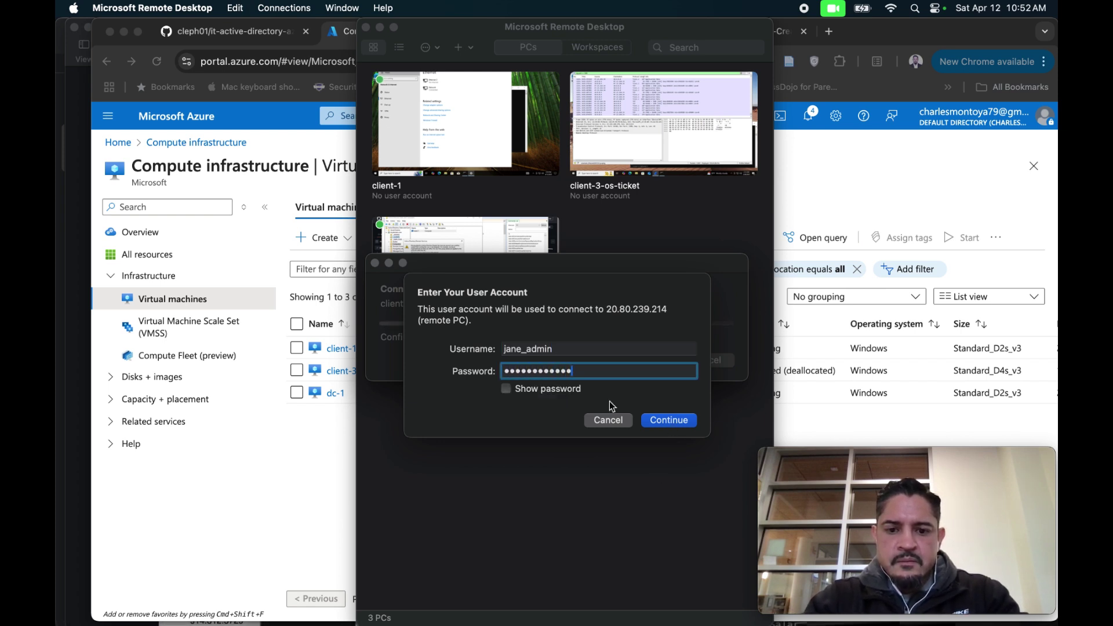
{"action": "left_click", "coordinate": [508, 387]}
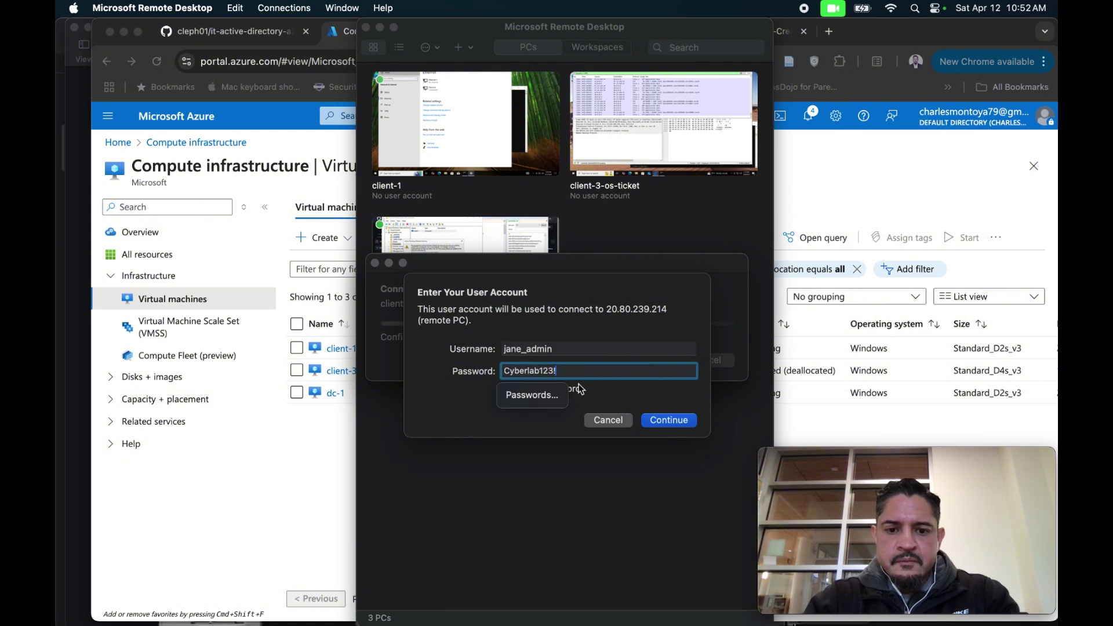
{"action": "left_click", "coordinate": [666, 422]}
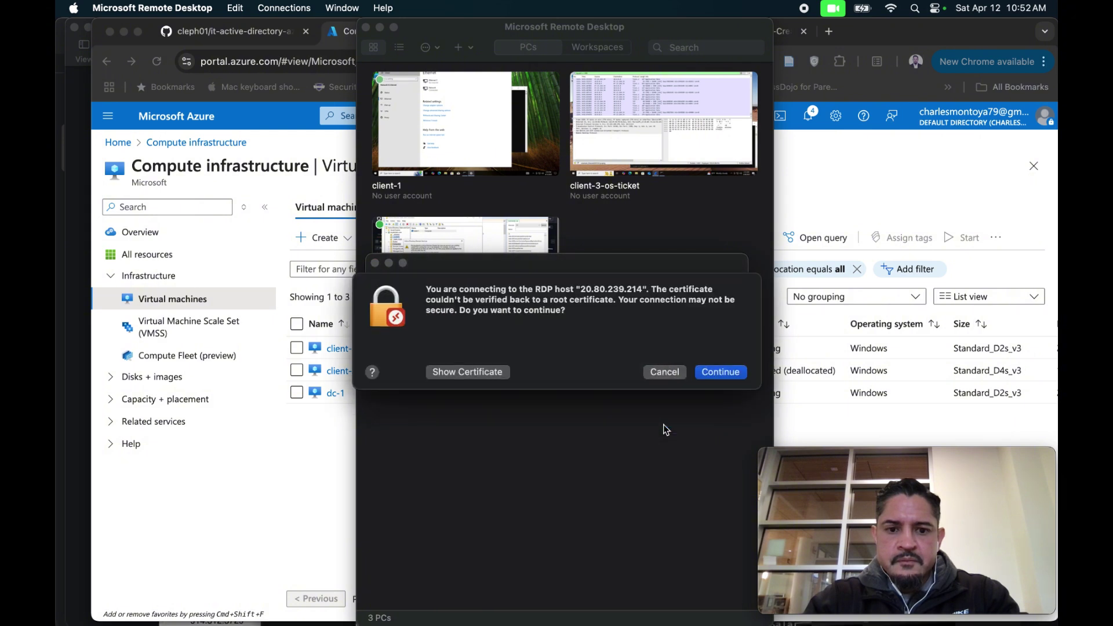
{"action": "left_click", "coordinate": [712, 373]}
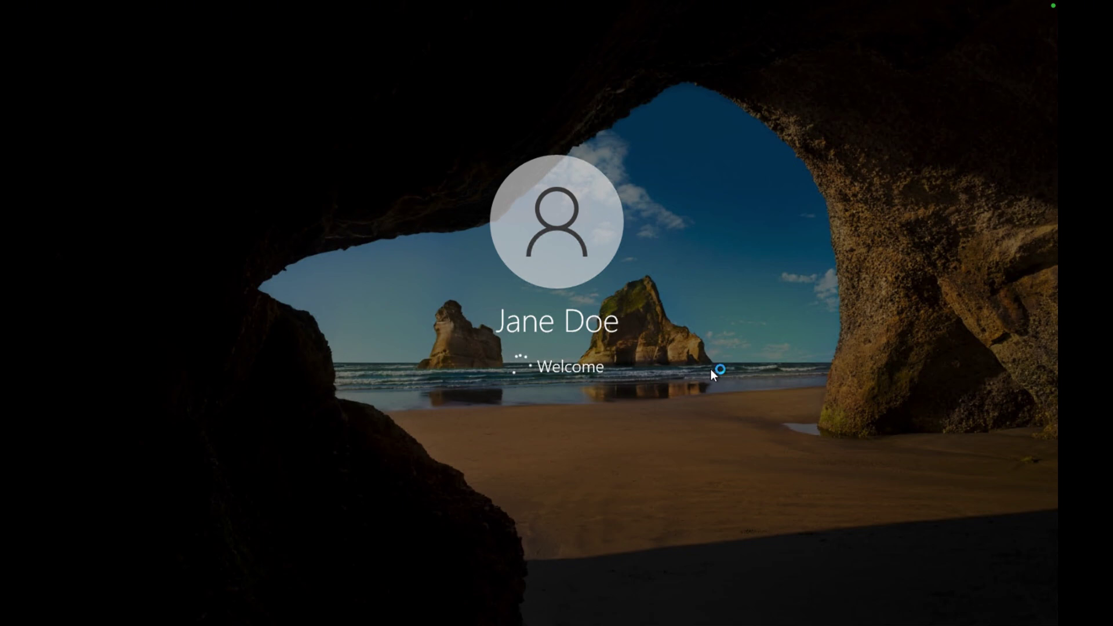
{"action": "key", "text": "ctrl+Left"}
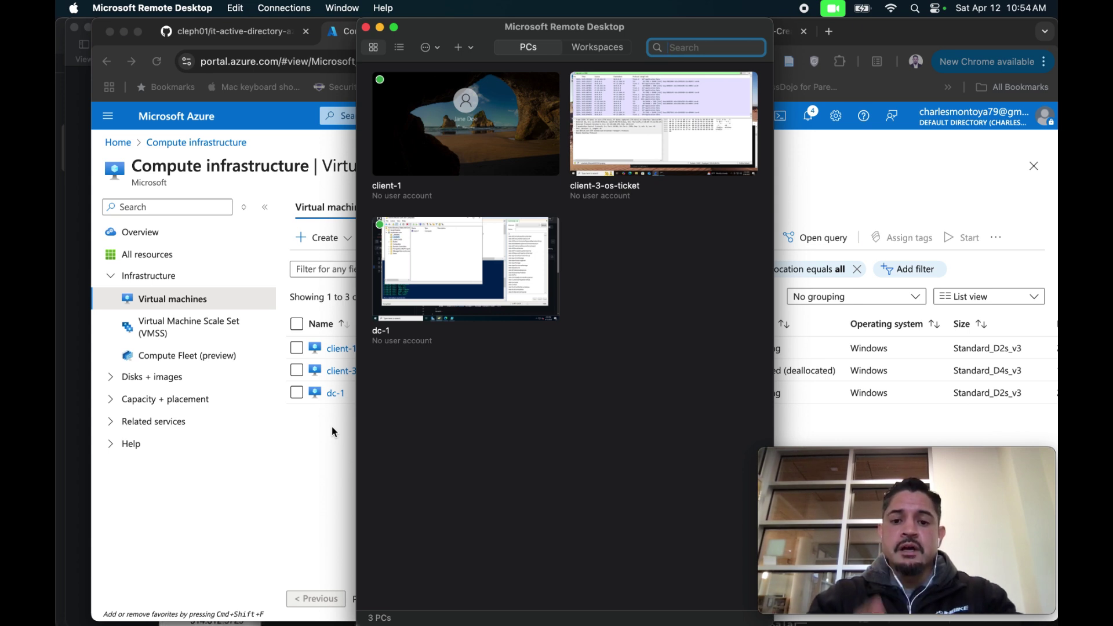
Open the dc-1 session and check the users in the _EMPLOYEES OU.
{"action": "double_click", "coordinate": [536, 329]}
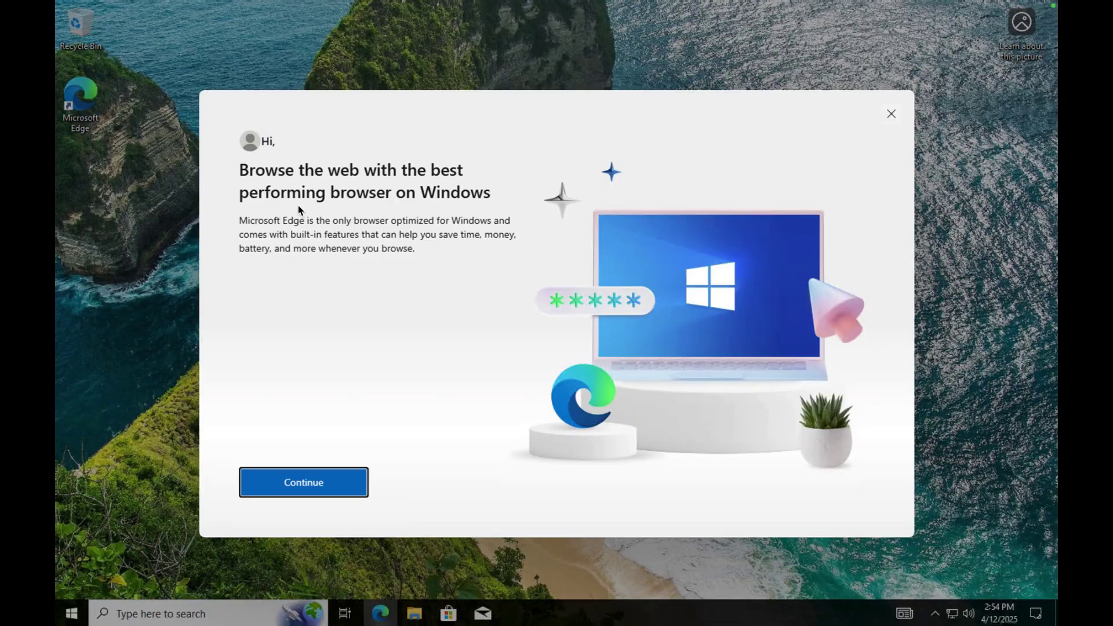
{"action": "key", "text": "ctrl+Right"}
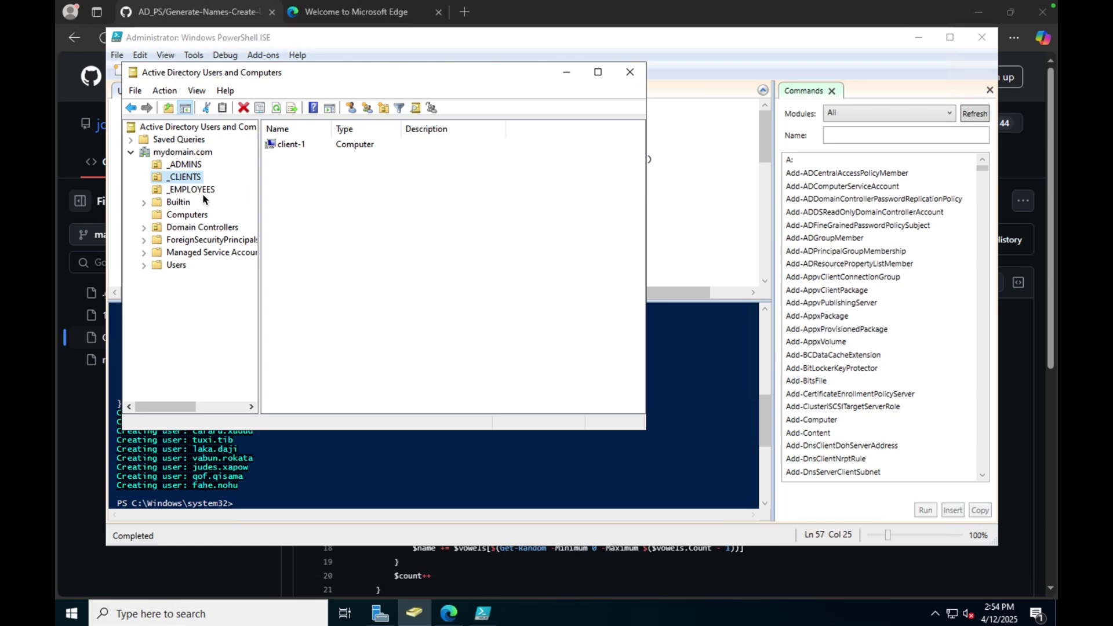
{"action": "left_click", "coordinate": [204, 190]}
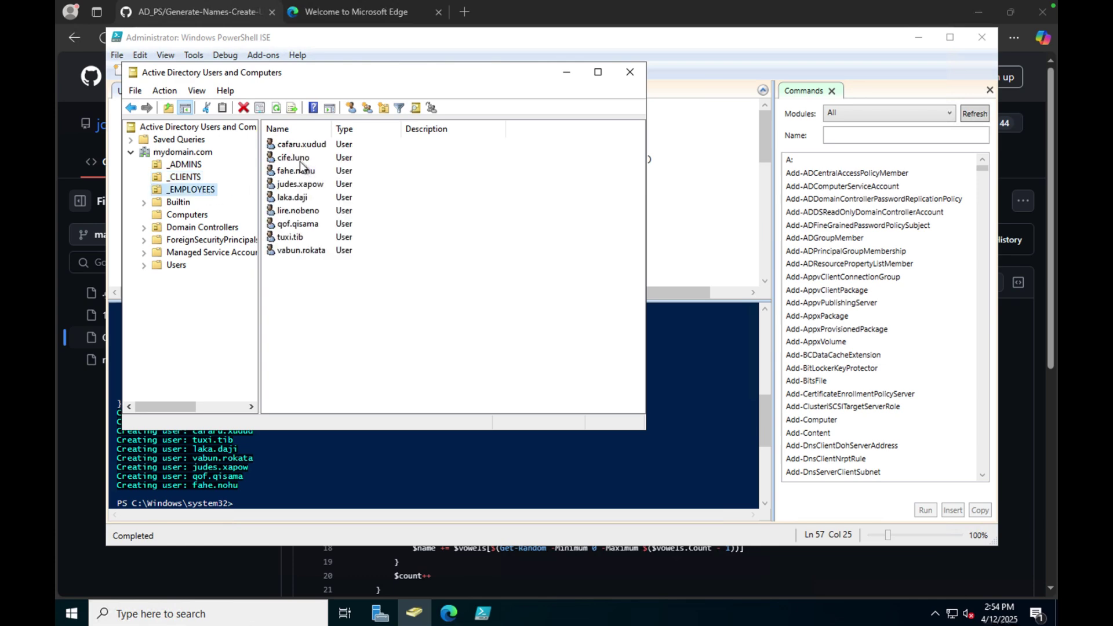
Back on client-1, close the Edge welcome window and sign out from the Start menu.
{"action": "key", "text": "ctrl+Left"}
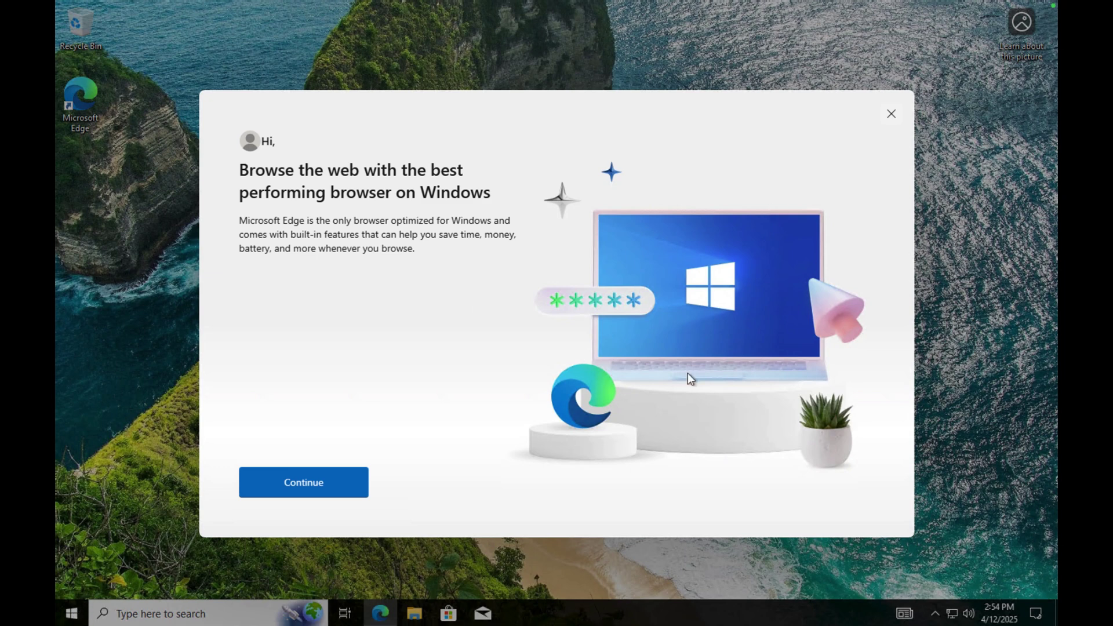
{"action": "left_click", "coordinate": [893, 115]}
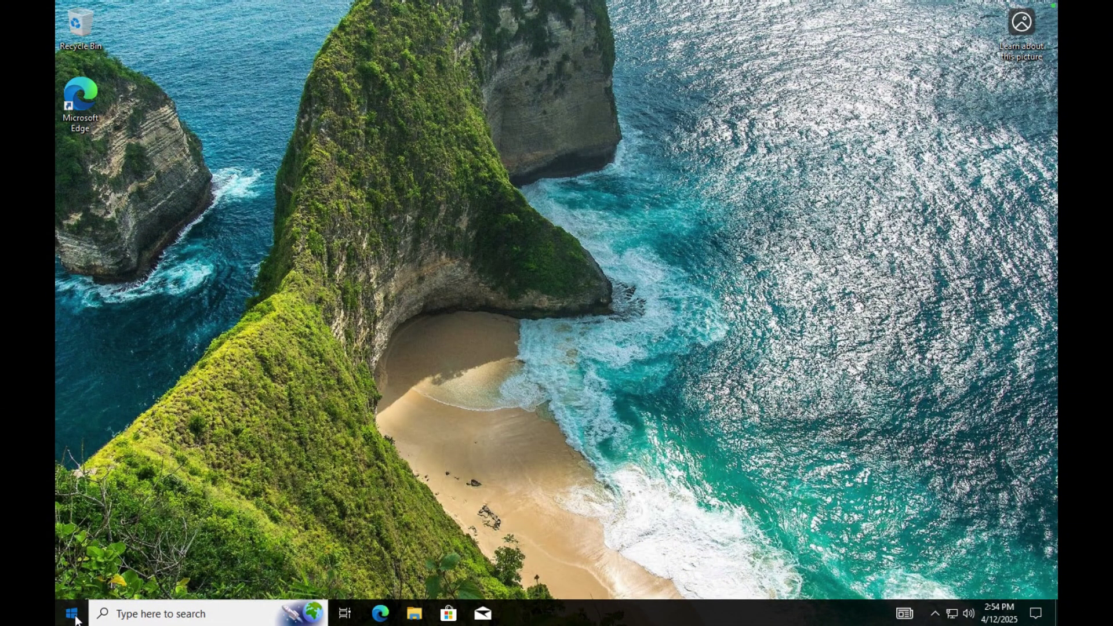
{"action": "left_click", "coordinate": [73, 615]}
{"action": "left_click", "coordinate": [75, 448]}
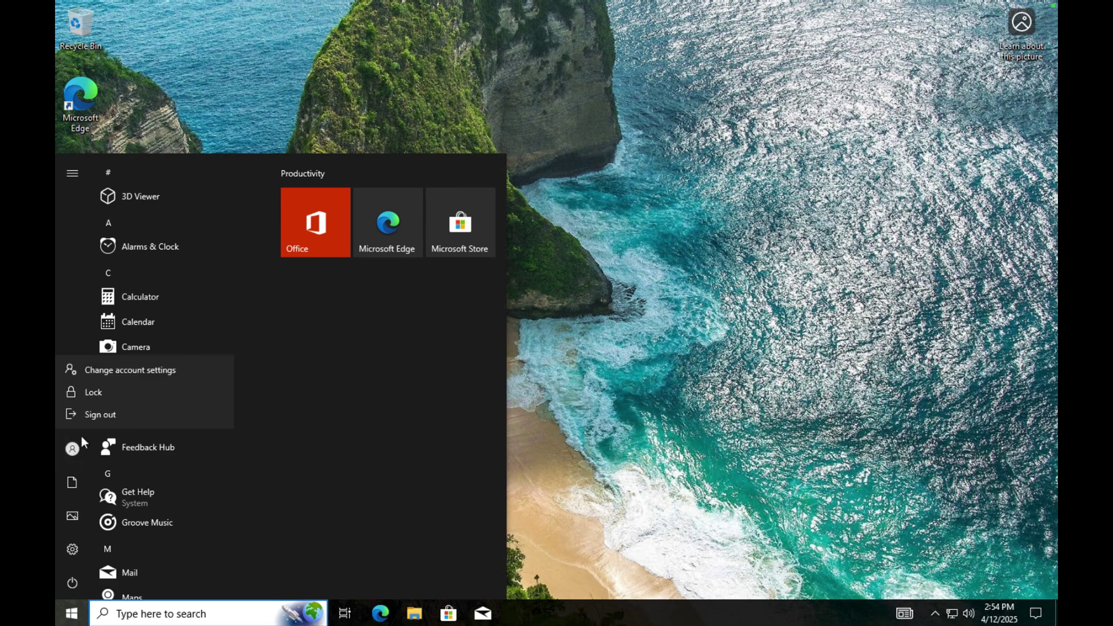
{"action": "left_click", "coordinate": [94, 416]}
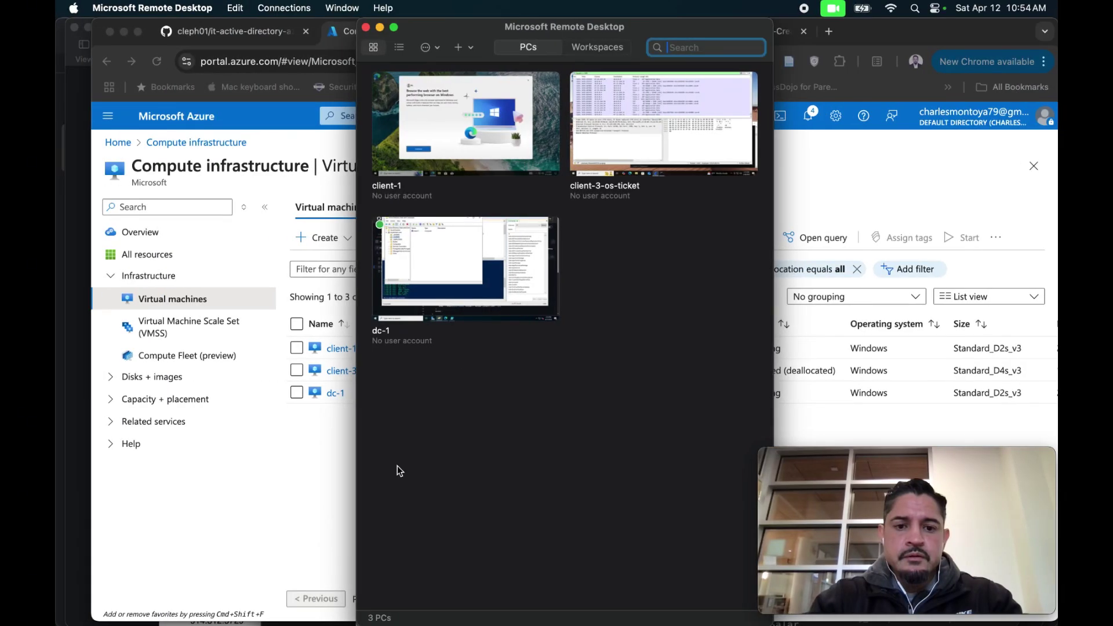
Try signing in to client-1 with a new domain user's credentials, then dismiss the 0x2407 refusal.
{"action": "double_click", "coordinate": [461, 137]}
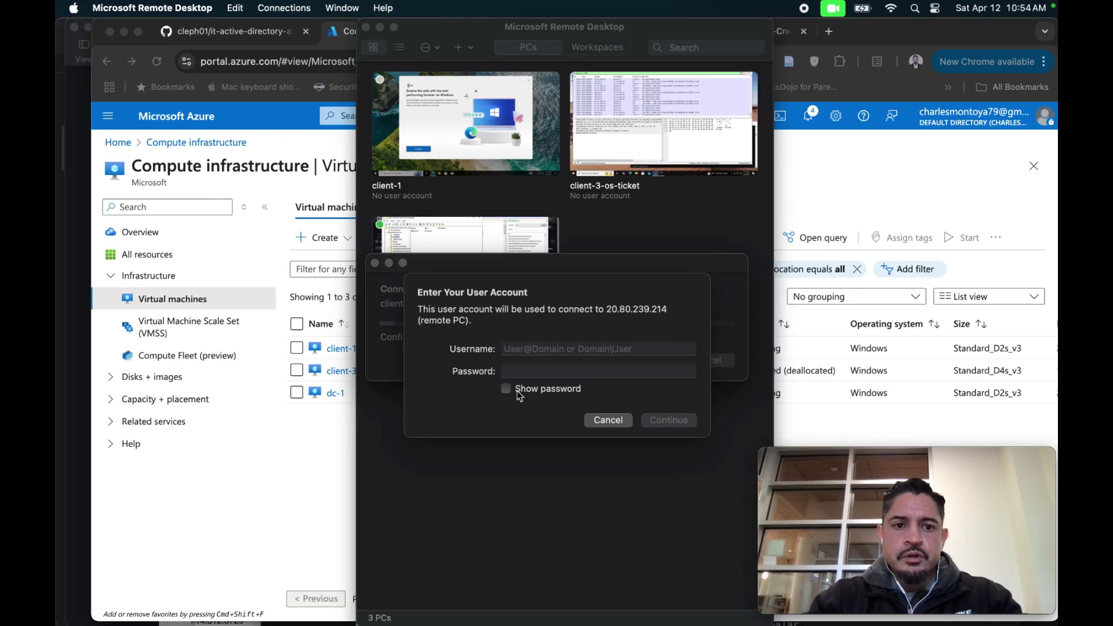
{"action": "left_click", "coordinate": [516, 355]}
{"action": "type", "text": "cjm"}
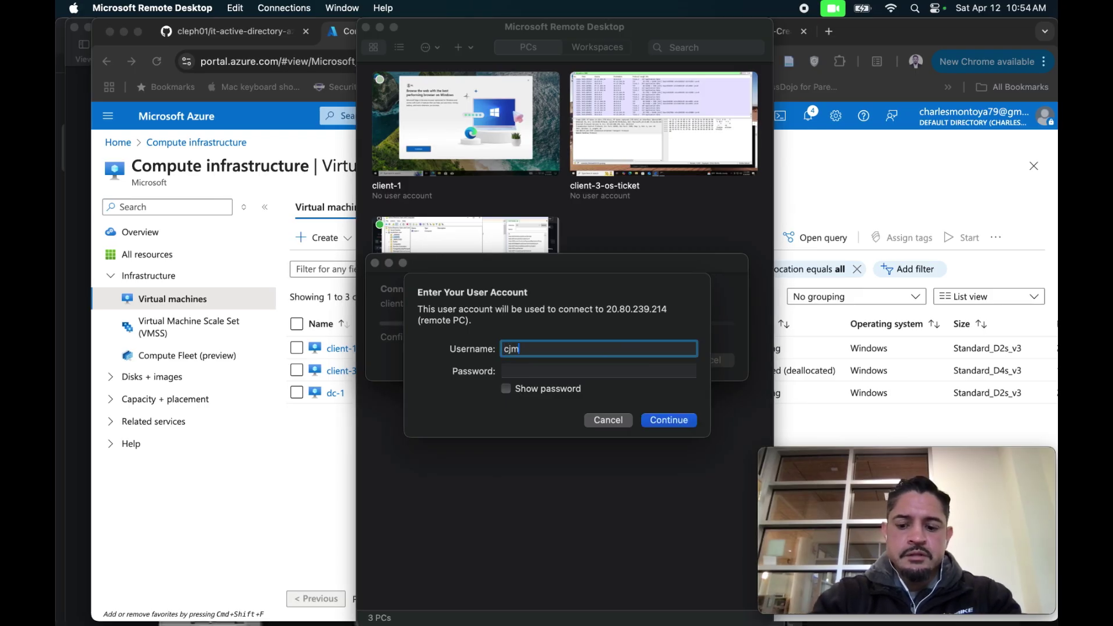
{"action": "type", "text": "\\cife.lu"}
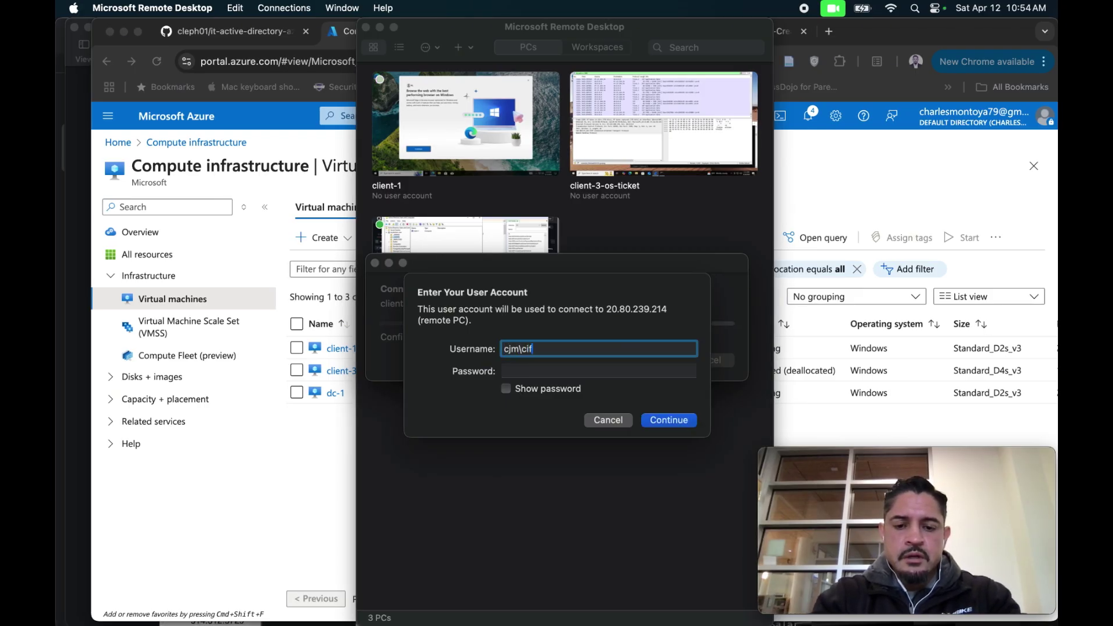
{"action": "type", "text": "no"}
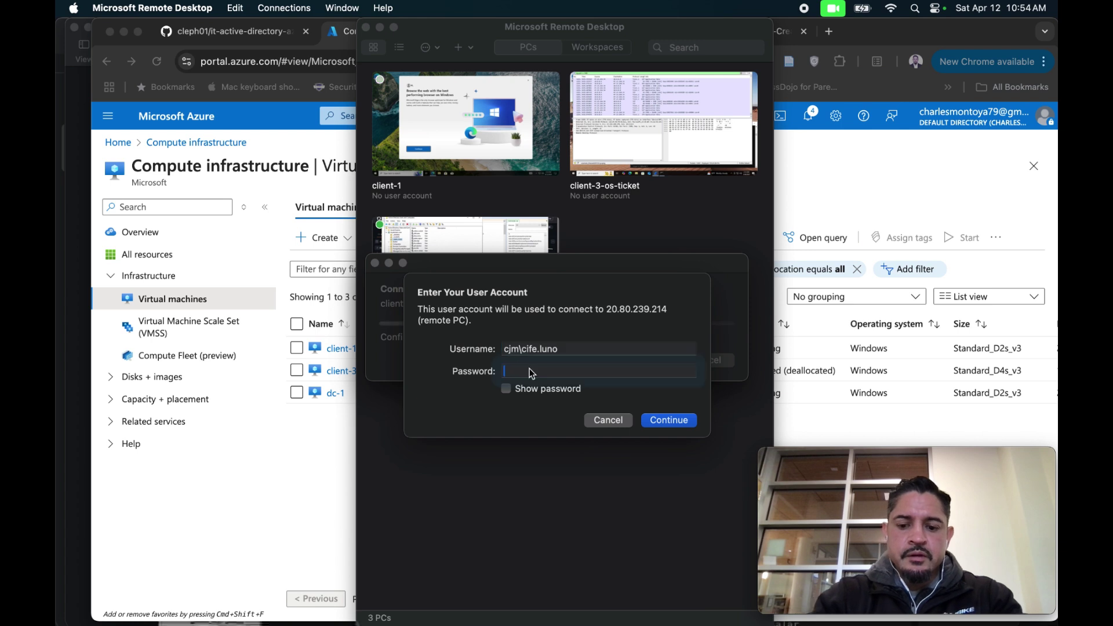
{"action": "left_click", "coordinate": [529, 370]}
{"action": "type", "text": "••••••••"}
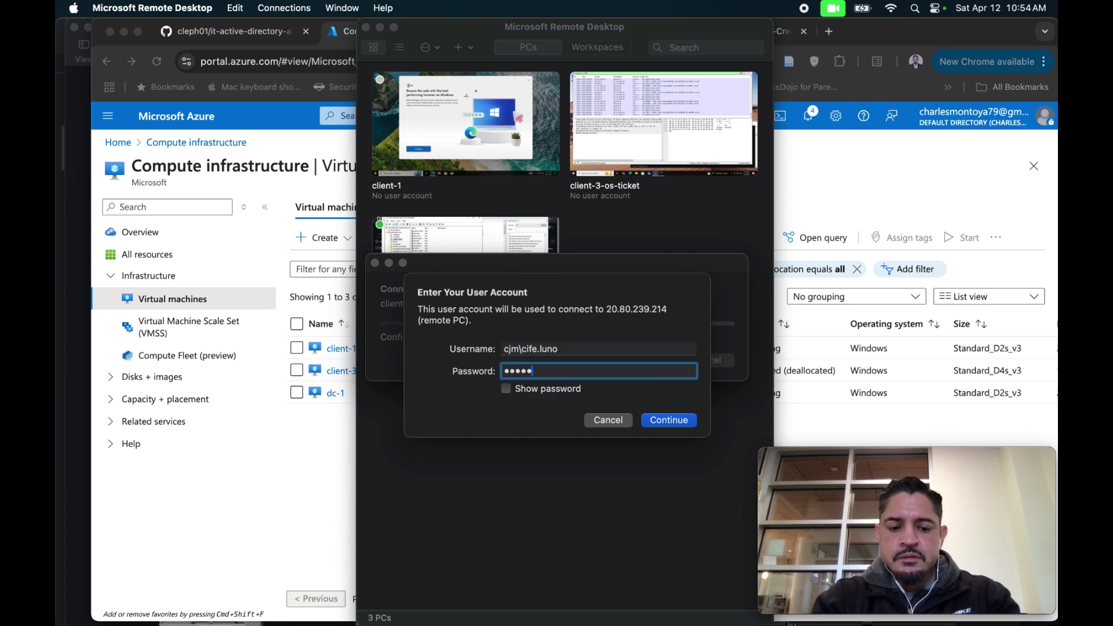
{"action": "type", "text": "••"}
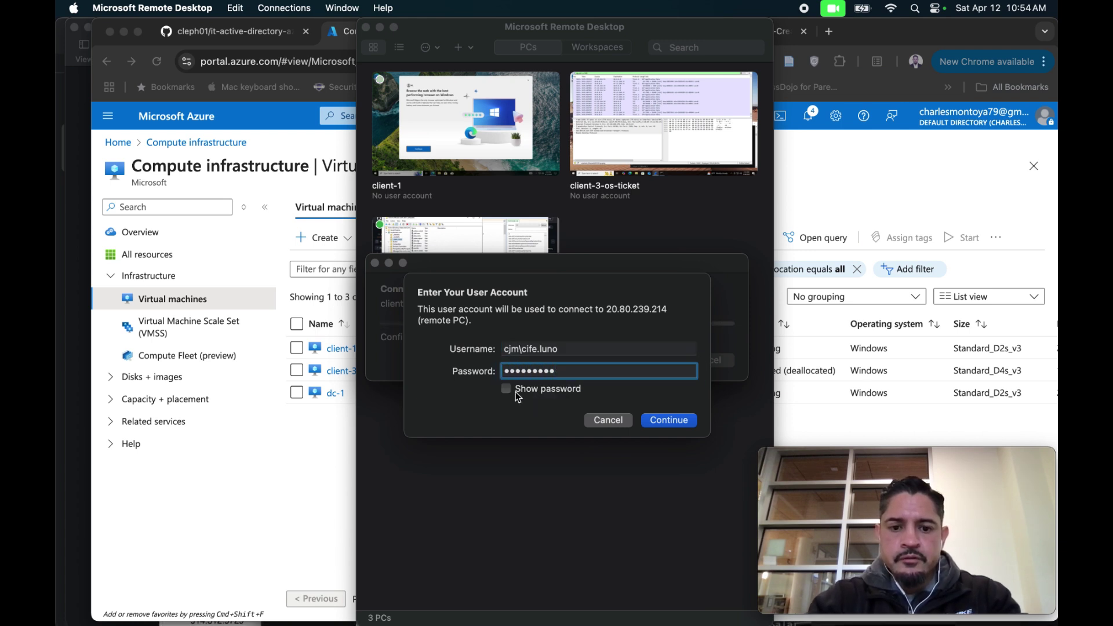
{"action": "left_click", "coordinate": [508, 390]}
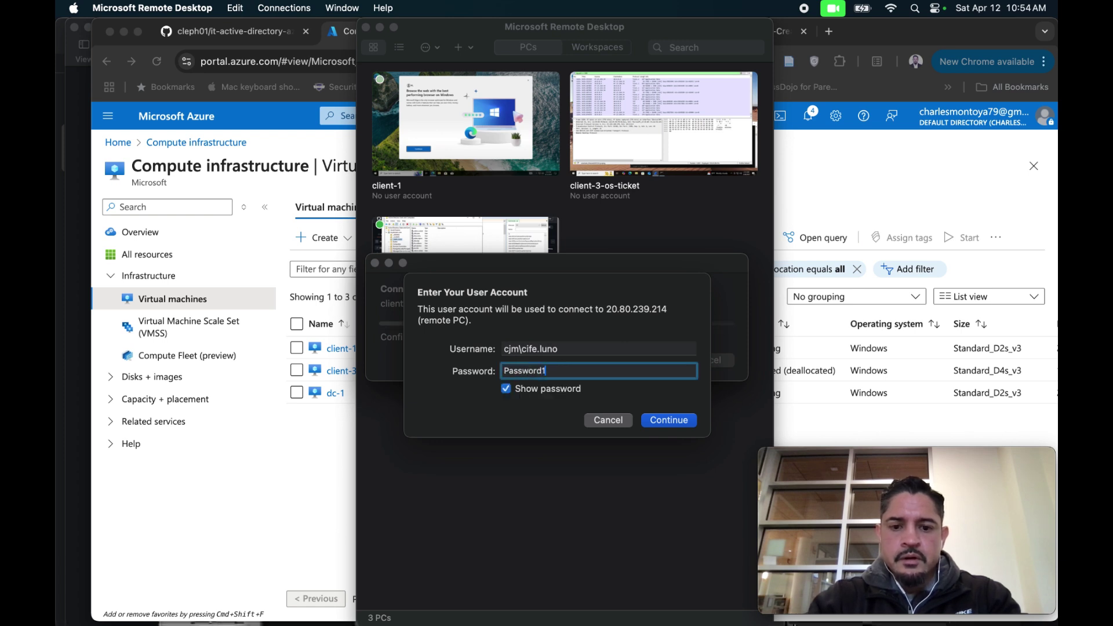
{"action": "left_click", "coordinate": [654, 418]}
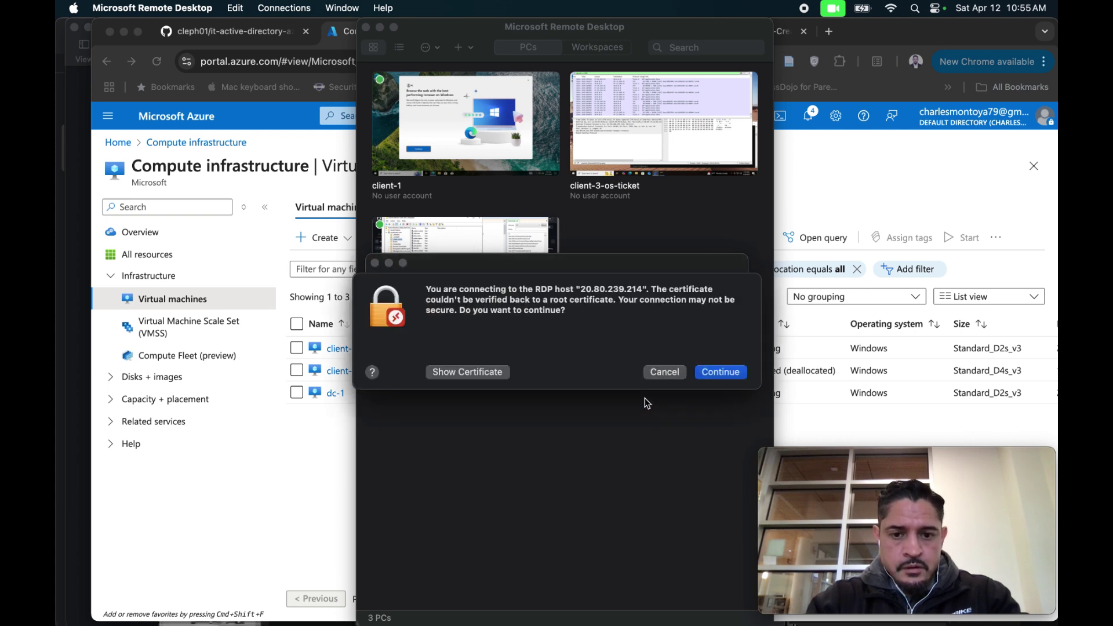
{"action": "left_click", "coordinate": [712, 376]}
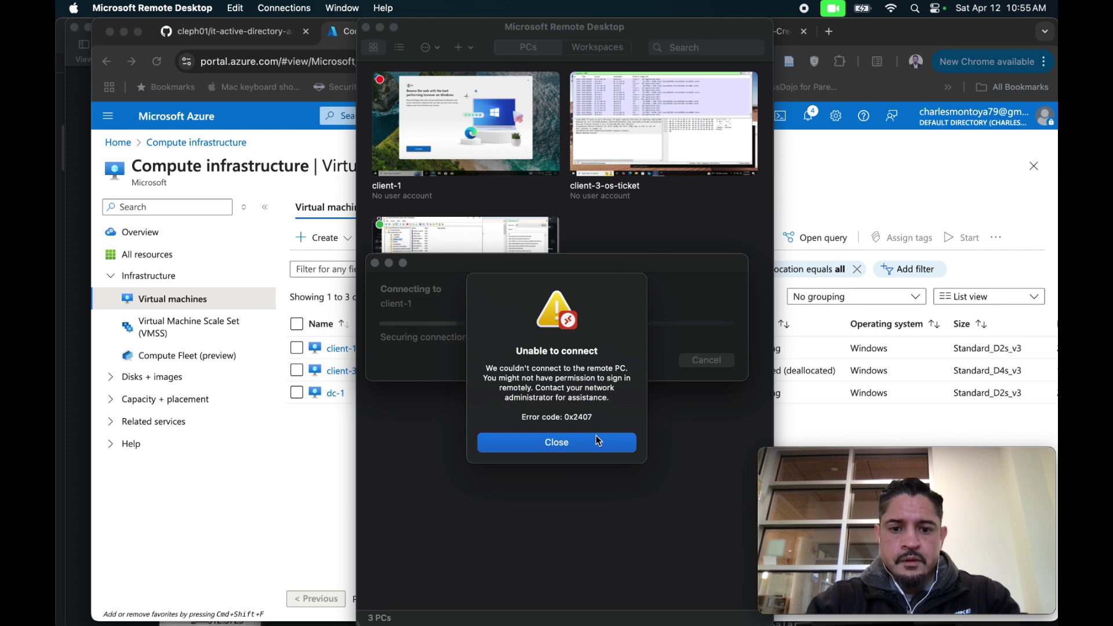
{"action": "left_click", "coordinate": [583, 451]}
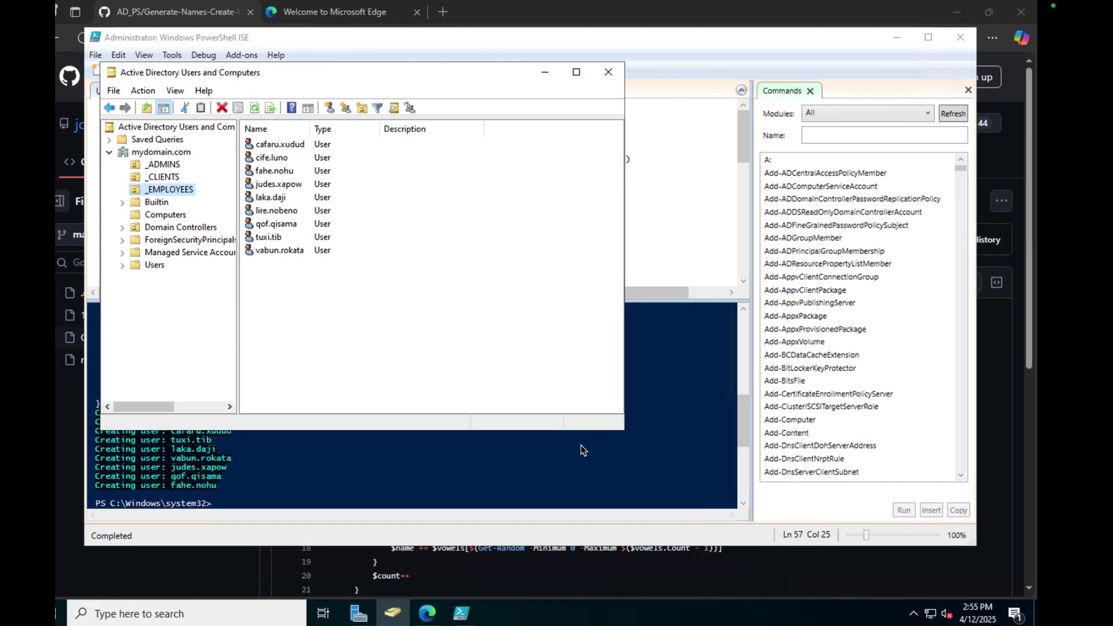
Back on dc-1, view the _CLIENTS OU, then close Edge and PowerShell ISE without saving.
{"action": "key", "text": "ctrl+Left"}
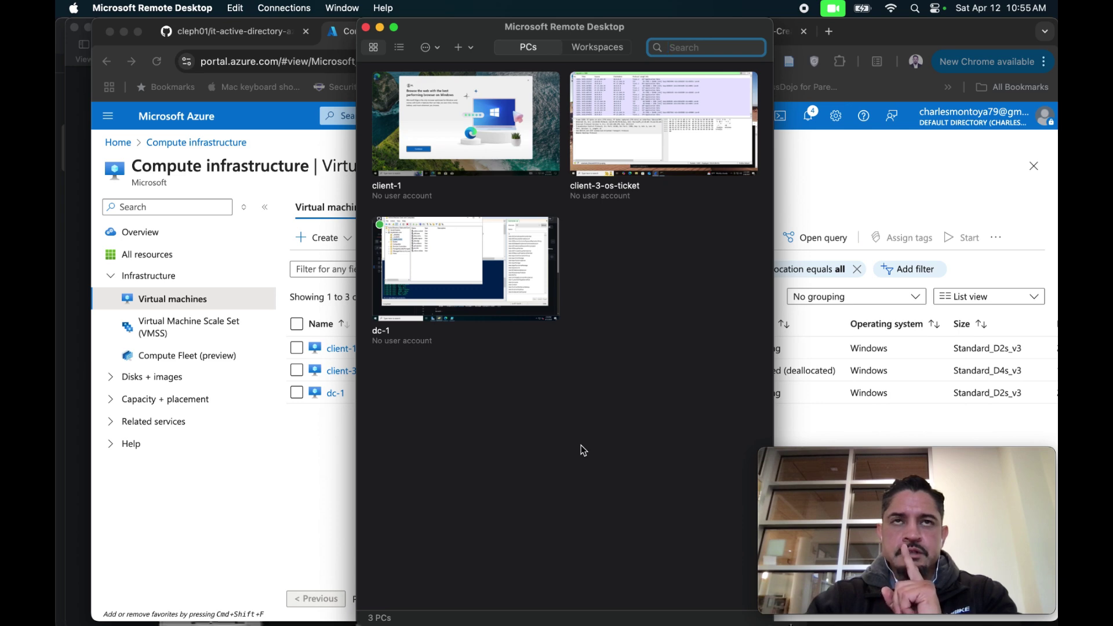
{"action": "key", "text": "ctrl+Right"}
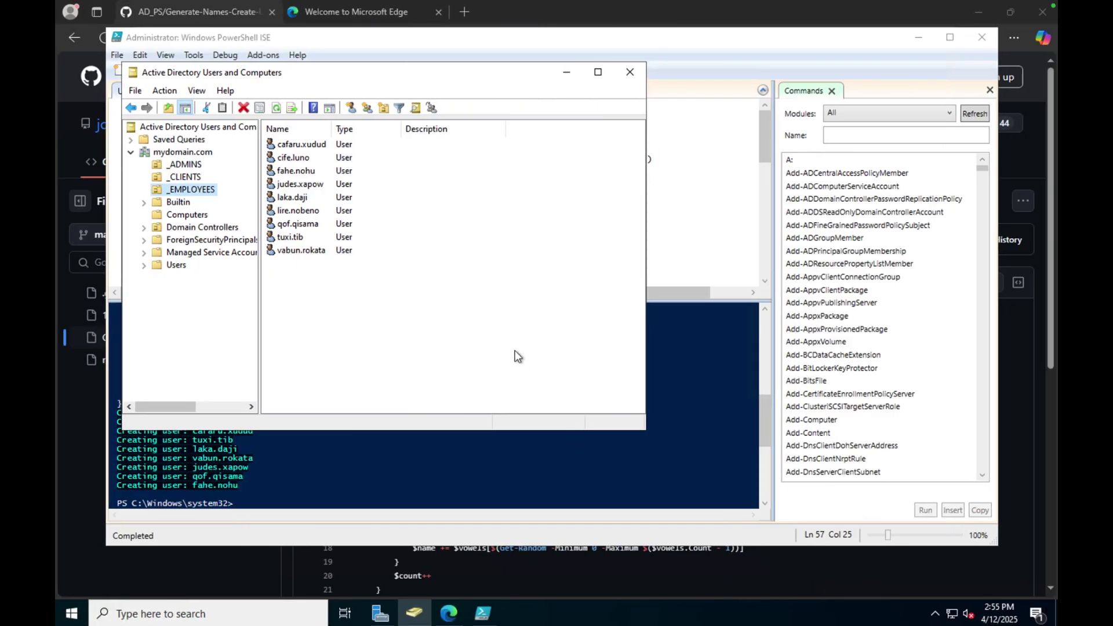
{"action": "left_click", "coordinate": [197, 181]}
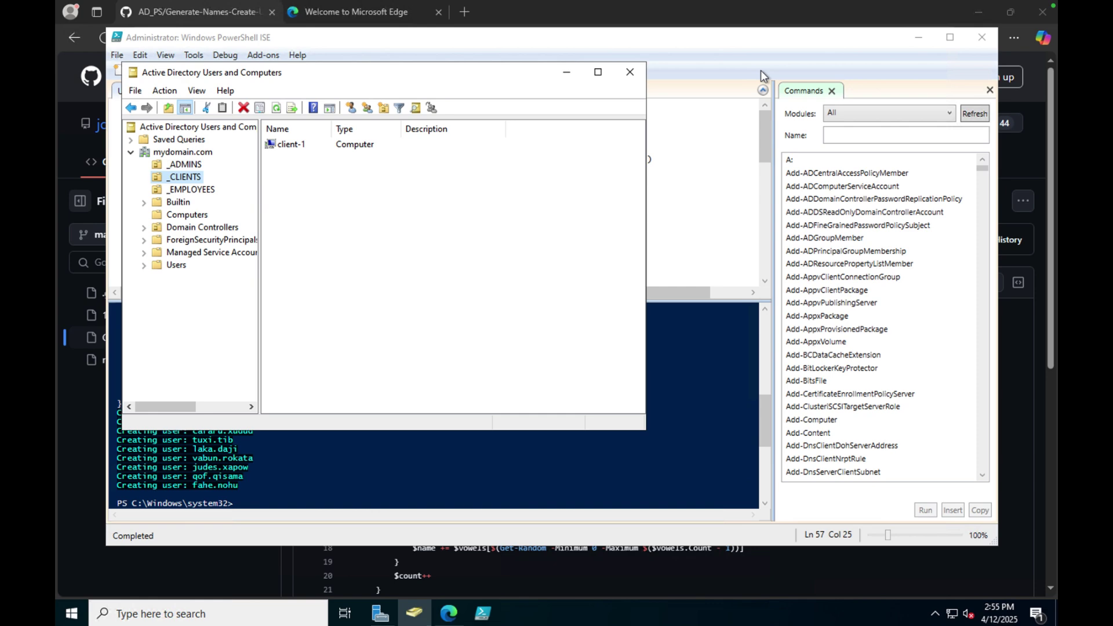
{"action": "left_click", "coordinate": [1042, 12]}
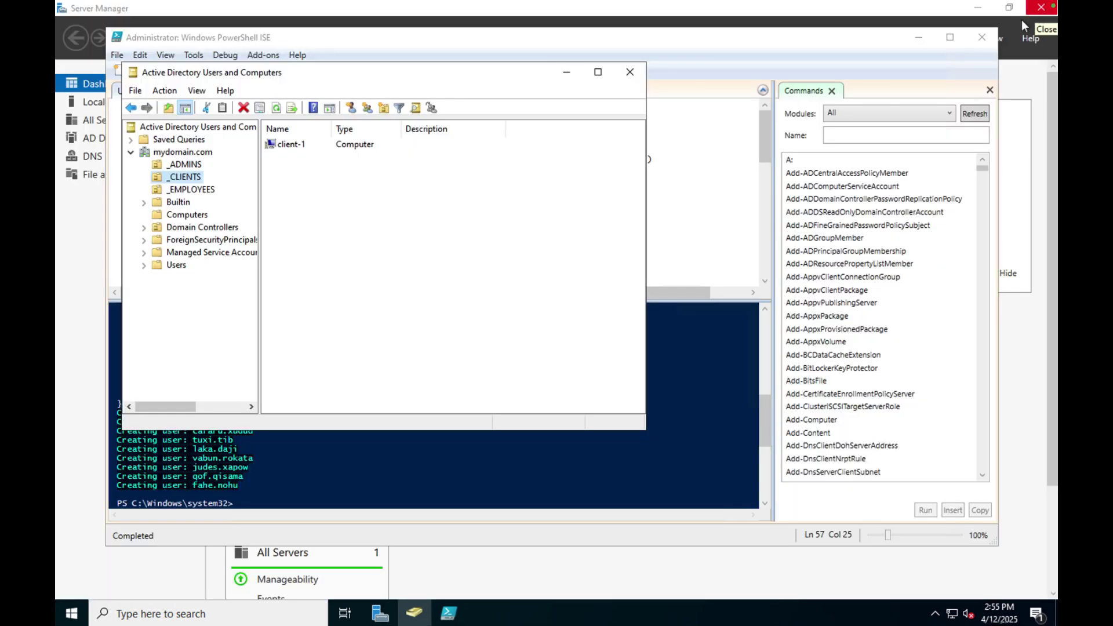
{"action": "left_click", "coordinate": [990, 40]}
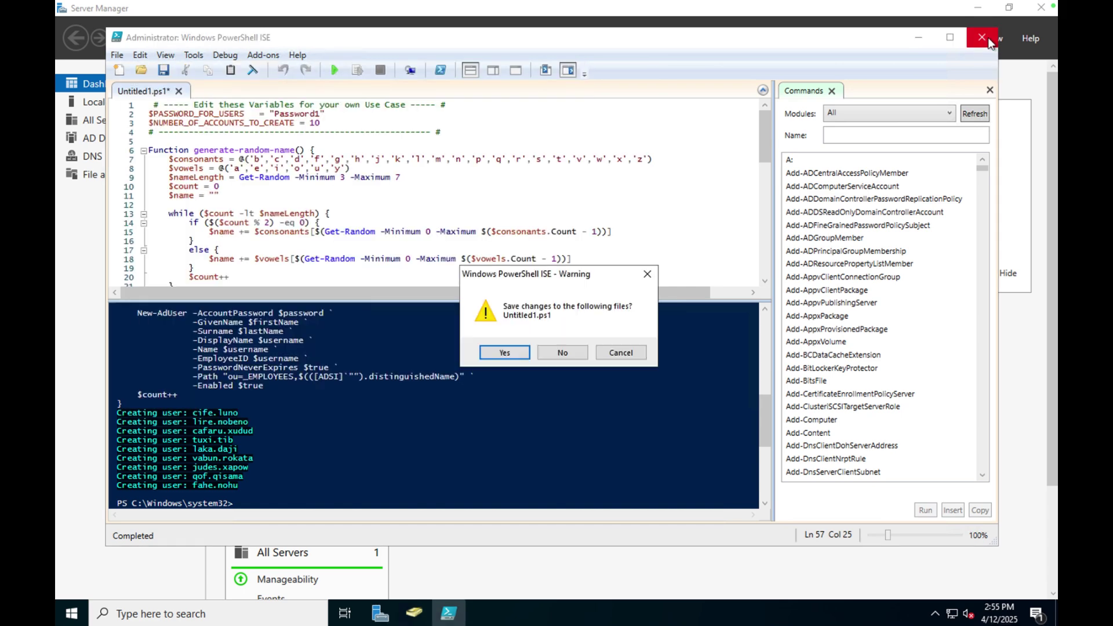
{"action": "left_click", "coordinate": [545, 353]}
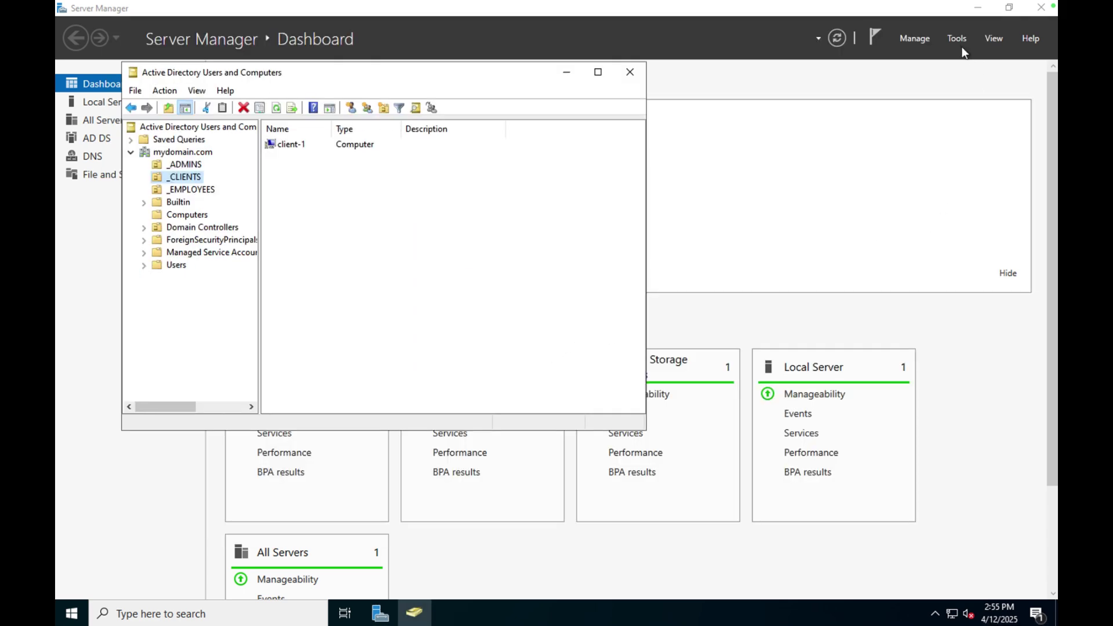
Launch Group Policy Management and expand the forest down to mydomain.com's OUs.
{"action": "left_click", "coordinate": [957, 39]}
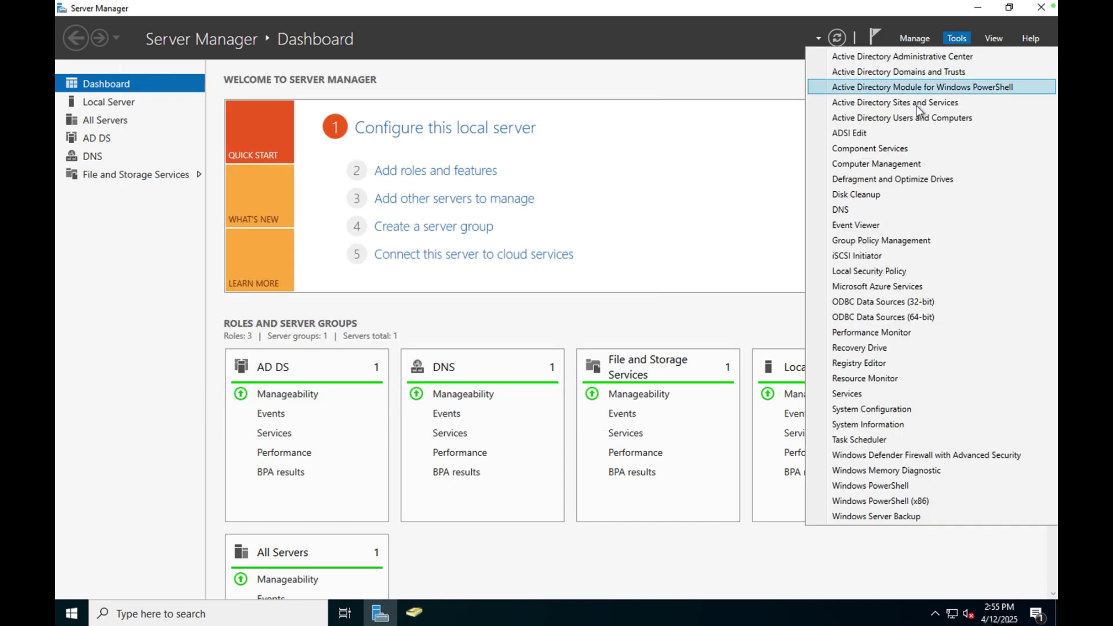
{"action": "left_click", "coordinate": [898, 241]}
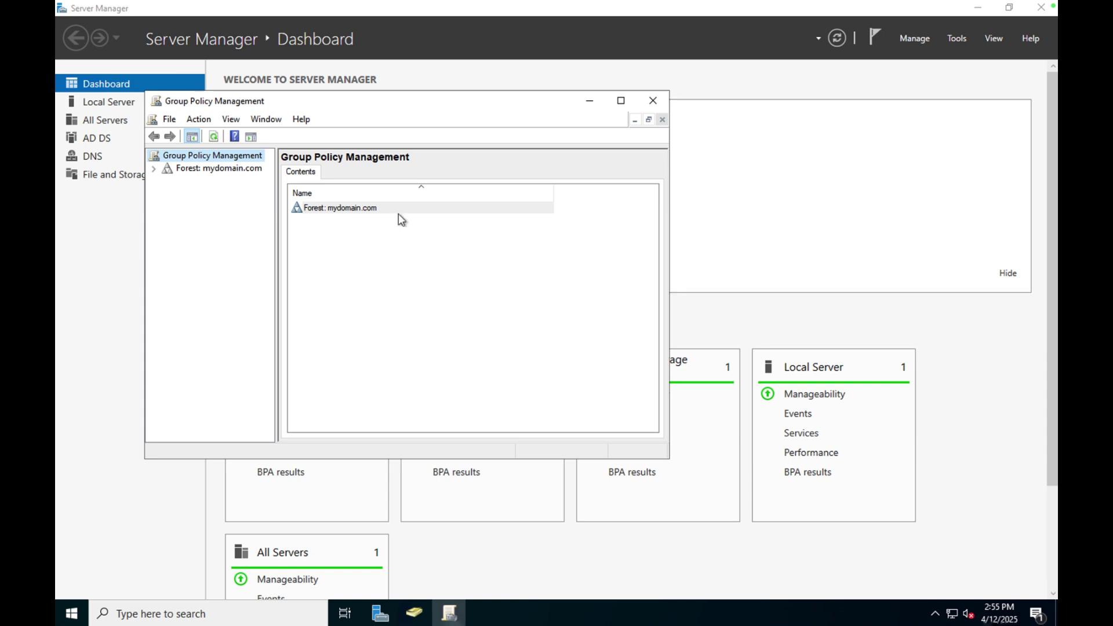
{"action": "left_click", "coordinate": [225, 170]}
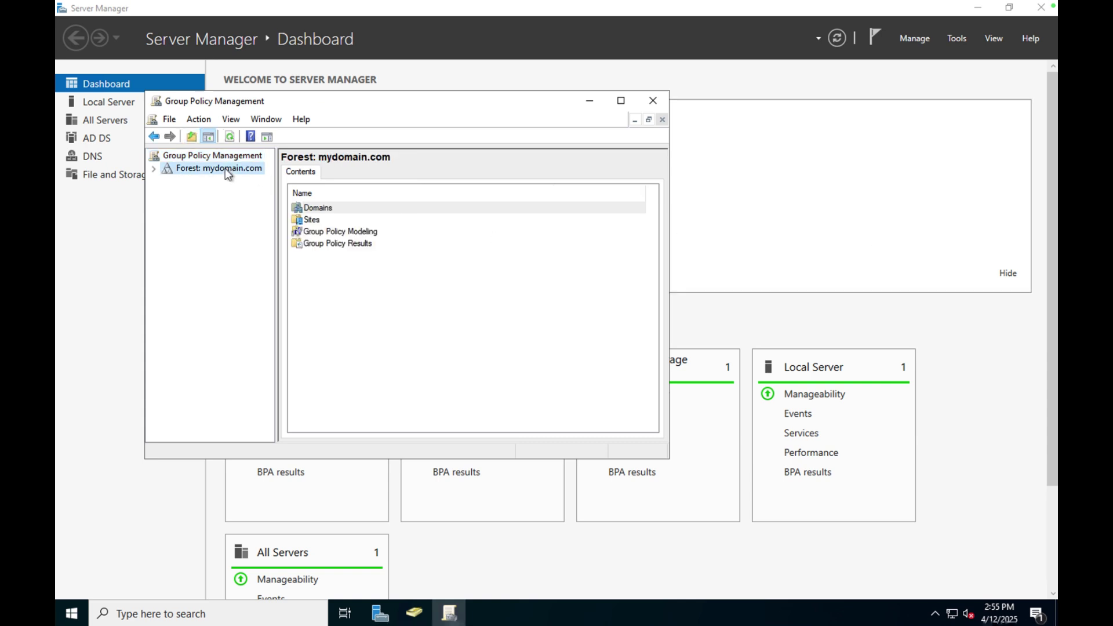
{"action": "left_click", "coordinate": [154, 168]}
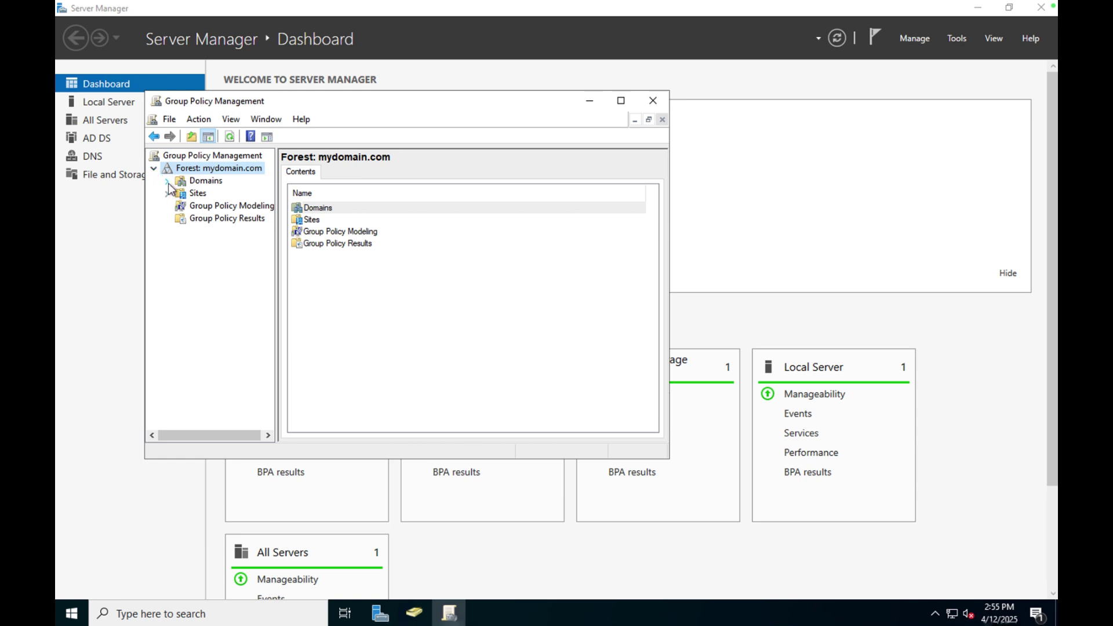
{"action": "left_click", "coordinate": [166, 181]}
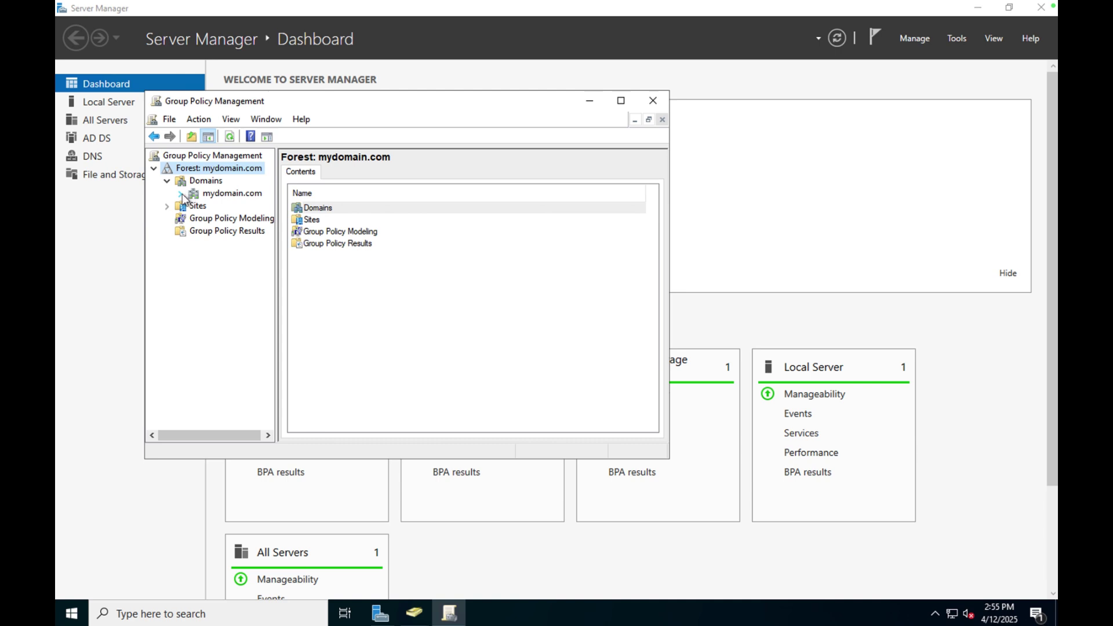
{"action": "left_click", "coordinate": [180, 194]}
Create a new GPO linked to _CLIENTS and begin naming it 'Allow Remote Acc'.
{"action": "left_click", "coordinate": [229, 233]}
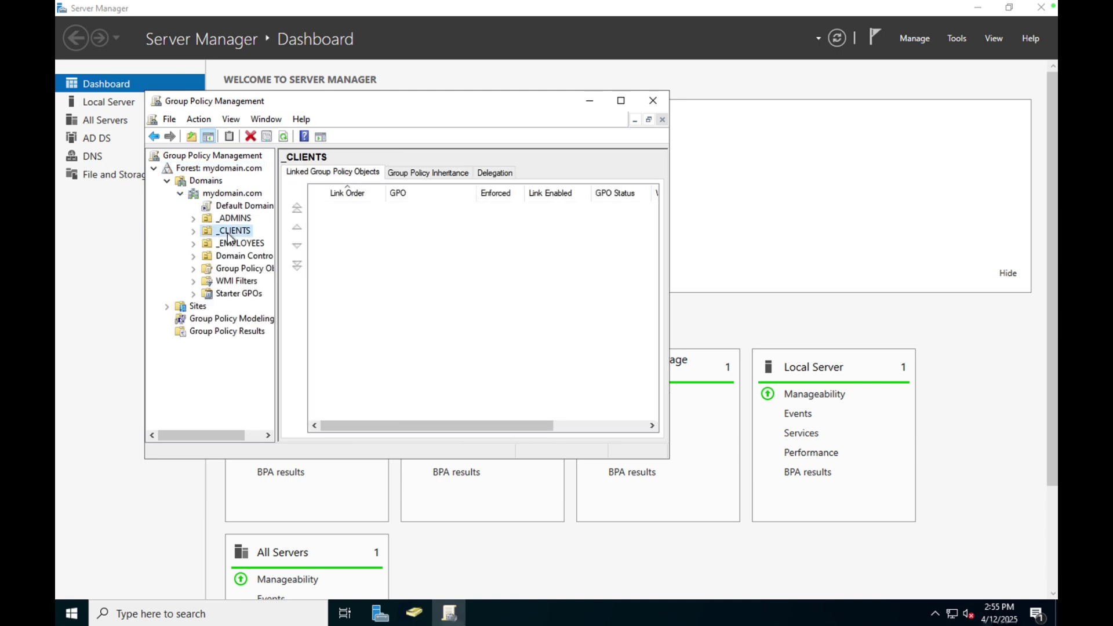
{"action": "right_click", "coordinate": [228, 234]}
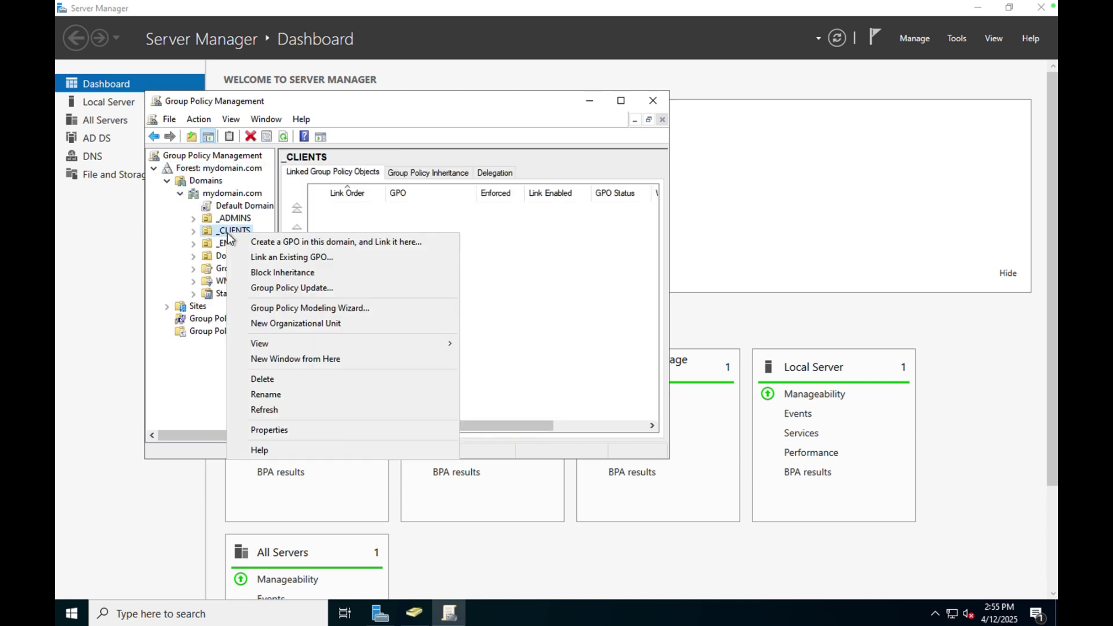
{"action": "left_click", "coordinate": [268, 243]}
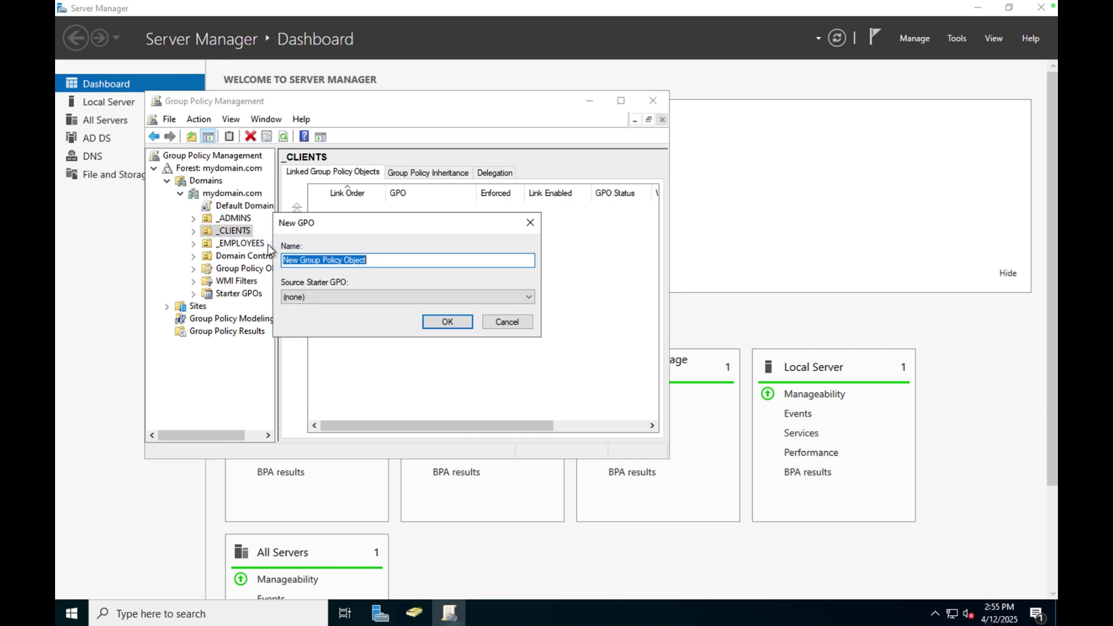
{"action": "type", "text": "Al"}
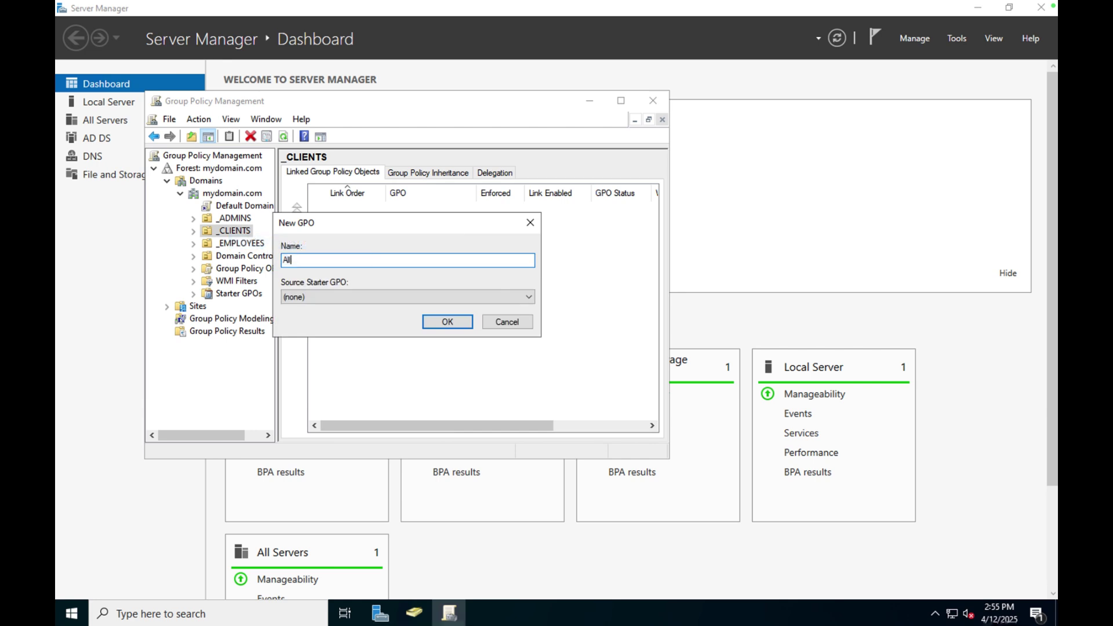
{"action": "type", "text": "low Remote Access"}
Confirm the Allow Remote Access GPO and open it in the Group Policy Management Editor.
{"action": "left_click", "coordinate": [439, 322]}
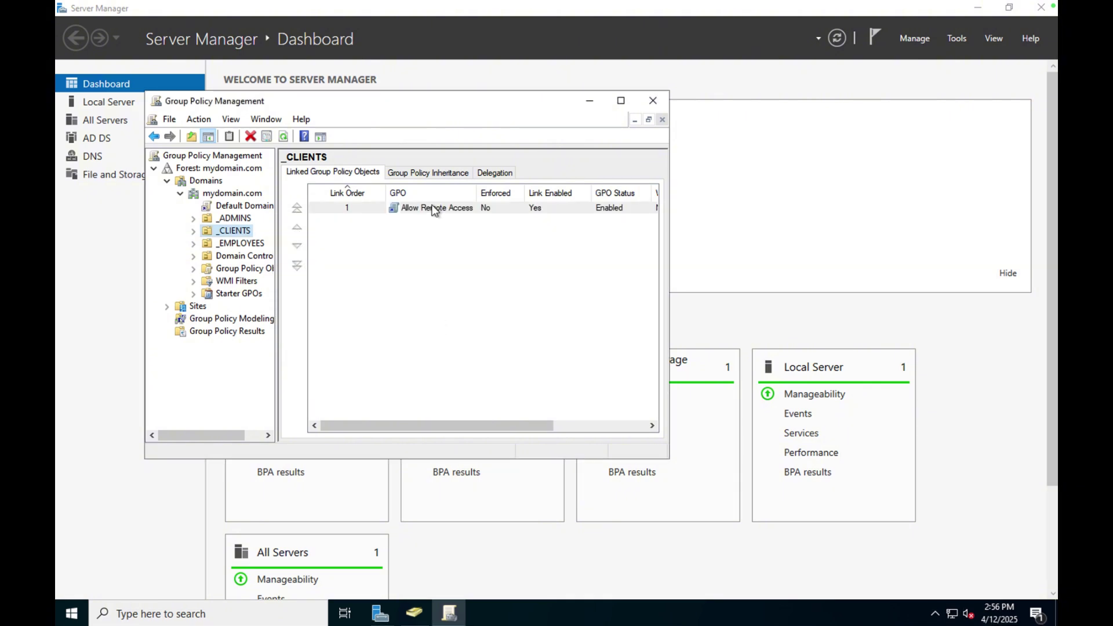
{"action": "right_click", "coordinate": [432, 207]}
{"action": "left_click", "coordinate": [452, 215]}
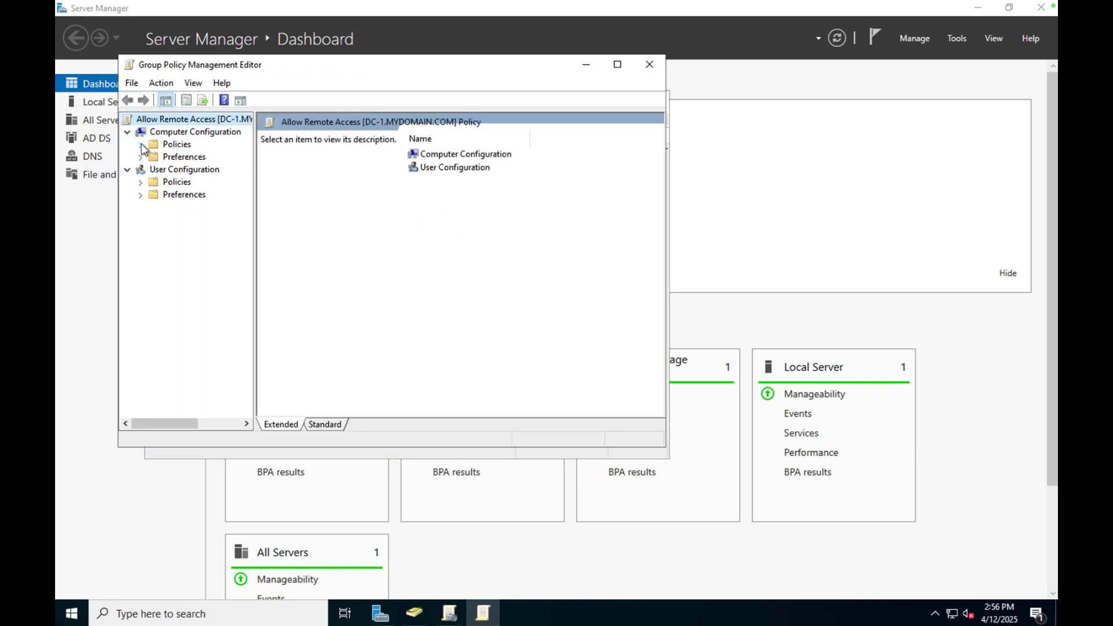
Navigate Computer Policies > Windows Settings > Security Settings to the Restricted Groups node.
{"action": "left_click", "coordinate": [141, 145]}
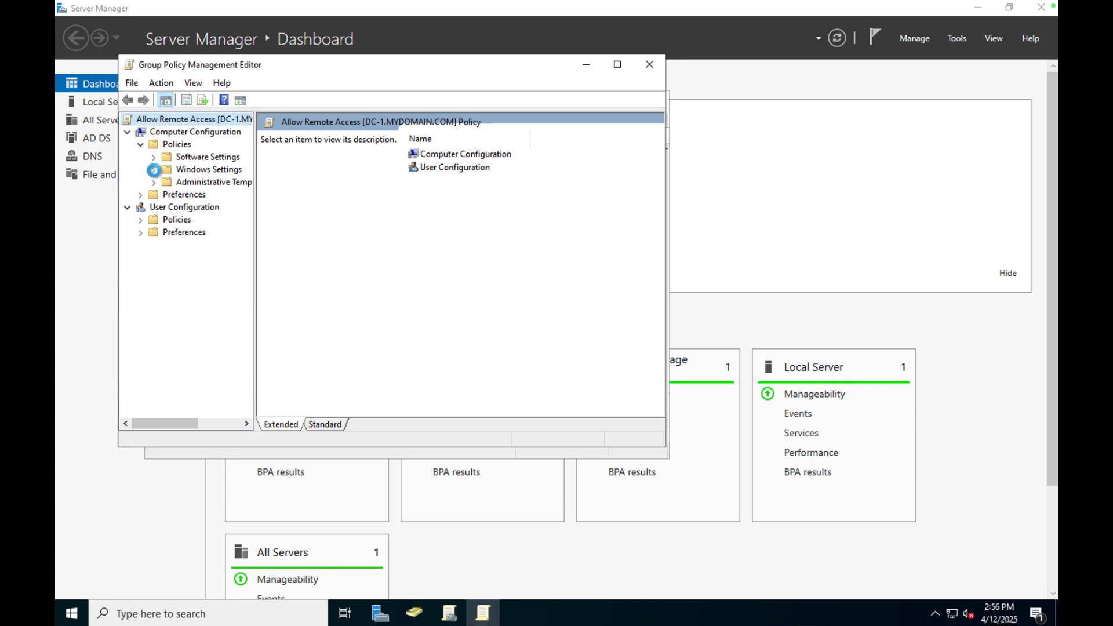
{"action": "left_click", "coordinate": [154, 170]}
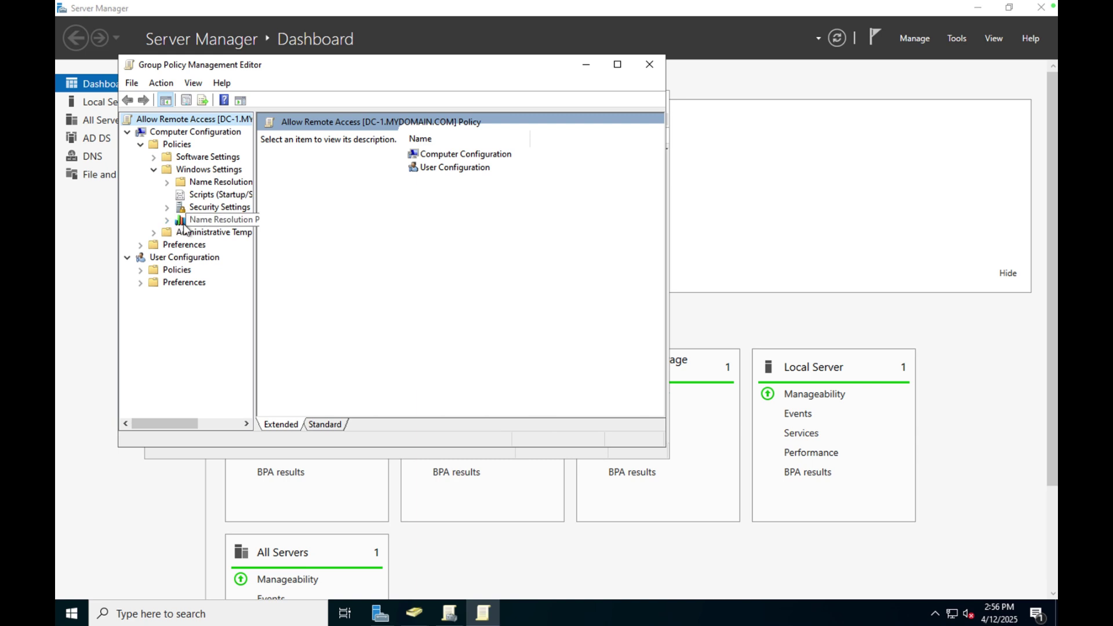
{"action": "left_click", "coordinate": [168, 207]}
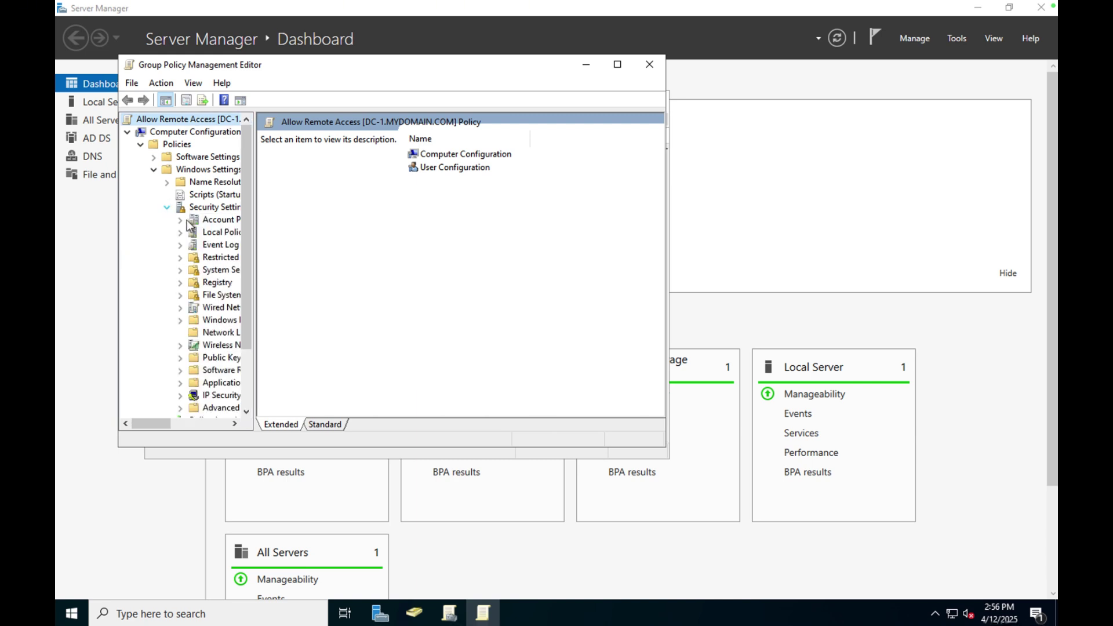
{"action": "left_click", "coordinate": [221, 232]}
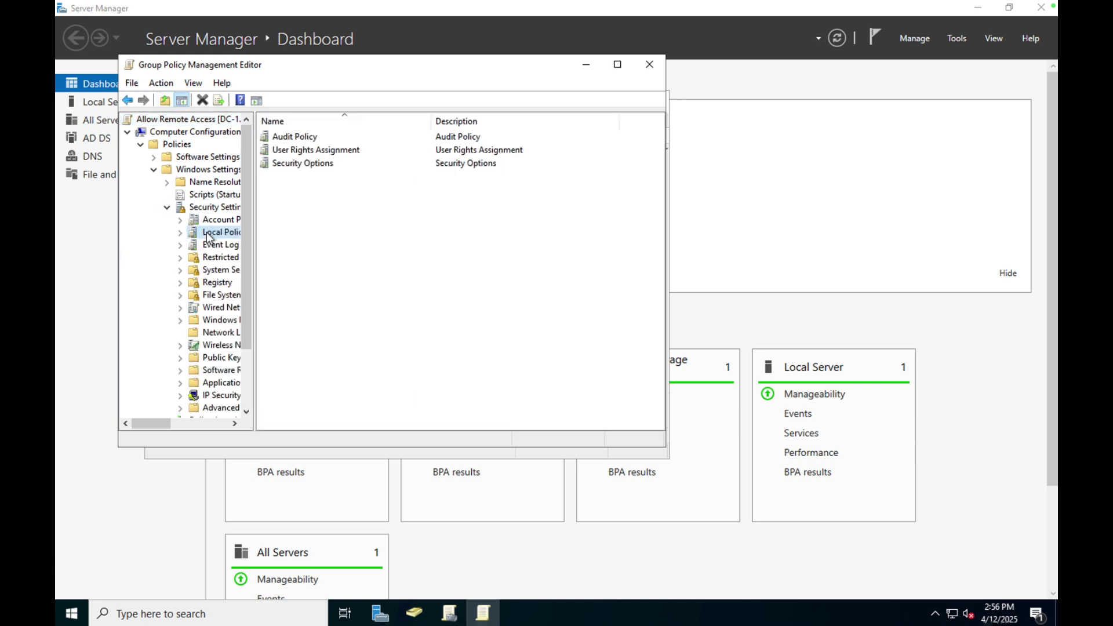
{"action": "double_click", "coordinate": [304, 152]}
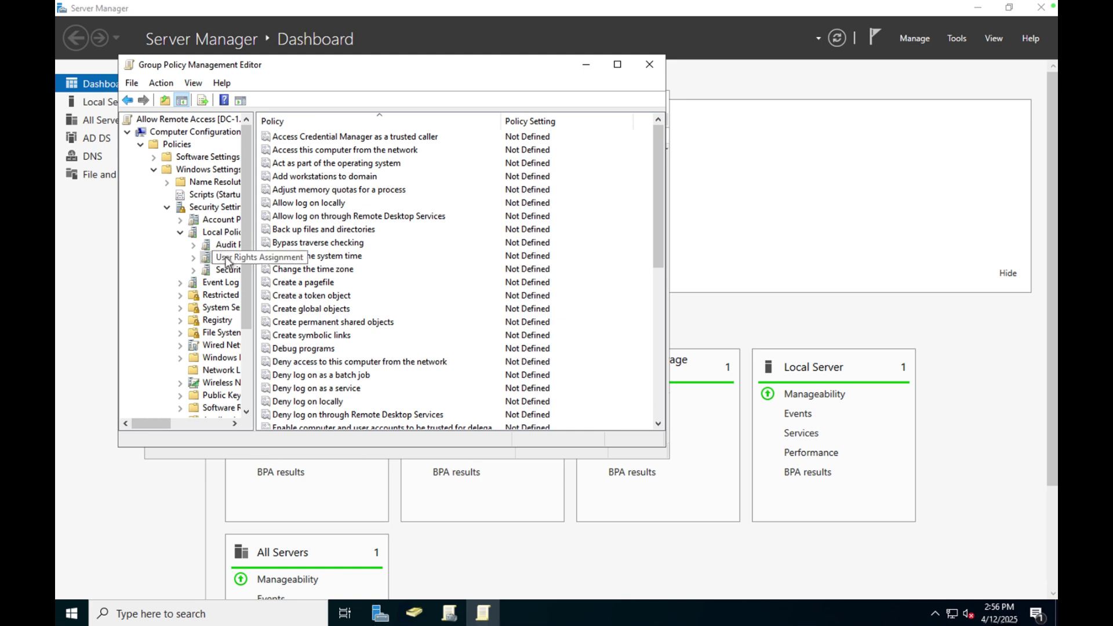
{"action": "left_click", "coordinate": [214, 301]}
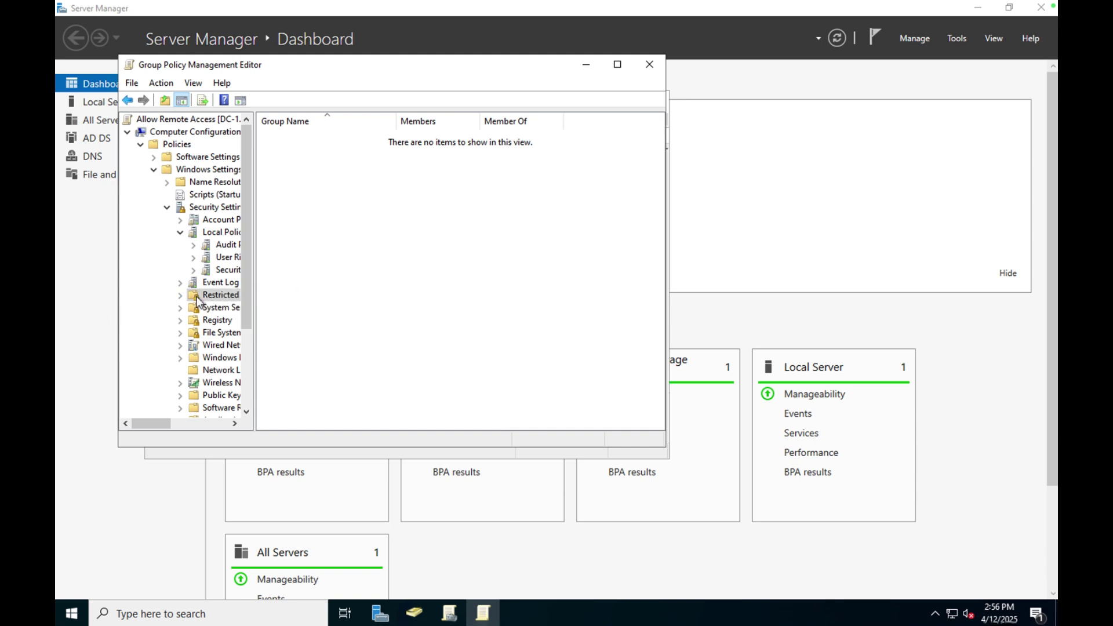
{"action": "right_click", "coordinate": [212, 296]}
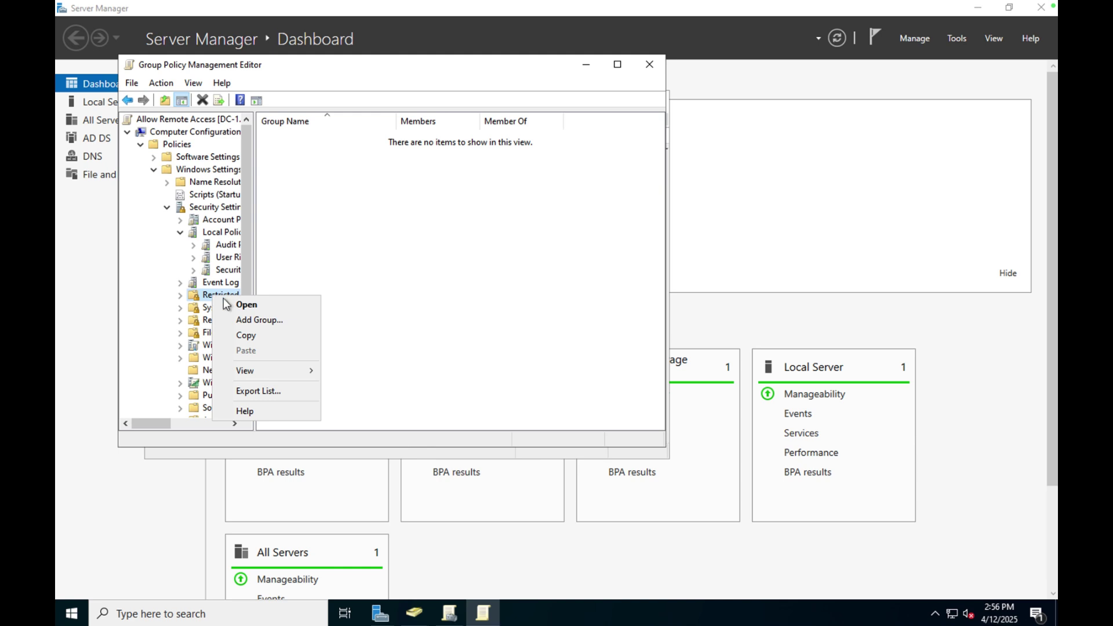
Add Remote Desktop Users as a restricted group, found by searching 'remote'.
{"action": "left_click", "coordinate": [247, 318]}
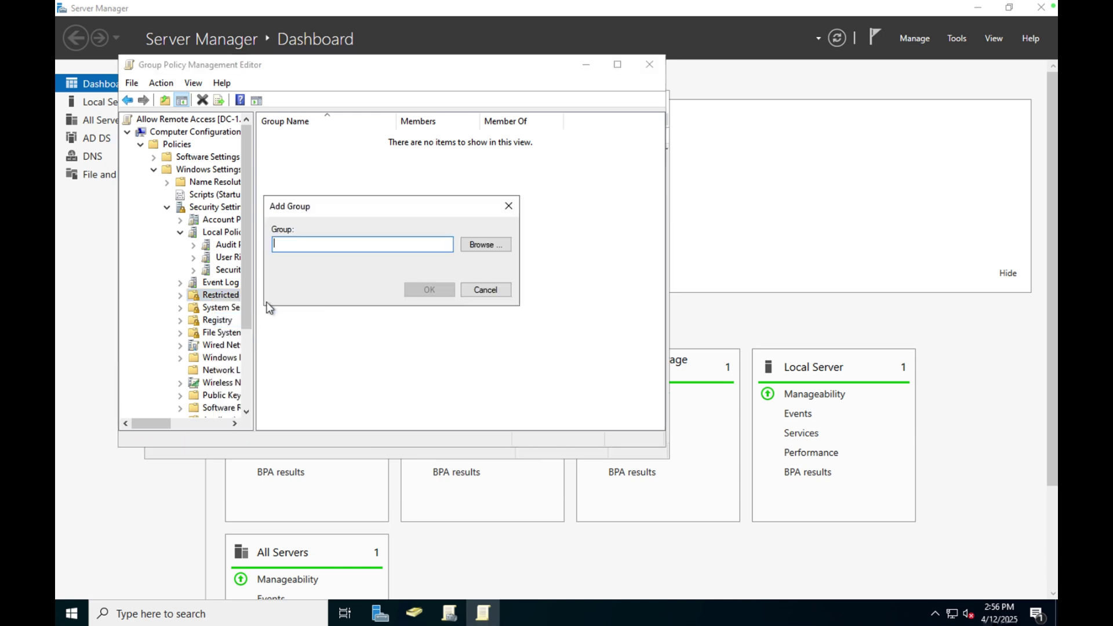
{"action": "left_click", "coordinate": [476, 246]}
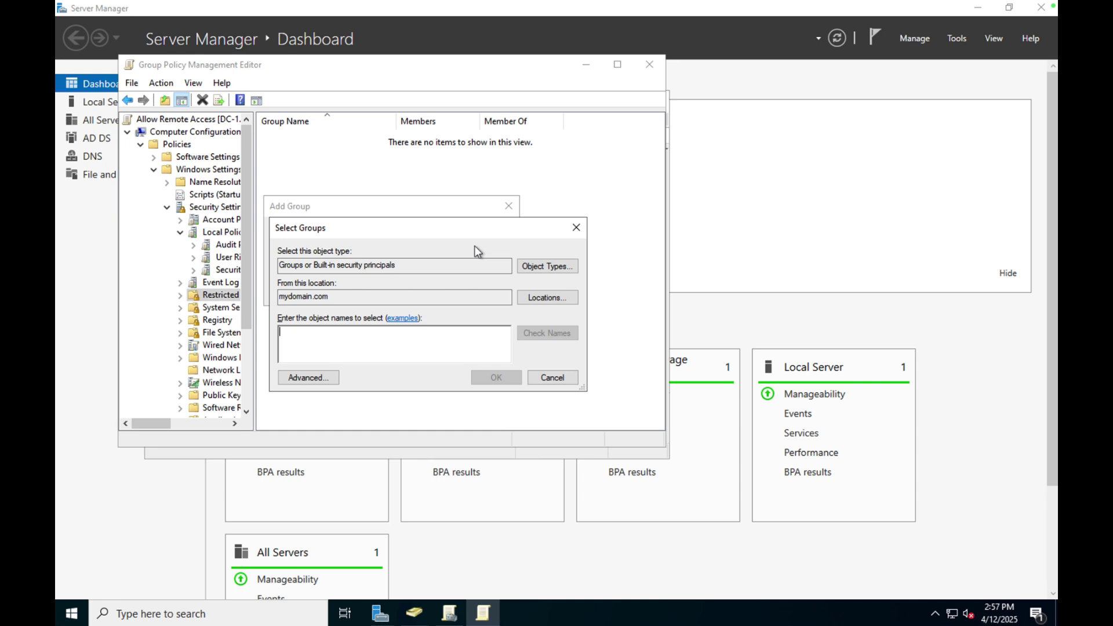
{"action": "type", "text": "remote"}
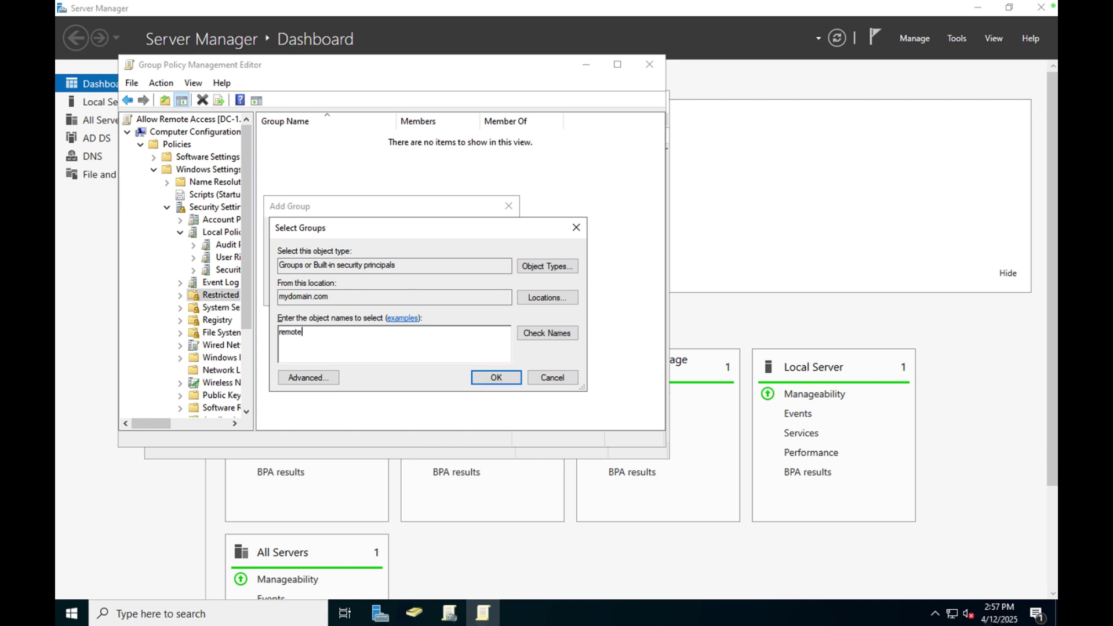
{"action": "left_click", "coordinate": [560, 333]}
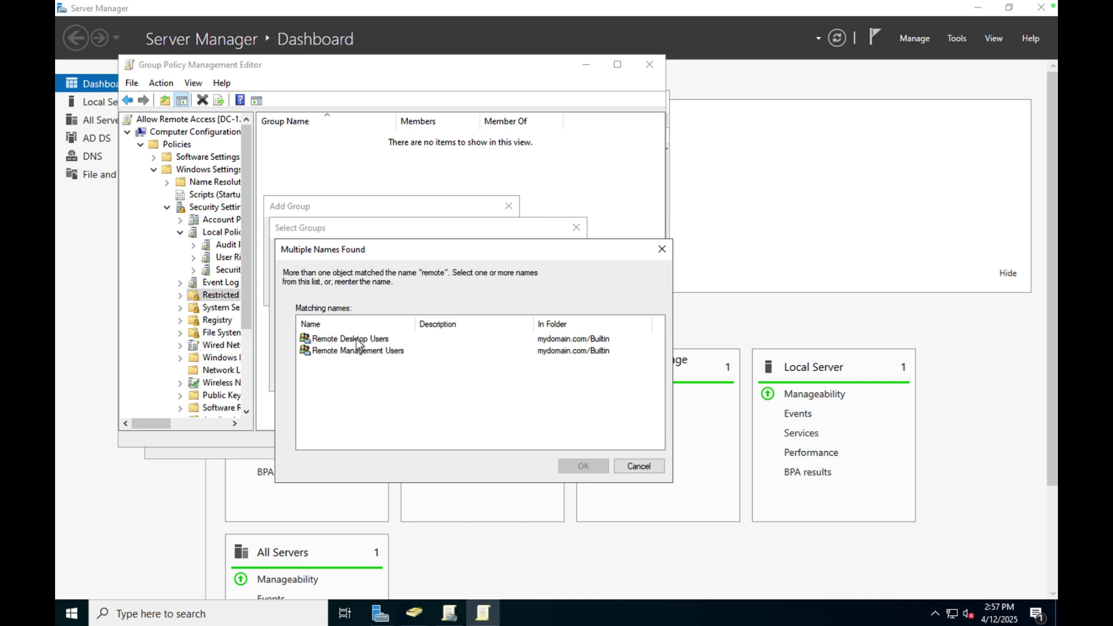
{"action": "left_click", "coordinate": [356, 339]}
{"action": "left_click", "coordinate": [579, 465]}
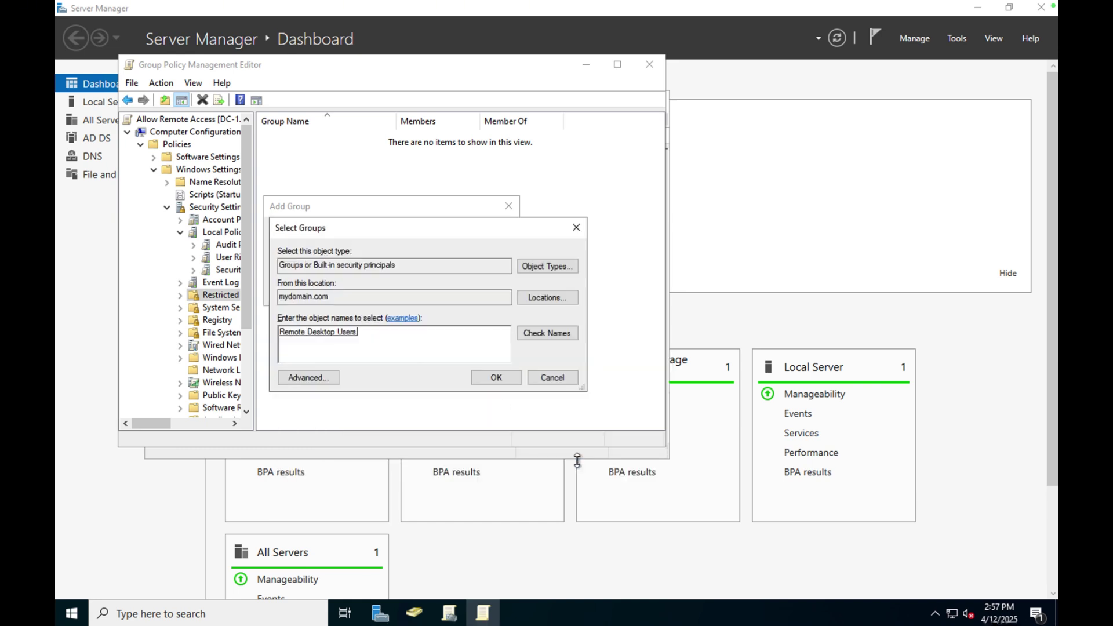
{"action": "left_click", "coordinate": [489, 381]}
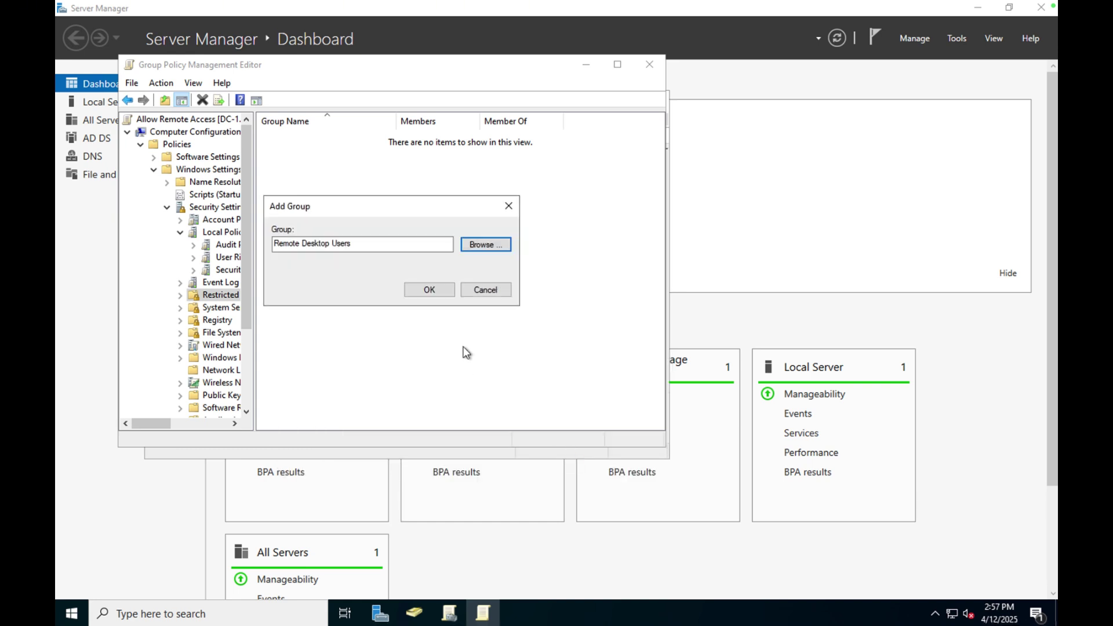
{"action": "left_click", "coordinate": [432, 292]}
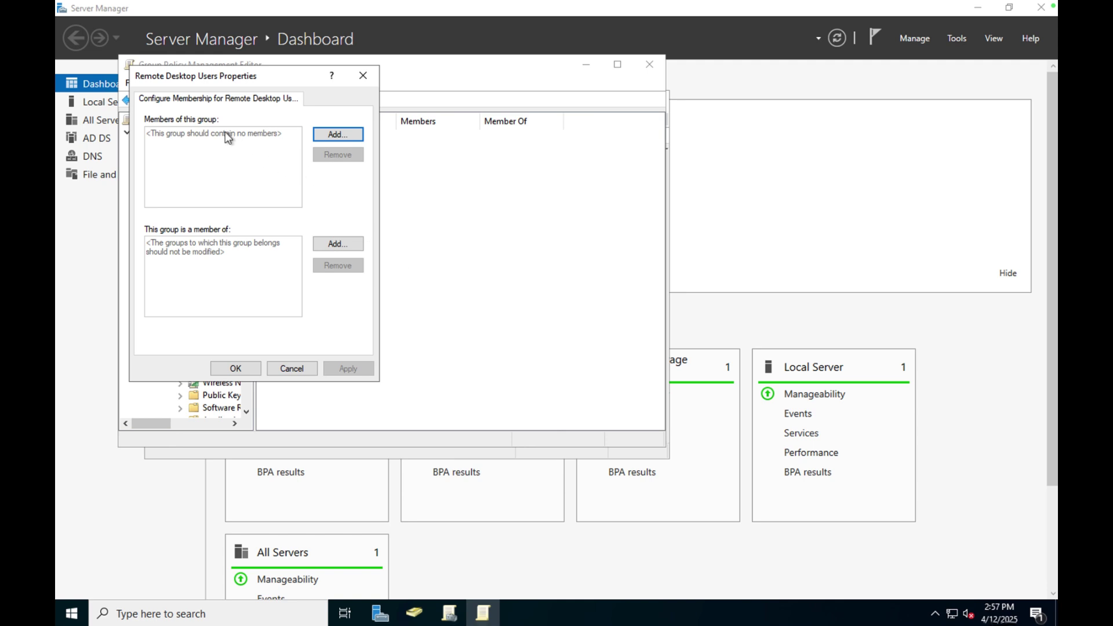
Add Domain Users as a member of Remote Desktop Users and apply the change.
{"action": "left_click", "coordinate": [340, 138]}
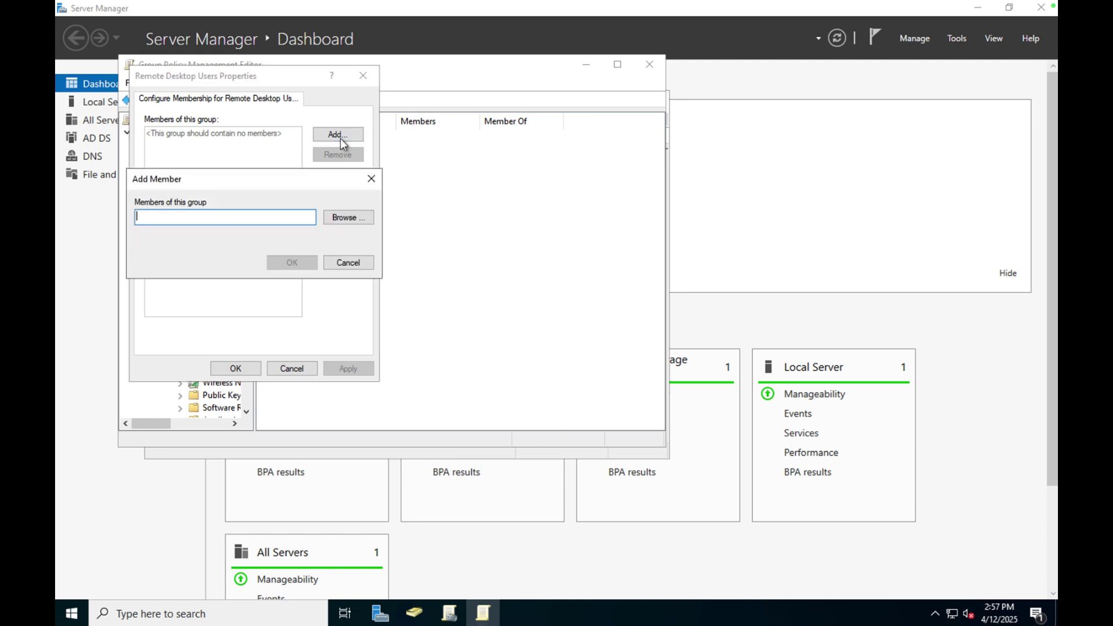
{"action": "left_click", "coordinate": [346, 211]}
{"action": "type", "text": "doma"}
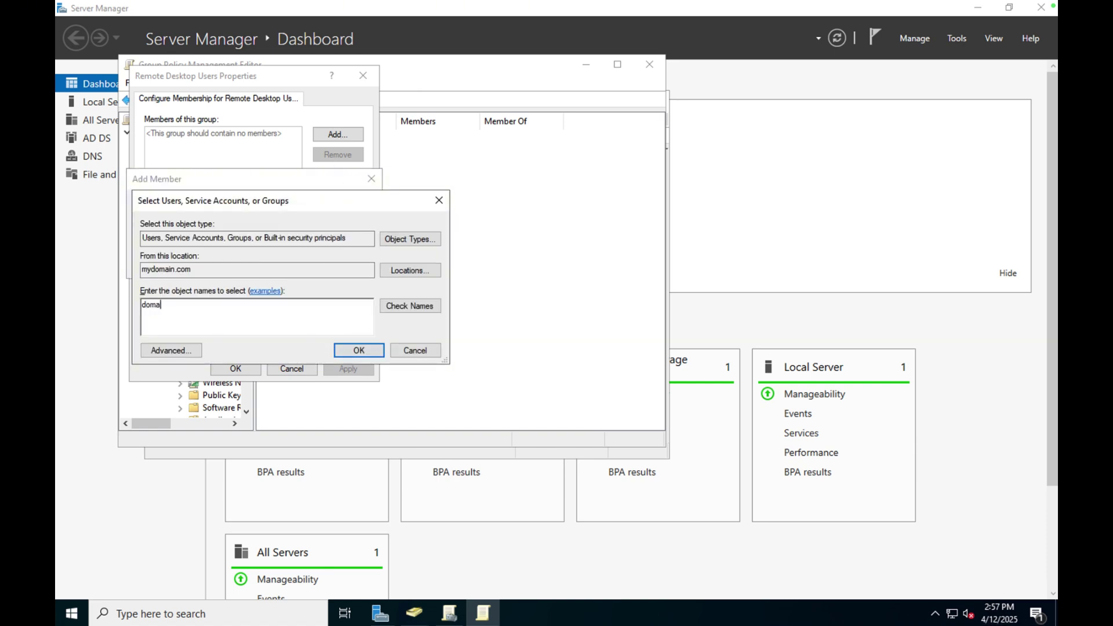
{"action": "type", "text": "in"}
{"action": "left_click", "coordinate": [396, 307]}
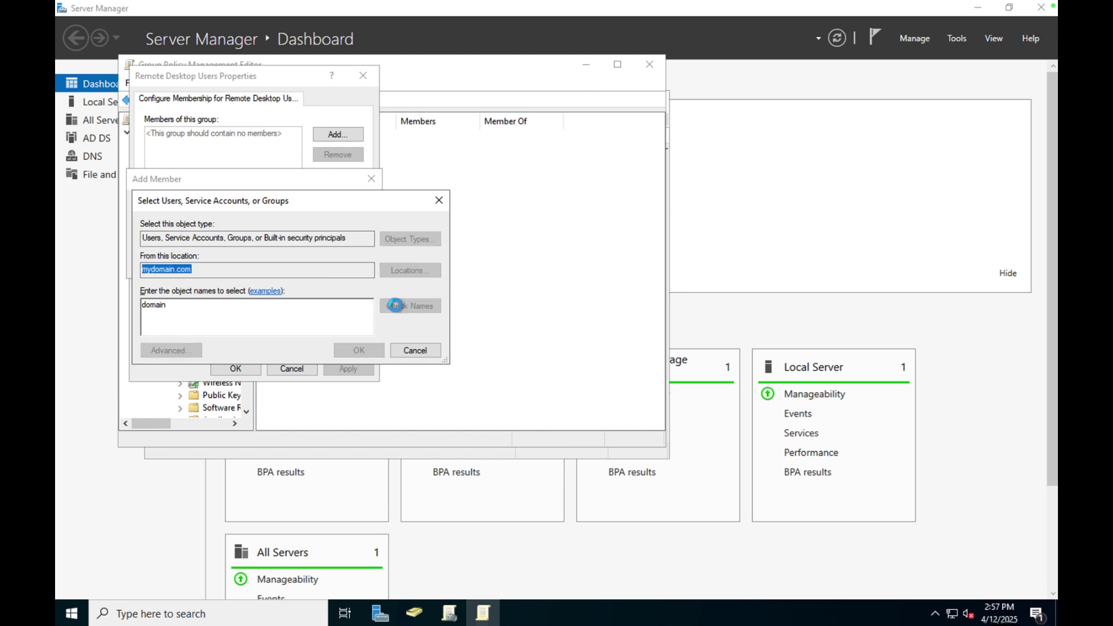
{"action": "left_click", "coordinate": [209, 360]}
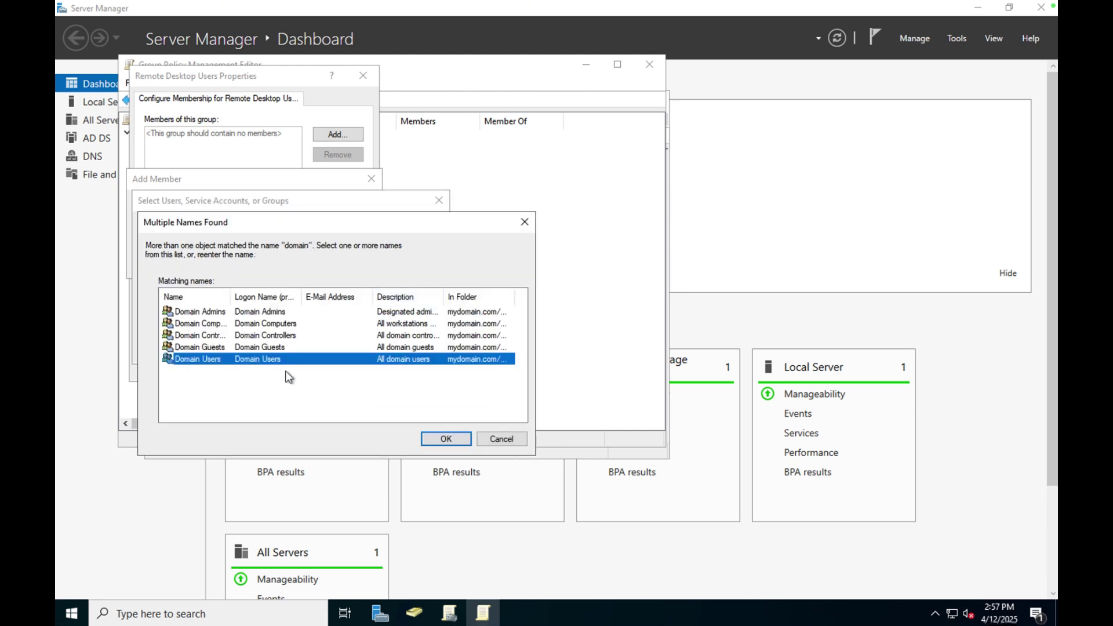
{"action": "left_click", "coordinate": [436, 439]}
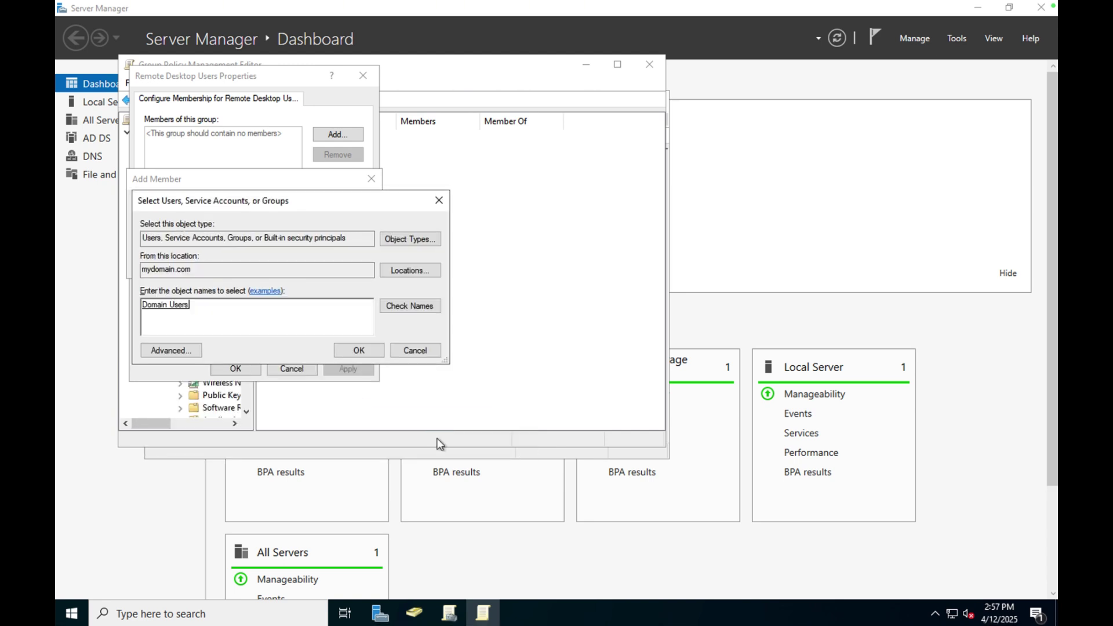
{"action": "left_click", "coordinate": [362, 352]}
{"action": "left_click", "coordinate": [291, 262]}
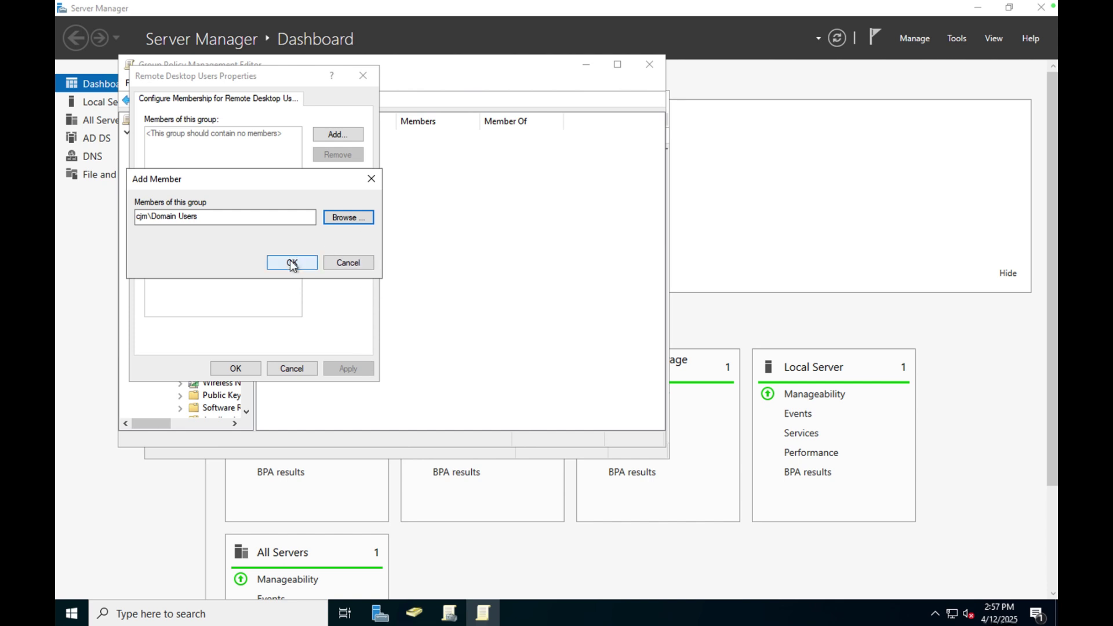
{"action": "left_click", "coordinate": [351, 369]}
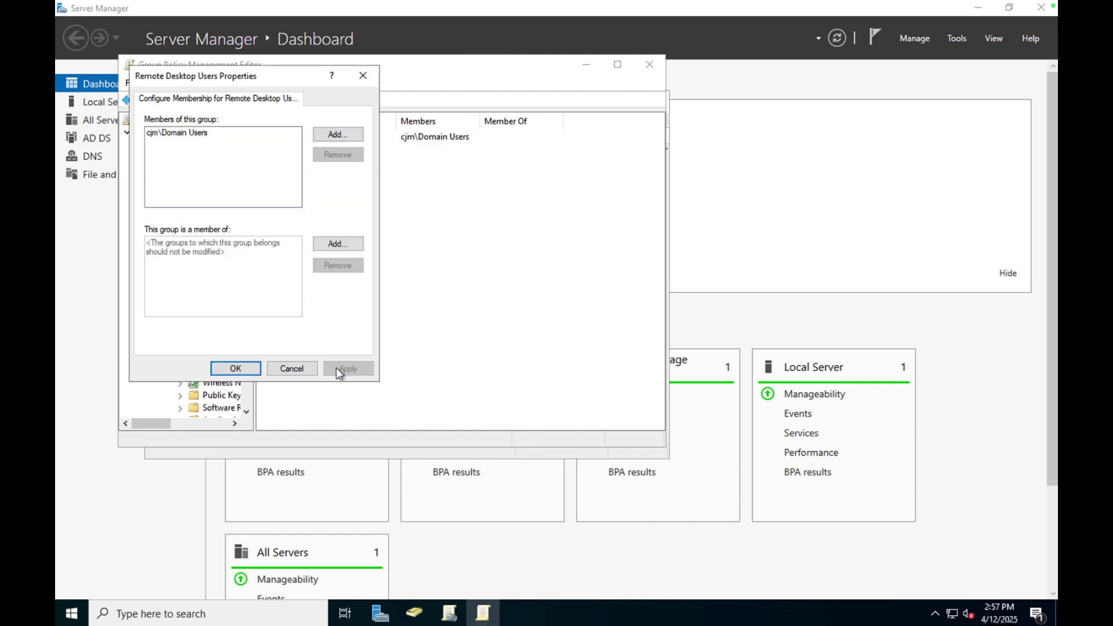
{"action": "left_click", "coordinate": [239, 369]}
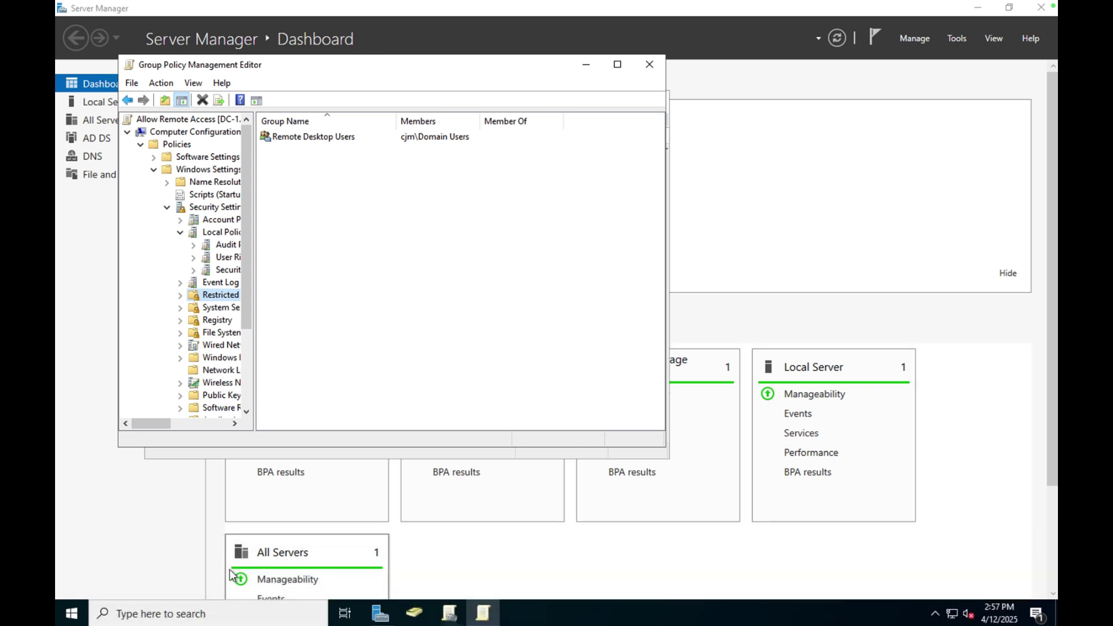
Run gpupdate /force in Command Prompt on dc-1, then return to the Mac desktop.
{"action": "left_click", "coordinate": [220, 613]}
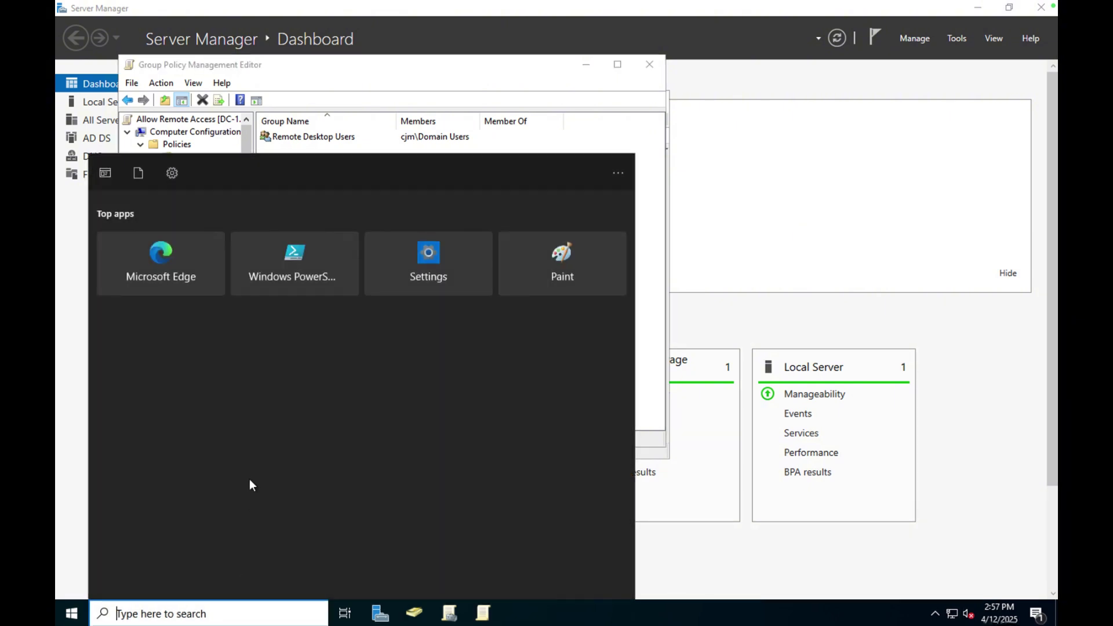
{"action": "type", "text": "cmd"}
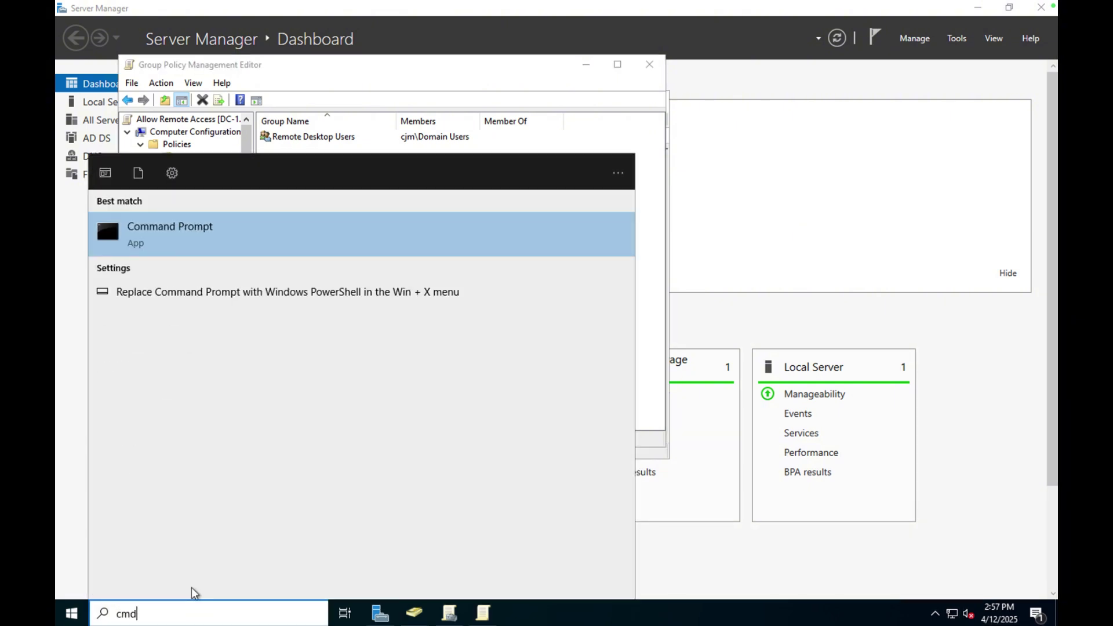
{"action": "key", "text": "Return"}
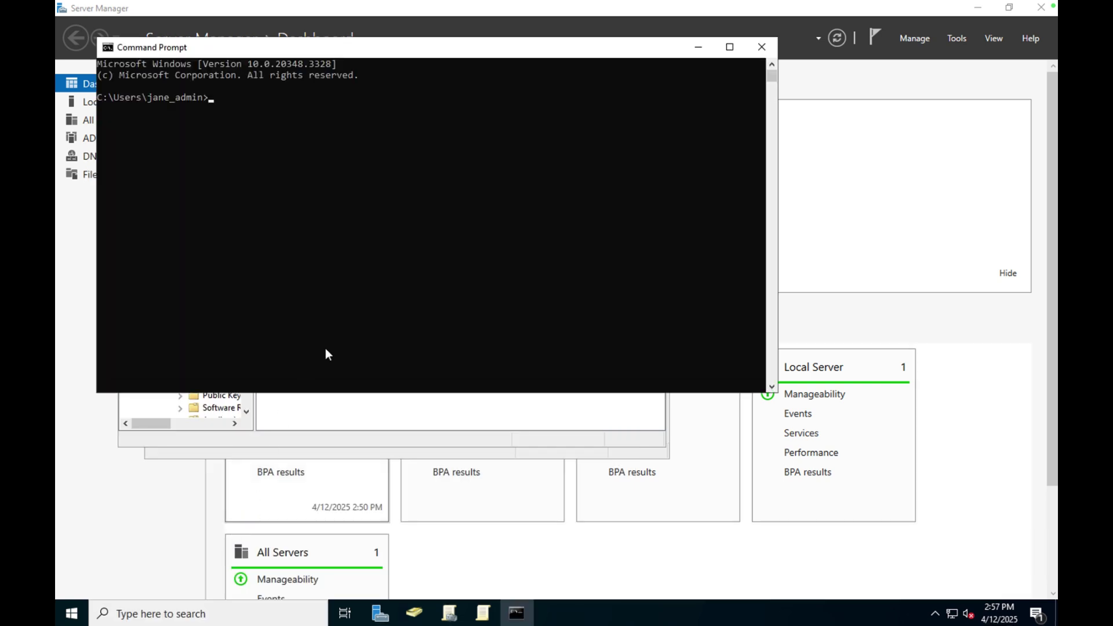
{"action": "type", "text": "gp"}
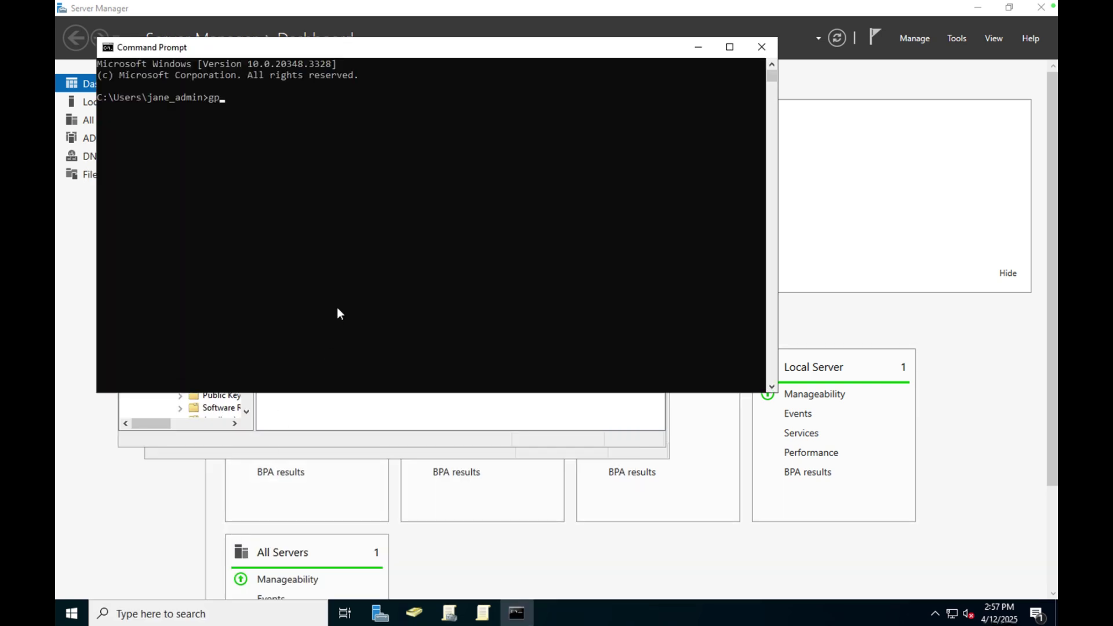
{"action": "type", "text": "update /force"}
{"action": "key", "text": "Return"}
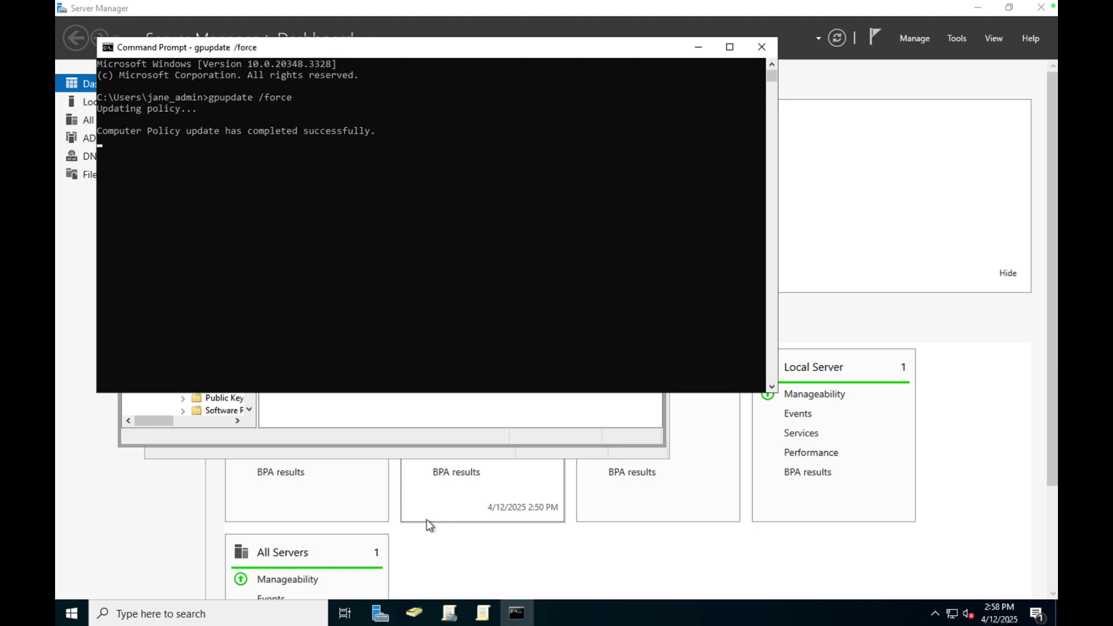
{"action": "key", "text": "ctrl+Left"}
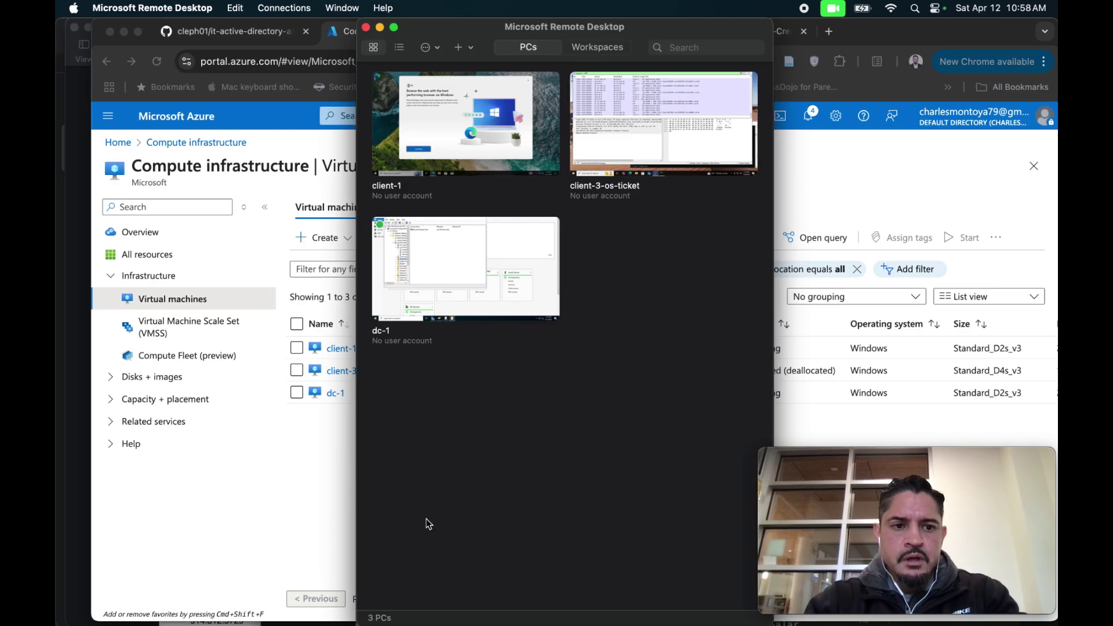
Start a connection to client-1, then dismiss the account prompt and cancel it.
{"action": "left_click", "coordinate": [457, 168]}
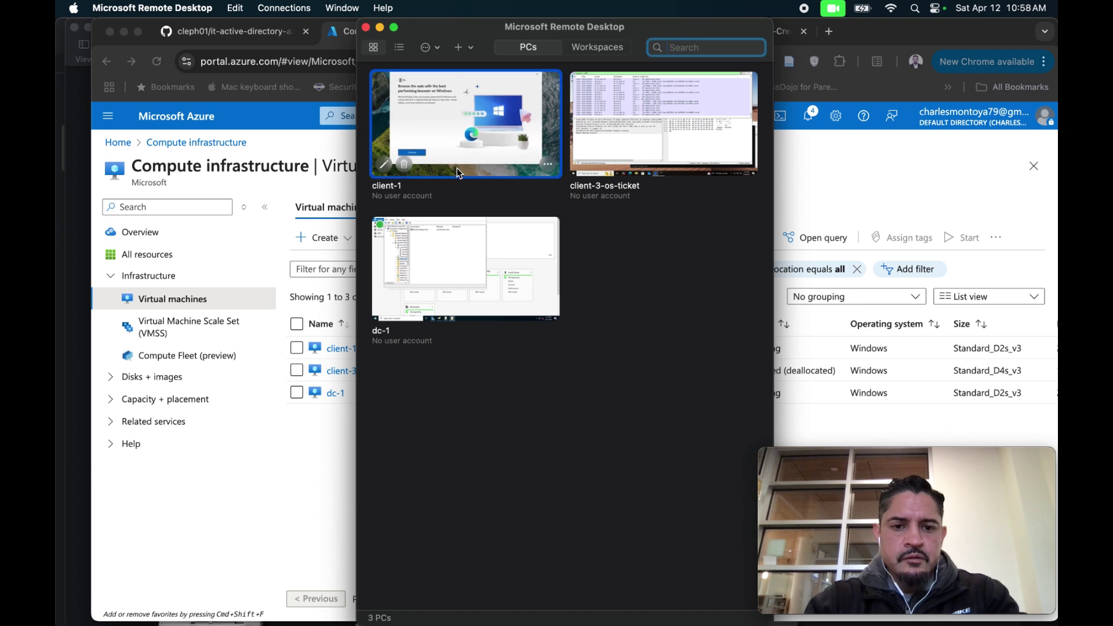
{"action": "double_click", "coordinate": [458, 170]}
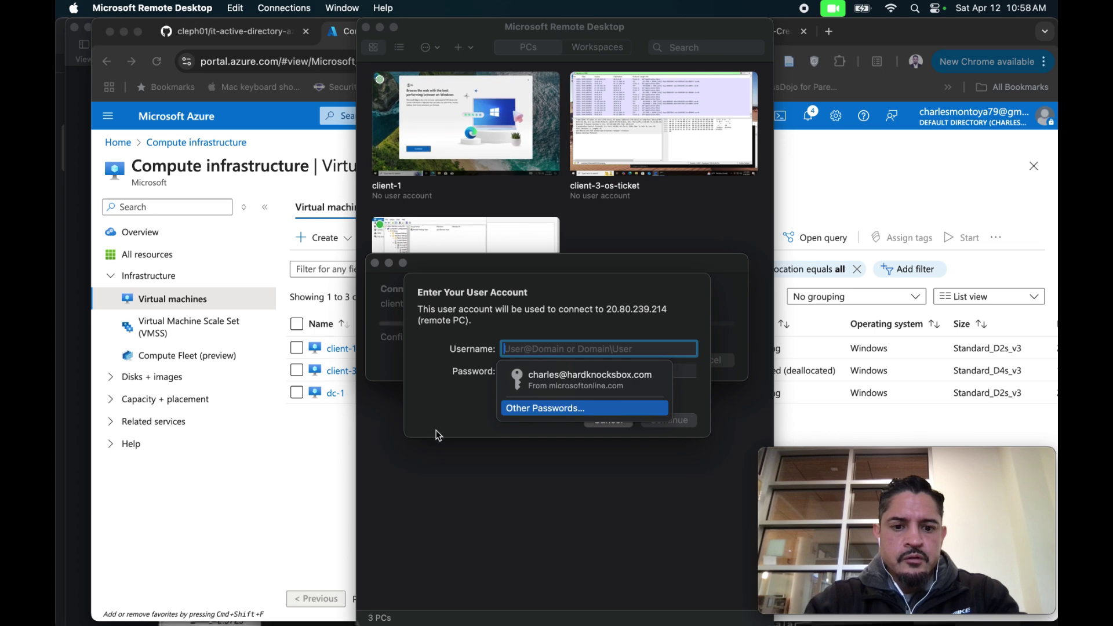
{"action": "left_click", "coordinate": [598, 425]}
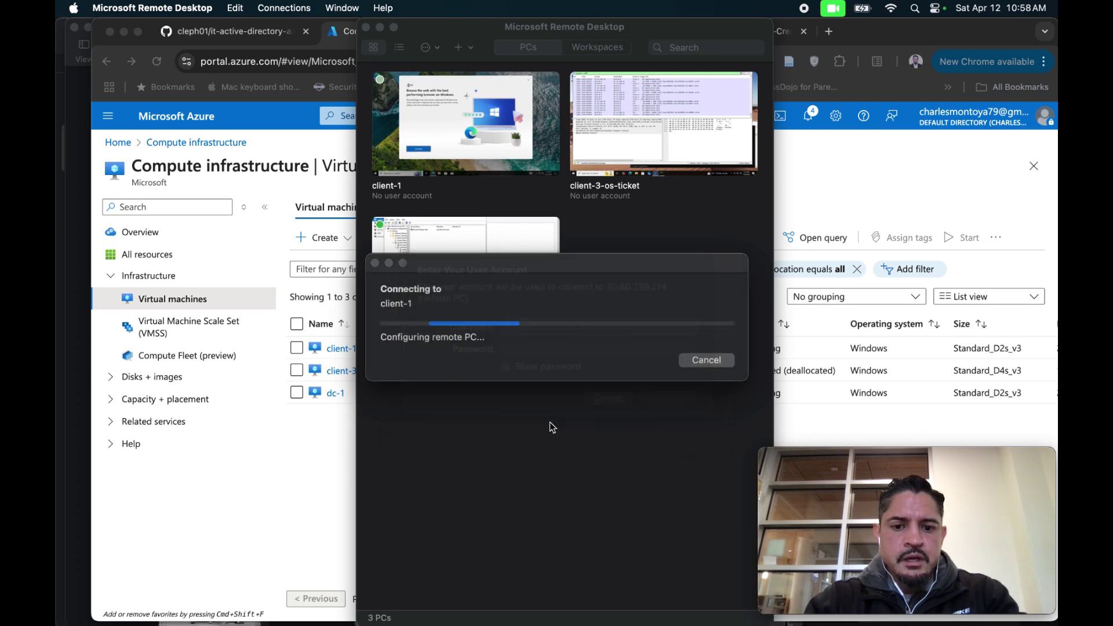
{"action": "left_click", "coordinate": [318, 462]}
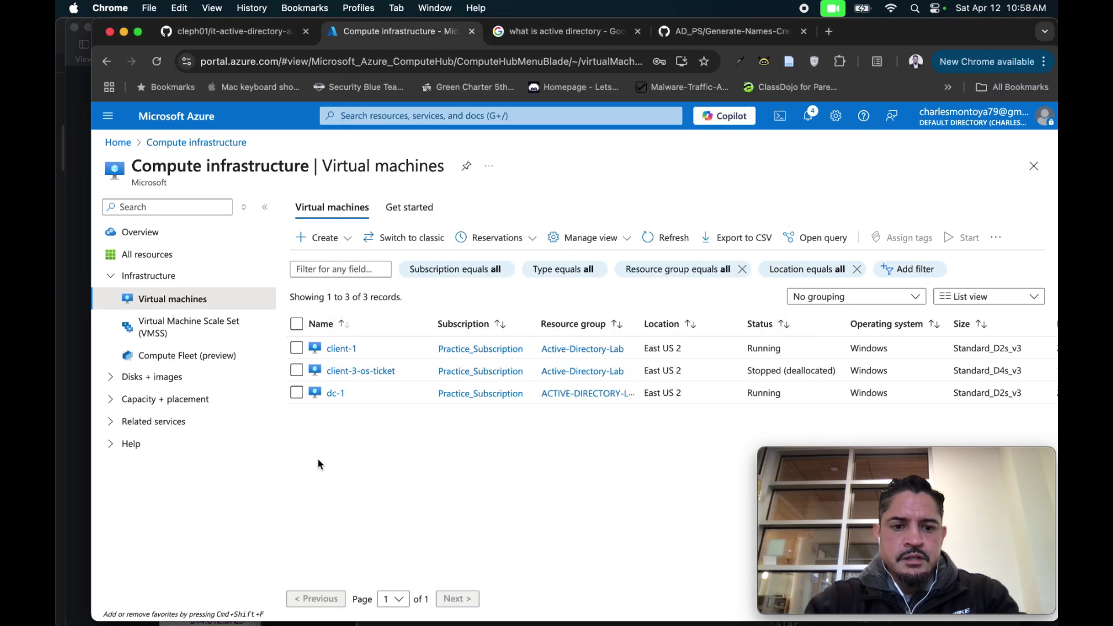
Stop the client-1 virtual machine in the Azure portal and confirm.
{"action": "left_click", "coordinate": [297, 348]}
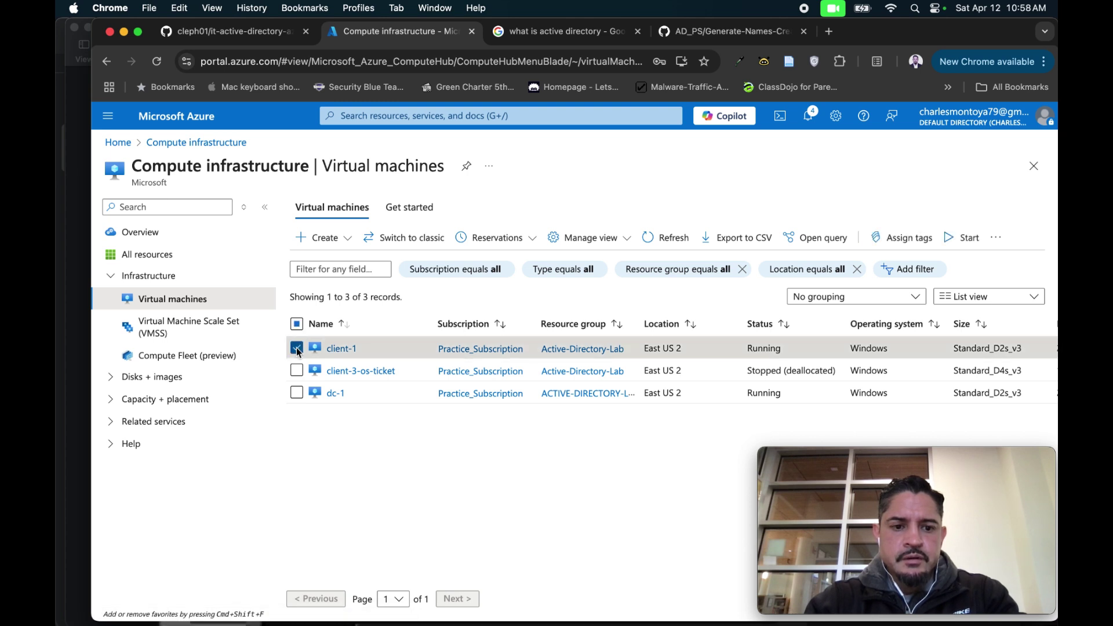
{"action": "left_click", "coordinate": [1000, 243]}
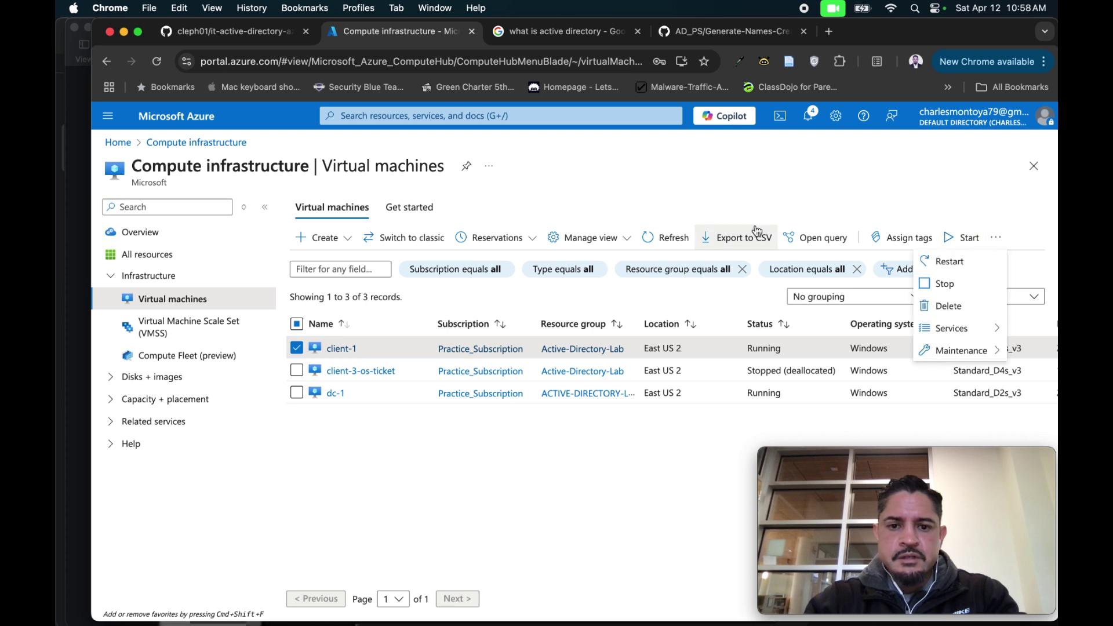
{"action": "left_click", "coordinate": [946, 285]}
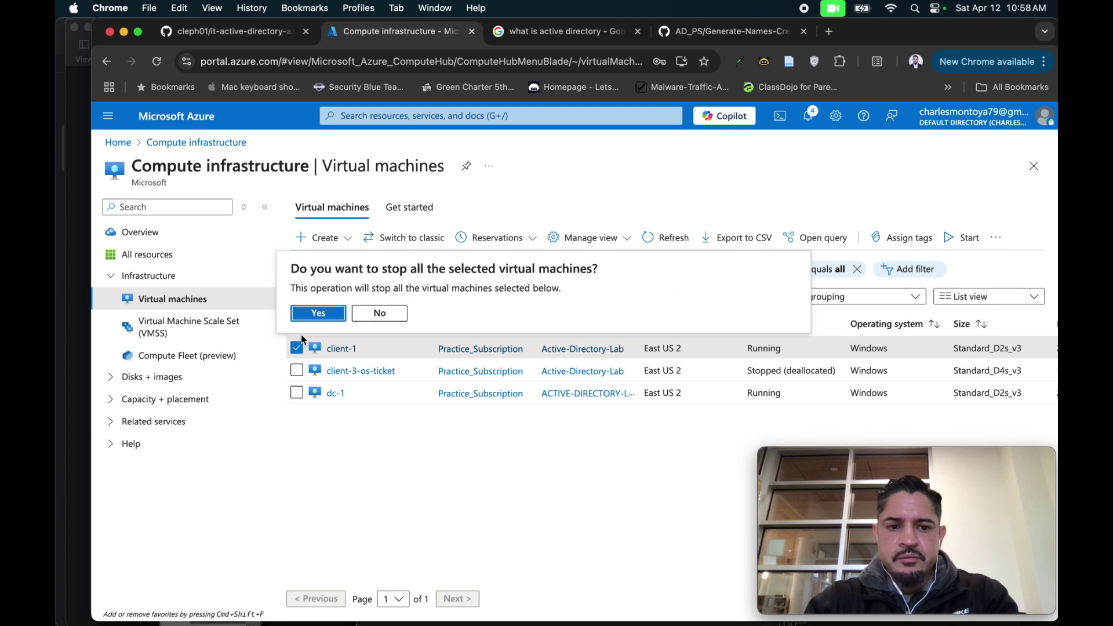
{"action": "left_click", "coordinate": [333, 320]}
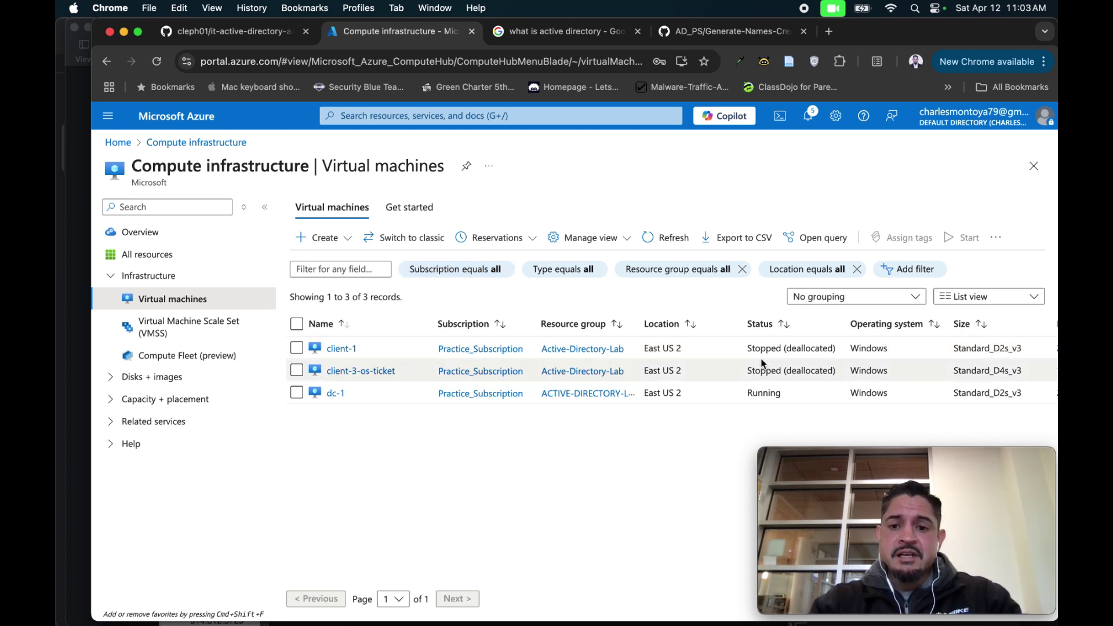
{"action": "key", "text": "ctrl+Right"}
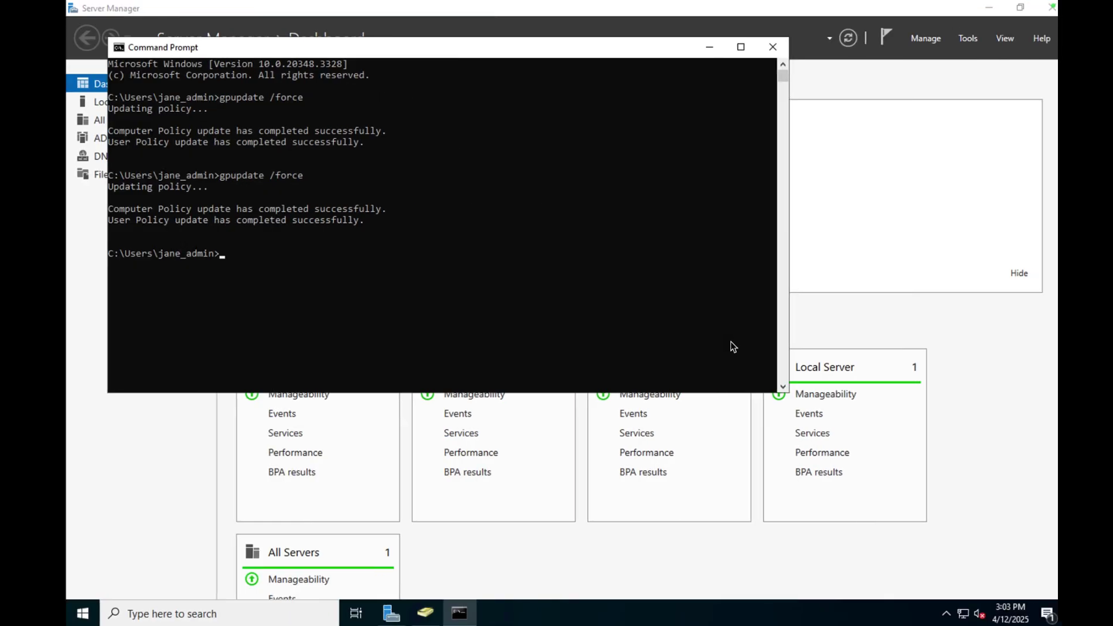
{"action": "left_click", "coordinate": [953, 46]}
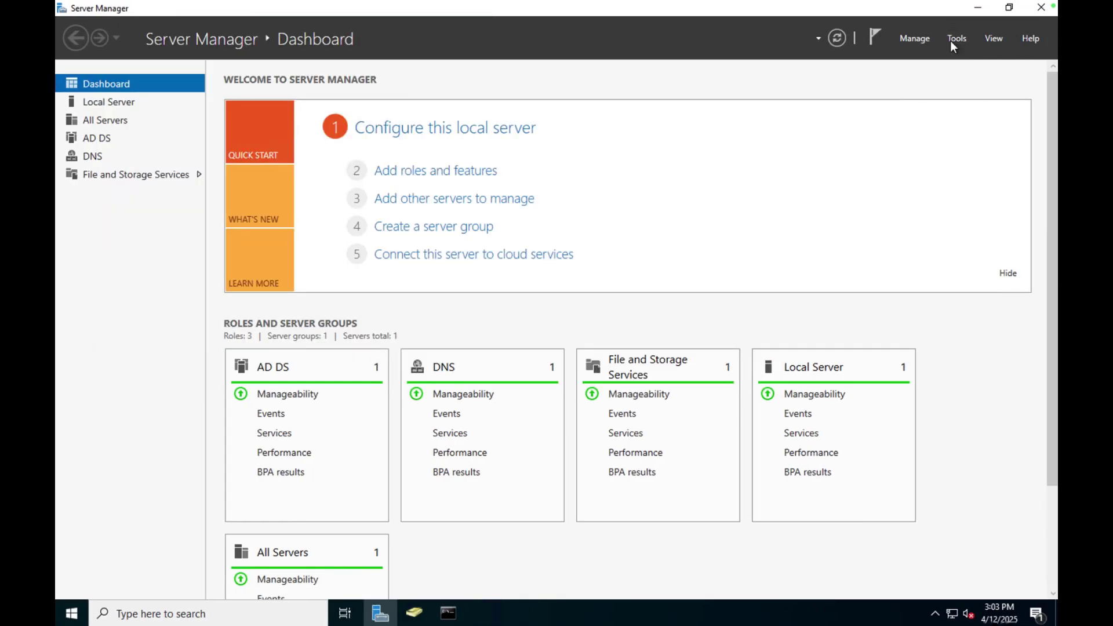
{"action": "left_click", "coordinate": [953, 38]}
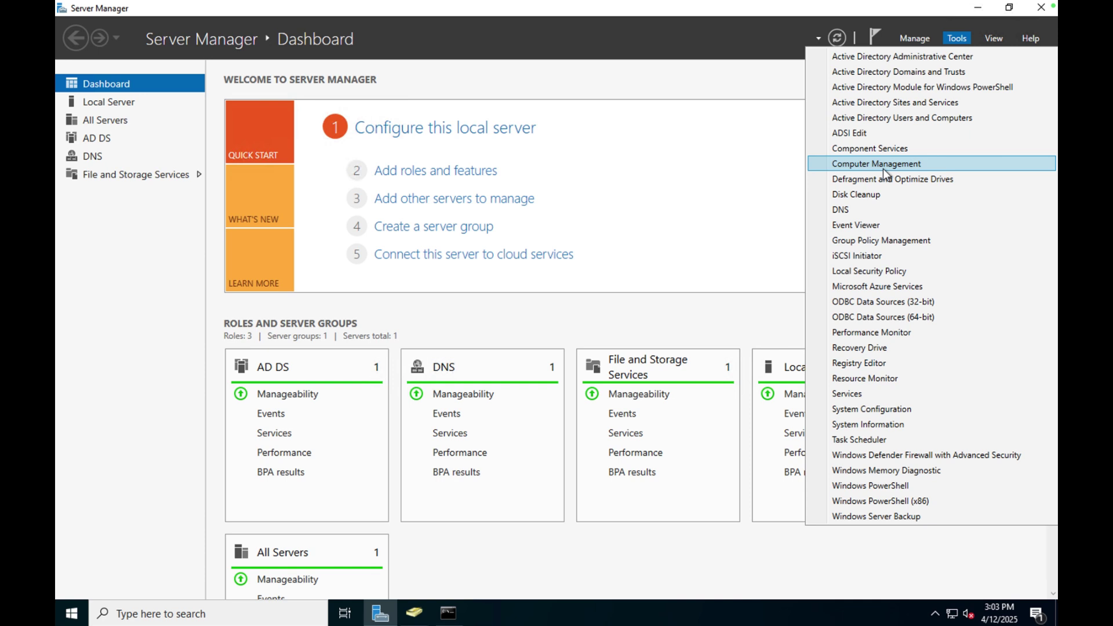
{"action": "left_click", "coordinate": [880, 240]}
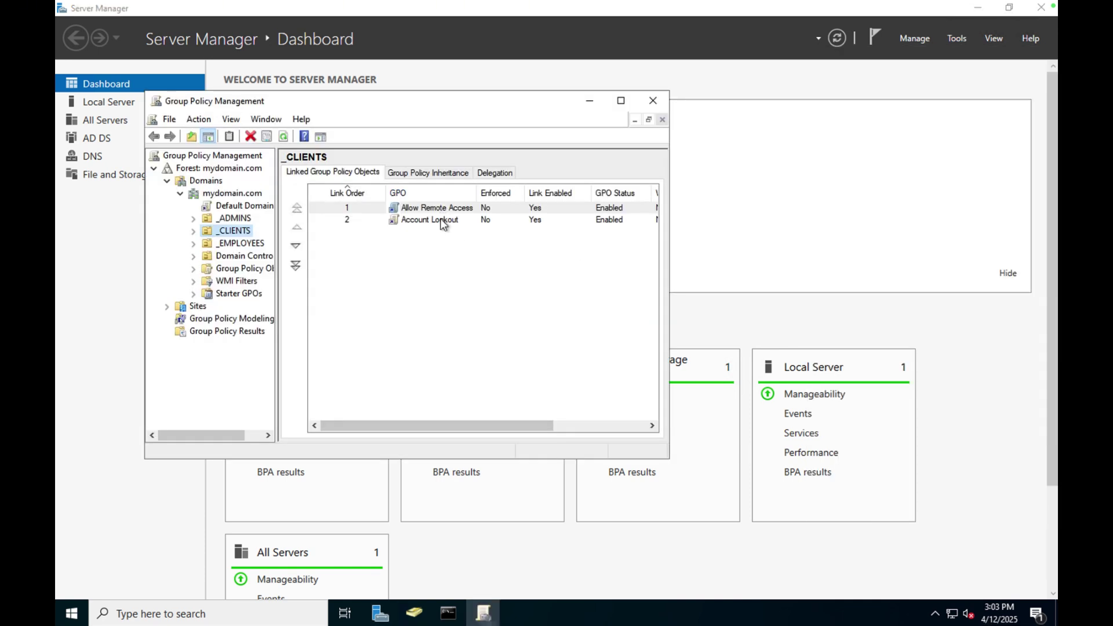
{"action": "left_click", "coordinate": [653, 101]}
{"action": "key", "text": "ctrl+Left"}
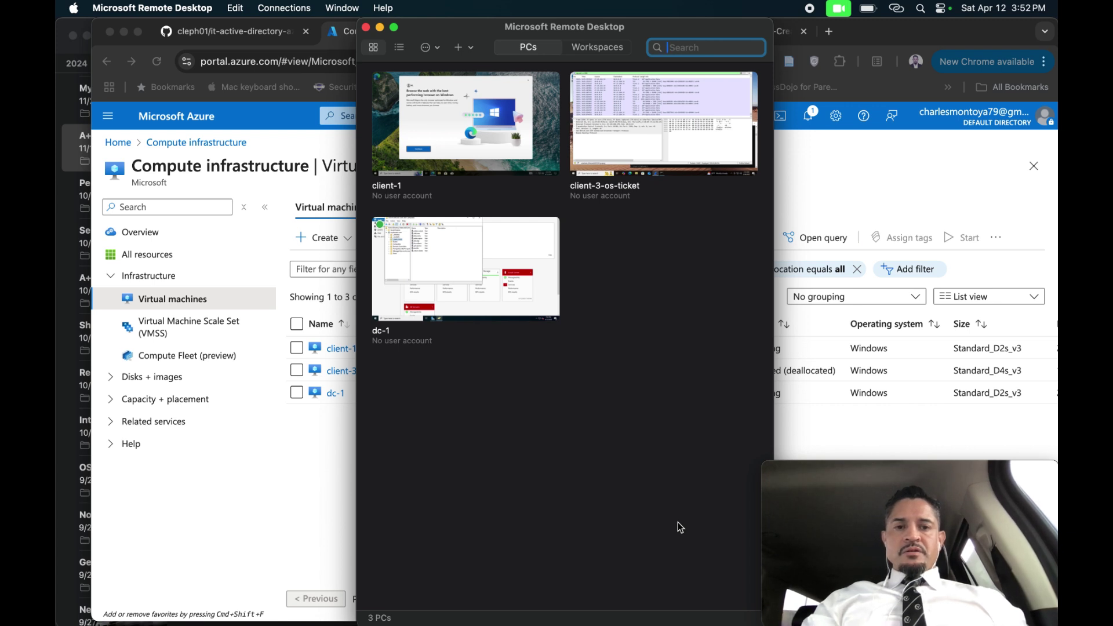
{"action": "mouse_move", "coordinate": [554, 167]}
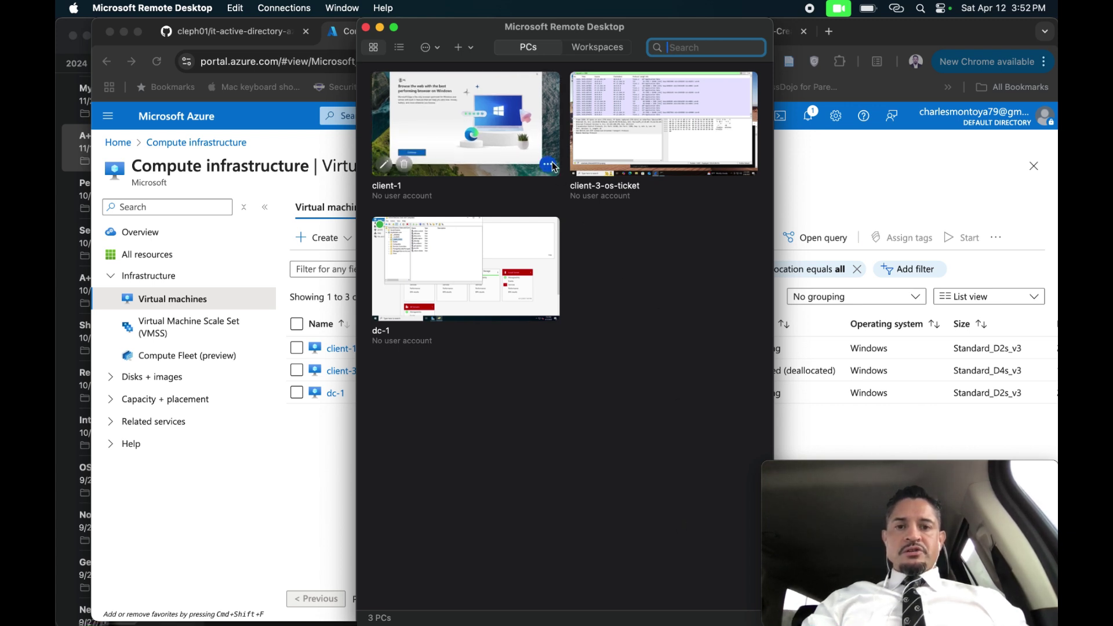
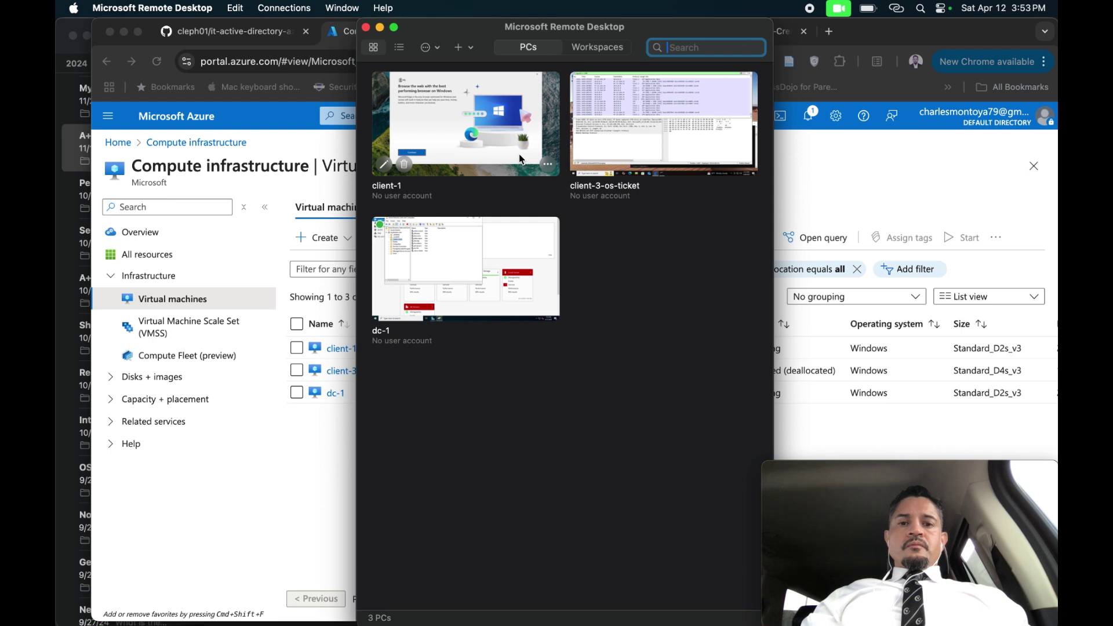
Start a connection to client-1 and begin the username with the cjm\ domain prefix.
{"action": "double_click", "coordinate": [519, 154]}
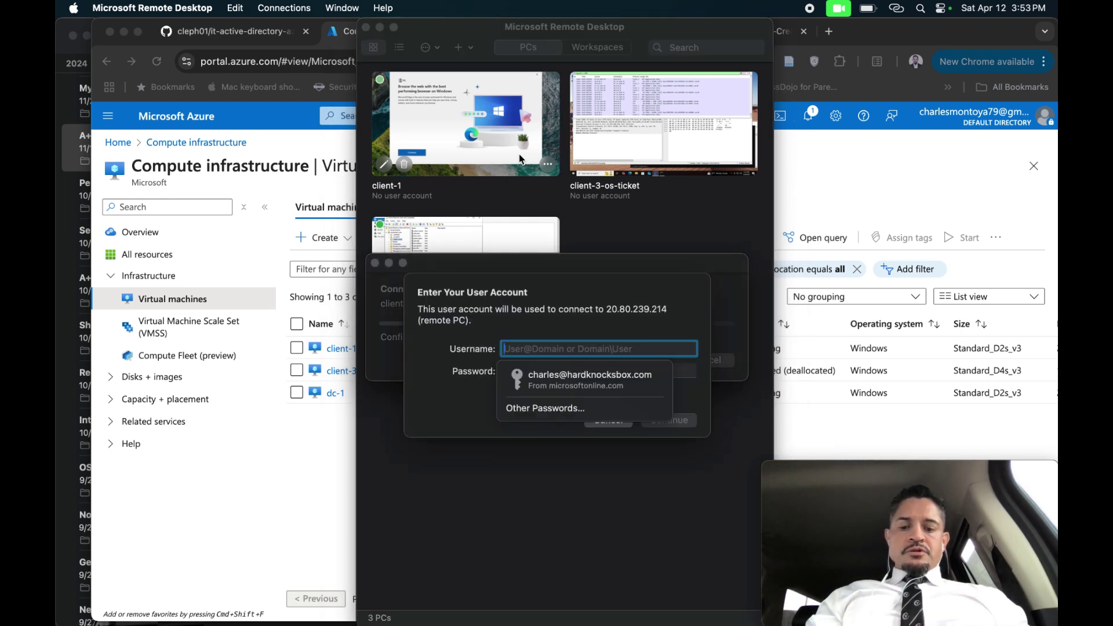
{"action": "type", "text": "cjm\\"}
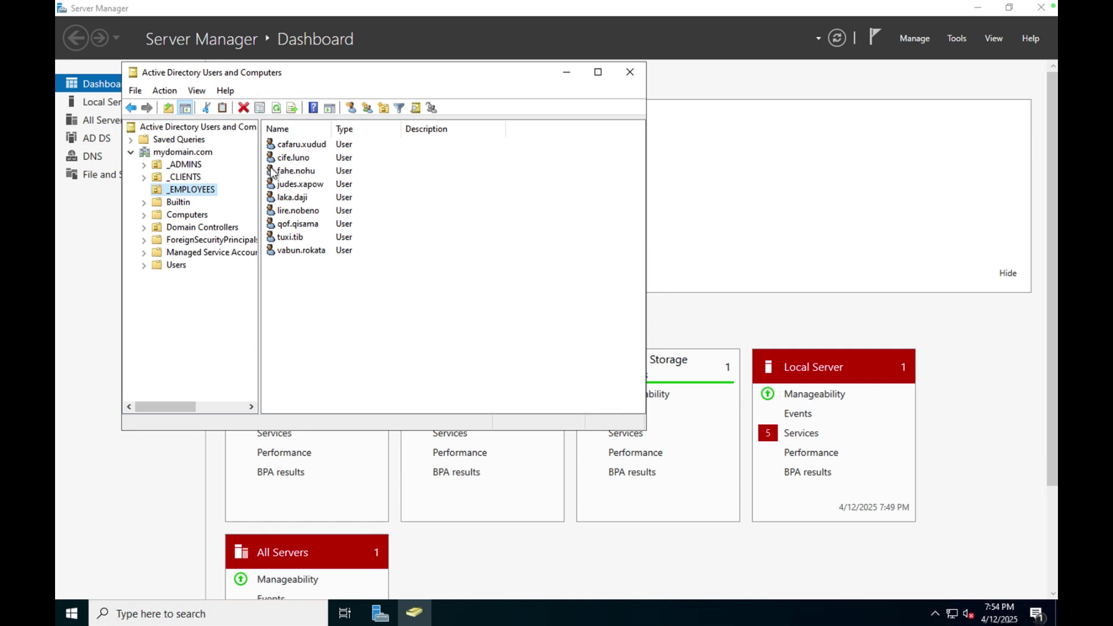
Launch Group Policy Management and edit the Allow Remote Access policy.
{"action": "left_click", "coordinate": [953, 39]}
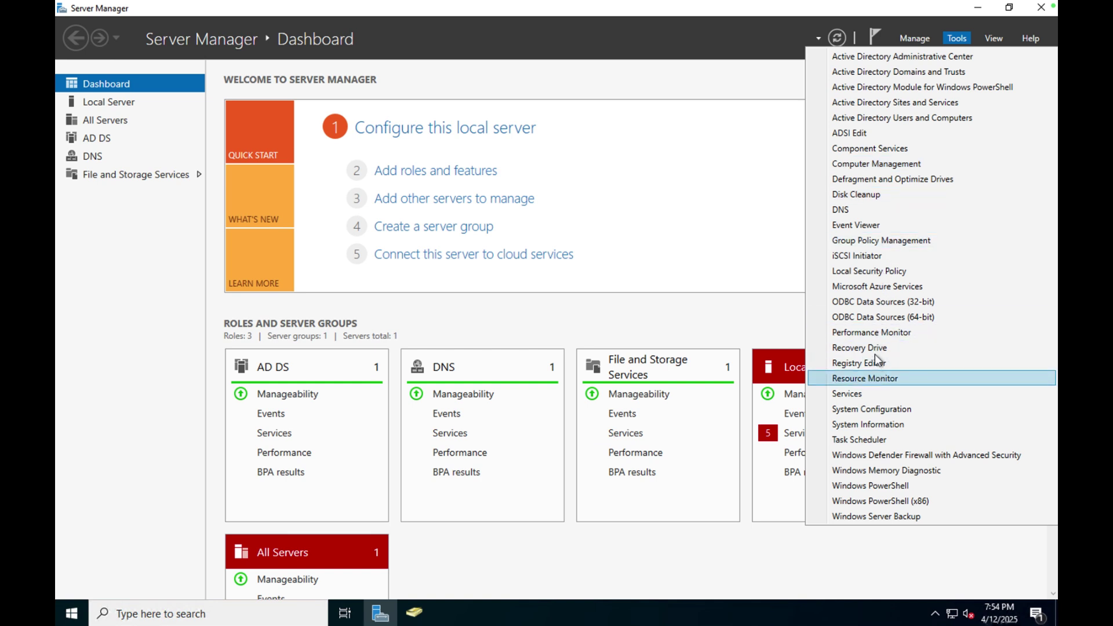
{"action": "left_click", "coordinate": [890, 241]}
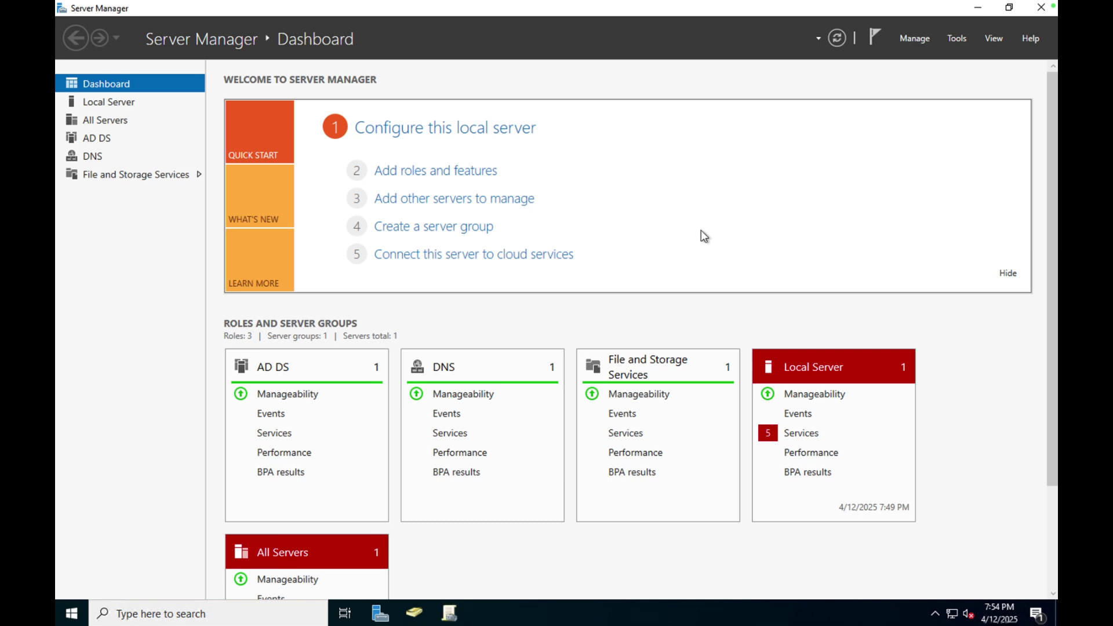
{"action": "left_click", "coordinate": [449, 614]}
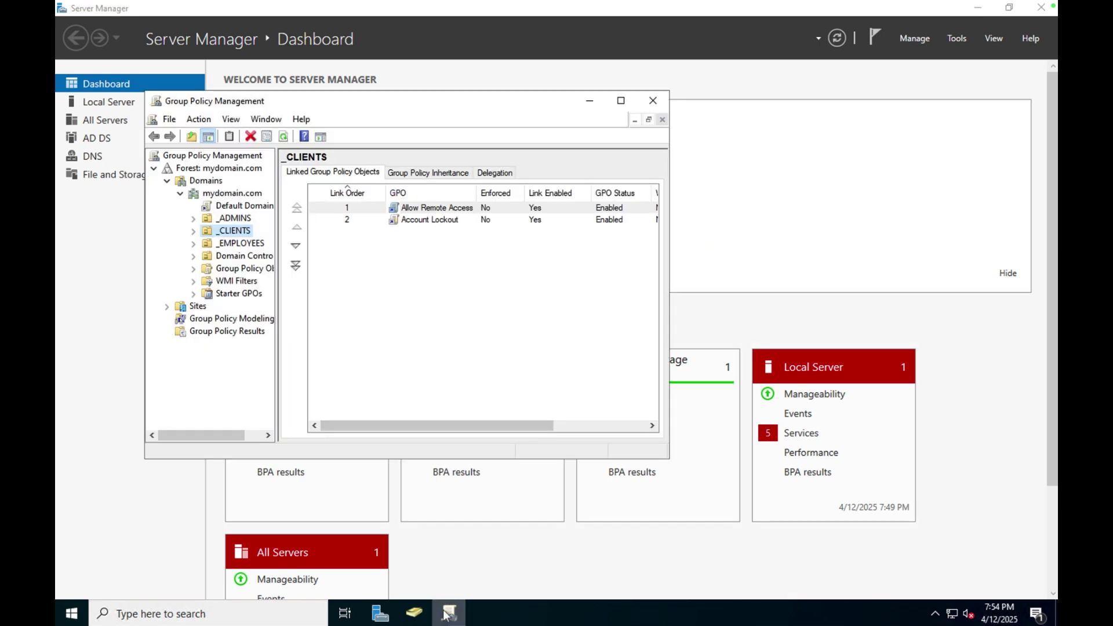
{"action": "right_click", "coordinate": [451, 210]}
{"action": "left_click", "coordinate": [475, 219]}
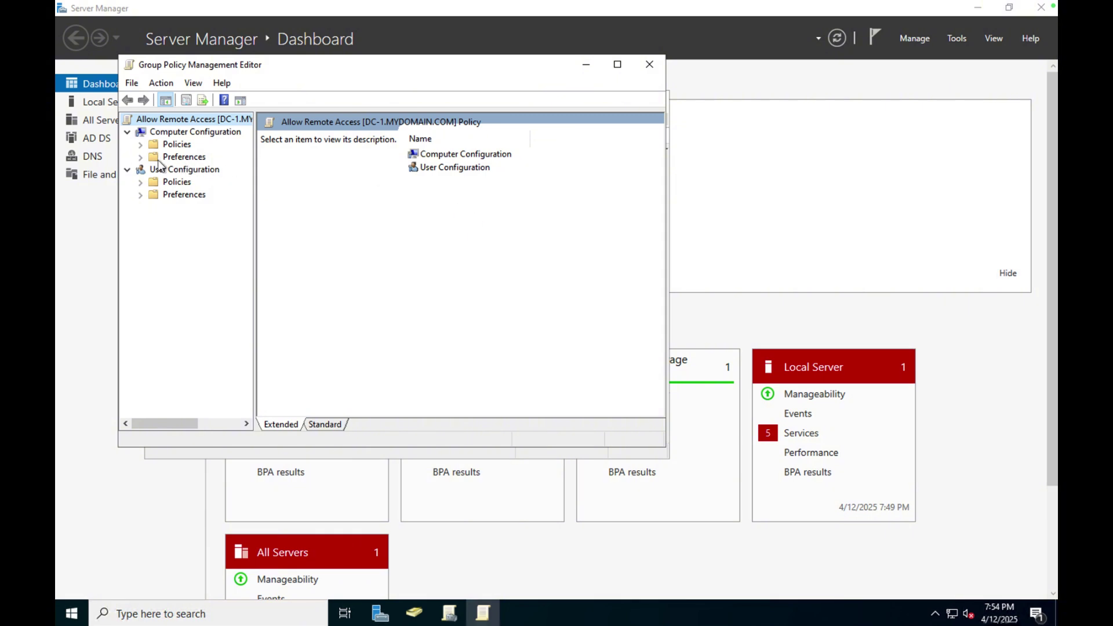
Browse Computer Configuration > Windows Settings > Security Settings to reach Restricted Groups.
{"action": "left_click", "coordinate": [141, 145]}
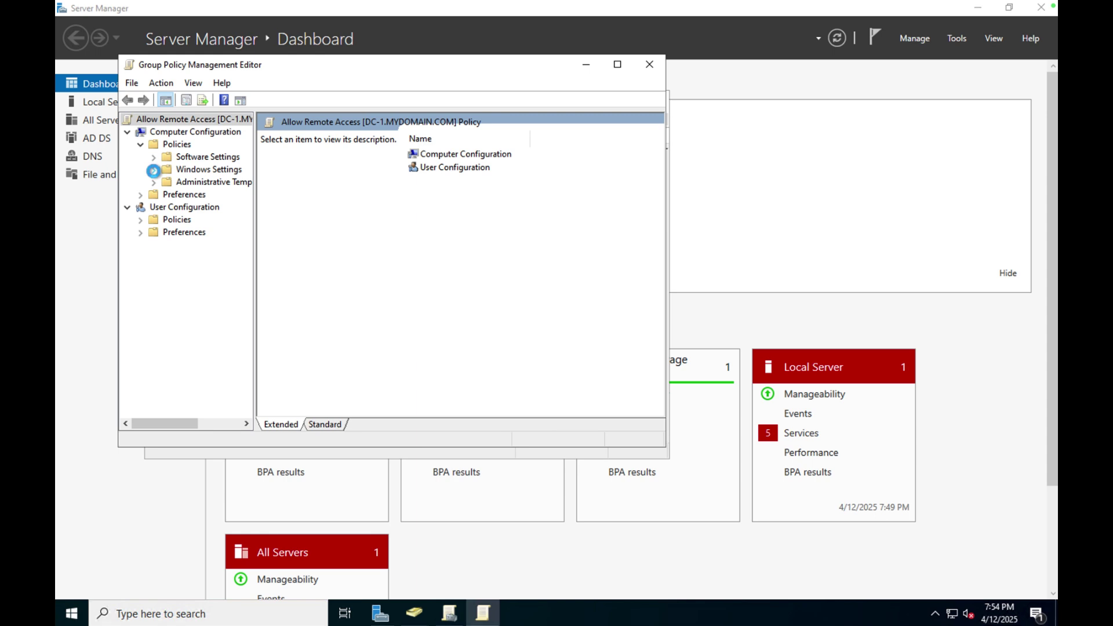
{"action": "left_click", "coordinate": [153, 171]}
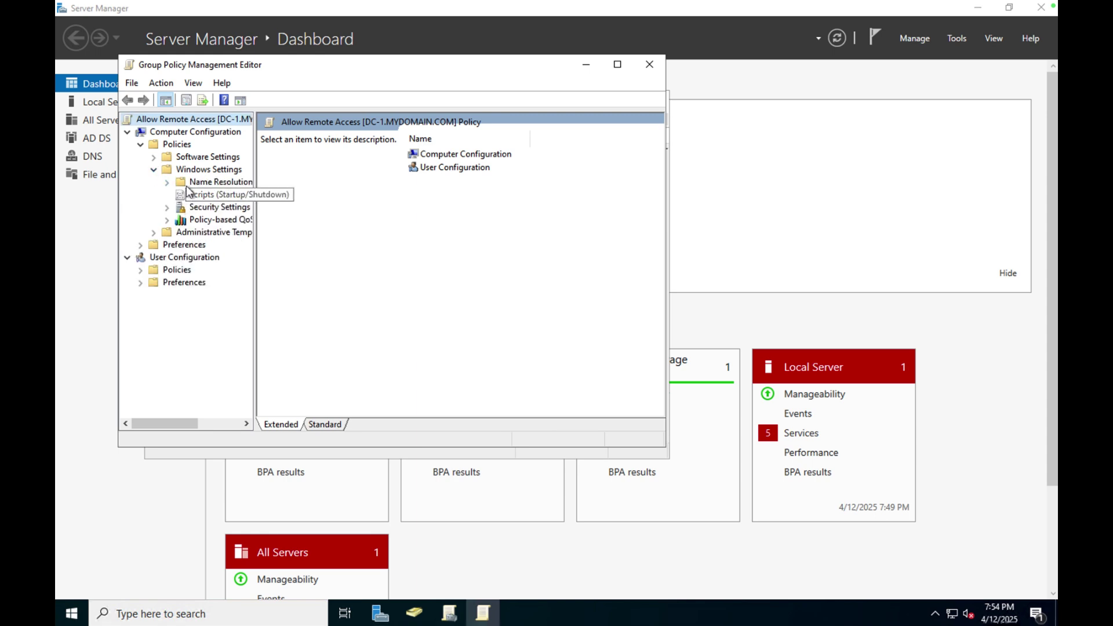
{"action": "left_click", "coordinate": [167, 208]}
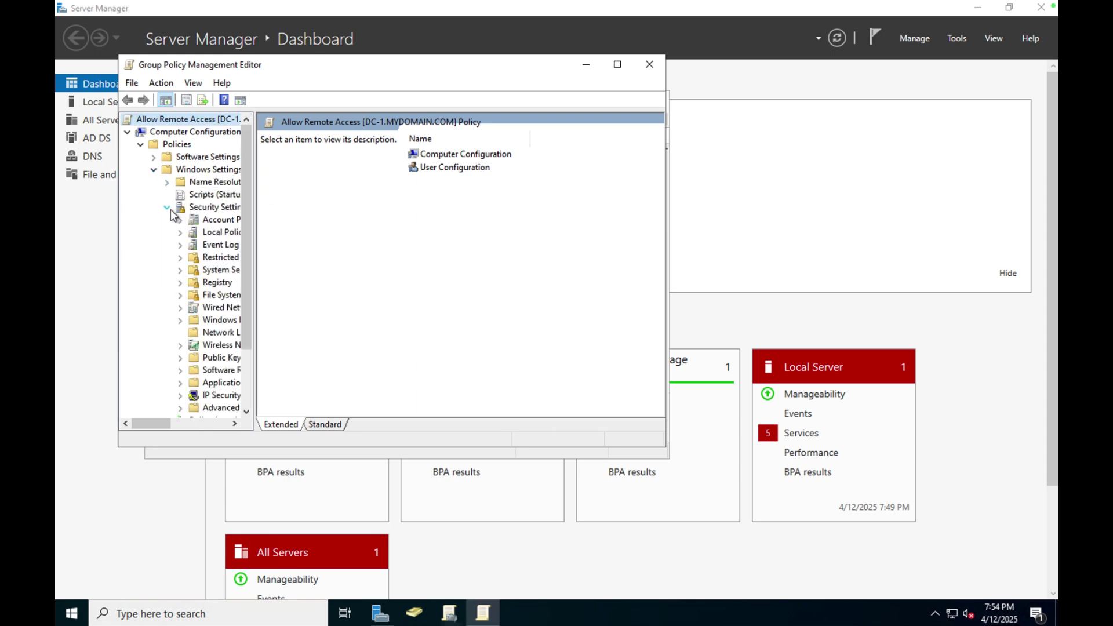
{"action": "left_click", "coordinate": [216, 233]}
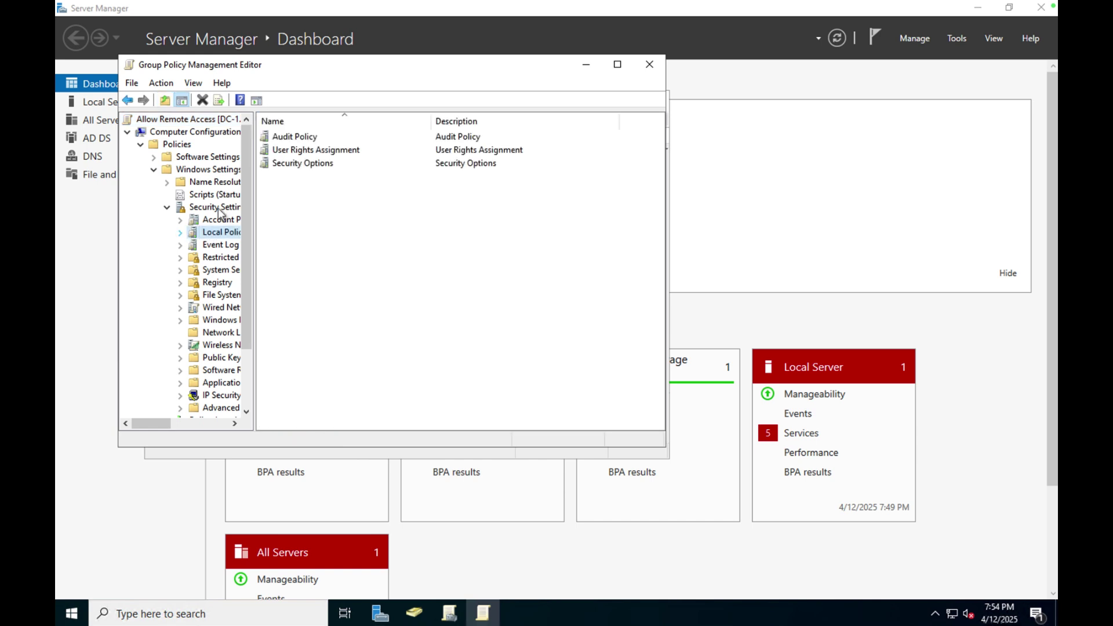
{"action": "double_click", "coordinate": [330, 152]}
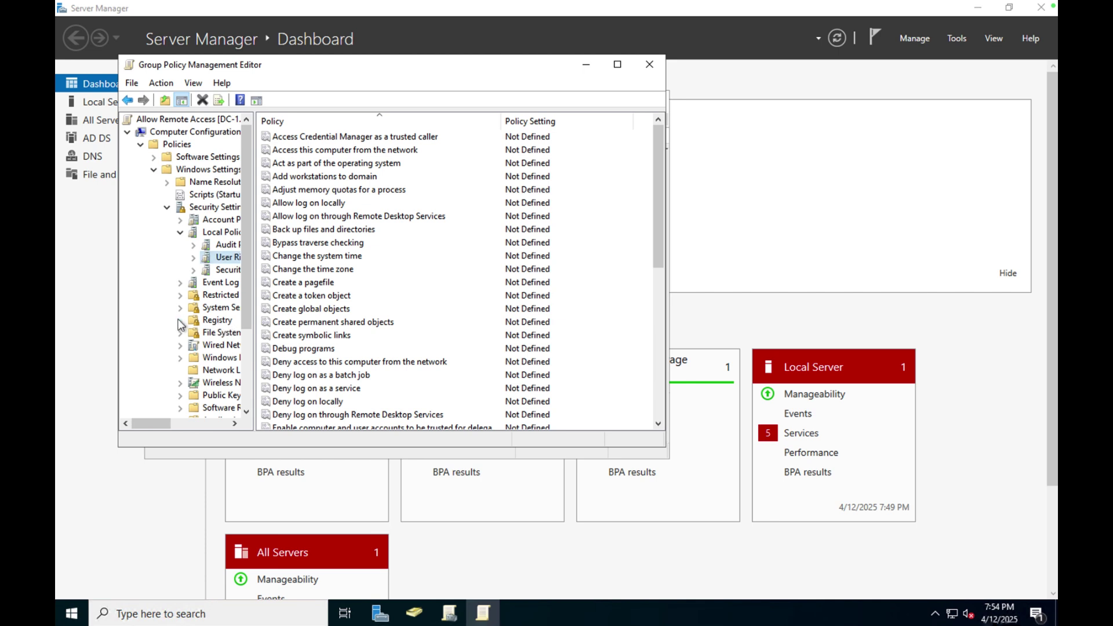
{"action": "left_click", "coordinate": [209, 322]}
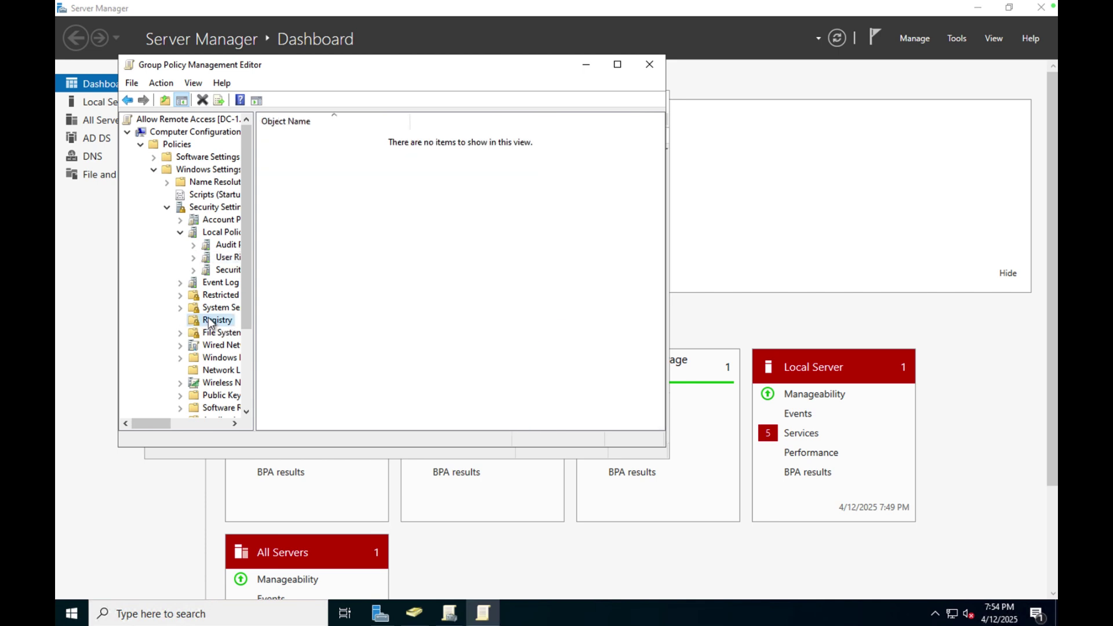
{"action": "left_click", "coordinate": [212, 296]}
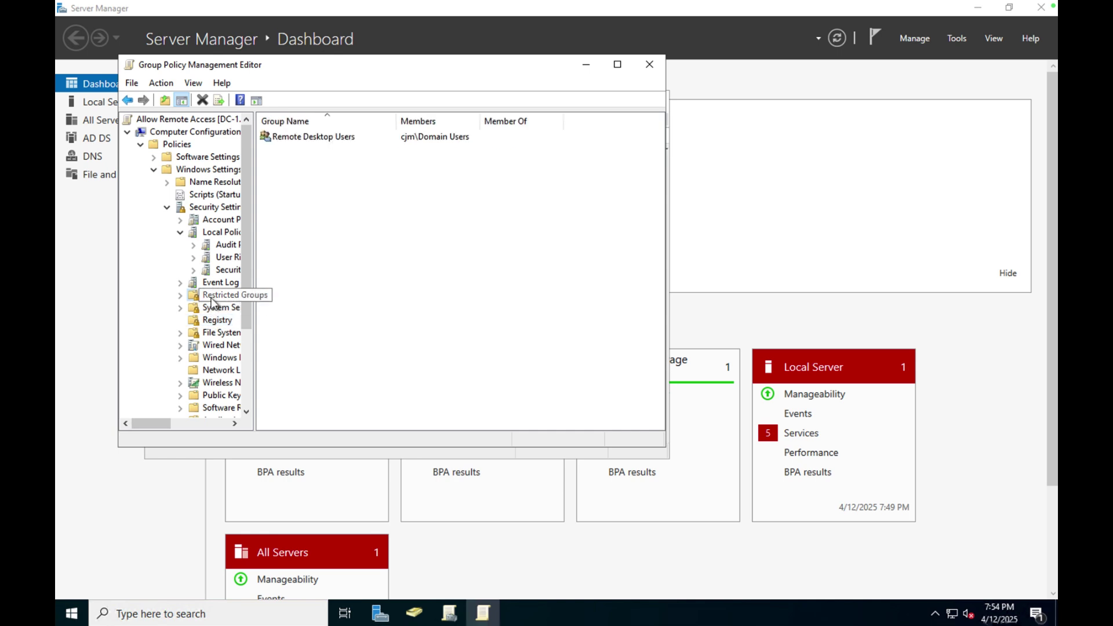
Check that Remote Desktop Users lists cjm\Domain Users, then cancel and bring Active Directory Users and Computers forward.
{"action": "left_click", "coordinate": [338, 138]}
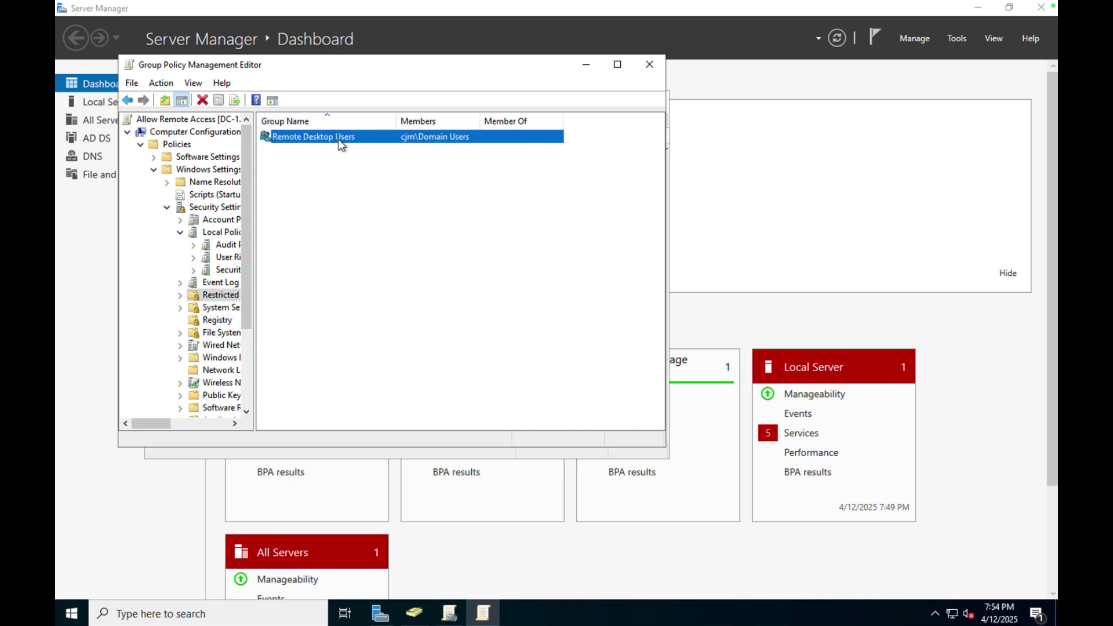
{"action": "right_click", "coordinate": [339, 140]}
{"action": "left_click", "coordinate": [357, 167]}
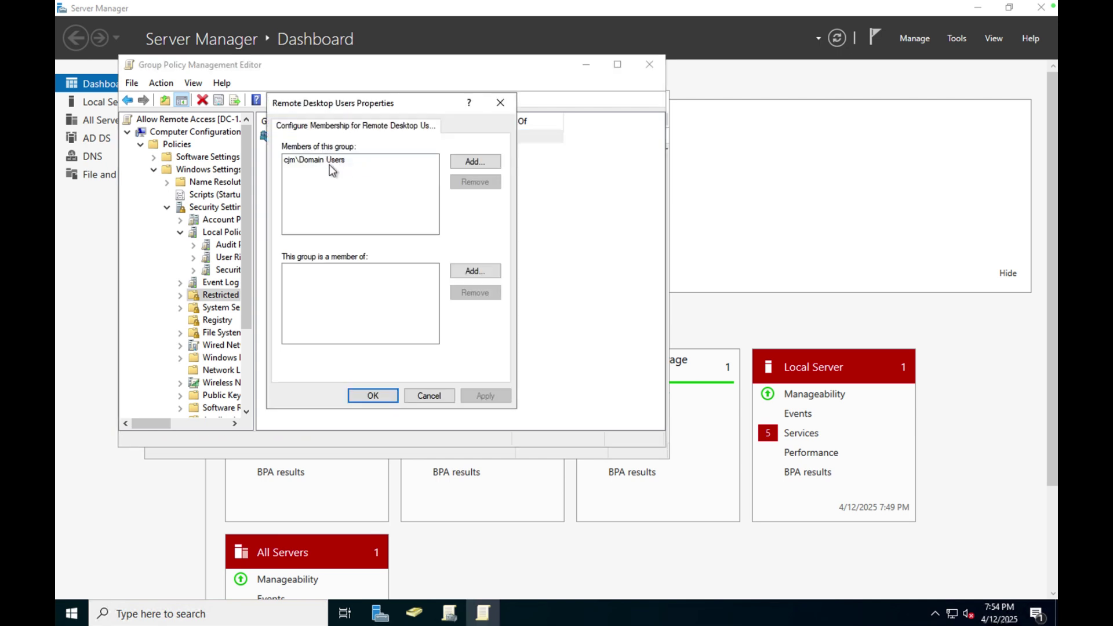
{"action": "key", "text": "ctrl+Left"}
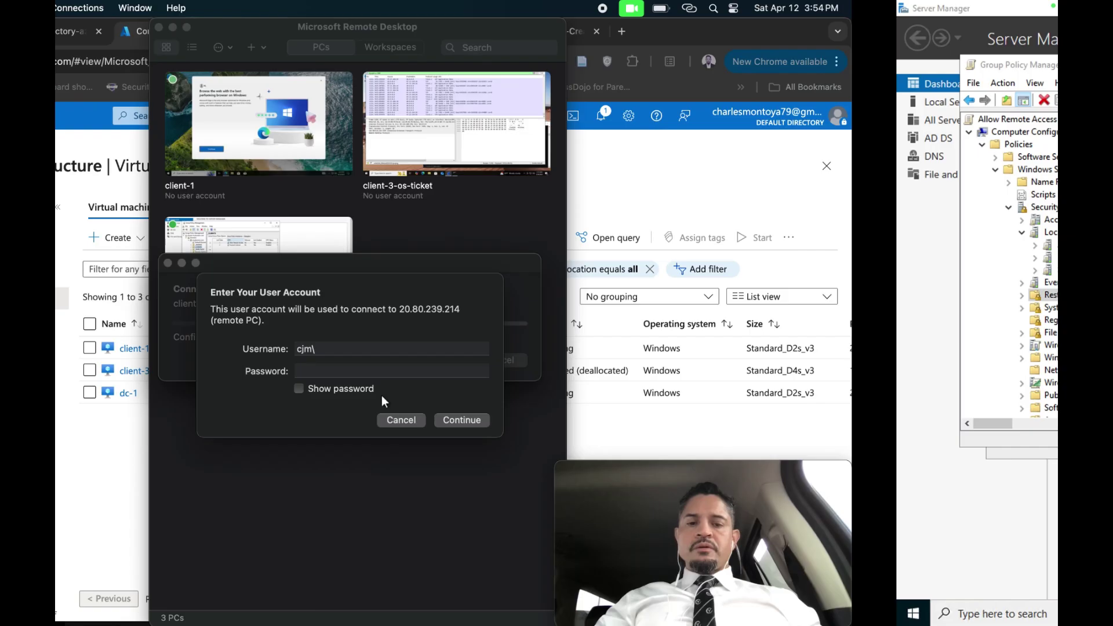
{"action": "type", "text": "\\"}
{"action": "key", "text": "ctrl+Right"}
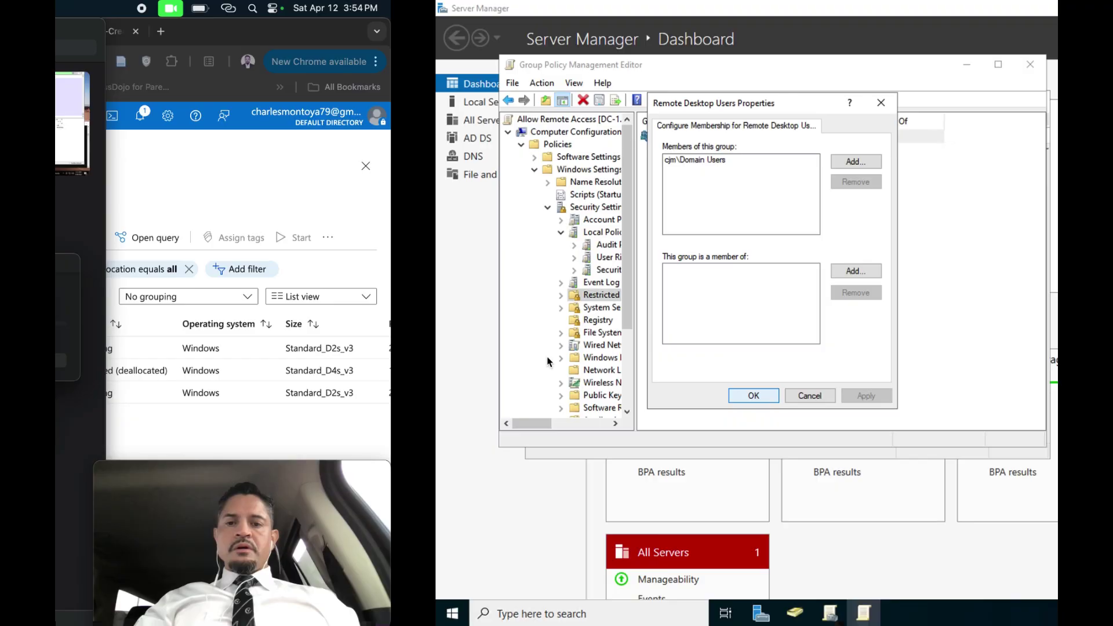
{"action": "left_click", "coordinate": [429, 395]}
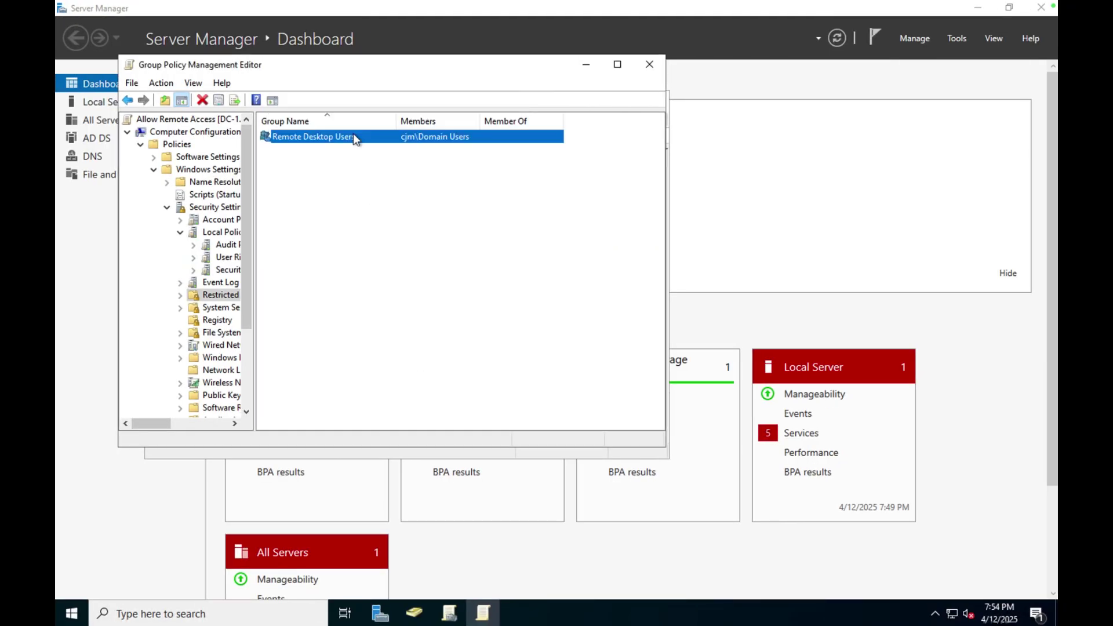
{"action": "left_click_drag", "start_coordinate": [360, 72], "coordinate": [737, 118]}
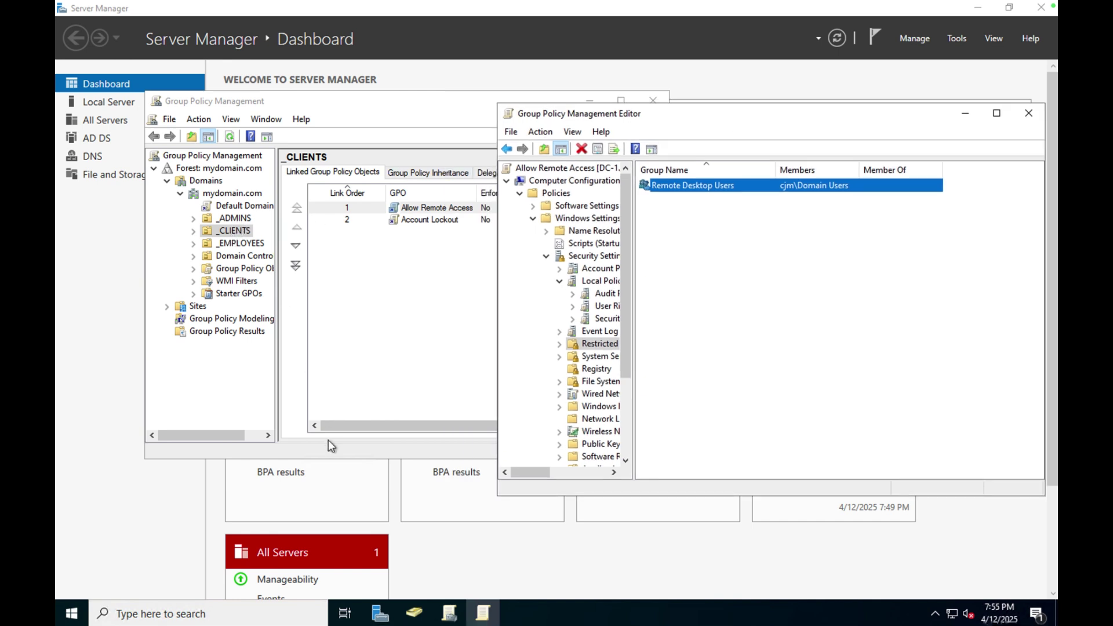
{"action": "left_click", "coordinate": [415, 614]}
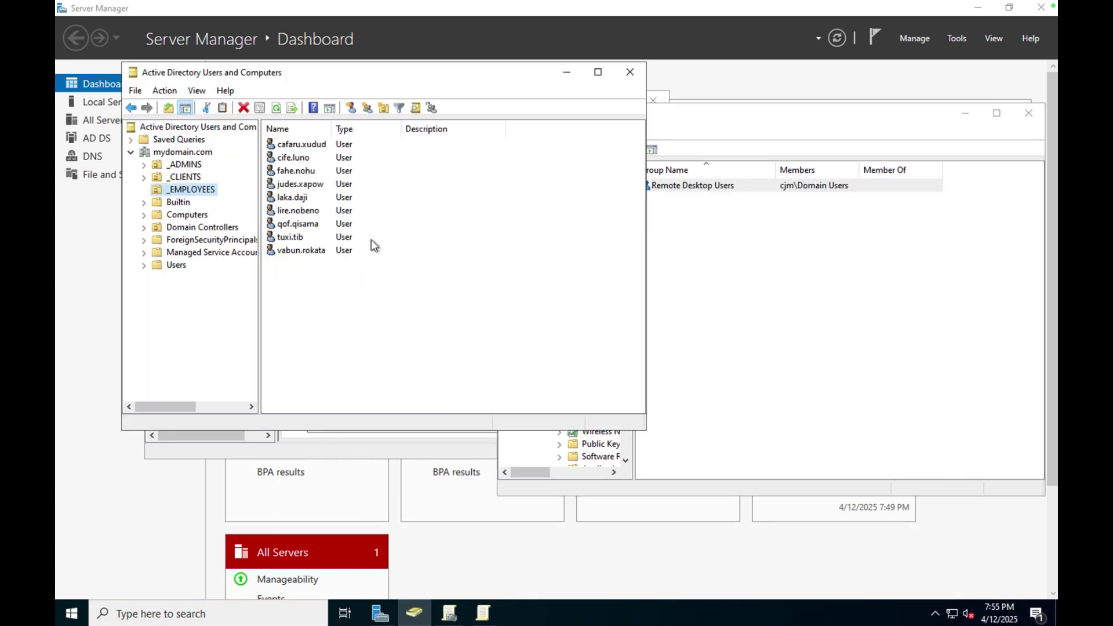
Try signing in to client-1 with the employee domain account and its password, accepting the certificate.
{"action": "key", "text": "ctrl+Left"}
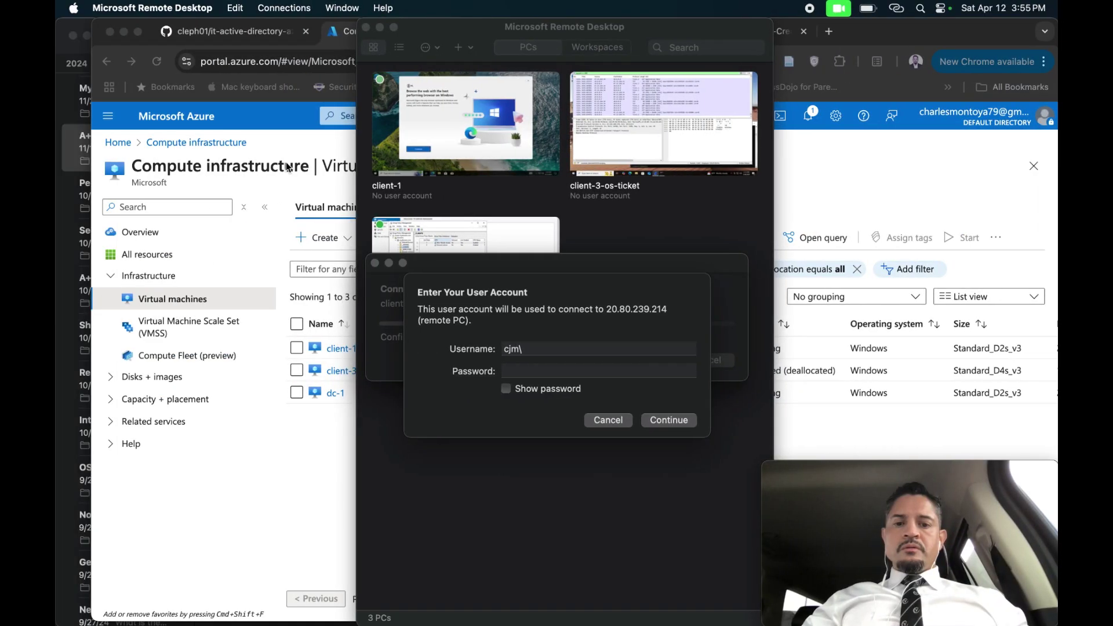
{"action": "type", "text": "cife"}
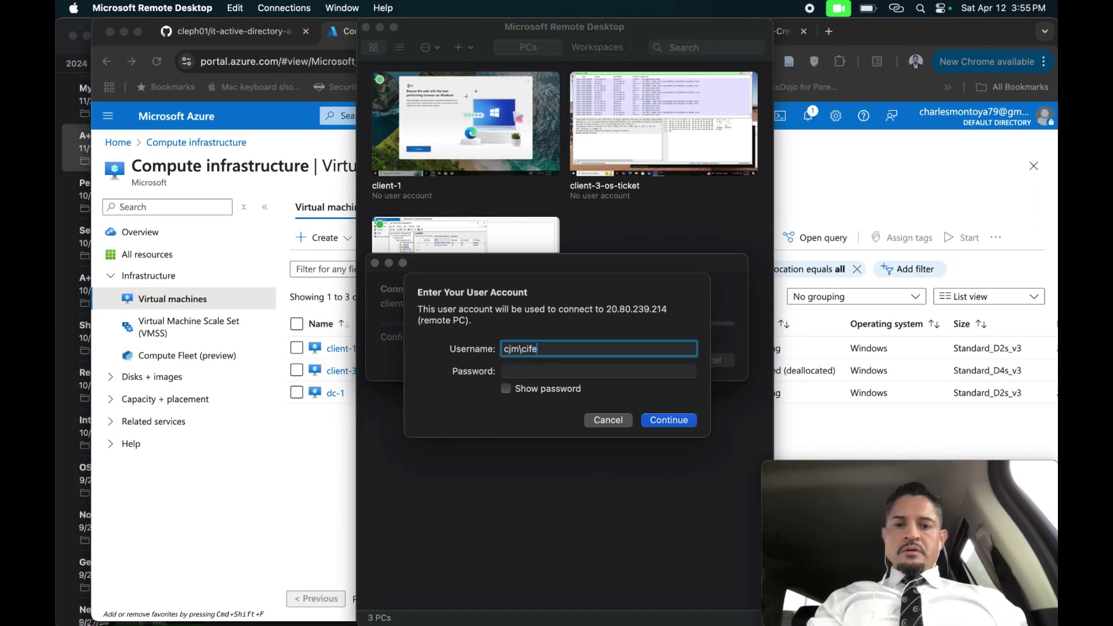
{"action": "type", "text": ".luno"}
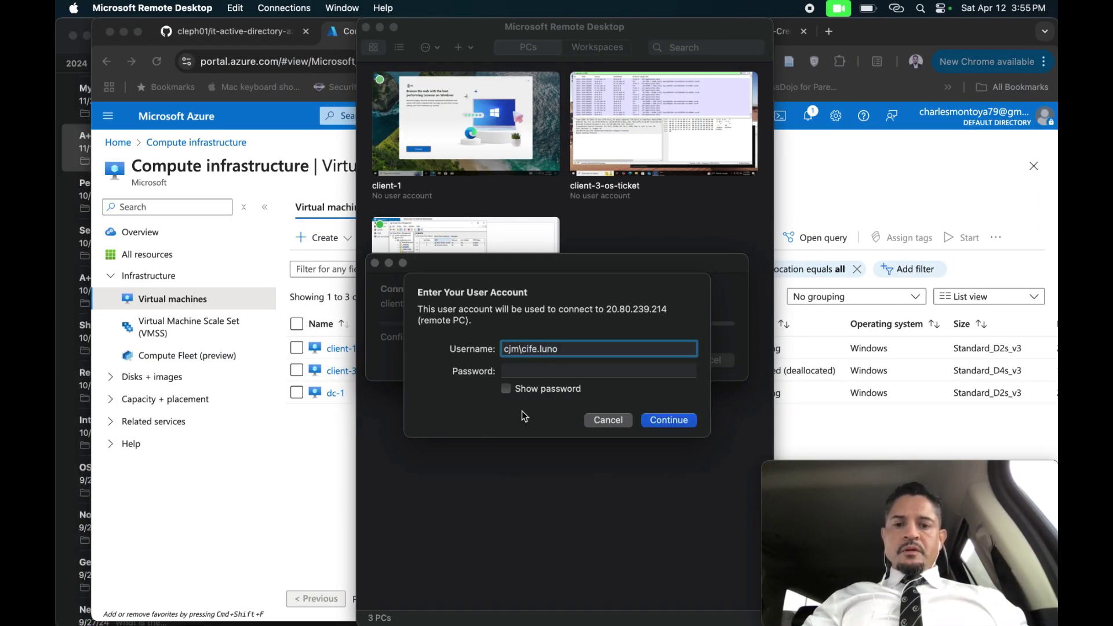
{"action": "left_click", "coordinate": [506, 389]}
{"action": "left_click", "coordinate": [517, 372]}
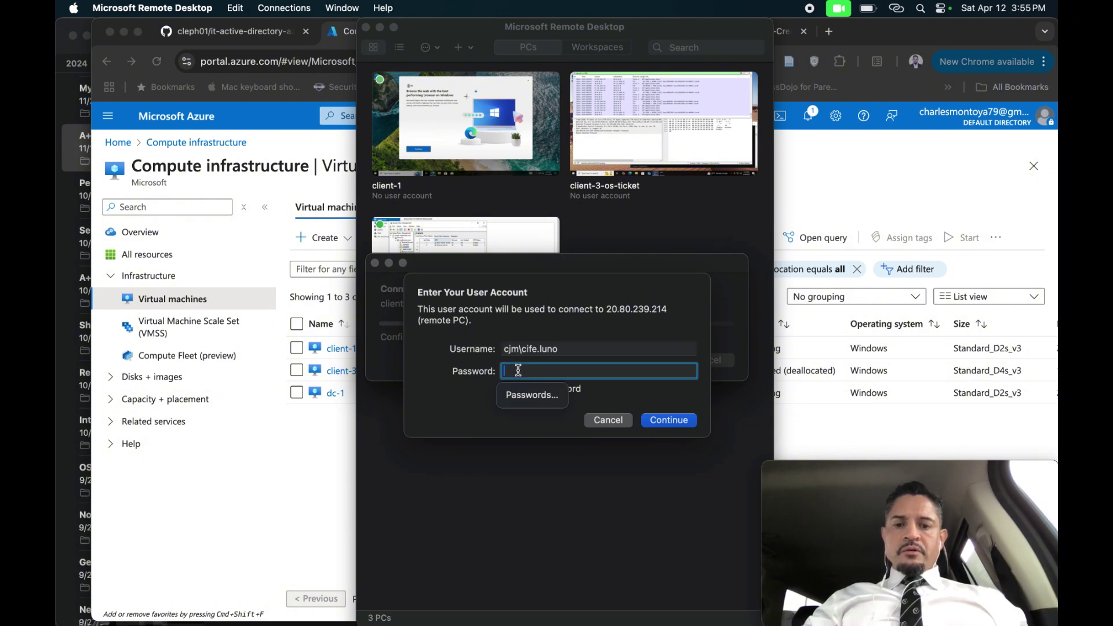
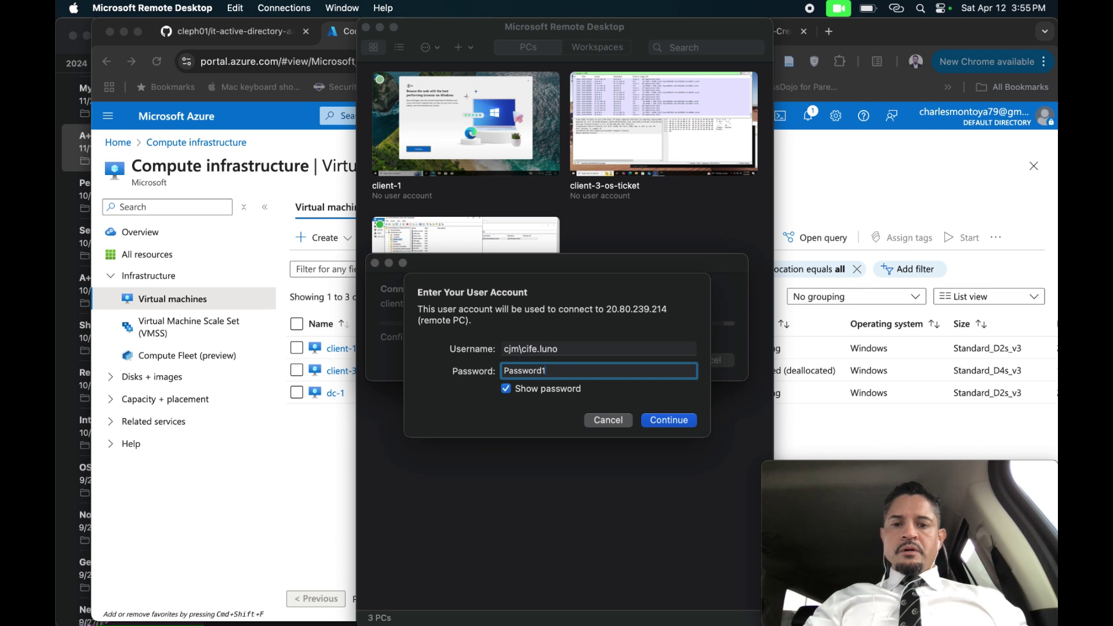
{"action": "key", "text": "Return"}
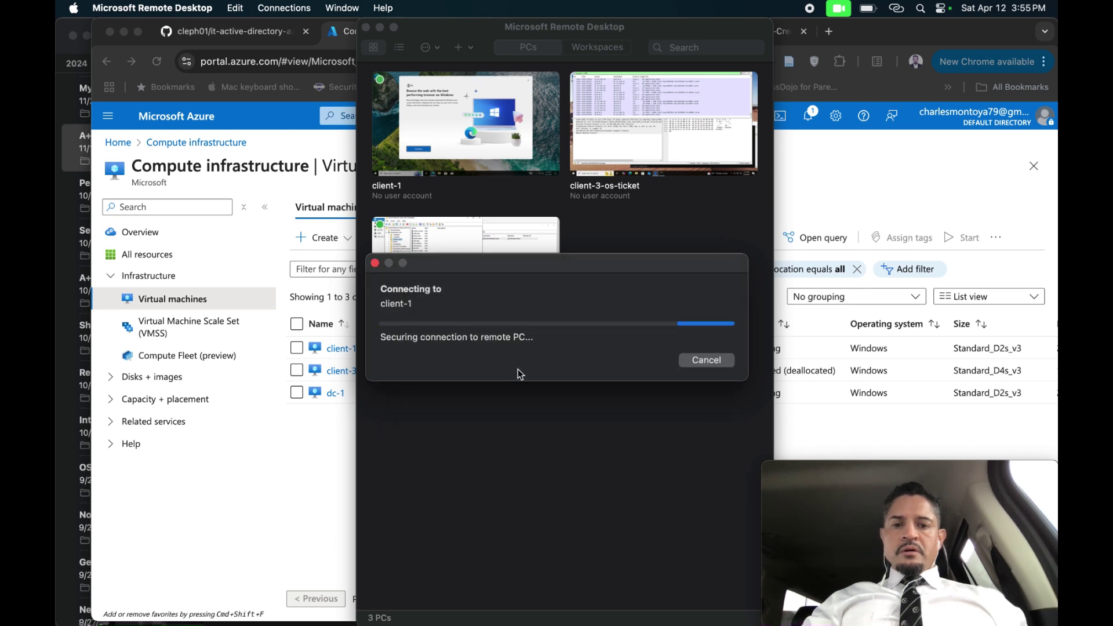
{"action": "left_click", "coordinate": [720, 369]}
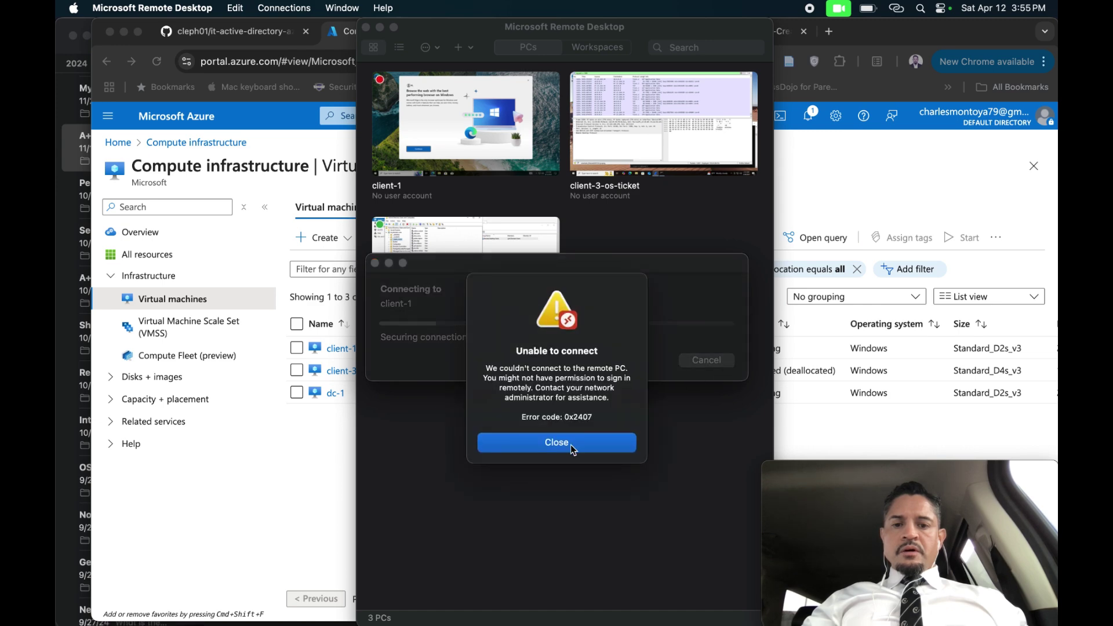
Dismiss the unable-to-connect error and return to the remote PCs list.
{"action": "left_click", "coordinate": [572, 445]}
{"action": "key", "text": "ctrl+Right"}
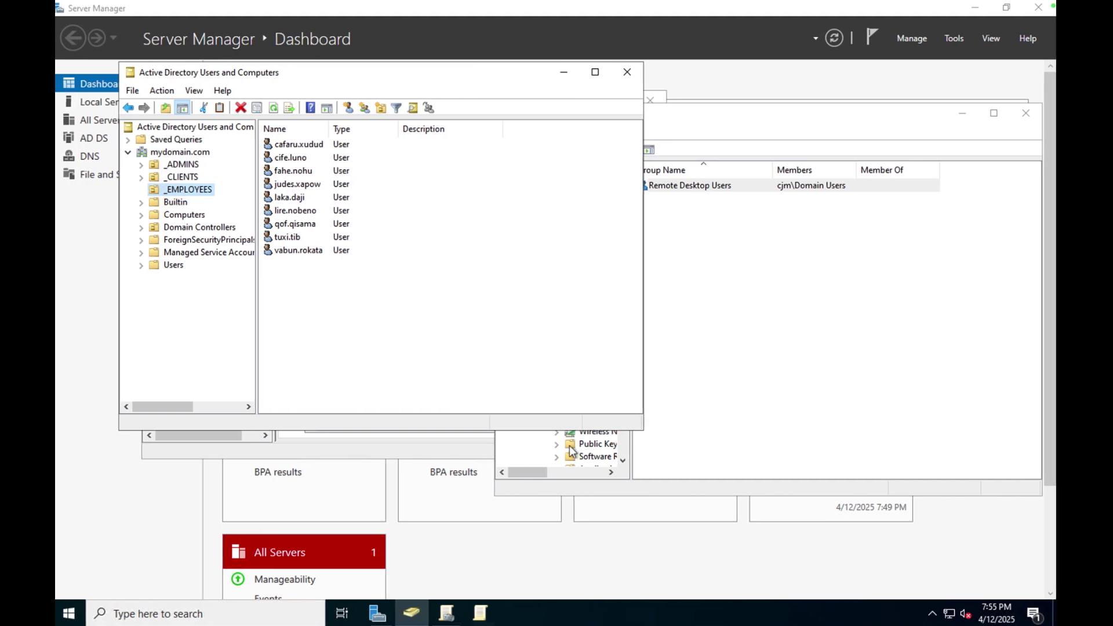
{"action": "key", "text": "ctrl+Left"}
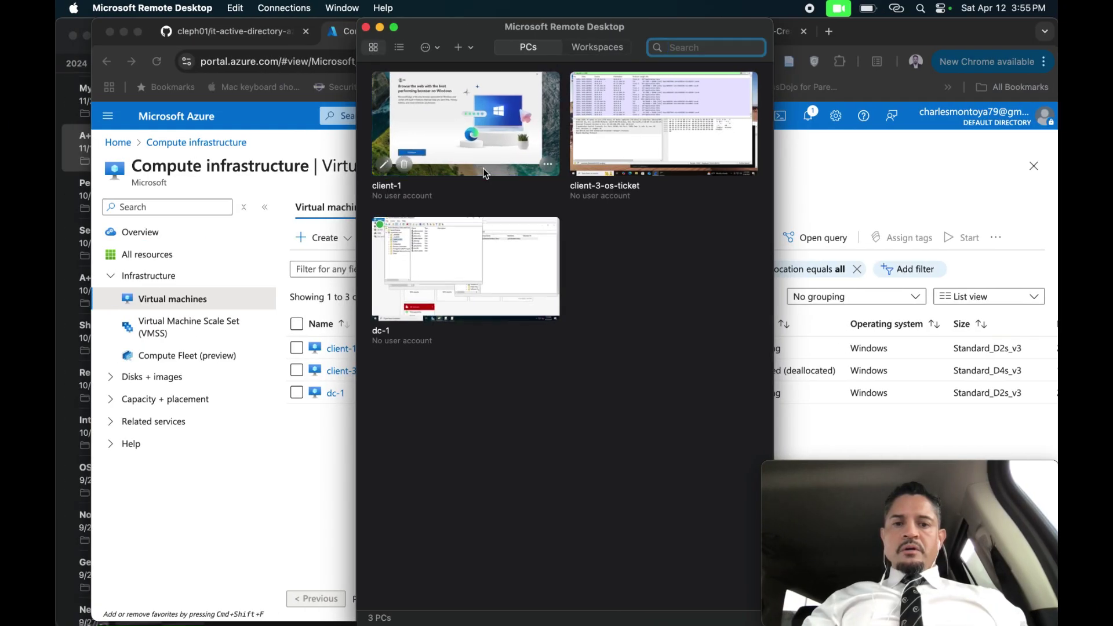
Sign in to client-1 with the administrator account, fixing a password typo, and accept the certificate.
{"action": "double_click", "coordinate": [482, 168]}
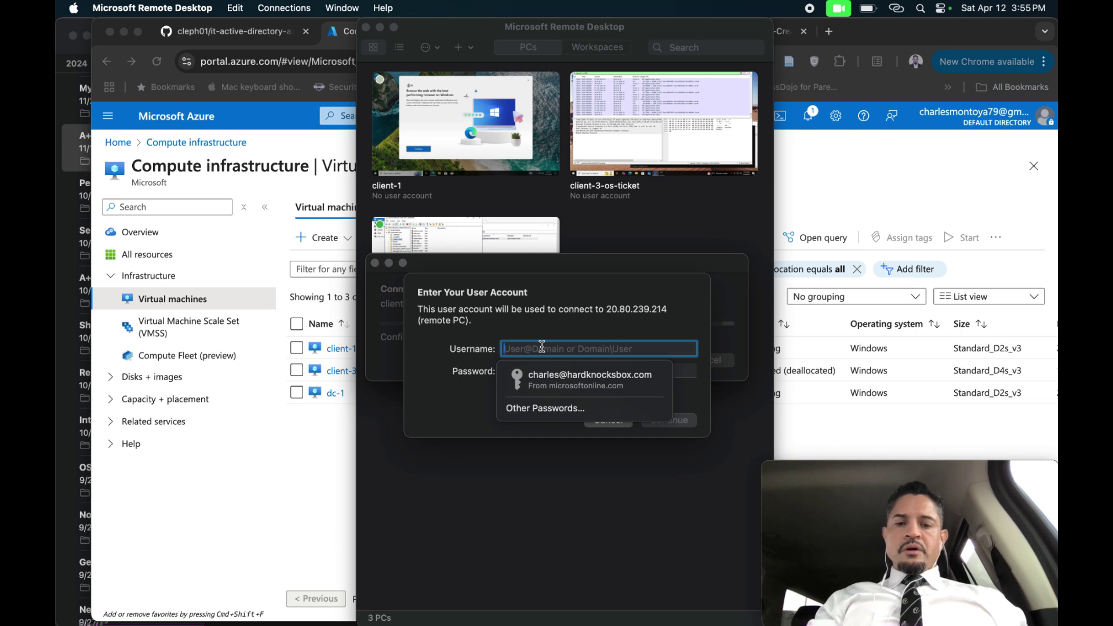
{"action": "type", "text": "j"}
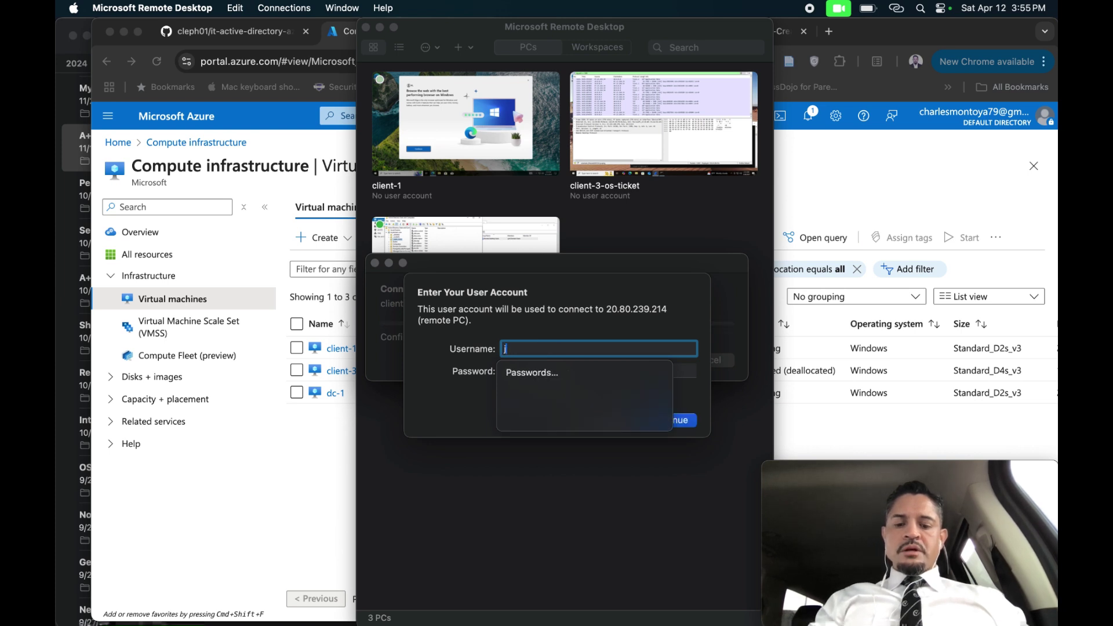
{"action": "type", "text": "ane_admin"}
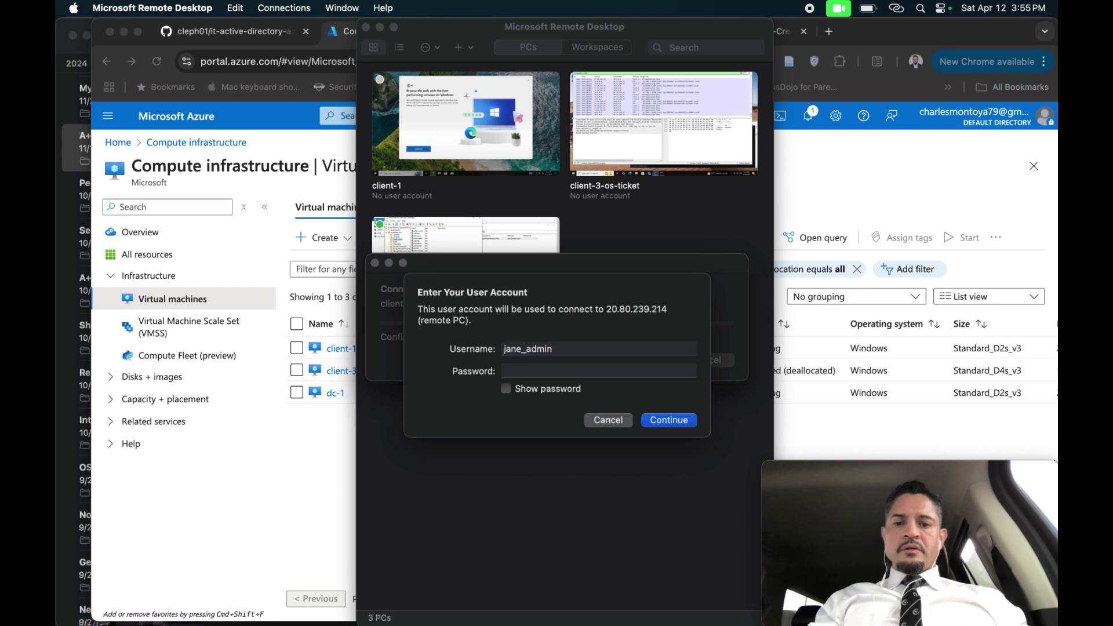
{"action": "left_click", "coordinate": [599, 371]}
{"action": "type", "text": "••••••"}
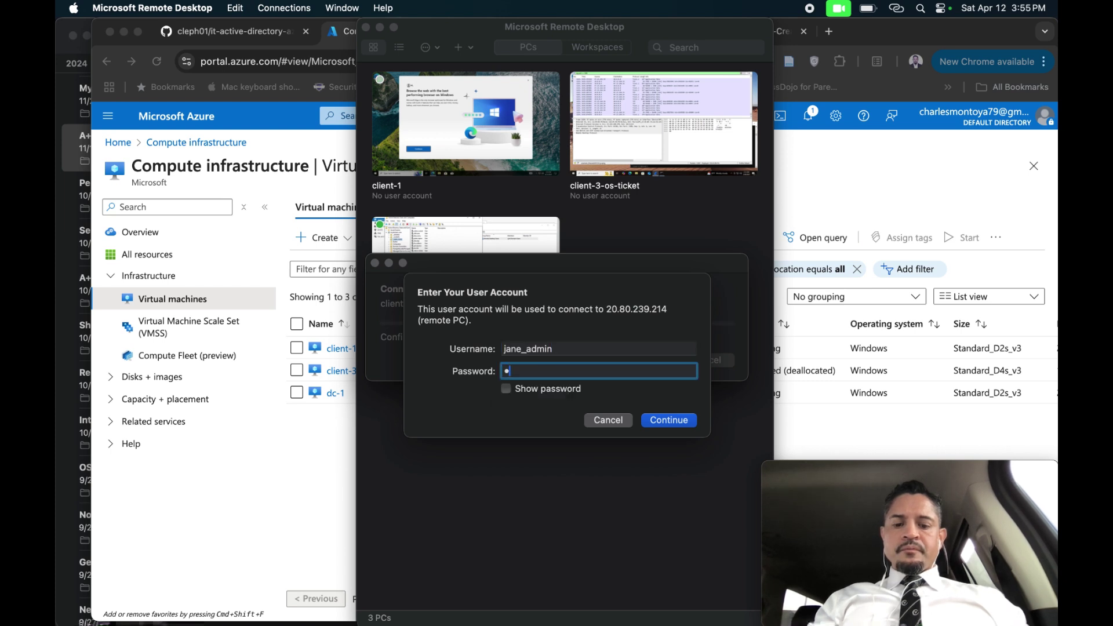
{"action": "type", "text": "••••••"}
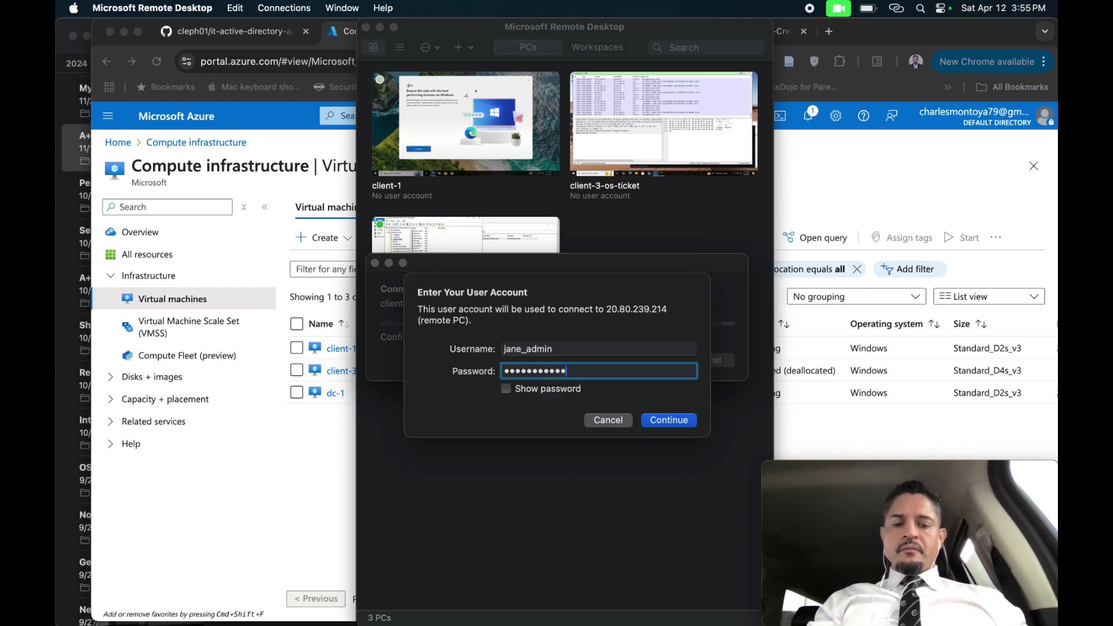
{"action": "left_click", "coordinate": [508, 391]}
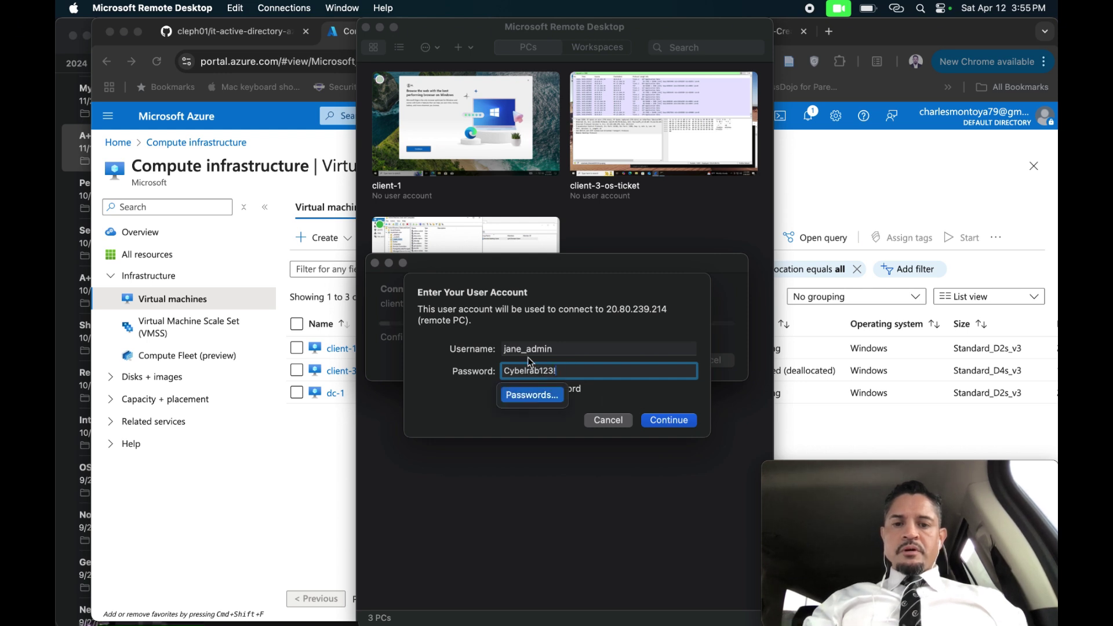
{"action": "left_click", "coordinate": [524, 369]}
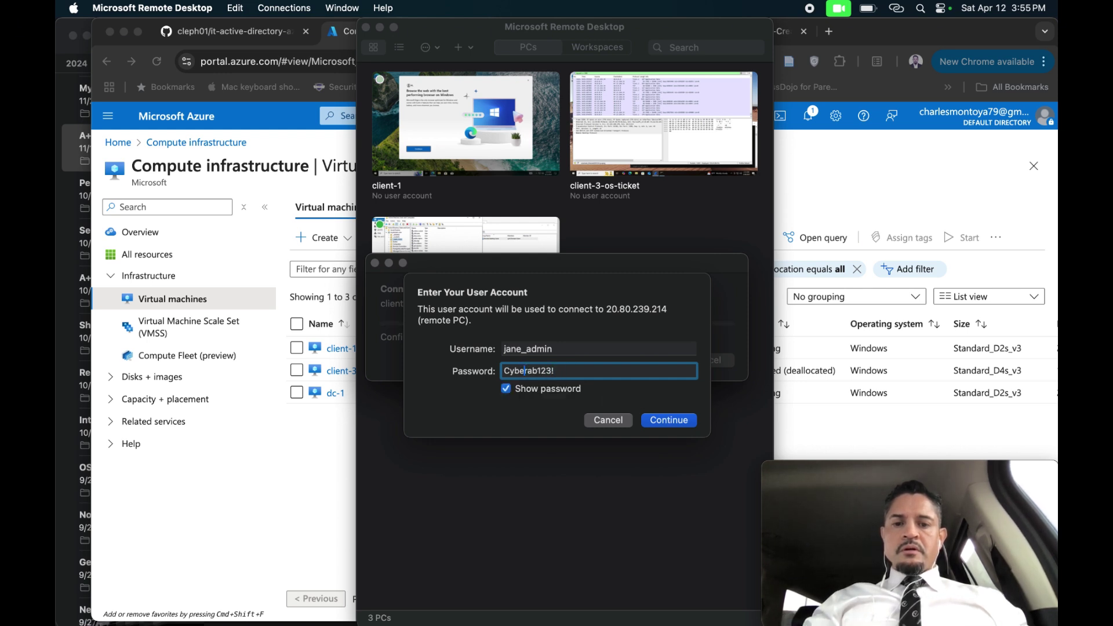
{"action": "type", "text": "l"}
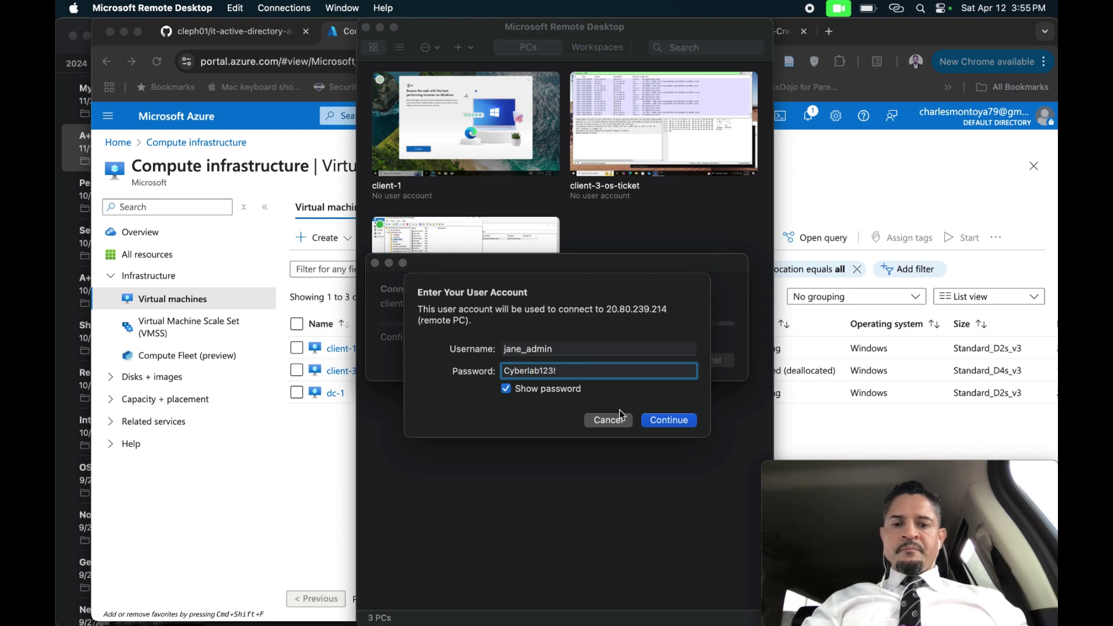
{"action": "left_click", "coordinate": [656, 420]}
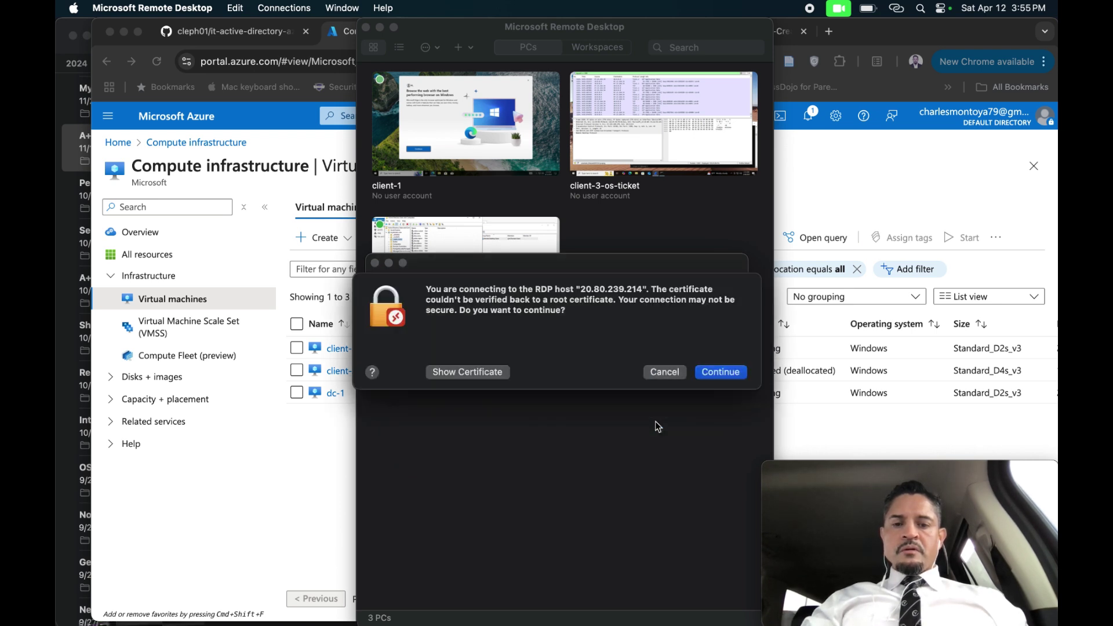
{"action": "left_click", "coordinate": [714, 374]}
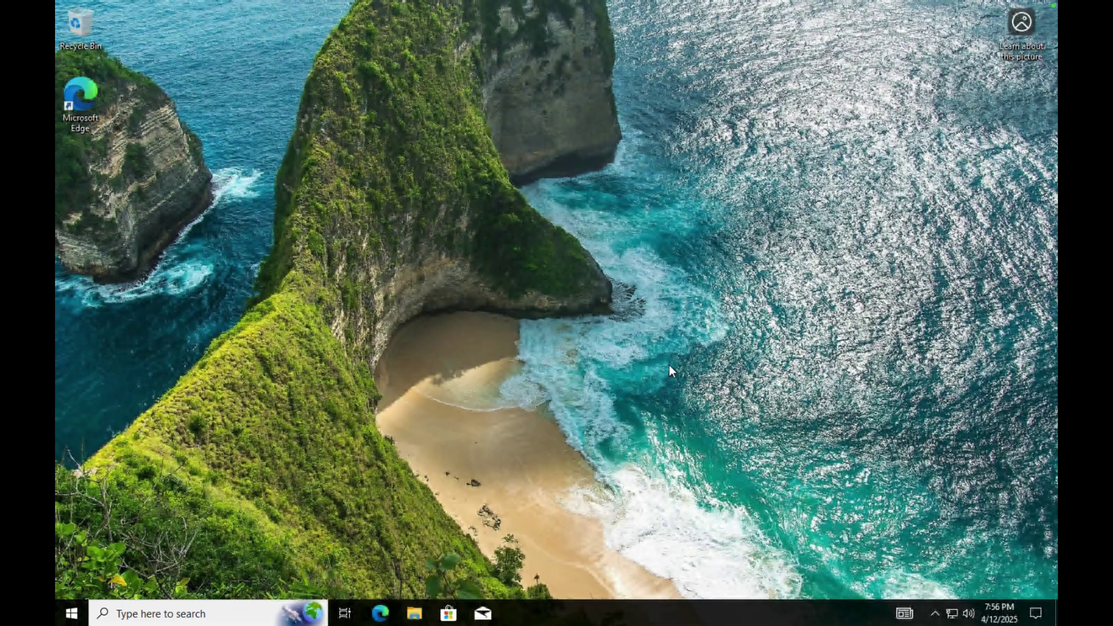
Run gpupdate /force from an administrator Command Prompt on client-1.
{"action": "left_click", "coordinate": [184, 614]}
{"action": "type", "text": "cm"}
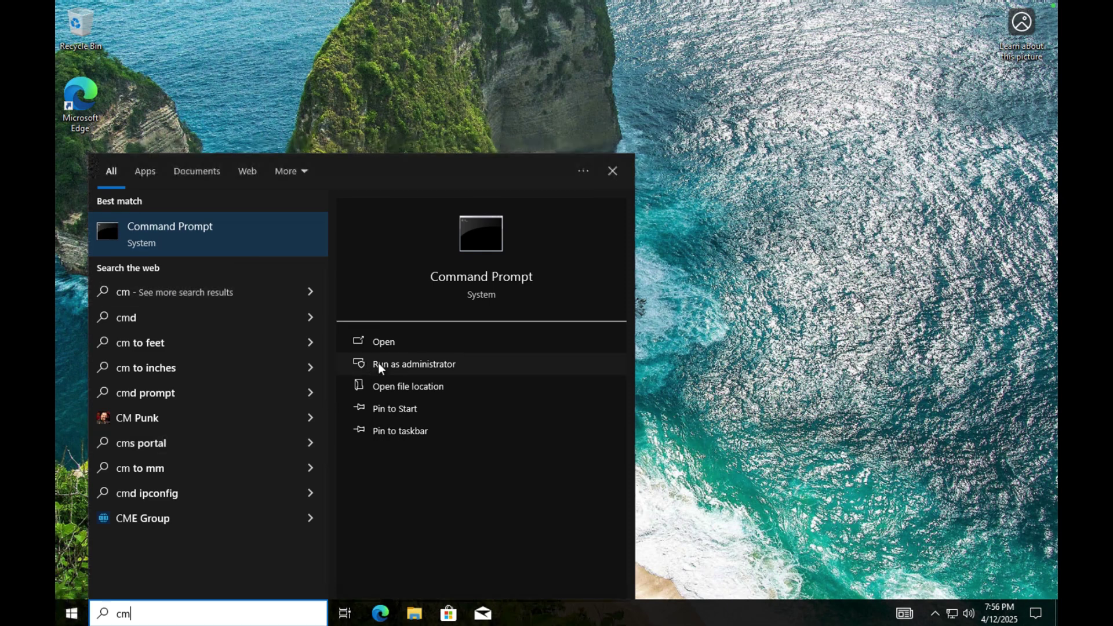
{"action": "left_click", "coordinate": [378, 364]}
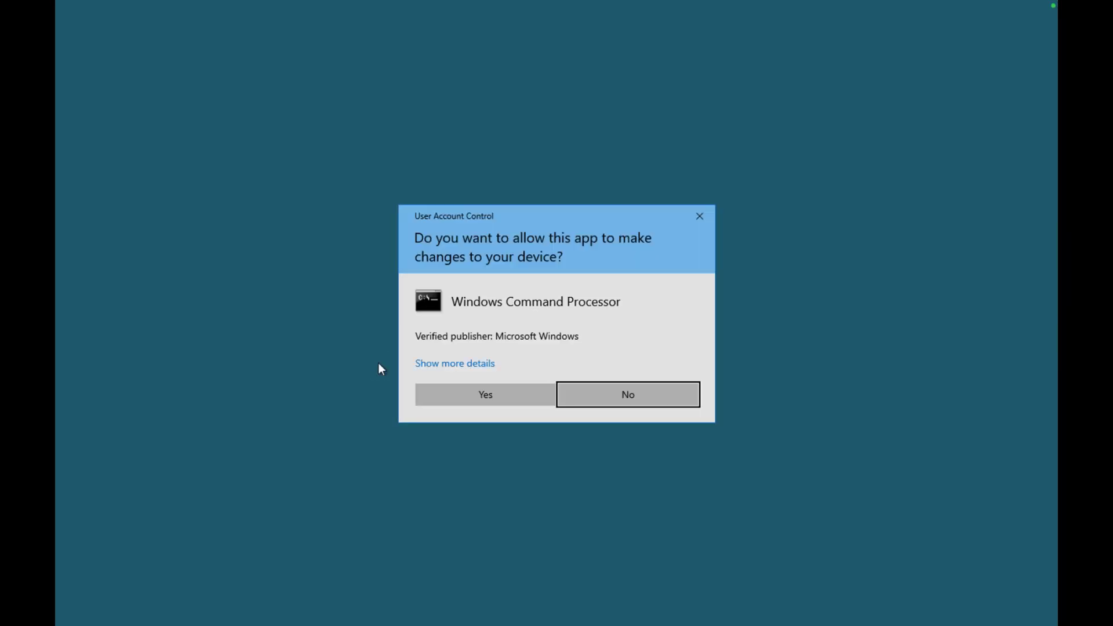
{"action": "left_click", "coordinate": [485, 395]}
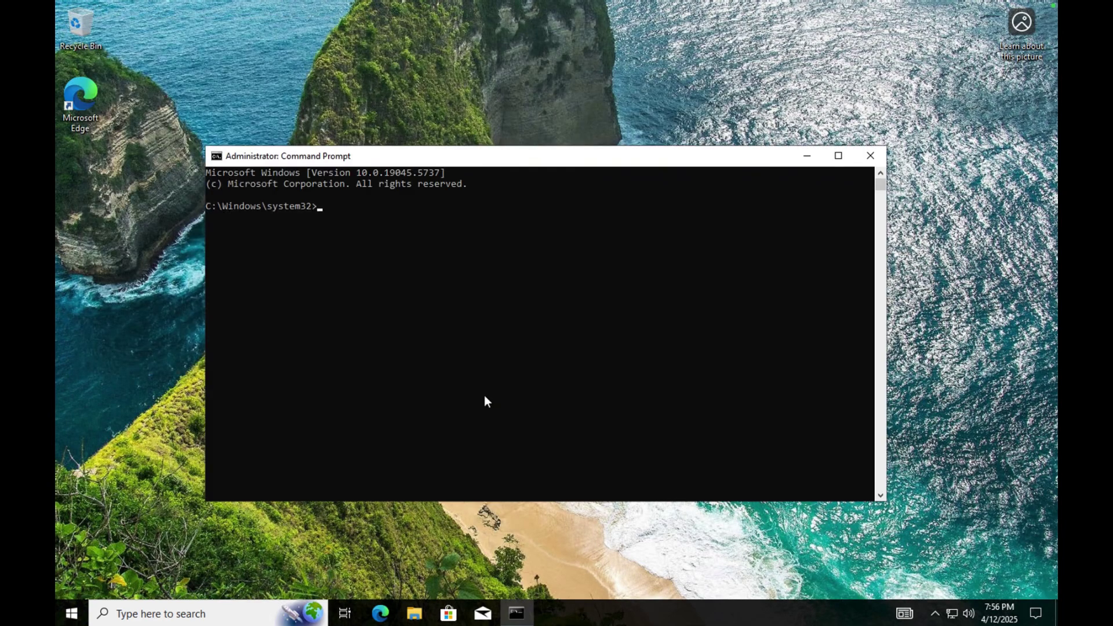
{"action": "type", "text": "gpupdate /force"}
{"action": "key", "text": "Return"}
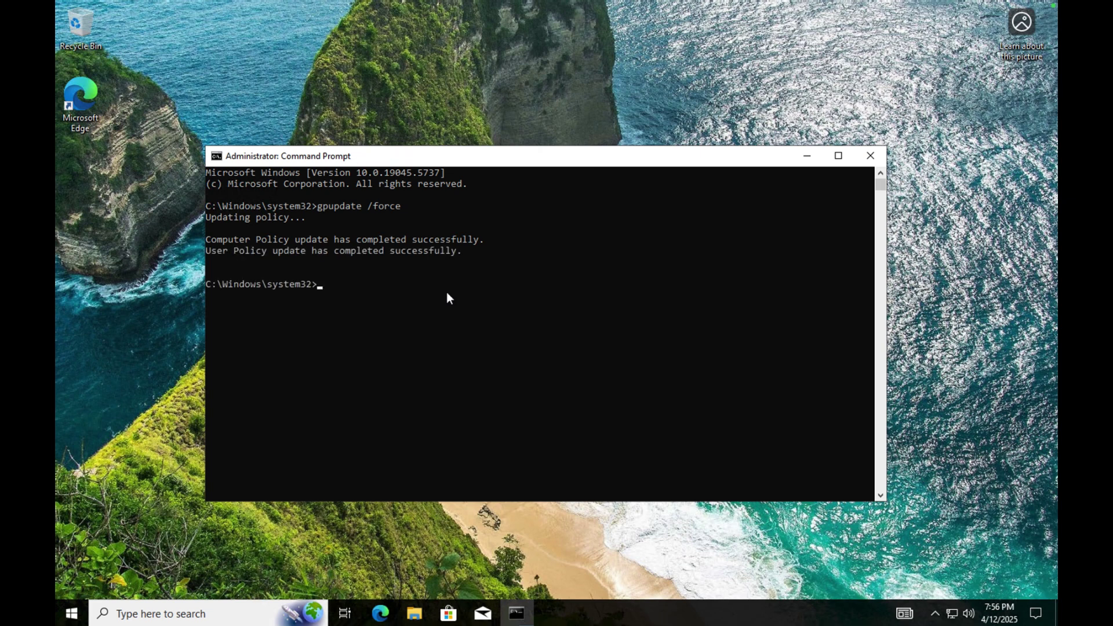
{"action": "key", "text": "ctrl+Left"}
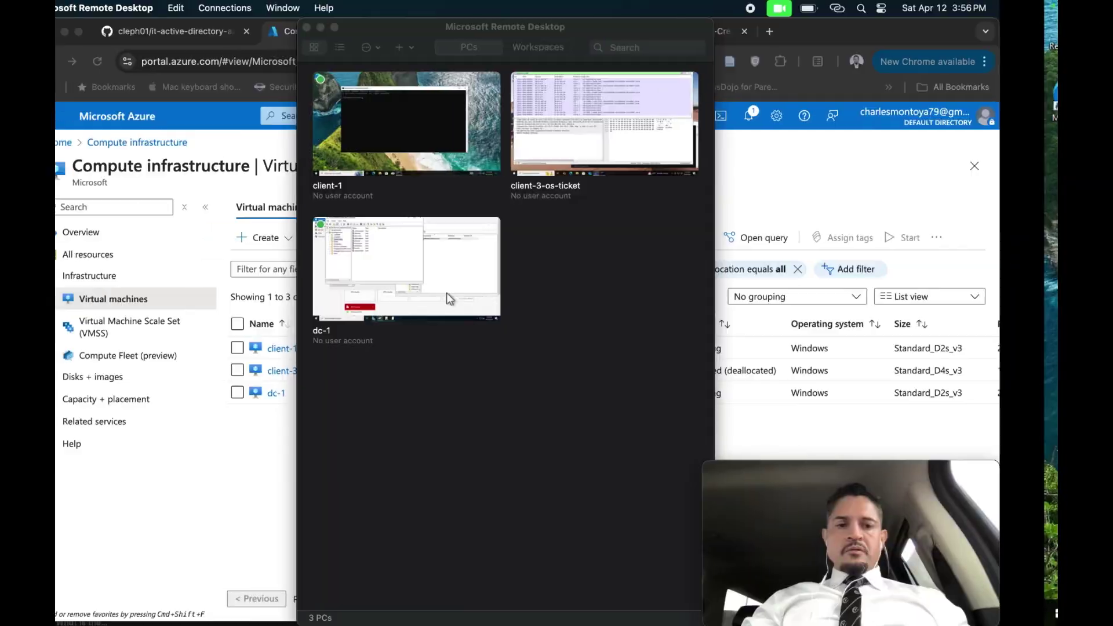
{"action": "key", "text": "ctrl+Right"}
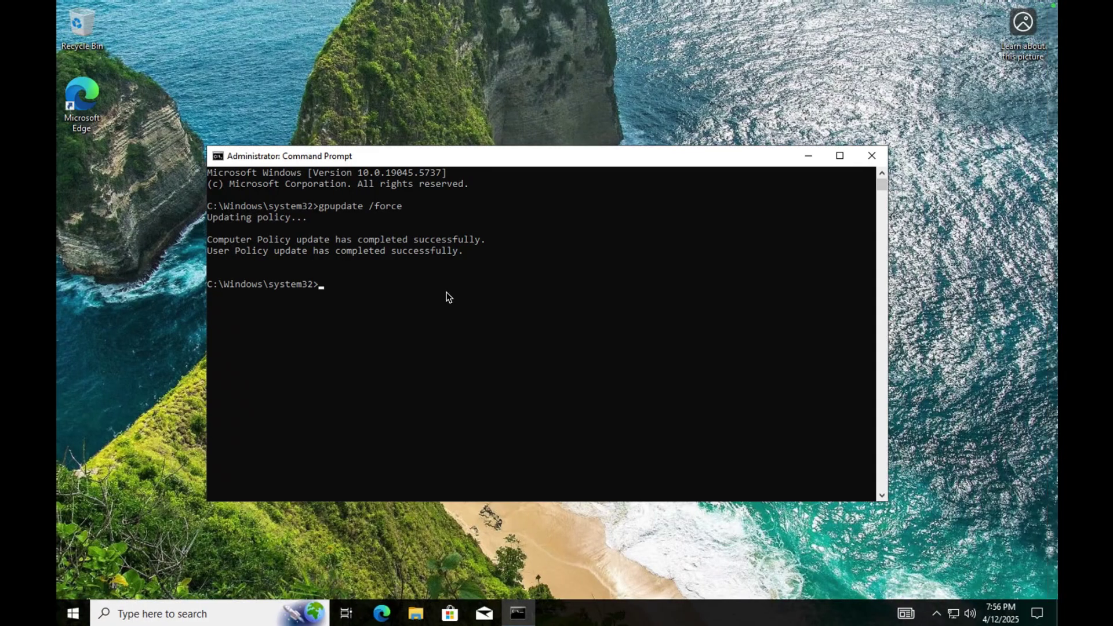
Sign the administrator out of client-1, then reconnect to client-1 from the saved PCs list.
{"action": "left_click", "coordinate": [72, 616]}
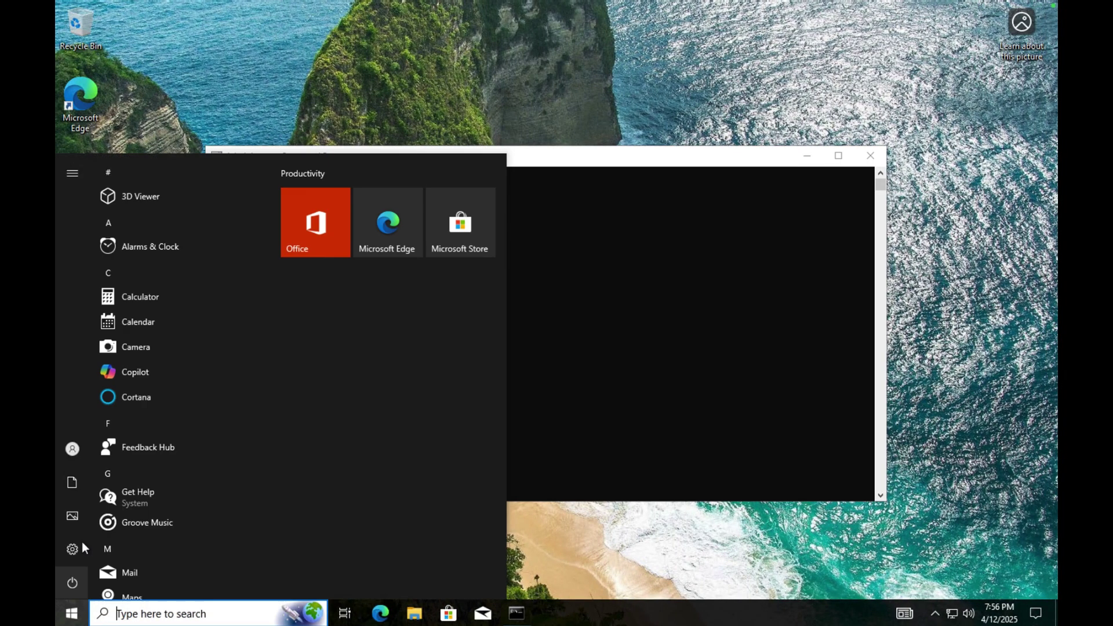
{"action": "left_click", "coordinate": [75, 449]}
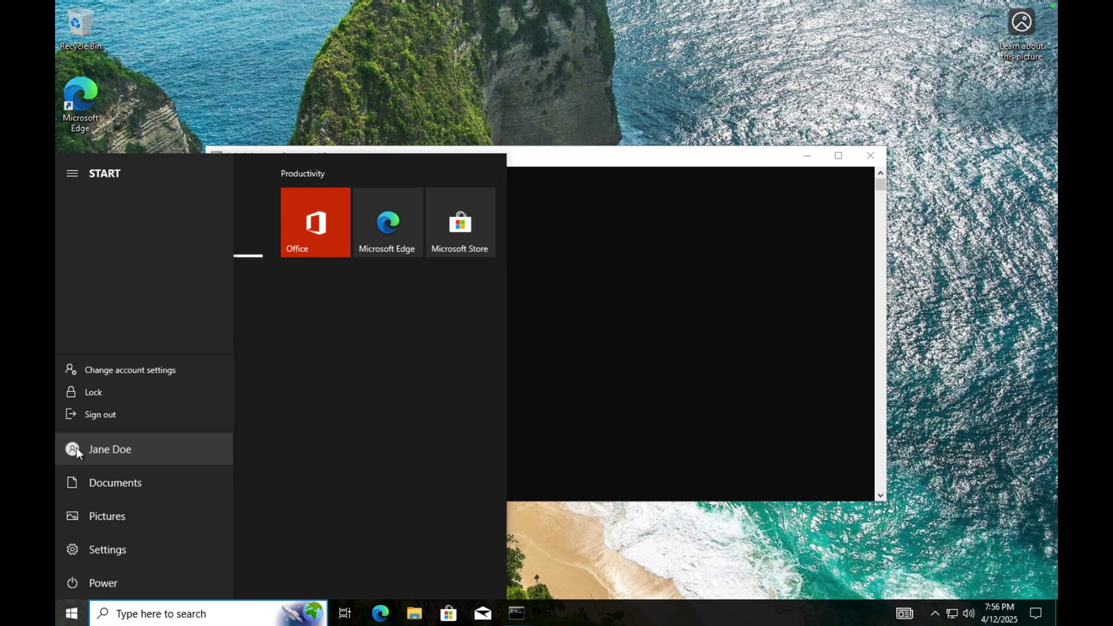
{"action": "left_click", "coordinate": [87, 416]}
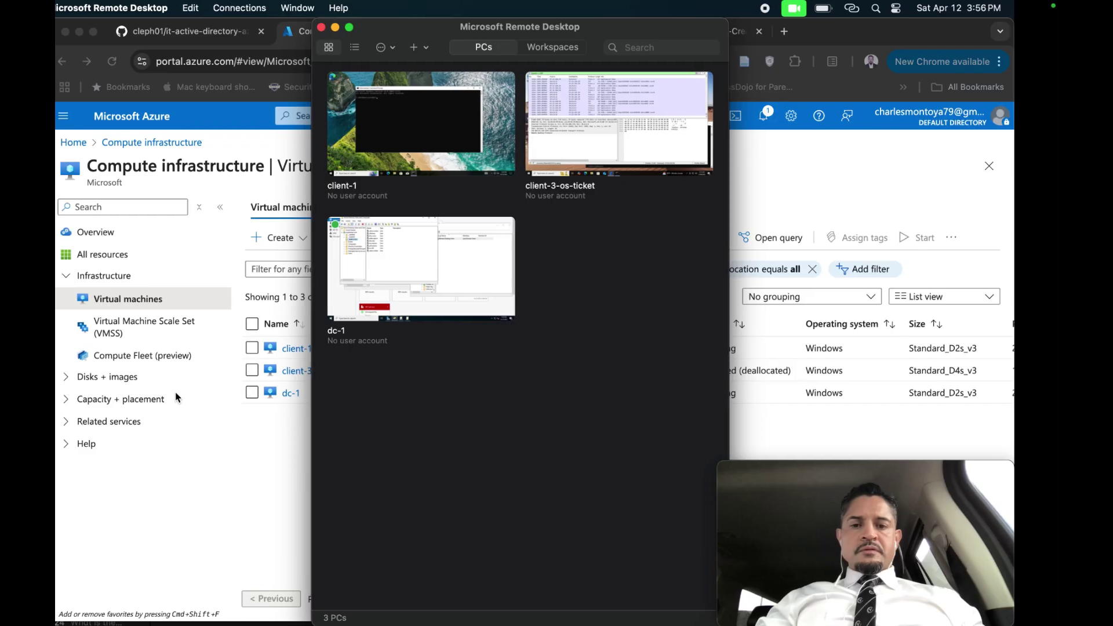
{"action": "key", "text": "ctrl+Right"}
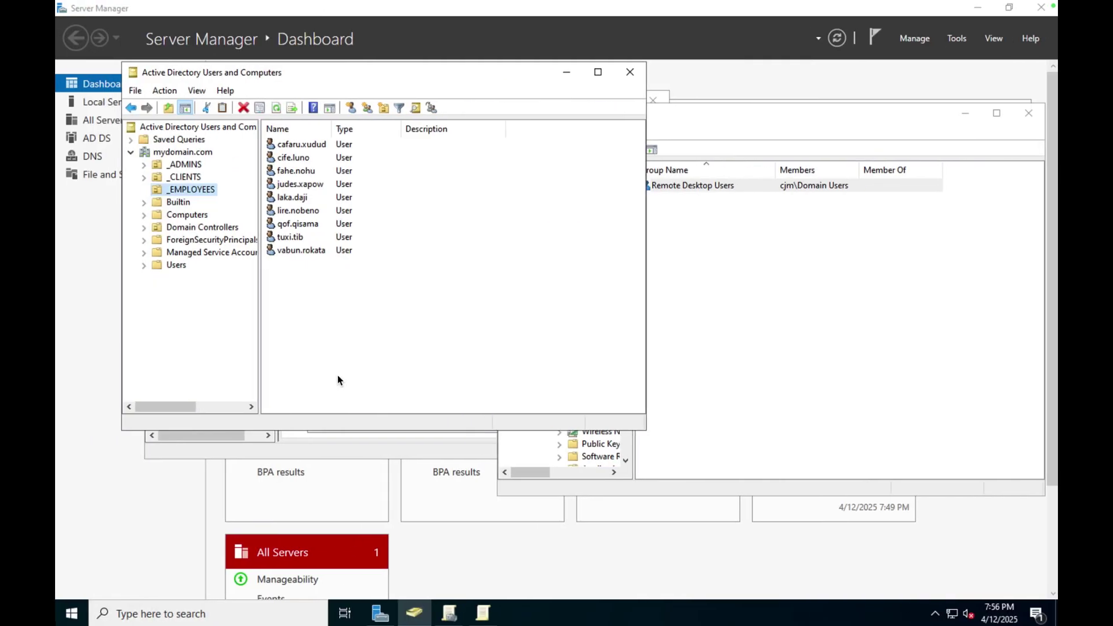
{"action": "key", "text": "ctrl+Left"}
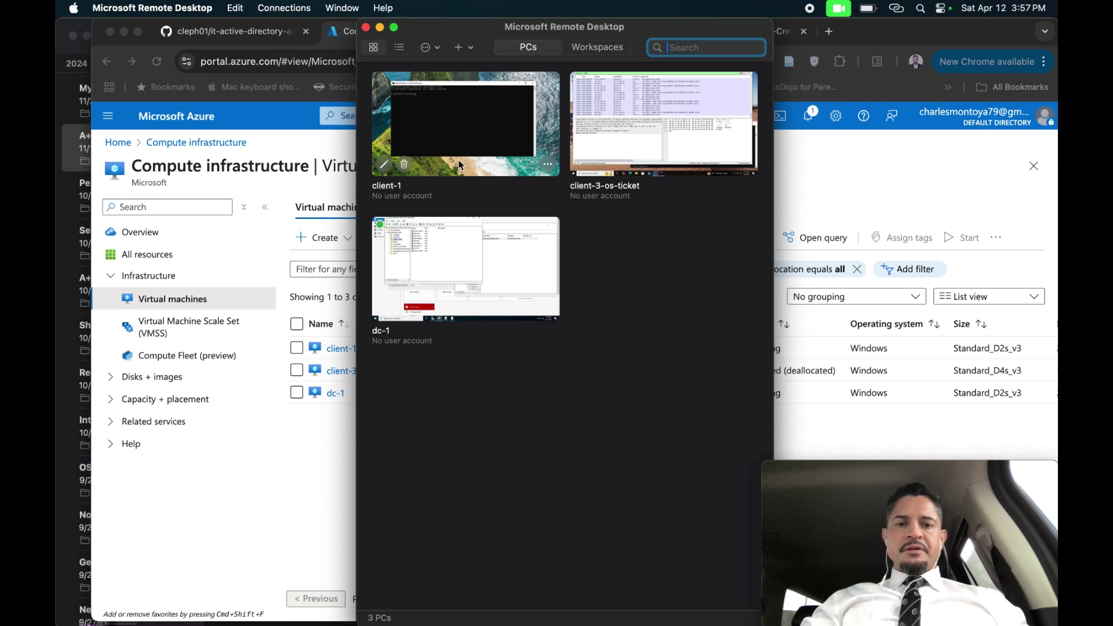
{"action": "double_click", "coordinate": [461, 165]}
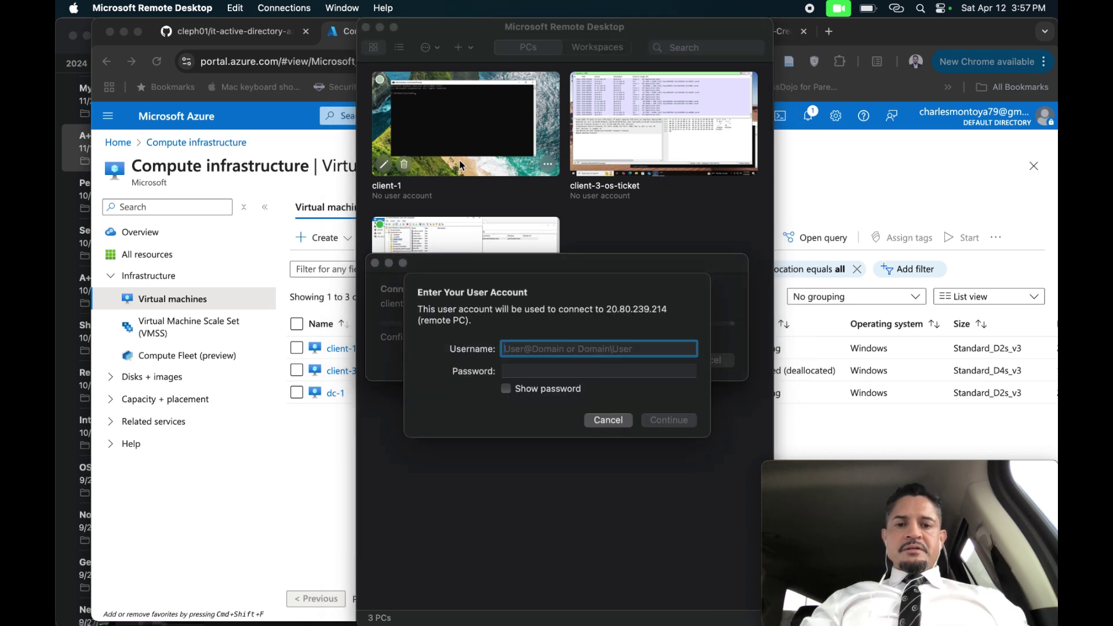
Enter the cjm domain employee account and its password for client-1, then accept the certificate warning.
{"action": "type", "text": "cjm\\"}
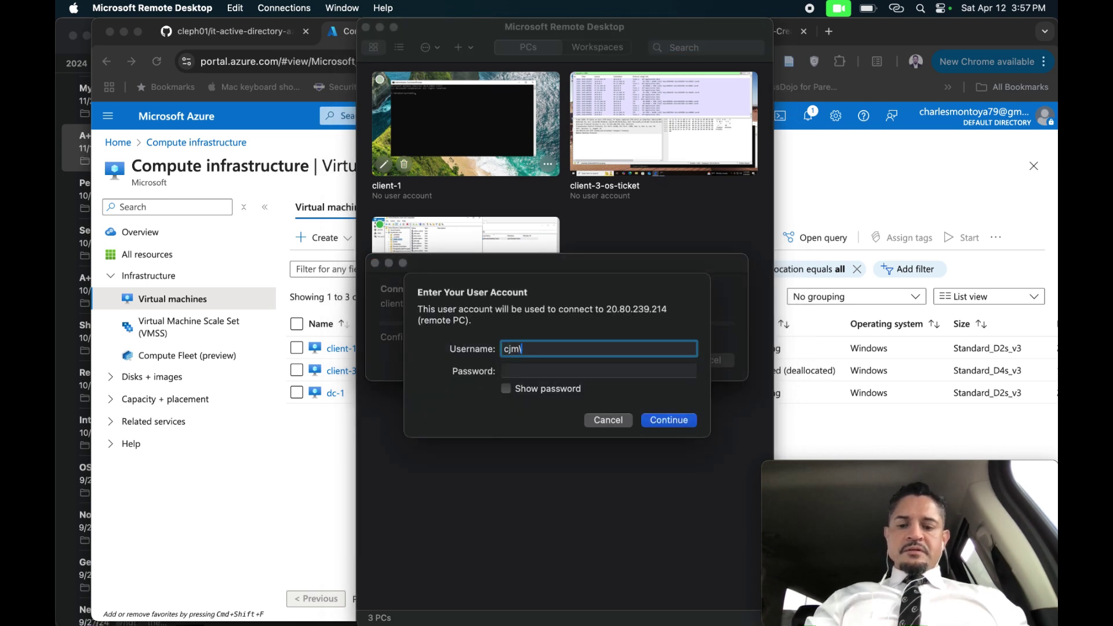
{"action": "type", "text": "cife.luno"}
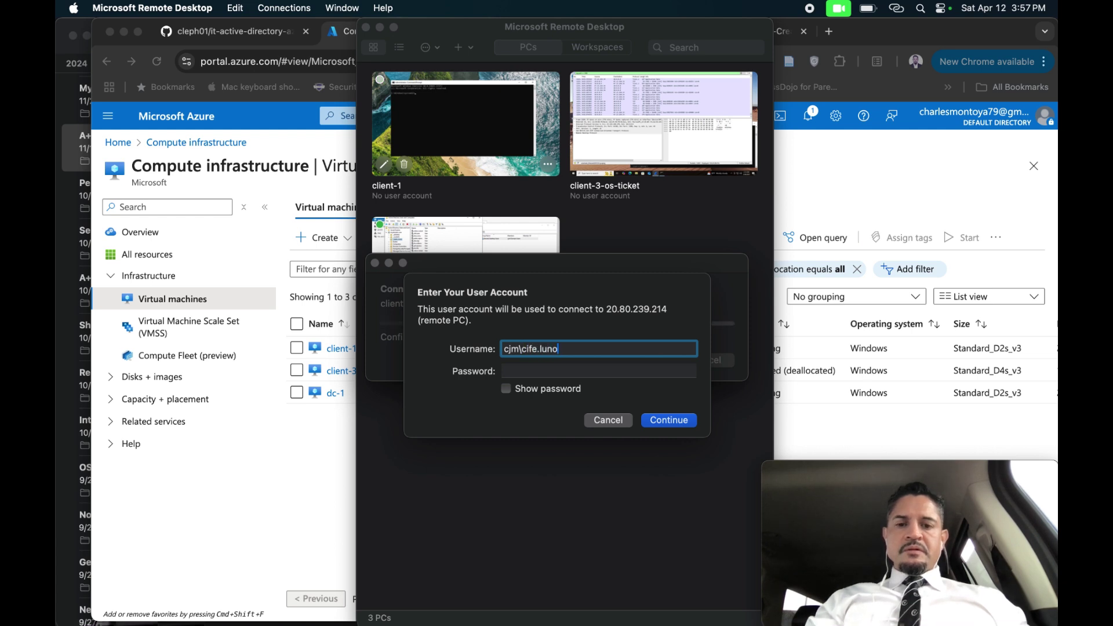
{"action": "key", "text": "Tab"}
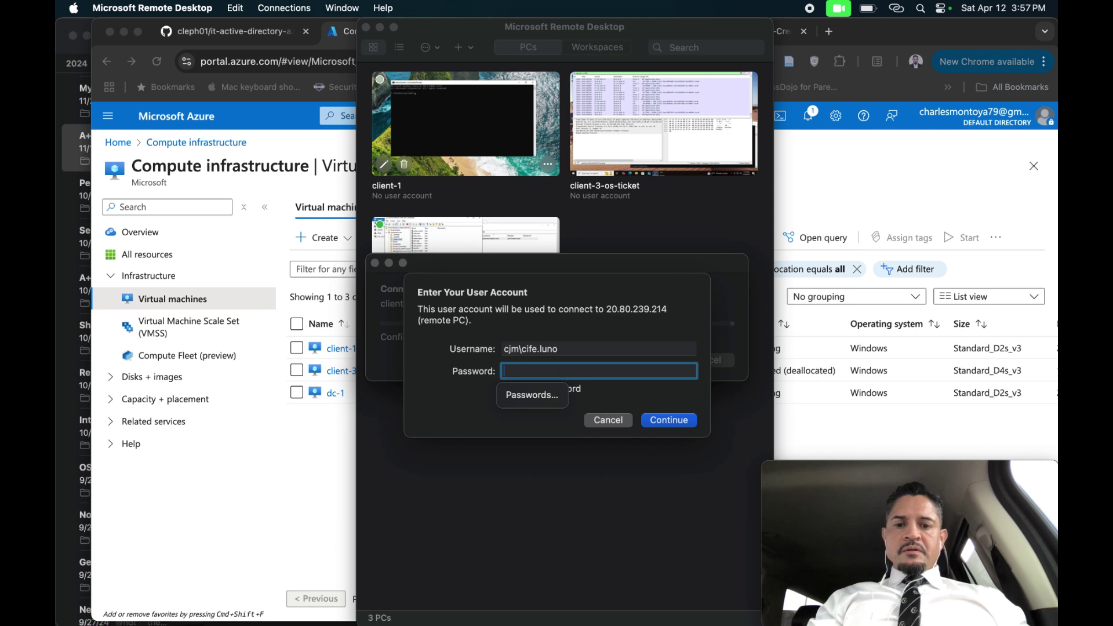
{"action": "left_click", "coordinate": [569, 348]}
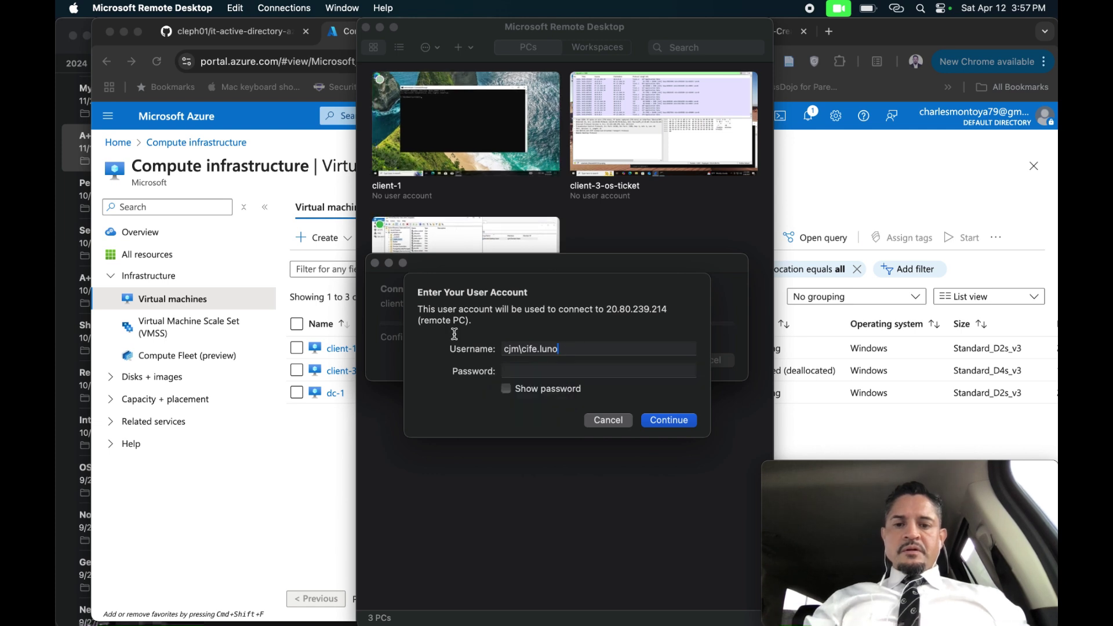
{"action": "key", "text": "super+a"}
{"action": "key", "text": "super+c"}
{"action": "key", "text": "BackSpace"}
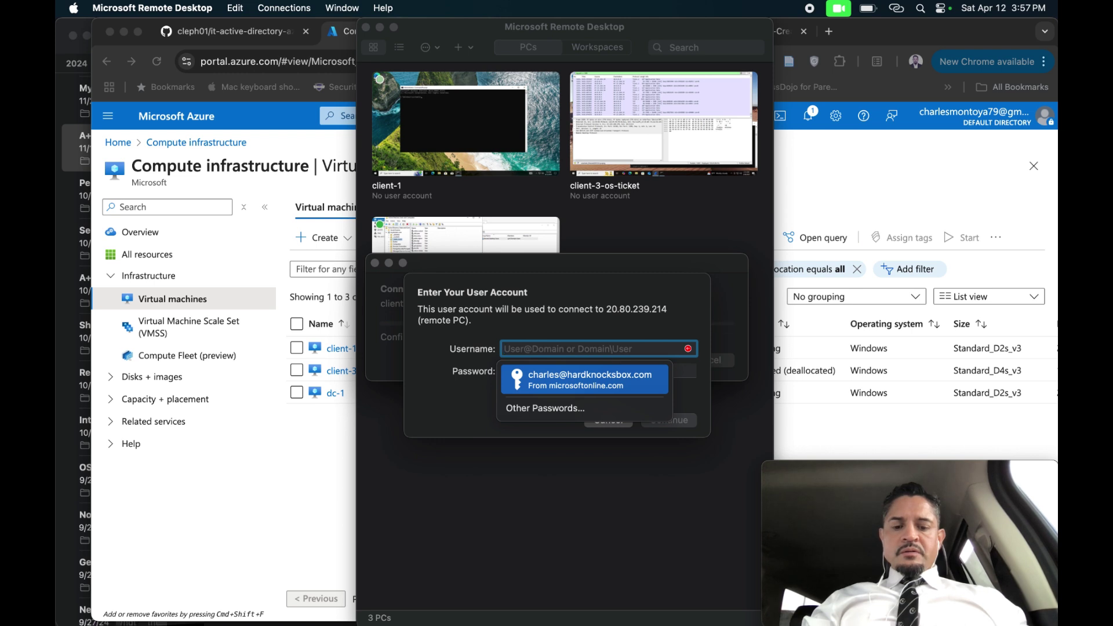
{"action": "key", "text": "super+v"}
{"action": "left_click", "coordinate": [573, 372]}
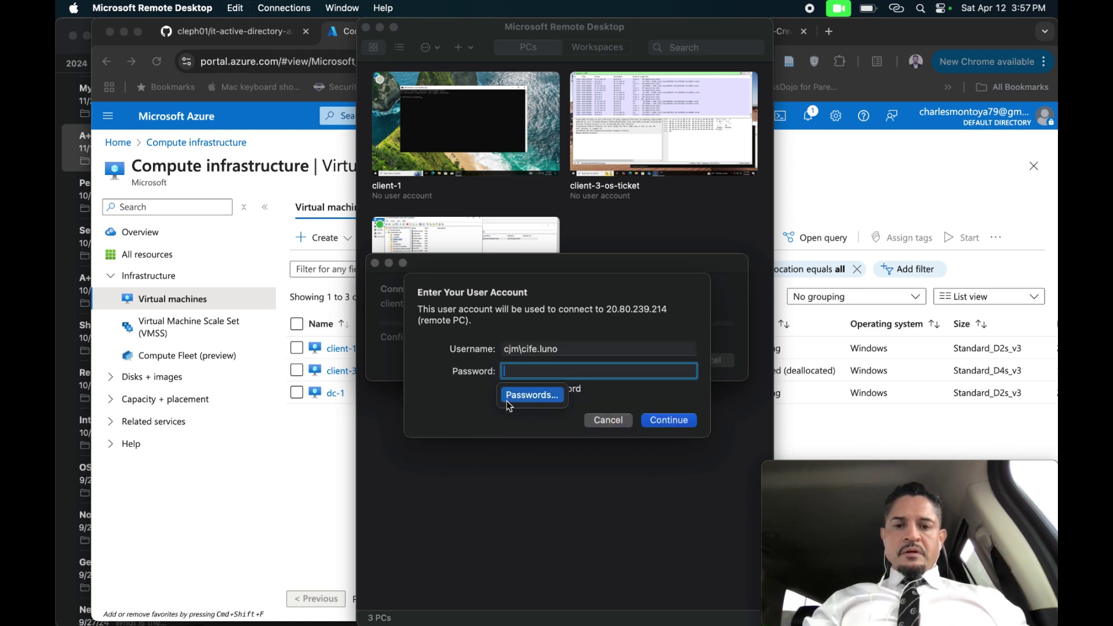
{"action": "type", "text": "•••"}
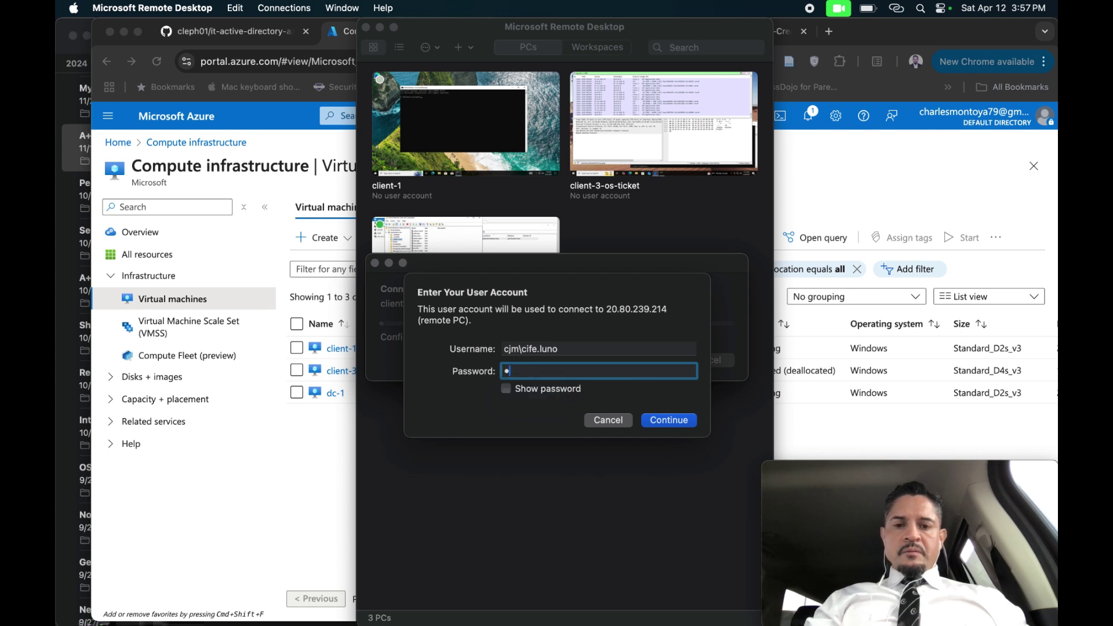
{"action": "type", "text": "••••••"}
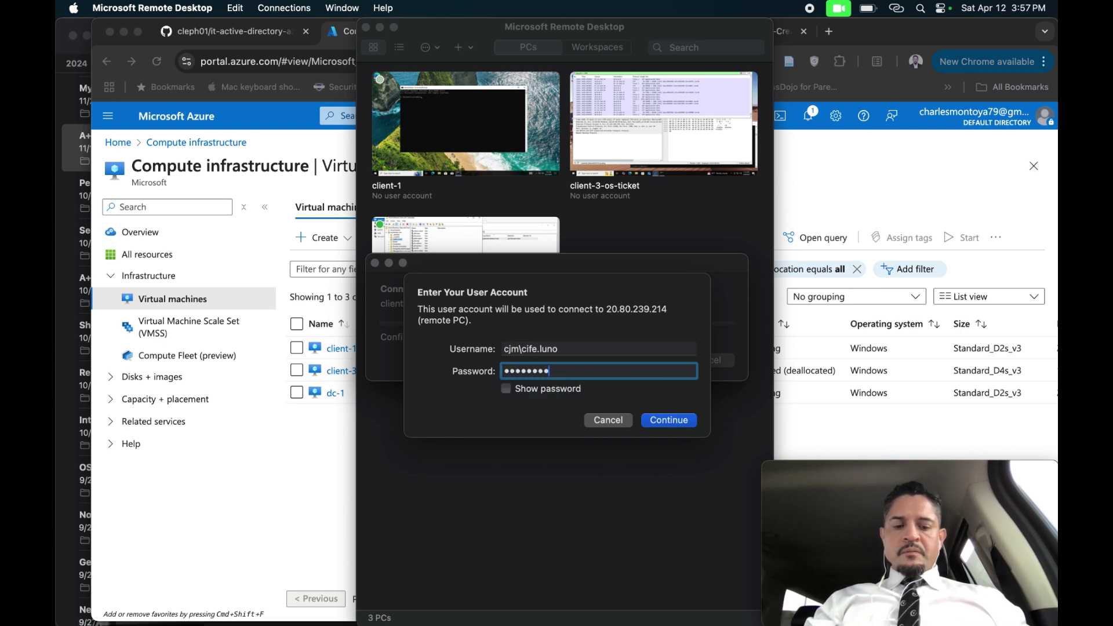
{"action": "left_click", "coordinate": [505, 390]}
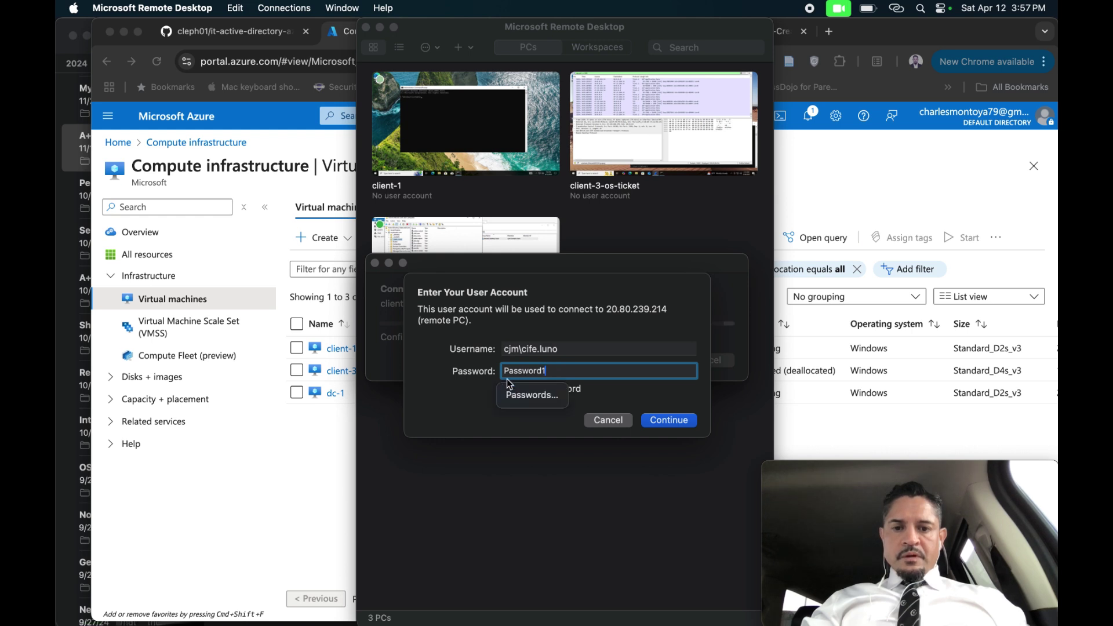
{"action": "left_click", "coordinate": [670, 421]}
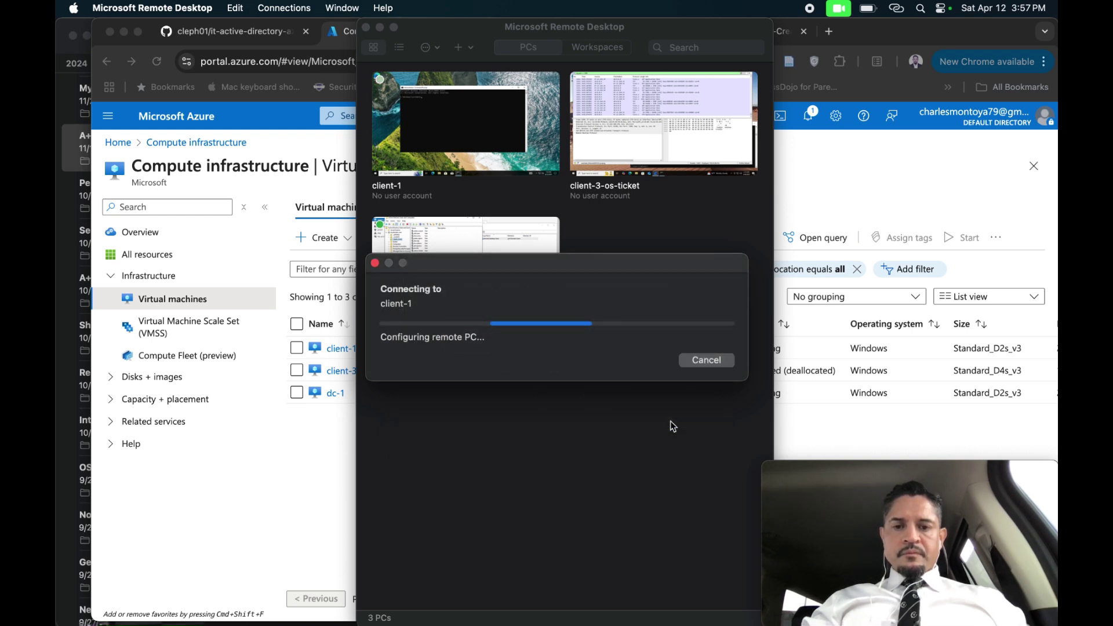
{"action": "left_click", "coordinate": [729, 374]}
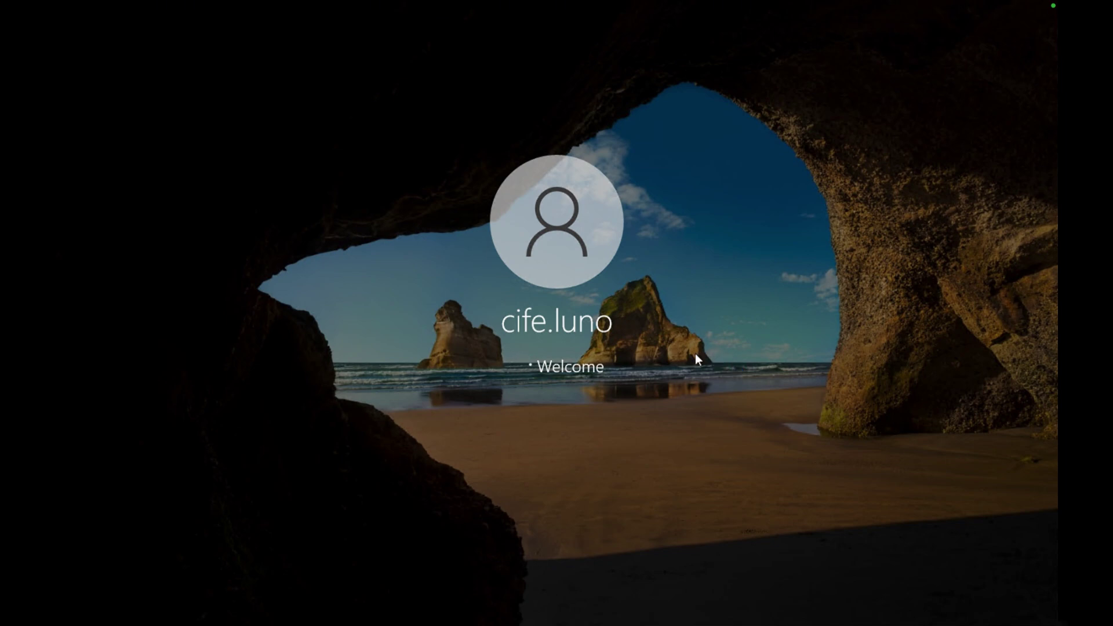
Leave the full-screen client-1 session and minimize the Remote Desktop window.
{"action": "key", "text": "ctrl+Left"}
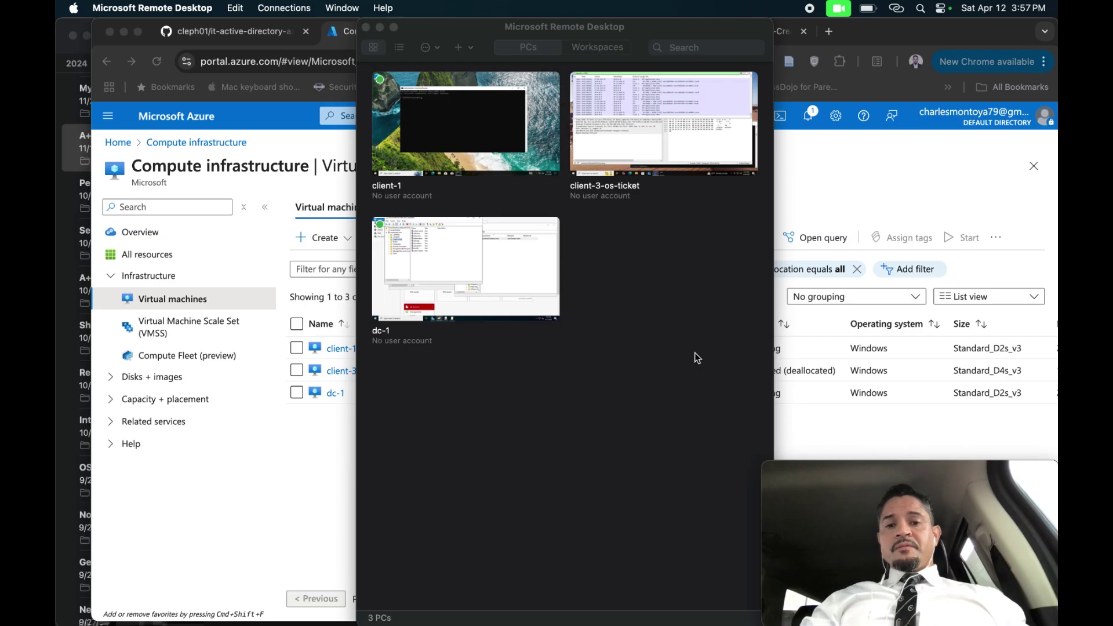
{"action": "left_click", "coordinate": [380, 27]}
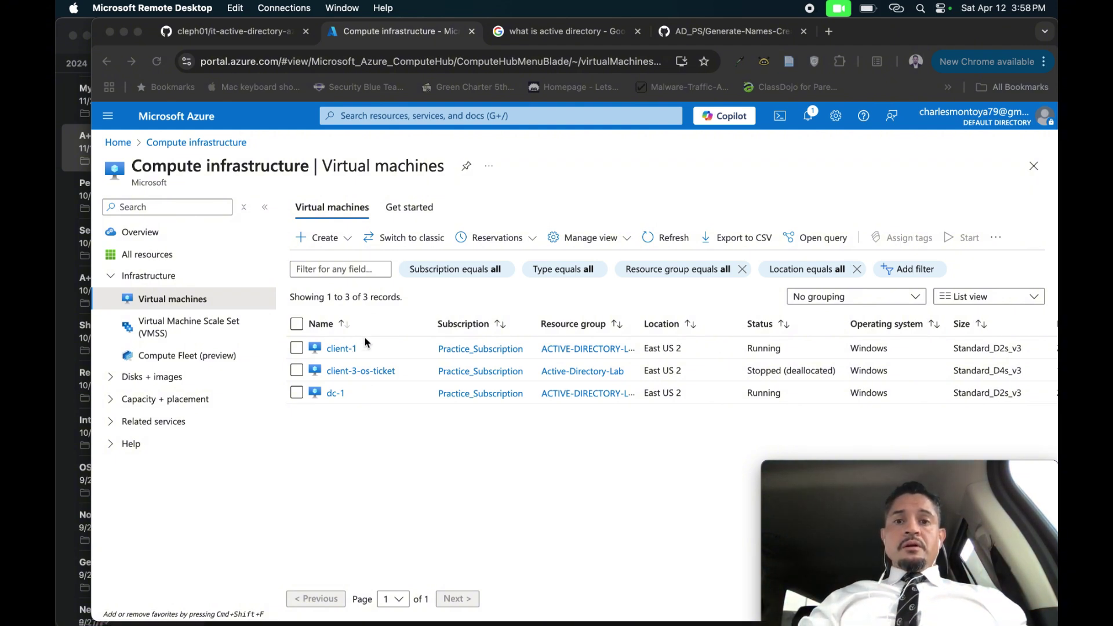
After reviewing the Azure virtual machines list, switch to the full-screen dc-1 session.
{"action": "key", "text": "ctrl+Right"}
{"action": "key", "text": "ctrl+Right"}
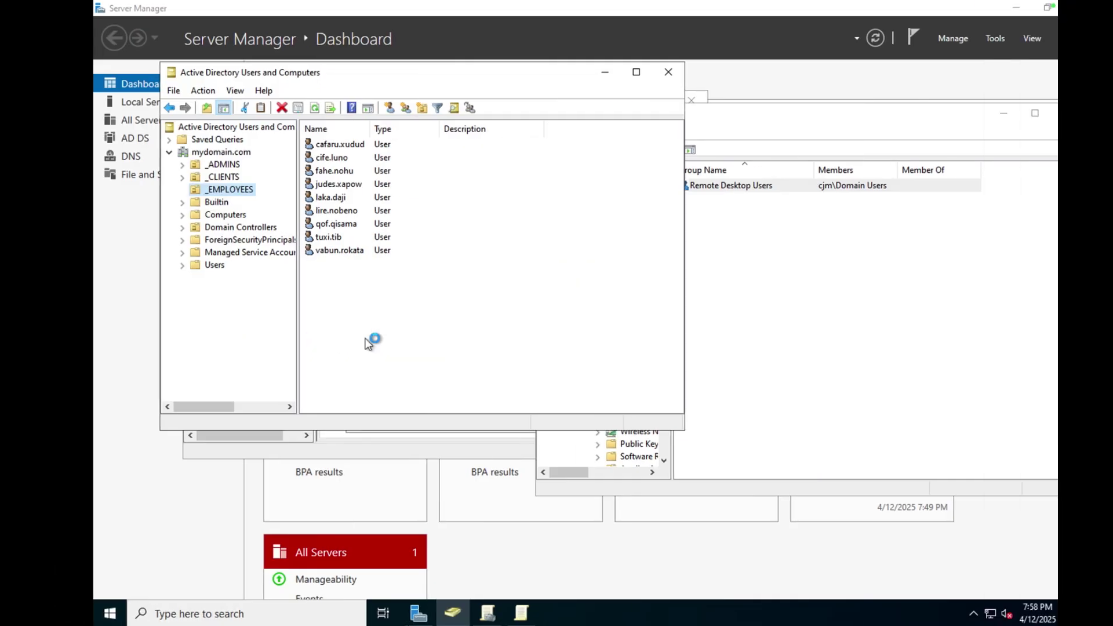
Enable defining the Allow log on through Remote Desktop Services right under User Rights Assignment.
{"action": "left_click", "coordinate": [744, 229]}
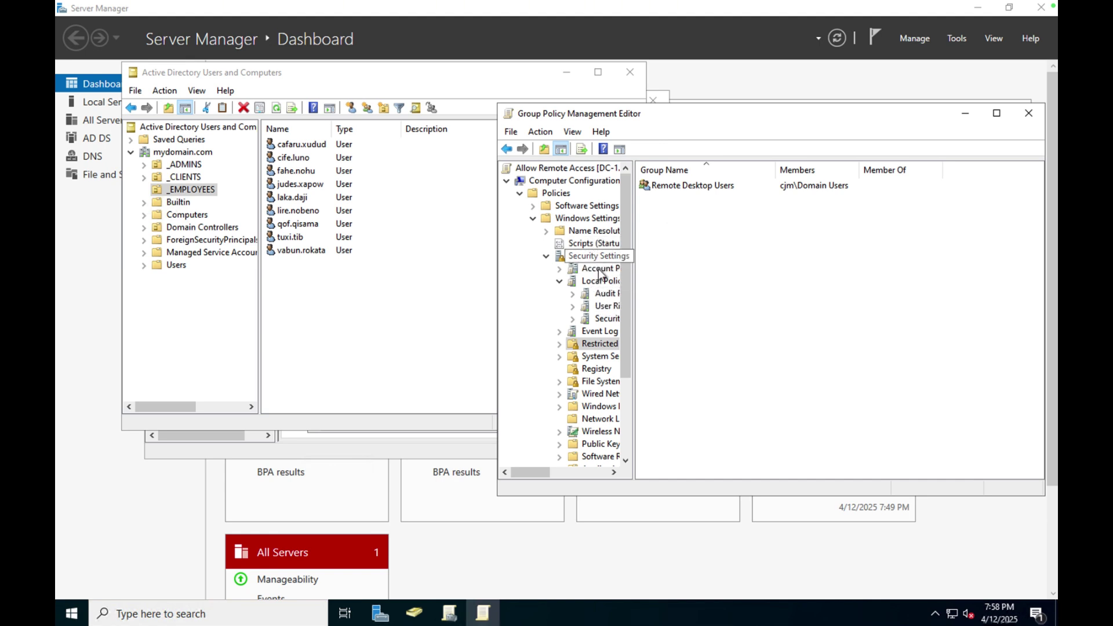
{"action": "left_click", "coordinate": [608, 307]}
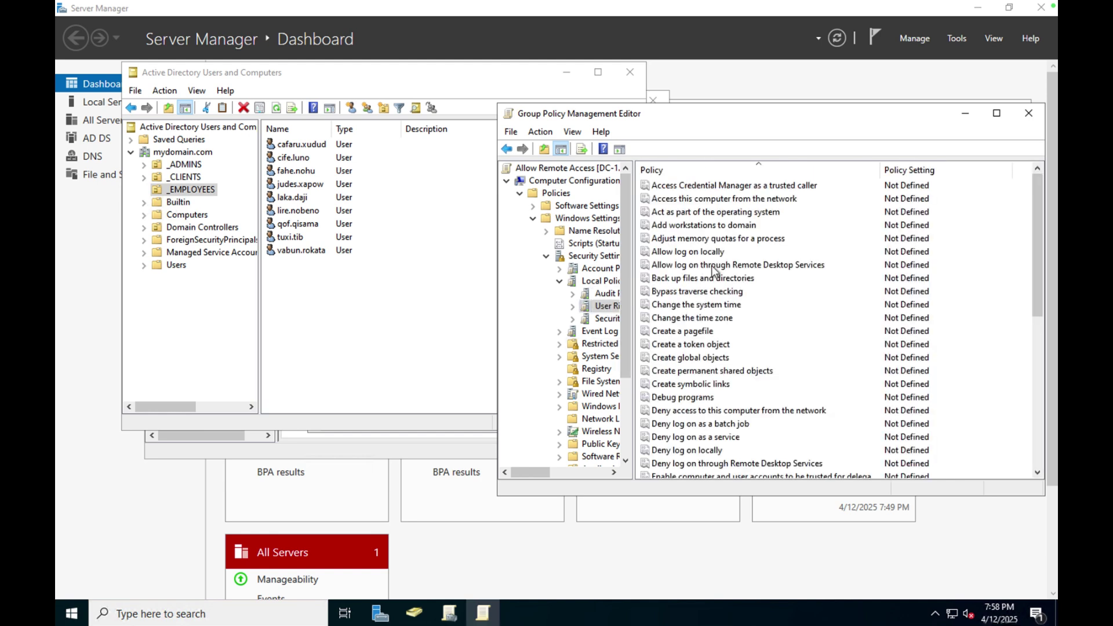
{"action": "double_click", "coordinate": [713, 265]}
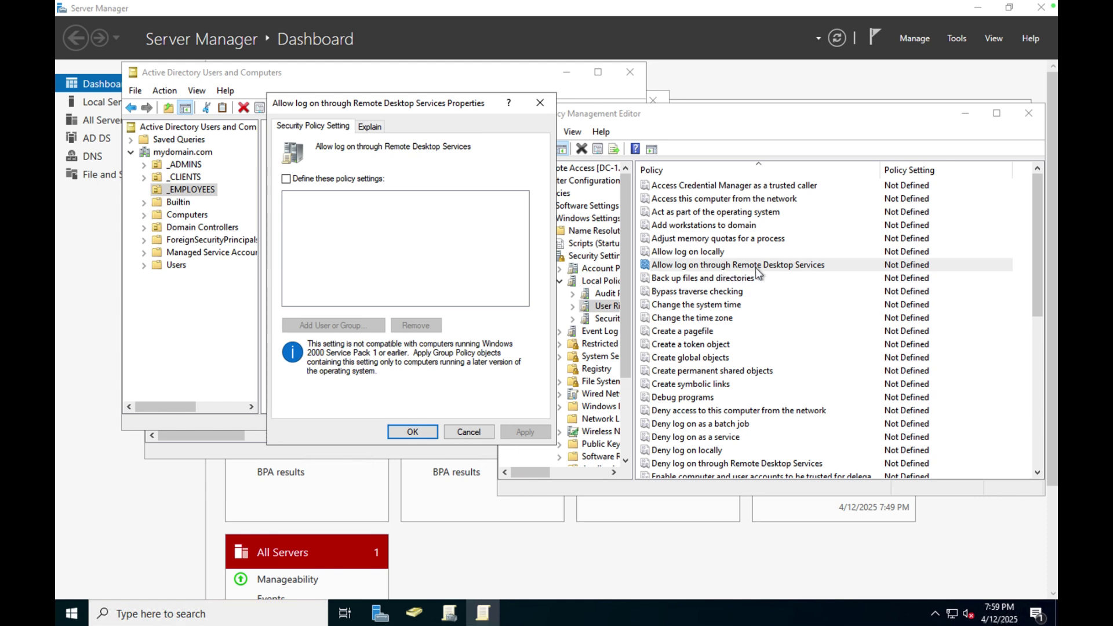
{"action": "left_click", "coordinate": [286, 178]}
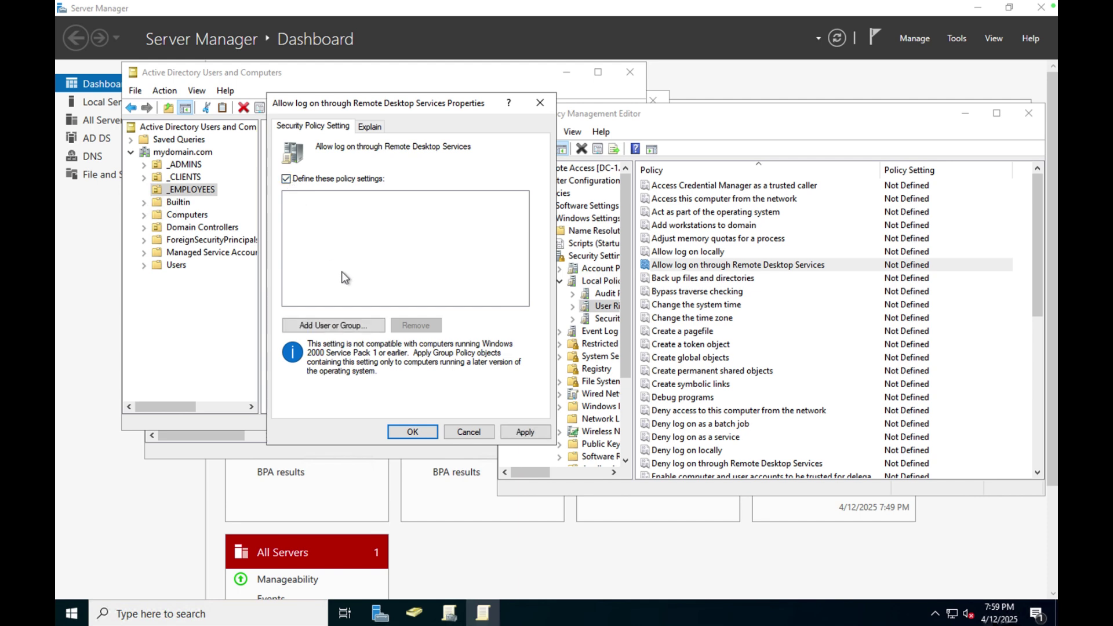
Search the directory for 'domain' and select the Domain Users group.
{"action": "left_click", "coordinate": [334, 325]}
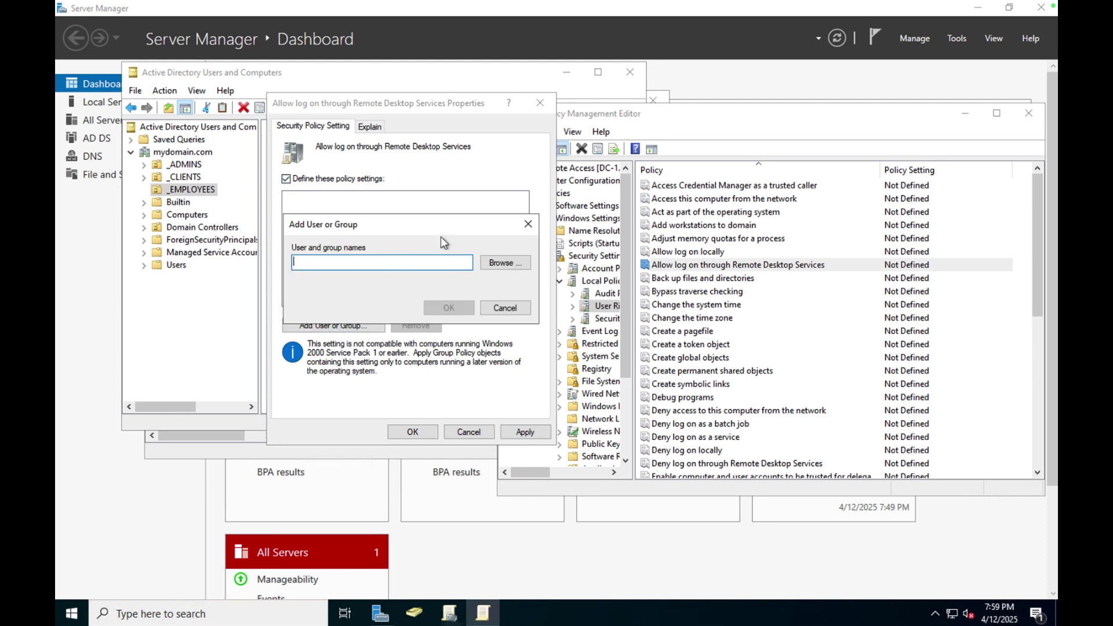
{"action": "left_click", "coordinate": [502, 264]}
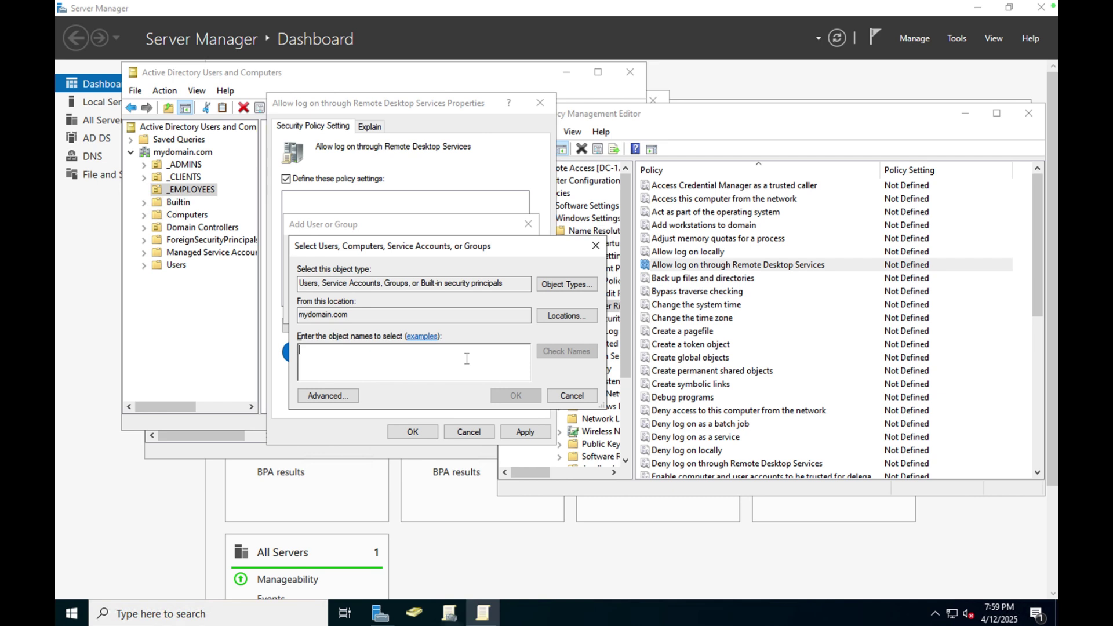
{"action": "type", "text": "domain"}
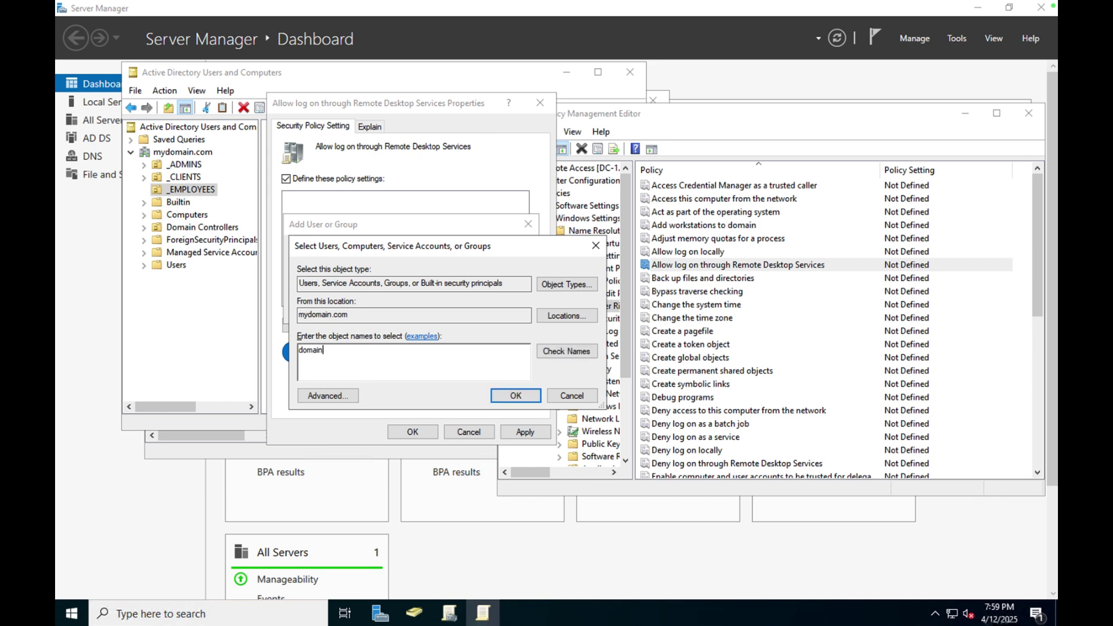
{"action": "left_click", "coordinate": [572, 352]}
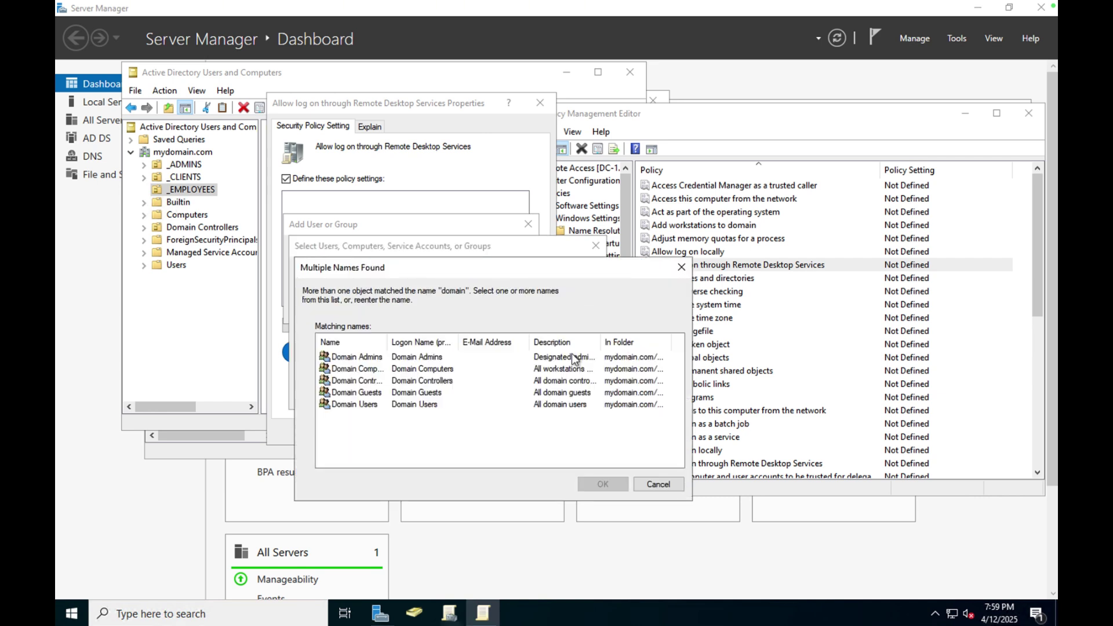
{"action": "left_click", "coordinate": [367, 405]}
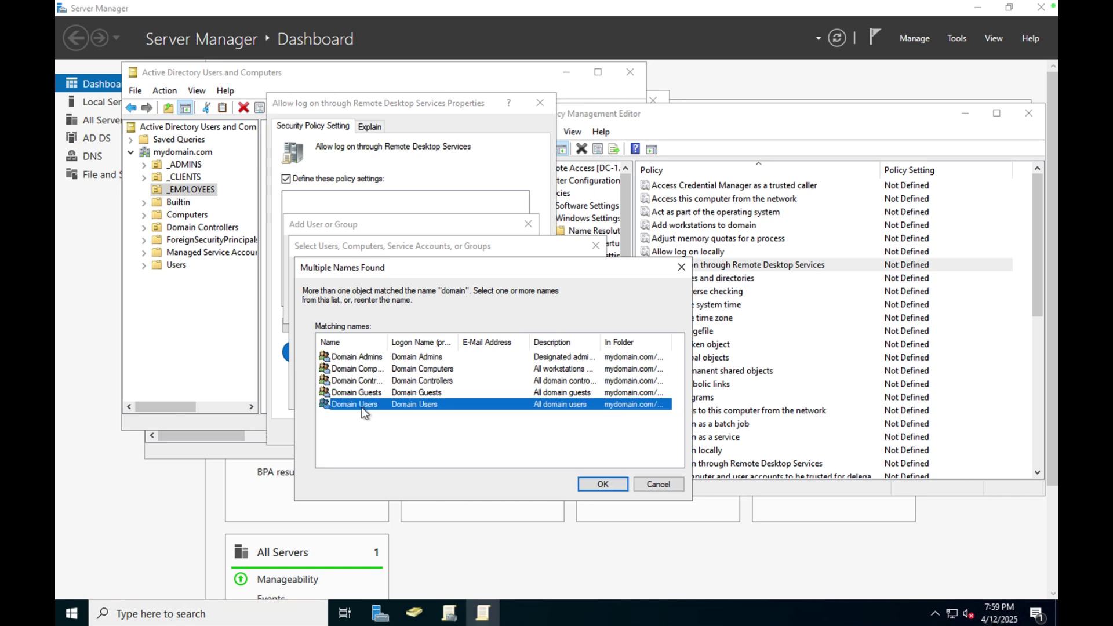
{"action": "left_click", "coordinate": [585, 483]}
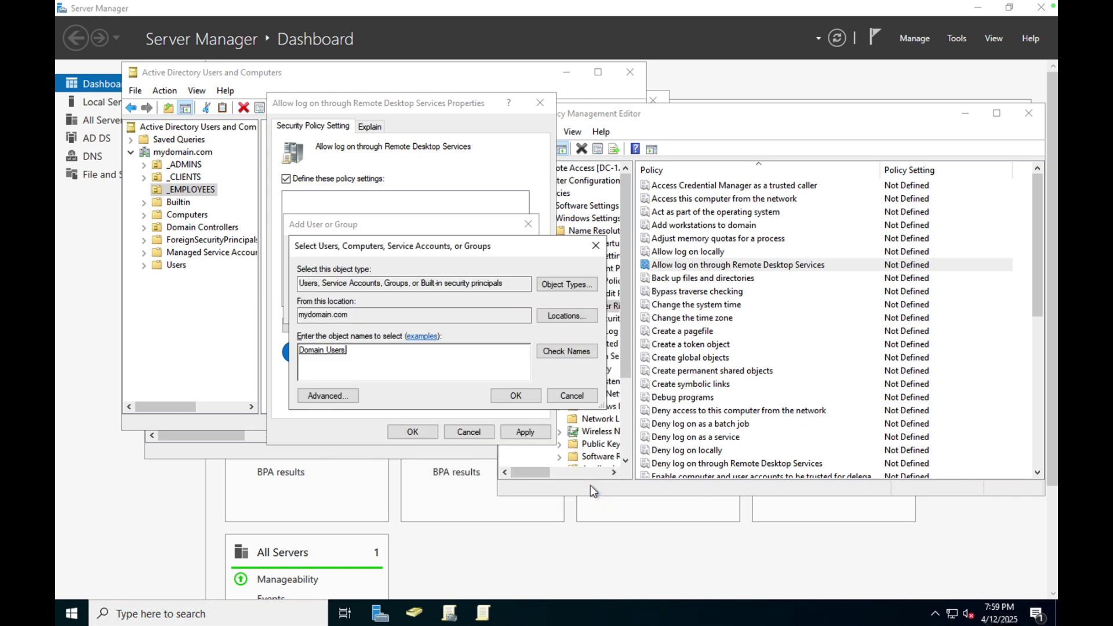
Add cjm\Domain Users to the Remote Desktop logon right and apply the change.
{"action": "left_click", "coordinate": [564, 414]}
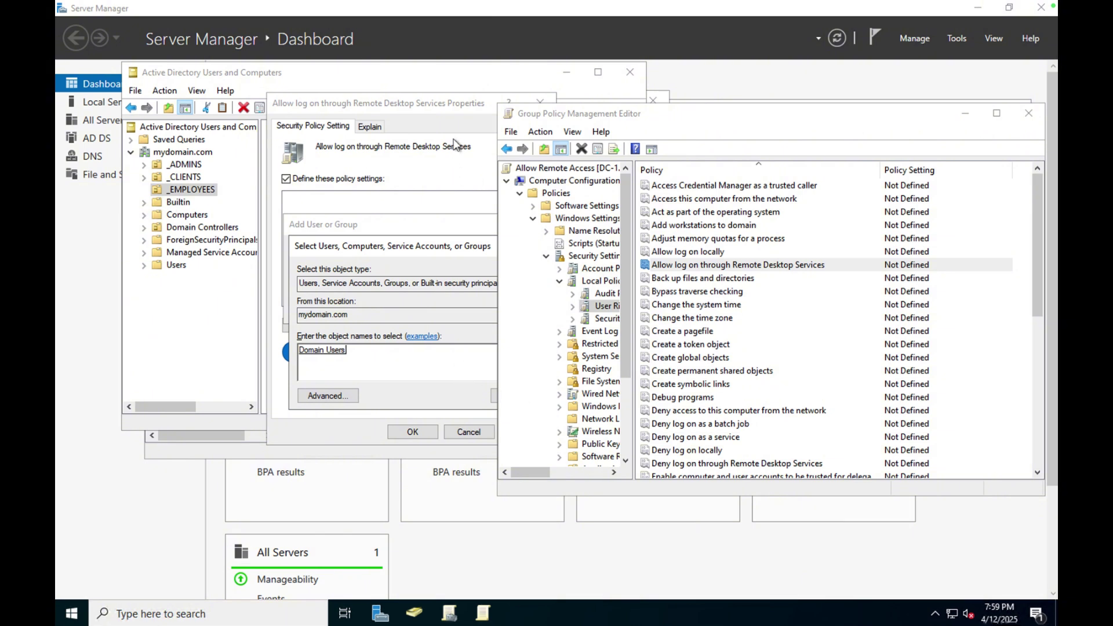
{"action": "left_click", "coordinate": [441, 106]}
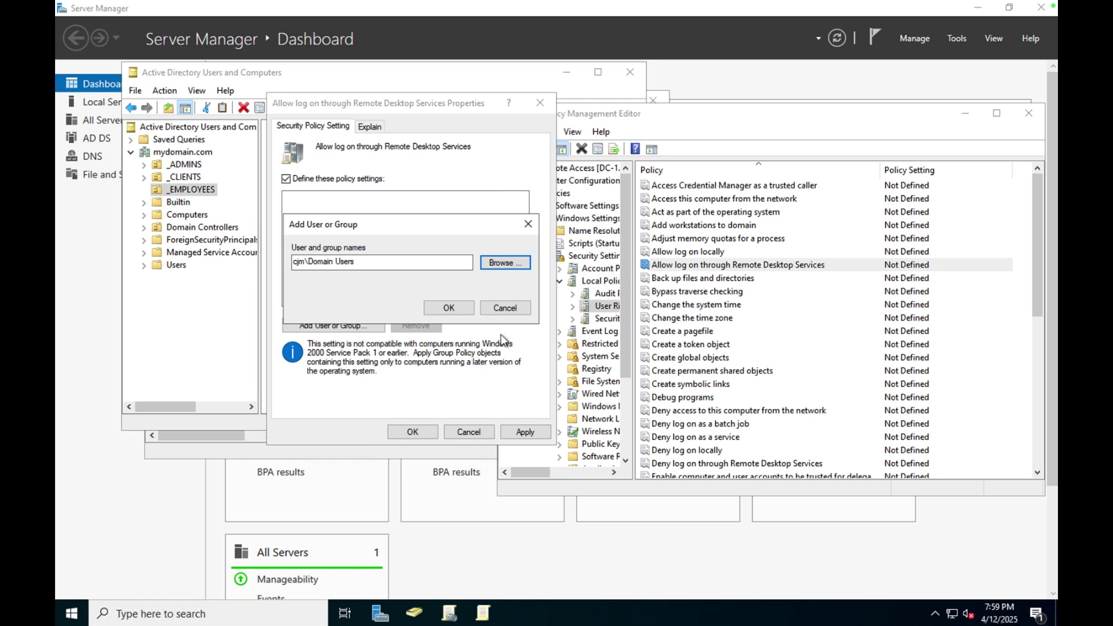
{"action": "left_click", "coordinate": [463, 308]}
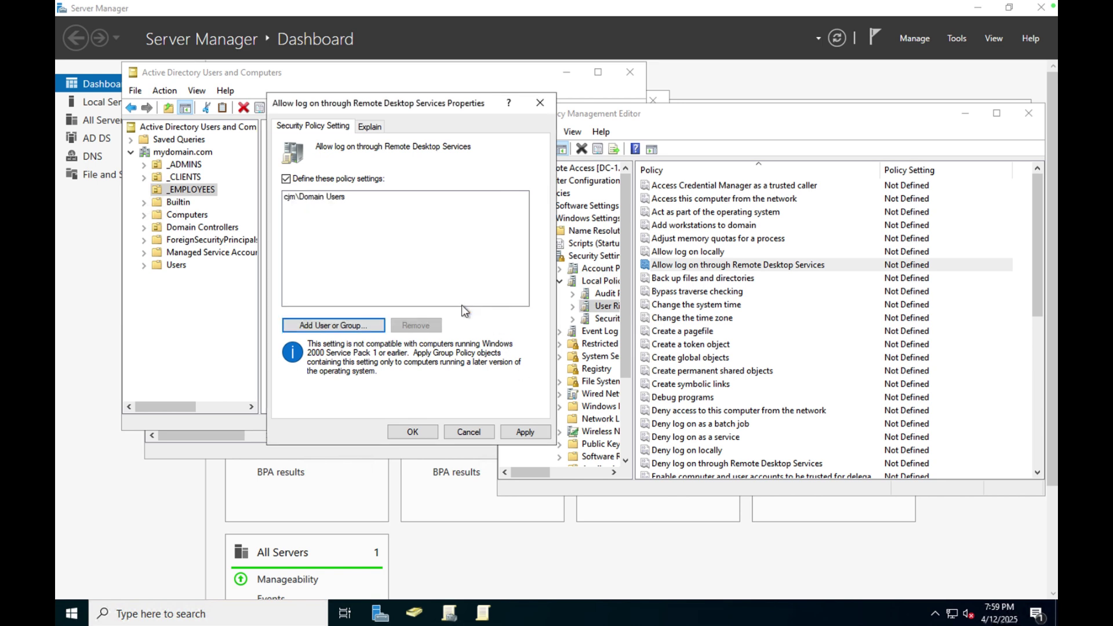
{"action": "left_click", "coordinate": [522, 436]}
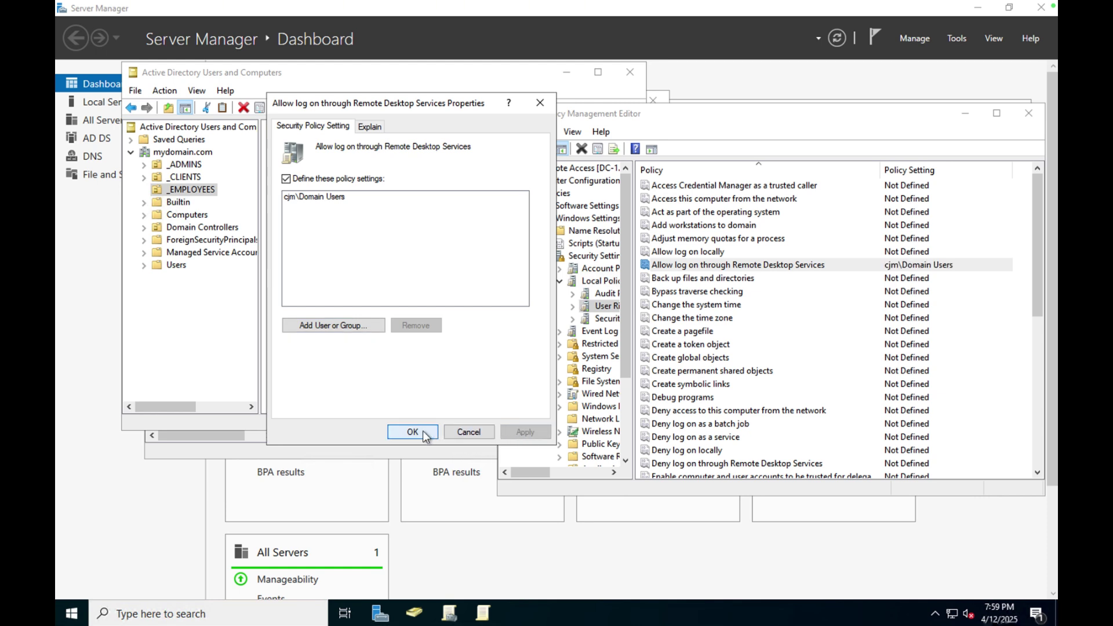
{"action": "left_click", "coordinate": [364, 324]}
Search the directory for 'remo' and select the Remote Desktop Users group.
{"action": "left_click", "coordinate": [492, 262]}
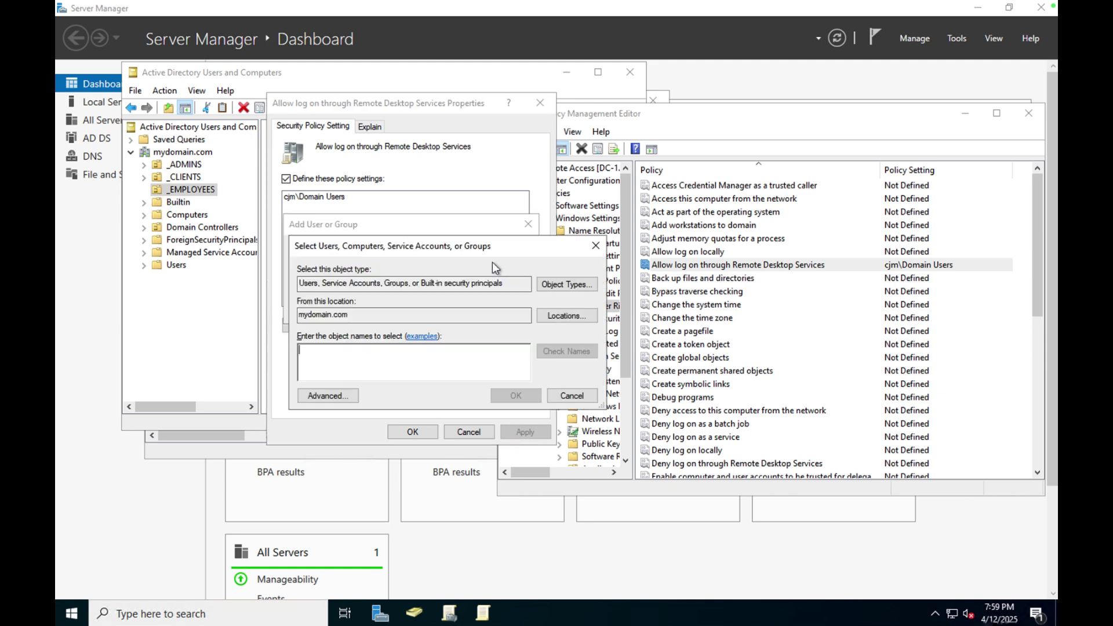
{"action": "type", "text": "remote"}
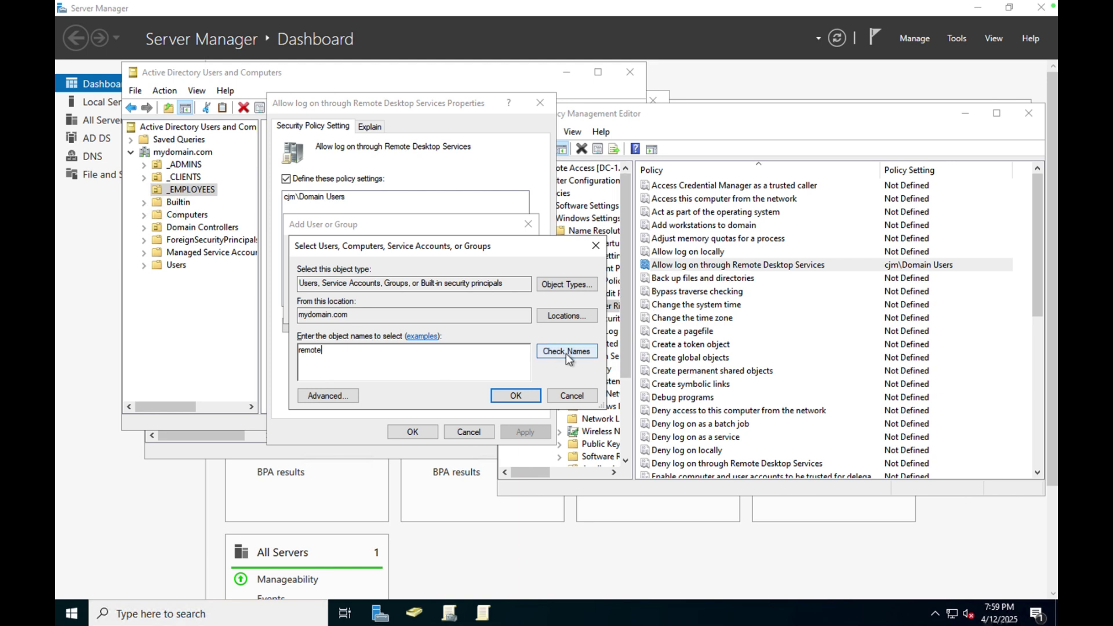
{"action": "left_click", "coordinate": [566, 351]}
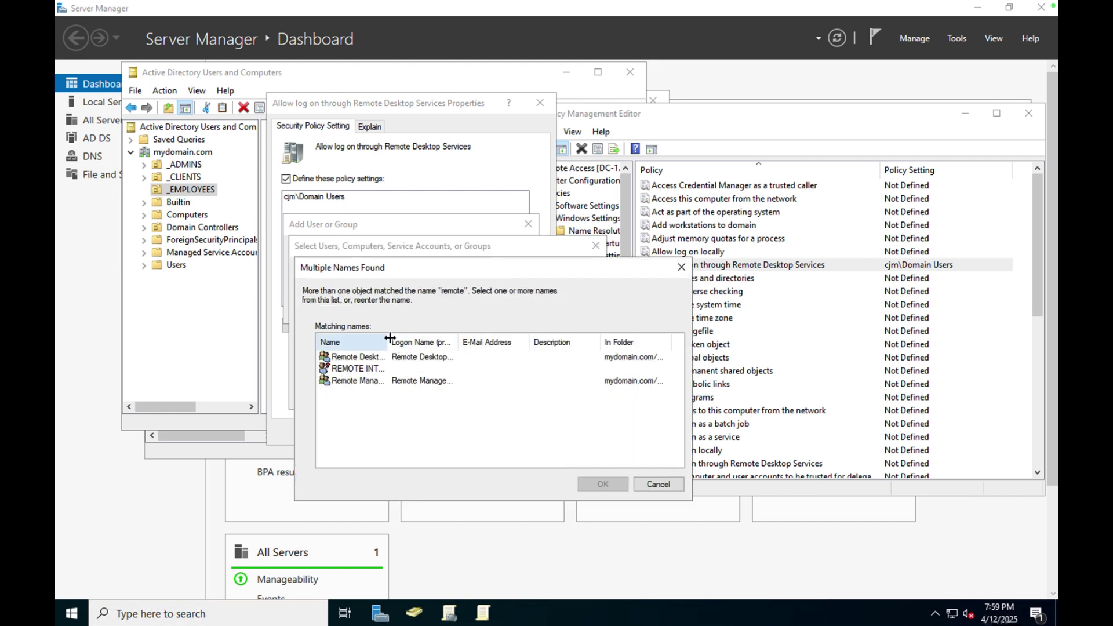
{"action": "left_click_drag", "start_coordinate": [387, 336], "coordinate": [479, 335]}
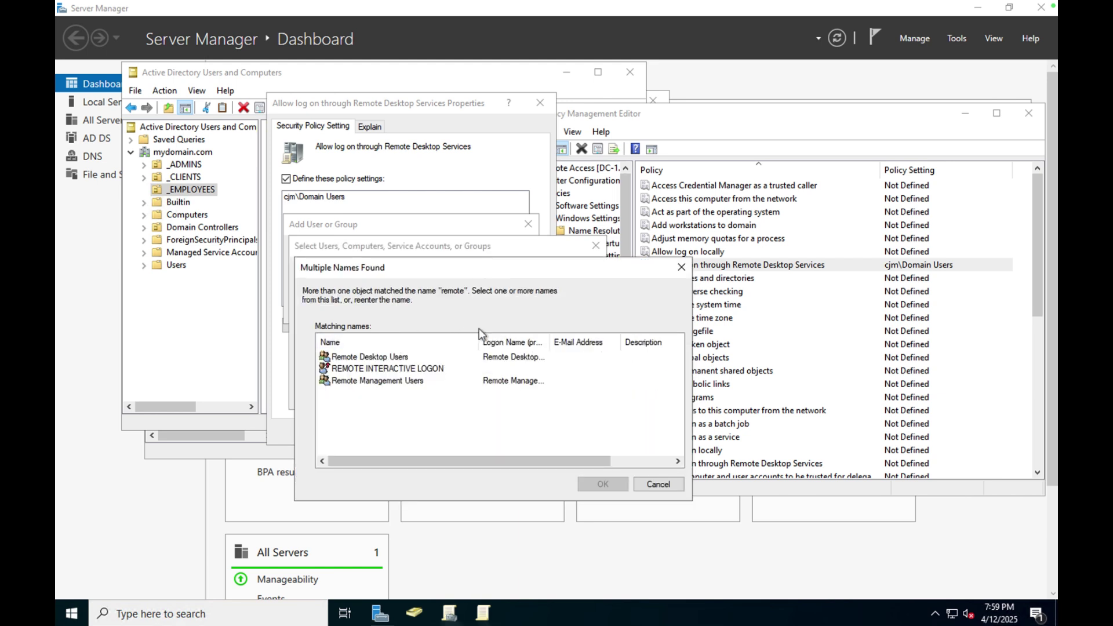
{"action": "left_click", "coordinate": [410, 358]}
{"action": "left_click", "coordinate": [596, 485]}
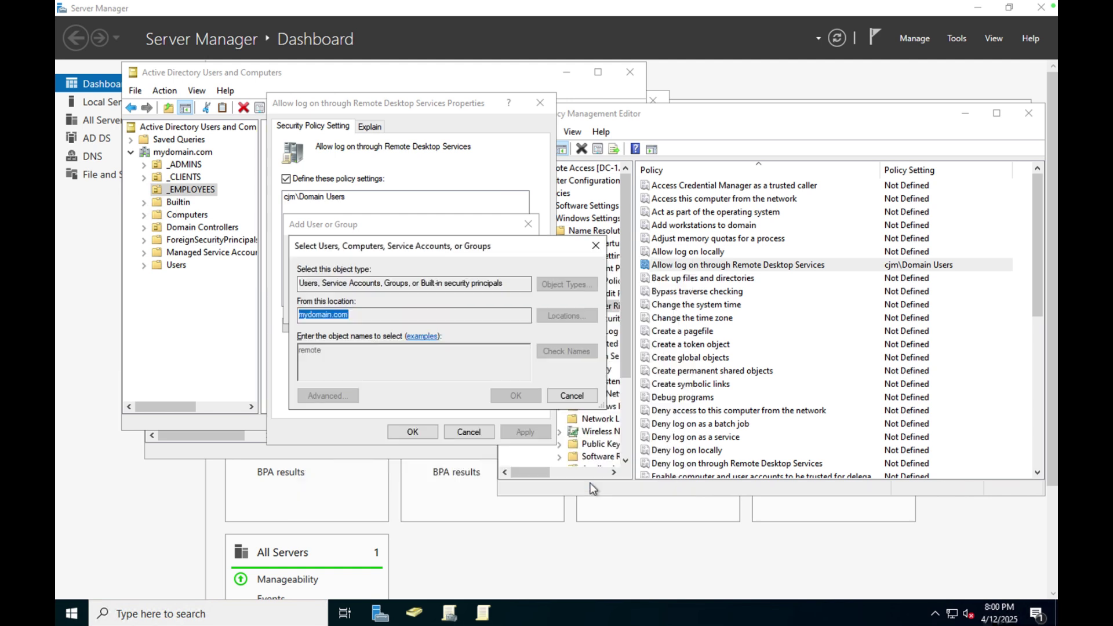
Add Remote Desktop Users to the logon right alongside Domain Users and apply.
{"action": "left_click", "coordinate": [569, 444]}
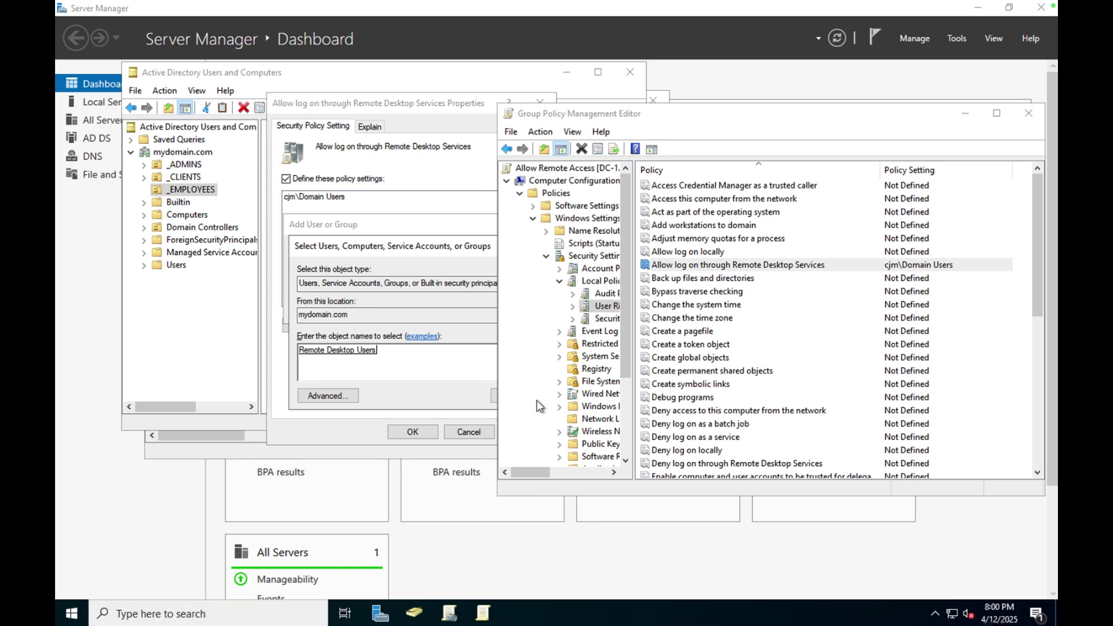
{"action": "left_click", "coordinate": [415, 106]}
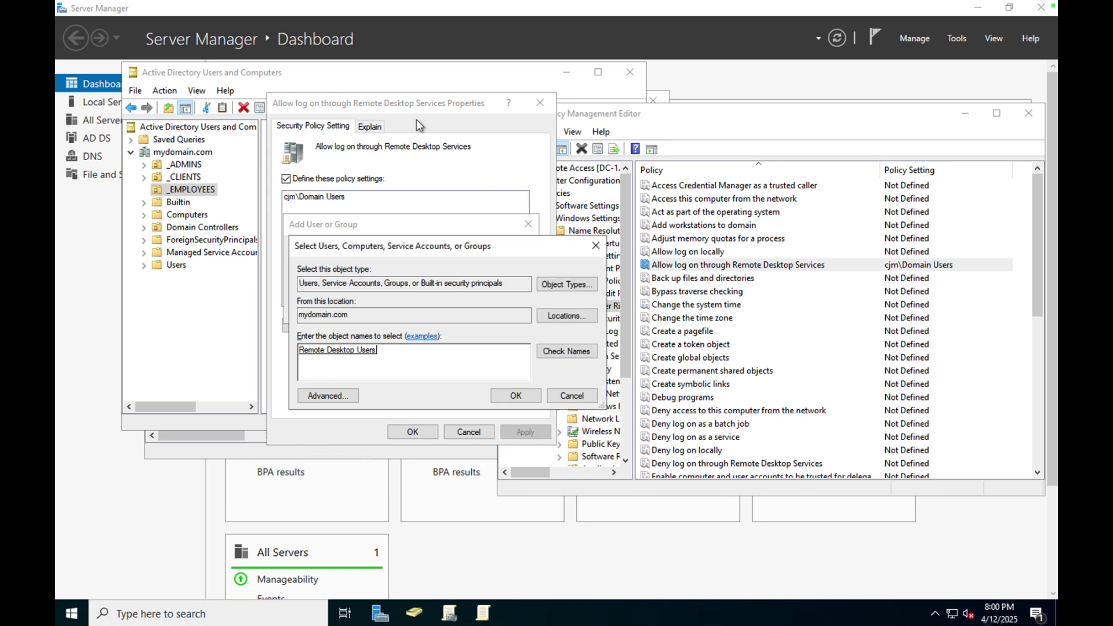
{"action": "left_click", "coordinate": [524, 400]}
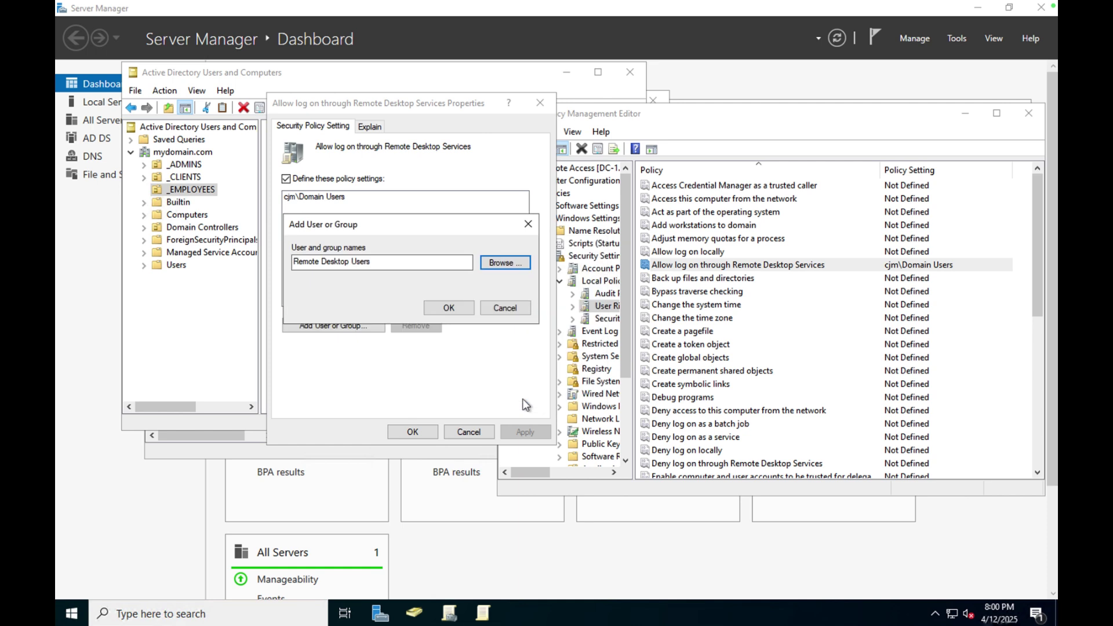
{"action": "left_click", "coordinate": [464, 307]}
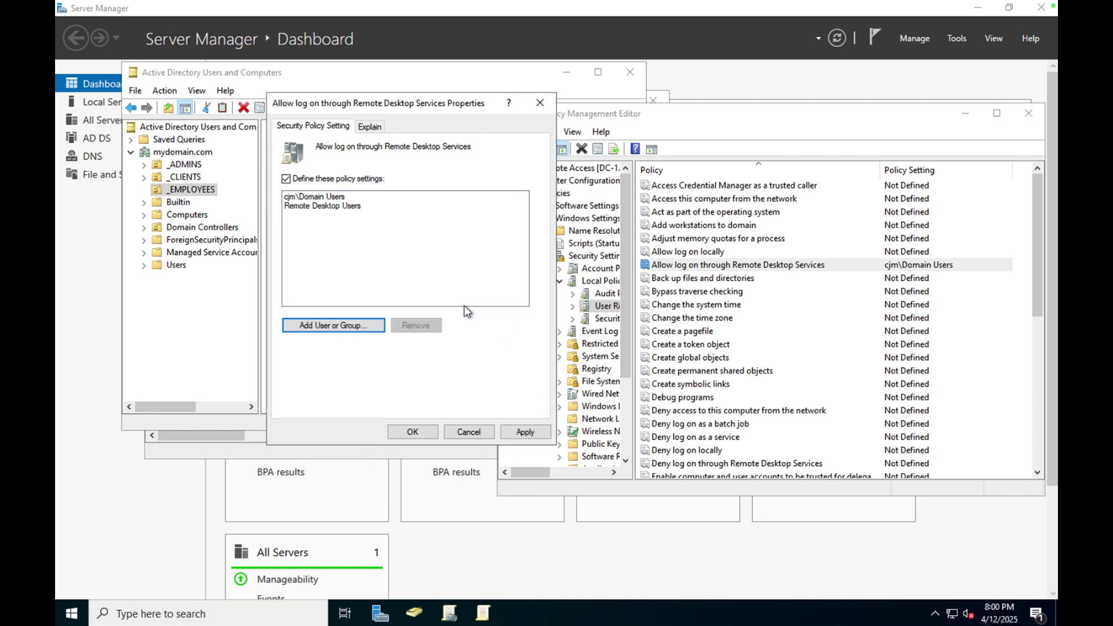
{"action": "left_click", "coordinate": [522, 433]}
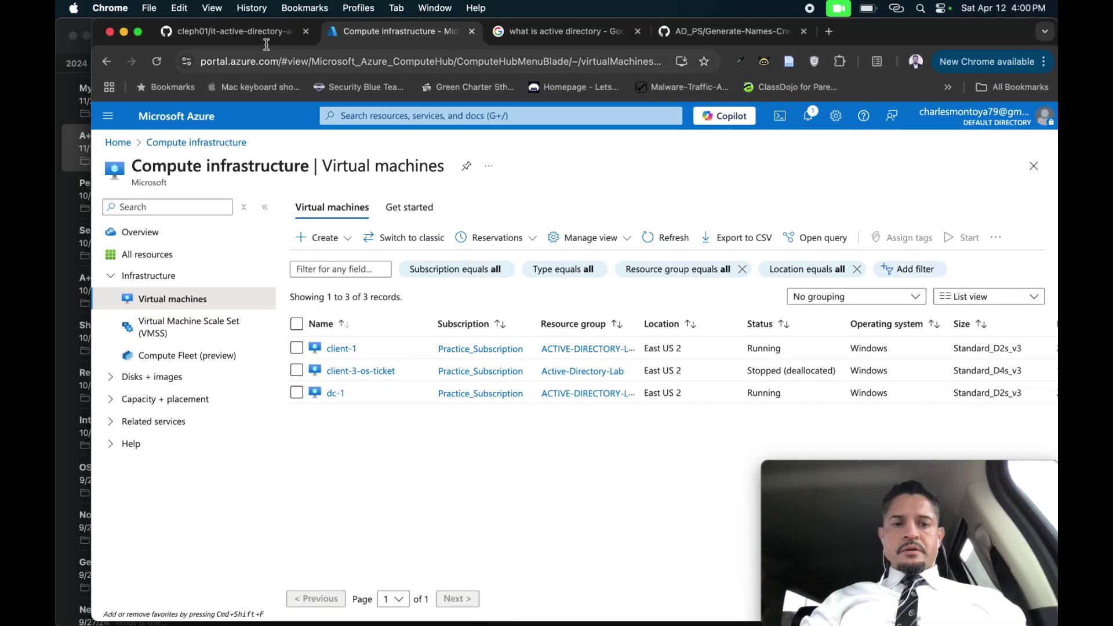
Switch the browser to the it-active-directory-azure GitHub README tab.
{"action": "left_click", "coordinate": [263, 36]}
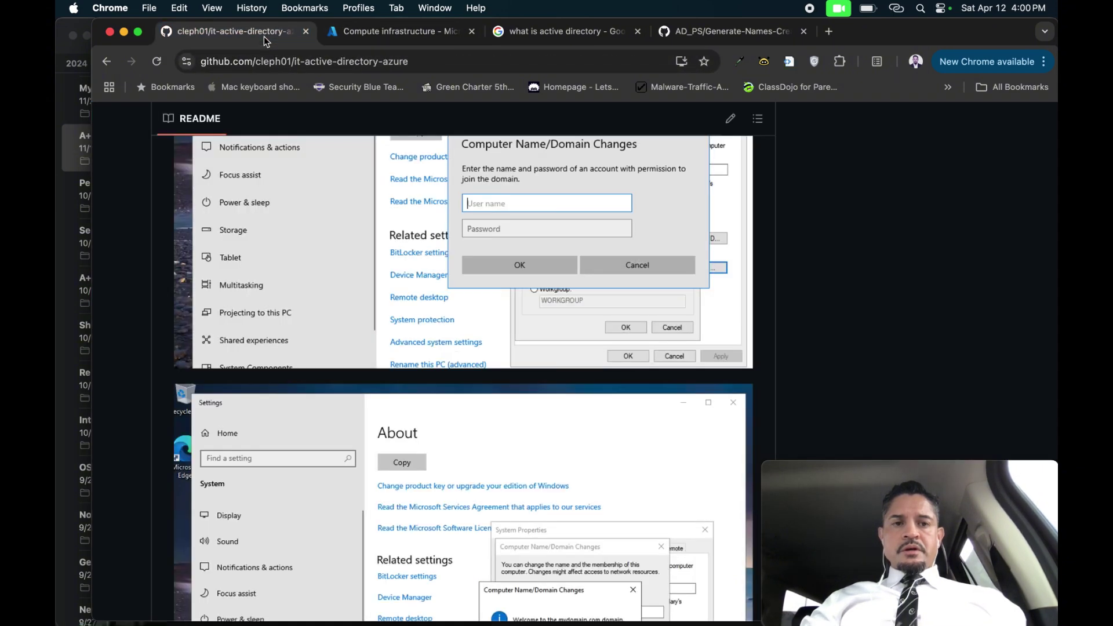
Scroll the README down to the 'Need to Add Remote Desktop Users to Security group' section.
{"action": "scroll", "coordinate": [446, 413], "scroll_direction": "down", "scroll_amount": 5}
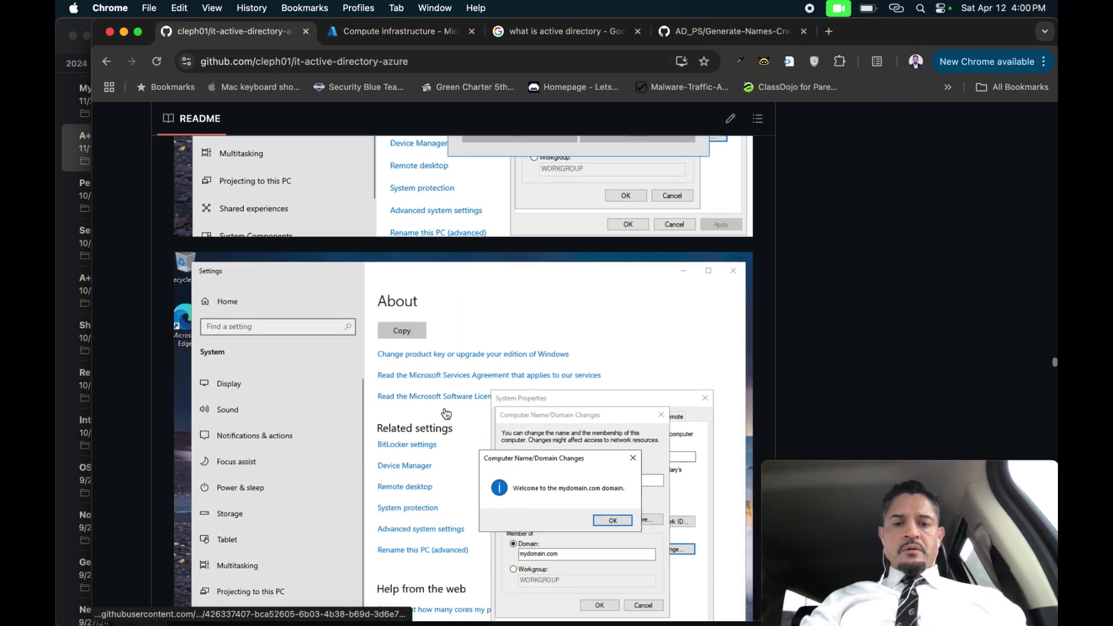
{"action": "scroll", "coordinate": [446, 414], "scroll_direction": "down", "scroll_amount": 15}
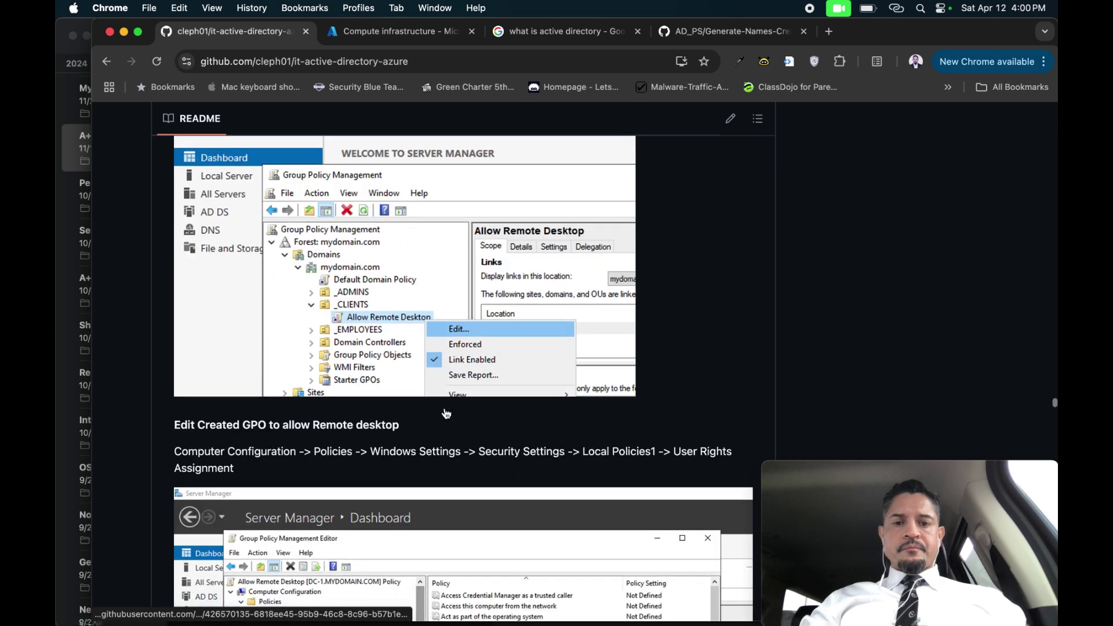
{"action": "scroll", "coordinate": [446, 414], "scroll_direction": "down", "scroll_amount": 10}
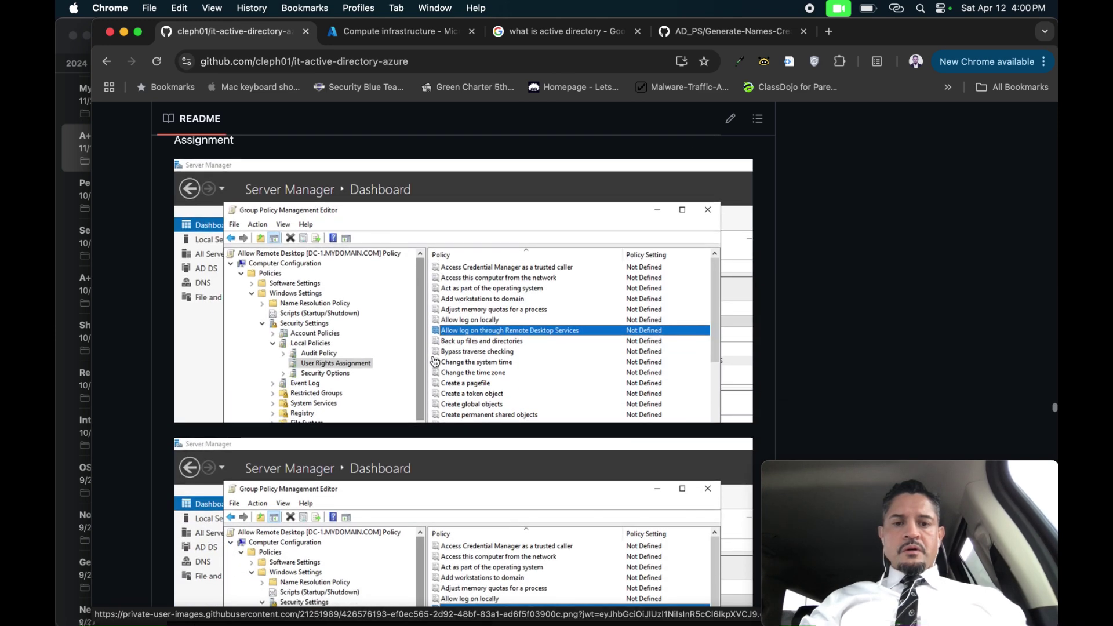
{"action": "scroll", "coordinate": [594, 345], "scroll_direction": "down", "scroll_amount": 3}
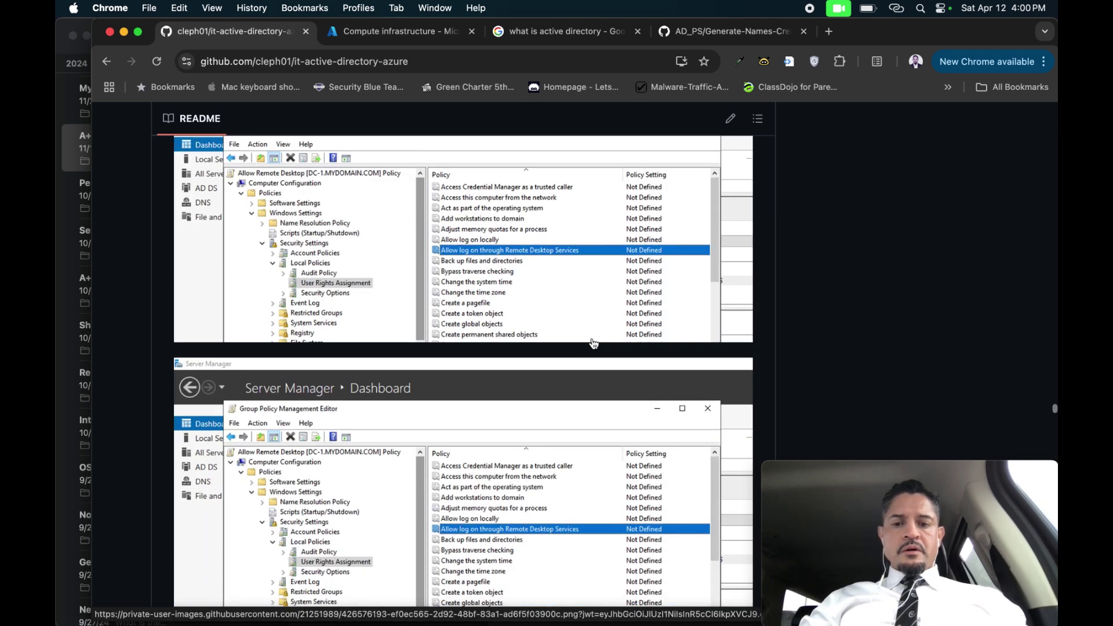
{"action": "scroll", "coordinate": [551, 530], "scroll_direction": "down", "scroll_amount": 5}
{"action": "scroll", "coordinate": [551, 530], "scroll_direction": "down", "scroll_amount": 8}
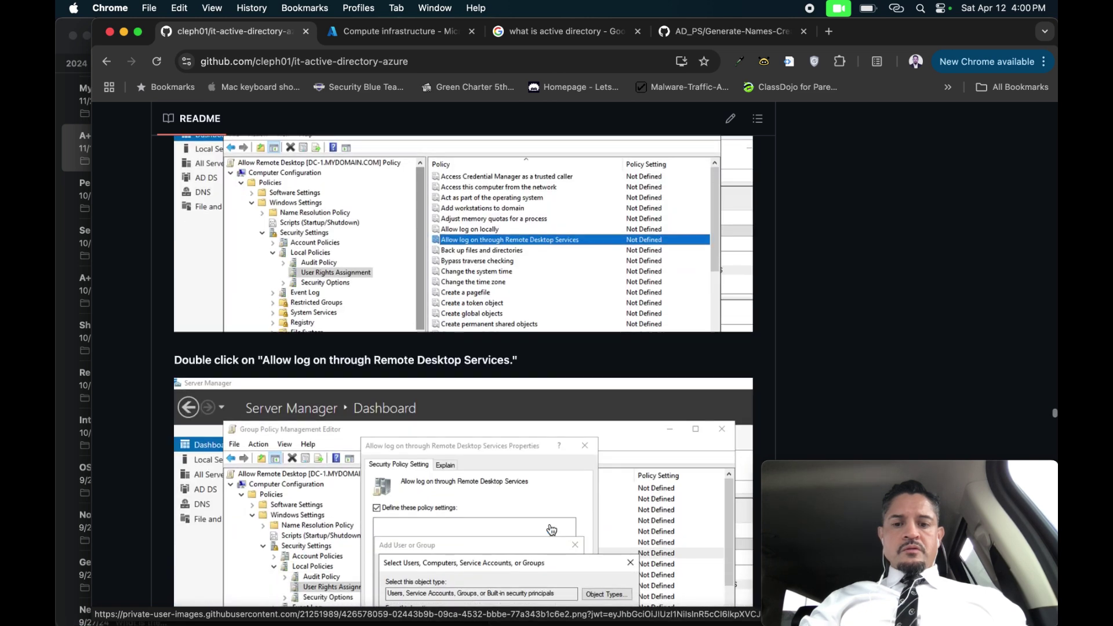
{"action": "scroll", "coordinate": [524, 523], "scroll_direction": "down", "scroll_amount": 12}
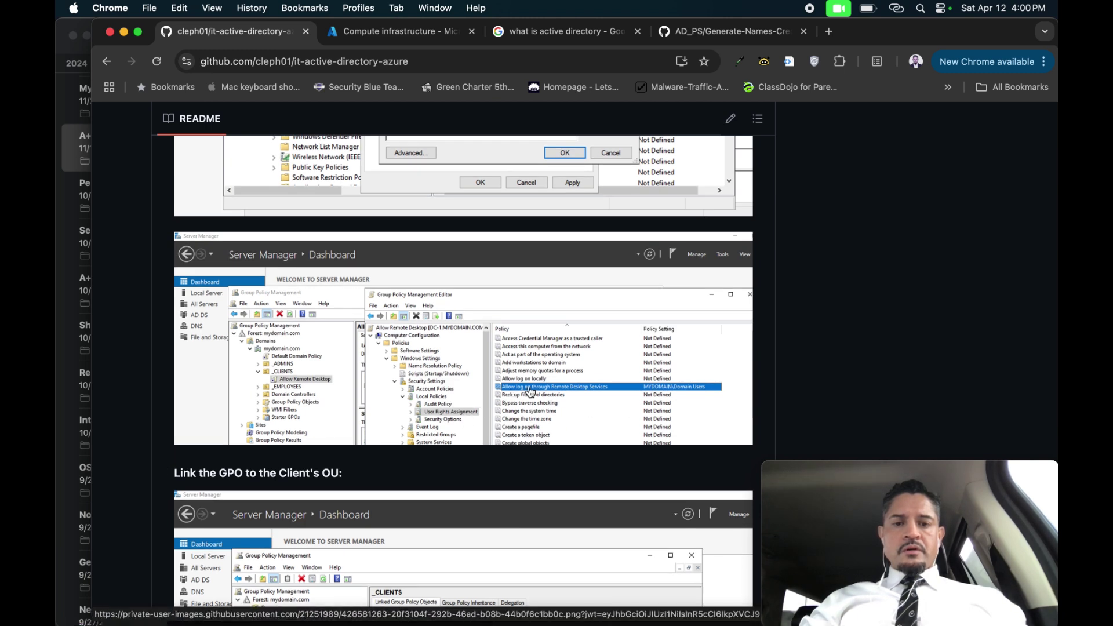
{"action": "scroll", "coordinate": [591, 394], "scroll_direction": "down", "scroll_amount": 3}
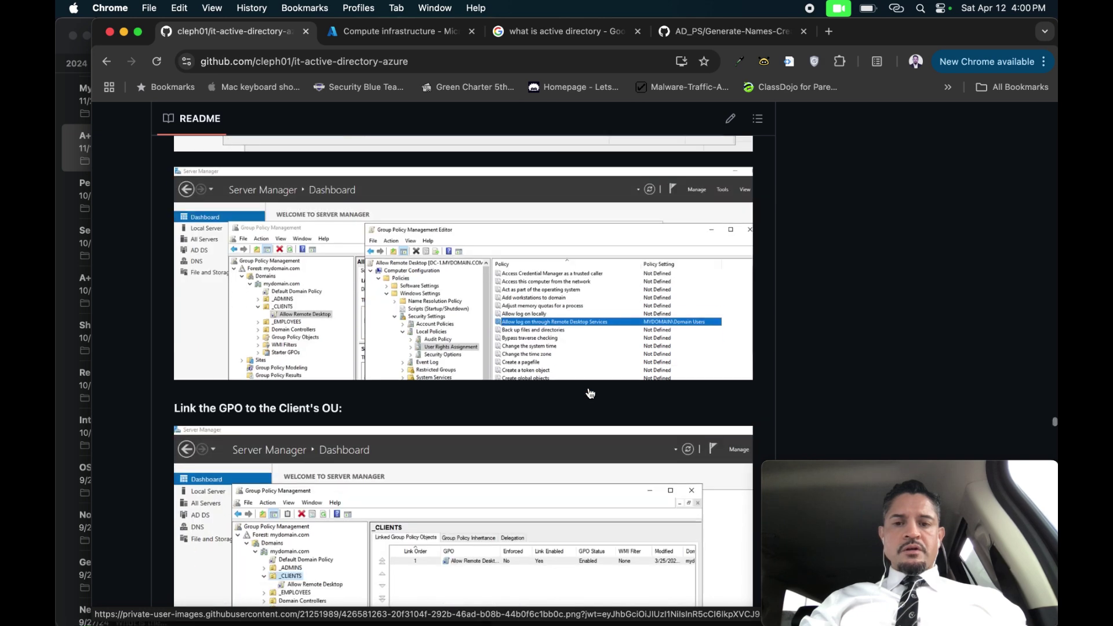
{"action": "scroll", "coordinate": [591, 394], "scroll_direction": "down", "scroll_amount": 5}
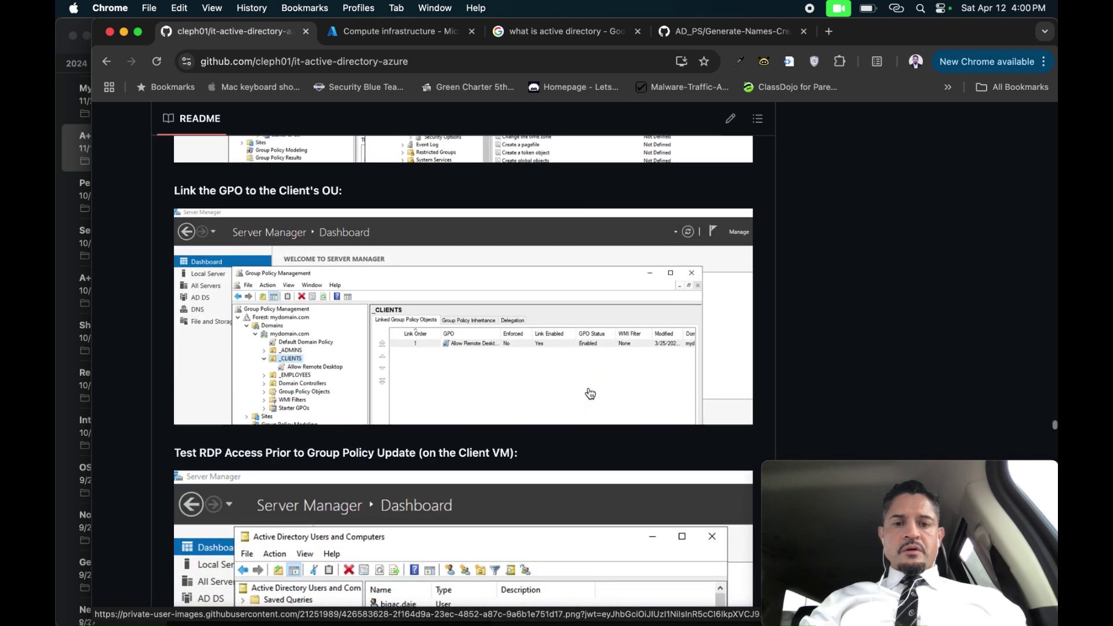
{"action": "scroll", "coordinate": [591, 393], "scroll_direction": "down", "scroll_amount": 10}
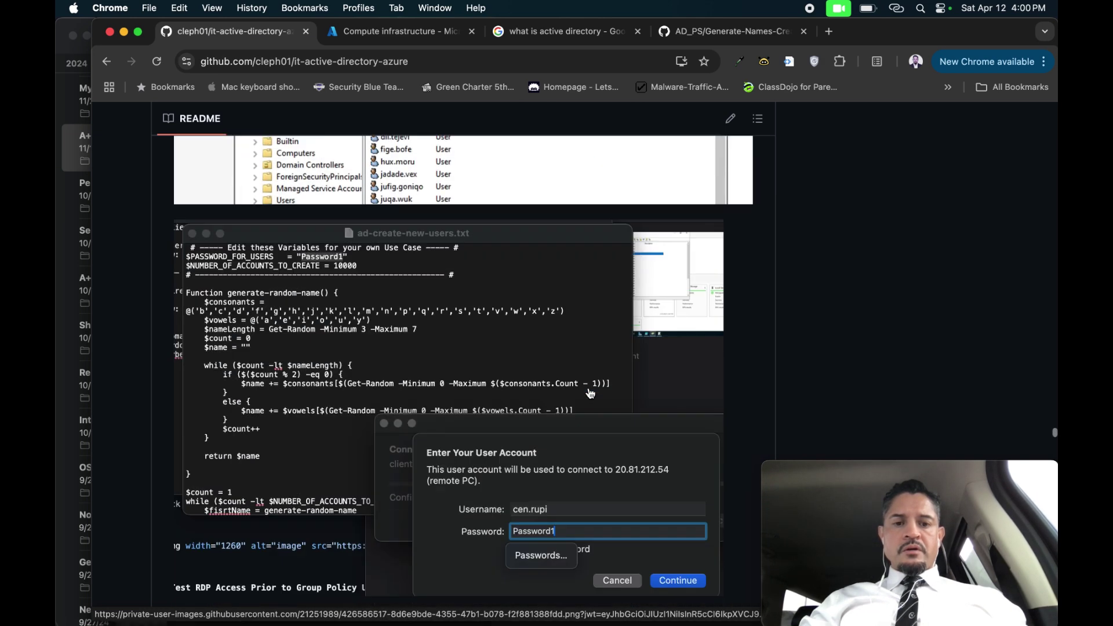
{"action": "scroll", "coordinate": [590, 393], "scroll_direction": "up", "scroll_amount": 6}
{"action": "scroll", "coordinate": [589, 388], "scroll_direction": "down", "scroll_amount": 10}
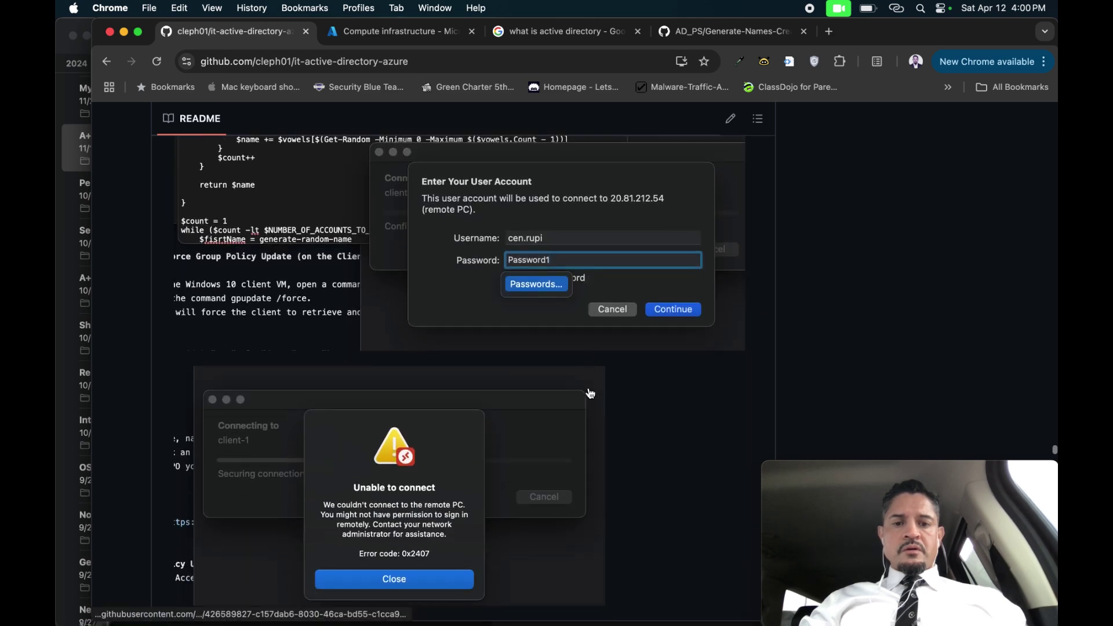
{"action": "scroll", "coordinate": [589, 387], "scroll_direction": "down", "scroll_amount": 2}
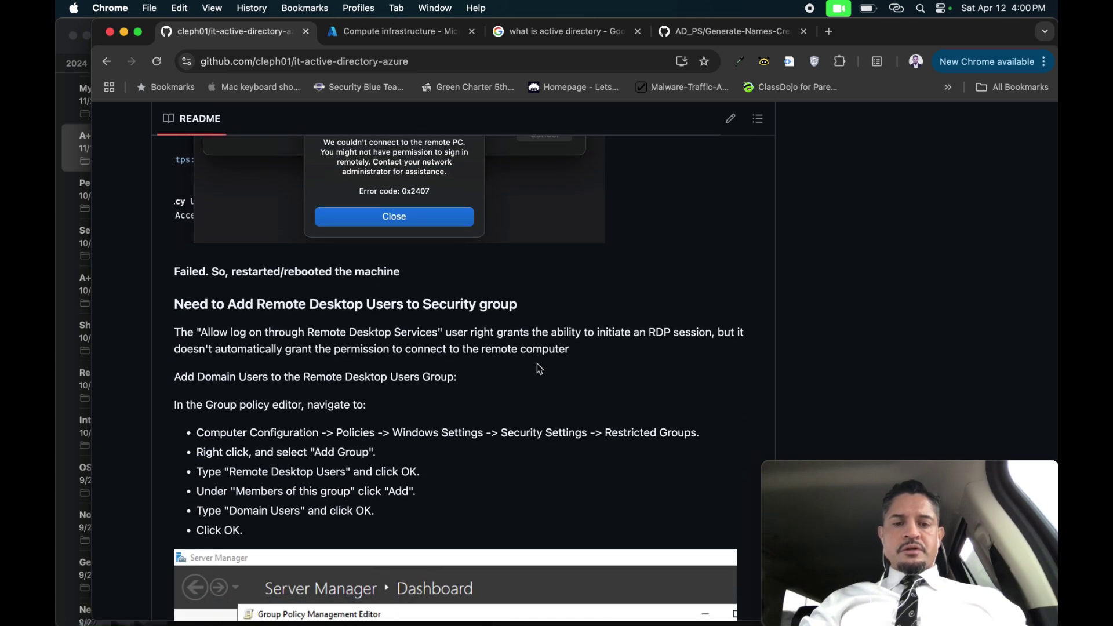
Scroll past the Restricted Groups screenshots to the gpupdate /force output and 'Test RDP Access AGAIN' success.
{"action": "scroll", "coordinate": [537, 364], "scroll_direction": "down", "scroll_amount": 3}
{"action": "scroll", "coordinate": [537, 364], "scroll_direction": "down", "scroll_amount": 5}
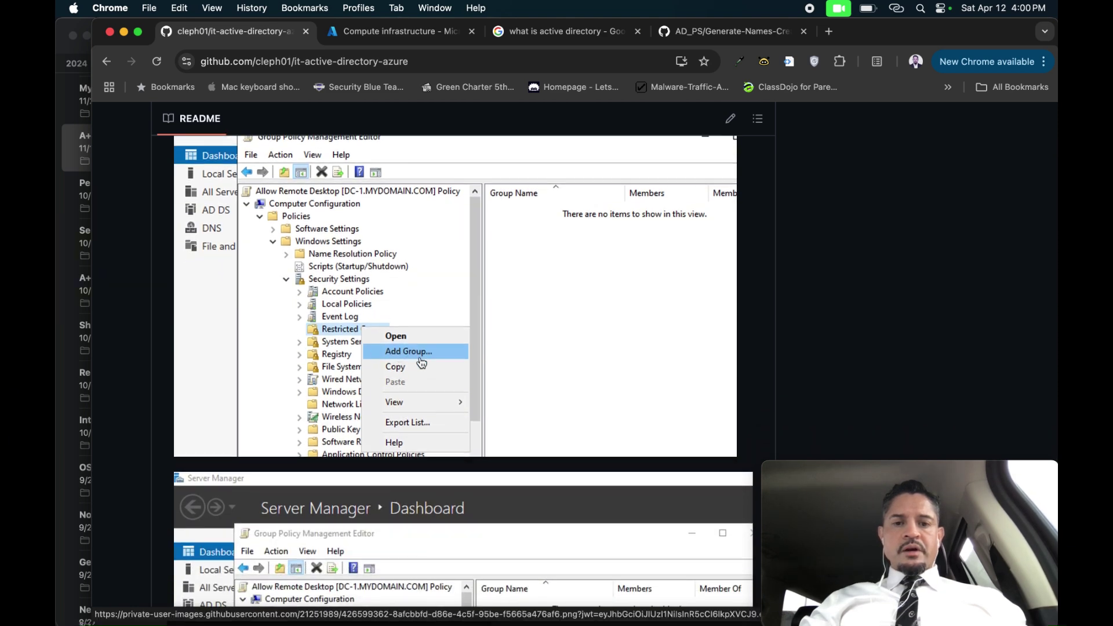
{"action": "scroll", "coordinate": [423, 370], "scroll_direction": "down", "scroll_amount": 5}
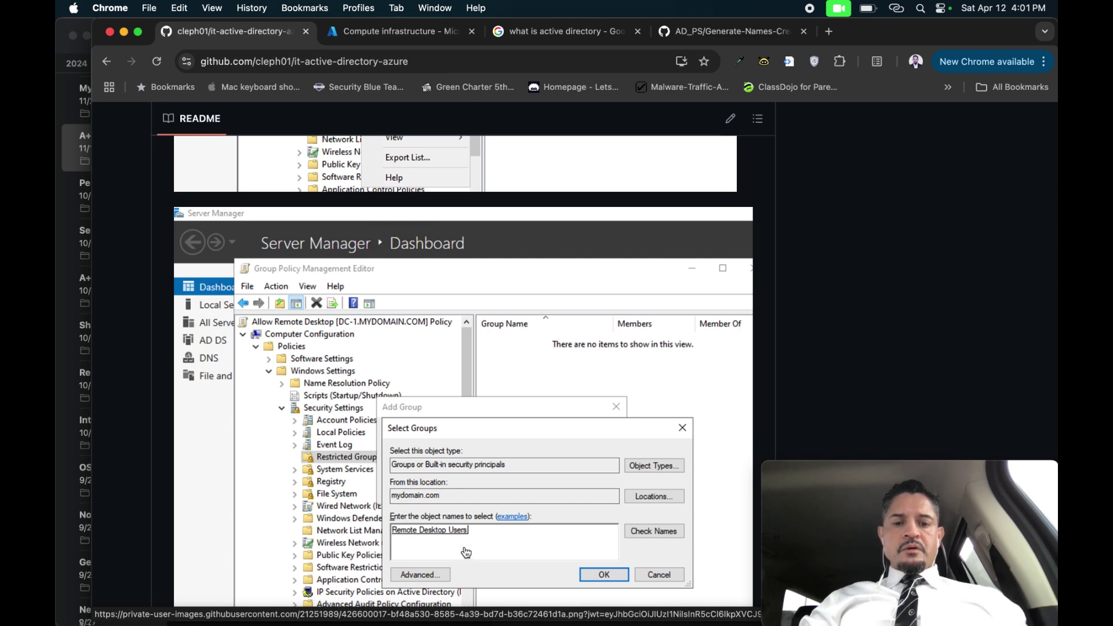
{"action": "scroll", "coordinate": [466, 552], "scroll_direction": "down", "scroll_amount": 10}
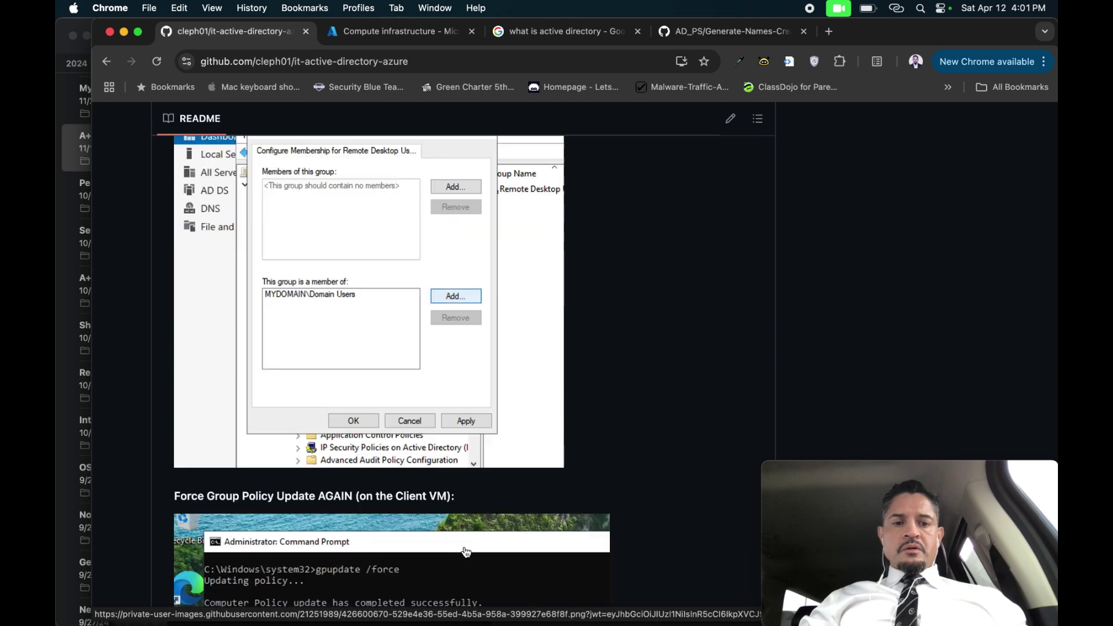
{"action": "scroll", "coordinate": [467, 551], "scroll_direction": "down", "scroll_amount": 11}
{"action": "scroll", "coordinate": [466, 552], "scroll_direction": "up", "scroll_amount": 11}
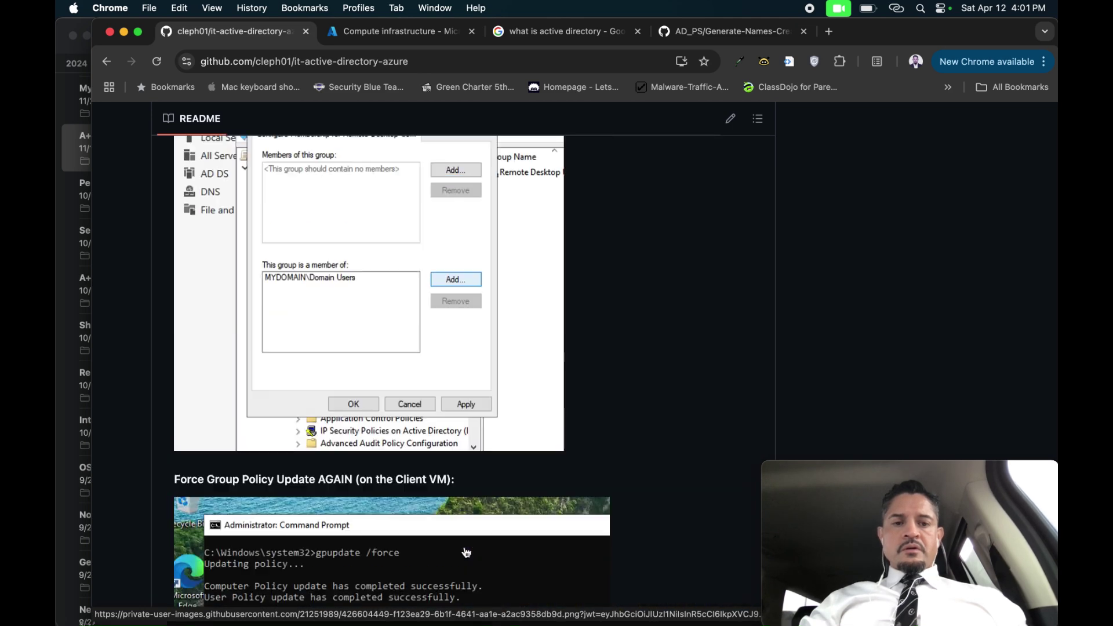
{"action": "scroll", "coordinate": [467, 552], "scroll_direction": "up", "scroll_amount": 2}
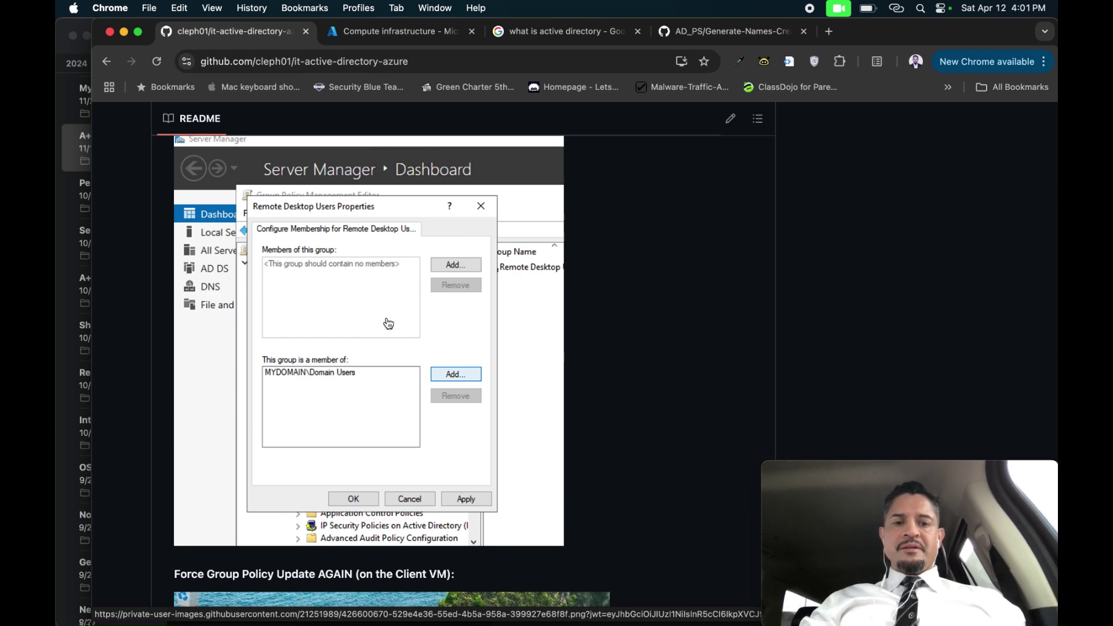
{"action": "scroll", "coordinate": [386, 323], "scroll_direction": "down", "scroll_amount": 6}
{"action": "scroll", "coordinate": [393, 325], "scroll_direction": "down", "scroll_amount": 10}
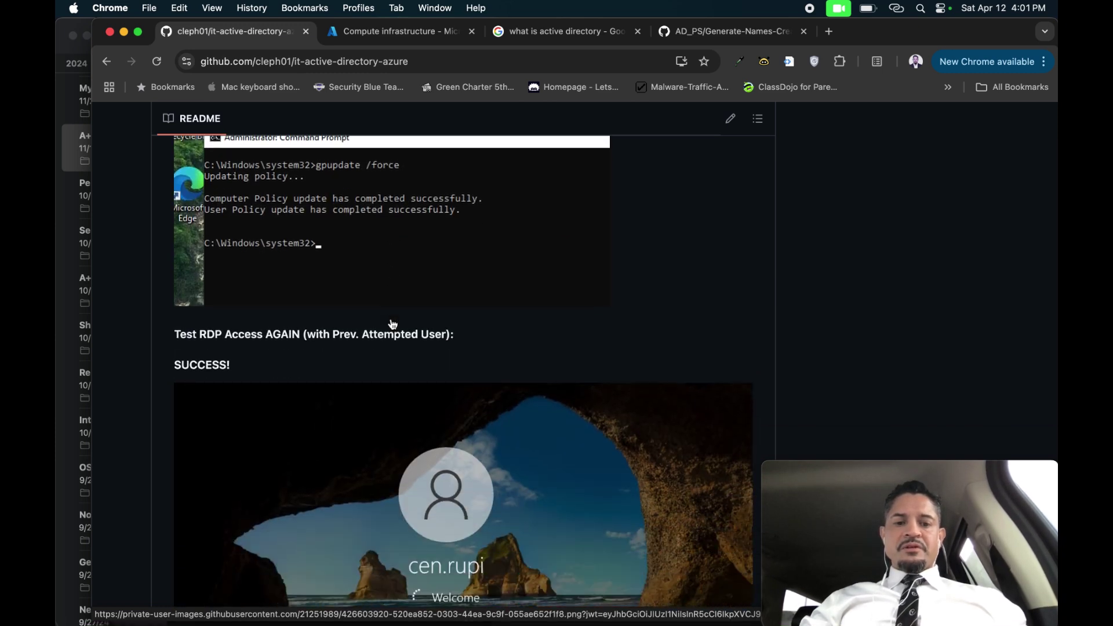
On dc-1, remove Remote Desktop Users from the logon right, leaving only cjm\Domain Users, and apply.
{"action": "key", "text": "ctrl+Right"}
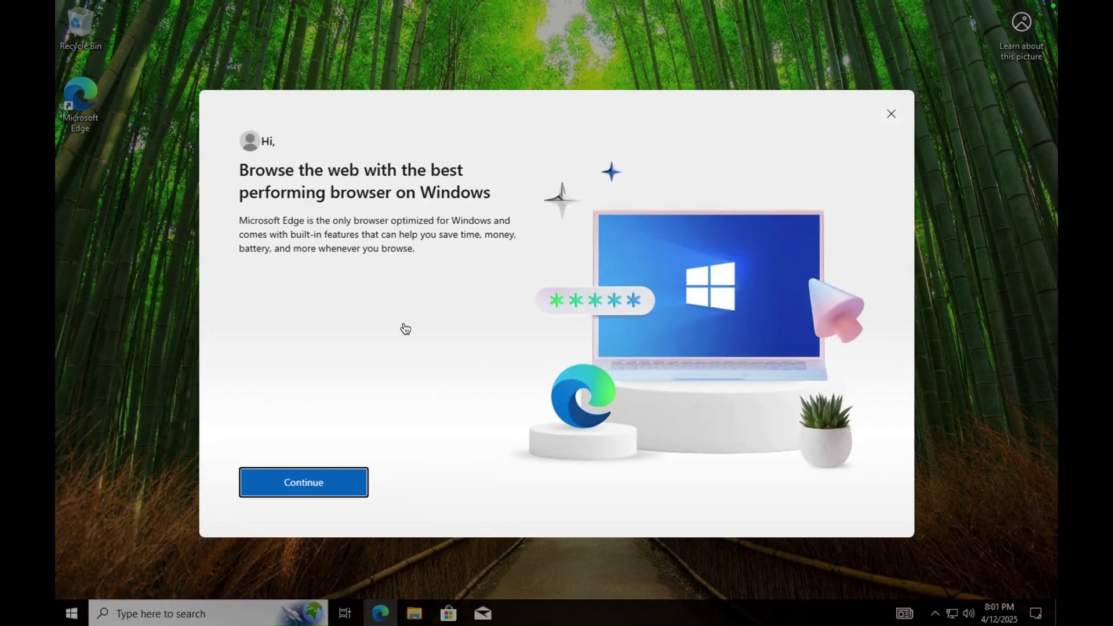
{"action": "key", "text": "ctrl+Right"}
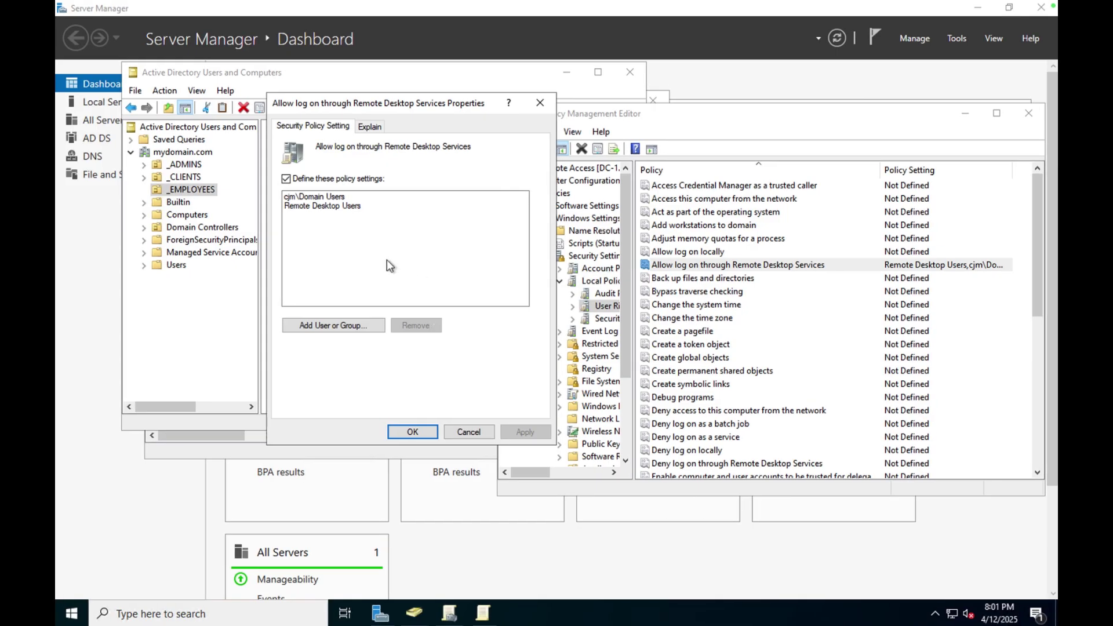
{"action": "left_click", "coordinate": [332, 208]}
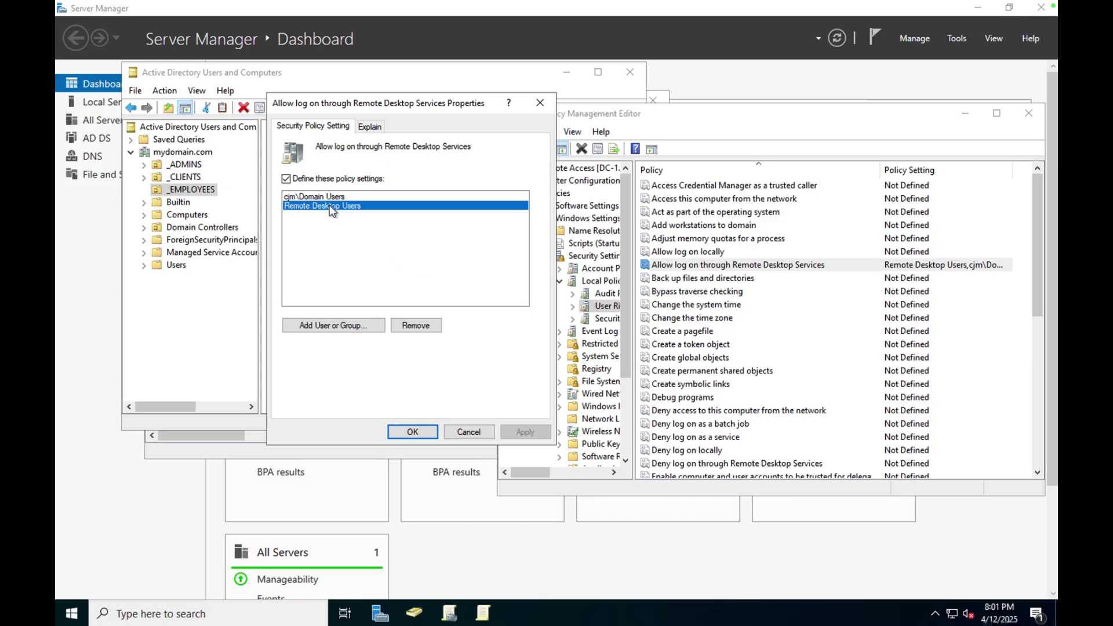
{"action": "left_click", "coordinate": [430, 327]}
{"action": "left_click", "coordinate": [525, 433]}
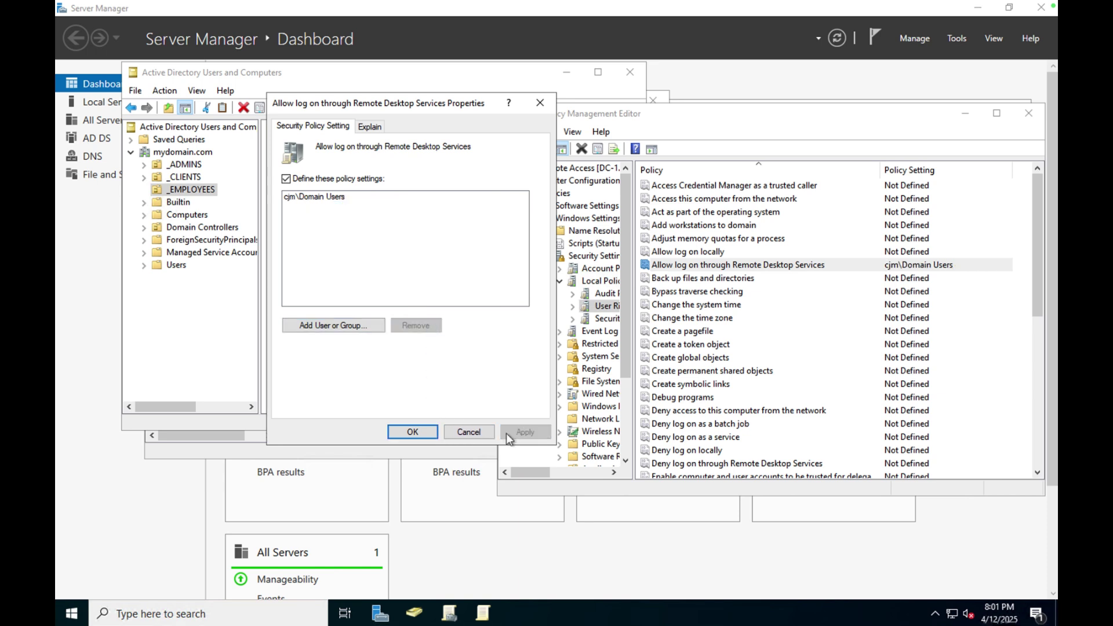
{"action": "left_click", "coordinate": [408, 429]}
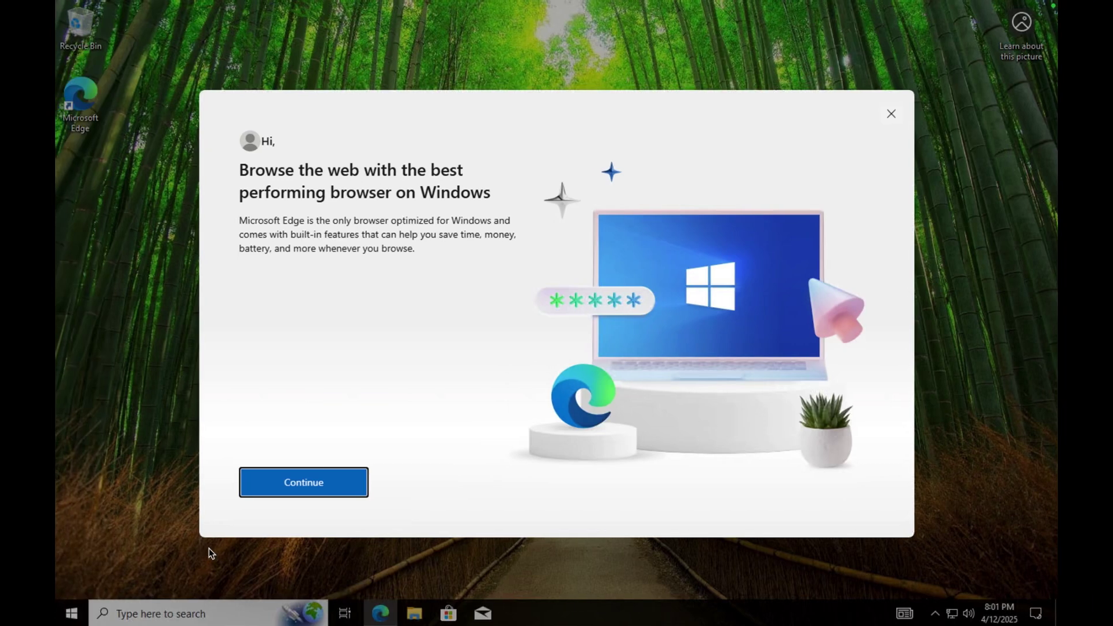
Dismiss the Edge welcome prompt and sign out of client-1 through the Start menu account icon.
{"action": "left_click", "coordinate": [71, 616]}
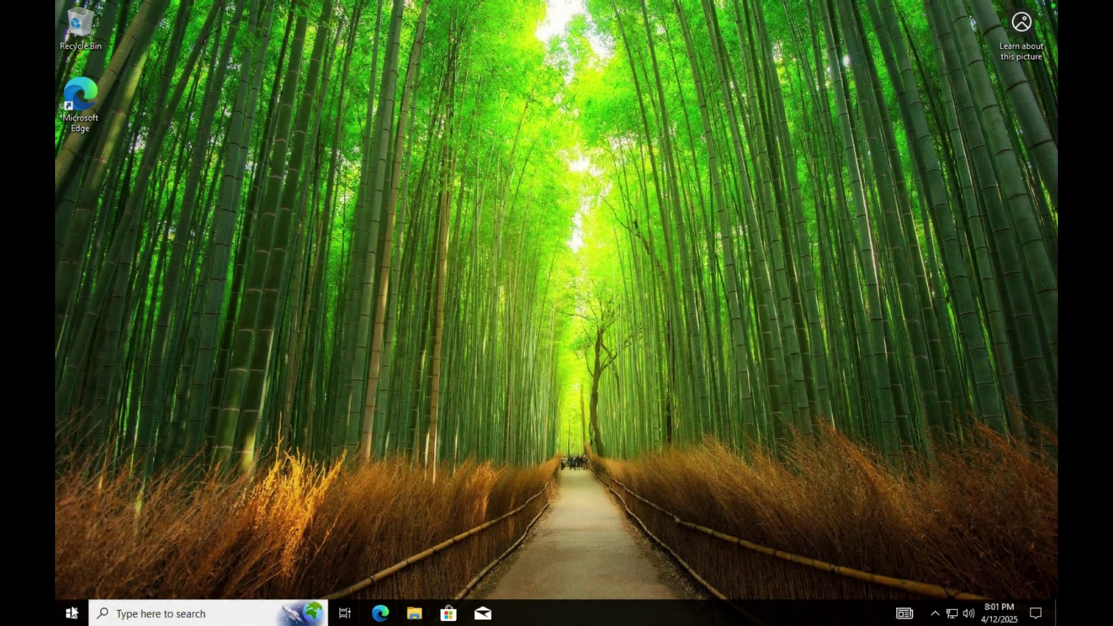
{"action": "left_click", "coordinate": [72, 612]}
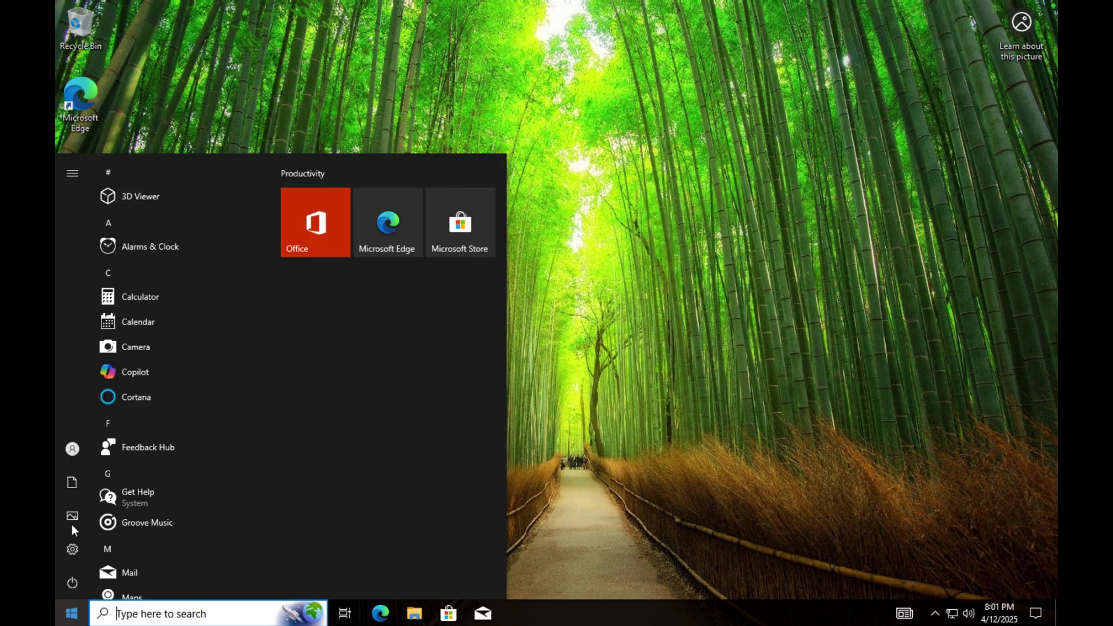
{"action": "mouse_move", "coordinate": [72, 447]}
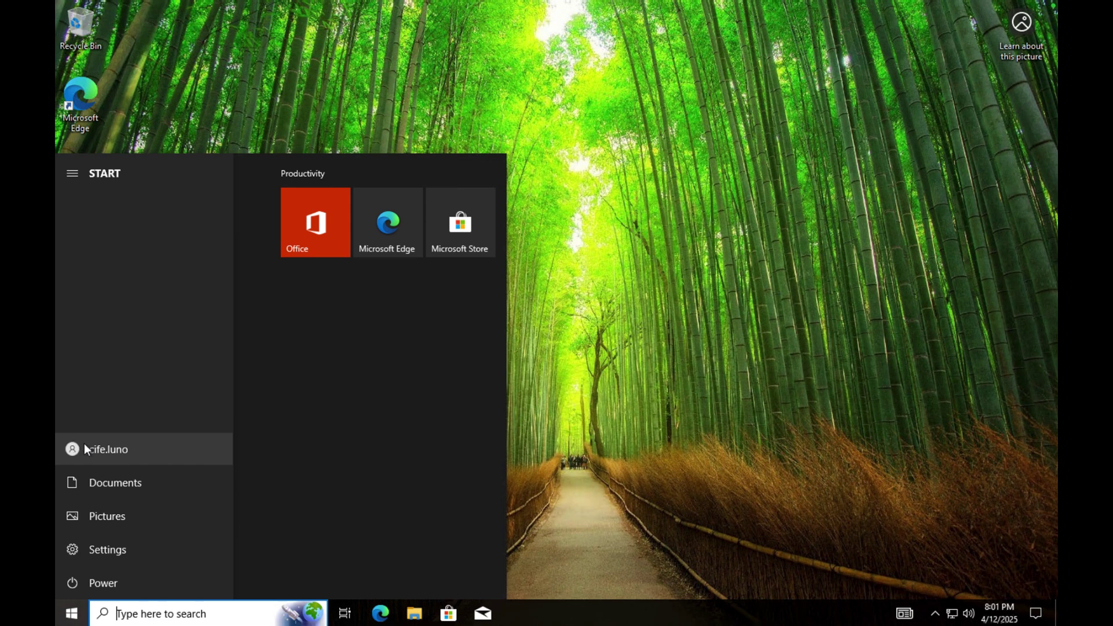
{"action": "left_click", "coordinate": [85, 444]}
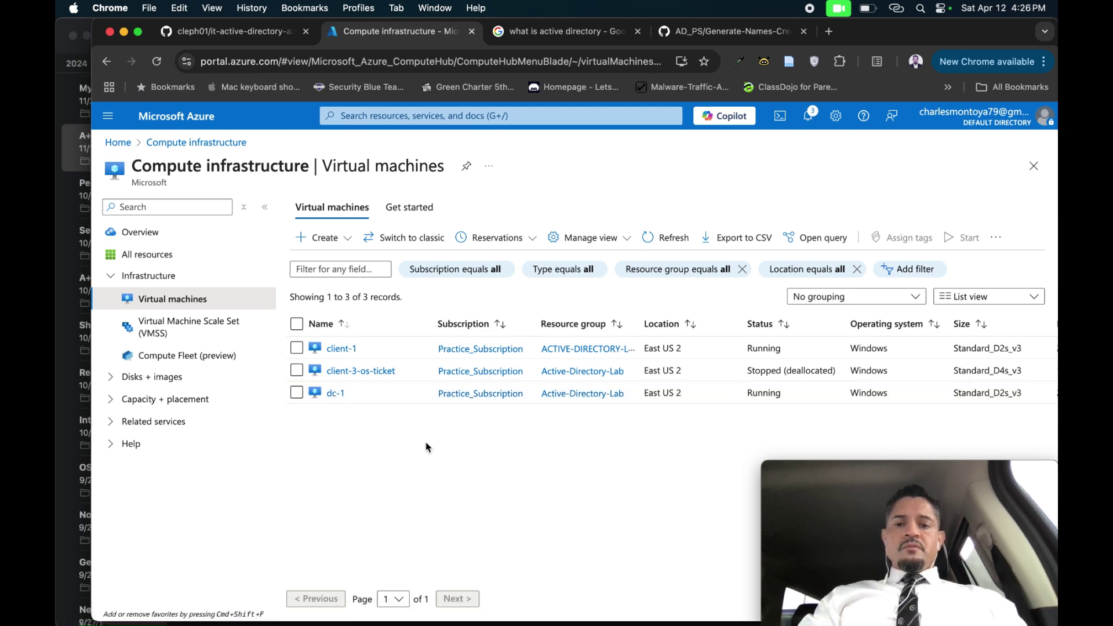
Return to the Mac desktop and bring up Remote Desktop's saved PCs list.
{"action": "key", "text": "ctrl+Right"}
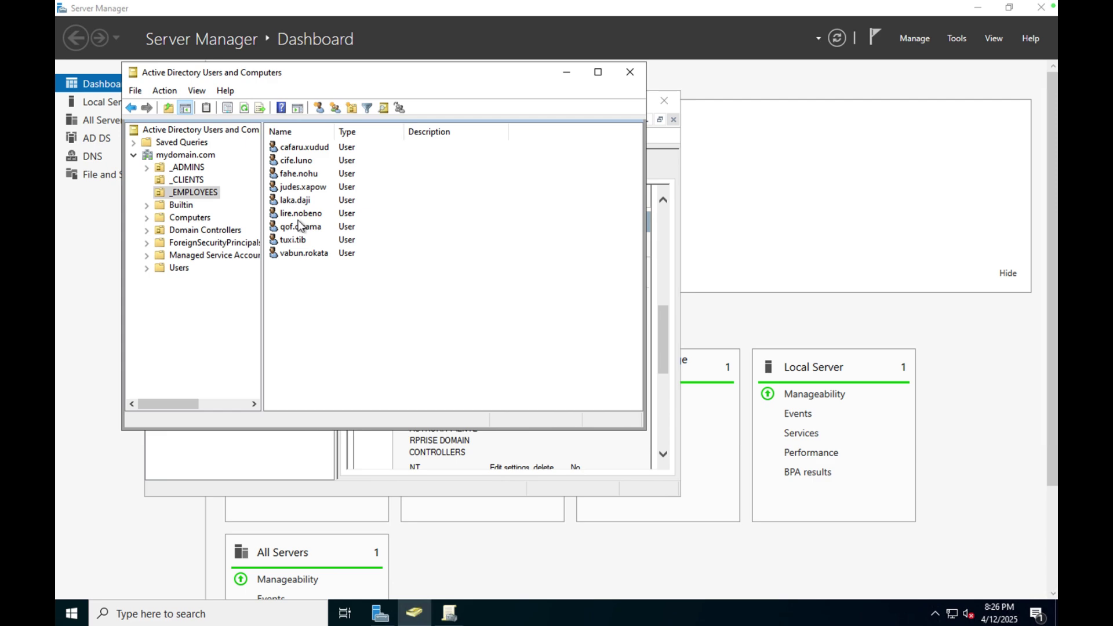
{"action": "key", "text": "ctrl+Left"}
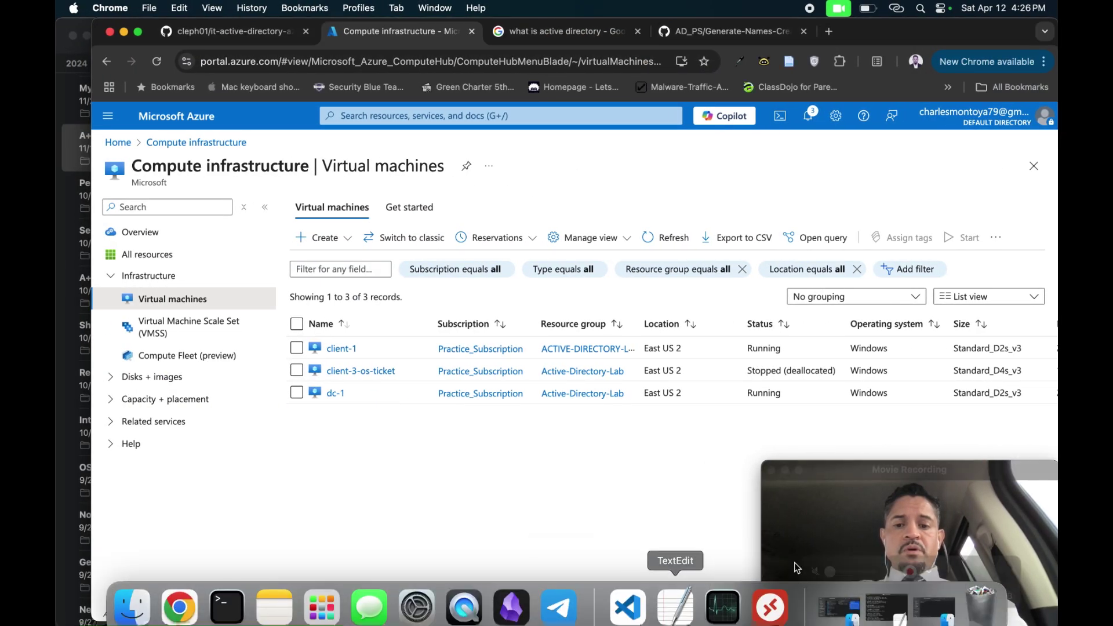
{"action": "left_click", "coordinate": [770, 607]}
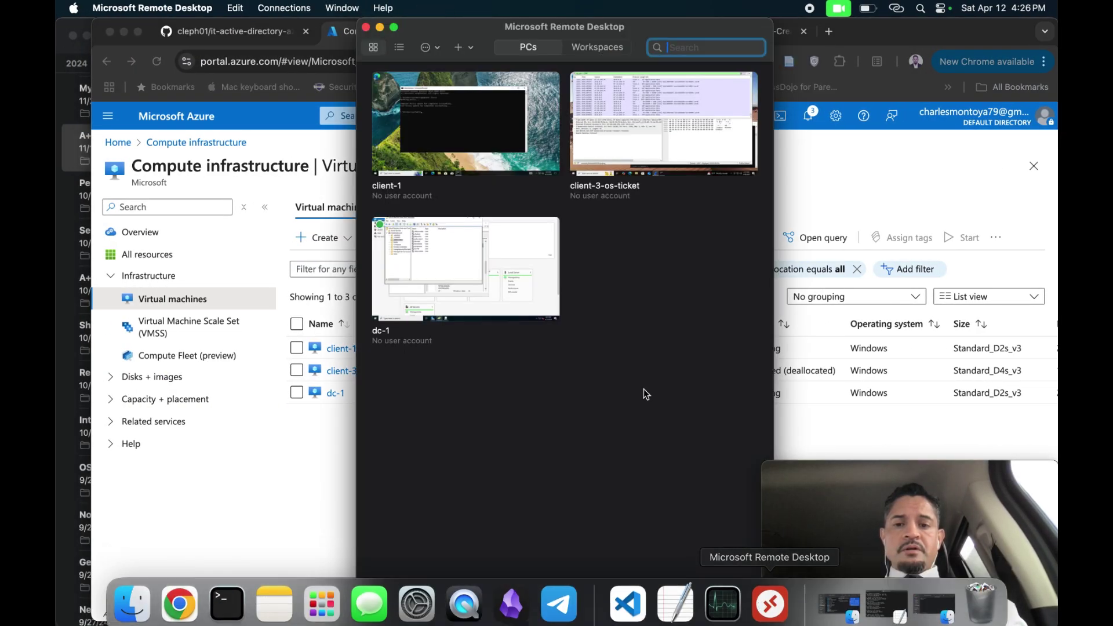
Connect to client-1 and enter the domain user's username and password.
{"action": "double_click", "coordinate": [507, 166]}
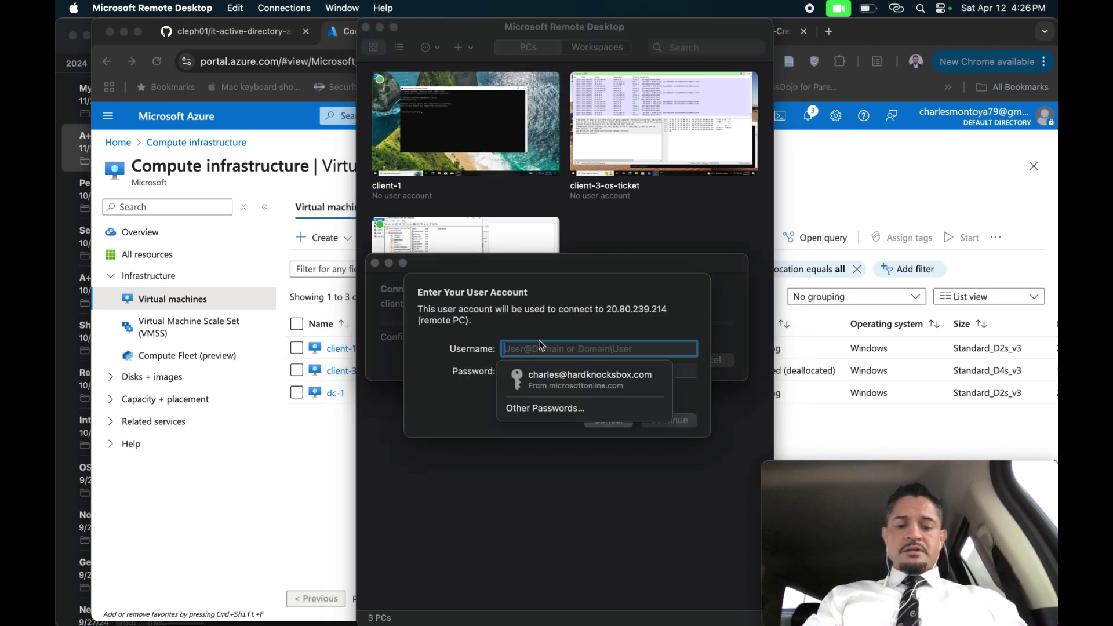
{"action": "type", "text": "cjh"}
{"action": "key", "text": "BackSpace"}
{"action": "type", "text": "m"}
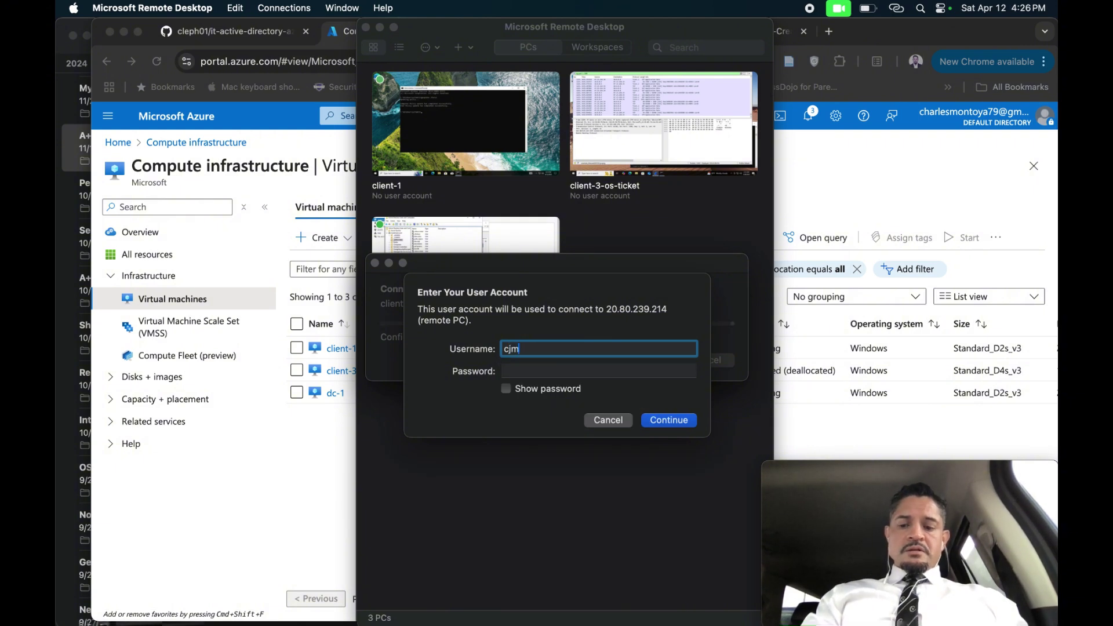
{"action": "type", "text": "o"}
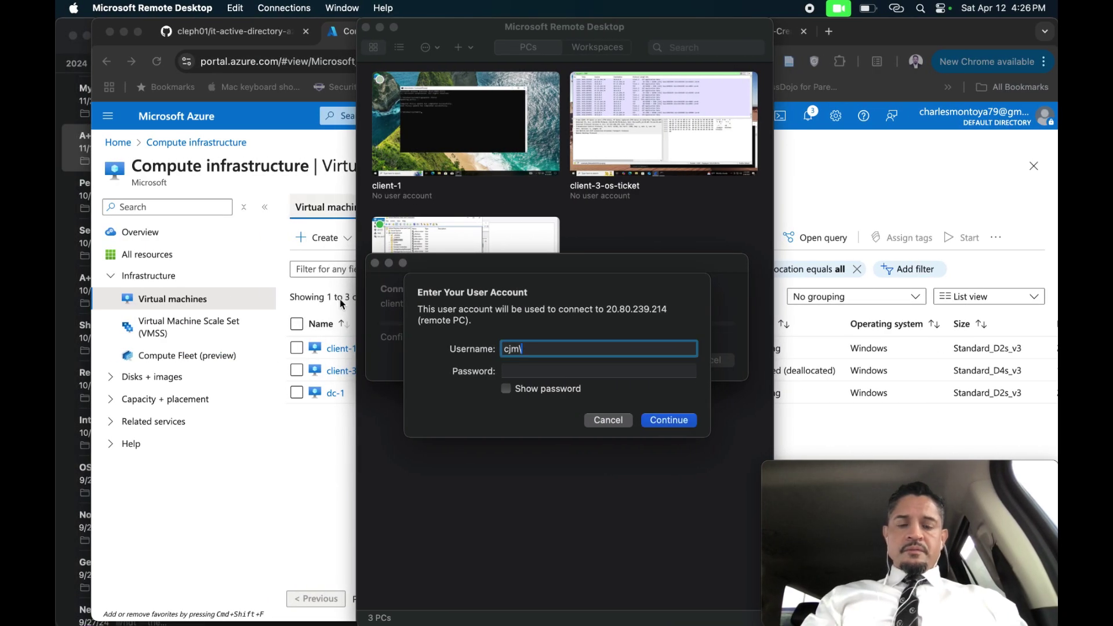
{"action": "type", "text": "\\"}
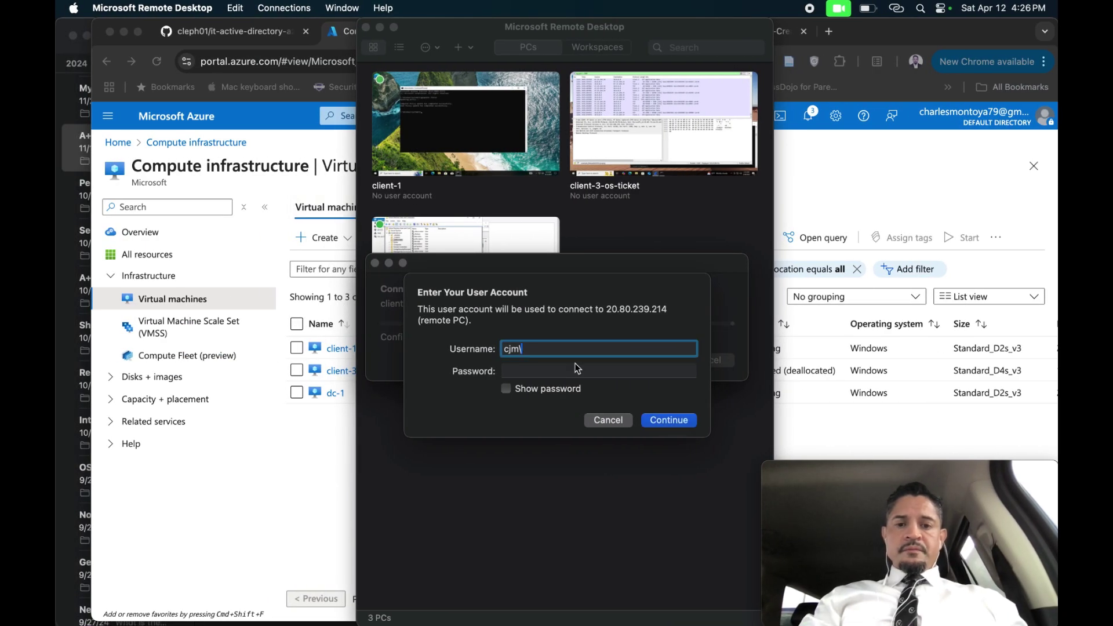
{"action": "type", "text": "laka.daji"}
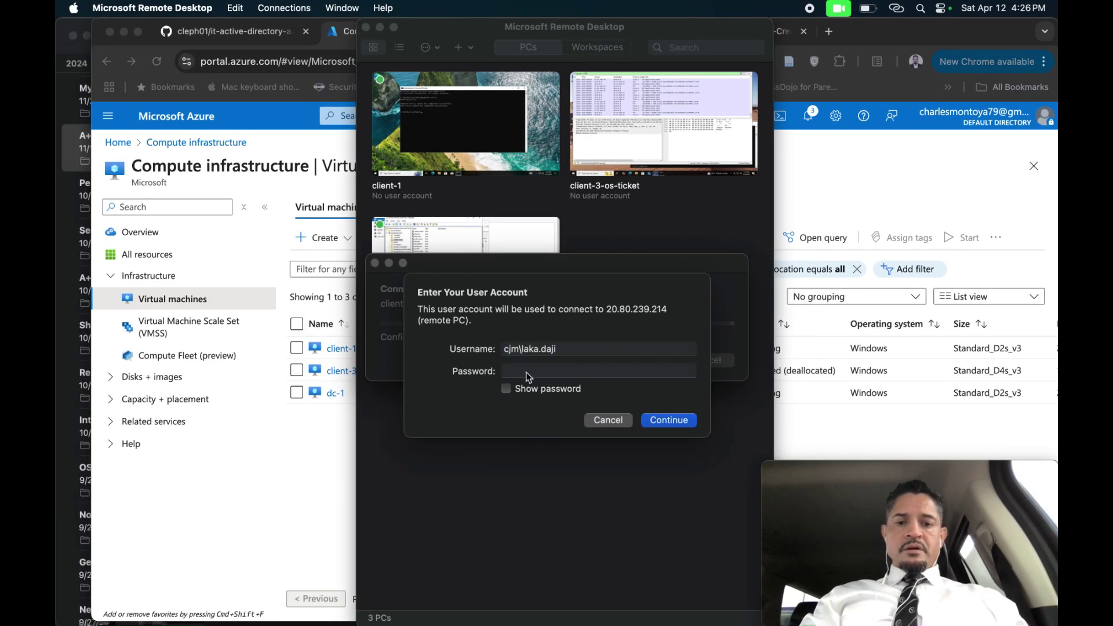
{"action": "left_click", "coordinate": [528, 374]}
{"action": "type", "text": "********"}
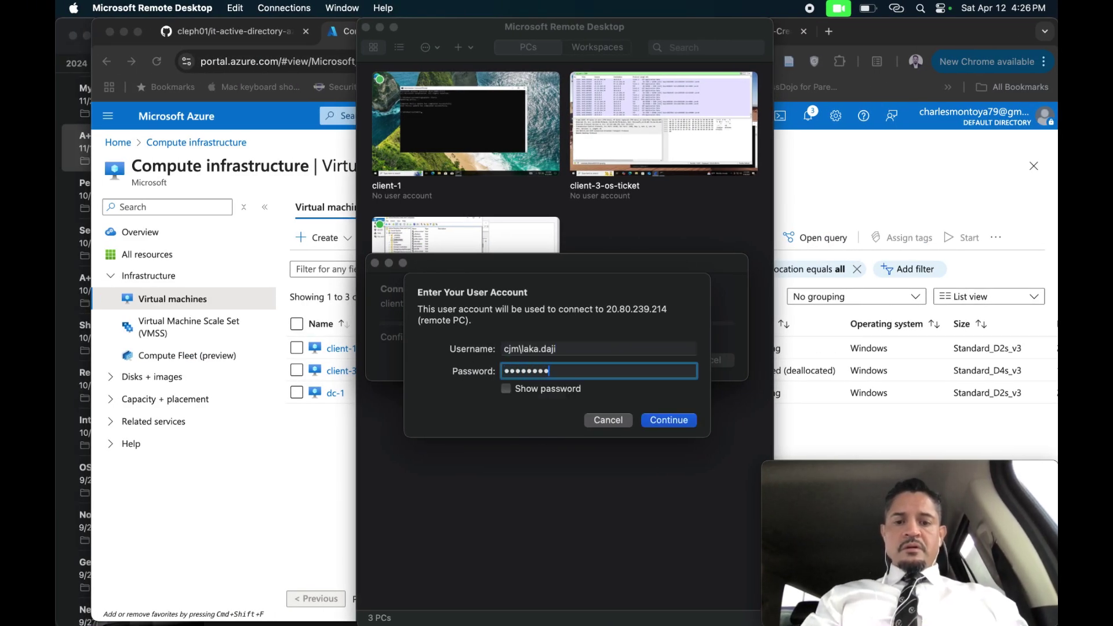
{"action": "key", "text": "BackSpace"}
{"action": "key", "text": "BackSpace"}
{"action": "key", "text": "BackSpace"}
{"action": "key", "text": "BackSpace"}
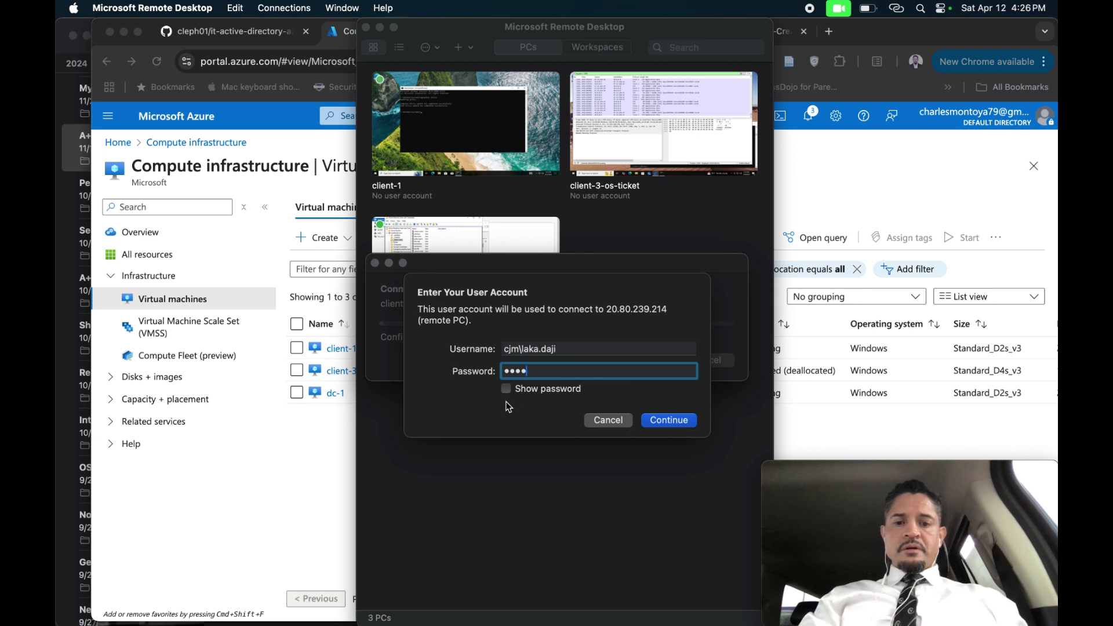
{"action": "left_click", "coordinate": [506, 389]}
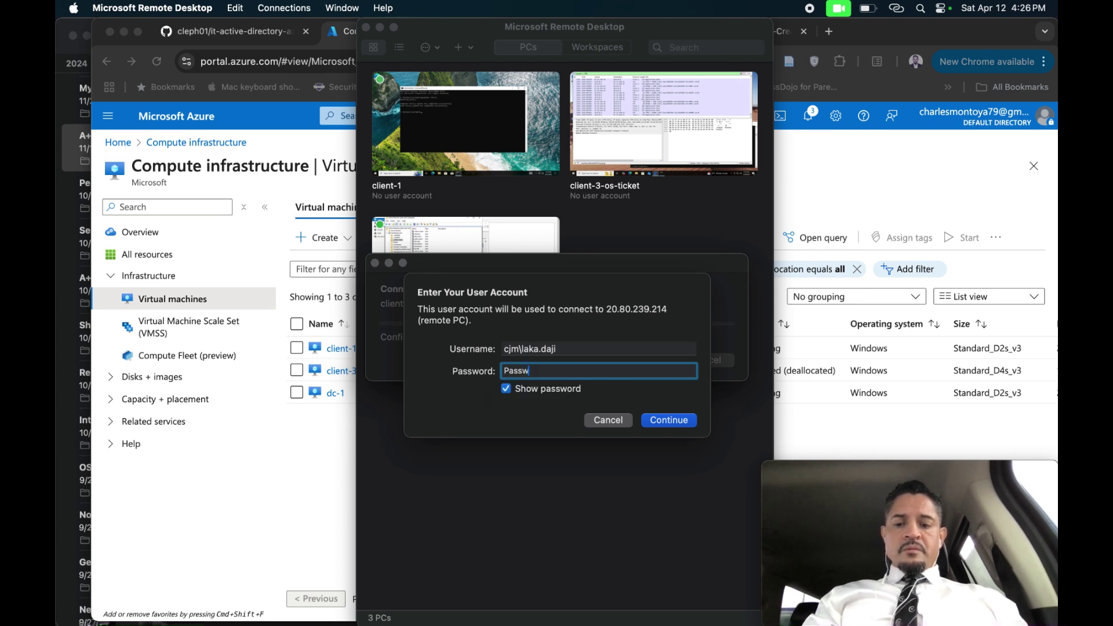
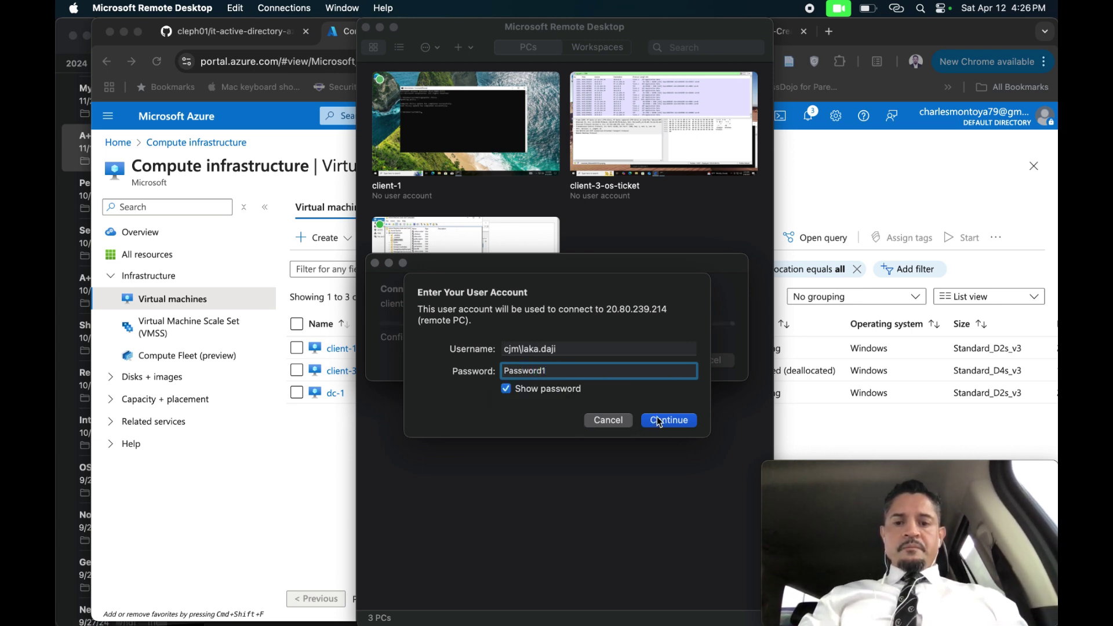
Submit the credentials, accept the unverified certificate, and minimize the Remote Desktop window.
{"action": "left_click", "coordinate": [660, 421]}
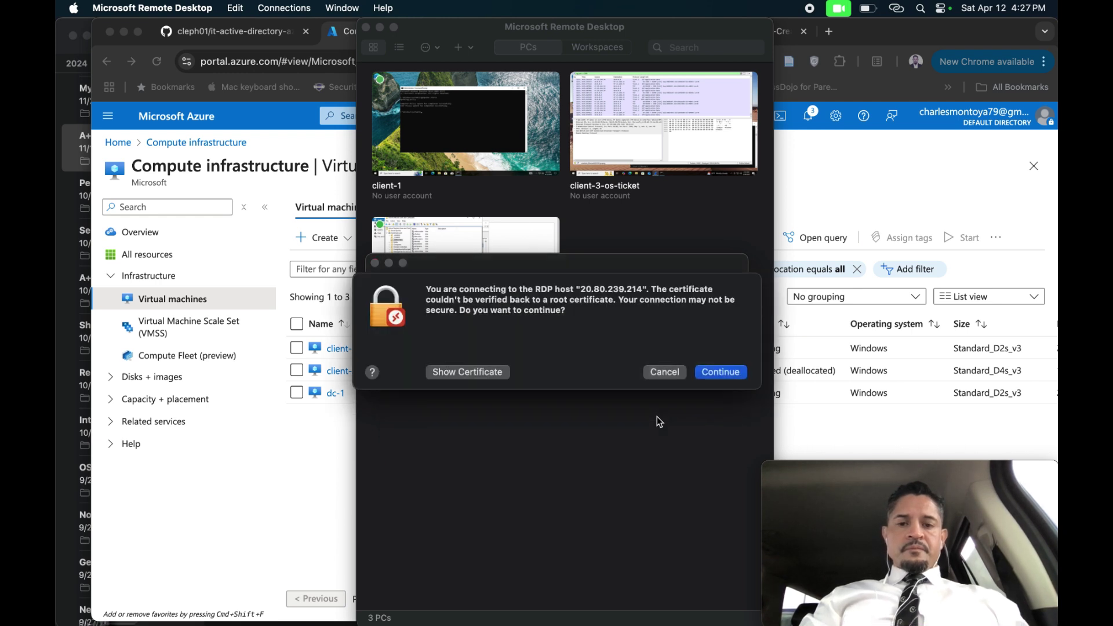
{"action": "left_click", "coordinate": [714, 374]}
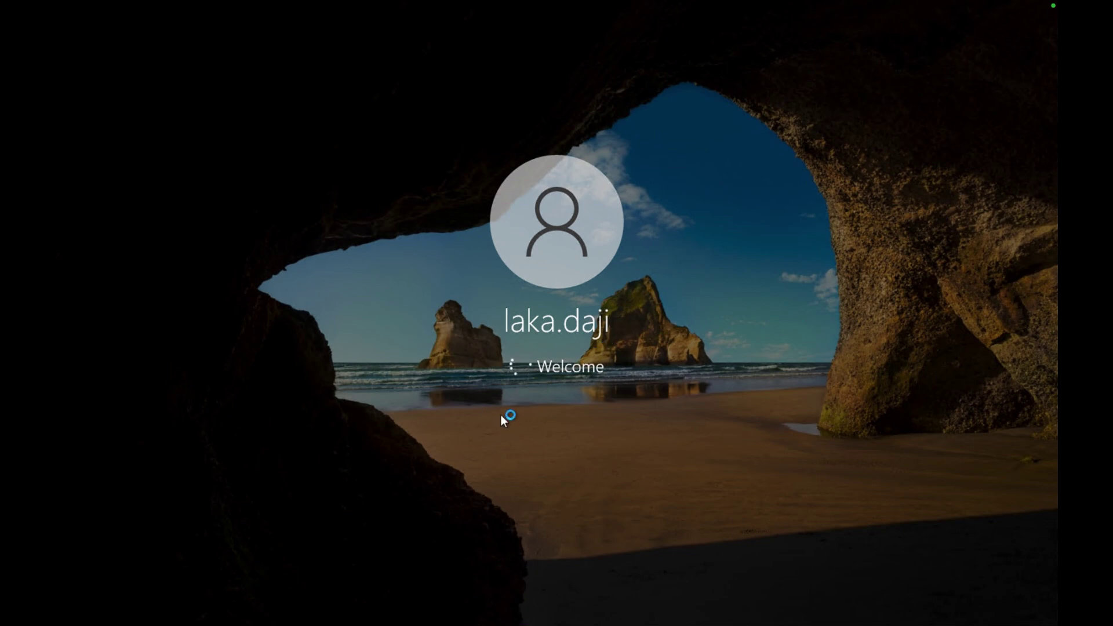
{"action": "key", "text": "ctrl+Left"}
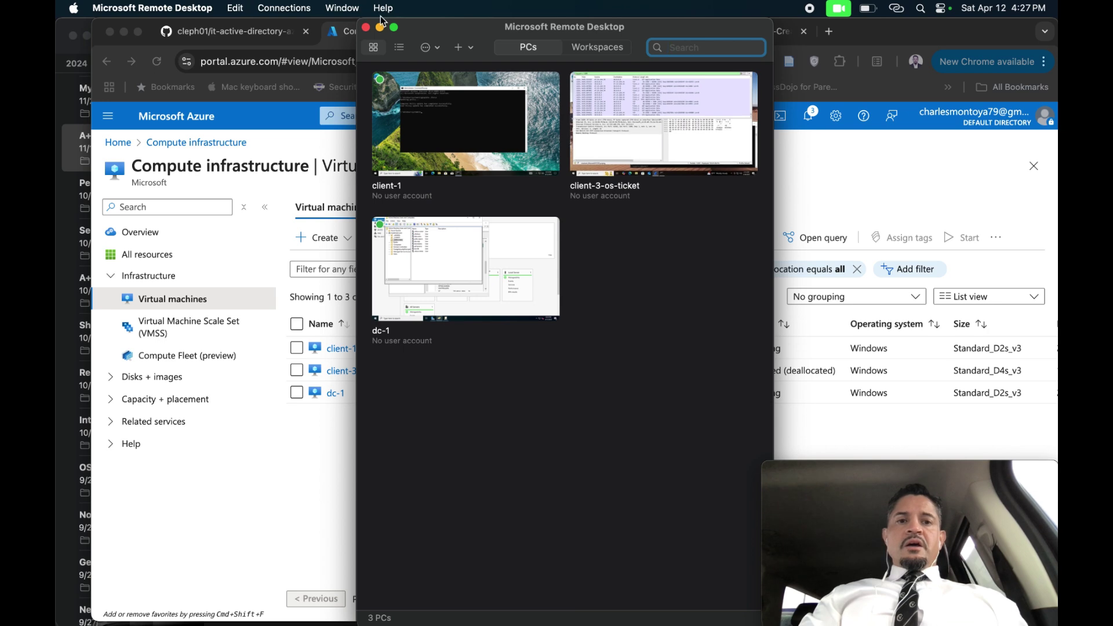
{"action": "left_click", "coordinate": [381, 28]}
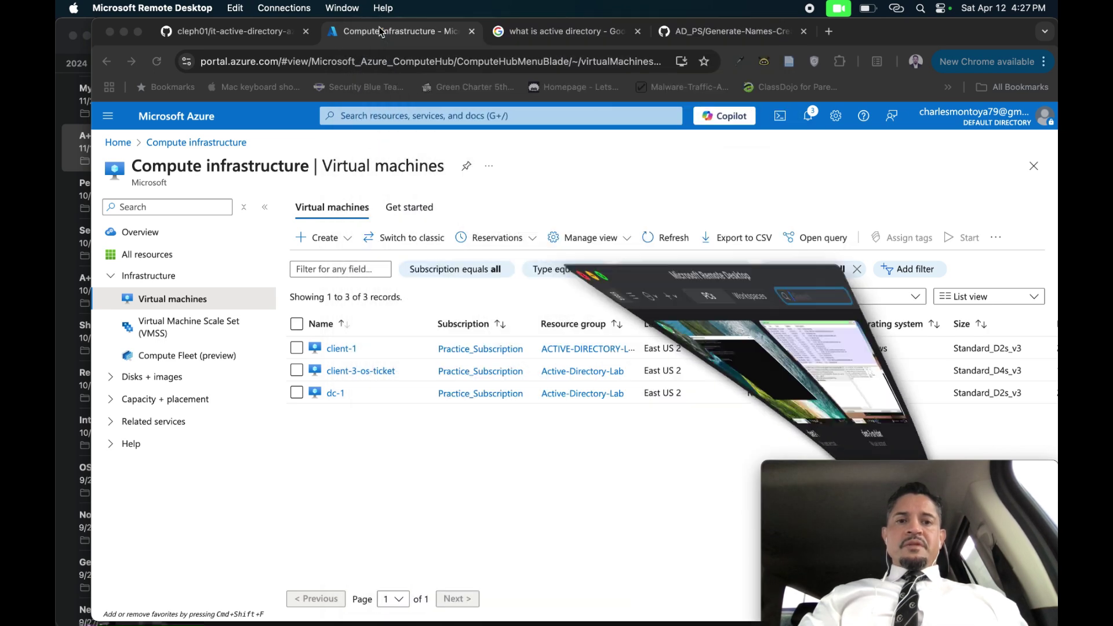